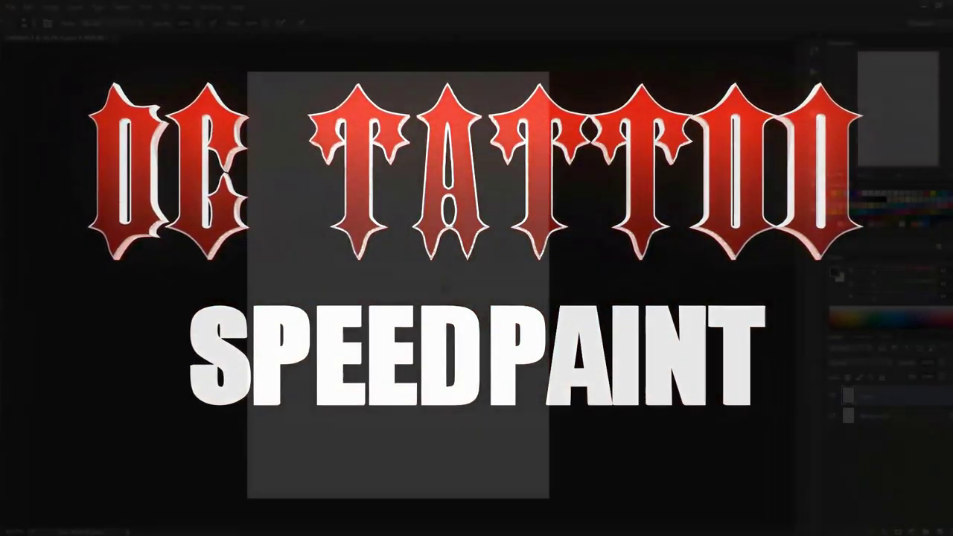
Step: Block in a large bean-shaped grey body on the upper part of the canvas with a large soft brush
{"action": "key", "text": "bracketright"}
{"action": "key", "text": "bracketright"}
{"action": "key", "text": "bracketright"}
{"action": "key", "text": "bracketright"}
{"action": "key", "text": "bracketright"}
{"action": "key", "text": "bracketright"}
{"action": "key", "text": "bracketright"}
{"action": "key", "text": "bracketright"}
{"action": "key", "text": "bracketright"}
{"action": "key", "text": "bracketright"}
{"action": "key", "text": "bracketright"}
{"action": "key", "text": "bracketright"}
{"action": "mouse_move", "coordinate": [402, 238]}
{"action": "left_mouse_down"}
{"action": "mouse_move", "coordinate": [395, 176]}
{"action": "mouse_move", "coordinate": [402, 335]}
{"action": "mouse_move", "coordinate": [384, 313]}
{"action": "left_mouse_up"}
Step: Shade the head and lower body with greys sampled from the painted shape, using a slightly smaller brush
{"action": "key", "text": "bracketleft"}
{"action": "key", "text": "bracketleft"}
{"action": "key", "text": "bracketleft"}
{"action": "key", "text": "bracketleft"}
{"action": "key", "text": "bracketleft"}
{"action": "left_click", "coordinate": [427, 149], "text": "alt"}
{"action": "left_click_drag", "start_coordinate": [413, 149], "coordinate": [405, 162]}
{"action": "left_click", "coordinate": [402, 315], "text": "alt"}
{"action": "left_click_drag", "start_coordinate": [398, 290], "coordinate": [409, 284]}
Step: Sample the body's mid grey and build up its tone and outer edge with a 300 px brush
{"action": "left_click", "coordinate": [417, 186], "text": "alt"}
{"action": "key", "text": "bracketleft"}
{"action": "key", "text": "bracketleft"}
{"action": "key", "text": "bracketleft"}
{"action": "key", "text": "bracketleft"}
{"action": "key", "text": "bracketleft"}
{"action": "key", "text": "bracketleft"}
{"action": "key", "text": "bracketleft"}
{"action": "key", "text": "bracketleft"}
{"action": "mouse_move", "coordinate": [422, 197]}
{"action": "left_mouse_down"}
{"action": "mouse_move", "coordinate": [412, 117]}
{"action": "mouse_move", "coordinate": [439, 276]}
{"action": "mouse_move", "coordinate": [329, 236]}
{"action": "left_mouse_up"}
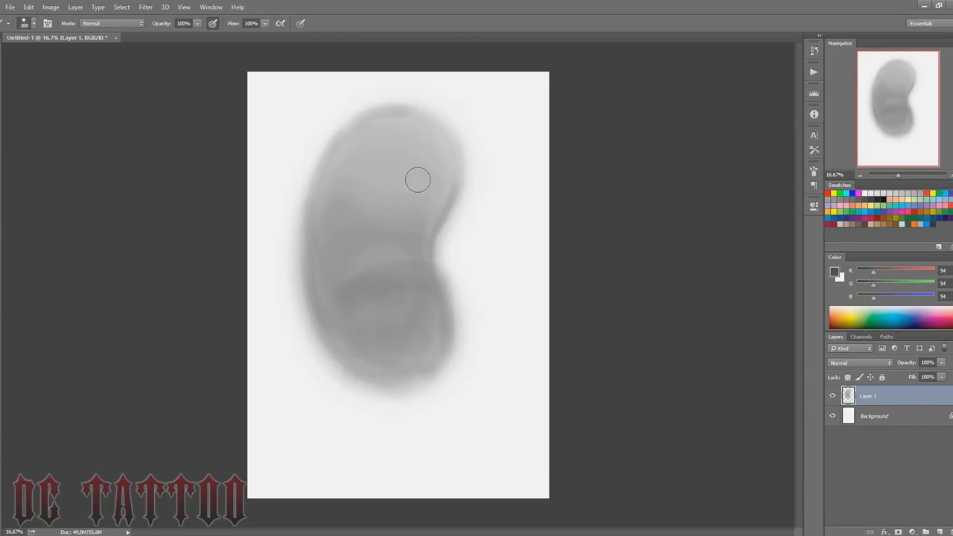
Step: Paint a dark round eye on the face and block in the ragged mouth beneath it with a 100 px brush
{"action": "mouse_move", "coordinate": [418, 180]}
{"action": "left_mouse_down"}
{"action": "mouse_move", "coordinate": [427, 178]}
{"action": "mouse_move", "coordinate": [394, 193]}
{"action": "left_mouse_up"}
{"action": "key", "text": "bracketleft"}
{"action": "key", "text": "bracketleft"}
{"action": "key", "text": "bracketleft"}
{"action": "key", "text": "bracketleft"}
{"action": "mouse_move", "coordinate": [408, 244]}
{"action": "left_mouse_down"}
{"action": "mouse_move", "coordinate": [350, 233]}
{"action": "mouse_move", "coordinate": [390, 268]}
{"action": "mouse_move", "coordinate": [442, 221]}
{"action": "mouse_move", "coordinate": [457, 171]}
{"action": "left_mouse_up"}
{"action": "key", "text": "bracketleft"}
{"action": "left_click_drag", "start_coordinate": [351, 210], "coordinate": [333, 242]}
{"action": "mouse_move", "coordinate": [328, 156]}
{"action": "left_mouse_down"}
{"action": "mouse_move", "coordinate": [328, 291]}
{"action": "mouse_move", "coordinate": [428, 281]}
{"action": "left_mouse_up"}
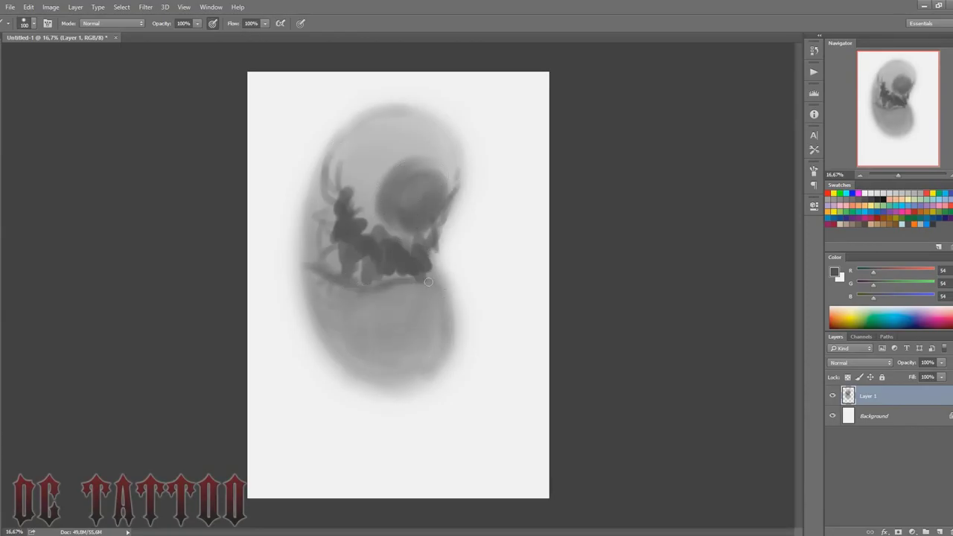
Step: Define and shade the rounded belly on the lower body with a larger brush
{"action": "left_click_drag", "start_coordinate": [345, 313], "coordinate": [335, 331]}
{"action": "key", "text": "bracketright"}
{"action": "key", "text": "bracketright"}
{"action": "key", "text": "bracketright"}
{"action": "key", "text": "bracketright"}
{"action": "key", "text": "bracketright"}
{"action": "key", "text": "bracketright"}
{"action": "key", "text": "bracketright"}
{"action": "left_click_drag", "start_coordinate": [364, 328], "coordinate": [439, 342]}
Step: Sketch two short legs with feet under the belly using a 150 px brush, and strengthen the body's contour
{"action": "key", "text": "bracketleft"}
{"action": "key", "text": "bracketleft"}
{"action": "key", "text": "bracketleft"}
{"action": "key", "text": "bracketleft"}
{"action": "key", "text": "bracketleft"}
{"action": "key", "text": "bracketleft"}
{"action": "left_click_drag", "start_coordinate": [353, 367], "coordinate": [357, 398]}
{"action": "left_click_drag", "start_coordinate": [428, 385], "coordinate": [445, 365]}
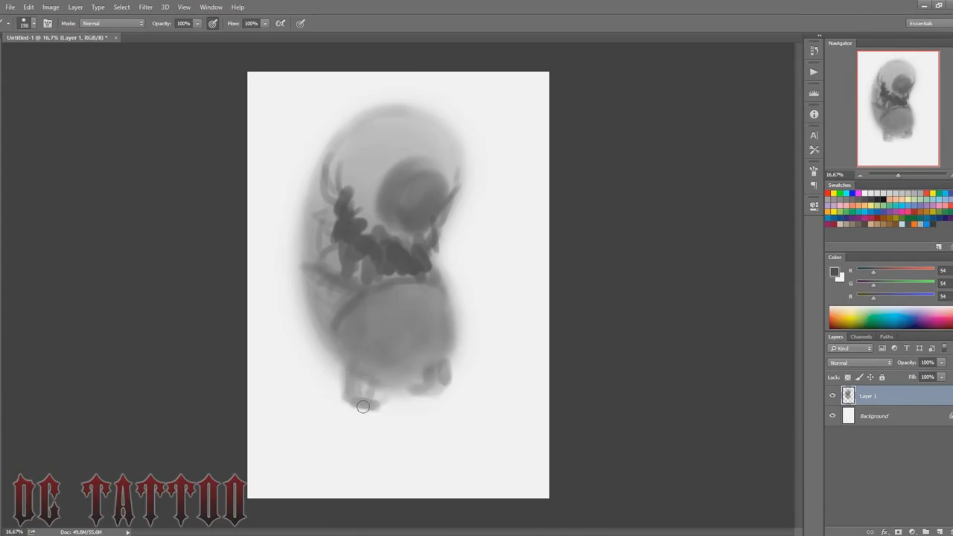
{"action": "left_click_drag", "start_coordinate": [366, 402], "coordinate": [372, 406]}
{"action": "mouse_move", "coordinate": [422, 399]}
{"action": "left_mouse_down"}
{"action": "mouse_move", "coordinate": [452, 396]}
{"action": "mouse_move", "coordinate": [313, 358]}
{"action": "mouse_move", "coordinate": [320, 149]}
{"action": "mouse_move", "coordinate": [463, 154]}
{"action": "mouse_move", "coordinate": [444, 229]}
{"action": "left_mouse_up"}
Step: Refine the upper head's outline with a smaller brush
{"action": "key", "text": "bracketleft"}
{"action": "key", "text": "bracketleft"}
{"action": "key", "text": "bracketleft"}
{"action": "left_click_drag", "start_coordinate": [432, 119], "coordinate": [464, 182]}
Step: Mirror the drawing horizontally and darken the rim and lens of the goggle
{"action": "key", "text": "F2"}
{"action": "mouse_move", "coordinate": [364, 224]}
{"action": "left_mouse_down"}
{"action": "mouse_move", "coordinate": [357, 172]}
{"action": "mouse_move", "coordinate": [372, 229]}
{"action": "left_mouse_up"}
{"action": "mouse_move", "coordinate": [372, 229]}
{"action": "left_mouse_down"}
{"action": "mouse_move", "coordinate": [356, 172]}
{"action": "mouse_move", "coordinate": [394, 168]}
{"action": "mouse_move", "coordinate": [405, 216]}
{"action": "left_mouse_up"}
{"action": "mouse_move", "coordinate": [410, 177]}
{"action": "left_mouse_down"}
{"action": "mouse_move", "coordinate": [451, 140]}
{"action": "mouse_move", "coordinate": [411, 173]}
{"action": "left_mouse_up"}
Step: Outline the curved top of the head with a finer brush
{"action": "key", "text": "bracketleft"}
{"action": "key", "text": "bracketleft"}
{"action": "mouse_move", "coordinate": [345, 178]}
{"action": "left_mouse_down"}
{"action": "mouse_move", "coordinate": [372, 163]}
{"action": "mouse_move", "coordinate": [387, 119]}
{"action": "left_mouse_up"}
Step: Clean up the head's silhouette with the sampled background tone and touch up the crown with the head's grey
{"action": "left_click", "coordinate": [335, 134], "text": "alt"}
{"action": "left_click", "coordinate": [317, 157], "text": "alt"}
{"action": "key", "text": "bracketright"}
{"action": "key", "text": "bracketright"}
{"action": "key", "text": "bracketright"}
{"action": "key", "text": "bracketright"}
{"action": "key", "text": "bracketright"}
{"action": "key", "text": "bracketright"}
{"action": "key", "text": "bracketright"}
{"action": "mouse_move", "coordinate": [327, 192]}
{"action": "left_mouse_down"}
{"action": "mouse_move", "coordinate": [345, 135]}
{"action": "mouse_move", "coordinate": [432, 106]}
{"action": "left_mouse_up"}
{"action": "left_click", "coordinate": [415, 131], "text": "alt"}
{"action": "mouse_move", "coordinate": [434, 141]}
{"action": "left_mouse_down"}
{"action": "mouse_move", "coordinate": [347, 162]}
{"action": "mouse_move", "coordinate": [436, 122]}
{"action": "left_mouse_up"}
Step: Brush a sampled light tone beside the goggle and refine its lens with sampled greys
{"action": "left_click", "coordinate": [319, 163], "text": "alt"}
{"action": "mouse_move", "coordinate": [353, 172]}
{"action": "left_mouse_down"}
{"action": "mouse_move", "coordinate": [389, 165]}
{"action": "mouse_move", "coordinate": [360, 176]}
{"action": "mouse_move", "coordinate": [382, 231]}
{"action": "mouse_move", "coordinate": [349, 205]}
{"action": "left_mouse_up"}
{"action": "left_click", "coordinate": [384, 249], "text": "alt"}
{"action": "left_click", "coordinate": [391, 185], "text": "alt"}
{"action": "key", "text": "bracketleft"}
{"action": "key", "text": "bracketleft"}
{"action": "key", "text": "bracketleft"}
{"action": "key", "text": "bracketleft"}
{"action": "left_click", "coordinate": [383, 188], "text": "alt"}
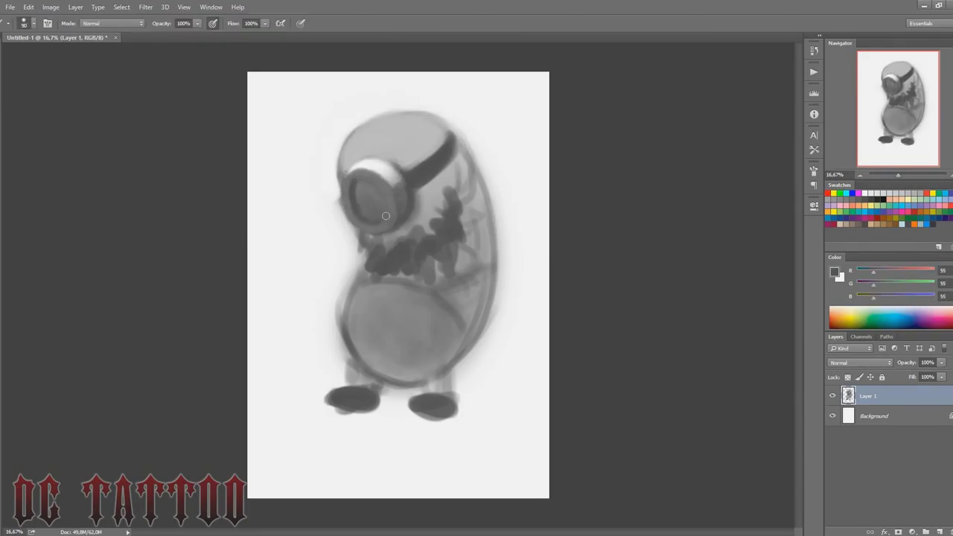
Step: Paint pointed light-grey teeth along the upper and lower edges of the dark mouth with a fine brush
{"action": "key", "text": "bracketleft"}
{"action": "key", "text": "bracketleft"}
{"action": "left_click", "coordinate": [364, 261], "text": "alt"}
{"action": "mouse_move", "coordinate": [366, 237]}
{"action": "left_mouse_down"}
{"action": "mouse_move", "coordinate": [355, 245]}
{"action": "mouse_move", "coordinate": [376, 275]}
{"action": "left_mouse_up"}
{"action": "mouse_move", "coordinate": [410, 255]}
{"action": "left_mouse_down"}
{"action": "mouse_move", "coordinate": [416, 284]}
{"action": "mouse_move", "coordinate": [444, 260]}
{"action": "left_mouse_up"}
{"action": "left_click_drag", "start_coordinate": [449, 240], "coordinate": [453, 258]}
{"action": "left_click_drag", "start_coordinate": [434, 241], "coordinate": [431, 224]}
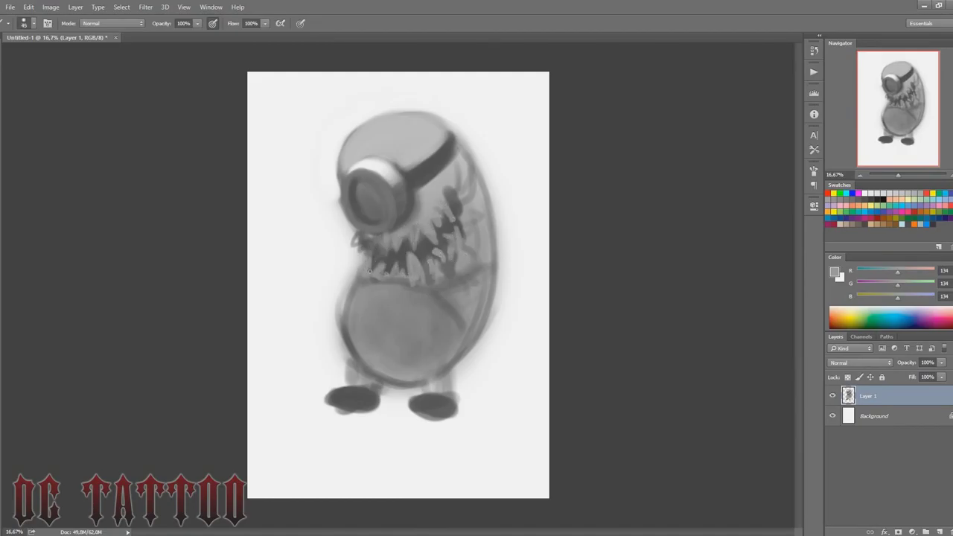
Step: Trim the belly's outer edge with the sampled background tone and darken the belly with a 300 px brush and the shoes' grey
{"action": "left_click", "coordinate": [327, 280], "text": "alt"}
{"action": "key", "text": "bracketright"}
{"action": "key", "text": "bracketright"}
{"action": "key", "text": "bracketright"}
{"action": "key", "text": "bracketright"}
{"action": "key", "text": "bracketright"}
{"action": "key", "text": "bracketright"}
{"action": "key", "text": "bracketright"}
{"action": "key", "text": "bracketright"}
{"action": "key", "text": "bracketright"}
{"action": "key", "text": "bracketright"}
{"action": "key", "text": "bracketright"}
{"action": "key", "text": "bracketright"}
{"action": "mouse_move", "coordinate": [346, 279]}
{"action": "left_mouse_down"}
{"action": "mouse_move", "coordinate": [330, 334]}
{"action": "mouse_move", "coordinate": [339, 358]}
{"action": "left_mouse_up"}
{"action": "left_click", "coordinate": [358, 397], "text": "alt"}
{"action": "left_click_drag", "start_coordinate": [356, 322], "coordinate": [366, 350]}
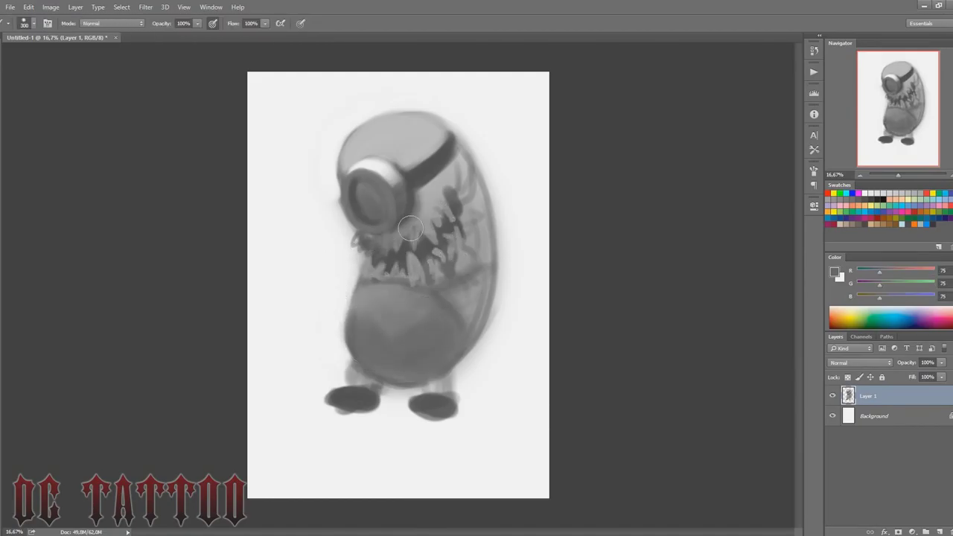
Step: Shade beneath the goggle and darken the gaps between the teeth with sampled greys, adjusting the brush size
{"action": "key", "text": "bracketleft"}
{"action": "key", "text": "bracketleft"}
{"action": "key", "text": "bracketleft"}
{"action": "key", "text": "bracketleft"}
{"action": "key", "text": "bracketleft"}
{"action": "key", "text": "bracketleft"}
{"action": "key", "text": "bracketleft"}
{"action": "key", "text": "bracketleft"}
{"action": "left_click", "coordinate": [406, 172], "text": "alt"}
{"action": "key", "text": "bracketright"}
{"action": "key", "text": "bracketright"}
{"action": "key", "text": "bracketright"}
{"action": "left_click", "coordinate": [416, 238], "text": "alt"}
{"action": "key", "text": "bracketleft"}
{"action": "key", "text": "bracketleft"}
{"action": "key", "text": "bracketleft"}
{"action": "left_click", "coordinate": [426, 243], "text": "alt"}
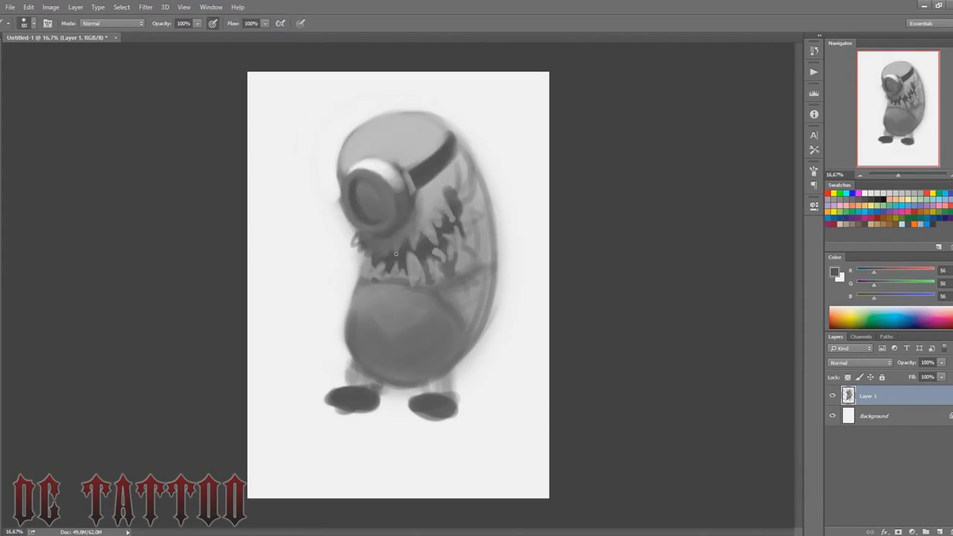
Step: Add dark creases at the mouth corner and cheek, and mottled marks along the goggle strap and head
{"action": "left_click_drag", "start_coordinate": [474, 177], "coordinate": [452, 216]}
{"action": "key", "text": "bracketright"}
{"action": "left_click", "coordinate": [445, 178], "text": "alt"}
{"action": "mouse_move", "coordinate": [448, 185]}
{"action": "left_mouse_down"}
{"action": "mouse_move", "coordinate": [451, 199]}
{"action": "mouse_move", "coordinate": [458, 183]}
{"action": "left_mouse_up"}
{"action": "left_click", "coordinate": [427, 179], "text": "alt"}
{"action": "mouse_move", "coordinate": [457, 140]}
{"action": "left_mouse_down"}
{"action": "mouse_move", "coordinate": [417, 114]}
{"action": "mouse_move", "coordinate": [420, 160]}
{"action": "left_mouse_up"}
Step: Mottle the cheek skin below the goggle strap with sampled greys and a larger brush
{"action": "key", "text": "bracketright"}
{"action": "key", "text": "bracketright"}
{"action": "key", "text": "bracketright"}
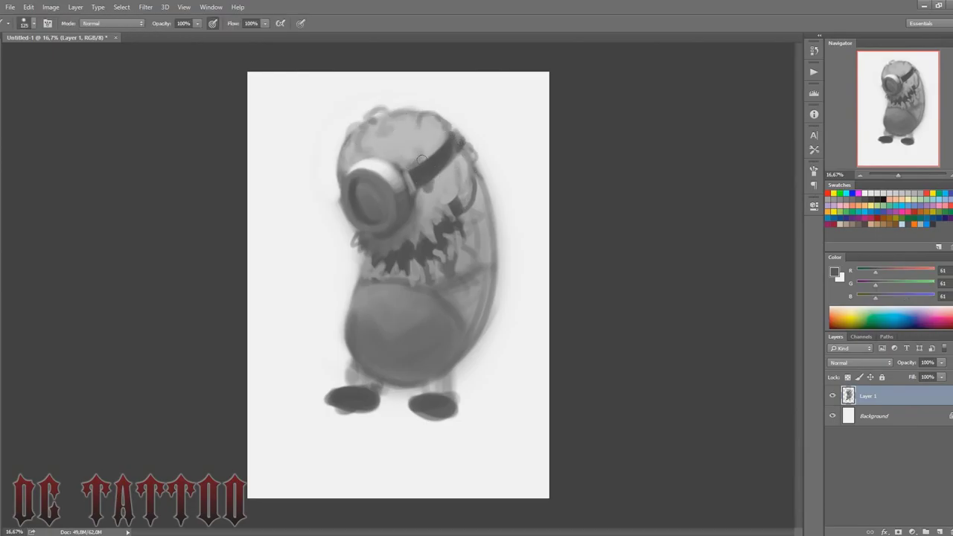
{"action": "left_click", "coordinate": [450, 173], "text": "alt"}
{"action": "key", "text": "bracketright"}
{"action": "key", "text": "bracketright"}
Step: Darken the back's contour and draw the overalls' bib edge and shoulder strap across the chest with a thin dark brush
{"action": "left_click", "coordinate": [458, 210], "text": "alt"}
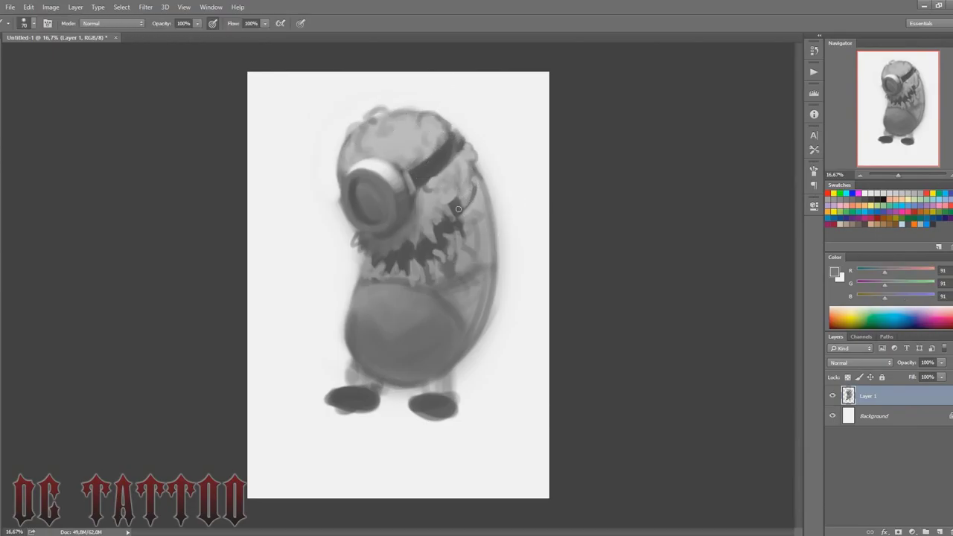
{"action": "left_click_drag", "start_coordinate": [481, 191], "coordinate": [497, 260]}
{"action": "left_click", "coordinate": [456, 213], "text": "alt"}
{"action": "key", "text": "bracketleft"}
{"action": "key", "text": "bracketleft"}
{"action": "key", "text": "bracketleft"}
{"action": "key", "text": "bracketleft"}
{"action": "key", "text": "bracketleft"}
{"action": "left_click_drag", "start_coordinate": [365, 279], "coordinate": [428, 285]}
{"action": "mouse_move", "coordinate": [430, 286]}
{"action": "left_mouse_down"}
{"action": "mouse_move", "coordinate": [491, 262]}
{"action": "mouse_move", "coordinate": [441, 295]}
{"action": "left_mouse_up"}
{"action": "left_click_drag", "start_coordinate": [441, 295], "coordinate": [412, 289]}
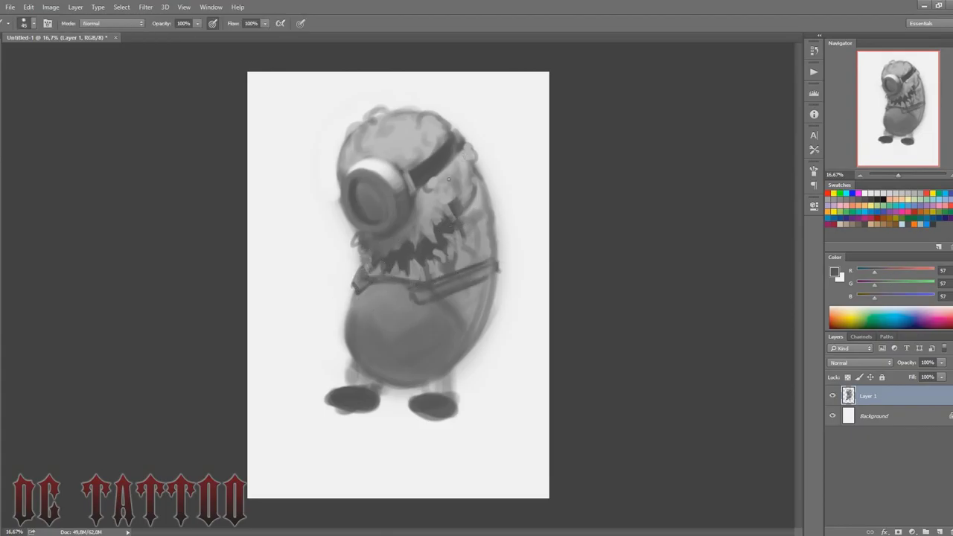
Step: Lighten the goggle's lens with sampled mid-greys, using an enlarged soft brush
{"action": "left_click", "coordinate": [449, 180], "text": "alt"}
{"action": "key", "text": "bracketright"}
{"action": "key", "text": "bracketright"}
{"action": "key", "text": "bracketright"}
{"action": "key", "text": "bracketright"}
{"action": "key", "text": "bracketright"}
{"action": "key", "text": "bracketright"}
{"action": "key", "text": "bracketright"}
{"action": "left_click_drag", "start_coordinate": [364, 186], "coordinate": [372, 212]}
{"action": "left_click", "coordinate": [369, 198], "text": "alt"}
{"action": "mouse_move", "coordinate": [370, 186]}
{"action": "left_mouse_down"}
{"action": "mouse_move", "coordinate": [379, 213]}
{"action": "mouse_move", "coordinate": [369, 212]}
{"action": "left_mouse_up"}
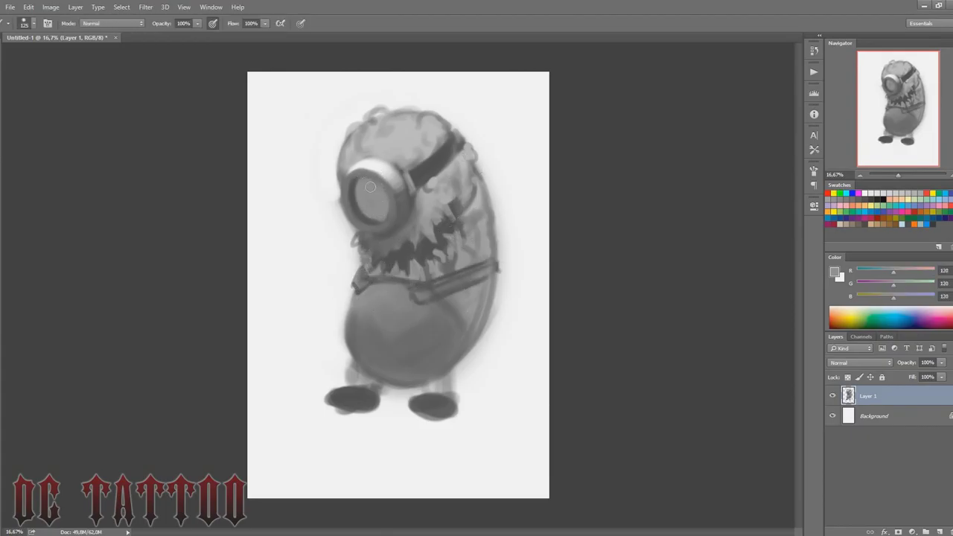
Step: Lighten the goggle's inner rim and shade the edge of the lens with sampled greys, adjusting the brush size
{"action": "left_click", "coordinate": [392, 181], "text": "alt"}
{"action": "key", "text": "bracketleft"}
{"action": "key", "text": "bracketleft"}
{"action": "mouse_move", "coordinate": [352, 178]}
{"action": "left_mouse_down"}
{"action": "mouse_move", "coordinate": [391, 211]}
{"action": "mouse_move", "coordinate": [346, 203]}
{"action": "mouse_move", "coordinate": [352, 174]}
{"action": "left_mouse_up"}
{"action": "left_click", "coordinate": [365, 195], "text": "alt"}
{"action": "key", "text": "bracketright"}
{"action": "left_click_drag", "start_coordinate": [359, 208], "coordinate": [359, 185]}
{"action": "left_click", "coordinate": [385, 223], "text": "alt"}
{"action": "left_click", "coordinate": [382, 200], "text": "alt"}
{"action": "mouse_move", "coordinate": [384, 222]}
{"action": "left_mouse_down"}
{"action": "mouse_move", "coordinate": [387, 204]}
{"action": "mouse_move", "coordinate": [379, 221]}
{"action": "left_mouse_up"}
Step: Darken the contour of the lower back and sketch the legs with a smaller dark brush
{"action": "left_click", "coordinate": [477, 279], "text": "alt"}
{"action": "key", "text": "bracketleft"}
{"action": "key", "text": "bracketleft"}
{"action": "key", "text": "bracketleft"}
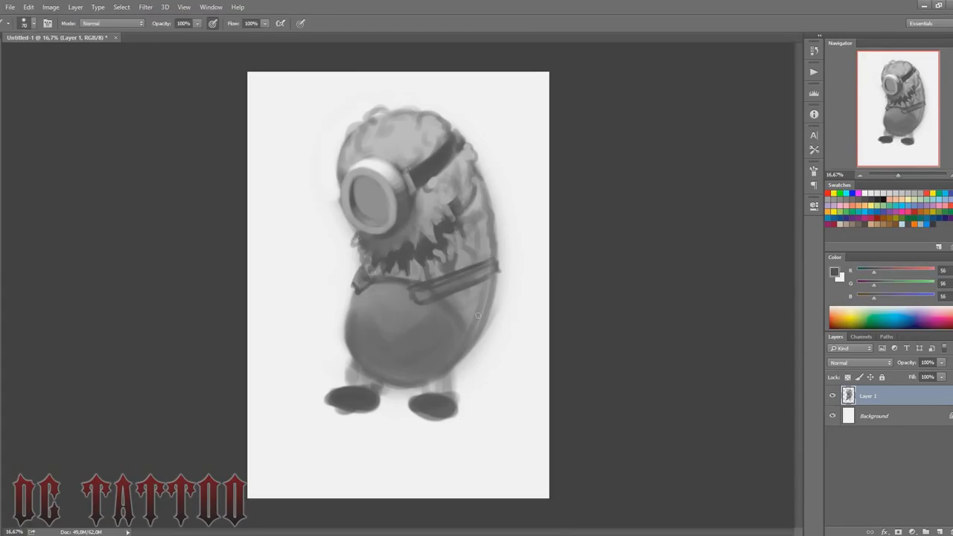
{"action": "left_click_drag", "start_coordinate": [478, 316], "coordinate": [458, 354]}
{"action": "left_click_drag", "start_coordinate": [422, 369], "coordinate": [454, 368]}
{"action": "mouse_move", "coordinate": [352, 363]}
{"action": "left_mouse_down"}
{"action": "mouse_move", "coordinate": [453, 412]}
{"action": "mouse_move", "coordinate": [426, 358]}
{"action": "mouse_move", "coordinate": [456, 401]}
{"action": "left_mouse_up"}
Step: Paint both short legs and reshape the shoes with sampled greys and a larger brush
{"action": "left_click", "coordinate": [336, 356], "text": "alt"}
{"action": "key", "text": "bracketright"}
{"action": "key", "text": "bracketright"}
{"action": "key", "text": "bracketright"}
{"action": "key", "text": "bracketright"}
{"action": "key", "text": "bracketright"}
{"action": "key", "text": "bracketright"}
{"action": "key", "text": "bracketright"}
{"action": "left_click", "coordinate": [427, 365], "text": "alt"}
{"action": "left_click_drag", "start_coordinate": [452, 362], "coordinate": [459, 399]}
{"action": "mouse_move", "coordinate": [353, 358]}
{"action": "left_mouse_down"}
{"action": "mouse_move", "coordinate": [382, 387]}
{"action": "mouse_move", "coordinate": [345, 395]}
{"action": "left_mouse_up"}
{"action": "left_click_drag", "start_coordinate": [333, 403], "coordinate": [375, 402]}
{"action": "left_click_drag", "start_coordinate": [426, 404], "coordinate": [468, 405]}
Step: Shade the underside and front of the overalls' belly with a very large soft dark brush
{"action": "key", "text": "bracketright"}
{"action": "key", "text": "bracketright"}
{"action": "key", "text": "bracketright"}
{"action": "key", "text": "bracketright"}
{"action": "key", "text": "bracketright"}
{"action": "left_click_drag", "start_coordinate": [455, 348], "coordinate": [408, 366]}
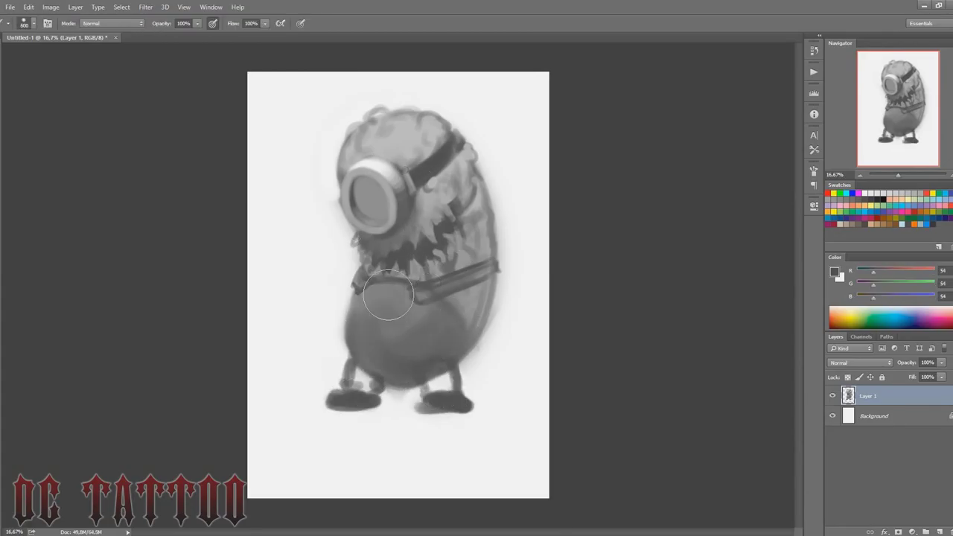
{"action": "left_click_drag", "start_coordinate": [388, 294], "coordinate": [417, 316]}
Step: Outline a long arm hanging from the shoulder strap down to the ground with a thin dark brush
{"action": "key", "text": "bracketleft"}
{"action": "key", "text": "bracketleft"}
{"action": "key", "text": "bracketleft"}
{"action": "key", "text": "bracketleft"}
{"action": "key", "text": "bracketleft"}
{"action": "key", "text": "bracketleft"}
{"action": "key", "text": "bracketleft"}
{"action": "key", "text": "bracketleft"}
{"action": "key", "text": "bracketleft"}
{"action": "key", "text": "bracketleft"}
{"action": "key", "text": "bracketleft"}
{"action": "key", "text": "bracketleft"}
{"action": "mouse_move", "coordinate": [496, 284]}
{"action": "left_mouse_down"}
{"action": "mouse_move", "coordinate": [494, 361]}
{"action": "mouse_move", "coordinate": [486, 362]}
{"action": "left_mouse_up"}
{"action": "mouse_move", "coordinate": [481, 370]}
{"action": "left_mouse_down"}
{"action": "mouse_move", "coordinate": [509, 399]}
{"action": "mouse_move", "coordinate": [471, 392]}
{"action": "mouse_move", "coordinate": [474, 404]}
{"action": "left_mouse_up"}
Step: Block in the dark hand beside the rear foot and brush a soft ground shadow beneath the figure
{"action": "key", "text": "bracketright"}
{"action": "key", "text": "bracketright"}
{"action": "key", "text": "bracketright"}
{"action": "key", "text": "bracketright"}
{"action": "mouse_move", "coordinate": [440, 397]}
{"action": "left_mouse_down"}
{"action": "mouse_move", "coordinate": [423, 406]}
{"action": "mouse_move", "coordinate": [500, 407]}
{"action": "left_mouse_up"}
{"action": "key", "text": "bracketright"}
{"action": "key", "text": "bracketright"}
{"action": "key", "text": "bracketright"}
{"action": "key", "text": "bracketright"}
{"action": "key", "text": "bracketright"}
{"action": "key", "text": "bracketright"}
{"action": "key", "text": "bracketright"}
{"action": "left_click_drag", "start_coordinate": [348, 408], "coordinate": [469, 408]}
{"action": "left_click_drag", "start_coordinate": [320, 403], "coordinate": [527, 417]}
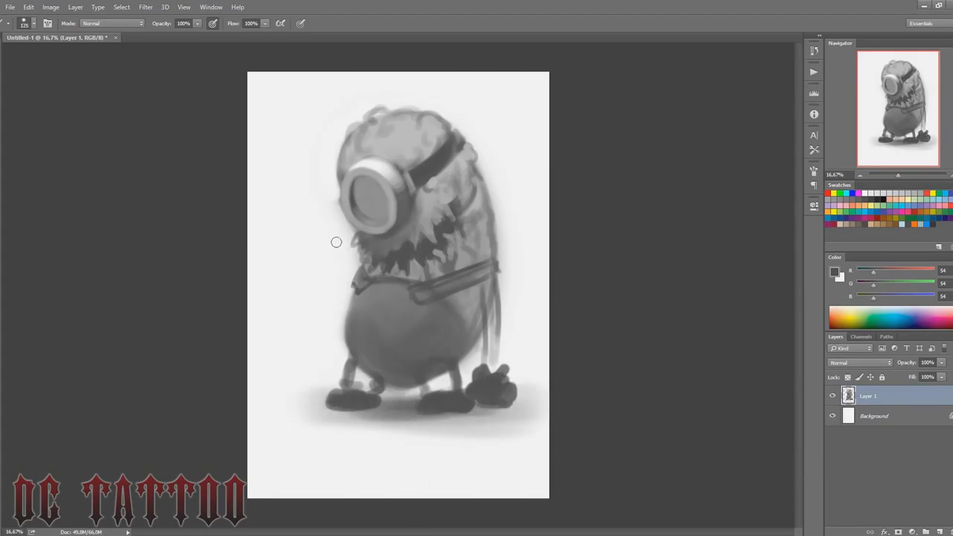
Step: Paint the raised forearm in front of the body and block in a dark curved banana above it
{"action": "key", "text": "bracketright"}
{"action": "key", "text": "bracketright"}
{"action": "key", "text": "bracketright"}
{"action": "key", "text": "bracketright"}
{"action": "left_click_drag", "start_coordinate": [345, 301], "coordinate": [323, 263]}
{"action": "mouse_move", "coordinate": [283, 201]}
{"action": "left_mouse_down"}
{"action": "mouse_move", "coordinate": [291, 295]}
{"action": "mouse_move", "coordinate": [295, 205]}
{"action": "left_mouse_up"}
{"action": "key", "text": "bracketleft"}
{"action": "key", "text": "bracketleft"}
{"action": "key", "text": "bracketleft"}
{"action": "key", "text": "bracketleft"}
{"action": "left_click", "coordinate": [277, 190], "text": "alt"}
{"action": "mouse_move", "coordinate": [269, 192]}
{"action": "left_mouse_down"}
{"action": "mouse_move", "coordinate": [294, 192]}
{"action": "mouse_move", "coordinate": [260, 195]}
{"action": "mouse_move", "coordinate": [292, 216]}
{"action": "left_mouse_up"}
{"action": "left_click", "coordinate": [313, 238], "text": "alt"}
{"action": "mouse_move", "coordinate": [295, 206]}
{"action": "left_mouse_down"}
{"action": "mouse_move", "coordinate": [308, 275]}
{"action": "mouse_move", "coordinate": [276, 303]}
{"action": "left_mouse_up"}
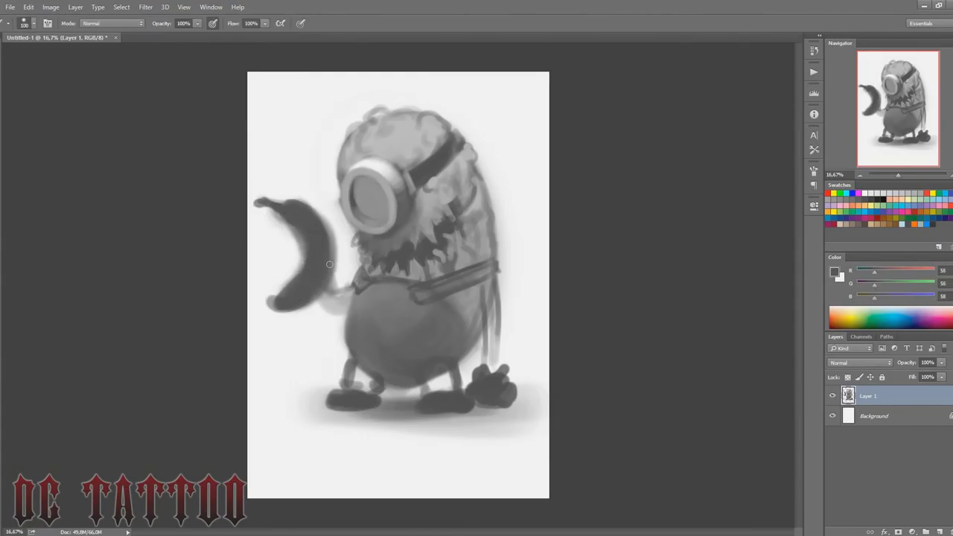
Step: Thicken the raised forearm and fill the band across the chest with sampled greys
{"action": "key", "text": "bracketright"}
{"action": "left_click_drag", "start_coordinate": [323, 282], "coordinate": [344, 309]}
{"action": "left_click", "coordinate": [341, 292], "text": "alt"}
{"action": "left_click", "coordinate": [338, 290], "text": "alt"}
{"action": "left_click_drag", "start_coordinate": [419, 292], "coordinate": [482, 268]}
{"action": "left_click", "coordinate": [438, 305], "text": "alt"}
{"action": "left_click_drag", "start_coordinate": [423, 294], "coordinate": [490, 263]}
Step: Paint two fingers gripping the inner curve of the banana with a larger brush
{"action": "left_click", "coordinate": [336, 276], "text": "alt"}
{"action": "key", "text": "bracketright"}
{"action": "key", "text": "bracketright"}
{"action": "key", "text": "bracketright"}
{"action": "left_click_drag", "start_coordinate": [304, 242], "coordinate": [301, 263]}
Step: Shade the fingers and add the light thumb on the banana with sampled greys and a smaller brush
{"action": "left_click", "coordinate": [331, 234], "text": "alt"}
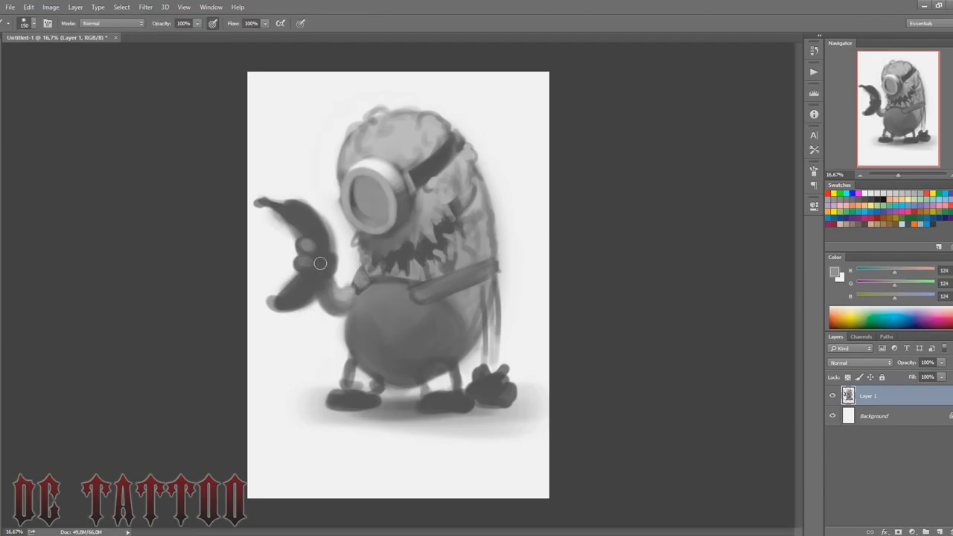
{"action": "key", "text": "bracketleft"}
{"action": "left_click", "coordinate": [305, 251], "text": "alt"}
{"action": "left_click", "coordinate": [338, 247], "text": "alt"}
{"action": "left_click", "coordinate": [321, 237], "text": "alt"}
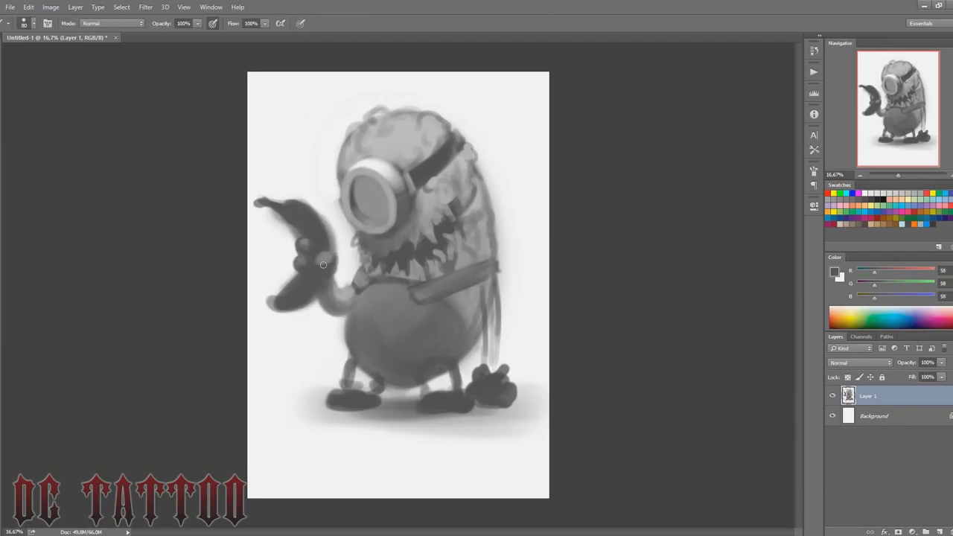
{"action": "key", "text": "bracketleft"}
{"action": "key", "text": "bracketleft"}
{"action": "left_click_drag", "start_coordinate": [316, 254], "coordinate": [326, 266]}
Step: Trim the banana's outline with the background's near-white and lighten its lower half with sampled greys
{"action": "left_click", "coordinate": [280, 225], "text": "alt"}
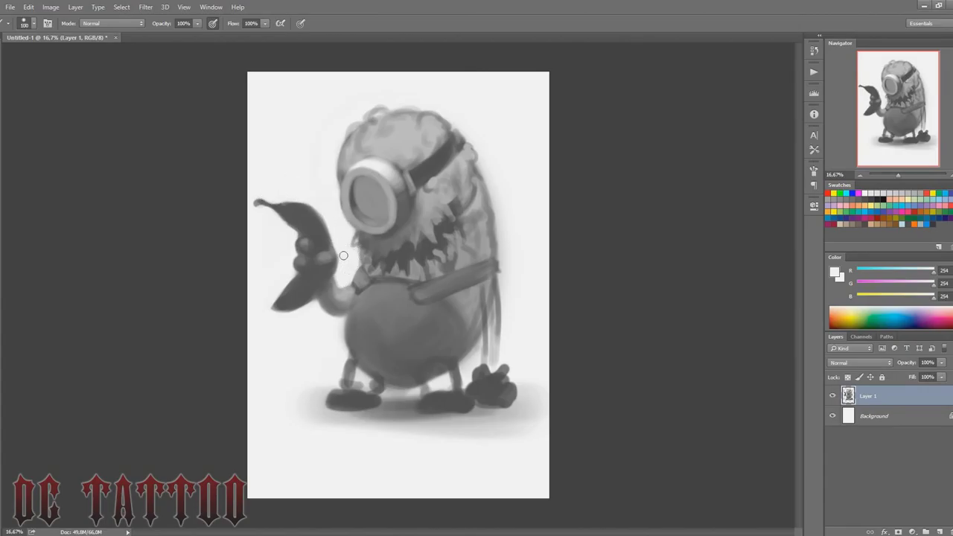
{"action": "left_click", "coordinate": [322, 291], "text": "alt"}
{"action": "left_click", "coordinate": [335, 281], "text": "alt"}
{"action": "left_click_drag", "start_coordinate": [306, 282], "coordinate": [280, 302]}
{"action": "mouse_move", "coordinate": [292, 301]}
{"action": "left_mouse_down"}
{"action": "mouse_move", "coordinate": [323, 276]}
{"action": "mouse_move", "coordinate": [289, 302]}
{"action": "left_mouse_up"}
{"action": "left_click", "coordinate": [324, 268], "text": "alt"}
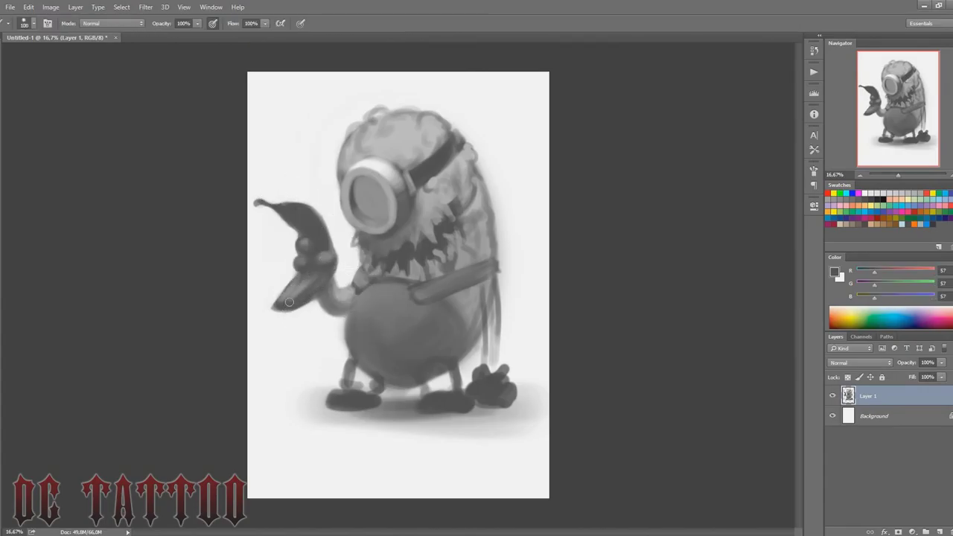
Step: Lighten the upper half of the banana and refine its inner edge with a smaller brush
{"action": "left_click", "coordinate": [324, 259], "text": "alt"}
{"action": "left_click_drag", "start_coordinate": [292, 210], "coordinate": [321, 235]}
{"action": "mouse_move", "coordinate": [323, 229]}
{"action": "left_mouse_down"}
{"action": "mouse_move", "coordinate": [294, 205]}
{"action": "mouse_move", "coordinate": [259, 201]}
{"action": "mouse_move", "coordinate": [322, 227]}
{"action": "mouse_move", "coordinate": [286, 210]}
{"action": "left_mouse_up"}
{"action": "left_click", "coordinate": [303, 214], "text": "alt"}
{"action": "left_click", "coordinate": [279, 222], "text": "alt"}
{"action": "key", "text": "bracketleft"}
{"action": "key", "text": "bracketleft"}
{"action": "key", "text": "bracketleft"}
{"action": "key", "text": "bracketleft"}
Step: Soften the banana below the fingers with a sampled grey and clean up its lower edge with the background tone
{"action": "left_click", "coordinate": [300, 216], "text": "alt"}
{"action": "key", "text": "bracketright"}
{"action": "key", "text": "bracketright"}
{"action": "key", "text": "bracketright"}
{"action": "key", "text": "bracketright"}
{"action": "key", "text": "bracketright"}
{"action": "mouse_move", "coordinate": [315, 283]}
{"action": "left_mouse_down"}
{"action": "mouse_move", "coordinate": [281, 306]}
{"action": "mouse_move", "coordinate": [318, 277]}
{"action": "left_mouse_up"}
{"action": "left_click", "coordinate": [289, 276], "text": "alt"}
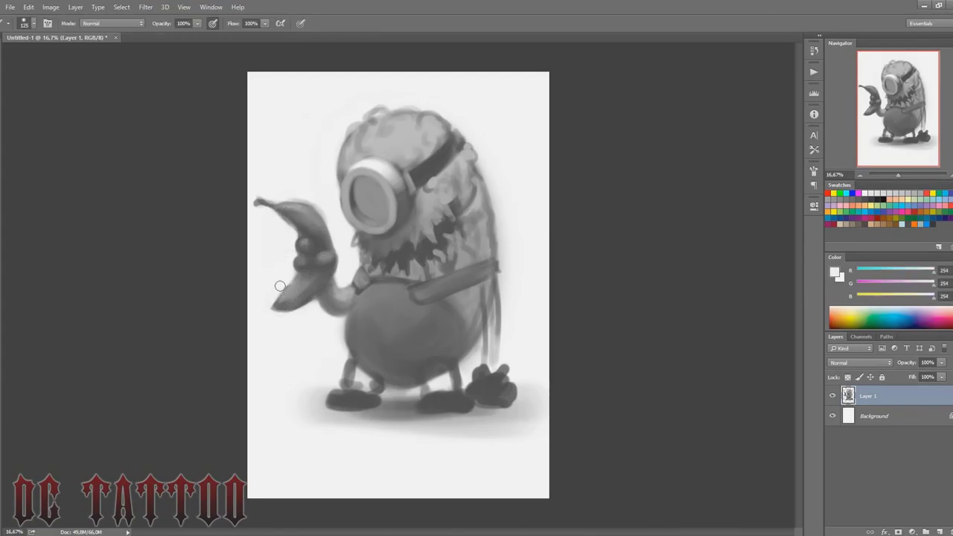
{"action": "left_click", "coordinate": [287, 300], "text": "alt"}
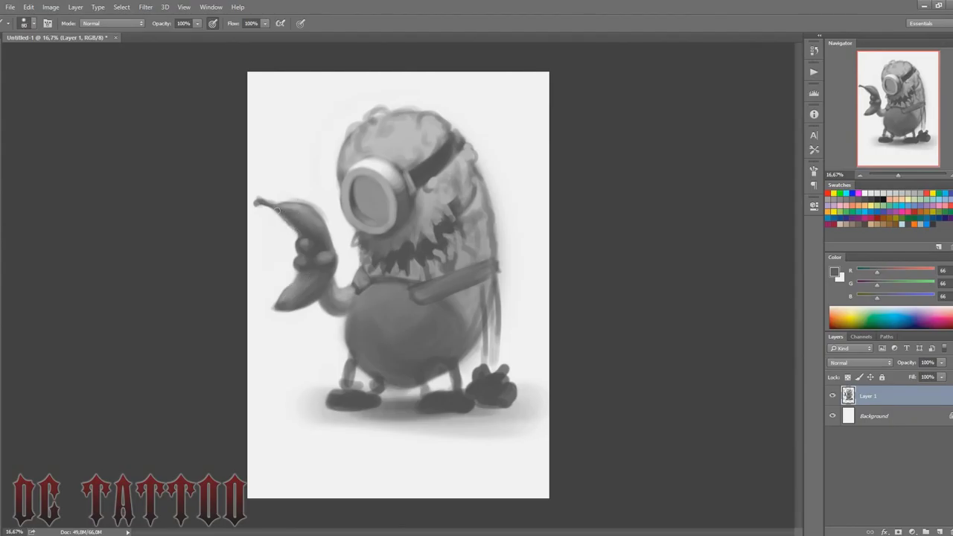
Step: Flip the canvas horizontally and smooth the shading on the banana's upper half with a larger brush
{"action": "key", "text": "F2"}
{"action": "left_click", "coordinate": [459, 227], "text": "alt"}
{"action": "key", "text": "bracketright"}
{"action": "key", "text": "bracketright"}
{"action": "key", "text": "bracketright"}
{"action": "key", "text": "bracketright"}
{"action": "key", "text": "bracketright"}
{"action": "key", "text": "bracketright"}
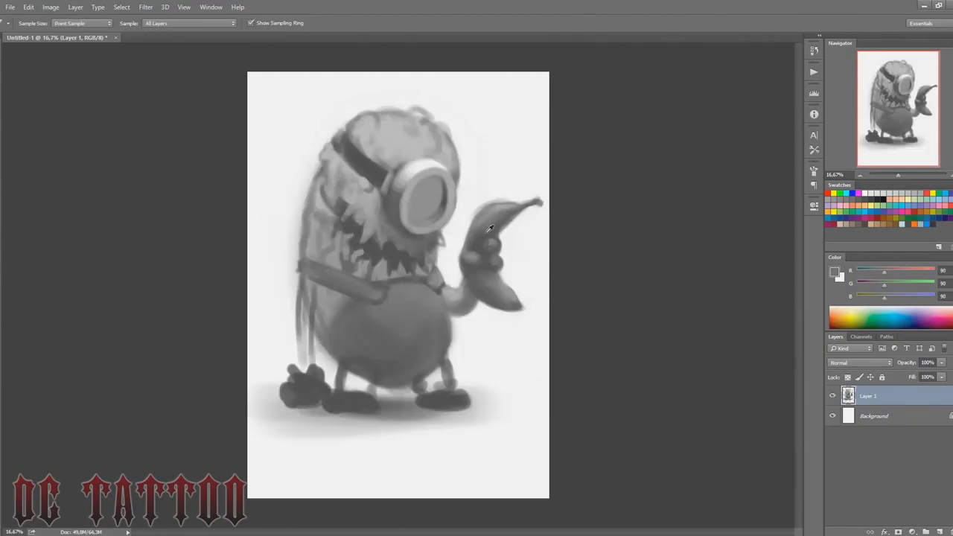
{"action": "left_click", "coordinate": [484, 216], "text": "alt"}
{"action": "left_click_drag", "start_coordinate": [487, 226], "coordinate": [501, 204]}
Step: Paint a dark iris and pupil in the centre of the goggle's lens
{"action": "left_click", "coordinate": [437, 254], "text": "alt"}
{"action": "key", "text": "bracketleft"}
{"action": "mouse_move", "coordinate": [421, 200]}
{"action": "left_mouse_down"}
{"action": "mouse_move", "coordinate": [430, 211]}
{"action": "mouse_move", "coordinate": [424, 200]}
{"action": "left_mouse_up"}
{"action": "left_click", "coordinate": [426, 205], "text": "alt"}
{"action": "key", "text": "bracketleft"}
{"action": "left_click", "coordinate": [424, 205], "text": "alt"}
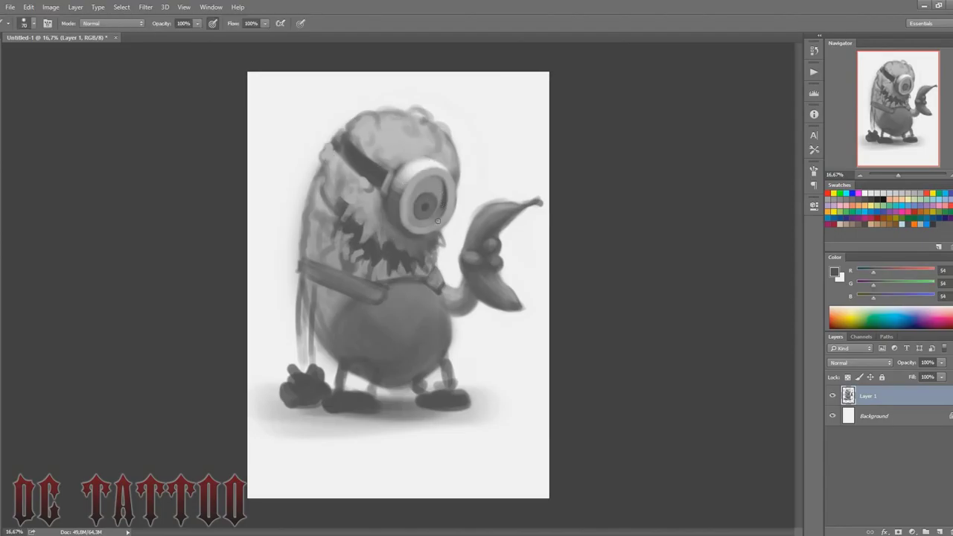
Step: Fill in the hanging arm down to the hand with a sampled grey and a larger brush
{"action": "left_click", "coordinate": [307, 280], "text": "alt"}
{"action": "key", "text": "bracketright"}
{"action": "key", "text": "bracketright"}
{"action": "key", "text": "bracketright"}
{"action": "key", "text": "bracketright"}
{"action": "key", "text": "bracketright"}
{"action": "left_click_drag", "start_coordinate": [305, 283], "coordinate": [307, 363]}
Step: Paint curved pocket and seam lines on the overalls and extend their dark fabric over the hip with sampled greys
{"action": "left_click", "coordinate": [337, 287], "text": "alt"}
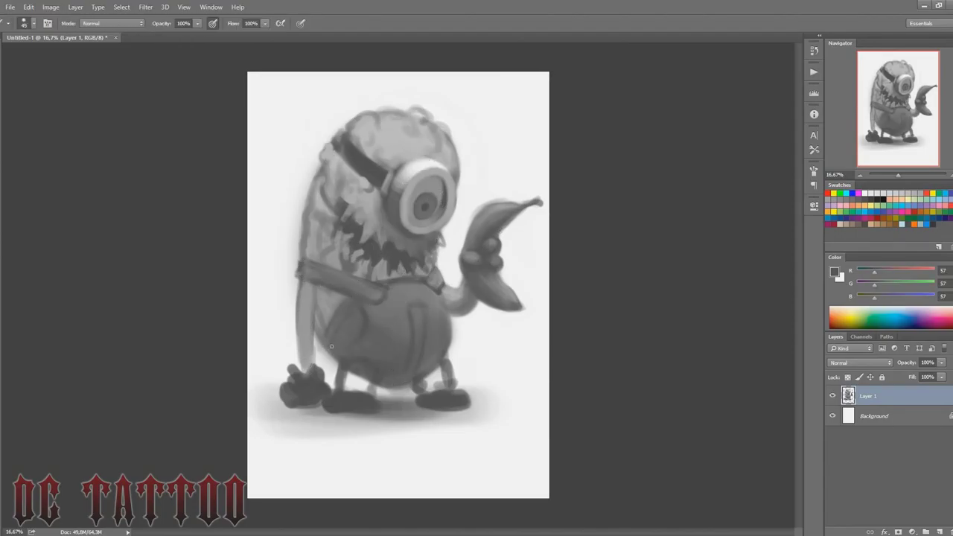
{"action": "left_click", "coordinate": [327, 304], "text": "alt"}
{"action": "mouse_move", "coordinate": [344, 305]}
{"action": "left_mouse_down"}
{"action": "mouse_move", "coordinate": [328, 335]}
{"action": "mouse_move", "coordinate": [320, 297]}
{"action": "mouse_move", "coordinate": [342, 307]}
{"action": "left_mouse_up"}
{"action": "left_click", "coordinate": [336, 344], "text": "alt"}
{"action": "key", "text": "bracketright"}
{"action": "key", "text": "bracketright"}
{"action": "key", "text": "bracketright"}
{"action": "key", "text": "bracketright"}
{"action": "key", "text": "bracketright"}
{"action": "key", "text": "bracketright"}
{"action": "key", "text": "bracketright"}
{"action": "key", "text": "bracketright"}
{"action": "left_click", "coordinate": [332, 325], "text": "alt"}
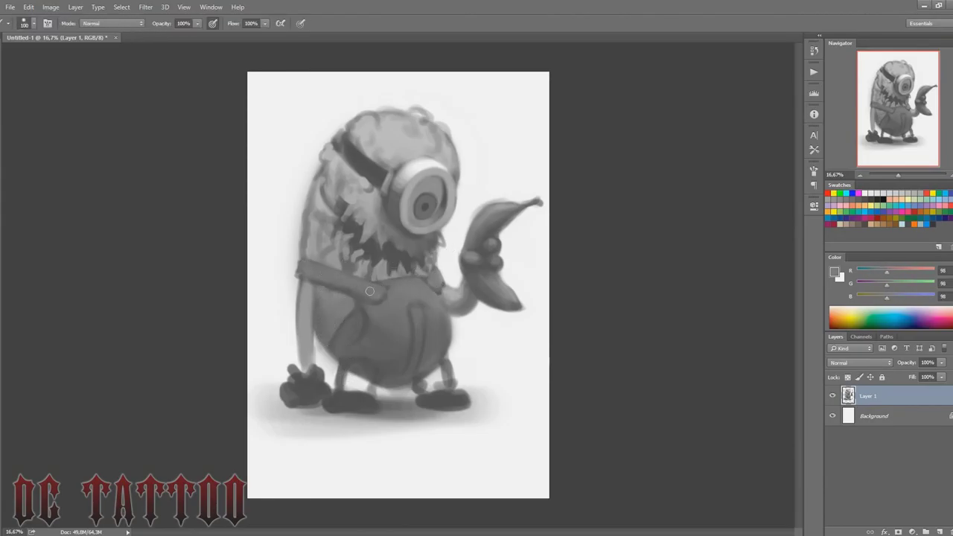
Step: Shade the skin above the overalls strap, the corner of the mouth and the goggle strap with sampled greys
{"action": "left_click", "coordinate": [353, 258], "text": "alt"}
{"action": "left_click_drag", "start_coordinate": [308, 234], "coordinate": [337, 270]}
{"action": "left_click", "coordinate": [350, 232], "text": "alt"}
{"action": "left_click_drag", "start_coordinate": [362, 249], "coordinate": [376, 219]}
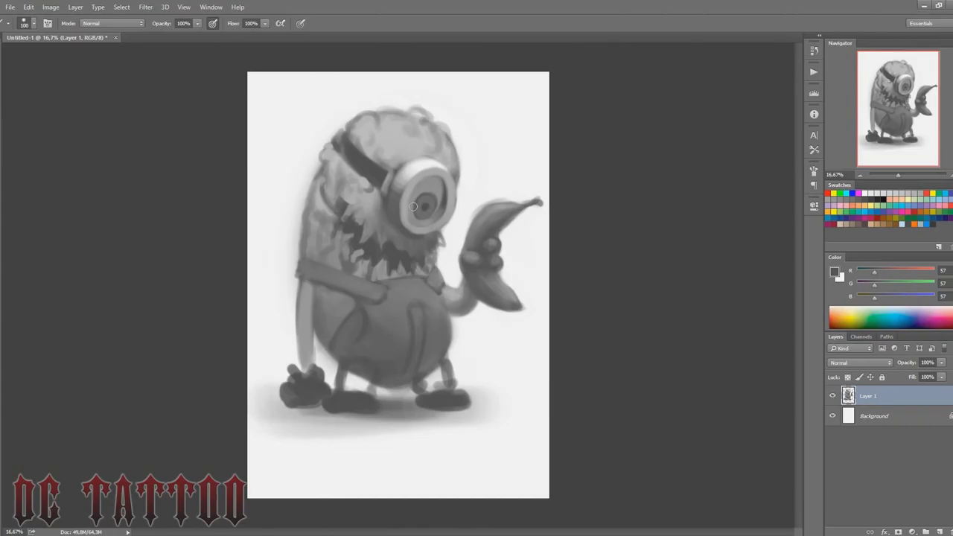
{"action": "left_click", "coordinate": [335, 158], "text": "alt"}
{"action": "left_click_drag", "start_coordinate": [346, 164], "coordinate": [350, 171]}
Step: Move the whole painted character down and slightly left on the canvas, and return to the brush
{"action": "key", "text": "v"}
{"action": "mouse_move", "coordinate": [406, 240]}
{"action": "left_mouse_down"}
{"action": "mouse_move", "coordinate": [406, 267]}
{"action": "mouse_move", "coordinate": [383, 259]}
{"action": "left_mouse_up"}
{"action": "key", "text": "b"}
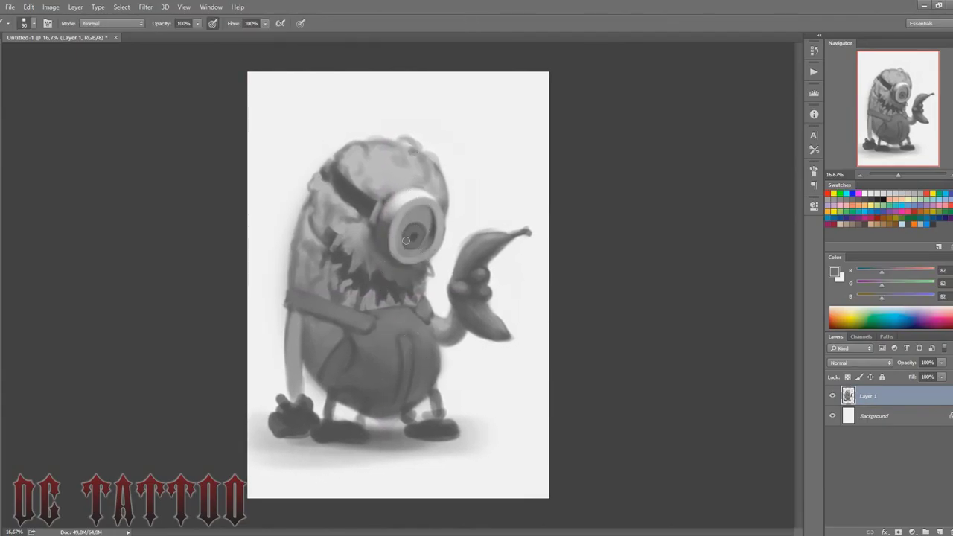
Step: Lighten the iris around the pupil and refine the dark shadow along the lens's inner rim with a smaller brush
{"action": "left_click", "coordinate": [418, 242], "text": "alt"}
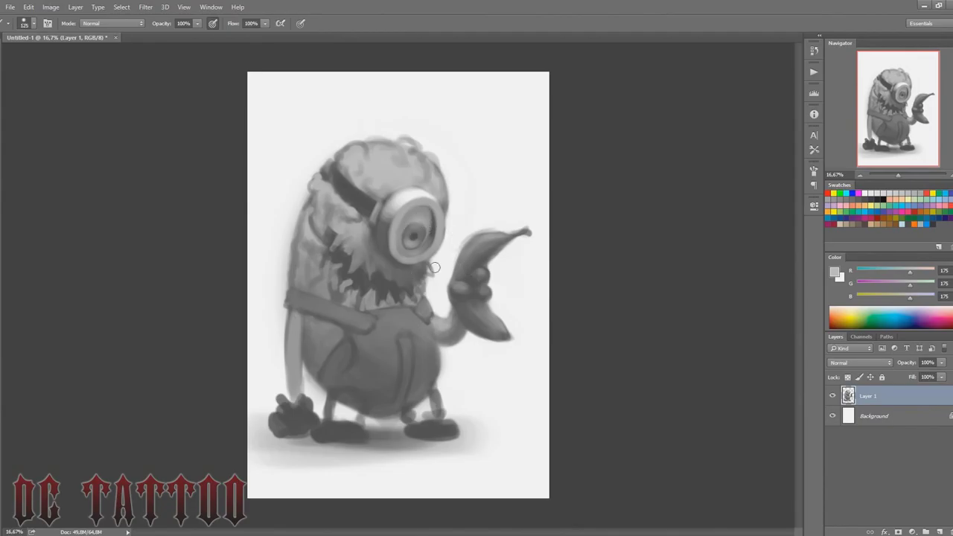
{"action": "left_click", "coordinate": [432, 230], "text": "alt"}
{"action": "key", "text": "bracketleft"}
{"action": "key", "text": "bracketleft"}
{"action": "key", "text": "bracketleft"}
{"action": "key", "text": "bracketleft"}
{"action": "key", "text": "bracketleft"}
{"action": "key", "text": "bracketleft"}
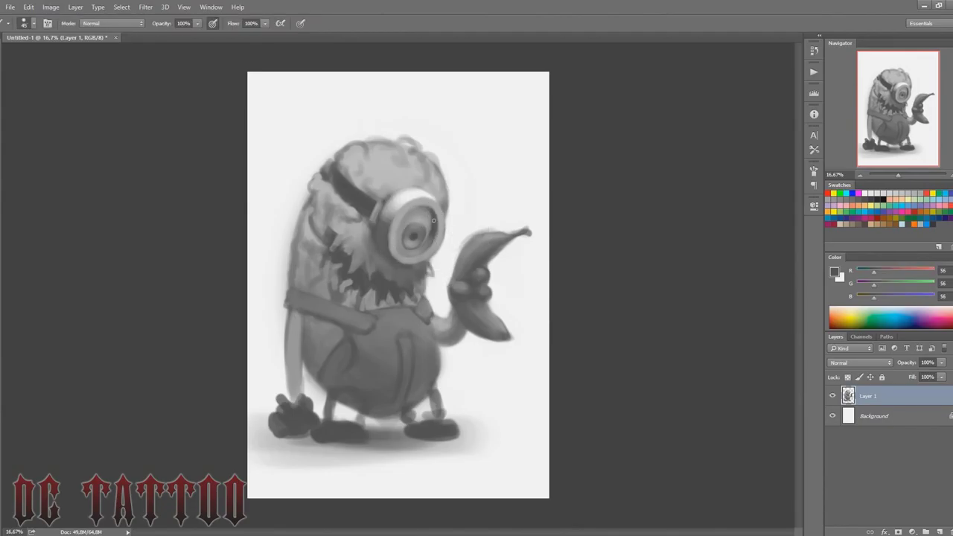
{"action": "left_click", "coordinate": [428, 211], "text": "alt"}
{"action": "left_click", "coordinate": [436, 241], "text": "alt"}
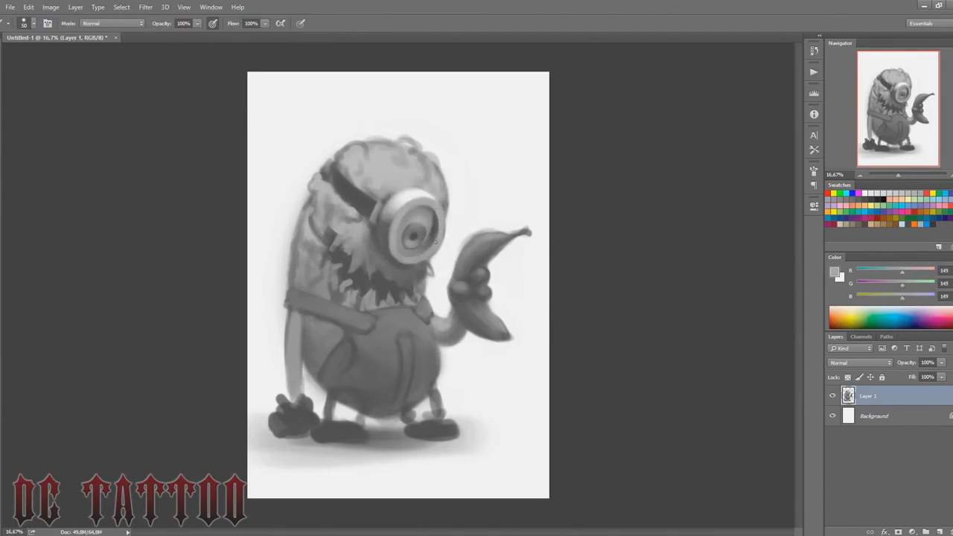
Step: Smooth the outline of the head's top and sharpen the back end of the goggle strap with sampled greys
{"action": "key", "text": "bracketright"}
{"action": "key", "text": "bracketright"}
{"action": "key", "text": "bracketright"}
{"action": "key", "text": "bracketright"}
{"action": "left_click", "coordinate": [379, 144], "text": "alt"}
{"action": "left_click", "coordinate": [326, 160], "text": "alt"}
{"action": "left_click", "coordinate": [344, 184], "text": "alt"}
{"action": "mouse_move", "coordinate": [332, 159]}
{"action": "left_mouse_down"}
{"action": "mouse_move", "coordinate": [321, 171]}
{"action": "mouse_move", "coordinate": [350, 186]}
{"action": "left_mouse_up"}
Step: Paint dark and light wrinkles on the cheek below the goggle strap, adjusting brush size and sampling skin tones
{"action": "key", "text": "bracketright"}
{"action": "key", "text": "bracketright"}
{"action": "key", "text": "bracketright"}
{"action": "key", "text": "bracketright"}
{"action": "key", "text": "bracketright"}
{"action": "key", "text": "bracketright"}
{"action": "left_click", "coordinate": [335, 203], "text": "alt"}
{"action": "key", "text": "bracketleft"}
{"action": "key", "text": "bracketleft"}
{"action": "key", "text": "bracketleft"}
{"action": "key", "text": "bracketleft"}
{"action": "key", "text": "bracketleft"}
{"action": "left_click", "coordinate": [330, 237], "text": "alt"}
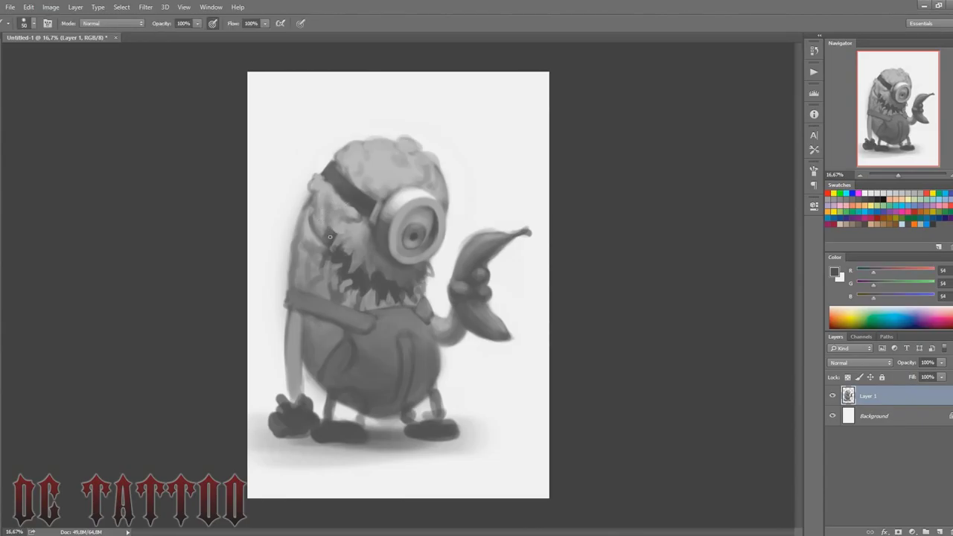
{"action": "left_click", "coordinate": [326, 211], "text": "alt"}
{"action": "mouse_move", "coordinate": [322, 205]}
{"action": "left_mouse_down"}
{"action": "mouse_move", "coordinate": [318, 232]}
{"action": "mouse_move", "coordinate": [334, 188]}
{"action": "left_mouse_up"}
{"action": "left_click", "coordinate": [334, 231], "text": "alt"}
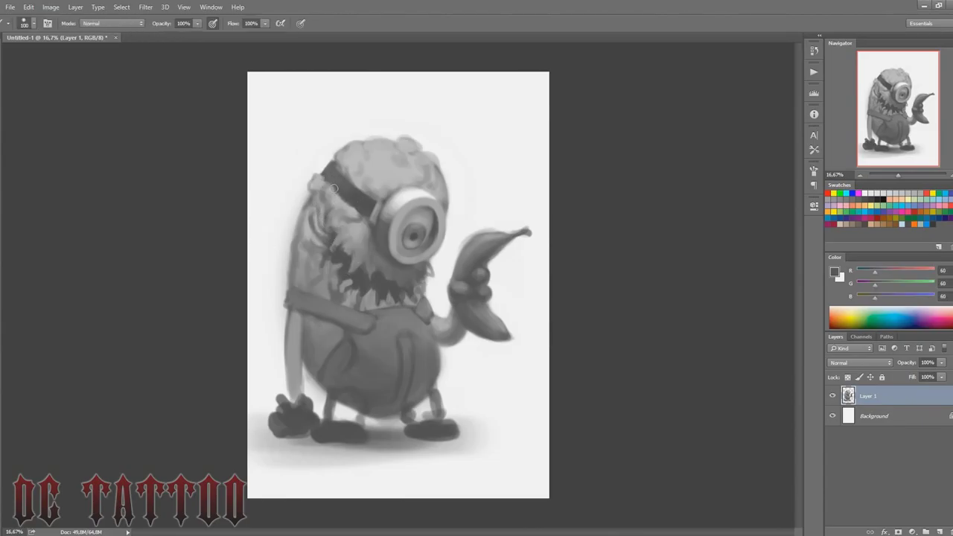
Step: Paint sharp light teeth across the mouth and define its back corner with a small brush
{"action": "left_click", "coordinate": [357, 237], "text": "alt"}
{"action": "key", "text": "bracketleft"}
{"action": "key", "text": "bracketleft"}
{"action": "key", "text": "bracketleft"}
{"action": "left_click_drag", "start_coordinate": [362, 253], "coordinate": [356, 268]}
{"action": "left_click_drag", "start_coordinate": [349, 248], "coordinate": [348, 258]}
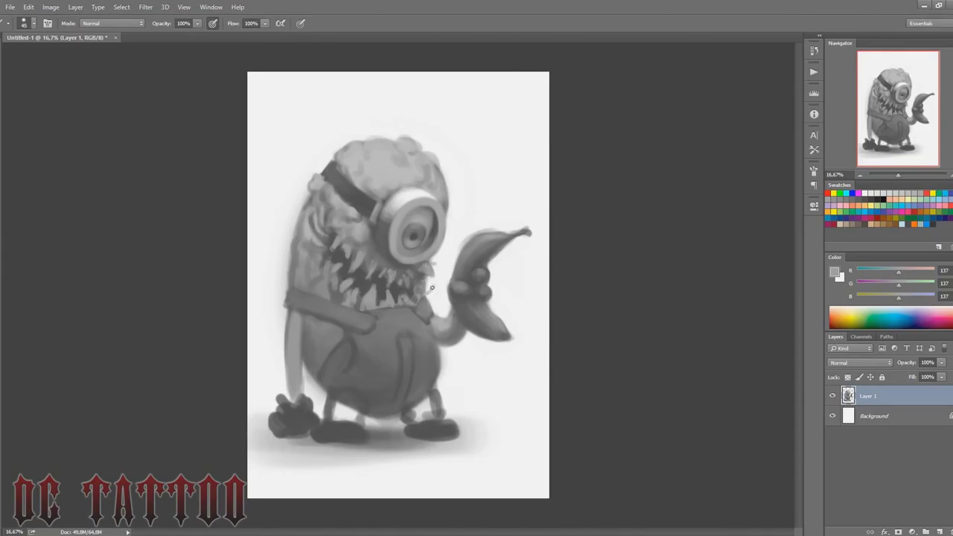
{"action": "left_click", "coordinate": [338, 260], "text": "alt"}
{"action": "left_click_drag", "start_coordinate": [332, 264], "coordinate": [332, 293]}
Step: Shade the hanging arm down towards the hand, enlarging the brush
{"action": "mouse_move", "coordinate": [301, 326]}
{"action": "left_mouse_down"}
{"action": "mouse_move", "coordinate": [299, 395]}
{"action": "mouse_move", "coordinate": [289, 394]}
{"action": "mouse_move", "coordinate": [306, 398]}
{"action": "mouse_move", "coordinate": [284, 396]}
{"action": "mouse_move", "coordinate": [267, 471]}
{"action": "mouse_move", "coordinate": [332, 457]}
{"action": "left_mouse_up"}
{"action": "key", "text": "bracketright"}
{"action": "key", "text": "bracketright"}
{"action": "key", "text": "bracketright"}
{"action": "key", "text": "bracketright"}
Step: Reshape the lowered hand with sampled dark greys and clean up its outer edge with the background tone
{"action": "left_click", "coordinate": [298, 401], "text": "alt"}
{"action": "left_click", "coordinate": [295, 414], "text": "alt"}
{"action": "left_click", "coordinate": [274, 376], "text": "alt"}
{"action": "key", "text": "bracketright"}
{"action": "key", "text": "bracketright"}
{"action": "key", "text": "bracketright"}
{"action": "key", "text": "bracketright"}
{"action": "key", "text": "bracketright"}
{"action": "key", "text": "bracketright"}
{"action": "key", "text": "bracketright"}
{"action": "key", "text": "bracketright"}
{"action": "key", "text": "bracketright"}
{"action": "key", "text": "bracketright"}
Step: Block in the trouser leg nearest the lowered hand and clean up the gap between the legs
{"action": "left_click", "coordinate": [353, 393], "text": "alt"}
{"action": "key", "text": "bracketleft"}
{"action": "key", "text": "bracketleft"}
{"action": "key", "text": "bracketleft"}
{"action": "key", "text": "bracketleft"}
{"action": "key", "text": "bracketleft"}
{"action": "key", "text": "bracketleft"}
{"action": "mouse_move", "coordinate": [338, 399]}
{"action": "left_mouse_down"}
{"action": "mouse_move", "coordinate": [357, 417]}
{"action": "mouse_move", "coordinate": [342, 408]}
{"action": "left_mouse_up"}
{"action": "mouse_move", "coordinate": [409, 414]}
{"action": "left_mouse_down"}
{"action": "mouse_move", "coordinate": [434, 412]}
{"action": "mouse_move", "coordinate": [421, 404]}
{"action": "mouse_move", "coordinate": [395, 424]}
{"action": "mouse_move", "coordinate": [379, 422]}
{"action": "left_mouse_up"}
{"action": "left_click", "coordinate": [382, 423], "text": "alt"}
Step: Block in the other trouser leg and blend it into the lower overalls with a larger brush
{"action": "left_click", "coordinate": [426, 398], "text": "alt"}
{"action": "left_click", "coordinate": [410, 400], "text": "alt"}
{"action": "key", "text": "bracketright"}
{"action": "key", "text": "bracketright"}
{"action": "key", "text": "bracketright"}
{"action": "key", "text": "bracketright"}
{"action": "key", "text": "bracketright"}
{"action": "left_click_drag", "start_coordinate": [431, 369], "coordinate": [401, 379]}
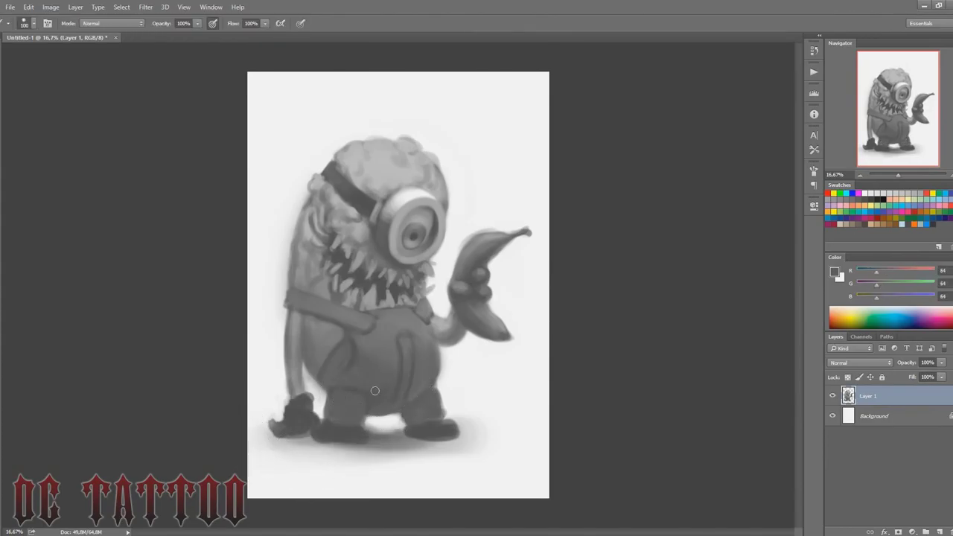
Step: Refine the overalls' side, strap and bib edge, and paint dark round buttons on both straps
{"action": "left_click", "coordinate": [318, 318], "text": "alt"}
{"action": "key", "text": "bracketleft"}
{"action": "key", "text": "bracketleft"}
{"action": "key", "text": "bracketleft"}
{"action": "key", "text": "bracketleft"}
{"action": "left_click", "coordinate": [326, 352], "text": "alt"}
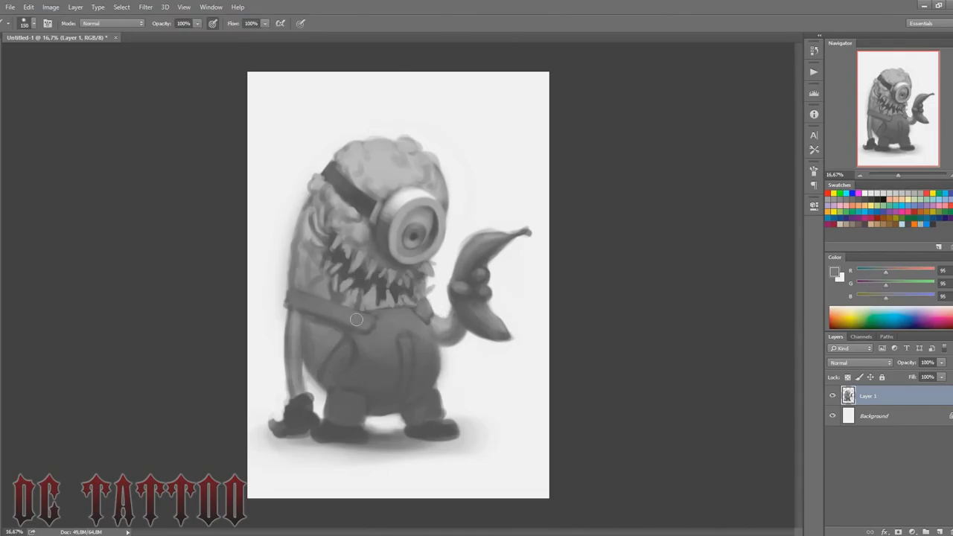
{"action": "key", "text": "bracketleft"}
{"action": "key", "text": "bracketleft"}
{"action": "key", "text": "bracketleft"}
{"action": "key", "text": "bracketleft"}
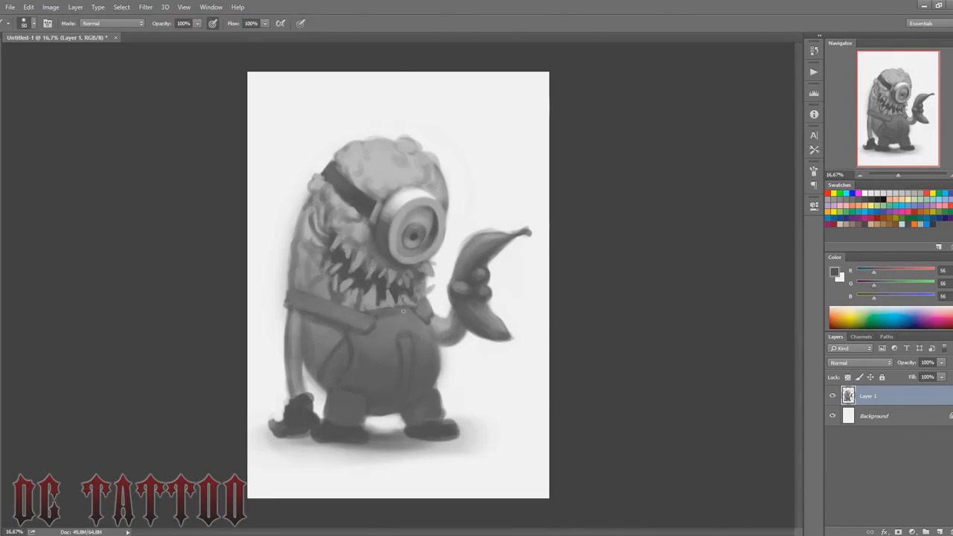
Step: Tone down the goggle's bright upper rim with a sampled mid grey and lighten its lower rim with a smaller brush
{"action": "left_click", "coordinate": [389, 213], "text": "alt"}
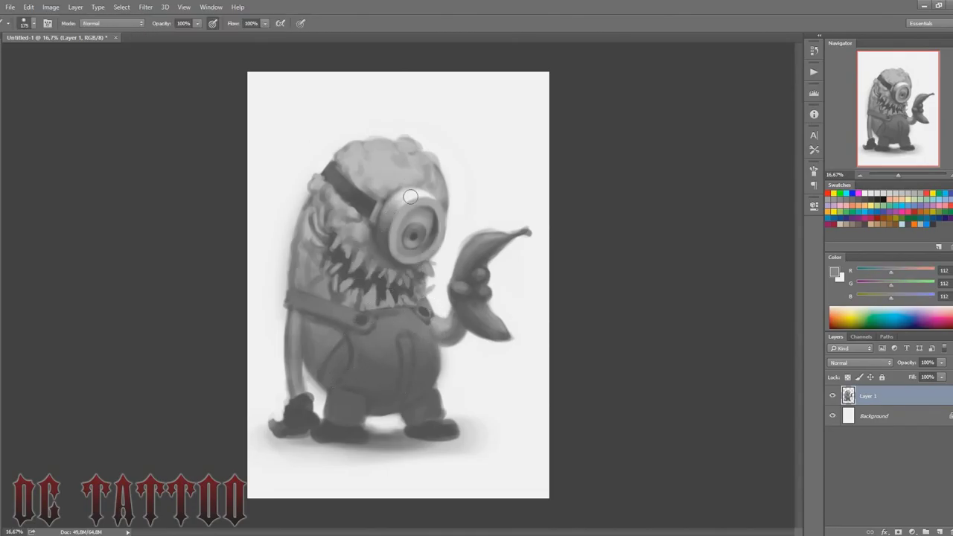
{"action": "left_click_drag", "start_coordinate": [410, 196], "coordinate": [429, 193]}
{"action": "key", "text": "bracketleft"}
{"action": "key", "text": "bracketleft"}
{"action": "key", "text": "bracketleft"}
{"action": "key", "text": "bracketleft"}
{"action": "key", "text": "bracketleft"}
{"action": "left_click", "coordinate": [401, 257], "text": "alt"}
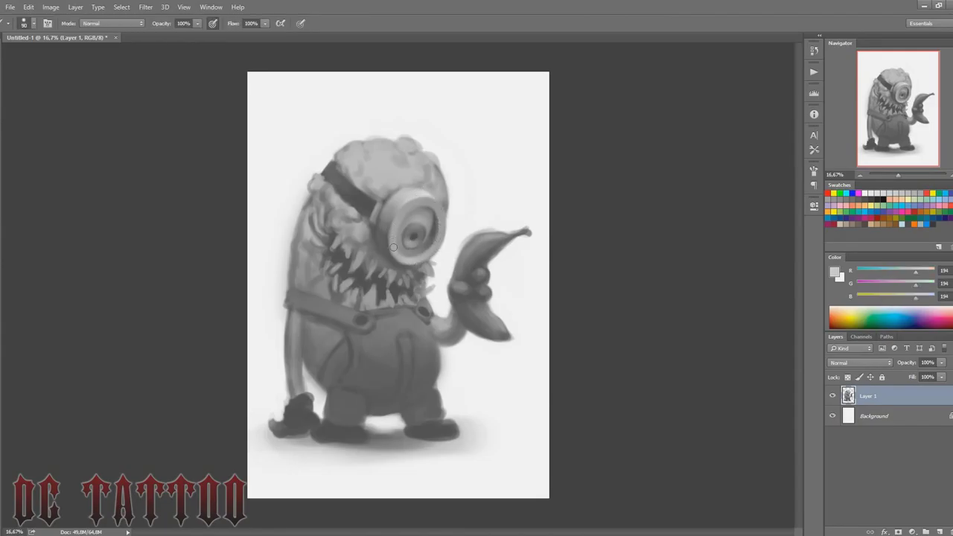
Step: Refine the shadow inside the goggle's rim and the lens shading around the eye with sampled greys
{"action": "left_click", "coordinate": [418, 314], "text": "alt"}
{"action": "key", "text": "bracketleft"}
{"action": "key", "text": "bracketleft"}
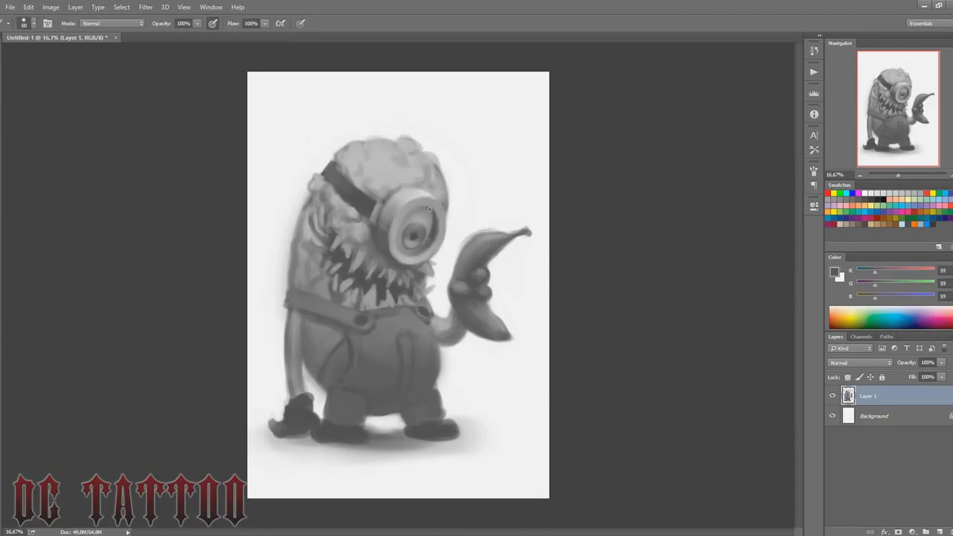
{"action": "key", "text": "bracketleft"}
{"action": "left_click", "coordinate": [409, 250], "text": "alt"}
{"action": "left_click", "coordinate": [431, 233], "text": "alt"}
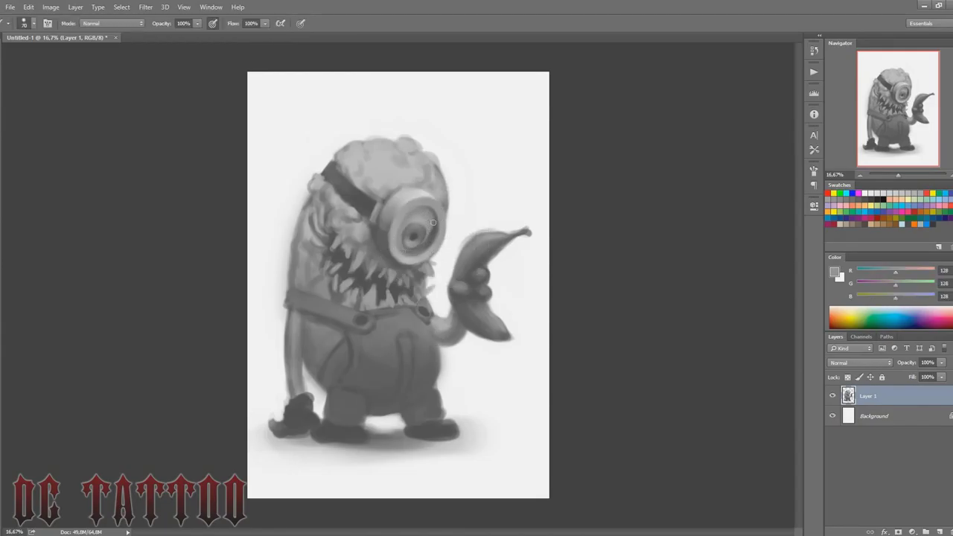
{"action": "left_click", "coordinate": [387, 239], "text": "alt"}
{"action": "key", "text": "bracketleft"}
{"action": "key", "text": "bracketleft"}
{"action": "left_click", "coordinate": [421, 217], "text": "alt"}
{"action": "key", "text": "bracketright"}
{"action": "key", "text": "bracketright"}
Step: Soften the vertical fold and the side shading on the overalls with sampled greys and a larger brush
{"action": "left_click", "coordinate": [387, 328], "text": "alt"}
{"action": "key", "text": "bracketright"}
{"action": "key", "text": "bracketright"}
{"action": "key", "text": "bracketright"}
{"action": "key", "text": "bracketright"}
{"action": "left_click", "coordinate": [323, 339], "text": "alt"}
{"action": "key", "text": "bracketright"}
{"action": "key", "text": "bracketright"}
{"action": "key", "text": "bracketright"}
Step: Refine the hanging hand's dark glove, shaping its cuff, curled finger and wrist edge with greys sampled from the arm and glove
{"action": "left_click", "coordinate": [294, 388], "text": "alt"}
{"action": "key", "text": "bracketleft"}
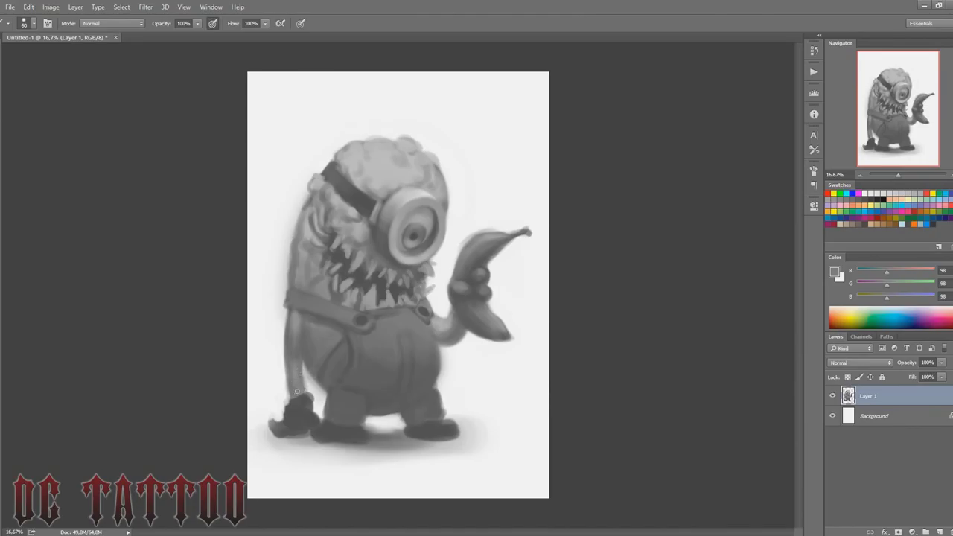
{"action": "left_click", "coordinate": [297, 390], "text": "alt"}
{"action": "key", "text": "bracketright"}
{"action": "left_click", "coordinate": [274, 423], "text": "alt"}
{"action": "left_click", "coordinate": [281, 413], "text": "alt"}
{"action": "key", "text": "bracketright"}
{"action": "key", "text": "bracketright"}
Step: Shade the fingers gripping the banana and the peel around them with sampled greys
{"action": "left_click", "coordinate": [473, 286], "text": "alt"}
{"action": "left_click_drag", "start_coordinate": [459, 291], "coordinate": [453, 289]}
{"action": "left_click", "coordinate": [469, 283], "text": "alt"}
{"action": "left_click", "coordinate": [500, 264], "text": "alt"}
{"action": "left_click", "coordinate": [488, 255], "text": "alt"}
{"action": "key", "text": "bracketleft"}
{"action": "key", "text": "bracketleft"}
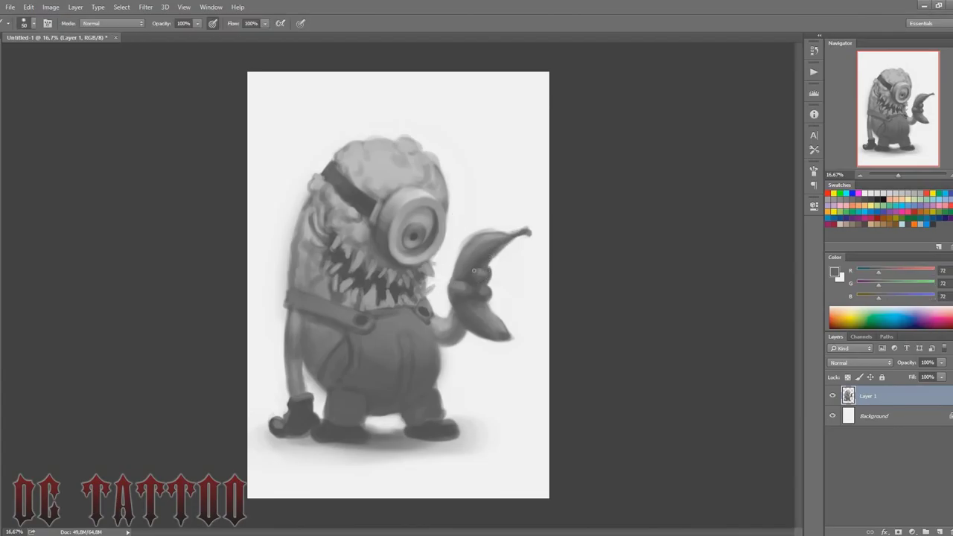
Step: Redefine the banana's upper edge and tapering stem with sampled banana and background greys
{"action": "left_click", "coordinate": [484, 256], "text": "alt"}
{"action": "left_click_drag", "start_coordinate": [493, 257], "coordinate": [531, 235]}
{"action": "left_click", "coordinate": [457, 250], "text": "alt"}
{"action": "left_click", "coordinate": [513, 237], "text": "alt"}
{"action": "left_click", "coordinate": [523, 251], "text": "alt"}
Step: Soften light over the banana's upper curve and lower tip with a large white brush of about 300 px
{"action": "key", "text": "bracketright"}
{"action": "key", "text": "bracketright"}
{"action": "key", "text": "bracketright"}
{"action": "key", "text": "bracketright"}
{"action": "key", "text": "bracketright"}
{"action": "key", "text": "bracketright"}
{"action": "key", "text": "bracketright"}
{"action": "key", "text": "bracketright"}
{"action": "key", "text": "bracketright"}
{"action": "left_click_drag", "start_coordinate": [468, 239], "coordinate": [499, 243]}
{"action": "left_click_drag", "start_coordinate": [513, 317], "coordinate": [513, 347]}
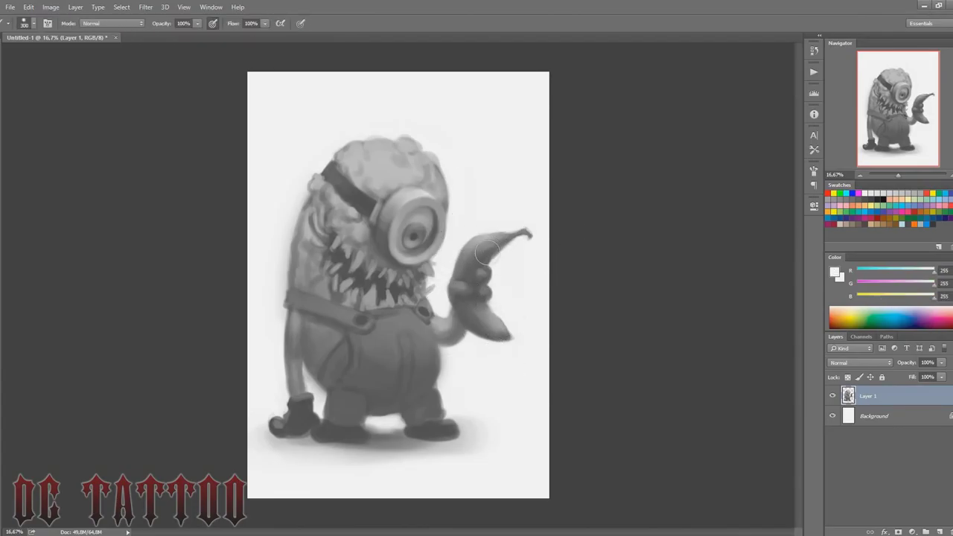
Step: Darken the lower part of the overalls with a sampled dark grey and a soft brush of about 200 px
{"action": "key", "text": "bracketleft"}
{"action": "key", "text": "bracketleft"}
{"action": "key", "text": "bracketleft"}
{"action": "key", "text": "bracketleft"}
{"action": "key", "text": "bracketleft"}
{"action": "left_click", "coordinate": [326, 392], "text": "alt"}
{"action": "key", "text": "bracketright"}
{"action": "key", "text": "bracketright"}
{"action": "key", "text": "bracketright"}
{"action": "left_click", "coordinate": [327, 390], "text": "alt"}
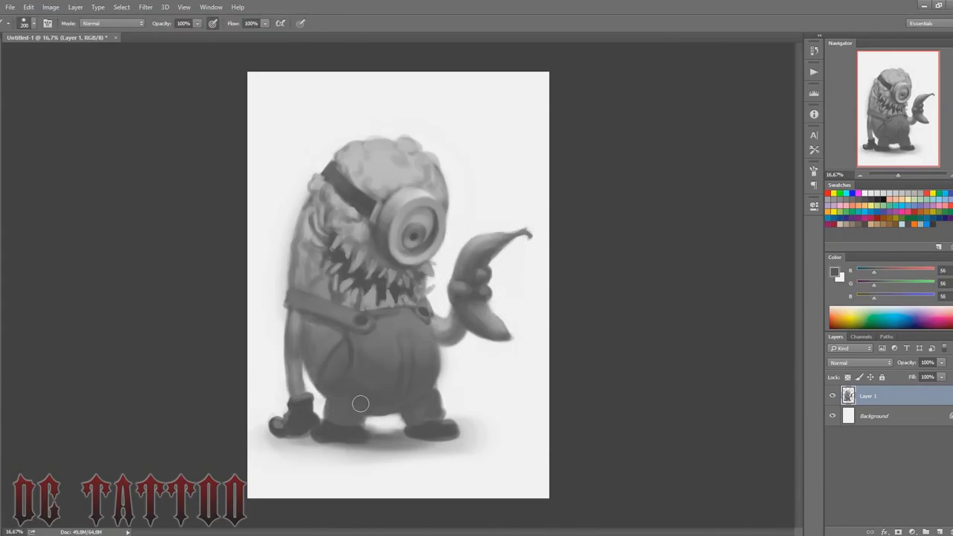
Step: Paint lighter mottled skin patches on the body's side and below the overalls' strap with sampled greys
{"action": "left_click", "coordinate": [316, 228], "text": "alt"}
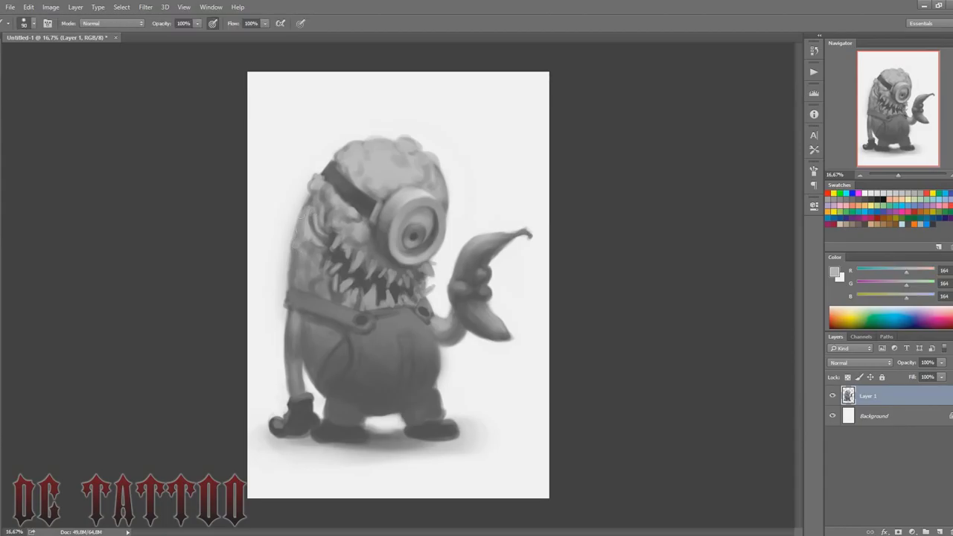
{"action": "key", "text": "bracketleft"}
{"action": "left_click", "coordinate": [318, 346], "text": "alt"}
{"action": "mouse_move", "coordinate": [332, 336]}
{"action": "left_mouse_down"}
{"action": "mouse_move", "coordinate": [319, 345]}
{"action": "mouse_move", "coordinate": [308, 331]}
{"action": "left_mouse_up"}
{"action": "key", "text": "bracketleft"}
{"action": "key", "text": "bracketleft"}
{"action": "key", "text": "bracketleft"}
{"action": "key", "text": "bracketleft"}
{"action": "key", "text": "bracketleft"}
{"action": "key", "text": "bracketleft"}
Step: Clean the edge beside the hanging hand with near-white and darken both trouser legs with sampled dark greys
{"action": "left_click", "coordinate": [320, 396], "text": "alt"}
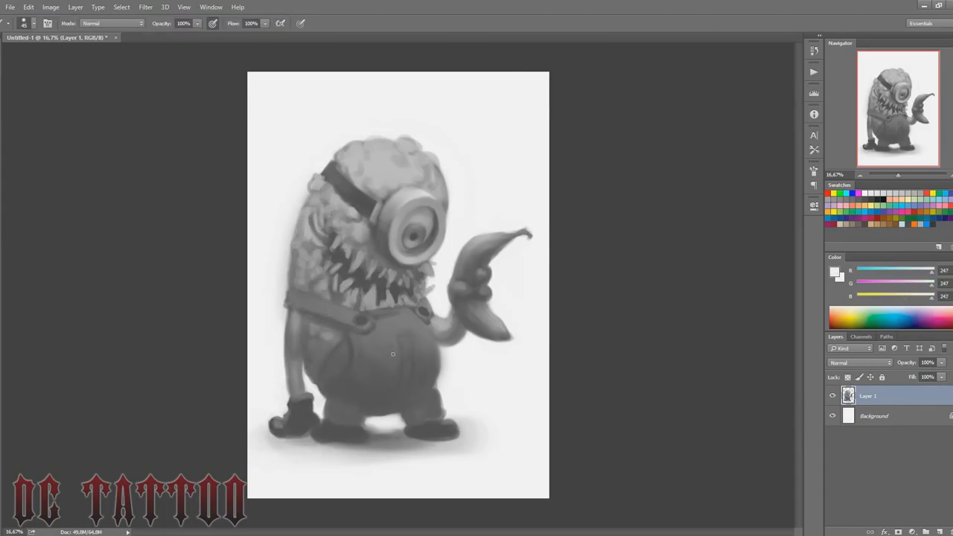
{"action": "left_click", "coordinate": [330, 394], "text": "alt"}
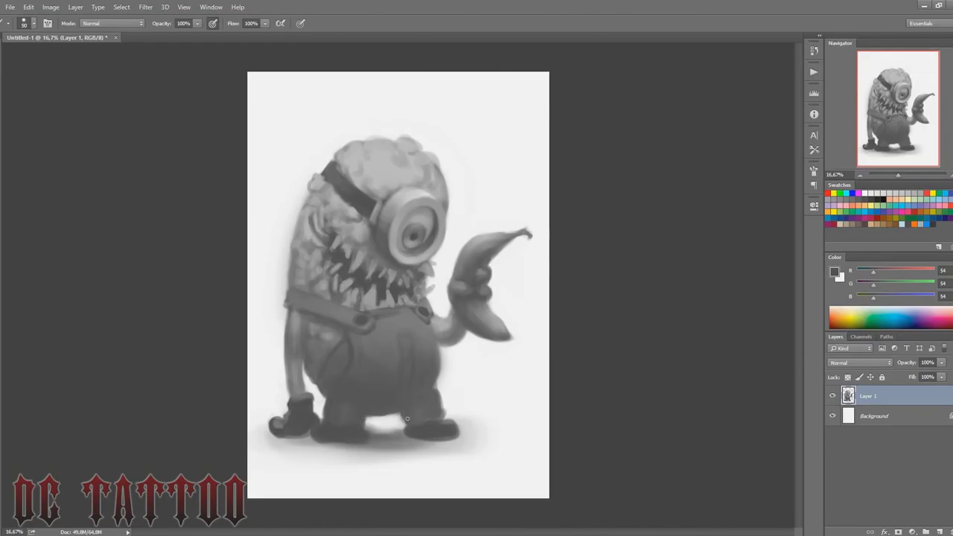
{"action": "key", "text": "bracketright"}
{"action": "key", "text": "bracketright"}
{"action": "left_click", "coordinate": [439, 417], "text": "alt"}
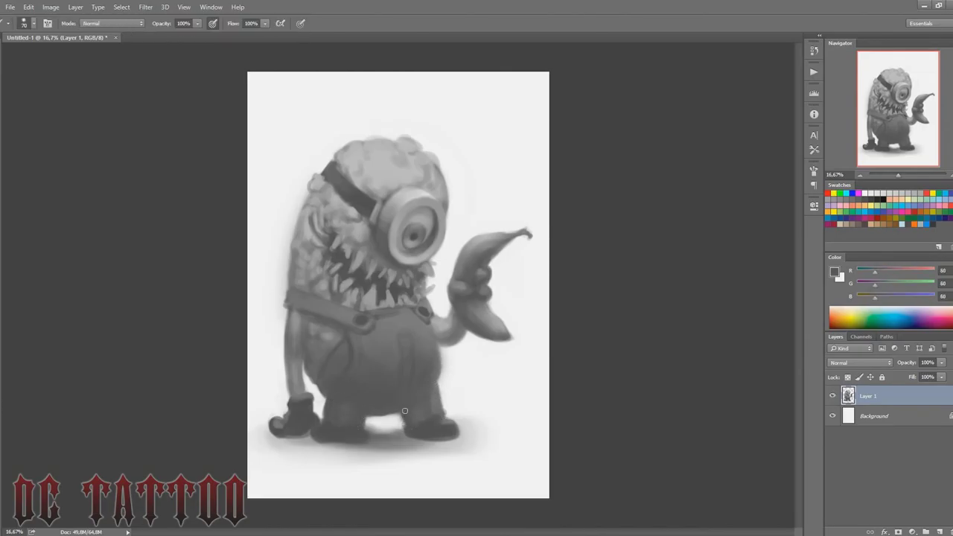
Step: Trim the toe of the shoe next to the gloved hand and restore the light gap between them
{"action": "left_click", "coordinate": [316, 451], "text": "alt"}
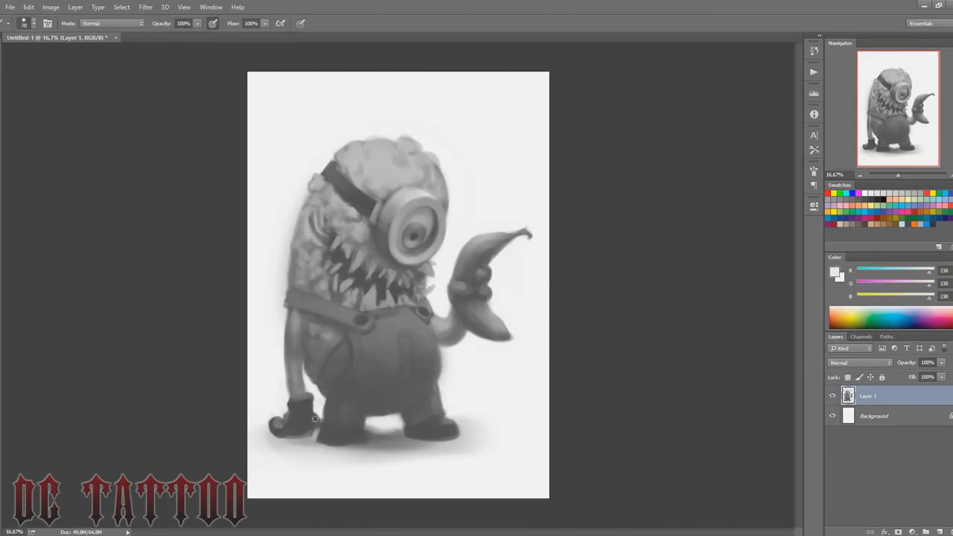
{"action": "left_click", "coordinate": [330, 424], "text": "alt"}
{"action": "left_click", "coordinate": [301, 441], "text": "alt"}
{"action": "left_click_drag", "start_coordinate": [316, 425], "coordinate": [316, 442]}
{"action": "key", "text": "bracketleft"}
{"action": "key", "text": "bracketleft"}
Step: Reshape both dark shoes and the ground shadow between them with sampled greys and varied brush sizes
{"action": "left_click", "coordinate": [358, 437], "text": "alt"}
{"action": "left_click", "coordinate": [402, 432], "text": "alt"}
{"action": "key", "text": "bracketright"}
{"action": "key", "text": "bracketright"}
{"action": "key", "text": "bracketright"}
{"action": "key", "text": "bracketleft"}
{"action": "key", "text": "bracketleft"}
{"action": "key", "text": "bracketleft"}
{"action": "key", "text": "bracketleft"}
{"action": "left_click", "coordinate": [348, 440], "text": "alt"}
Step: Clean up the background around the far shoe and between the legs with a sampled near-white
{"action": "key", "text": "bracketleft"}
{"action": "left_click", "coordinate": [452, 416], "text": "alt"}
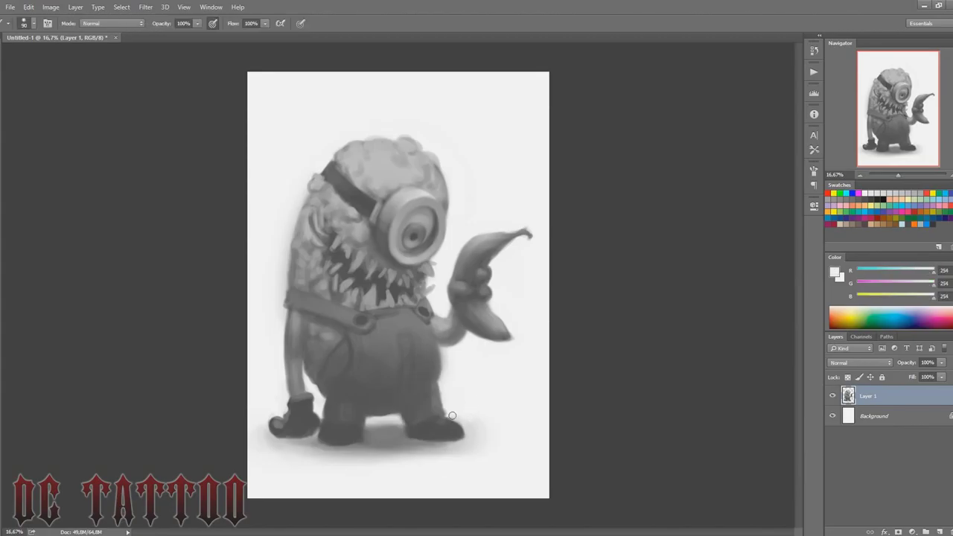
{"action": "left_click_drag", "start_coordinate": [377, 422], "coordinate": [371, 425]}
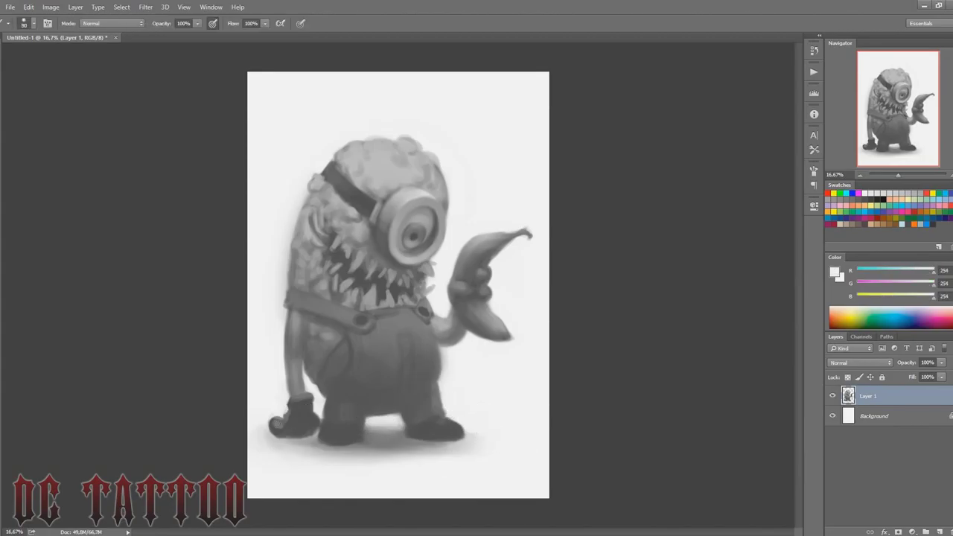
Step: Paint mottled skin spots along the hanging arm and shade it beneath the strap with sampled greys
{"action": "key", "text": "bracketleft"}
{"action": "key", "text": "bracketleft"}
{"action": "left_click", "coordinate": [293, 313], "text": "alt"}
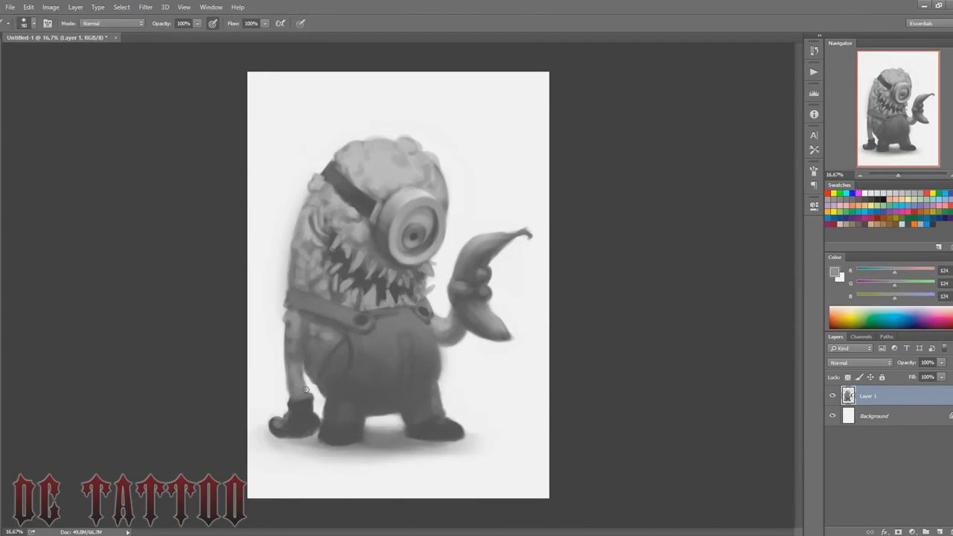
{"action": "left_click", "coordinate": [298, 356], "text": "alt"}
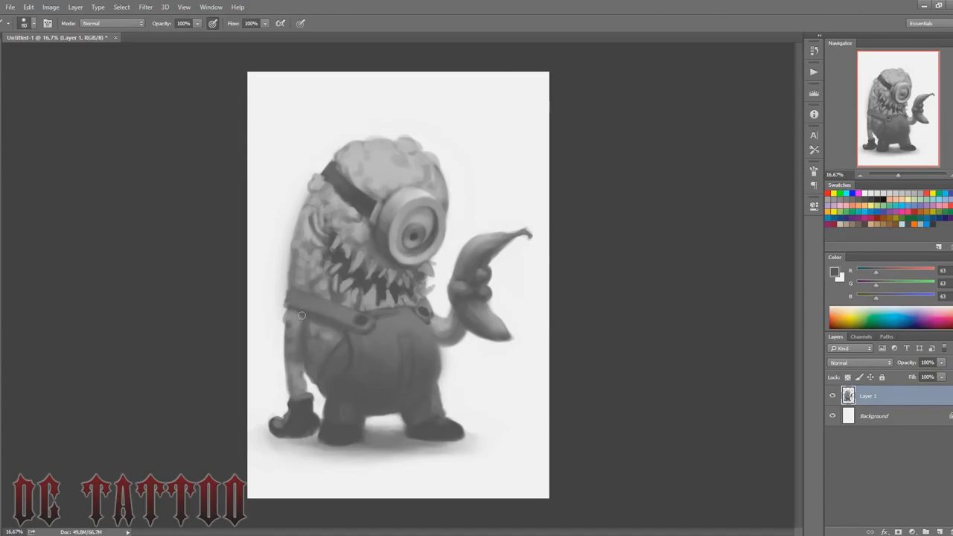
{"action": "key", "text": "bracketright"}
{"action": "left_click", "coordinate": [296, 342], "text": "alt"}
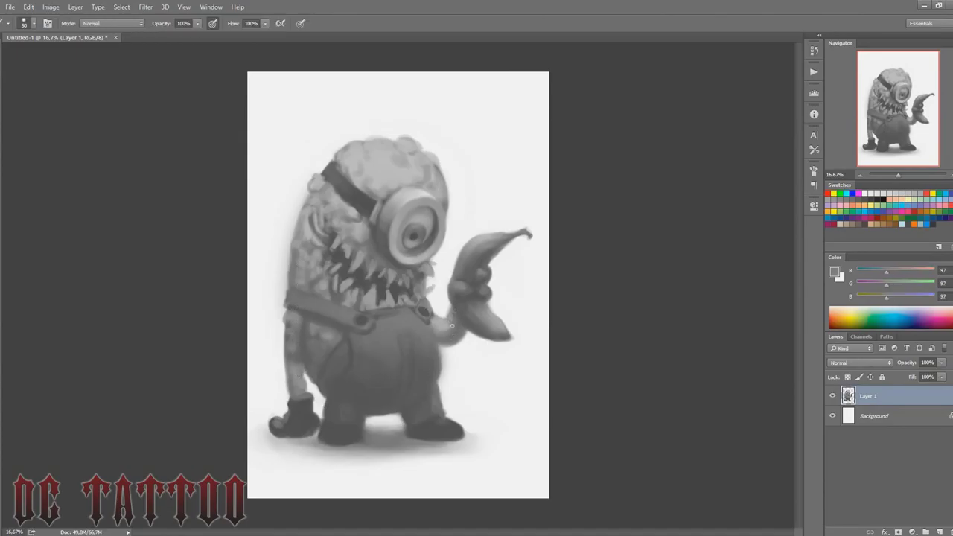
Step: Add light highlights to the round strap buttons with the near-white colour and a smaller brush
{"action": "key", "text": "x"}
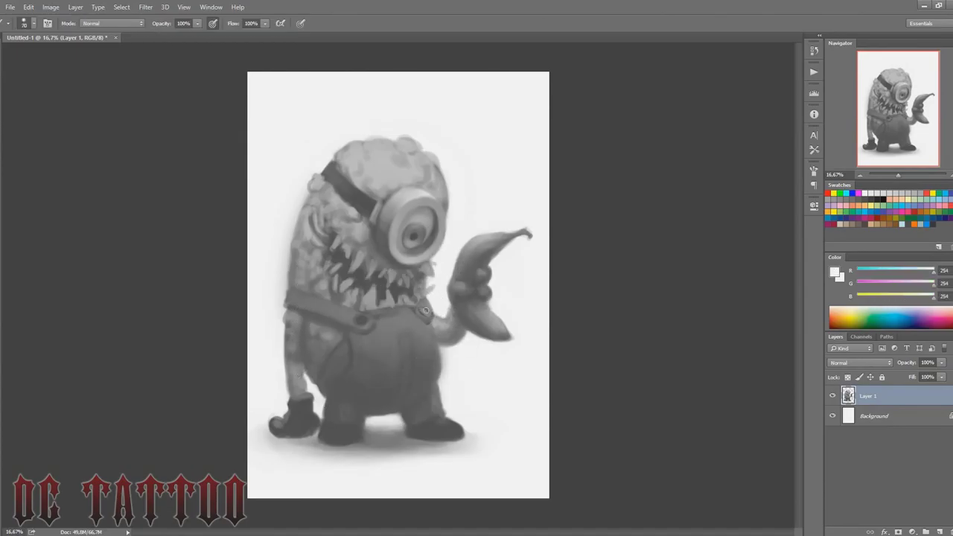
{"action": "key", "text": "bracketleft"}
{"action": "key", "text": "bracketleft"}
{"action": "key", "text": "bracketleft"}
Step: Paint a front pocket on the overalls' bib with a dark outline and sampled mid-grey shading
{"action": "left_click", "coordinate": [401, 391], "text": "alt"}
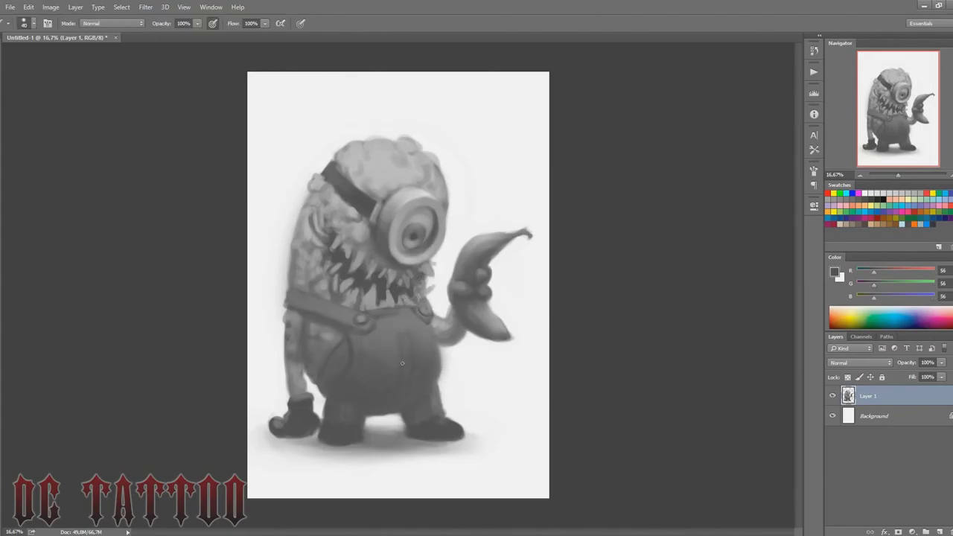
{"action": "left_click_drag", "start_coordinate": [381, 320], "coordinate": [412, 314]}
{"action": "key", "text": "bracketleft"}
{"action": "key", "text": "bracketleft"}
{"action": "left_click", "coordinate": [421, 319], "text": "alt"}
{"action": "key", "text": "bracketright"}
{"action": "key", "text": "bracketright"}
{"action": "key", "text": "bracketright"}
{"action": "key", "text": "bracketright"}
{"action": "key", "text": "bracketright"}
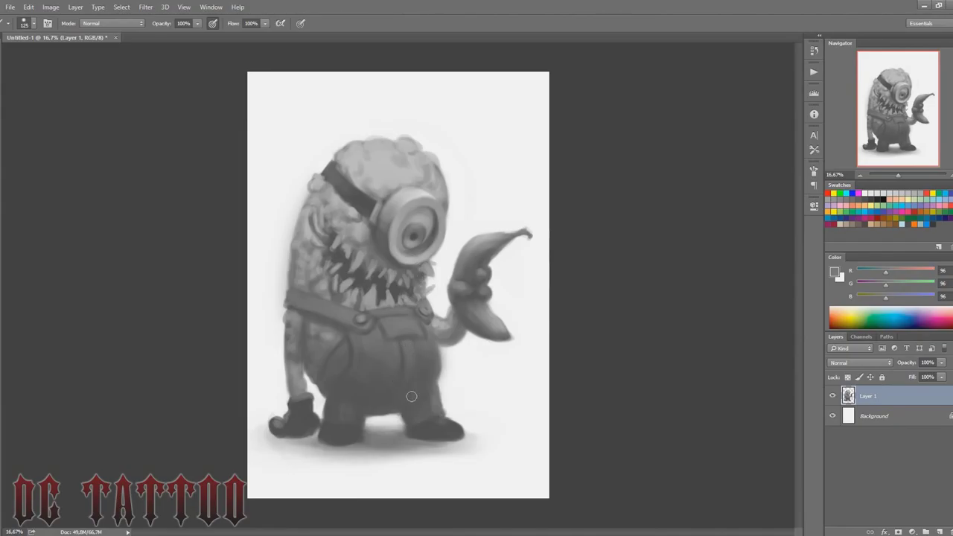
Step: Paint a tilted square patch on the overalls' belly below the pocket with a small brush and sampled greys
{"action": "left_click", "coordinate": [382, 351], "text": "alt"}
{"action": "key", "text": "bracketleft"}
{"action": "key", "text": "bracketleft"}
{"action": "key", "text": "bracketleft"}
{"action": "key", "text": "bracketleft"}
{"action": "key", "text": "bracketleft"}
{"action": "key", "text": "bracketleft"}
{"action": "key", "text": "bracketleft"}
{"action": "key", "text": "bracketleft"}
{"action": "left_click", "coordinate": [387, 327], "text": "alt"}
{"action": "mouse_move", "coordinate": [374, 348]}
{"action": "left_mouse_down"}
{"action": "mouse_move", "coordinate": [366, 371]}
{"action": "mouse_move", "coordinate": [383, 378]}
{"action": "mouse_move", "coordinate": [384, 350]}
{"action": "left_mouse_up"}
{"action": "left_click", "coordinate": [405, 315], "text": "alt"}
{"action": "left_click", "coordinate": [381, 363], "text": "alt"}
Step: Soften the shading on the overalls and goggle lens with a larger brush and sampled greys
{"action": "key", "text": "bracketright"}
{"action": "key", "text": "bracketright"}
{"action": "key", "text": "bracketright"}
{"action": "key", "text": "bracketright"}
{"action": "key", "text": "bracketright"}
{"action": "key", "text": "bracketright"}
{"action": "key", "text": "bracketright"}
{"action": "key", "text": "bracketright"}
{"action": "key", "text": "bracketright"}
{"action": "left_click", "coordinate": [416, 211], "text": "alt"}
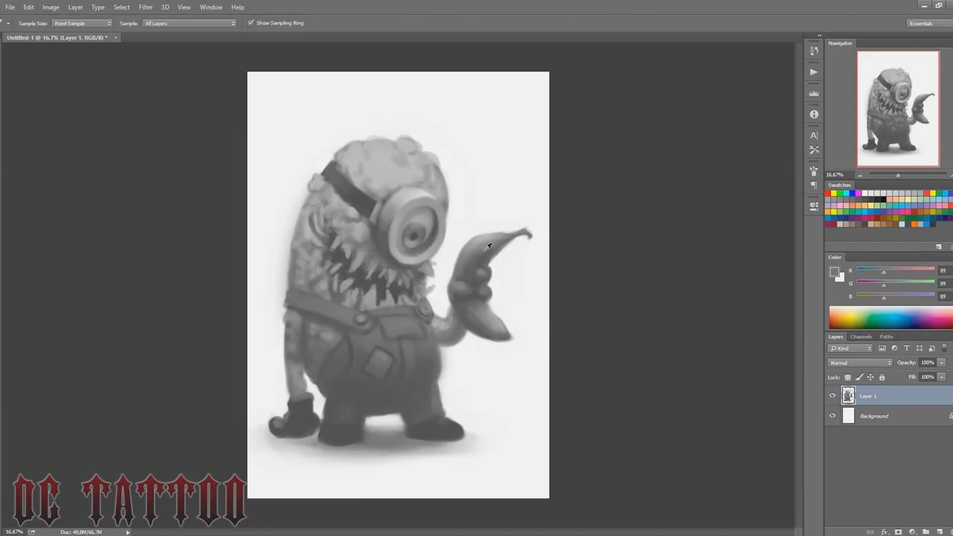
Step: Dot small dark spots along the banana peel with a much smaller brush and a sampled grey
{"action": "key", "text": "bracketleft"}
{"action": "key", "text": "bracketleft"}
{"action": "key", "text": "bracketleft"}
{"action": "key", "text": "bracketleft"}
{"action": "key", "text": "bracketleft"}
{"action": "key", "text": "bracketleft"}
{"action": "key", "text": "bracketleft"}
Step: Extend the toe of the shoe beside the gloved hand with a sampled dark grey
{"action": "left_click", "coordinate": [357, 430], "text": "alt"}
{"action": "key", "text": "bracketright"}
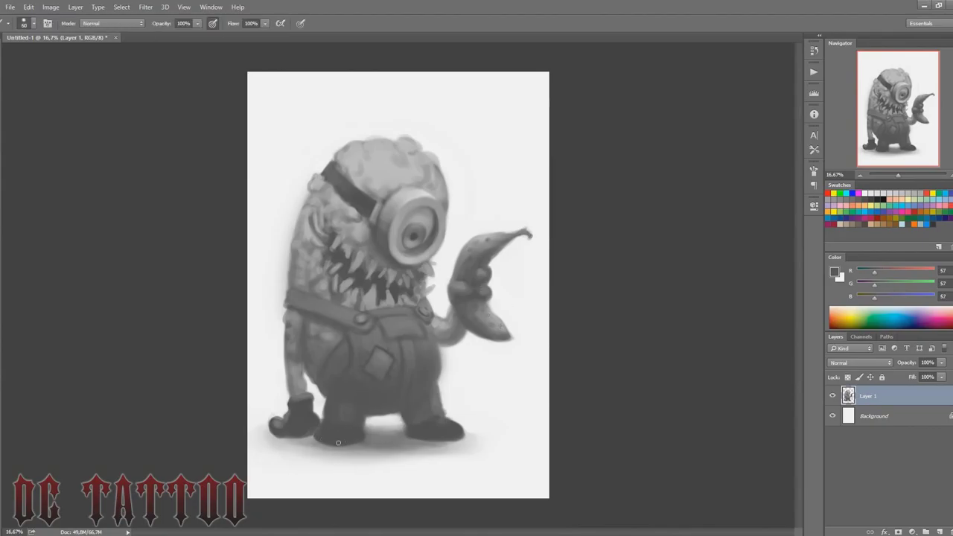
{"action": "left_click", "coordinate": [338, 443], "text": "alt"}
Step: Flip the painting horizontally and deepen the shadow beneath the goggle and across the teeth with sampled greys
{"action": "key", "text": "ctrl+shift+h"}
{"action": "left_click", "coordinate": [356, 214], "text": "alt"}
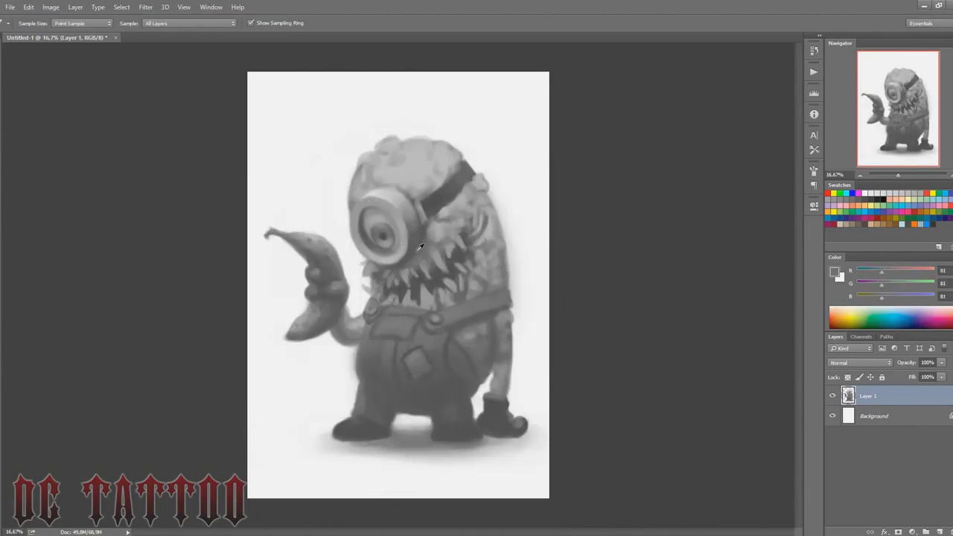
{"action": "left_click", "coordinate": [422, 245], "text": "alt"}
{"action": "left_click", "coordinate": [401, 266], "text": "alt"}
{"action": "mouse_move", "coordinate": [411, 274]}
{"action": "left_mouse_down"}
{"action": "mouse_move", "coordinate": [390, 276]}
{"action": "mouse_move", "coordinate": [450, 299]}
{"action": "left_mouse_up"}
Step: Redefine the dark gaps between the jagged teeth with a sampled dark grey and a smaller brush
{"action": "left_click", "coordinate": [408, 287], "text": "alt"}
{"action": "key", "text": "bracketleft"}
{"action": "key", "text": "bracketleft"}
{"action": "key", "text": "bracketleft"}
{"action": "key", "text": "bracketleft"}
{"action": "key", "text": "bracketleft"}
{"action": "key", "text": "bracketleft"}
{"action": "key", "text": "bracketleft"}
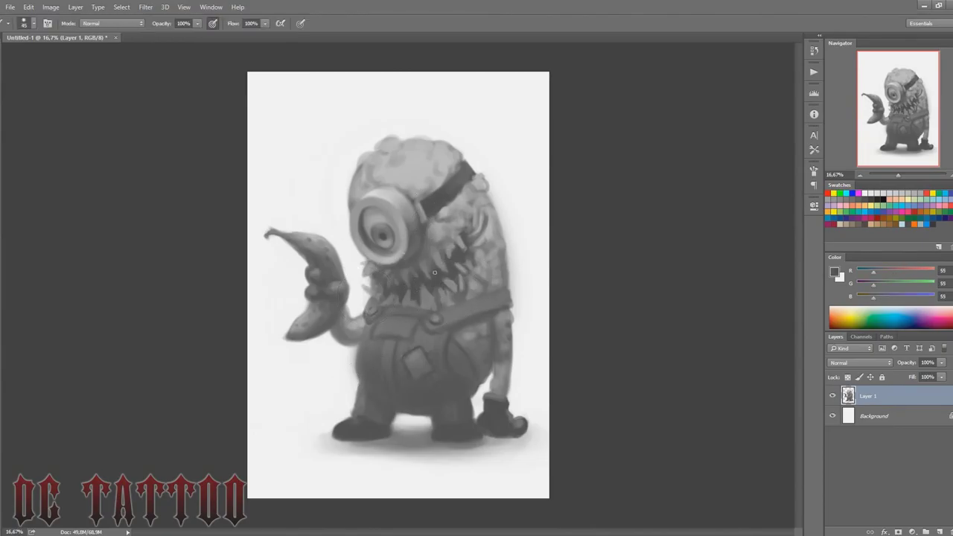
Step: Refine the dark inner edge of the goggle's rim with a sampled dark grey and a much smaller brush
{"action": "key", "text": "ctrl+shift+n"}
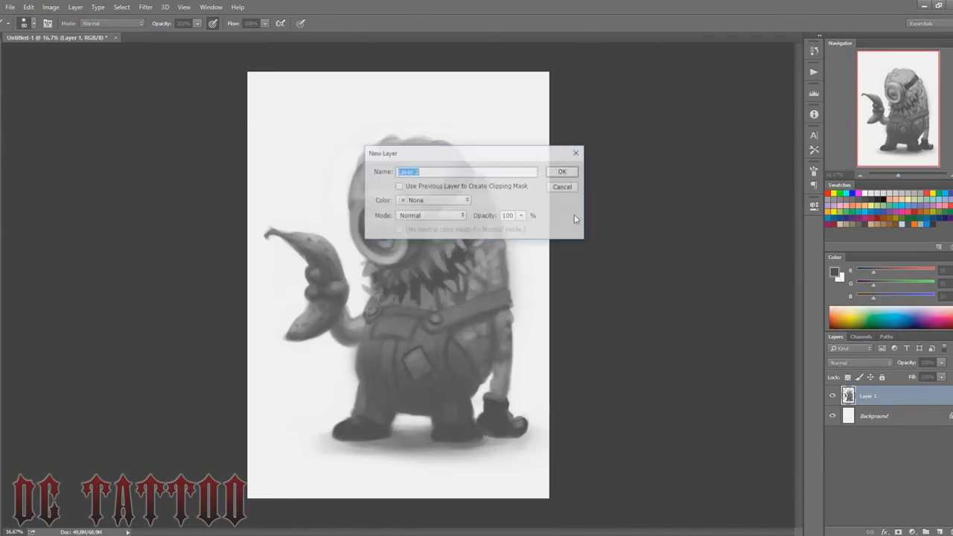
{"action": "left_click", "coordinate": [563, 187]}
{"action": "left_click", "coordinate": [363, 216], "text": "alt"}
{"action": "key", "text": "bracketleft"}
{"action": "key", "text": "bracketleft"}
{"action": "key", "text": "bracketleft"}
{"action": "key", "text": "bracketleft"}
{"action": "key", "text": "bracketleft"}
{"action": "key", "text": "bracketleft"}
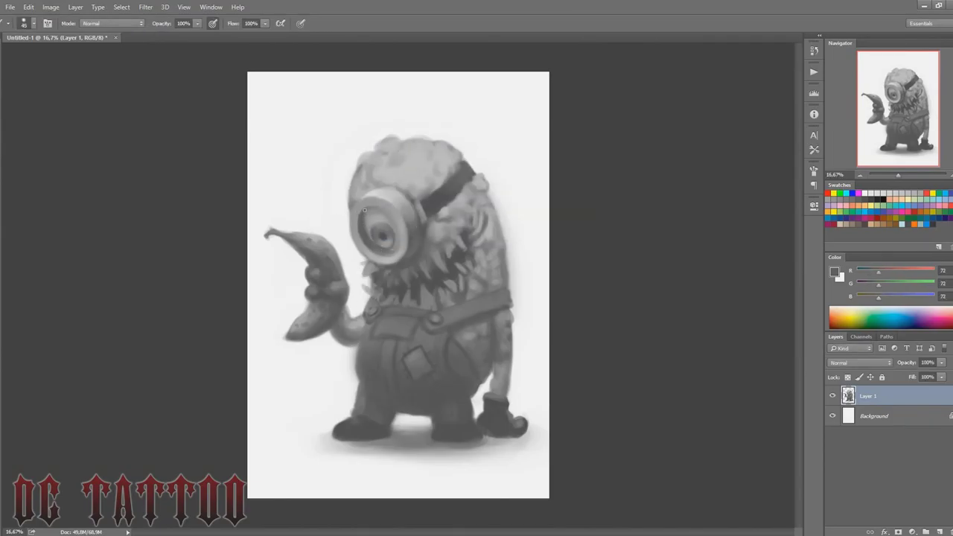
Step: Shade the goggle's side casing and the skin next to it with sampled greys and a larger brush
{"action": "key", "text": "bracketright"}
{"action": "key", "text": "bracketright"}
{"action": "key", "text": "bracketright"}
{"action": "key", "text": "bracketright"}
{"action": "left_click", "coordinate": [436, 246], "text": "alt"}
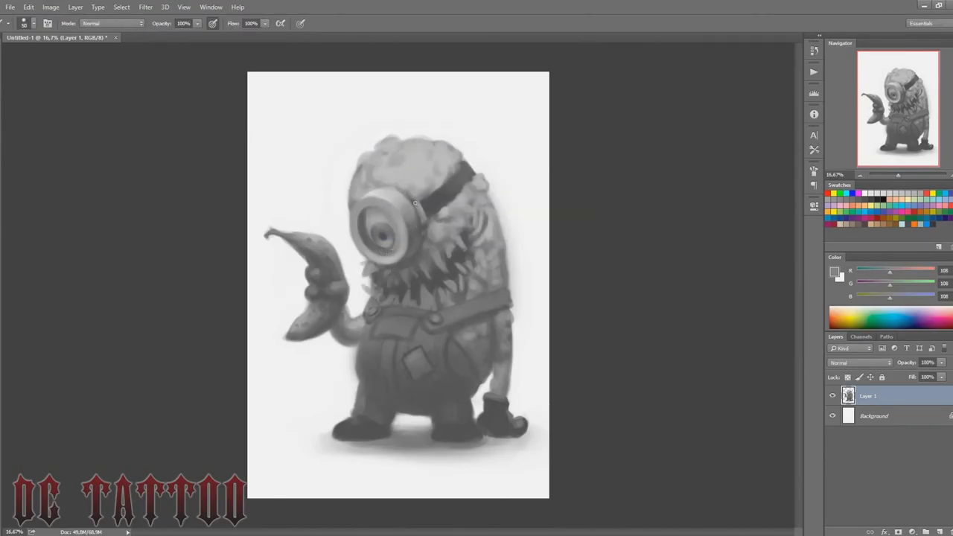
{"action": "left_click", "coordinate": [422, 237], "text": "alt"}
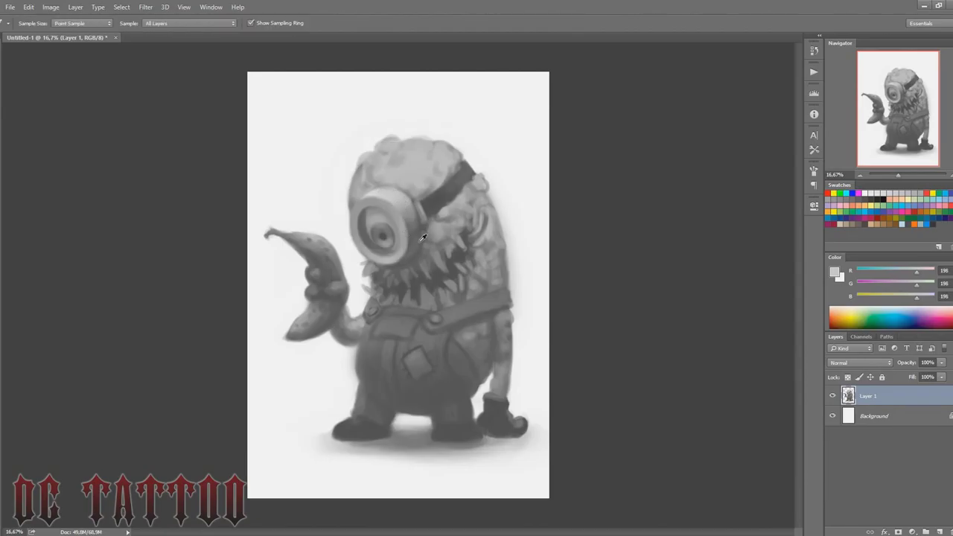
{"action": "left_click", "coordinate": [410, 224], "text": "alt"}
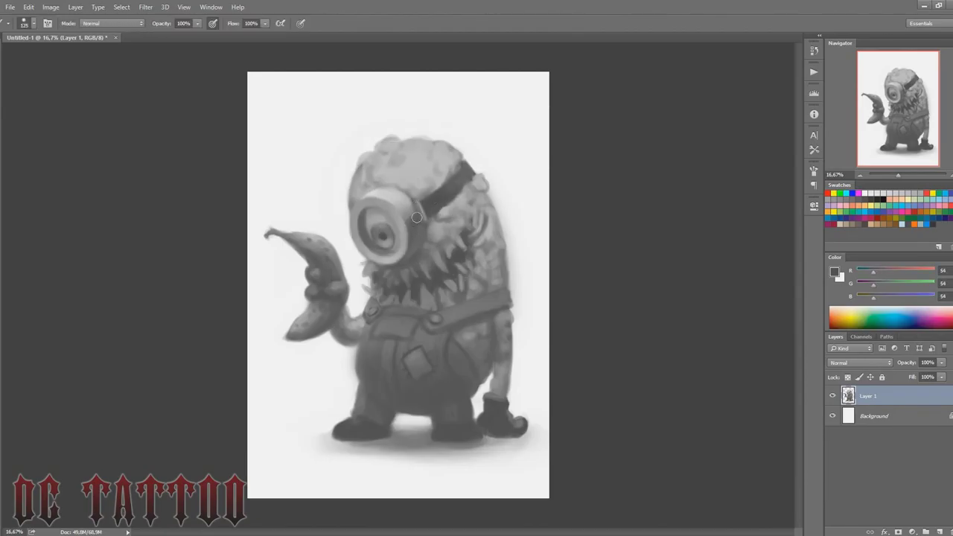
Step: Paint a light buckle where the strap meets the goggle and mottle the top of the head with sampled greys
{"action": "left_click", "coordinate": [429, 201], "text": "alt"}
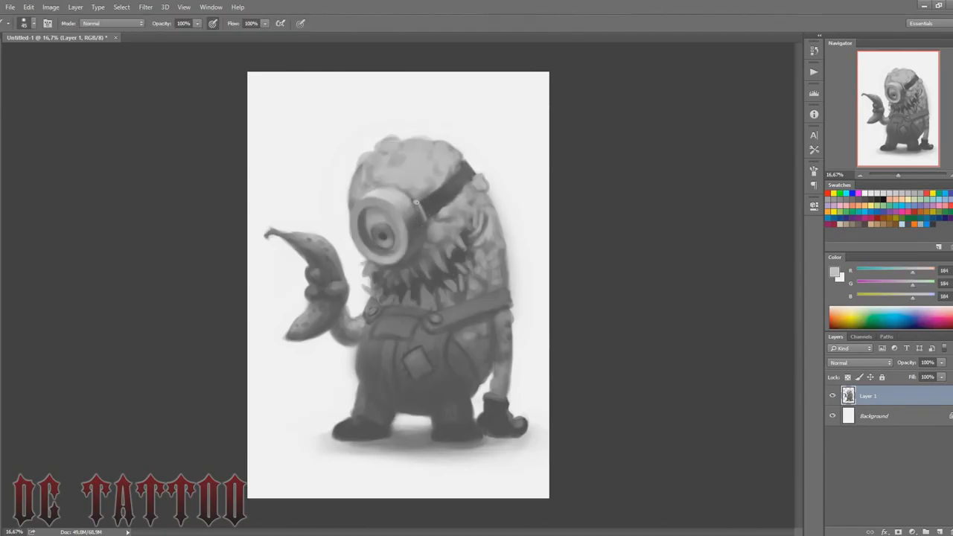
{"action": "left_click", "coordinate": [424, 212], "text": "alt"}
{"action": "left_click", "coordinate": [392, 151], "text": "alt"}
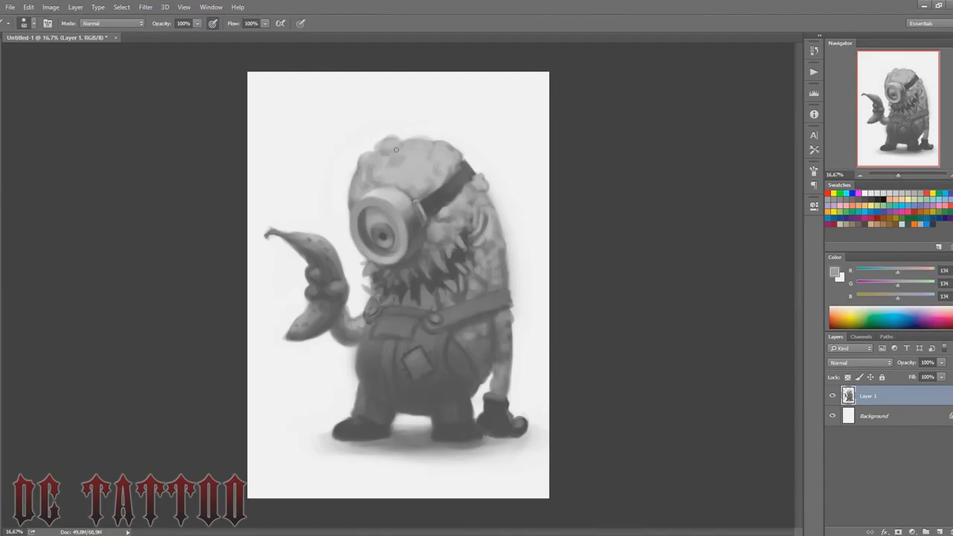
Step: Darken the mouth corner near the raised arm and refine the overalls' bib and shoulder strap with sampled greys
{"action": "left_click", "coordinate": [374, 279], "text": "alt"}
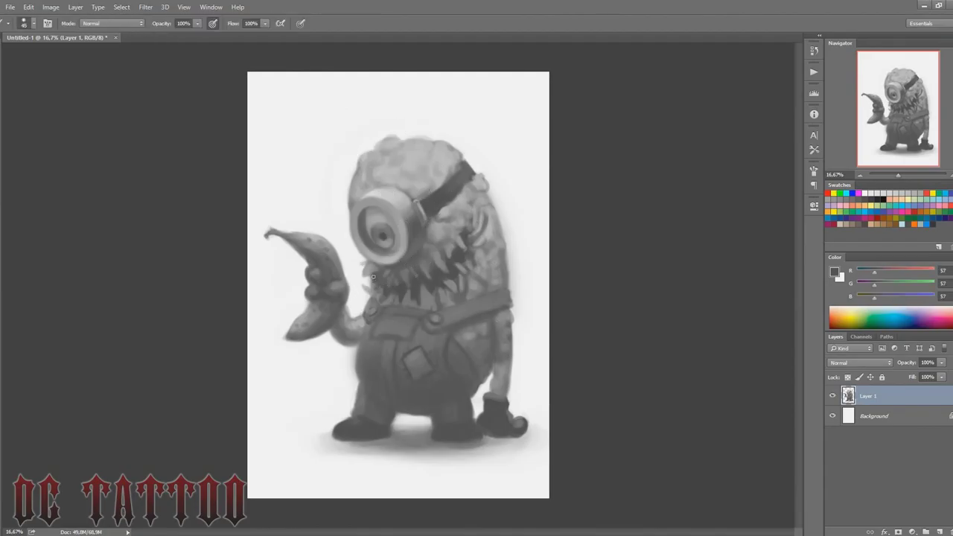
{"action": "left_click", "coordinate": [354, 343], "text": "alt"}
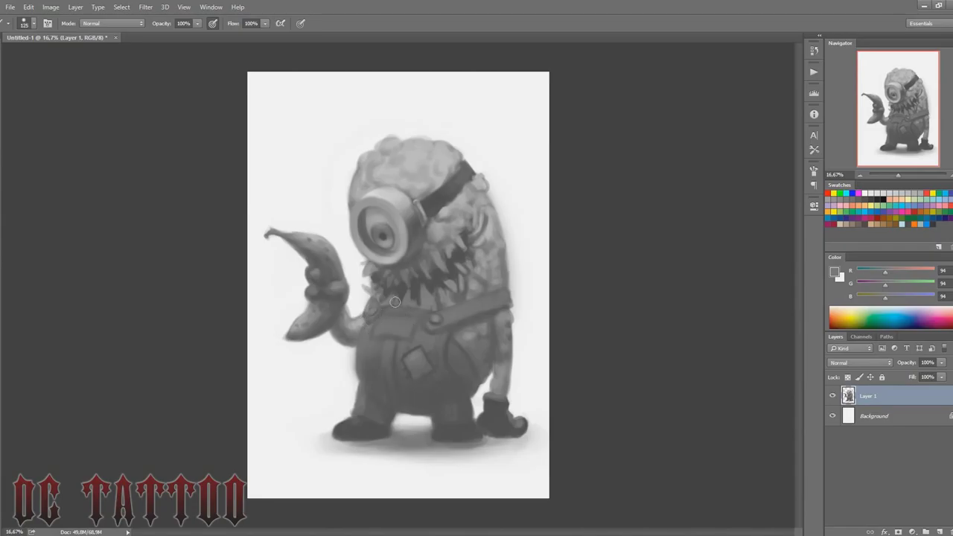
{"action": "left_click", "coordinate": [461, 312], "text": "alt"}
{"action": "left_click", "coordinate": [488, 320], "text": "alt"}
Step: Refine the edges of the raised arm and the hanging arm above its glove with sampled greys
{"action": "left_click", "coordinate": [337, 335], "text": "alt"}
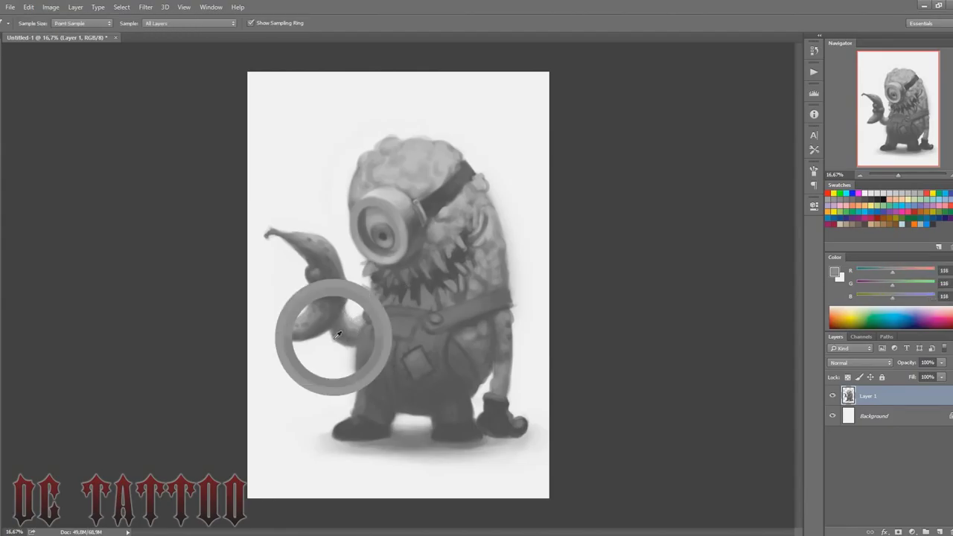
{"action": "left_click", "coordinate": [520, 361], "text": "alt"}
{"action": "left_click", "coordinate": [495, 400], "text": "alt"}
{"action": "left_click_drag", "start_coordinate": [495, 369], "coordinate": [502, 373]}
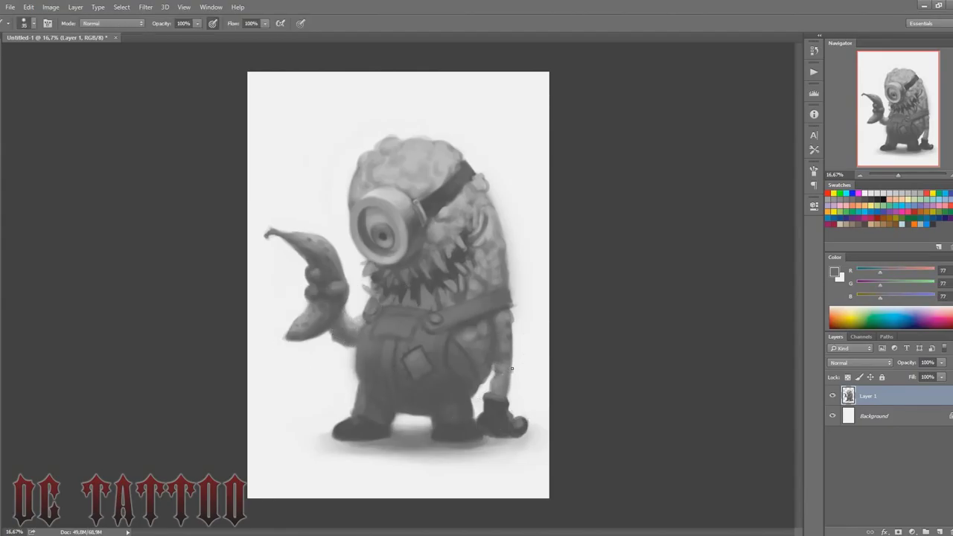
Step: Rework the iris inside the goggle with greys sampled from the eye
{"action": "left_click", "coordinate": [389, 245], "text": "alt"}
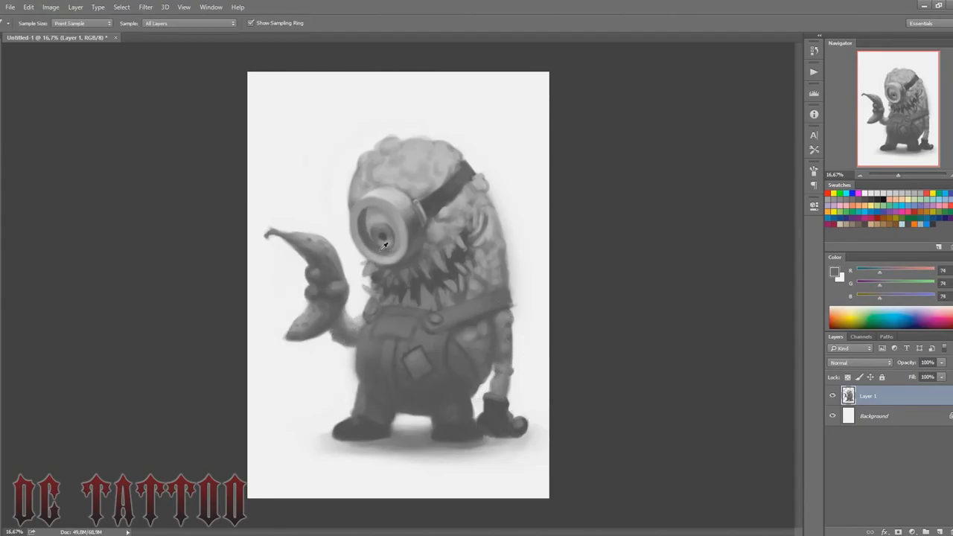
{"action": "mouse_move", "coordinate": [388, 251]}
{"action": "left_mouse_down"}
{"action": "mouse_move", "coordinate": [396, 254]}
{"action": "mouse_move", "coordinate": [373, 241]}
{"action": "mouse_move", "coordinate": [391, 240]}
{"action": "mouse_move", "coordinate": [388, 229]}
{"action": "left_mouse_up"}
{"action": "left_click", "coordinate": [387, 242], "text": "alt"}
{"action": "key", "text": "bracketright"}
{"action": "left_click", "coordinate": [382, 235], "text": "alt"}
{"action": "left_click", "coordinate": [376, 224], "text": "alt"}
{"action": "left_click", "coordinate": [378, 238], "text": "alt"}
{"action": "left_click", "coordinate": [383, 236], "text": "alt"}
Step: Paint a broader, darker iris with a defined round pupil, adjusting the brush size and sampled greys
{"action": "key", "text": "bracketright"}
{"action": "key", "text": "bracketright"}
{"action": "key", "text": "bracketright"}
{"action": "key", "text": "bracketright"}
{"action": "key", "text": "bracketleft"}
{"action": "key", "text": "bracketleft"}
{"action": "key", "text": "bracketleft"}
{"action": "left_click", "coordinate": [389, 242], "text": "alt"}
{"action": "left_click", "coordinate": [384, 236], "text": "alt"}
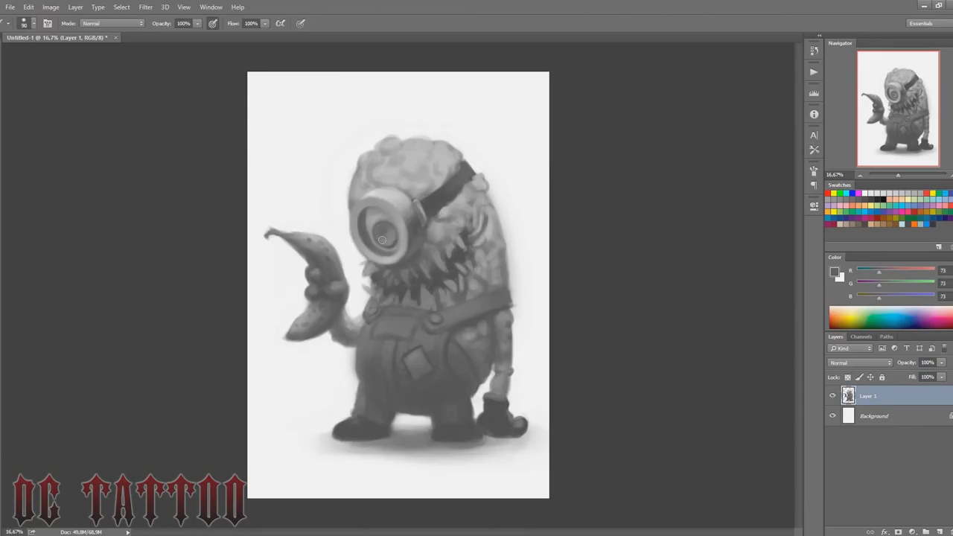
{"action": "left_click", "coordinate": [384, 235], "text": "alt"}
{"action": "key", "text": "bracketright"}
{"action": "key", "text": "bracketright"}
{"action": "left_click", "coordinate": [385, 234]}
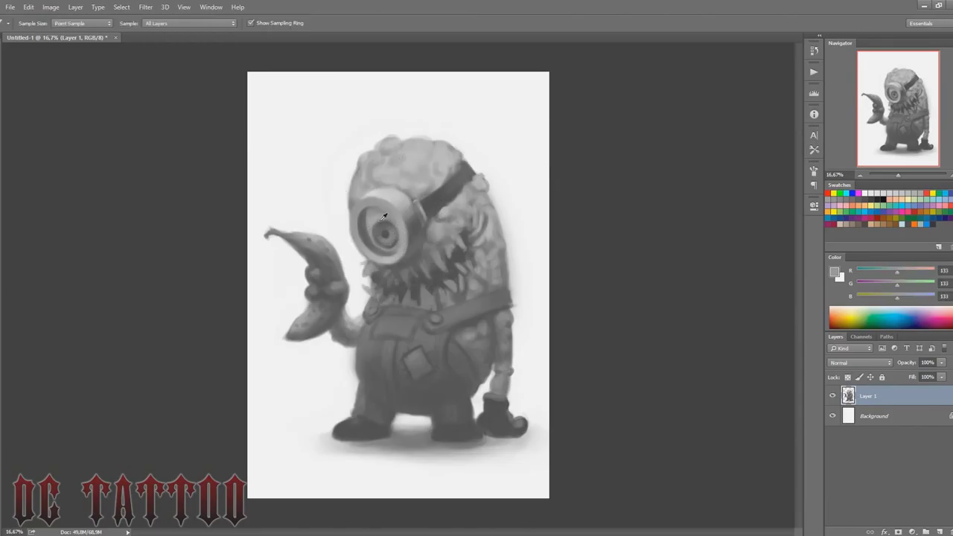
Step: Shade the eyeball and the goggle's interior around the iris with sampled greys and a smaller brush
{"action": "left_click", "coordinate": [376, 214], "text": "alt"}
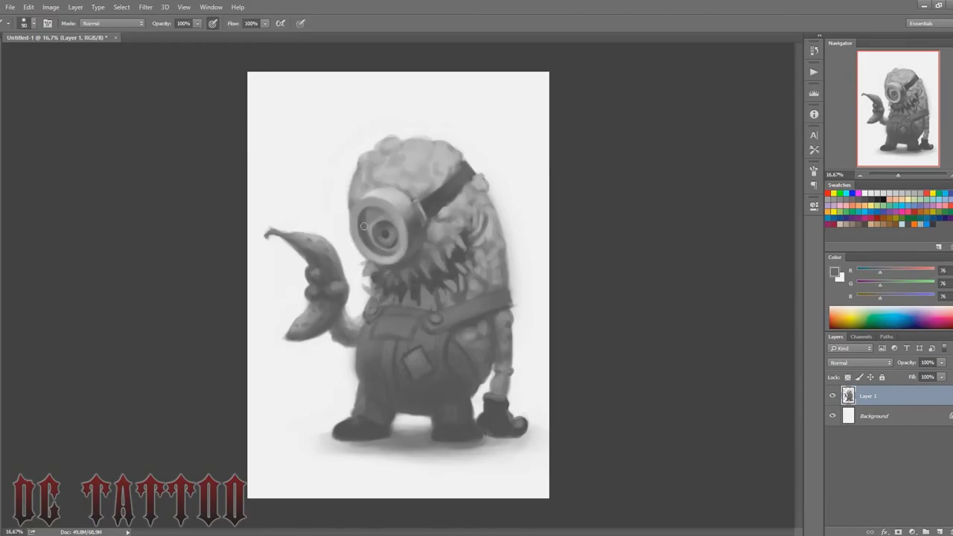
{"action": "left_click", "coordinate": [366, 218], "text": "alt"}
{"action": "left_click", "coordinate": [371, 217], "text": "alt"}
{"action": "left_click", "coordinate": [397, 217], "text": "alt"}
{"action": "key", "text": "bracketleft"}
{"action": "key", "text": "bracketleft"}
{"action": "key", "text": "bracketleft"}
{"action": "key", "text": "bracketleft"}
{"action": "left_click", "coordinate": [390, 227], "text": "alt"}
Step: Soften the iris and pupil and deepen the shading around the mouth with sampled greys
{"action": "left_click", "coordinate": [401, 271], "text": "alt"}
{"action": "key", "text": "bracketleft"}
{"action": "left_click", "coordinate": [389, 244], "text": "alt"}
{"action": "left_click", "coordinate": [385, 235], "text": "alt"}
{"action": "key", "text": "bracketright"}
{"action": "key", "text": "bracketright"}
{"action": "key", "text": "bracketright"}
{"action": "left_click", "coordinate": [389, 246], "text": "alt"}
{"action": "left_click", "coordinate": [390, 290], "text": "alt"}
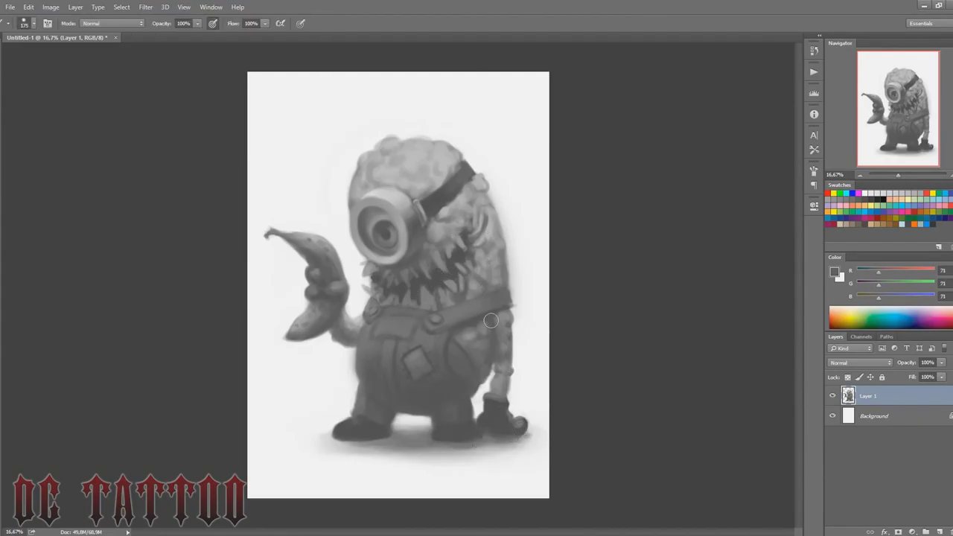
Step: Add a new layer in Color blend mode and paint the head and upper body yellow (247, 197, 29)
{"action": "key", "text": "ctrl+shift+n"}
{"action": "key", "text": "Return"}
{"action": "left_click", "coordinate": [838, 211]}
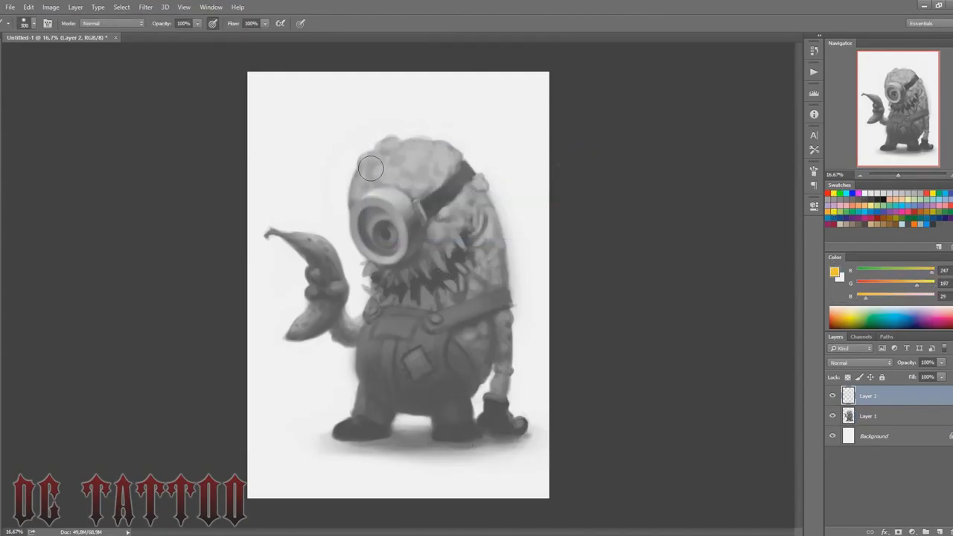
{"action": "mouse_move", "coordinate": [371, 169]}
{"action": "left_mouse_down"}
{"action": "mouse_move", "coordinate": [440, 162]}
{"action": "mouse_move", "coordinate": [414, 148]}
{"action": "left_mouse_up"}
{"action": "key", "text": "bracketleft"}
{"action": "mouse_move", "coordinate": [442, 225]}
{"action": "left_mouse_down"}
{"action": "mouse_move", "coordinate": [463, 208]}
{"action": "mouse_move", "coordinate": [447, 242]}
{"action": "mouse_move", "coordinate": [484, 223]}
{"action": "mouse_move", "coordinate": [484, 298]}
{"action": "left_mouse_up"}
{"action": "left_click", "coordinate": [860, 363]}
{"action": "left_click", "coordinate": [845, 356]}
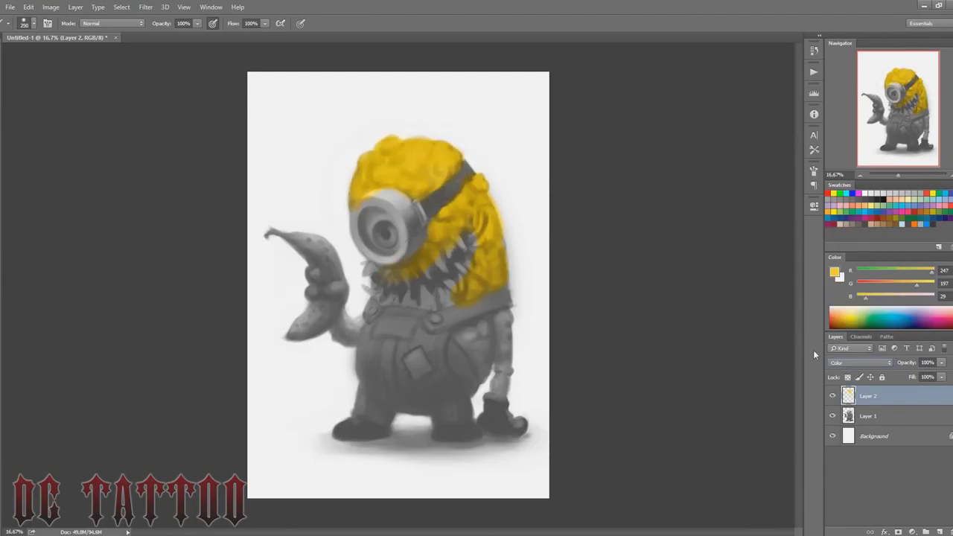
Step: Extend the yellow over the mouth area and the body's side below the shoulder strap
{"action": "key", "text": "bracketleft"}
{"action": "left_click_drag", "start_coordinate": [401, 302], "coordinate": [439, 274]}
{"action": "left_click_drag", "start_coordinate": [465, 340], "coordinate": [482, 365]}
Step: Colour both arms and the banana yellow with a smaller brush
{"action": "key", "text": "bracketleft"}
{"action": "key", "text": "bracketleft"}
{"action": "key", "text": "bracketleft"}
{"action": "key", "text": "bracketleft"}
{"action": "key", "text": "bracketleft"}
{"action": "key", "text": "bracketleft"}
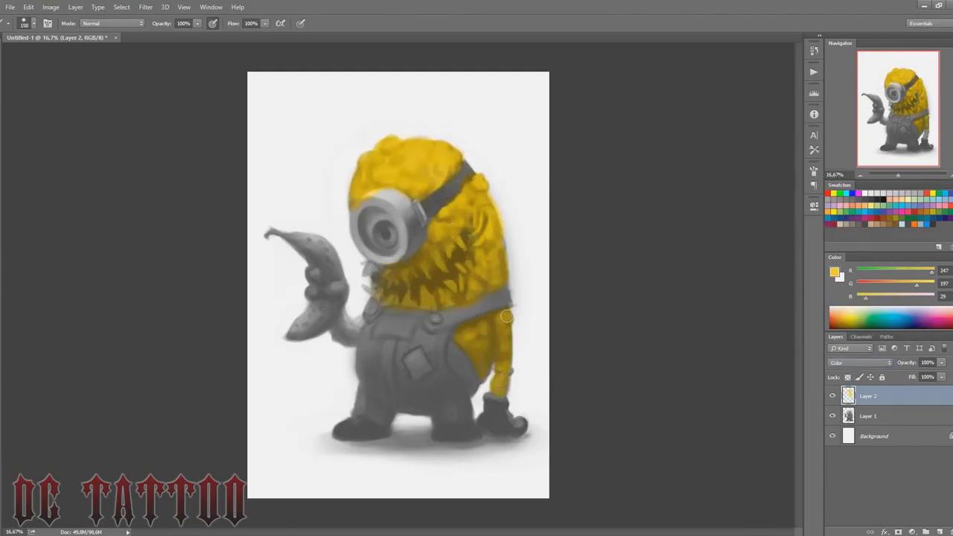
{"action": "key", "text": "bracketleft"}
{"action": "left_click_drag", "start_coordinate": [275, 237], "coordinate": [321, 251]}
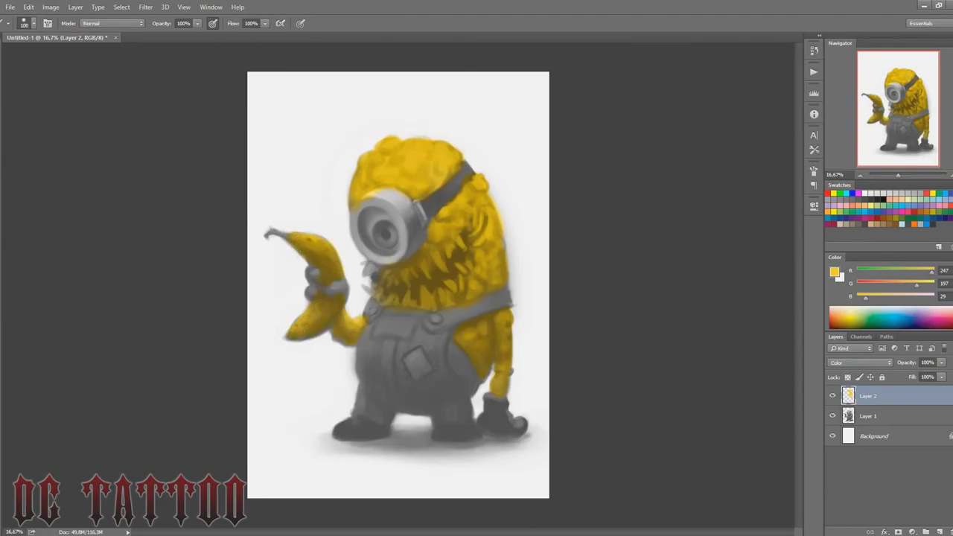
Step: Mix a muted blue (92, 105, 145) and colour the overalls with a larger brush
{"action": "left_click", "coordinate": [926, 225]}
{"action": "left_click_drag", "start_coordinate": [871, 272], "coordinate": [885, 272]}
{"action": "left_click_drag", "start_coordinate": [929, 298], "coordinate": [901, 298]}
{"action": "left_click_drag", "start_coordinate": [911, 284], "coordinate": [889, 284]}
{"action": "key", "text": "bracketright"}
{"action": "key", "text": "bracketright"}
{"action": "key", "text": "bracketright"}
{"action": "key", "text": "bracketright"}
{"action": "key", "text": "bracketright"}
{"action": "key", "text": "bracketright"}
{"action": "key", "text": "bracketright"}
{"action": "key", "text": "bracketright"}
{"action": "key", "text": "bracketright"}
{"action": "key", "text": "bracketright"}
{"action": "mouse_move", "coordinate": [381, 322]}
{"action": "left_mouse_down"}
{"action": "mouse_move", "coordinate": [394, 375]}
{"action": "mouse_move", "coordinate": [447, 372]}
{"action": "left_mouse_up"}
Step: Finish the blue on the overalls' front and legs with a smaller brush
{"action": "key", "text": "bracketleft"}
{"action": "key", "text": "bracketleft"}
{"action": "key", "text": "bracketleft"}
{"action": "key", "text": "bracketleft"}
{"action": "key", "text": "bracketleft"}
{"action": "key", "text": "bracketleft"}
{"action": "mouse_move", "coordinate": [426, 323]}
{"action": "left_mouse_down"}
{"action": "mouse_move", "coordinate": [457, 382]}
{"action": "mouse_move", "coordinate": [423, 326]}
{"action": "mouse_move", "coordinate": [396, 320]}
{"action": "mouse_move", "coordinate": [363, 398]}
{"action": "mouse_move", "coordinate": [434, 387]}
{"action": "left_mouse_up"}
{"action": "key", "text": "bracketleft"}
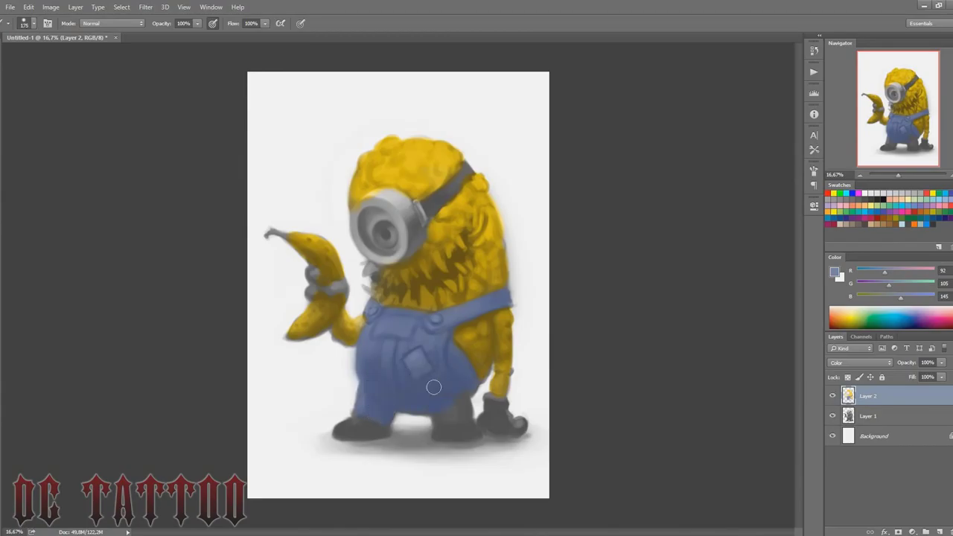
Step: Tint the gloved hands with a dark grey sampled from the lower glove, using a smaller brush
{"action": "left_click", "coordinate": [519, 428], "text": "alt"}
{"action": "key", "text": "bracketleft"}
{"action": "key", "text": "bracketleft"}
{"action": "key", "text": "bracketleft"}
{"action": "key", "text": "bracketleft"}
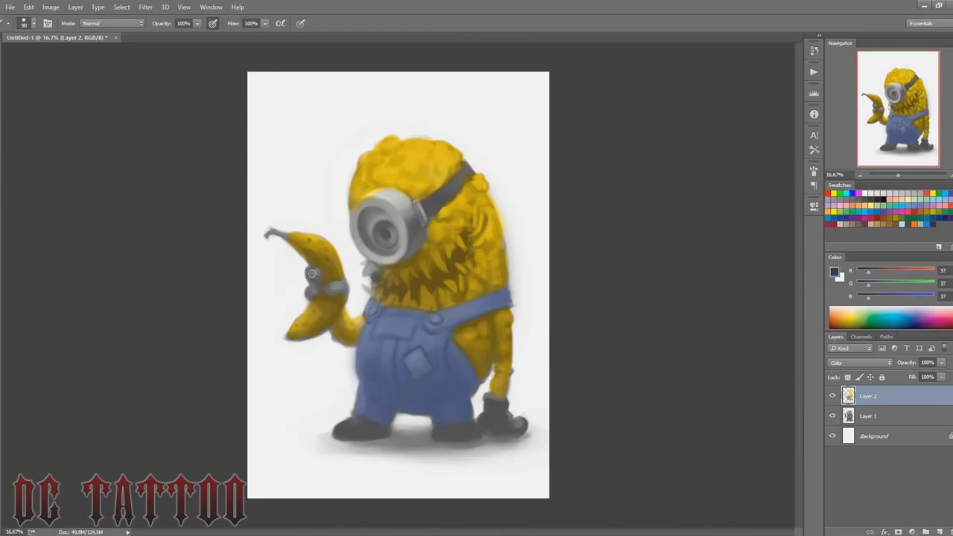
Step: Tint the banana's stem and edges brown (96, 57, 19) and touch up the goggle rim with a sampled light grey
{"action": "left_click", "coordinate": [267, 235], "text": "alt"}
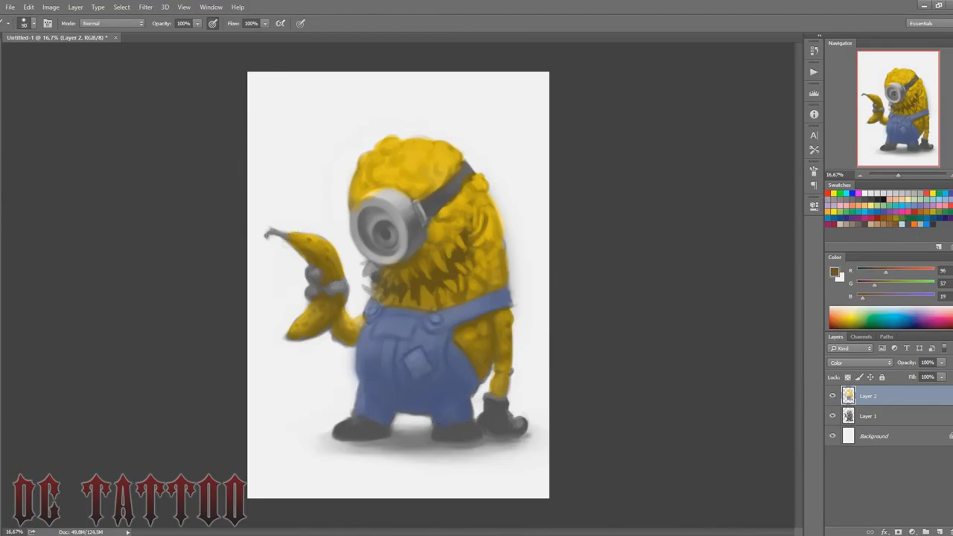
{"action": "left_click", "coordinate": [893, 222]}
{"action": "key", "text": "bracketleft"}
{"action": "key", "text": "bracketleft"}
{"action": "left_click", "coordinate": [360, 204], "text": "alt"}
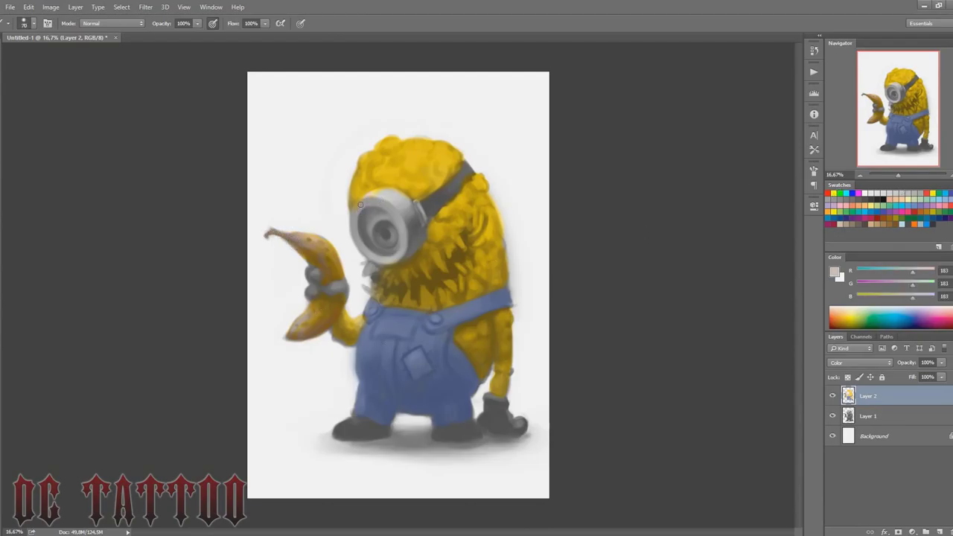
Step: Colour the iris bright red (237, 28, 36) and the eyeball around it tan (198, 156, 109)
{"action": "left_click", "coordinate": [927, 194]}
{"action": "key", "text": "bracketleft"}
{"action": "key", "text": "bracketleft"}
{"action": "key", "text": "bracketleft"}
{"action": "left_click_drag", "start_coordinate": [386, 237], "coordinate": [381, 228]}
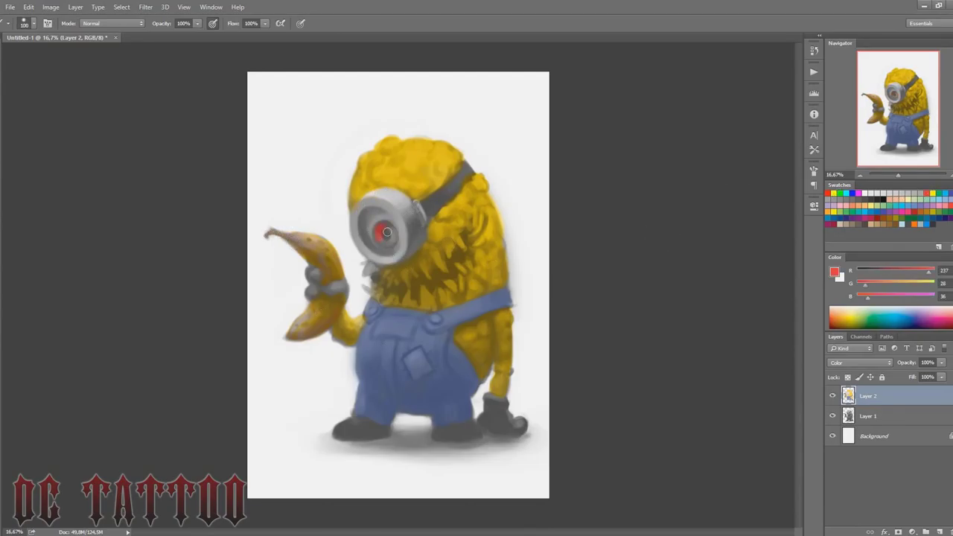
{"action": "left_click", "coordinate": [382, 242], "text": "alt"}
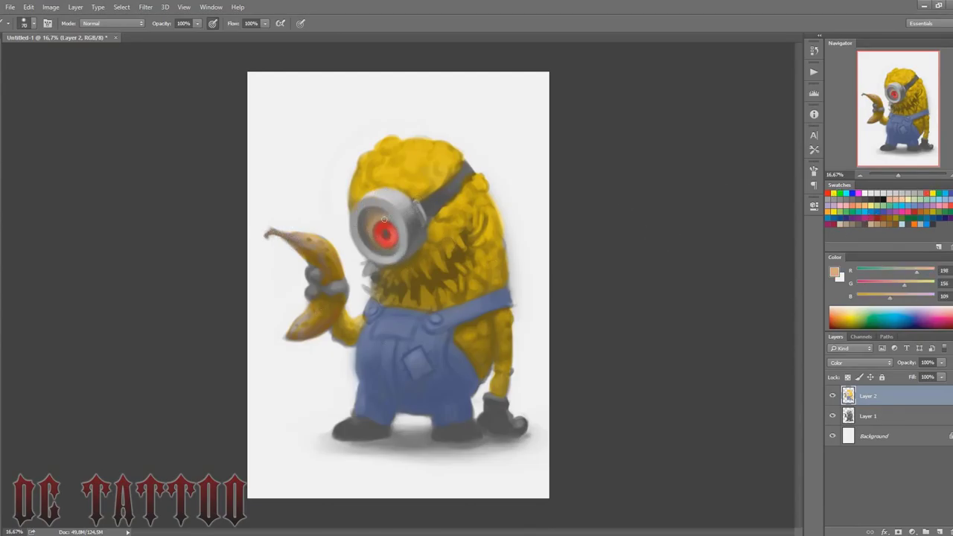
Step: Tint the jagged teeth brownish grey (153, 134, 117) and touch up around them with a sampled yellow
{"action": "left_click", "coordinate": [370, 268], "text": "alt"}
{"action": "key", "text": "bracketleft"}
{"action": "key", "text": "bracketleft"}
{"action": "key", "text": "bracketleft"}
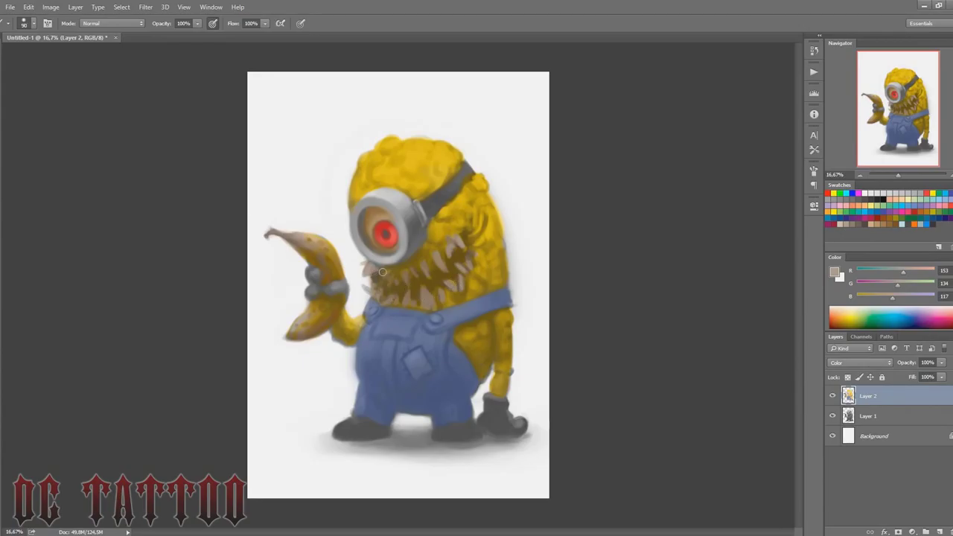
{"action": "left_click", "coordinate": [433, 230], "text": "alt"}
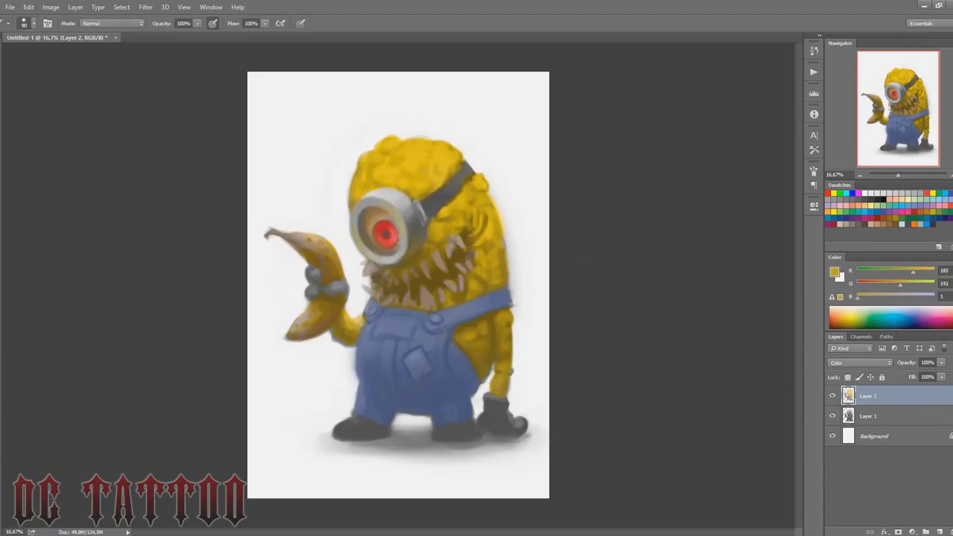
Step: Tint the gaps between the teeth dark red and the overalls patch green, reducing the colour layer's opacity to 49%
{"action": "left_click", "coordinate": [870, 217]}
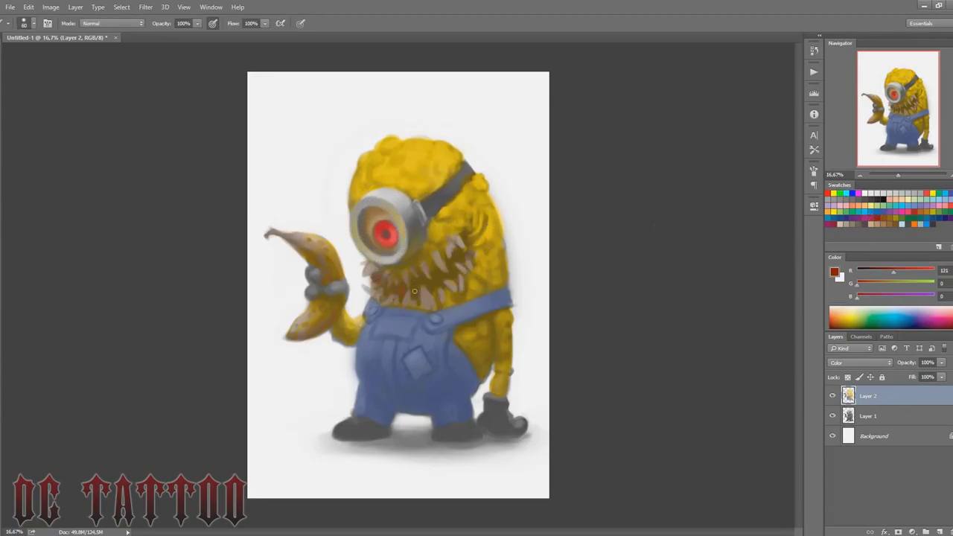
{"action": "left_click", "coordinate": [928, 199]}
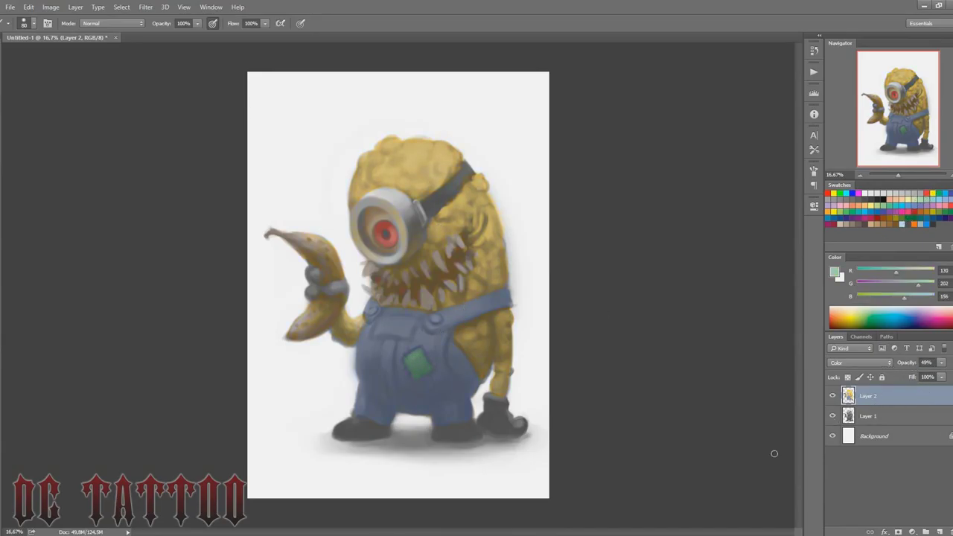
Step: Add a new layer in Soft Light blend mode and choose the peach swatch (246, 150, 121)
{"action": "key", "text": "ctrl+shift+n"}
{"action": "key", "text": "Return"}
{"action": "left_click", "coordinate": [860, 362]}
{"action": "left_click", "coordinate": [839, 261]}
{"action": "left_click", "coordinate": [890, 200]}
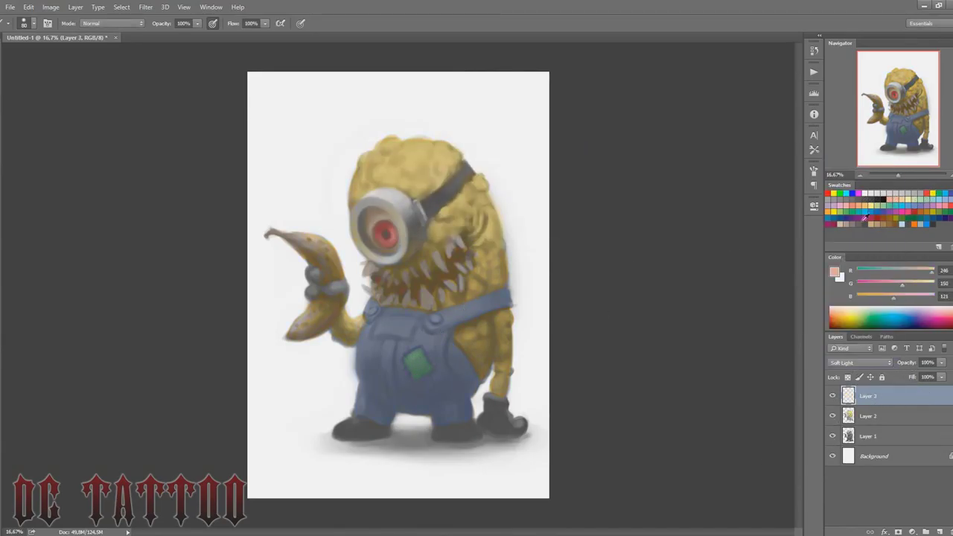
Step: Switch to another brush preset and glaze peach over the skin around the mouth's corner and teeth
{"action": "right_click", "coordinate": [443, 132]}
{"action": "left_click", "coordinate": [396, 275]}
{"action": "key", "text": "bracketright"}
{"action": "key", "text": "bracketright"}
{"action": "mouse_move", "coordinate": [474, 246]}
{"action": "left_mouse_down"}
{"action": "mouse_move", "coordinate": [461, 288]}
{"action": "mouse_move", "coordinate": [439, 302]}
{"action": "left_mouse_up"}
Step: Glaze warm brown shading over the body and banana with a larger brush
{"action": "key", "text": "bracketright"}
{"action": "key", "text": "bracketright"}
{"action": "key", "text": "bracketright"}
{"action": "key", "text": "bracketright"}
{"action": "left_click", "coordinate": [400, 295], "text": "alt"}
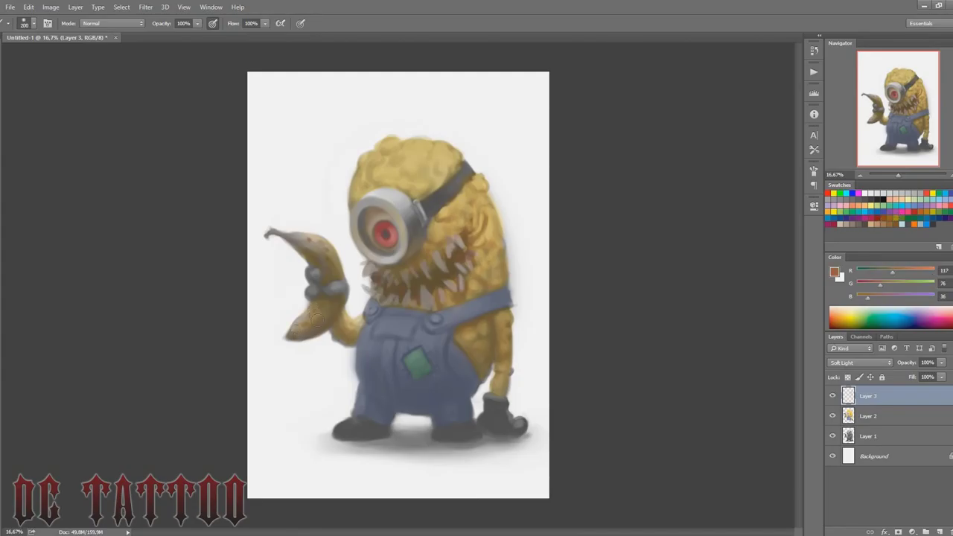
Step: Darken the banana's stem and upper end with a dark brown (54, 47, 45)
{"action": "key", "text": "bracketleft"}
{"action": "left_click", "coordinate": [879, 213]}
{"action": "key", "text": "bracketright"}
{"action": "key", "text": "bracketright"}
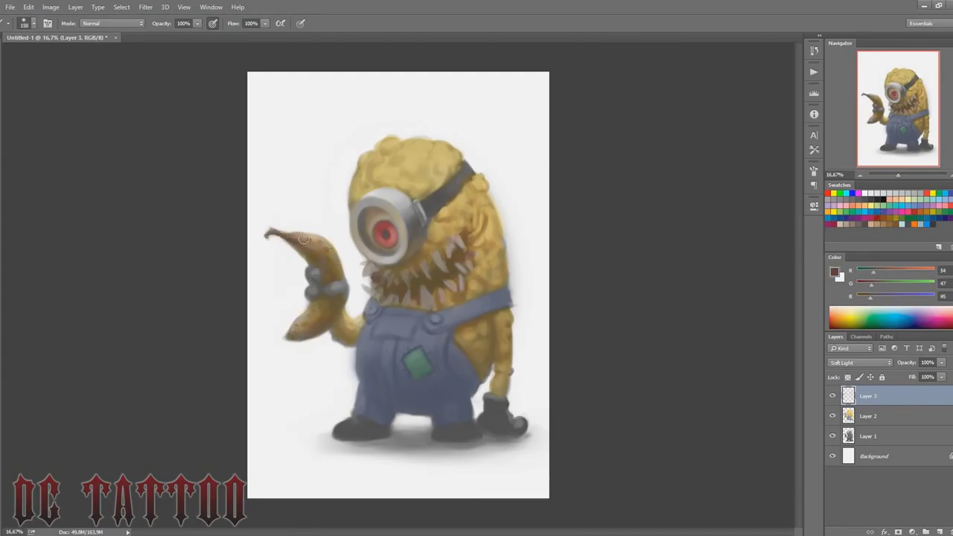
Step: Darken the banana's lower end and, with a larger brush, the glove gripping it, using the dark brown (54, 47, 45)
{"action": "left_click_drag", "start_coordinate": [296, 326], "coordinate": [311, 331]}
{"action": "key", "text": "bracketright"}
{"action": "key", "text": "bracketright"}
{"action": "key", "text": "bracketright"}
{"action": "key", "text": "bracketright"}
{"action": "key", "text": "bracketright"}
{"action": "key", "text": "bracketright"}
{"action": "key", "text": "bracketright"}
{"action": "key", "text": "bracketright"}
{"action": "left_click_drag", "start_coordinate": [312, 272], "coordinate": [339, 290]}
Step: Deepen the shading on both shoes, the hanging glove, and the goggle and eye with the dark brown
{"action": "left_click_drag", "start_coordinate": [346, 431], "coordinate": [378, 426]}
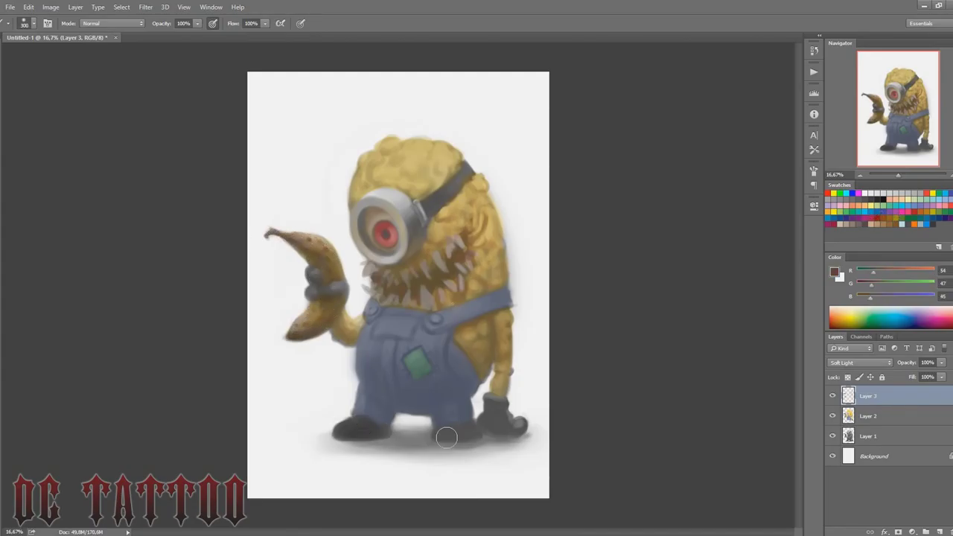
{"action": "left_click_drag", "start_coordinate": [447, 437], "coordinate": [477, 432]}
{"action": "left_click_drag", "start_coordinate": [494, 407], "coordinate": [516, 428]}
{"action": "mouse_move", "coordinate": [431, 204]}
{"action": "left_mouse_down"}
{"action": "mouse_move", "coordinate": [466, 173]}
{"action": "mouse_move", "coordinate": [418, 238]}
{"action": "left_mouse_up"}
{"action": "left_click_drag", "start_coordinate": [367, 213], "coordinate": [374, 249]}
{"action": "key", "text": "bracketleft"}
{"action": "left_click_drag", "start_coordinate": [387, 228], "coordinate": [377, 232]}
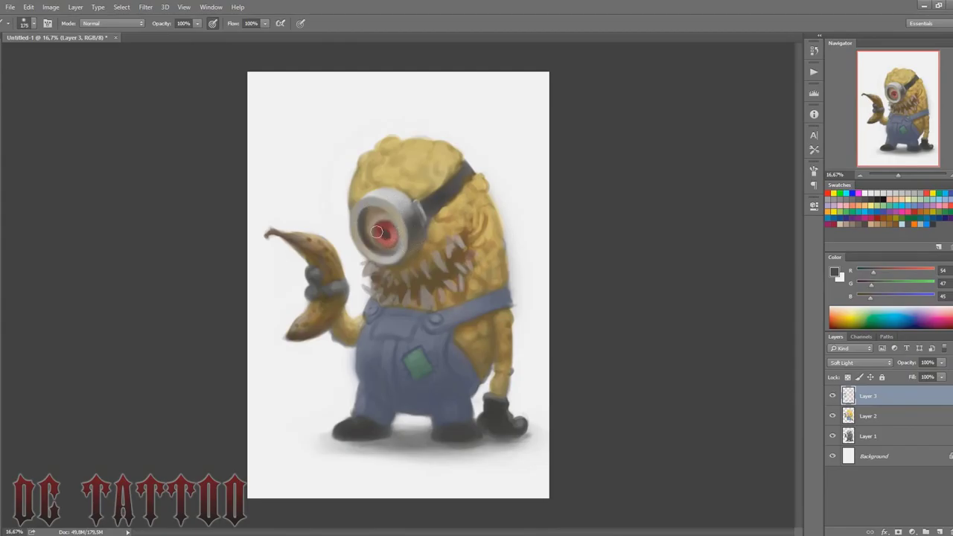
Step: Glaze a dark red swatch (121, 0, 0) over the gums and the skin around the teeth
{"action": "left_click", "coordinate": [891, 198]}
{"action": "left_click", "coordinate": [865, 223]}
{"action": "key", "text": "bracketright"}
{"action": "left_click_drag", "start_coordinate": [403, 293], "coordinate": [463, 244]}
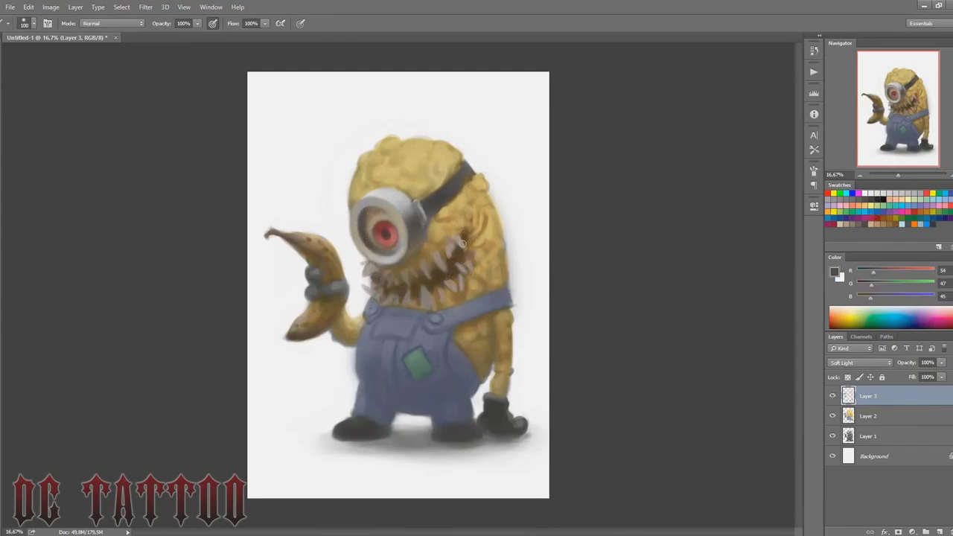
{"action": "left_click", "coordinate": [877, 218]}
{"action": "key", "text": "bracketright"}
{"action": "key", "text": "bracketright"}
{"action": "mouse_move", "coordinate": [445, 297]}
{"action": "left_mouse_down"}
{"action": "mouse_move", "coordinate": [470, 277]}
{"action": "mouse_move", "coordinate": [476, 253]}
{"action": "left_mouse_up"}
{"action": "mouse_move", "coordinate": [414, 265]}
{"action": "left_mouse_down"}
{"action": "mouse_move", "coordinate": [431, 234]}
{"action": "mouse_move", "coordinate": [474, 234]}
{"action": "left_mouse_up"}
{"action": "left_click_drag", "start_coordinate": [471, 288], "coordinate": [390, 302]}
{"action": "key", "text": "bracketright"}
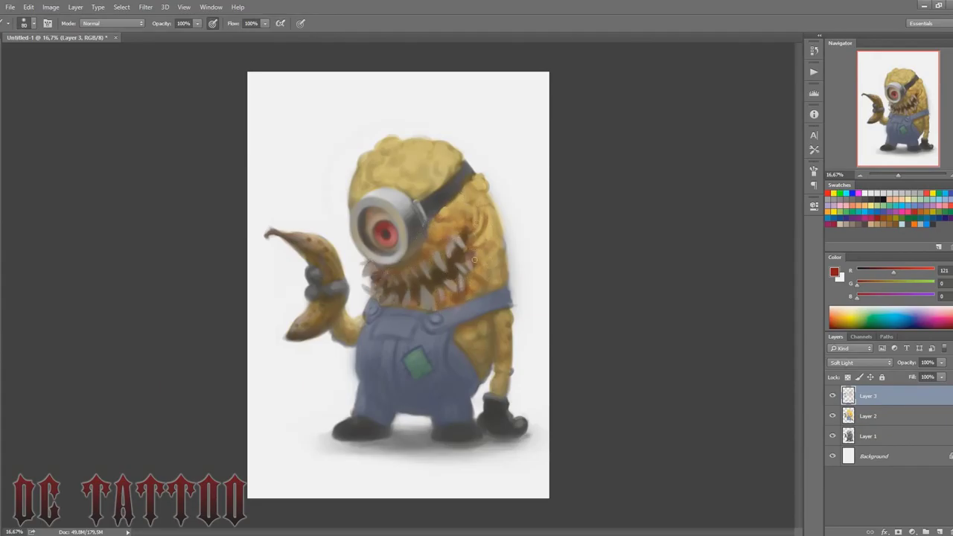
Step: Darken the goggle strap with its own sampled dark grey and glaze a sampled skin tone across the forehead
{"action": "left_click", "coordinate": [437, 201], "text": "alt"}
{"action": "left_click_drag", "start_coordinate": [437, 201], "coordinate": [463, 179]}
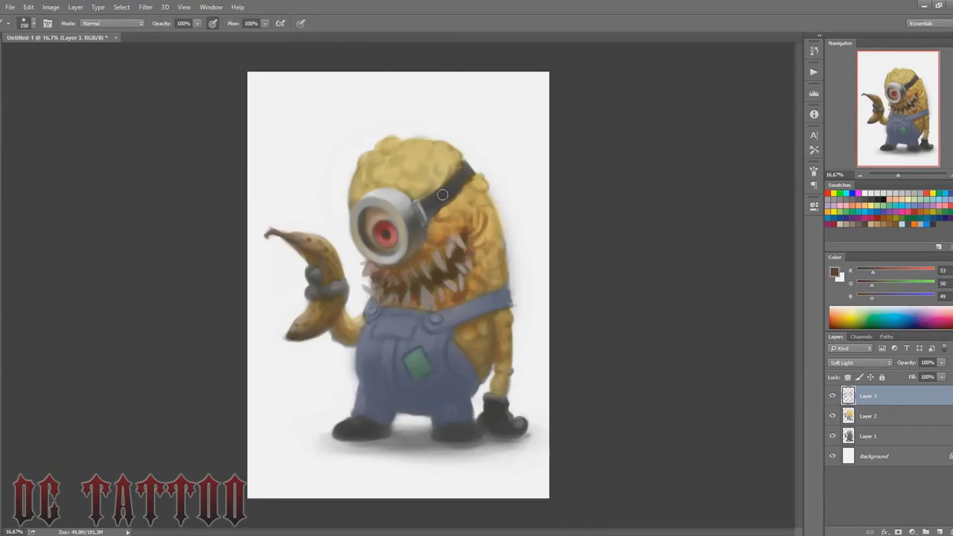
{"action": "left_click", "coordinate": [446, 224], "text": "alt"}
{"action": "key", "text": "bracketleft"}
{"action": "left_click_drag", "start_coordinate": [382, 161], "coordinate": [439, 175]}
Step: Mottle the skin on the head and side with a red swatch (158, 11, 15) and a sampled ochre (161, 102, 41)
{"action": "left_click", "coordinate": [906, 210]}
{"action": "key", "text": "bracketleft"}
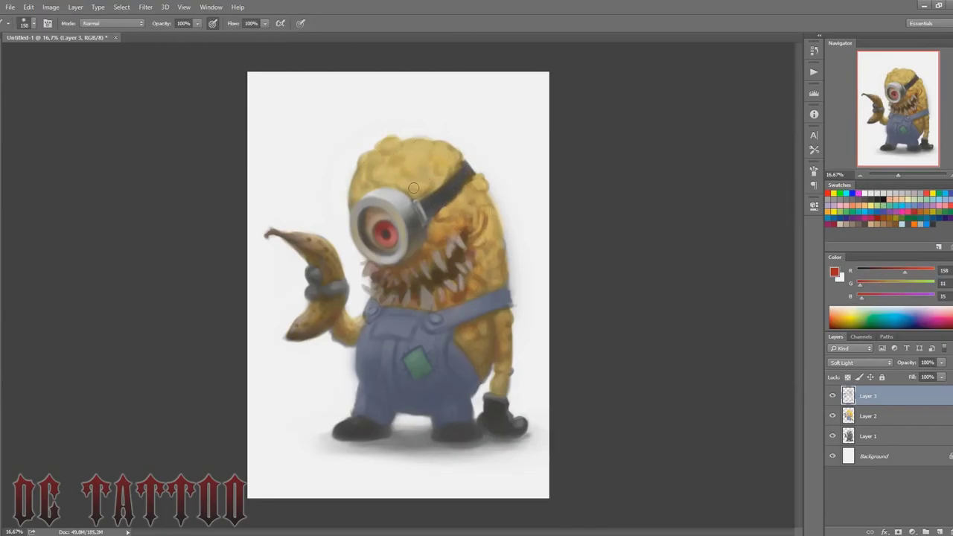
{"action": "key", "text": "bracketleft"}
{"action": "key", "text": "bracketleft"}
{"action": "left_click", "coordinate": [416, 242], "text": "alt"}
{"action": "key", "text": "bracketright"}
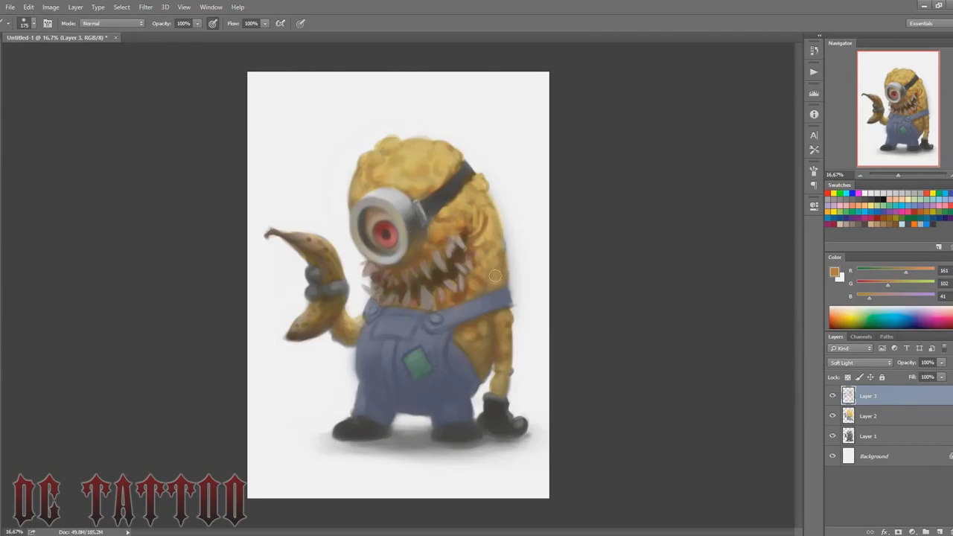
Step: Flip the canvas horizontally and add a new layer in Normal mode
{"action": "key", "text": "ctrl+shift+h"}
{"action": "key", "text": "ctrl+shift+alt+n"}
Step: Shade the legs and lower edges of the overalls with a sampled near-black (37, 35, 35), varying the brush size
{"action": "left_click", "coordinate": [302, 415], "text": "alt"}
{"action": "key", "text": "bracketright"}
{"action": "key", "text": "bracketright"}
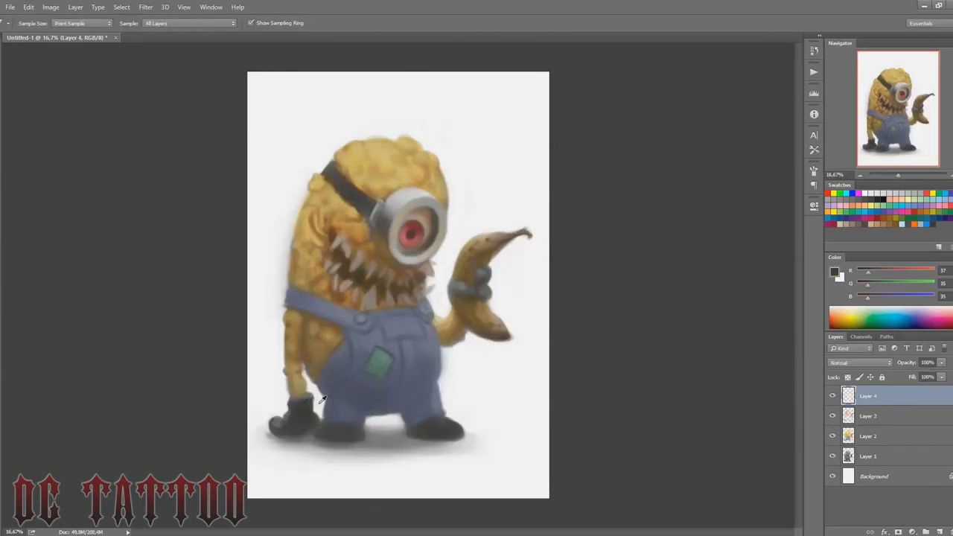
{"action": "left_click_drag", "start_coordinate": [361, 412], "coordinate": [366, 381]}
{"action": "key", "text": "bracketleft"}
{"action": "key", "text": "bracketleft"}
{"action": "left_click_drag", "start_coordinate": [411, 405], "coordinate": [428, 411]}
{"action": "key", "text": "bracketright"}
{"action": "key", "text": "bracketright"}
{"action": "key", "text": "bracketright"}
{"action": "key", "text": "bracketright"}
{"action": "key", "text": "bracketleft"}
{"action": "key", "text": "bracketleft"}
{"action": "key", "text": "bracketleft"}
{"action": "key", "text": "bracketleft"}
{"action": "key", "text": "bracketleft"}
{"action": "key", "text": "bracketleft"}
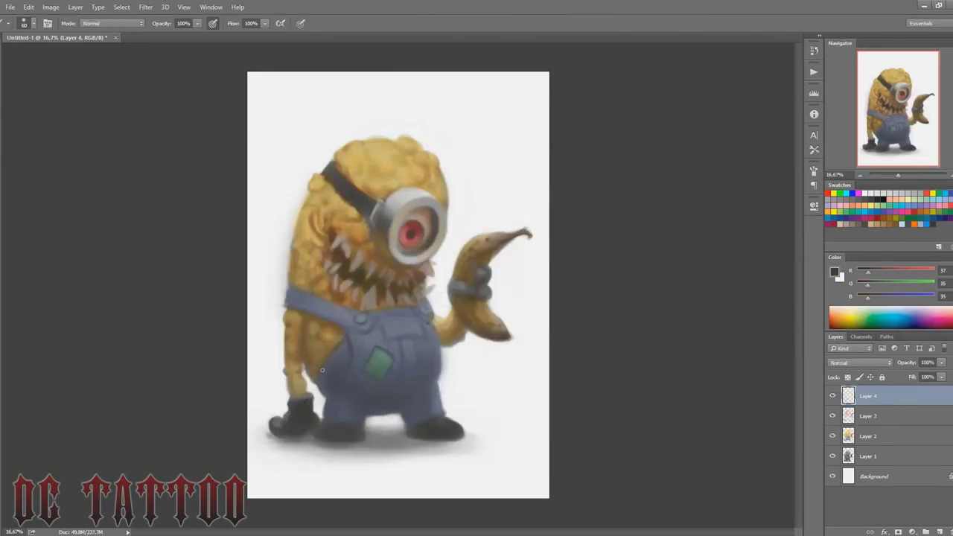
Step: Define the skin bumps between the arm and the overalls with a sampled tone and a smaller brush
{"action": "left_click", "coordinate": [326, 342], "text": "alt"}
{"action": "key", "text": "bracketleft"}
{"action": "key", "text": "bracketleft"}
{"action": "key", "text": "bracketleft"}
{"action": "key", "text": "bracketleft"}
Step: Repaint the iris in bright red (237, 28, 36) and clean up the pupil with a sampled dark tone
{"action": "left_click", "coordinate": [407, 239], "text": "alt"}
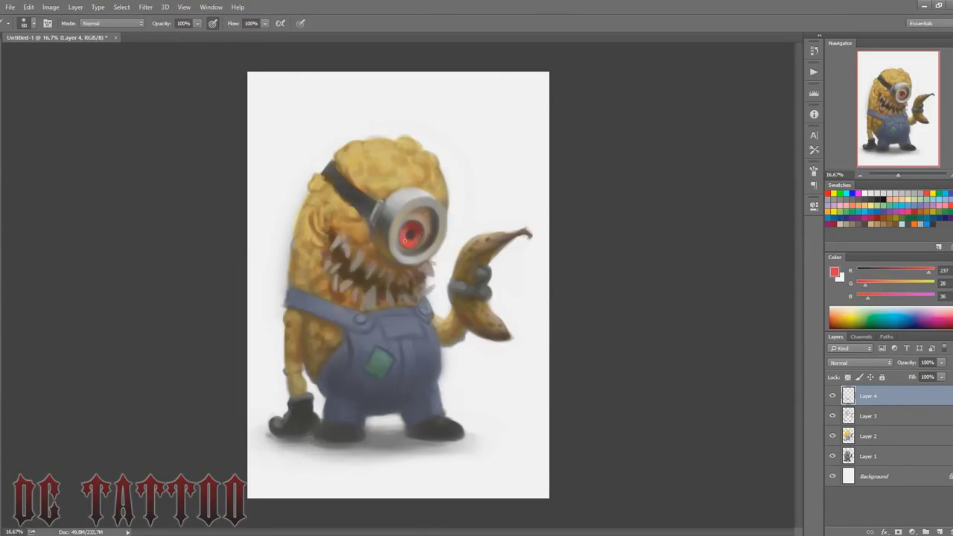
{"action": "left_click", "coordinate": [419, 238], "text": "alt"}
{"action": "key", "text": "bracketright"}
{"action": "left_click", "coordinate": [404, 240], "text": "alt"}
{"action": "key", "text": "bracketleft"}
{"action": "left_click", "coordinate": [411, 232], "text": "alt"}
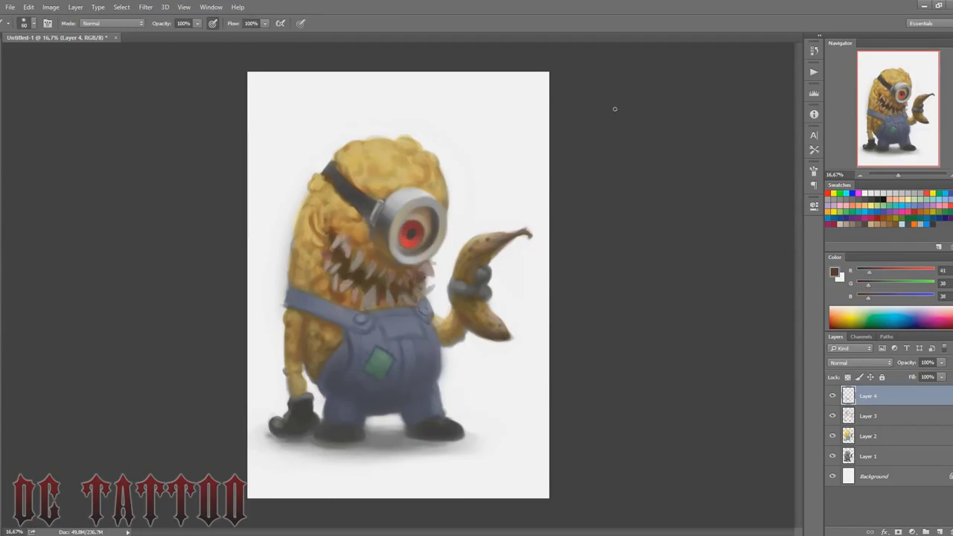
Step: Add a new layer and fill the mouth opening between the teeth with very dark brown
{"action": "key", "text": "ctrl+shift+n"}
{"action": "key", "text": "Return"}
{"action": "left_click_drag", "start_coordinate": [898, 175], "coordinate": [905, 175]}
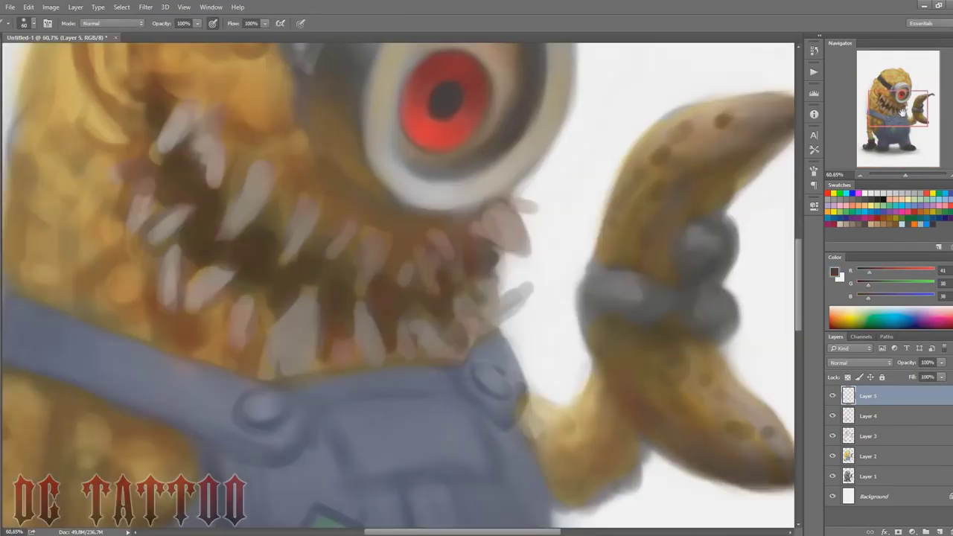
{"action": "left_click_drag", "start_coordinate": [898, 109], "coordinate": [893, 105]}
{"action": "left_click", "coordinate": [216, 153], "text": "alt"}
{"action": "left_click_drag", "start_coordinate": [869, 274], "coordinate": [864, 276]}
{"action": "key", "text": "b"}
{"action": "mouse_move", "coordinate": [388, 319]}
{"action": "left_mouse_down"}
{"action": "mouse_move", "coordinate": [434, 331]}
{"action": "mouse_move", "coordinate": [446, 312]}
{"action": "mouse_move", "coordinate": [460, 366]}
{"action": "mouse_move", "coordinate": [476, 326]}
{"action": "mouse_move", "coordinate": [504, 363]}
{"action": "mouse_move", "coordinate": [538, 315]}
{"action": "mouse_move", "coordinate": [496, 259]}
{"action": "mouse_move", "coordinate": [374, 310]}
{"action": "mouse_move", "coordinate": [372, 277]}
{"action": "mouse_move", "coordinate": [307, 289]}
{"action": "mouse_move", "coordinate": [318, 313]}
{"action": "mouse_move", "coordinate": [275, 252]}
{"action": "mouse_move", "coordinate": [248, 295]}
{"action": "mouse_move", "coordinate": [250, 222]}
{"action": "mouse_move", "coordinate": [217, 213]}
{"action": "mouse_move", "coordinate": [209, 148]}
{"action": "left_mouse_up"}
Step: Switch to another brush preset and repaint the large upper tooth with a sampled grey-beige (110, 98, 83)
{"action": "key", "text": "bracketright"}
{"action": "key", "text": "bracketright"}
{"action": "left_click", "coordinate": [283, 271], "text": "alt"}
{"action": "right_click", "coordinate": [371, 267]}
{"action": "scroll", "coordinate": [492, 335], "scroll_direction": "down", "scroll_amount": 3}
{"action": "double_click", "coordinate": [491, 335]}
{"action": "left_click", "coordinate": [291, 262], "text": "alt"}
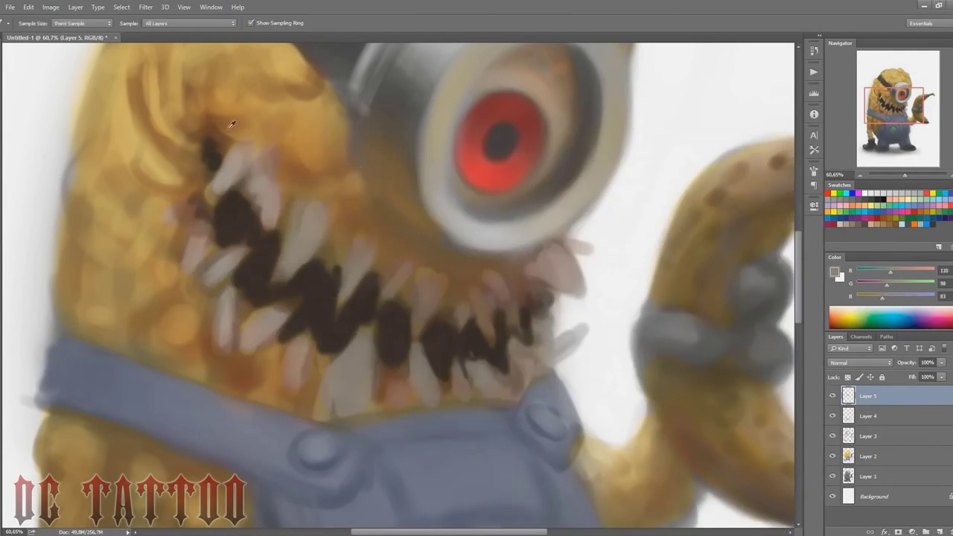
{"action": "key", "text": "bracketleft"}
{"action": "mouse_move", "coordinate": [291, 222]}
{"action": "left_mouse_down"}
{"action": "mouse_move", "coordinate": [325, 238]}
{"action": "mouse_move", "coordinate": [309, 191]}
{"action": "left_mouse_up"}
Step: Outline the large upper tooth's root in sampled brown and sharpen its tip with near-black (31, 24, 17)
{"action": "left_click", "coordinate": [332, 222], "text": "alt"}
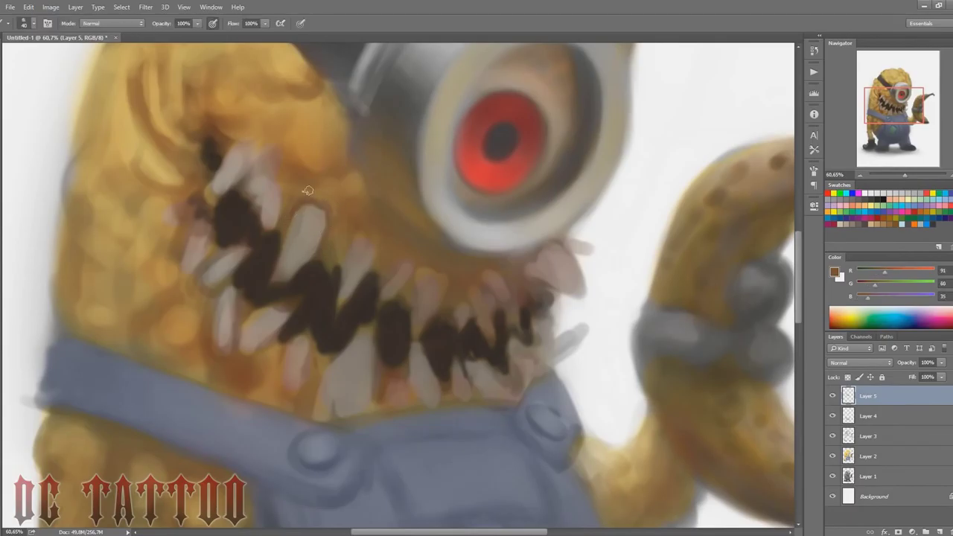
{"action": "left_click", "coordinate": [296, 227], "text": "alt"}
{"action": "left_click_drag", "start_coordinate": [296, 229], "coordinate": [279, 276]}
{"action": "left_click", "coordinate": [283, 261], "text": "alt"}
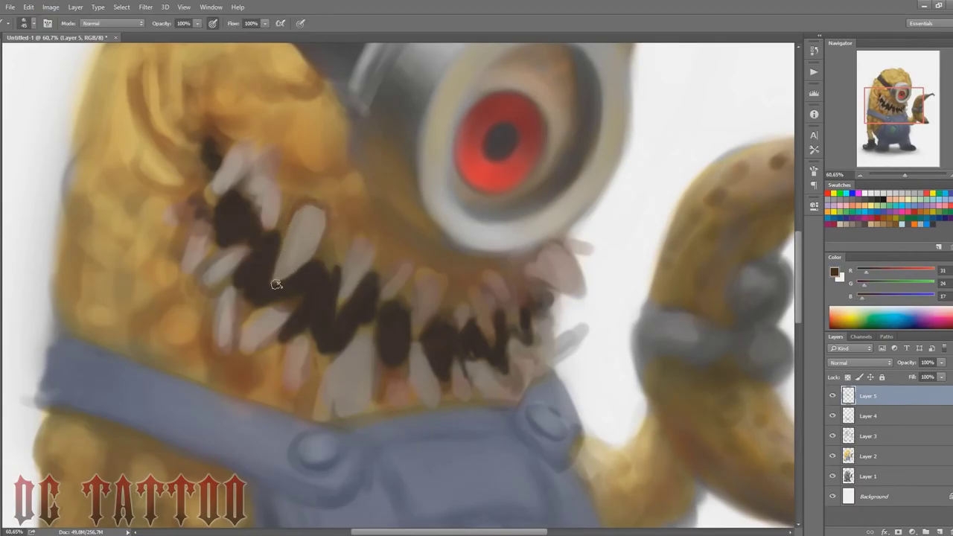
{"action": "key", "text": "bracketright"}
{"action": "key", "text": "bracketright"}
{"action": "left_click_drag", "start_coordinate": [286, 262], "coordinate": [298, 242]}
Step: Model the large upper tooth with sampled light and dark tones and touch the gum beside it with brown (82, 42, 19)
{"action": "left_click", "coordinate": [338, 276], "text": "alt"}
{"action": "left_click", "coordinate": [313, 216], "text": "alt"}
{"action": "left_click", "coordinate": [287, 248], "text": "alt"}
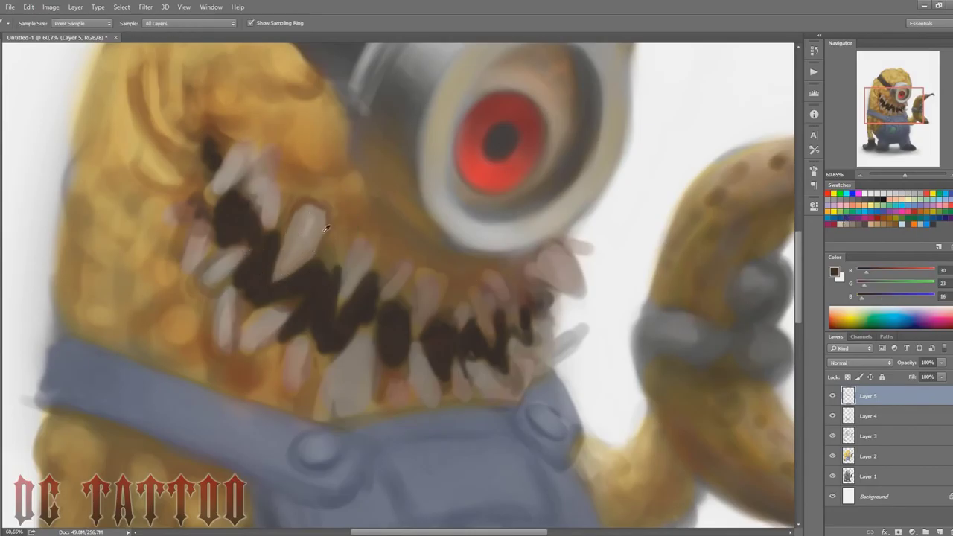
{"action": "left_click", "coordinate": [309, 249], "text": "alt"}
{"action": "key", "text": "bracketright"}
{"action": "key", "text": "bracketright"}
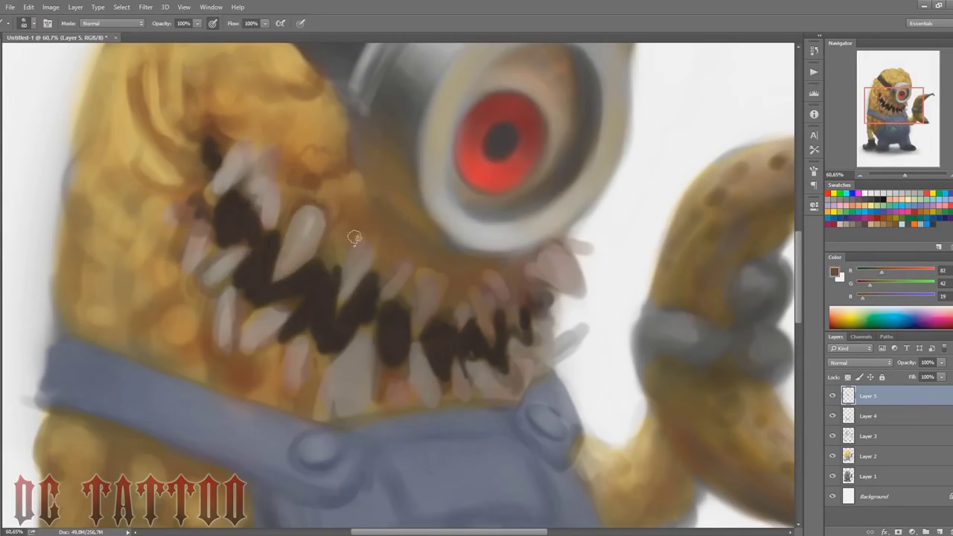
Step: Paint a small tooth and darker gum folds between the large upper tooth and its neighbour using sampled tones
{"action": "left_click", "coordinate": [332, 243], "text": "alt"}
{"action": "key", "text": "bracketleft"}
{"action": "left_click", "coordinate": [298, 267], "text": "alt"}
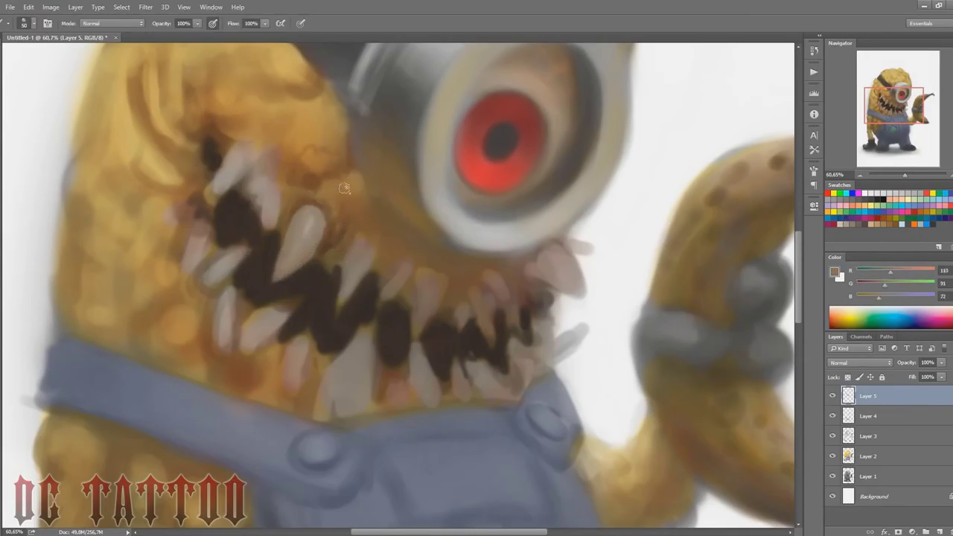
{"action": "left_click", "coordinate": [329, 259], "text": "alt"}
{"action": "key", "text": "bracketleft"}
{"action": "key", "text": "bracketleft"}
{"action": "left_click", "coordinate": [354, 248], "text": "alt"}
{"action": "mouse_move", "coordinate": [331, 258]}
{"action": "left_mouse_down"}
{"action": "mouse_move", "coordinate": [321, 254]}
{"action": "mouse_move", "coordinate": [319, 273]}
{"action": "left_mouse_up"}
{"action": "left_click", "coordinate": [334, 269], "text": "alt"}
{"action": "left_click", "coordinate": [332, 273], "text": "alt"}
{"action": "key", "text": "bracketright"}
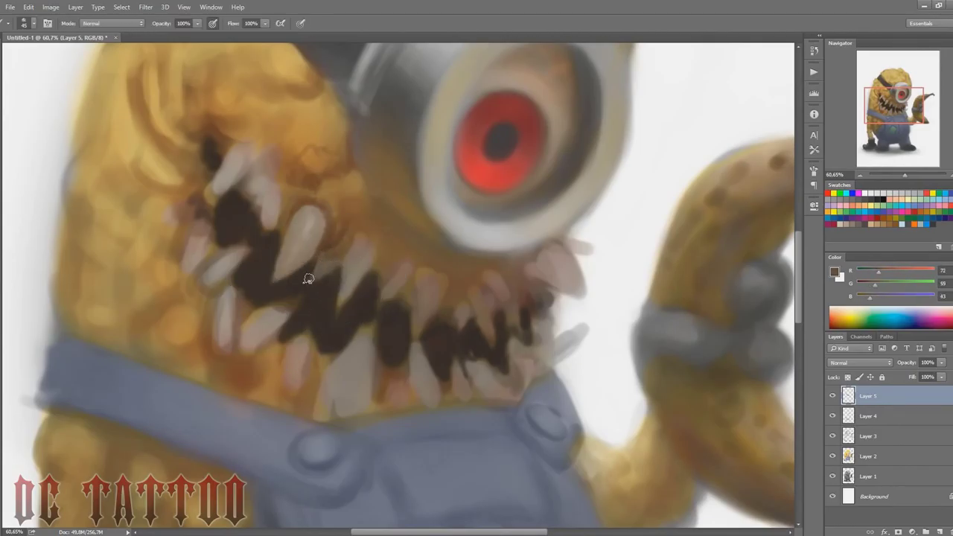
Step: Sharpen the pointed tooth next to the large upper one with a smaller brush in near-black (31, 24, 17)
{"action": "key", "text": "bracketleft"}
{"action": "key", "text": "bracketleft"}
{"action": "key", "text": "bracketleft"}
{"action": "left_click", "coordinate": [336, 277], "text": "alt"}
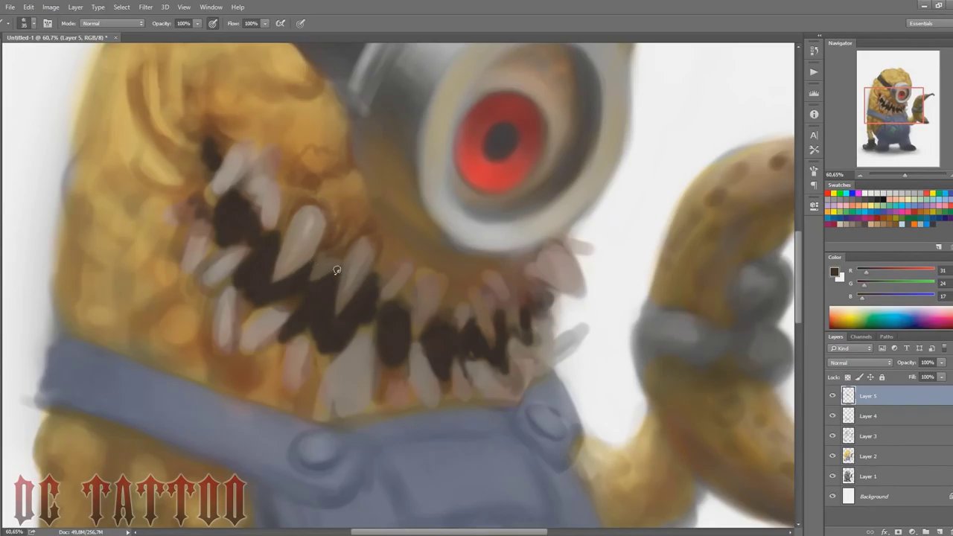
Step: Paint sampled ochre highlights and darker creases into the skin folds above the large upper tooth
{"action": "left_click", "coordinate": [383, 266], "text": "alt"}
{"action": "left_click", "coordinate": [347, 221], "text": "alt"}
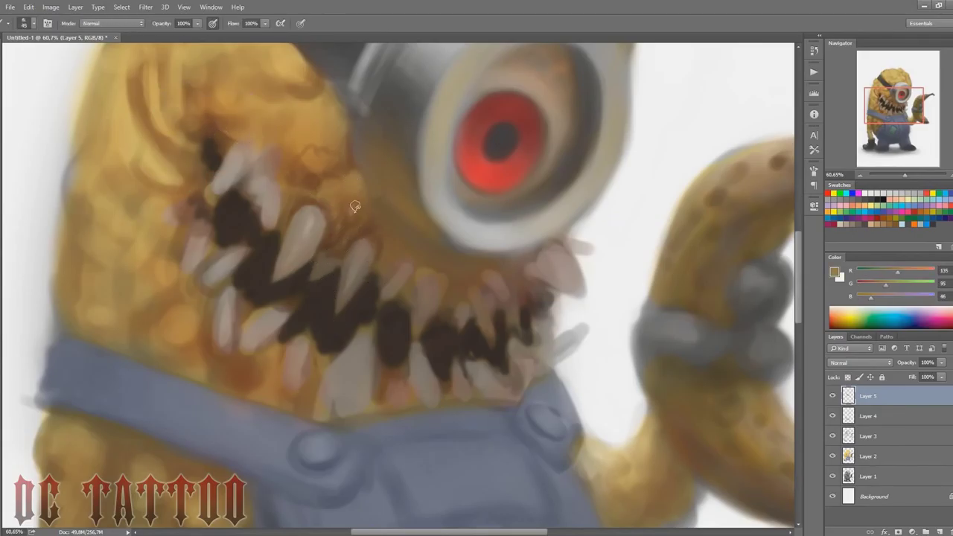
{"action": "left_click_drag", "start_coordinate": [353, 206], "coordinate": [347, 183]}
{"action": "left_click", "coordinate": [318, 255], "text": "alt"}
{"action": "left_click_drag", "start_coordinate": [339, 225], "coordinate": [345, 215]}
Step: Adjust the colour to a reddish brown (77, 35, 19) and shade the skin folds above the teeth with a larger brush
{"action": "left_click_drag", "start_coordinate": [875, 271], "coordinate": [881, 272]}
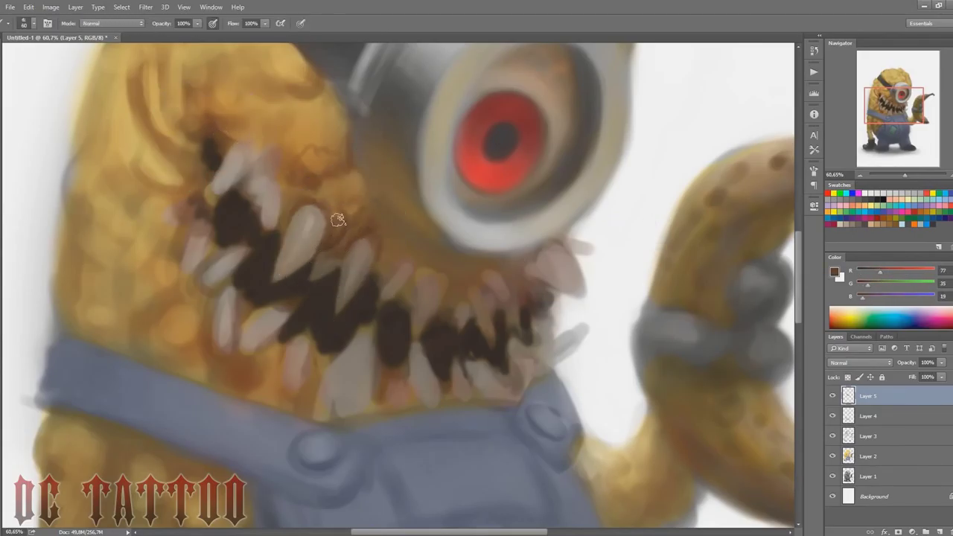
{"action": "key", "text": "bracketright"}
{"action": "key", "text": "bracketright"}
{"action": "key", "text": "bracketright"}
{"action": "key", "text": "bracketright"}
{"action": "key", "text": "bracketright"}
{"action": "mouse_move", "coordinate": [362, 195]}
{"action": "left_mouse_down"}
{"action": "mouse_move", "coordinate": [304, 190]}
{"action": "mouse_move", "coordinate": [324, 176]}
{"action": "left_mouse_up"}
Step: Tone down the pinkish upper teeth at the mouth's centre with a smaller brush and sampled tones
{"action": "key", "text": "bracketleft"}
{"action": "key", "text": "bracketleft"}
{"action": "key", "text": "bracketleft"}
{"action": "key", "text": "bracketleft"}
{"action": "key", "text": "bracketleft"}
{"action": "key", "text": "bracketleft"}
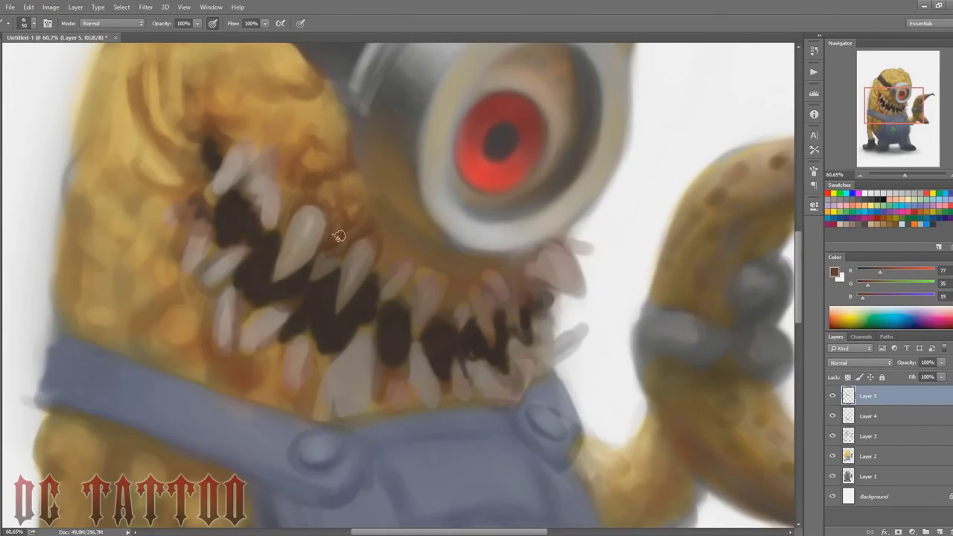
{"action": "left_click", "coordinate": [379, 275], "text": "alt"}
{"action": "left_click", "coordinate": [402, 296], "text": "alt"}
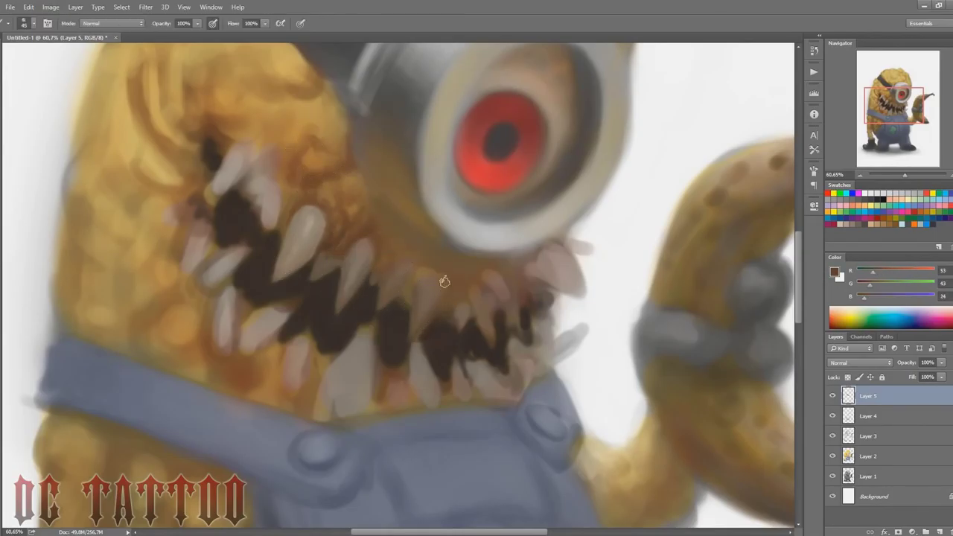
Step: Extend the dark mouth opening below the central upper teeth and redraw the edge of the small tooth there
{"action": "left_click", "coordinate": [395, 311], "text": "alt"}
{"action": "left_click", "coordinate": [396, 316], "text": "alt"}
{"action": "left_click_drag", "start_coordinate": [379, 326], "coordinate": [386, 362]}
{"action": "mouse_move", "coordinate": [395, 311]}
{"action": "left_mouse_down"}
{"action": "mouse_move", "coordinate": [417, 282]}
{"action": "mouse_move", "coordinate": [414, 263]}
{"action": "left_mouse_up"}
Step: Outline the central upper tooth below the goggle with a reddish near-black (41, 23, 17)
{"action": "left_click", "coordinate": [402, 294], "text": "alt"}
{"action": "key", "text": "bracketright"}
{"action": "key", "text": "bracketright"}
{"action": "key", "text": "bracketright"}
{"action": "left_click", "coordinate": [405, 316], "text": "alt"}
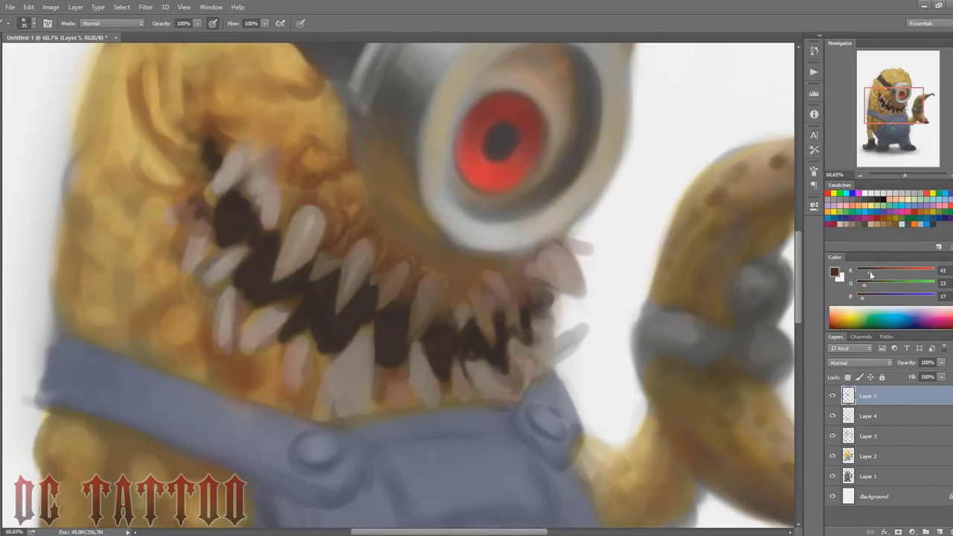
{"action": "left_click_drag", "start_coordinate": [438, 271], "coordinate": [445, 295]}
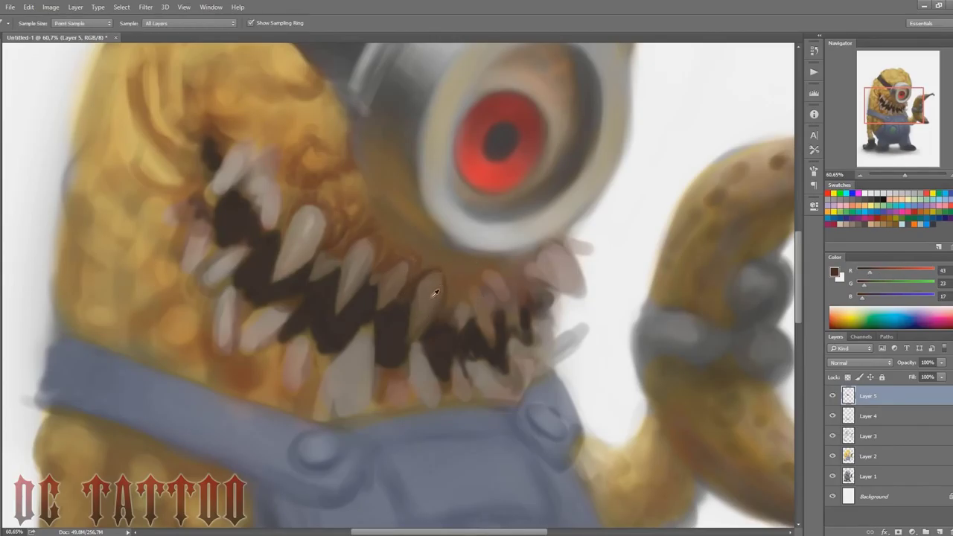
Step: Repaint the upper teeth beyond the central one with sampled beige tones, reducing the brush size
{"action": "left_click", "coordinate": [434, 291], "text": "alt"}
{"action": "key", "text": "["}
{"action": "key", "text": "["}
{"action": "key", "text": "["}
{"action": "key", "text": "["}
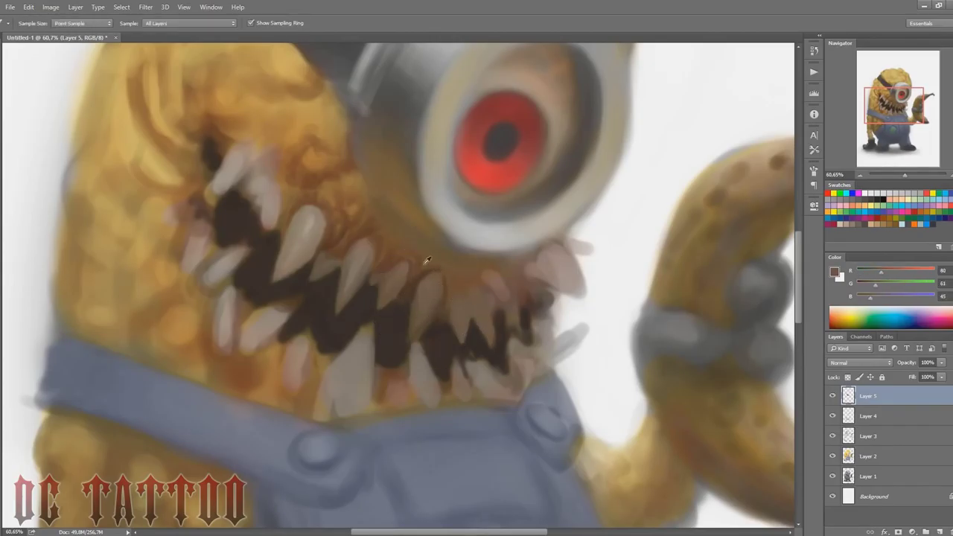
Step: Darken the gum line around the roots of the central upper teeth with sampled browns and a finer brush
{"action": "left_click", "coordinate": [424, 262], "text": "alt"}
{"action": "left_click", "coordinate": [405, 278], "text": "alt"}
{"action": "key", "text": "["}
{"action": "key", "text": "["}
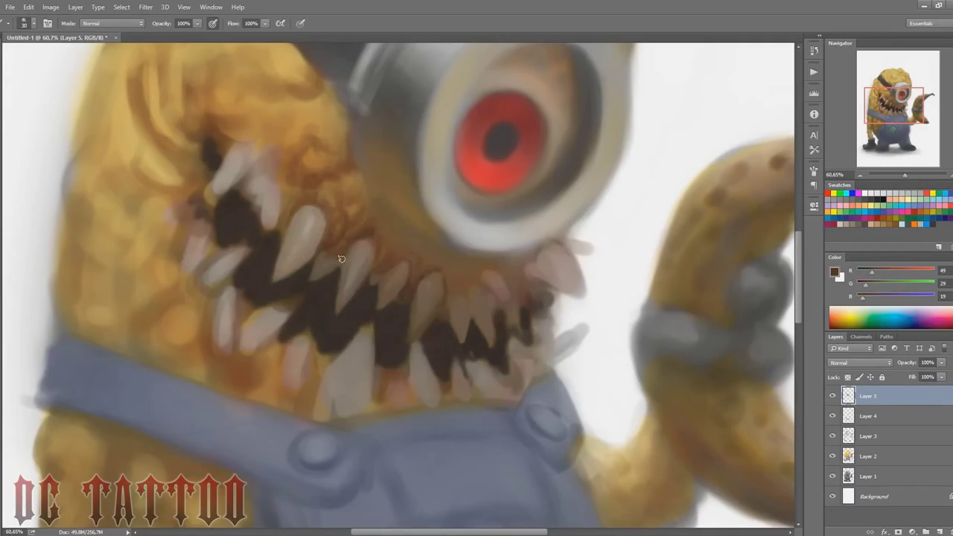
Step: Lighten the small central upper tooth with a sampled beige and refine its edges with sampled dark tones
{"action": "left_click", "coordinate": [398, 278], "text": "alt"}
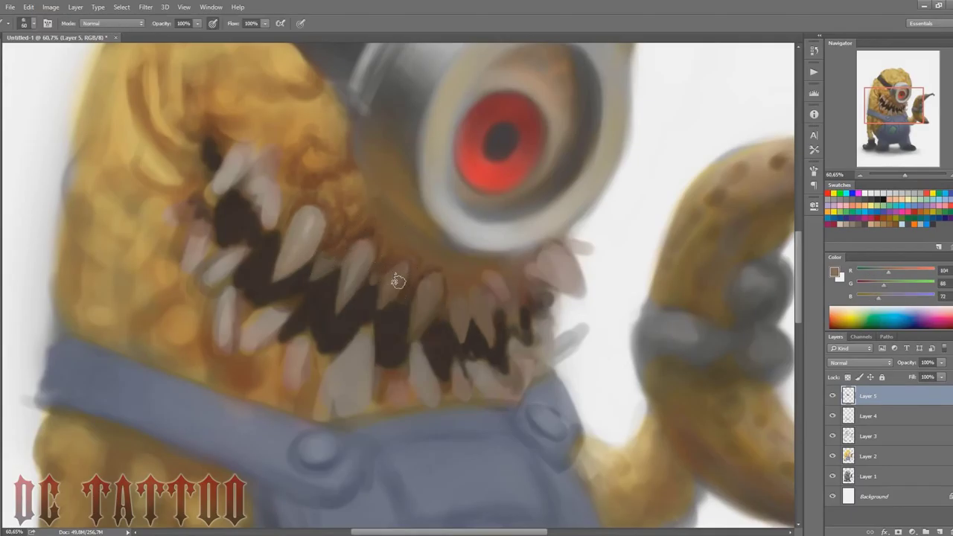
{"action": "key", "text": "["}
{"action": "key", "text": "["}
{"action": "left_click_drag", "start_coordinate": [396, 282], "coordinate": [402, 273]}
{"action": "left_click", "coordinate": [377, 271], "text": "alt"}
{"action": "left_click", "coordinate": [424, 271], "text": "alt"}
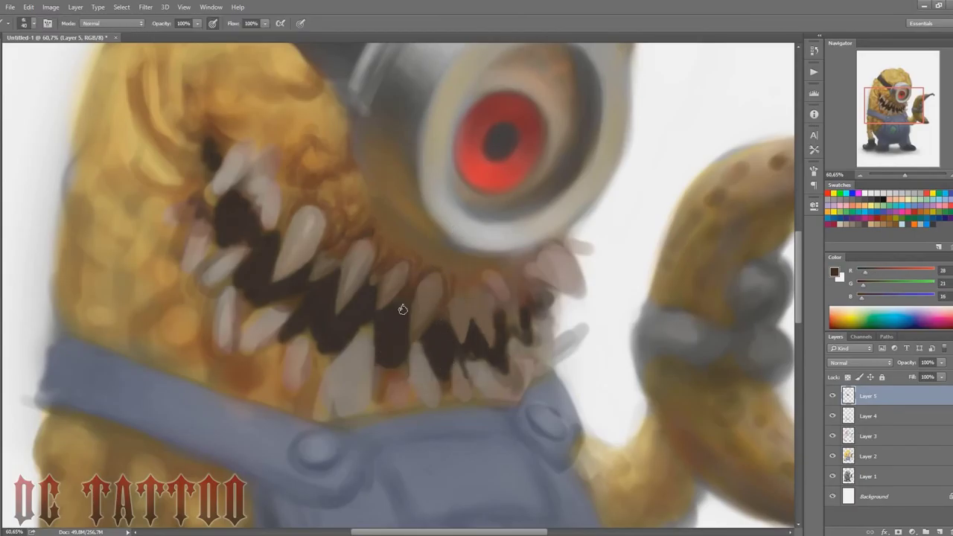
Step: Separate the small upper teeth below the goggle using sampled dark browns and beiges with a finer brush
{"action": "left_click", "coordinate": [413, 295], "text": "alt"}
{"action": "key", "text": "bracketleft"}
{"action": "left_click", "coordinate": [488, 291], "text": "alt"}
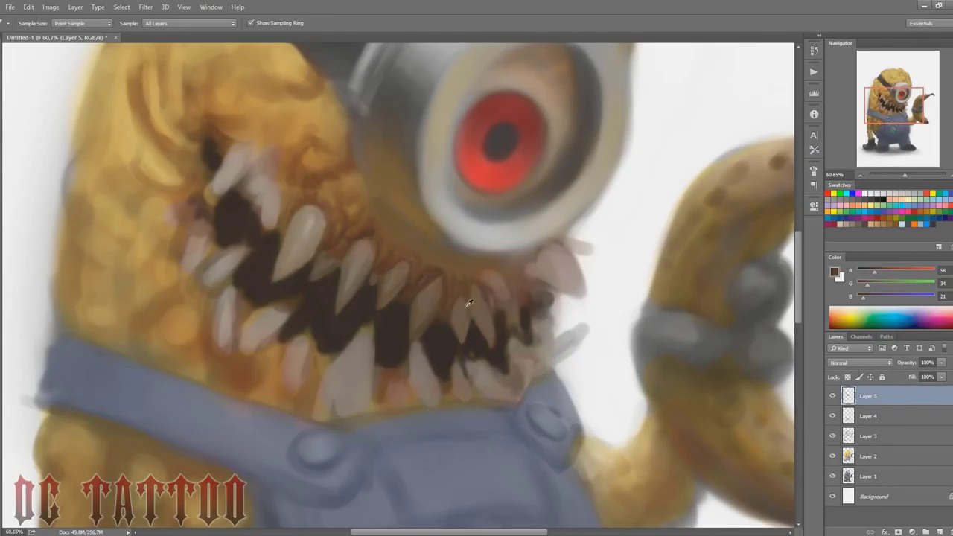
{"action": "key", "text": "bracketleft"}
{"action": "mouse_move", "coordinate": [485, 340]}
{"action": "left_mouse_down"}
{"action": "mouse_move", "coordinate": [479, 291]}
{"action": "mouse_move", "coordinate": [496, 313]}
{"action": "left_mouse_up"}
{"action": "left_click", "coordinate": [477, 337], "text": "alt"}
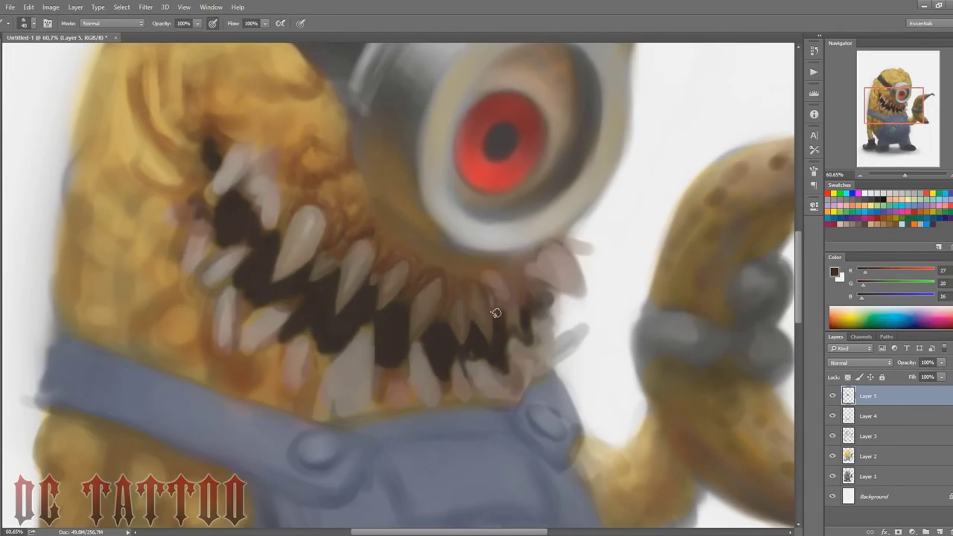
{"action": "left_click", "coordinate": [478, 295], "text": "alt"}
{"action": "left_click", "coordinate": [438, 304], "text": "alt"}
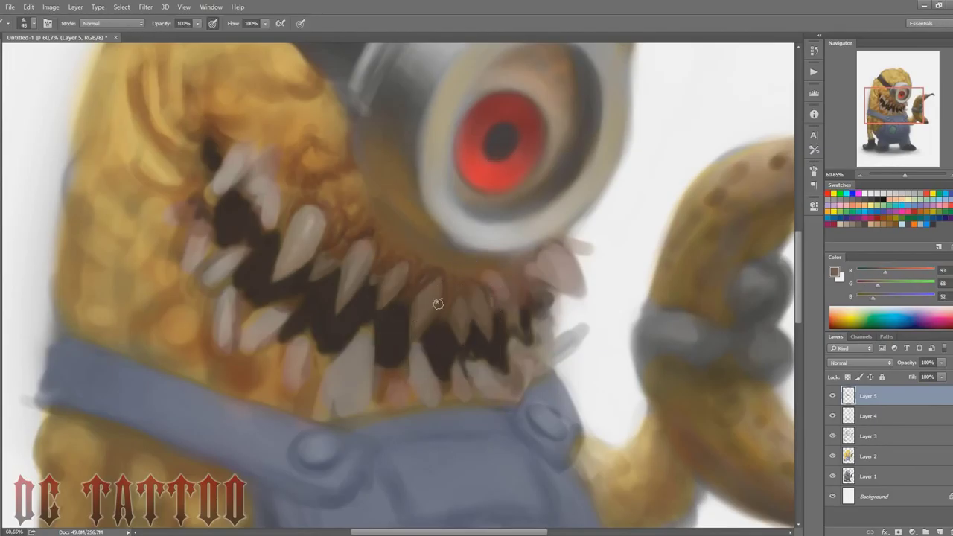
Step: Repaint the long upper tooth left of the goggle's lower rim with sampled beige tones
{"action": "left_click", "coordinate": [321, 223], "text": "alt"}
{"action": "left_click", "coordinate": [349, 276], "text": "alt"}
{"action": "key", "text": "bracketright"}
{"action": "left_click_drag", "start_coordinate": [366, 245], "coordinate": [340, 299]}
{"action": "left_click", "coordinate": [367, 248], "text": "alt"}
Step: Outline the goggle's underside and side edge against the skin with dark brown (69, 38, 21), using a finer brush
{"action": "key", "text": "bracketleft"}
{"action": "key", "text": "bracketleft"}
{"action": "key", "text": "bracketleft"}
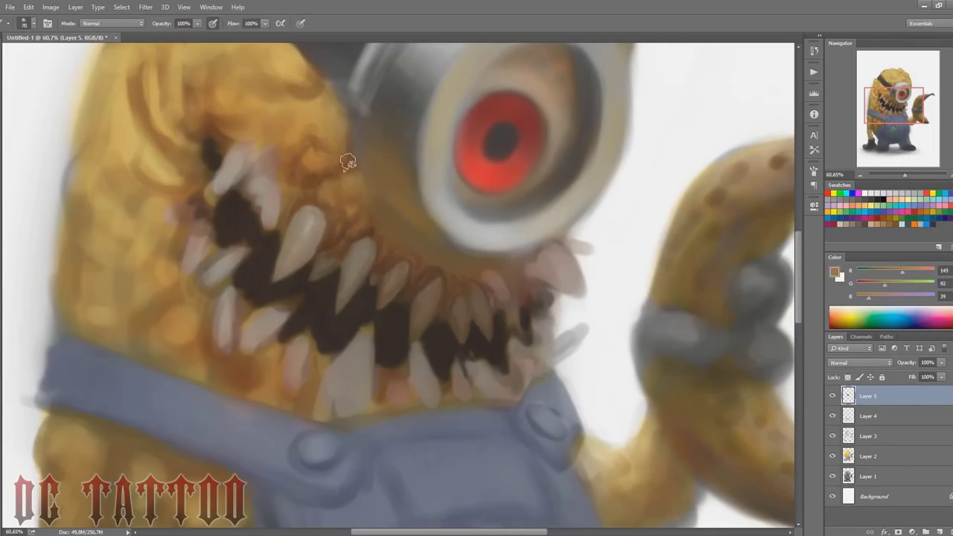
{"action": "key", "text": "bracketleft"}
{"action": "key", "text": "bracketleft"}
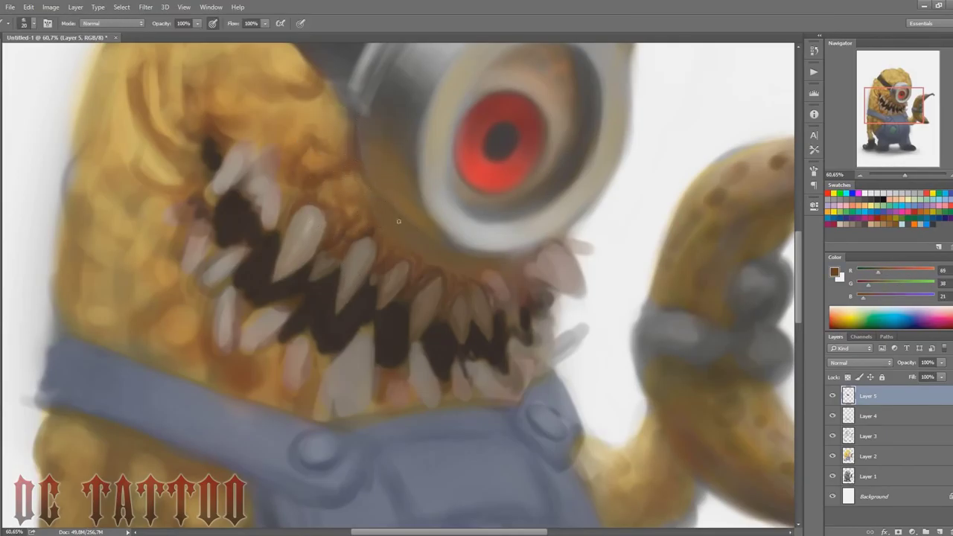
{"action": "left_click_drag", "start_coordinate": [402, 222], "coordinate": [455, 251]}
{"action": "left_click", "coordinate": [413, 196], "text": "alt"}
{"action": "key", "text": "bracketright"}
{"action": "key", "text": "bracketright"}
{"action": "left_click_drag", "start_coordinate": [354, 126], "coordinate": [373, 192]}
Step: Paint dark wrinkles into the gum below the goggle and extend the rim's shadow with sampled browns
{"action": "key", "text": "bracketright"}
{"action": "key", "text": "bracketright"}
{"action": "key", "text": "bracketright"}
{"action": "left_click", "coordinate": [366, 163], "text": "alt"}
{"action": "left_click", "coordinate": [351, 159], "text": "alt"}
{"action": "left_click", "coordinate": [387, 209], "text": "alt"}
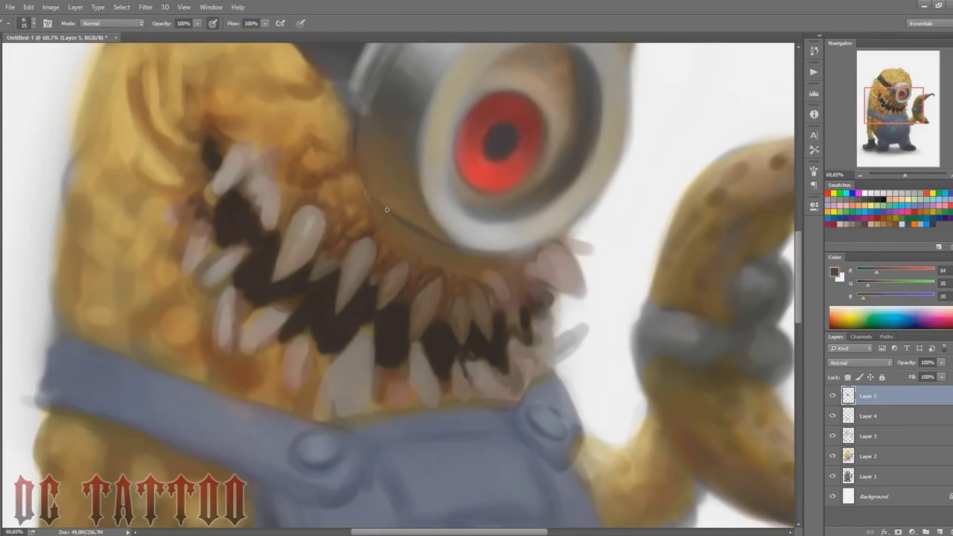
{"action": "mouse_move", "coordinate": [444, 273]}
{"action": "left_mouse_down"}
{"action": "mouse_move", "coordinate": [485, 265]}
{"action": "mouse_move", "coordinate": [447, 249]}
{"action": "mouse_move", "coordinate": [426, 265]}
{"action": "mouse_move", "coordinate": [512, 250]}
{"action": "mouse_move", "coordinate": [482, 249]}
{"action": "left_mouse_up"}
{"action": "left_click", "coordinate": [424, 235], "text": "alt"}
{"action": "left_click", "coordinate": [492, 243], "text": "alt"}
{"action": "key", "text": "]"}
{"action": "left_click", "coordinate": [481, 269], "text": "alt"}
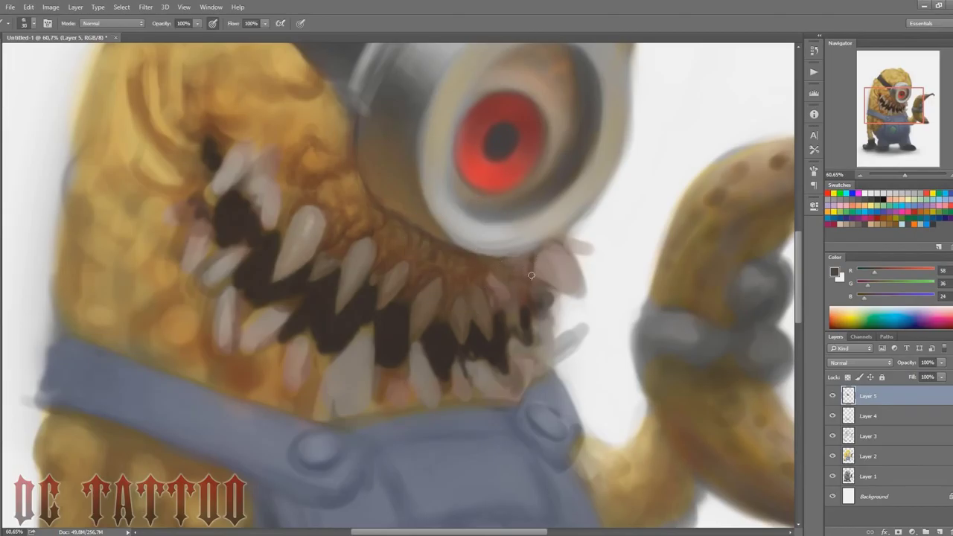
Step: Outline and shade the protruding upper teeth at the far end of the mouth with sampled dark browns and greys
{"action": "left_click", "coordinate": [481, 297], "text": "alt"}
{"action": "mouse_move", "coordinate": [539, 259]}
{"action": "left_mouse_down"}
{"action": "mouse_move", "coordinate": [572, 292]}
{"action": "mouse_move", "coordinate": [580, 288]}
{"action": "left_mouse_up"}
{"action": "left_click_drag", "start_coordinate": [565, 250], "coordinate": [581, 287]}
{"action": "left_click", "coordinate": [529, 261], "text": "alt"}
{"action": "key", "text": "]"}
{"action": "key", "text": "]"}
{"action": "key", "text": "]"}
{"action": "key", "text": "]"}
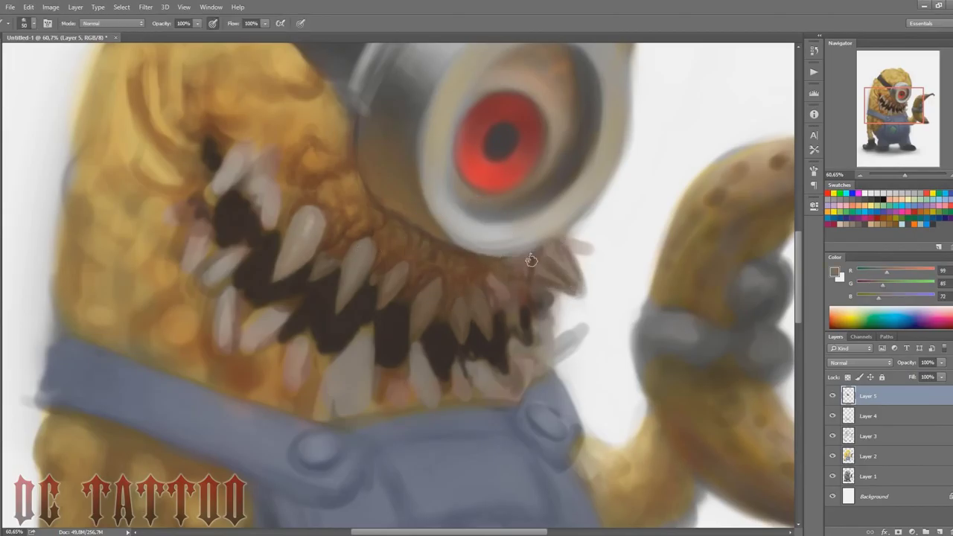
{"action": "key", "text": "["}
{"action": "mouse_move", "coordinate": [571, 239]}
{"action": "left_mouse_down"}
{"action": "mouse_move", "coordinate": [561, 211]}
{"action": "mouse_move", "coordinate": [551, 277]}
{"action": "mouse_move", "coordinate": [574, 283]}
{"action": "mouse_move", "coordinate": [569, 239]}
{"action": "left_mouse_up"}
{"action": "left_click", "coordinate": [550, 276], "text": "alt"}
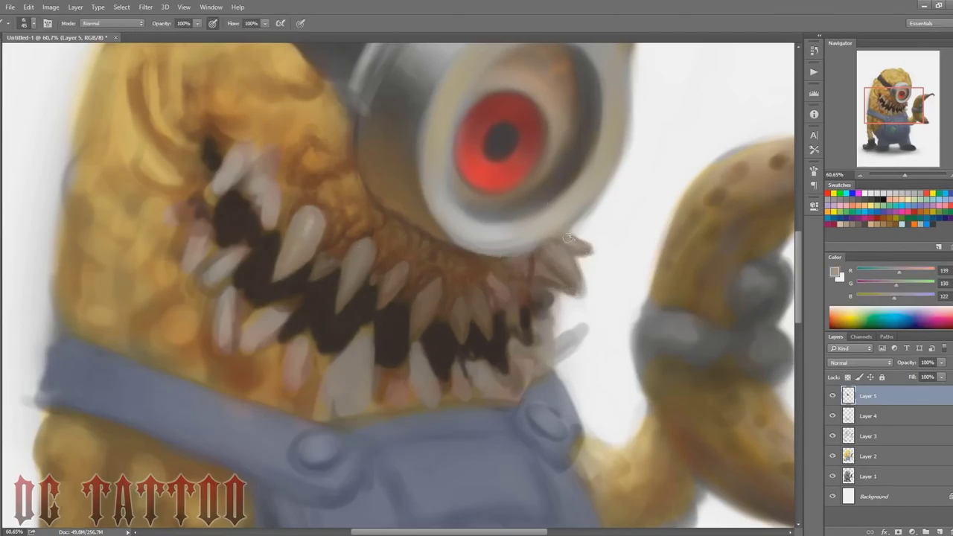
Step: Refine the shading and edges of the large upper tooth near the middle of the cheek with sampled beiges
{"action": "left_click", "coordinate": [357, 257], "text": "alt"}
{"action": "left_click_drag", "start_coordinate": [284, 260], "coordinate": [306, 247]}
{"action": "left_click", "coordinate": [292, 271], "text": "alt"}
{"action": "key", "text": "["}
{"action": "key", "text": "["}
{"action": "key", "text": "bracketright"}
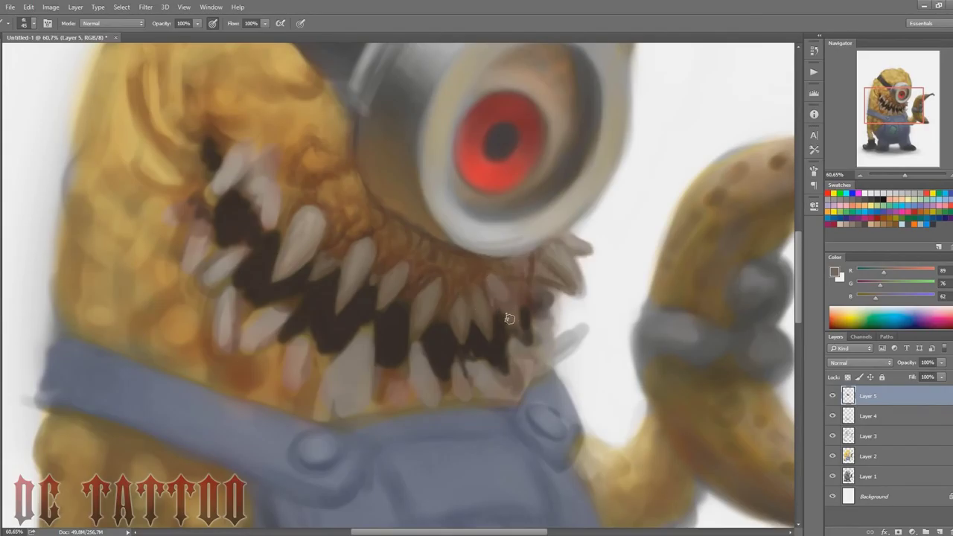
Step: Sharpen the edges of the middle upper teeth with sampled browns and a smaller brush
{"action": "key", "text": "bracketleft"}
{"action": "left_click", "coordinate": [354, 250], "text": "alt"}
{"action": "key", "text": "bracketleft"}
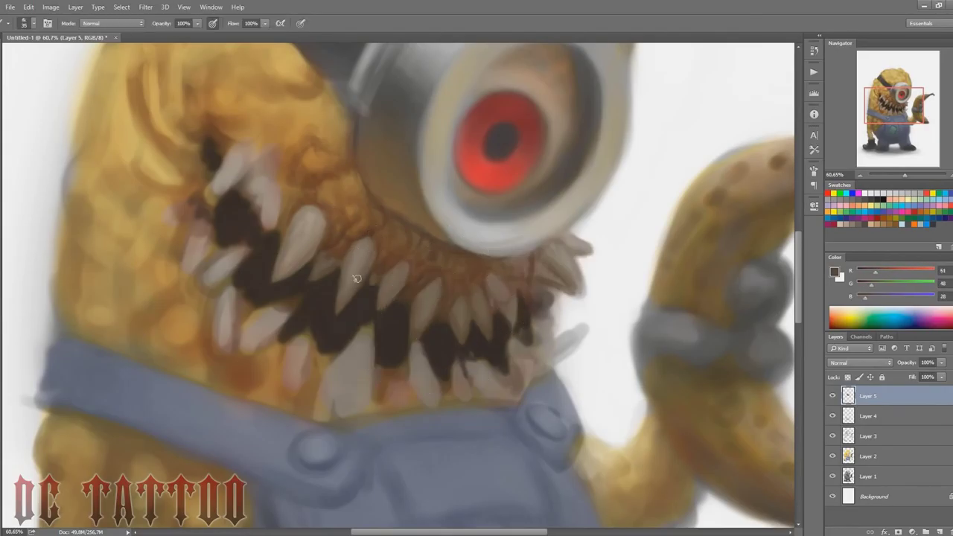
{"action": "left_click", "coordinate": [365, 265], "text": "alt"}
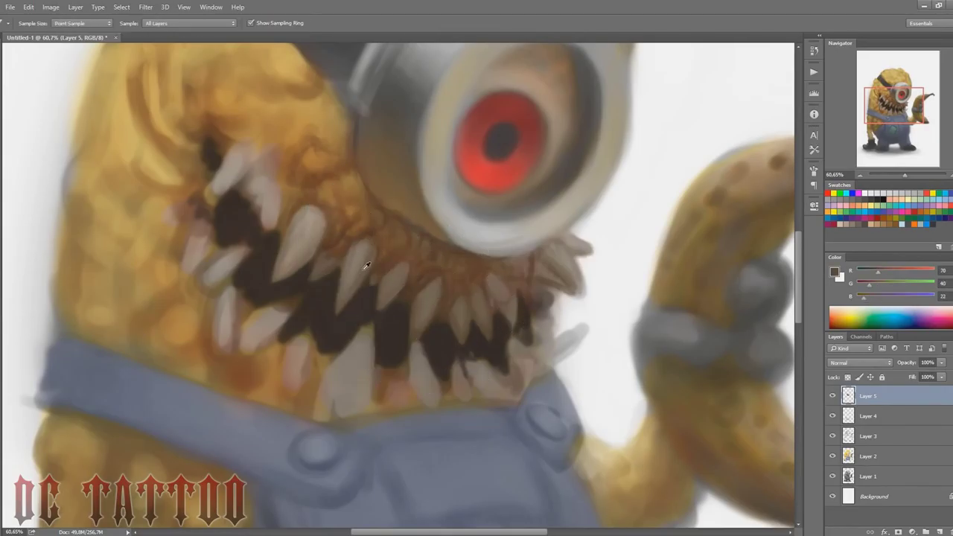
{"action": "left_click", "coordinate": [350, 249], "text": "alt"}
Step: Add bumpy skin and gum detail between the goggle and the upper teeth with sampled ochre and dark brown (53, 31, 19)
{"action": "left_click", "coordinate": [411, 255], "text": "alt"}
{"action": "key", "text": "bracketleft"}
{"action": "key", "text": "bracketleft"}
{"action": "key", "text": "bracketleft"}
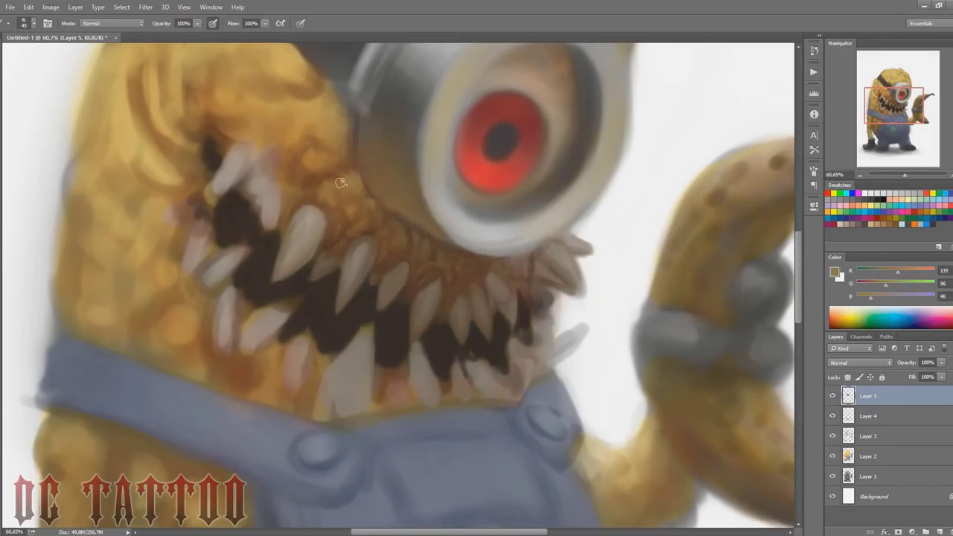
{"action": "left_click", "coordinate": [357, 234], "text": "alt"}
{"action": "left_click", "coordinate": [400, 245], "text": "alt"}
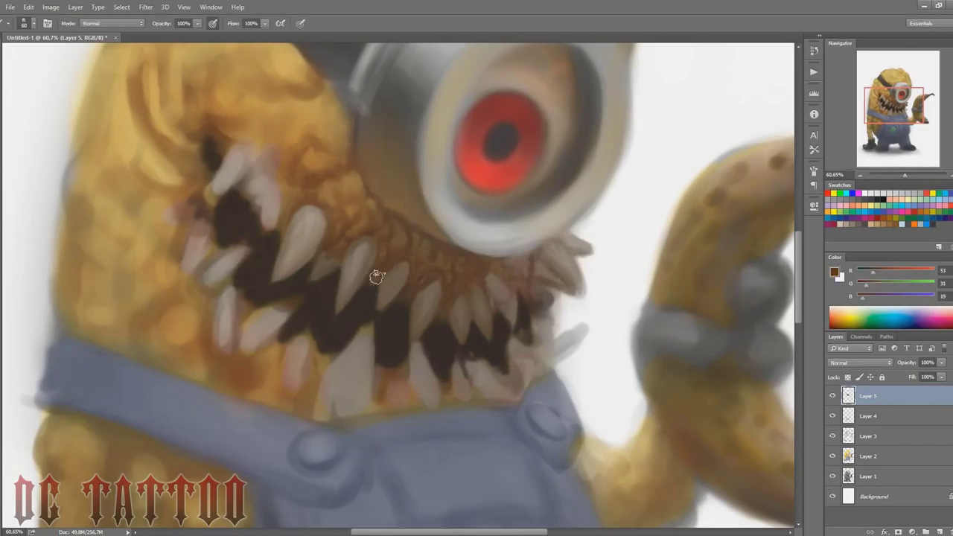
Step: Clean up the dark mouth gaps and the roots of the small upper teeth with sampled dark tones, adjusting the brush size
{"action": "left_click", "coordinate": [398, 302], "text": "alt"}
{"action": "key", "text": "bracketright"}
{"action": "left_click", "coordinate": [463, 333], "text": "alt"}
{"action": "key", "text": "bracketright"}
{"action": "key", "text": "bracketleft"}
{"action": "key", "text": "bracketleft"}
{"action": "key", "text": "bracketleft"}
{"action": "left_click", "coordinate": [454, 300], "text": "alt"}
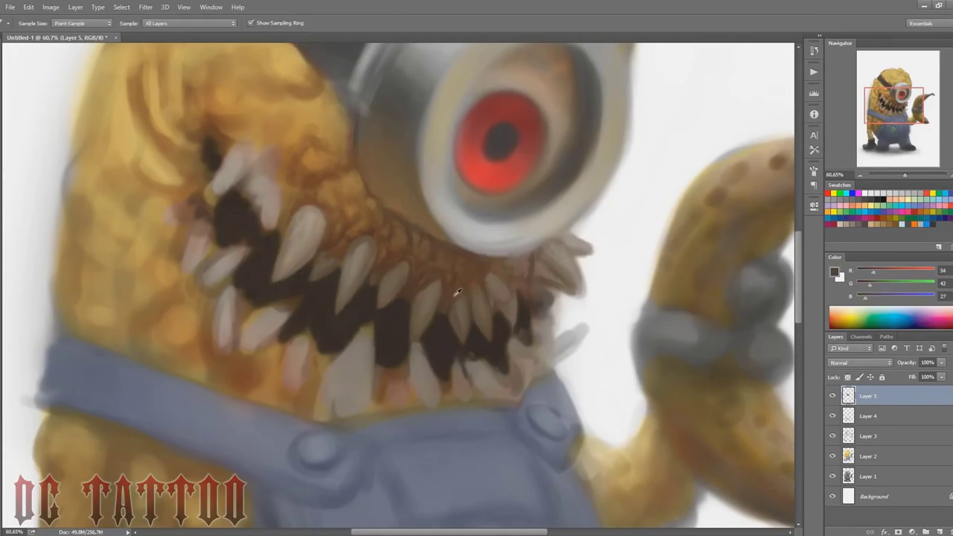
{"action": "left_click", "coordinate": [462, 288], "text": "alt"}
Step: Shade the goggle's side and define its front rim with sampled greys and dark browns
{"action": "left_click", "coordinate": [430, 203], "text": "alt"}
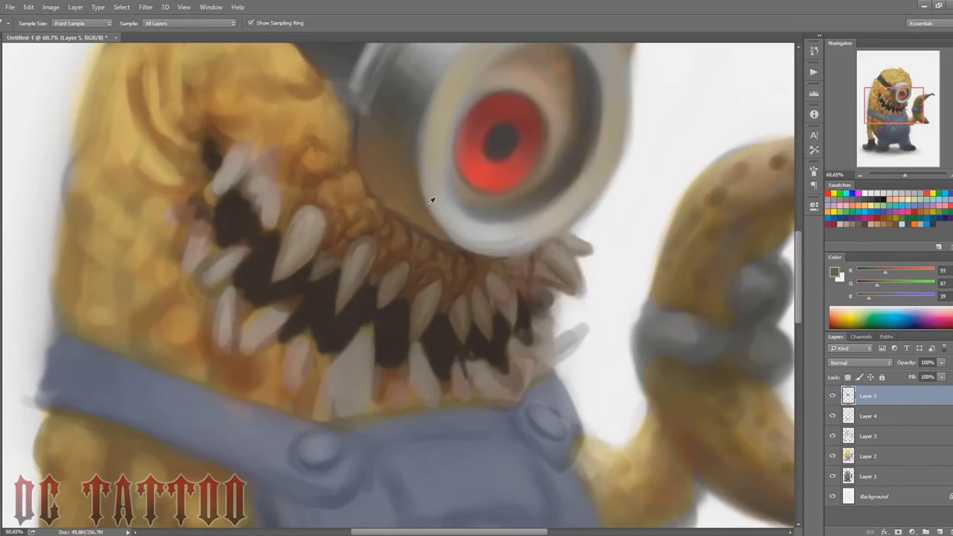
{"action": "left_click", "coordinate": [450, 237], "text": "alt"}
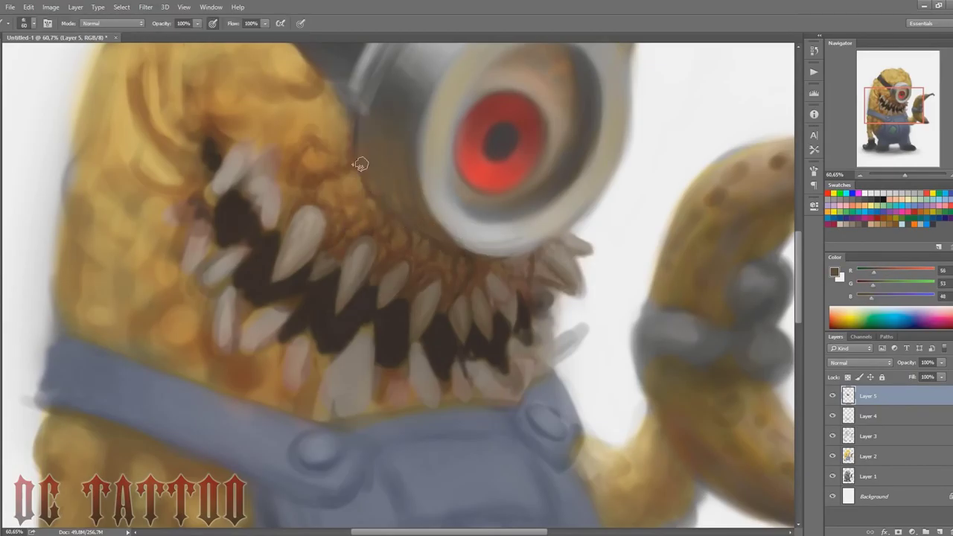
{"action": "left_click", "coordinate": [432, 202], "text": "alt"}
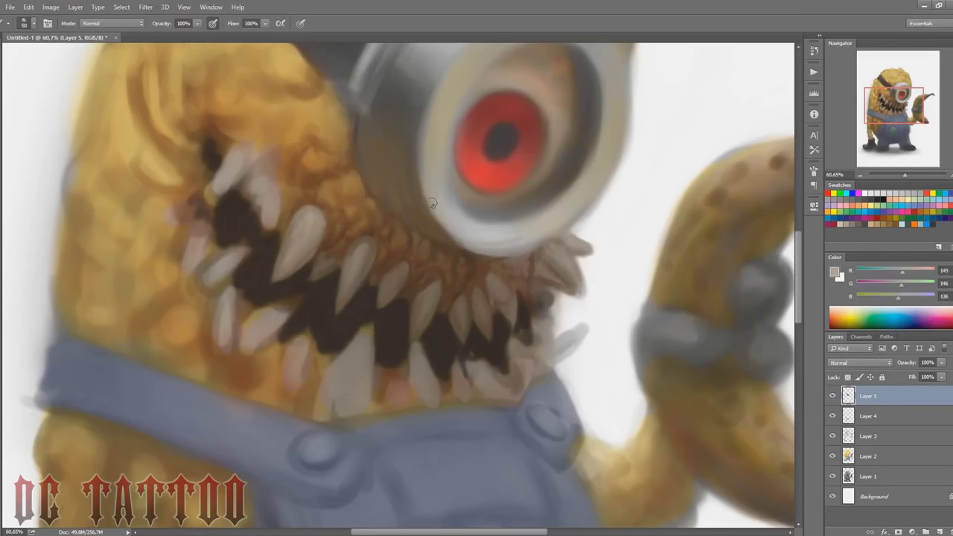
{"action": "left_click", "coordinate": [468, 249], "text": "alt"}
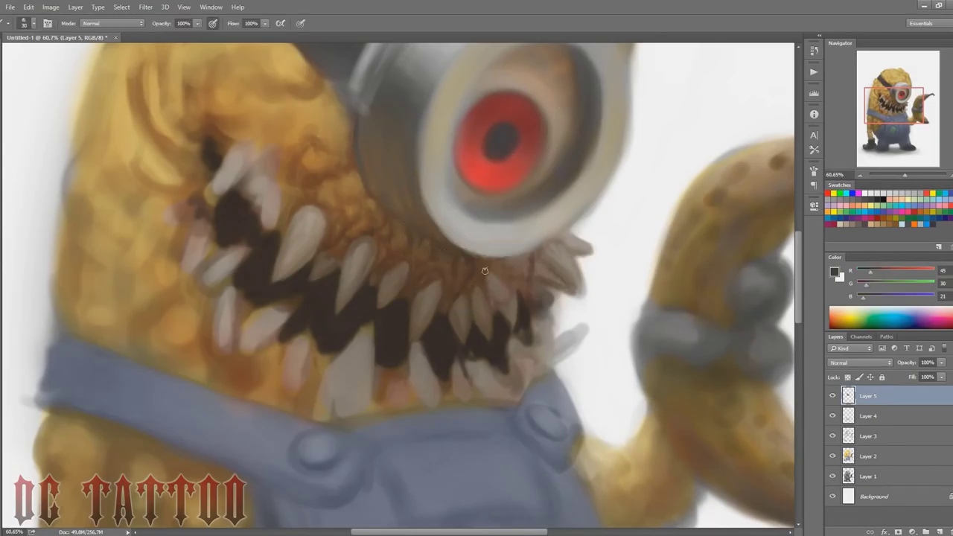
Step: Darken the gum directly under the goggle rim towards the far teeth with dark brown (64, 40, 23)
{"action": "left_click", "coordinate": [481, 256], "text": "alt"}
{"action": "key", "text": "]"}
{"action": "key", "text": "]"}
{"action": "mouse_move", "coordinate": [512, 267]}
{"action": "left_mouse_down"}
{"action": "mouse_move", "coordinate": [532, 269]}
{"action": "mouse_move", "coordinate": [547, 252]}
{"action": "left_mouse_up"}
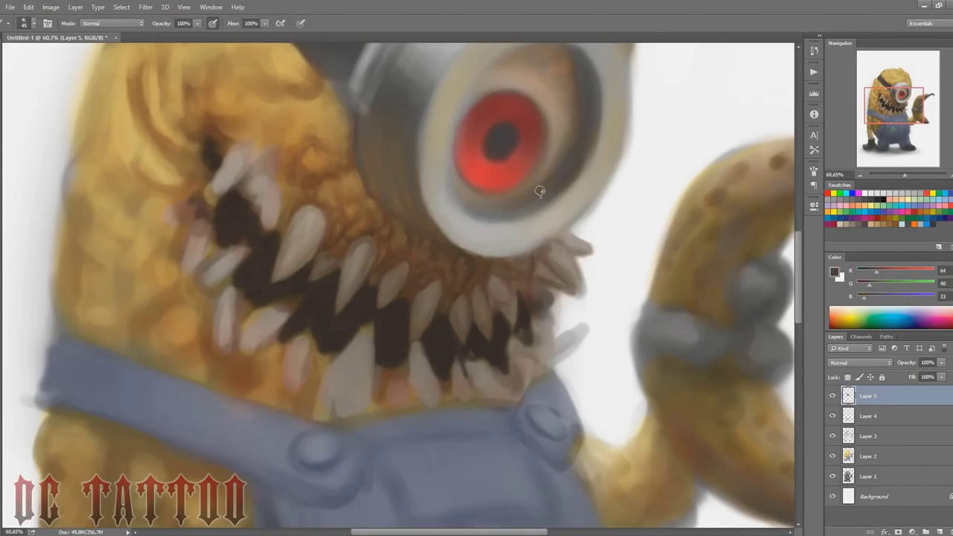
{"action": "left_click", "coordinate": [430, 280], "text": "alt"}
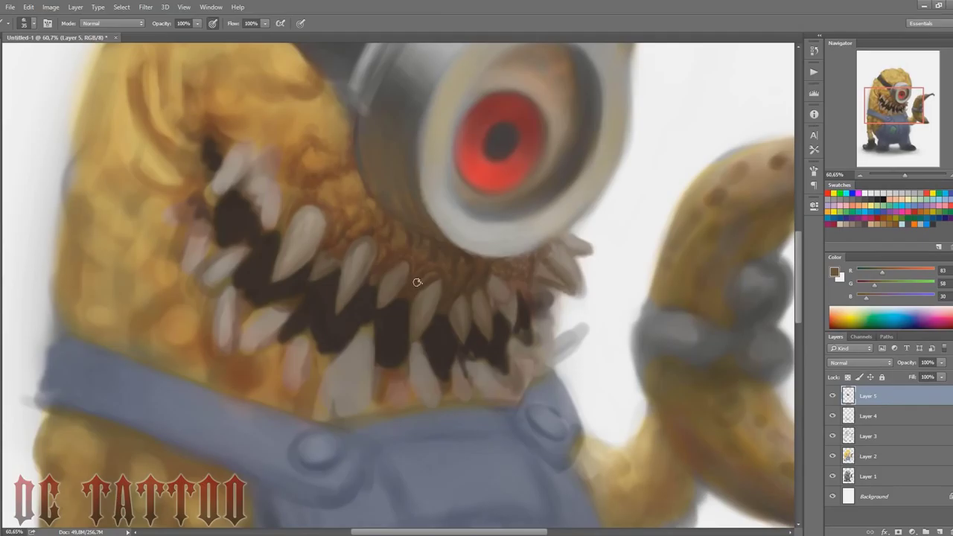
Step: Blend warm brown over the gum area above the upper teeth with a sampled skin tone and a much larger brush
{"action": "left_click", "coordinate": [328, 241], "text": "alt"}
{"action": "key", "text": "]"}
{"action": "key", "text": "]"}
{"action": "key", "text": "]"}
{"action": "key", "text": "]"}
{"action": "key", "text": "]"}
{"action": "key", "text": "]"}
{"action": "key", "text": "]"}
{"action": "key", "text": "]"}
{"action": "key", "text": "]"}
{"action": "key", "text": "]"}
{"action": "key", "text": "]"}
{"action": "key", "text": "]"}
{"action": "key", "text": "bracketleft"}
{"action": "key", "text": "bracketleft"}
Step: Smooth the goggle's front rim with sampled greys, enlarging the brush to 200 and reducing it again
{"action": "left_click", "coordinate": [479, 253], "text": "alt"}
{"action": "left_click", "coordinate": [547, 248], "text": "alt"}
{"action": "key", "text": "bracketright"}
{"action": "key", "text": "bracketright"}
{"action": "key", "text": "bracketright"}
{"action": "key", "text": "bracketright"}
{"action": "key", "text": "bracketright"}
{"action": "key", "text": "bracketright"}
{"action": "key", "text": "bracketright"}
{"action": "key", "text": "bracketright"}
{"action": "key", "text": "bracketright"}
{"action": "key", "text": "bracketright"}
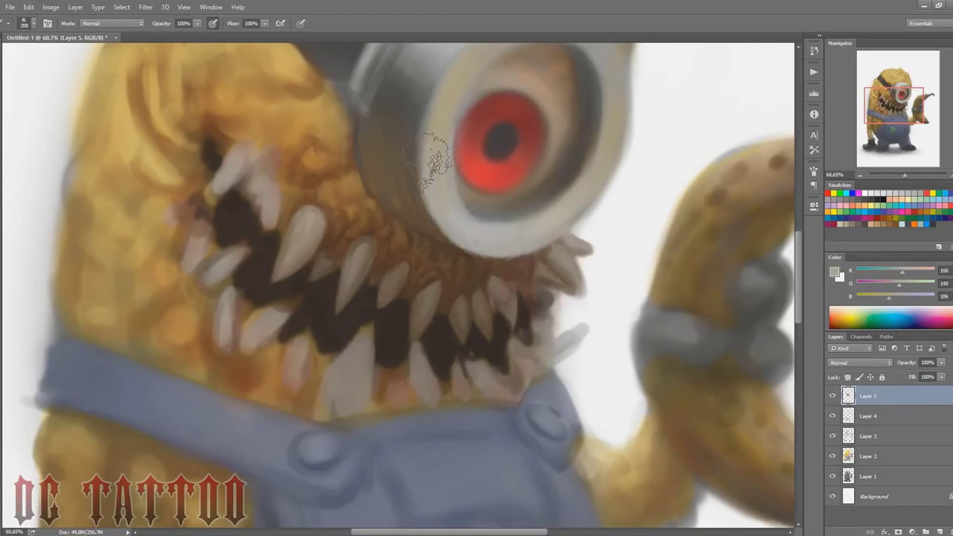
{"action": "key", "text": "bracketleft"}
{"action": "key", "text": "bracketleft"}
{"action": "key", "text": "bracketleft"}
{"action": "key", "text": "bracketleft"}
{"action": "key", "text": "bracketleft"}
{"action": "key", "text": "bracketleft"}
{"action": "key", "text": "bracketleft"}
Step: Paint the head's skin beside the goggle's far side with a sampled ochre and a 125 brush
{"action": "left_click_drag", "start_coordinate": [485, 147], "coordinate": [456, 257]}
{"action": "left_click", "coordinate": [554, 92], "text": "alt"}
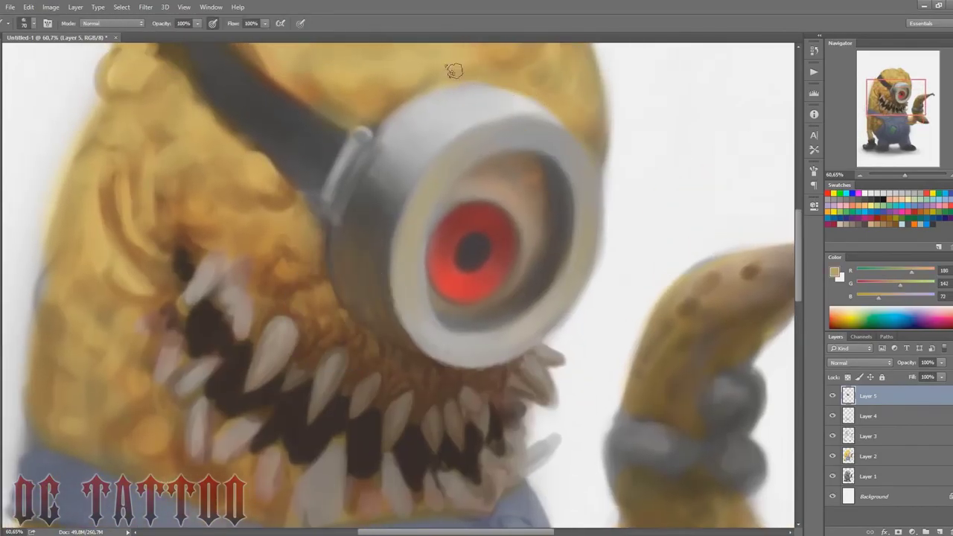
{"action": "left_click", "coordinate": [533, 58], "text": "alt"}
{"action": "key", "text": "bracketright"}
{"action": "key", "text": "bracketright"}
{"action": "key", "text": "bracketright"}
{"action": "key", "text": "bracketright"}
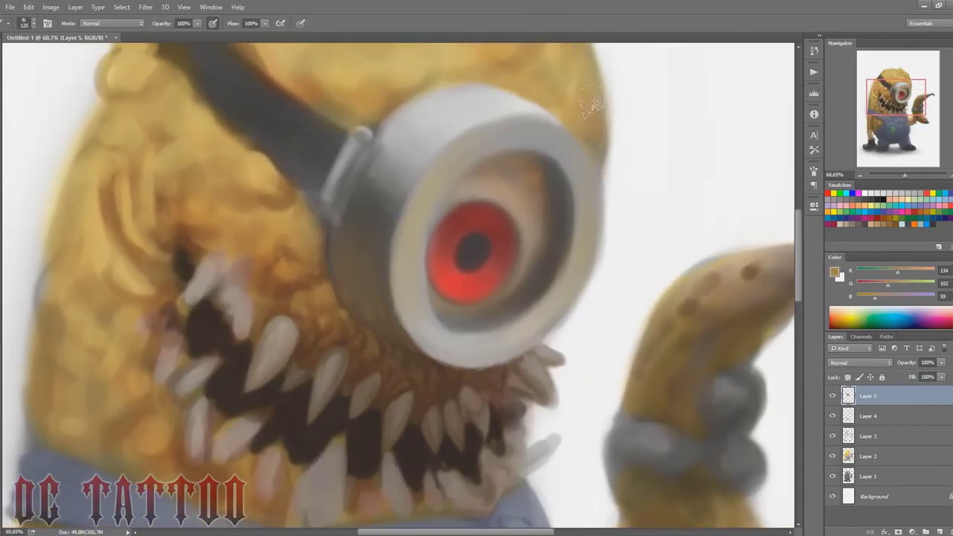
{"action": "left_click_drag", "start_coordinate": [592, 102], "coordinate": [580, 74]}
Step: Refine the upper teeth and dark gap near the mouth's inner corner with sampled tones and a finer brush
{"action": "key", "text": "bracketleft"}
{"action": "key", "text": "bracketleft"}
{"action": "key", "text": "bracketleft"}
{"action": "key", "text": "bracketleft"}
{"action": "key", "text": "bracketleft"}
{"action": "key", "text": "bracketleft"}
{"action": "left_click", "coordinate": [244, 344], "text": "alt"}
{"action": "left_click", "coordinate": [248, 332], "text": "alt"}
{"action": "mouse_move", "coordinate": [237, 304]}
{"action": "left_mouse_down"}
{"action": "mouse_move", "coordinate": [235, 340]}
{"action": "mouse_move", "coordinate": [242, 304]}
{"action": "left_mouse_up"}
{"action": "mouse_move", "coordinate": [214, 313]}
{"action": "left_mouse_down"}
{"action": "mouse_move", "coordinate": [185, 293]}
{"action": "mouse_move", "coordinate": [215, 257]}
{"action": "mouse_move", "coordinate": [181, 315]}
{"action": "mouse_move", "coordinate": [194, 296]}
{"action": "left_mouse_up"}
{"action": "left_click", "coordinate": [281, 330], "text": "alt"}
Step: Repaint the large tooth at the mouth's corner as a solid pointed fang with dark outlines and sampled beige shading
{"action": "key", "text": "bracketleft"}
{"action": "key", "text": "bracketleft"}
{"action": "left_click_drag", "start_coordinate": [210, 265], "coordinate": [181, 313]}
{"action": "left_click", "coordinate": [183, 309], "text": "alt"}
{"action": "left_click", "coordinate": [198, 301], "text": "alt"}
{"action": "key", "text": "bracketleft"}
{"action": "left_click", "coordinate": [213, 277], "text": "alt"}
{"action": "mouse_move", "coordinate": [214, 274]}
{"action": "left_mouse_down"}
{"action": "mouse_move", "coordinate": [184, 303]}
{"action": "mouse_move", "coordinate": [211, 253]}
{"action": "mouse_move", "coordinate": [228, 253]}
{"action": "mouse_move", "coordinate": [181, 205]}
{"action": "mouse_move", "coordinate": [180, 216]}
{"action": "left_mouse_up"}
{"action": "left_click", "coordinate": [195, 289], "text": "alt"}
{"action": "left_click", "coordinate": [195, 252], "text": "alt"}
Step: Paint a dark brown (73, 42, 20) crease rising from the mouth's corner into the cheek skin
{"action": "key", "text": "bracketright"}
{"action": "left_click", "coordinate": [216, 237], "text": "alt"}
{"action": "left_click", "coordinate": [183, 259], "text": "alt"}
{"action": "left_click", "coordinate": [182, 197], "text": "alt"}
{"action": "key", "text": "bracketright"}
{"action": "key", "text": "bracketright"}
{"action": "key", "text": "bracketright"}
{"action": "left_click", "coordinate": [189, 249], "text": "alt"}
{"action": "left_click_drag", "start_coordinate": [179, 175], "coordinate": [180, 200]}
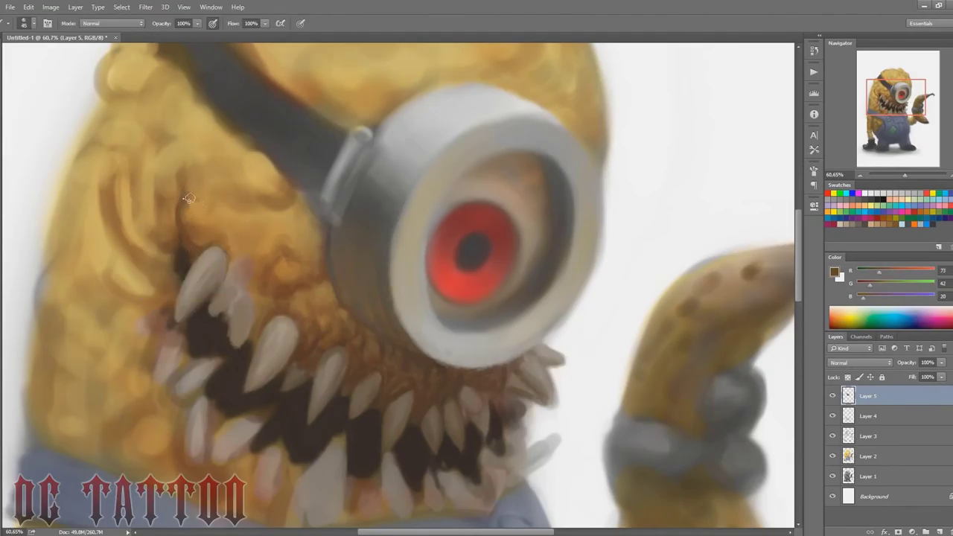
{"action": "left_click", "coordinate": [217, 235], "text": "alt"}
Step: Outline the narrow tooth beside the mouth-corner fang with sampled dark browns and a fine brush
{"action": "key", "text": "bracketleft"}
{"action": "key", "text": "bracketleft"}
{"action": "left_click", "coordinate": [192, 316], "text": "alt"}
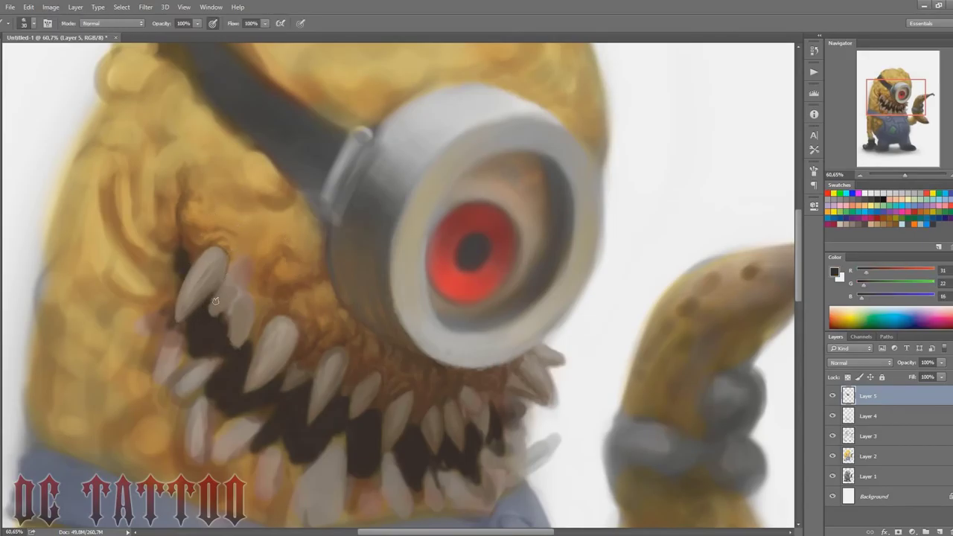
{"action": "left_click", "coordinate": [222, 332], "text": "alt"}
{"action": "key", "text": "bracketright"}
{"action": "key", "text": "bracketright"}
{"action": "left_click", "coordinate": [881, 273]}
{"action": "key", "text": "bracketleft"}
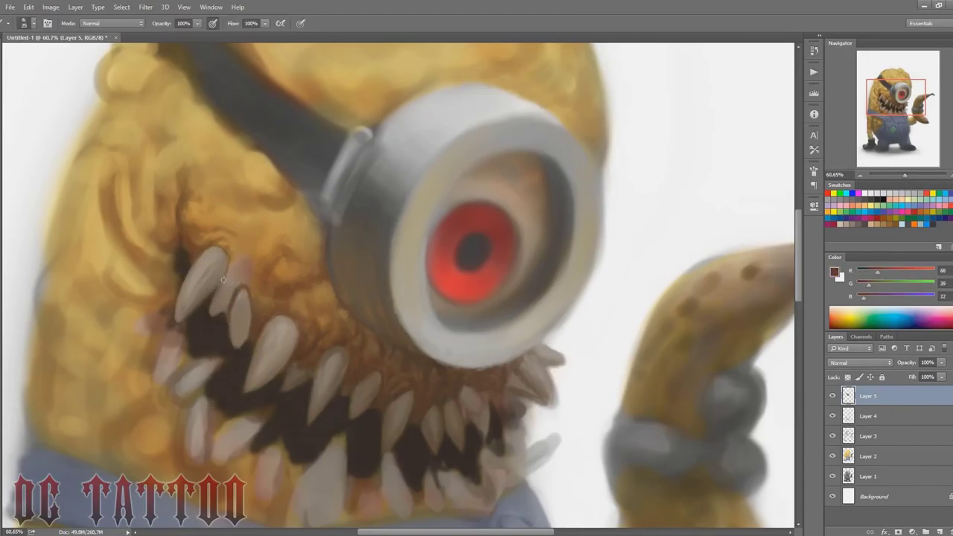
Step: Replace the pinkish patch above the two small teeth with brown wrinkled gum and reshape the smaller tooth
{"action": "left_click", "coordinate": [226, 275], "text": "alt"}
{"action": "key", "text": "bracketright"}
{"action": "key", "text": "bracketright"}
{"action": "left_click", "coordinate": [225, 280], "text": "alt"}
{"action": "key", "text": "bracketright"}
{"action": "key", "text": "bracketright"}
{"action": "key", "text": "bracketleft"}
{"action": "key", "text": "bracketleft"}
Step: Paint sampled ochre (175, 126, 56) over the cheek beside the goggle and darken its edge under the strap with brown
{"action": "left_click", "coordinate": [233, 221], "text": "alt"}
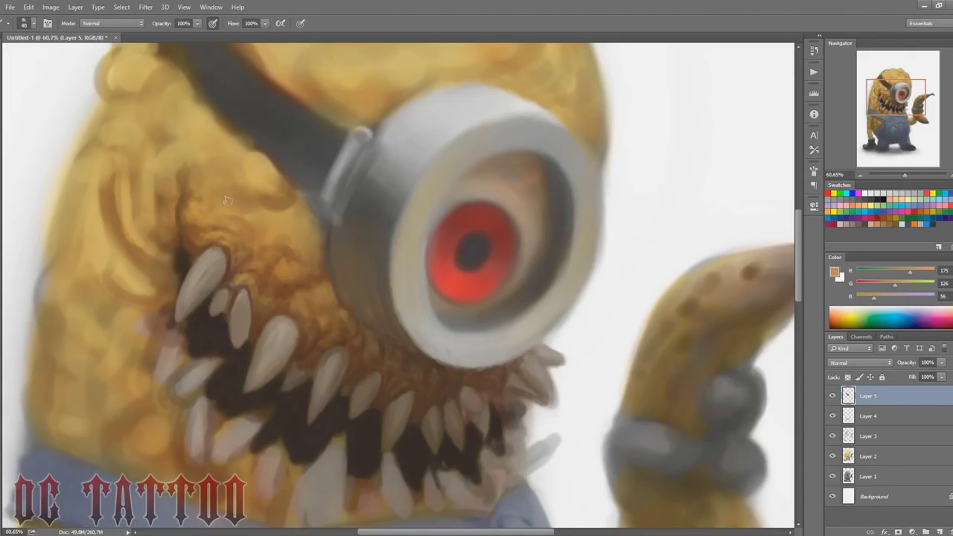
{"action": "left_click_drag", "start_coordinate": [260, 212], "coordinate": [287, 210]}
{"action": "left_click", "coordinate": [308, 205], "text": "alt"}
{"action": "key", "text": "bracketleft"}
{"action": "key", "text": "bracketleft"}
{"action": "key", "text": "bracketleft"}
{"action": "left_click", "coordinate": [302, 194], "text": "alt"}
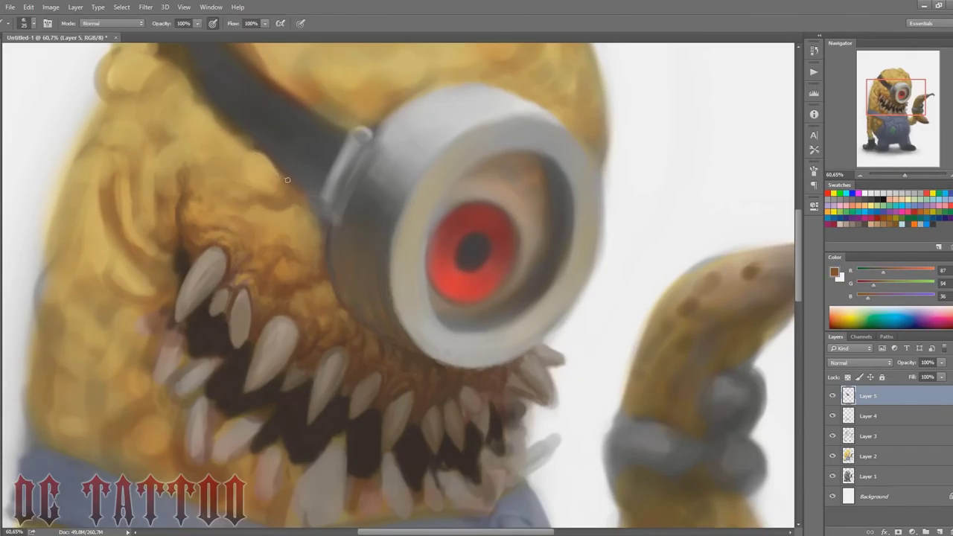
Step: Model the cheek folds below the goggle strap with sampled browns and ochre, using larger brushes
{"action": "left_click", "coordinate": [298, 230], "text": "alt"}
{"action": "key", "text": "bracketright"}
{"action": "key", "text": "bracketright"}
{"action": "key", "text": "bracketright"}
{"action": "key", "text": "bracketright"}
{"action": "key", "text": "bracketright"}
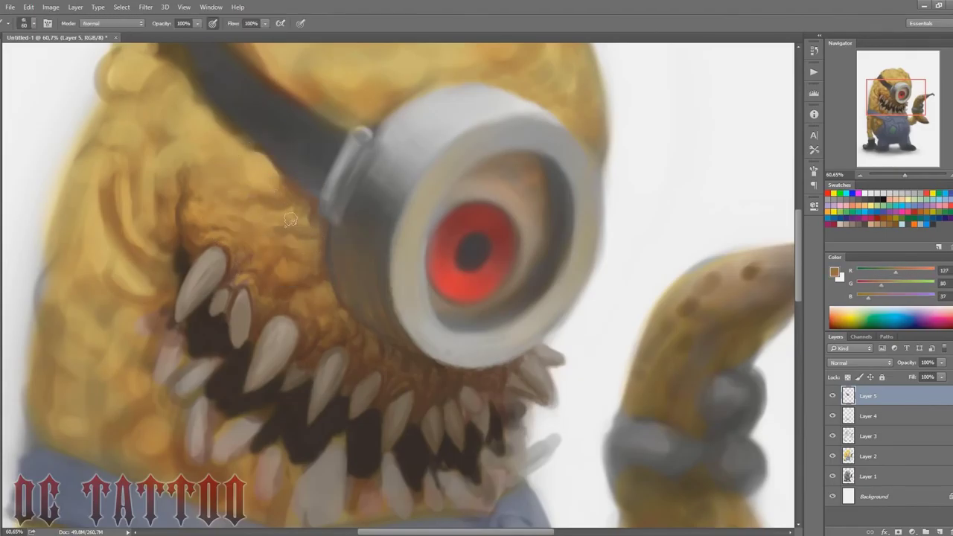
{"action": "key", "text": "bracketright"}
{"action": "key", "text": "bracketright"}
{"action": "key", "text": "bracketright"}
{"action": "left_click", "coordinate": [274, 212], "text": "alt"}
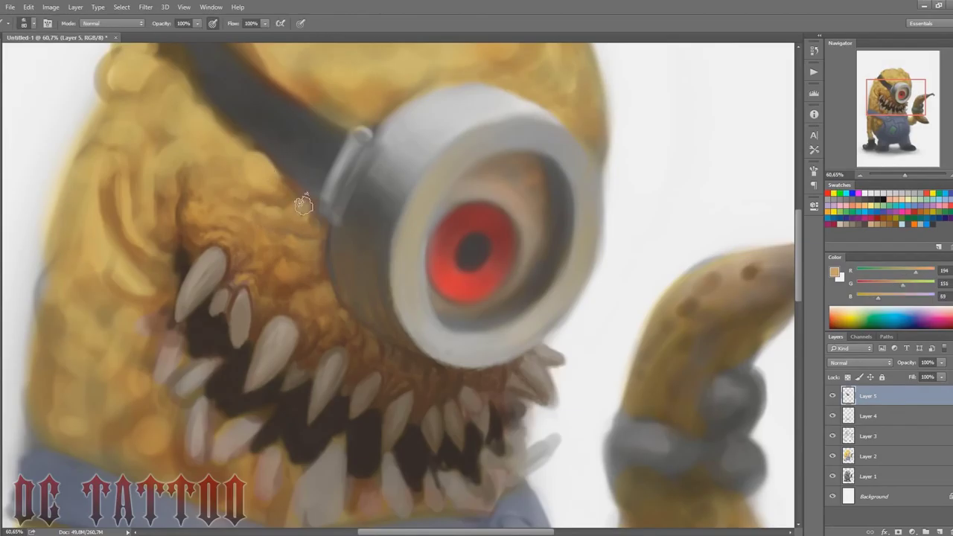
Step: Shade the smallest tooth beside the corner fang with sampled brown-grey tones and darken the gum around it
{"action": "key", "text": "bracketleft"}
{"action": "key", "text": "bracketleft"}
{"action": "key", "text": "bracketleft"}
{"action": "key", "text": "bracketleft"}
{"action": "key", "text": "bracketleft"}
{"action": "key", "text": "bracketleft"}
{"action": "key", "text": "bracketleft"}
{"action": "key", "text": "bracketleft"}
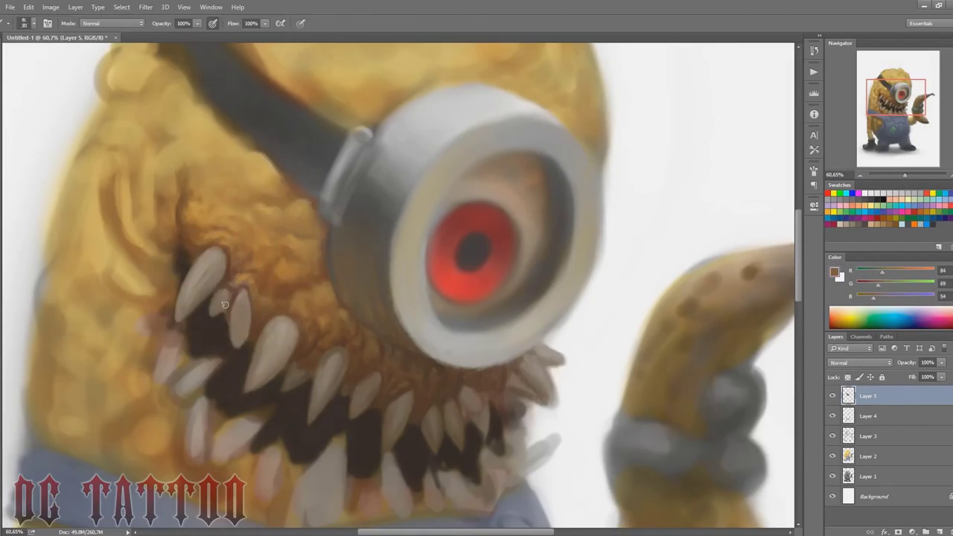
{"action": "left_click", "coordinate": [208, 316], "text": "alt"}
{"action": "left_click", "coordinate": [215, 311], "text": "alt"}
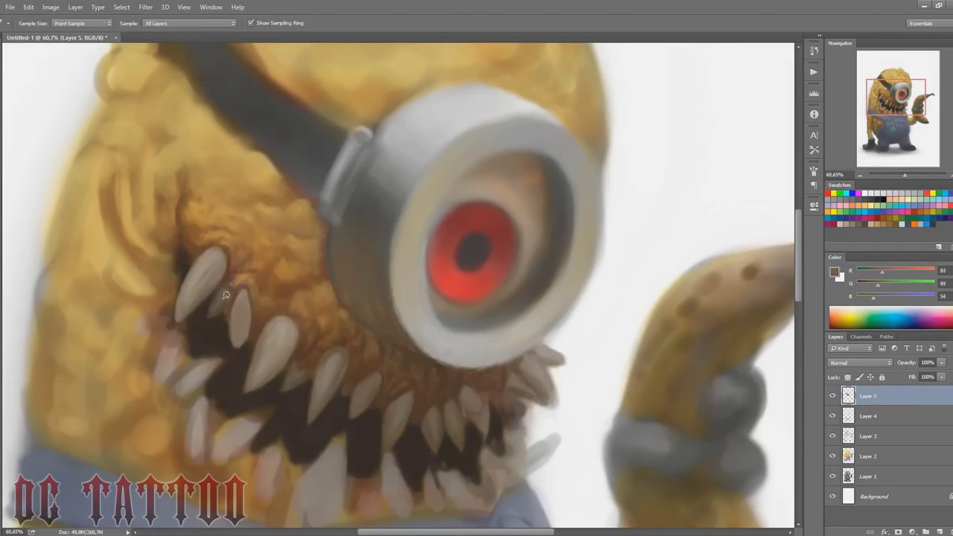
{"action": "left_click", "coordinate": [212, 311], "text": "alt"}
{"action": "left_click", "coordinate": [218, 293], "text": "alt"}
{"action": "left_click", "coordinate": [239, 278], "text": "alt"}
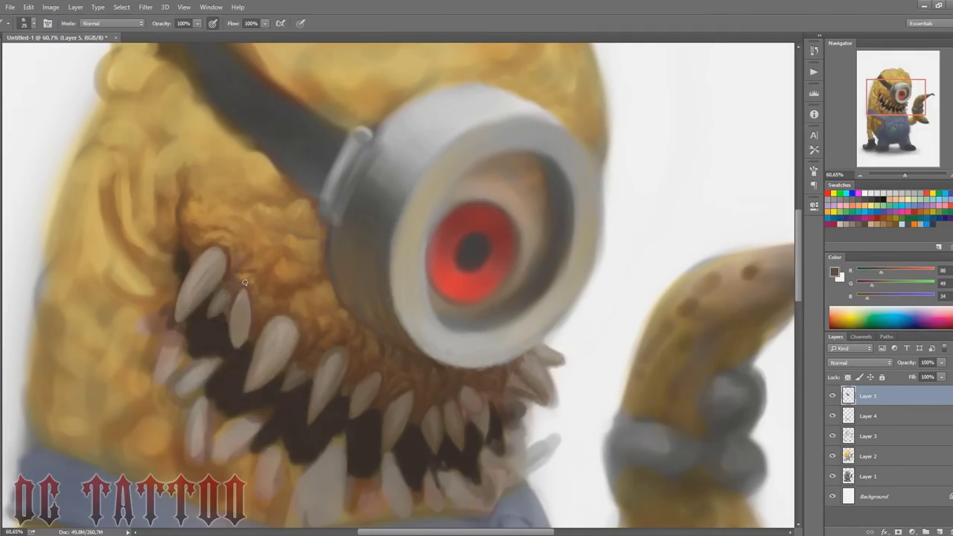
Step: Shade the narrow tooth beside it with sampled grey-brown and a lighter beige (141, 123, 105), finishing with a 50 brush
{"action": "left_click", "coordinate": [228, 302], "text": "alt"}
{"action": "key", "text": "bracketright"}
{"action": "left_click_drag", "start_coordinate": [241, 291], "coordinate": [237, 342]}
{"action": "left_click", "coordinate": [238, 317], "text": "alt"}
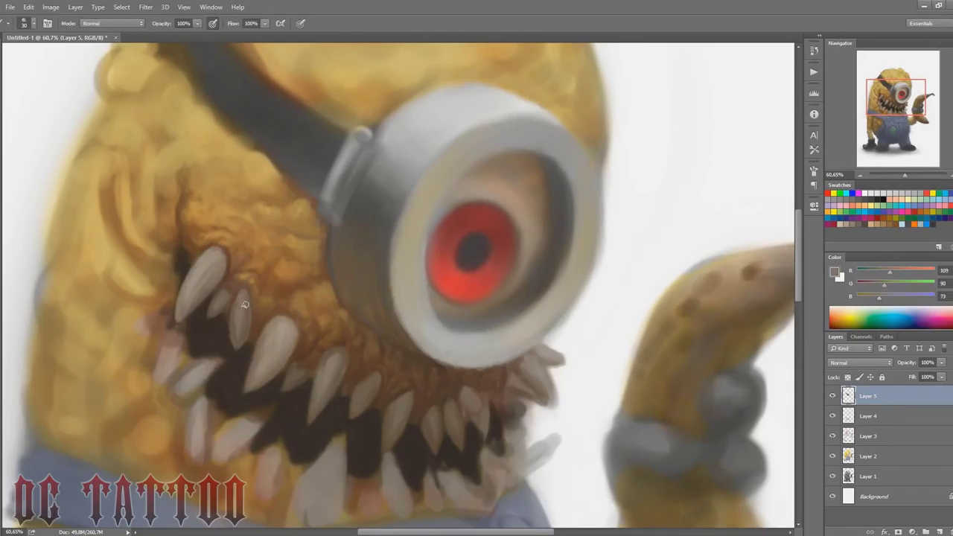
{"action": "left_click", "coordinate": [245, 305], "text": "alt"}
{"action": "left_click", "coordinate": [244, 310], "text": "alt"}
{"action": "key", "text": "bracketright"}
{"action": "key", "text": "bracketright"}
{"action": "key", "text": "bracketright"}
{"action": "key", "text": "bracketright"}
{"action": "left_click_drag", "start_coordinate": [240, 312], "coordinate": [236, 339]}
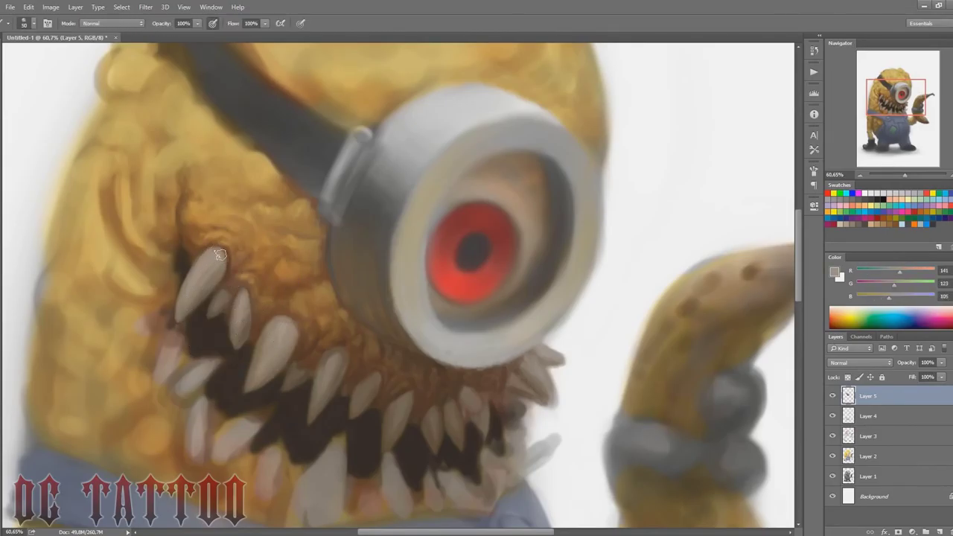
Step: Darken the gum around the roots of the middle upper teeth with sampled dark browns and a fine brush
{"action": "left_click", "coordinate": [323, 343], "text": "alt"}
{"action": "key", "text": "bracketleft"}
{"action": "key", "text": "bracketleft"}
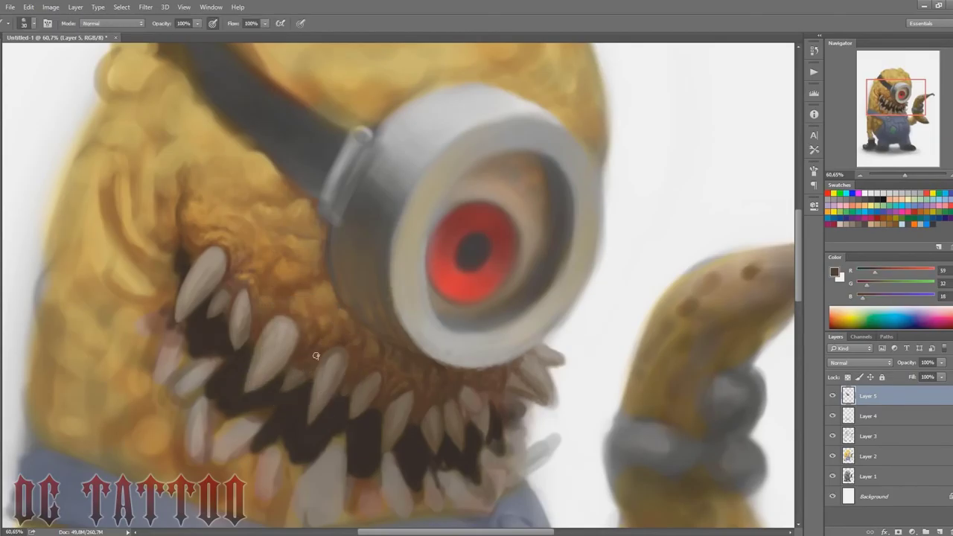
{"action": "key", "text": "bracketleft"}
{"action": "left_click", "coordinate": [332, 286], "text": "alt"}
{"action": "key", "text": "bracketleft"}
{"action": "key", "text": "bracketleft"}
{"action": "key", "text": "bracketleft"}
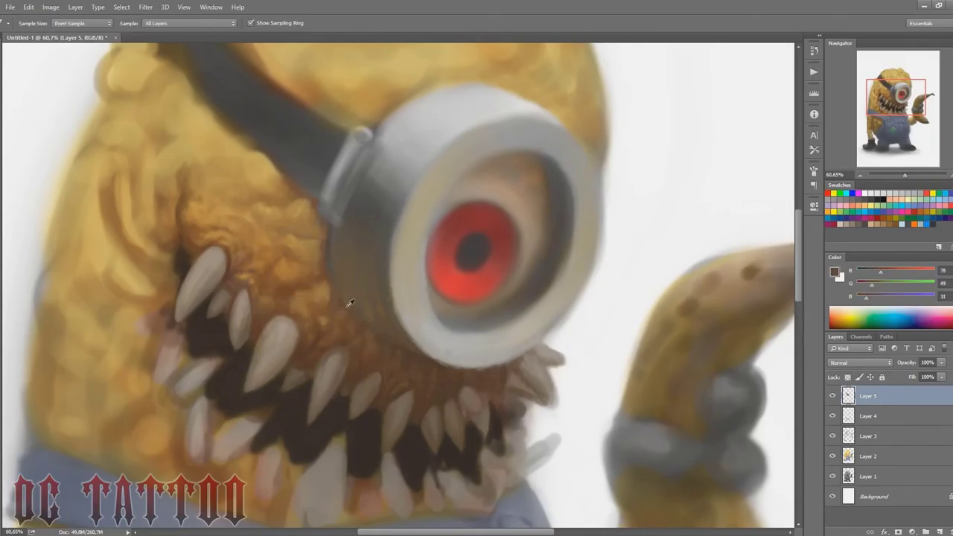
Step: Touch up the cheek skin beside the goggle with sampled tones and flip the canvas horizontally
{"action": "left_click", "coordinate": [321, 295], "text": "alt"}
{"action": "left_click", "coordinate": [263, 255], "text": "alt"}
{"action": "key", "text": "bracketleft"}
{"action": "key", "text": "ctrl+shift+h"}
{"action": "left_click", "coordinate": [592, 175], "text": "alt"}
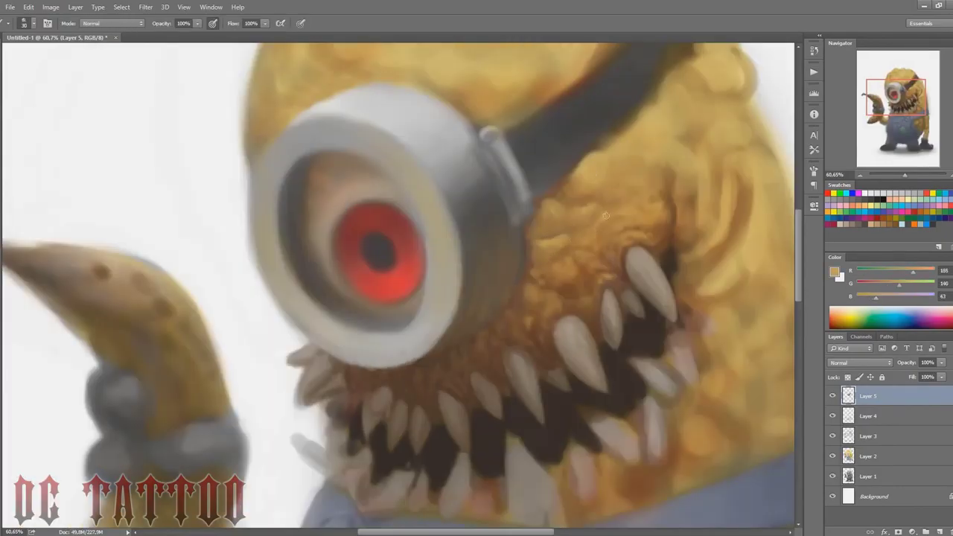
Step: Paint brown wrinkles across the upper cheek, from above the mouth's corner toward the goggle strap
{"action": "left_click", "coordinate": [666, 233], "text": "alt"}
{"action": "key", "text": "bracketright"}
{"action": "left_click_drag", "start_coordinate": [656, 226], "coordinate": [642, 219]}
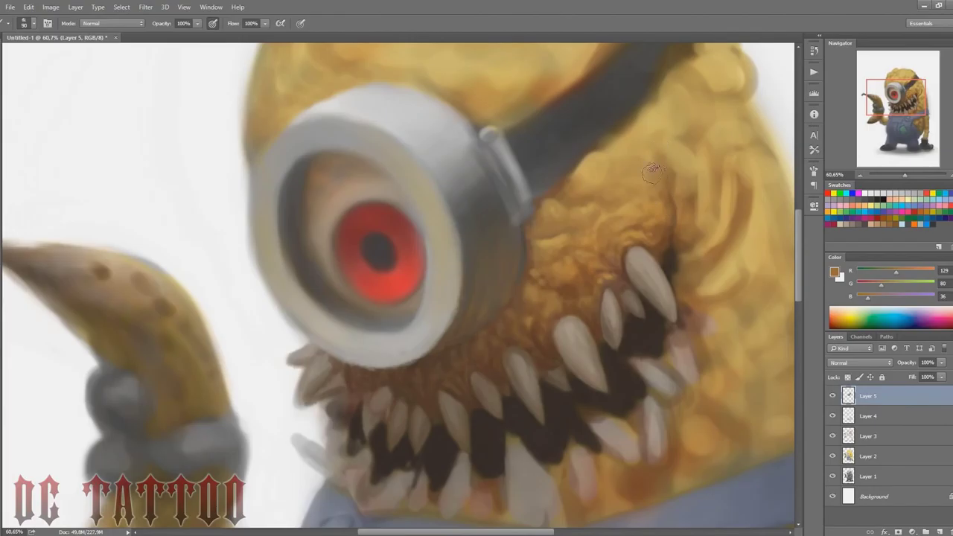
{"action": "left_click", "coordinate": [678, 193], "text": "alt"}
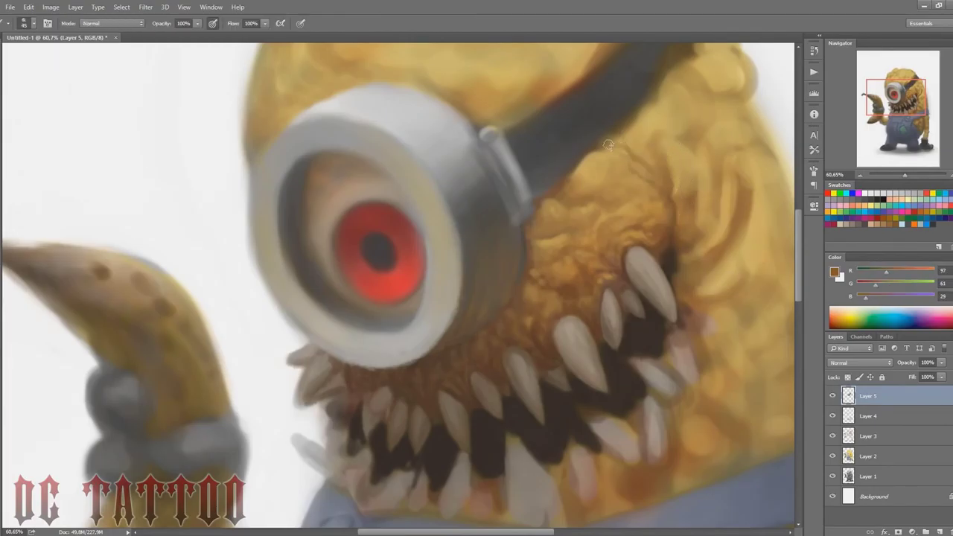
Step: Paint dark brown (86, 49, 24) folds curving outward from the mouth's corner into the outer cheek
{"action": "left_click", "coordinate": [676, 251], "text": "alt"}
{"action": "key", "text": "bracketleft"}
{"action": "left_click", "coordinate": [704, 240], "text": "alt"}
{"action": "key", "text": "bracketleft"}
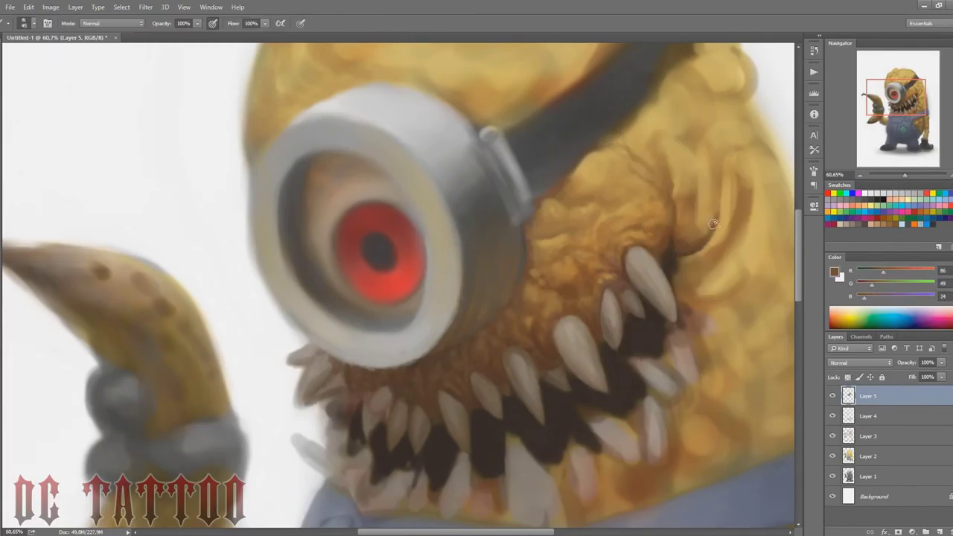
{"action": "left_click_drag", "start_coordinate": [683, 227], "coordinate": [675, 176]}
{"action": "left_click", "coordinate": [679, 179], "text": "alt"}
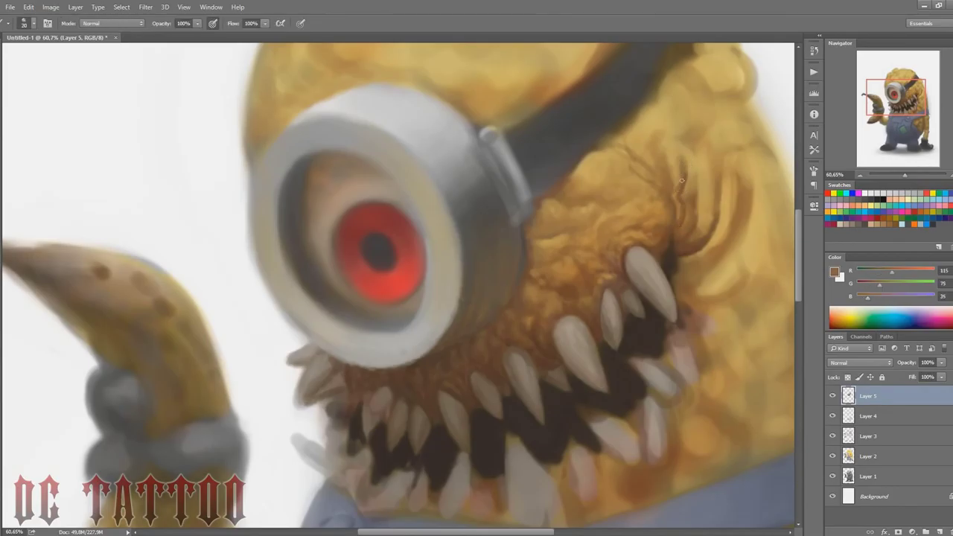
Step: Refine the vertical creases above the mouth's corner with sampled browns, alternating broad and fine brushes
{"action": "left_click", "coordinate": [682, 165], "text": "alt"}
{"action": "key", "text": "bracketright"}
{"action": "key", "text": "bracketright"}
{"action": "key", "text": "bracketright"}
{"action": "key", "text": "bracketright"}
{"action": "key", "text": "bracketright"}
{"action": "key", "text": "bracketright"}
{"action": "key", "text": "bracketright"}
{"action": "left_click", "coordinate": [681, 172], "text": "alt"}
{"action": "key", "text": "bracketleft"}
{"action": "key", "text": "bracketleft"}
{"action": "key", "text": "bracketleft"}
{"action": "key", "text": "bracketleft"}
{"action": "key", "text": "bracketleft"}
{"action": "key", "text": "bracketleft"}
{"action": "left_click", "coordinate": [684, 214], "text": "alt"}
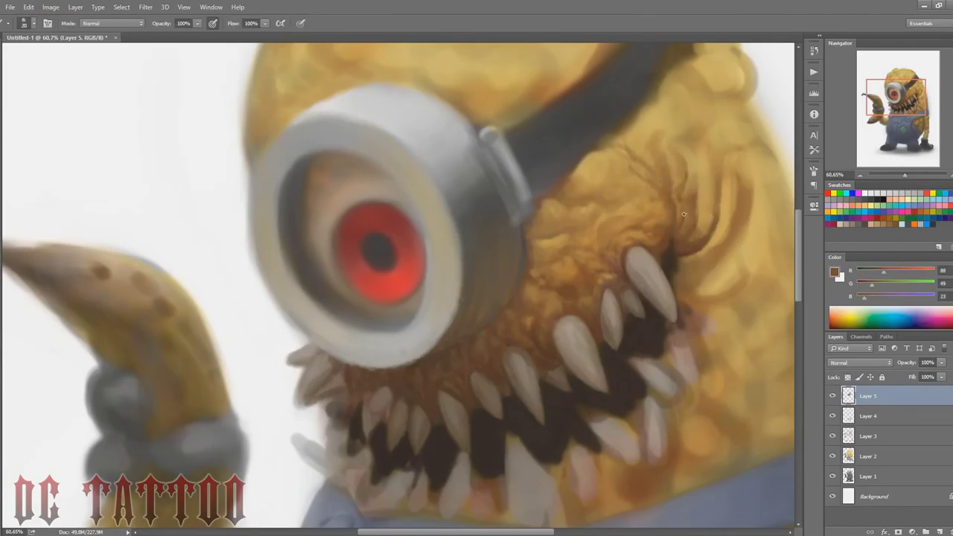
Step: Add ochre highlights between the creases and blend the outer cheek folds with sampled skin tones
{"action": "left_click", "coordinate": [641, 169], "text": "alt"}
{"action": "key", "text": "bracketleft"}
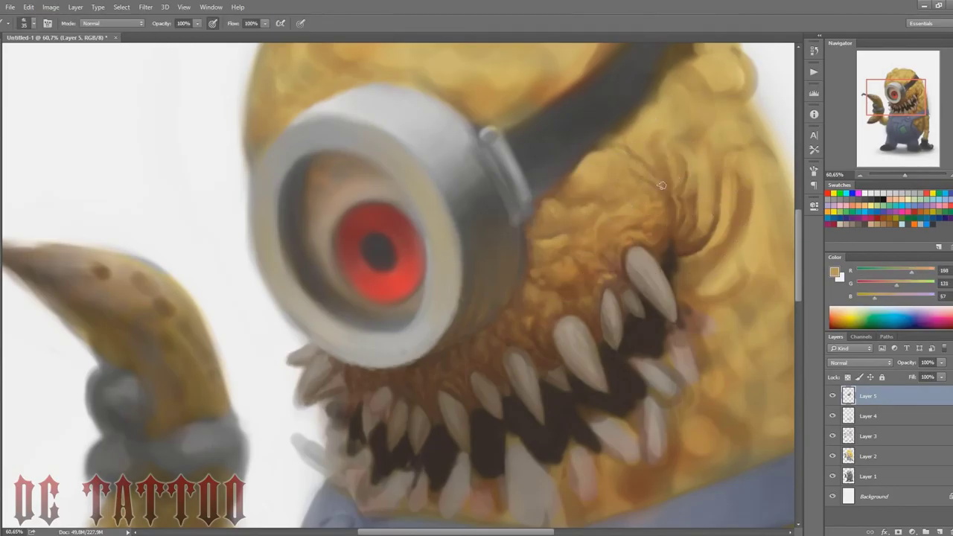
{"action": "left_click", "coordinate": [704, 229], "text": "alt"}
{"action": "mouse_move", "coordinate": [698, 231]}
{"action": "left_mouse_down"}
{"action": "mouse_move", "coordinate": [716, 201]}
{"action": "mouse_move", "coordinate": [708, 175]}
{"action": "mouse_move", "coordinate": [700, 223]}
{"action": "left_mouse_up"}
{"action": "left_click", "coordinate": [708, 215], "text": "alt"}
{"action": "key", "text": "bracketright"}
{"action": "left_click", "coordinate": [697, 144], "text": "alt"}
{"action": "key", "text": "bracketright"}
{"action": "key", "text": "bracketright"}
{"action": "key", "text": "bracketright"}
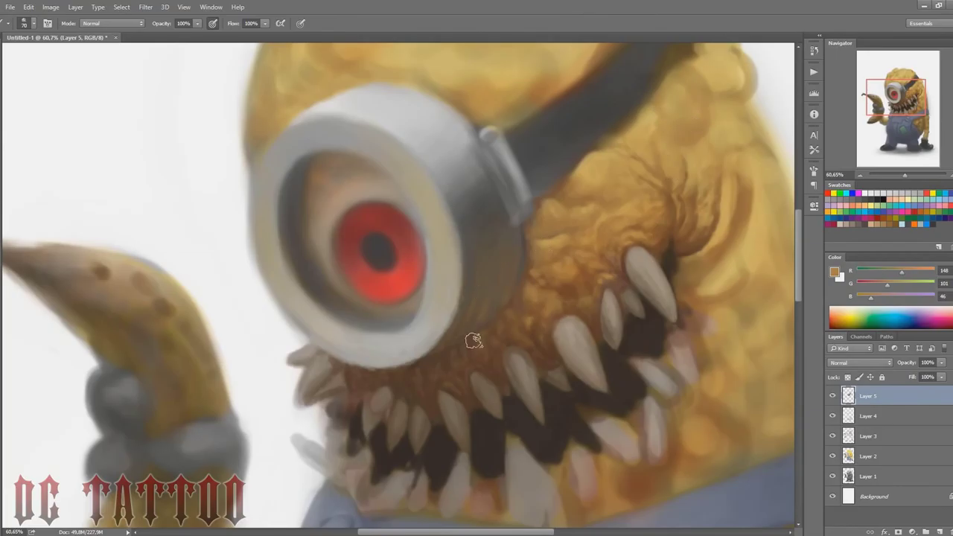
Step: Brush a sampled skin tone over the cheek between the goggle and the upper teeth with an enlarged brush
{"action": "mouse_move", "coordinate": [474, 341]}
{"action": "left_mouse_down"}
{"action": "mouse_move", "coordinate": [434, 274]}
{"action": "mouse_move", "coordinate": [426, 320]}
{"action": "left_mouse_up"}
{"action": "left_click", "coordinate": [576, 232], "text": "alt"}
{"action": "key", "text": "bracketleft"}
{"action": "key", "text": "bracketleft"}
{"action": "key", "text": "bracketleft"}
{"action": "key", "text": "bracketright"}
{"action": "key", "text": "bracketright"}
{"action": "key", "text": "bracketright"}
{"action": "key", "text": "bracketright"}
{"action": "key", "text": "bracketright"}
{"action": "key", "text": "bracketright"}
{"action": "mouse_move", "coordinate": [559, 216]}
{"action": "left_mouse_down"}
{"action": "mouse_move", "coordinate": [579, 228]}
{"action": "mouse_move", "coordinate": [553, 247]}
{"action": "left_mouse_up"}
Step: Deepen the gum around the upper teeth's roots with a dark reddish brown (58, 27, 21) and a 30 brush
{"action": "left_click", "coordinate": [617, 241], "text": "alt"}
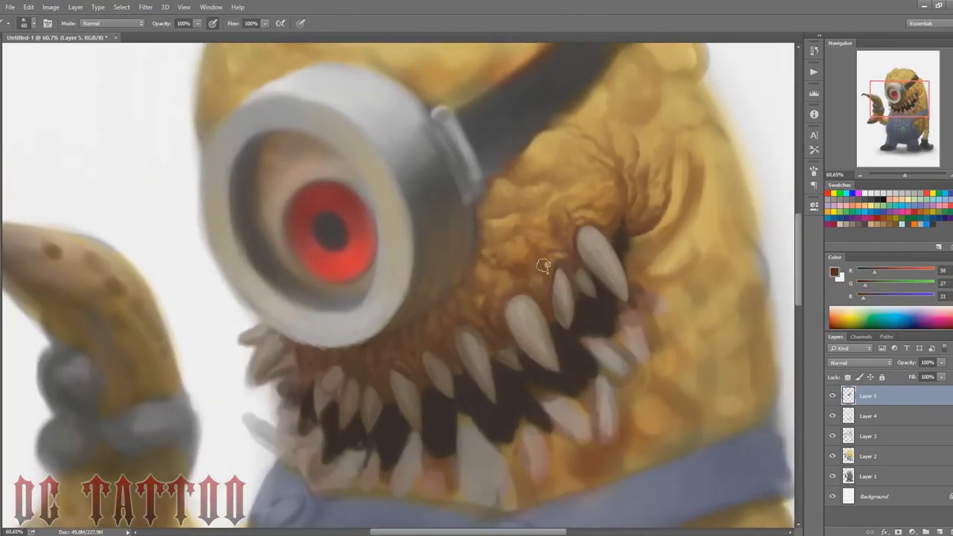
{"action": "key", "text": "bracketleft"}
{"action": "key", "text": "bracketleft"}
{"action": "key", "text": "bracketleft"}
{"action": "key", "text": "bracketleft"}
{"action": "key", "text": "bracketleft"}
{"action": "key", "text": "bracketleft"}
{"action": "key", "text": "bracketright"}
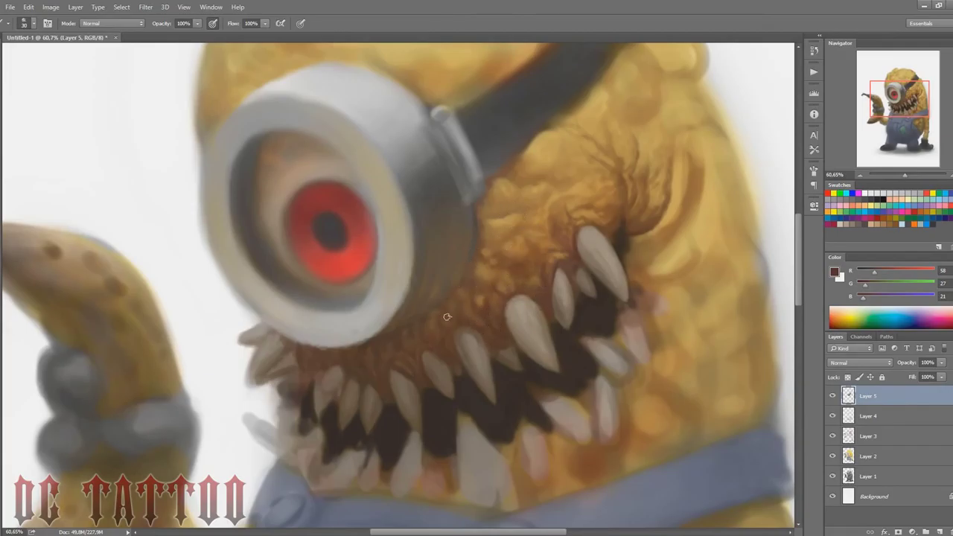
Step: Rework the wrinkled skin between the upper teeth and the goggle with sampled browns and ochre
{"action": "left_click", "coordinate": [397, 362], "text": "alt"}
{"action": "key", "text": "bracketright"}
{"action": "left_click", "coordinate": [560, 193], "text": "alt"}
{"action": "left_click", "coordinate": [612, 216], "text": "alt"}
{"action": "key", "text": "bracketleft"}
{"action": "key", "text": "bracketleft"}
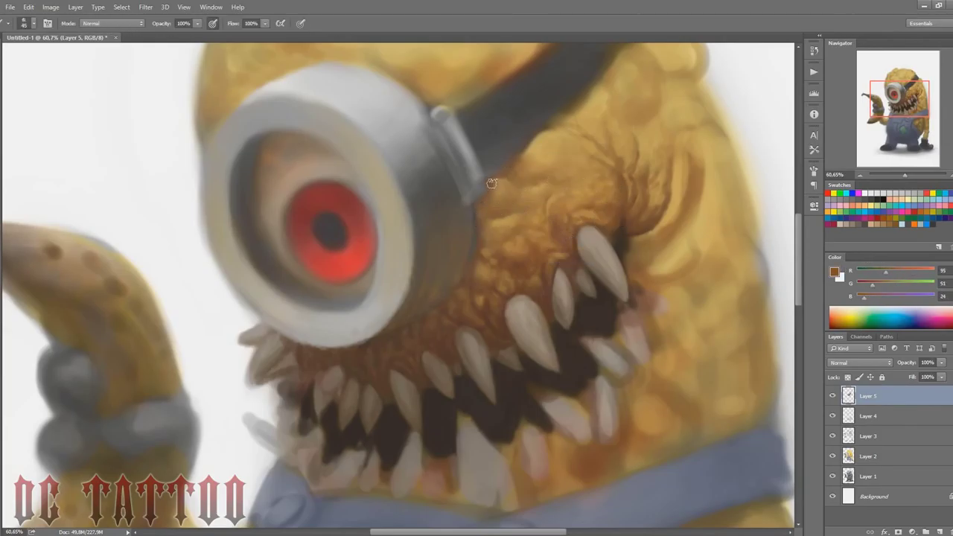
Step: Repaint the goggle's strap bracket and the adjoining strap edge with sampled dark greys
{"action": "left_click", "coordinate": [522, 156], "text": "alt"}
{"action": "left_click", "coordinate": [497, 161], "text": "alt"}
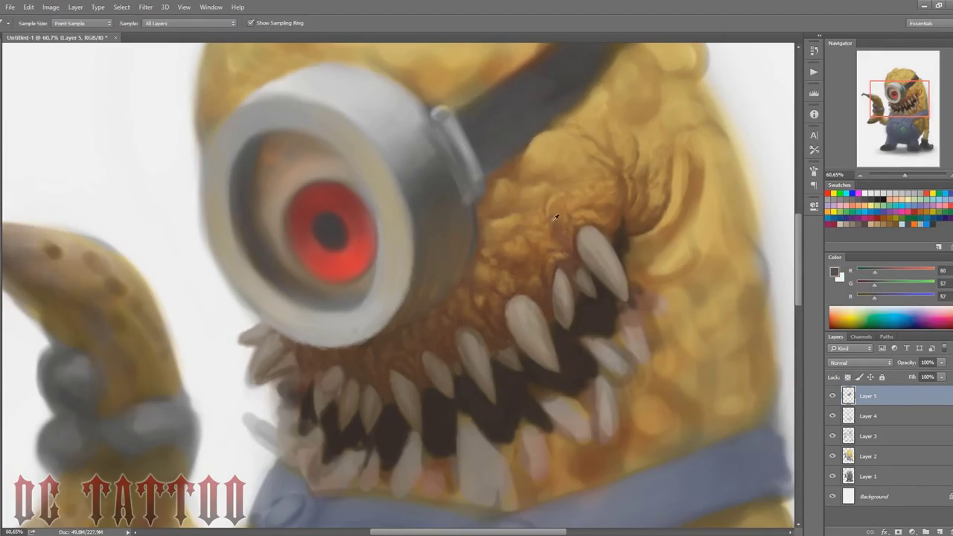
{"action": "mouse_move", "coordinate": [428, 130]}
{"action": "left_mouse_down"}
{"action": "mouse_move", "coordinate": [469, 196]}
{"action": "mouse_move", "coordinate": [438, 113]}
{"action": "mouse_move", "coordinate": [487, 176]}
{"action": "mouse_move", "coordinate": [441, 144]}
{"action": "mouse_move", "coordinate": [456, 178]}
{"action": "mouse_move", "coordinate": [422, 109]}
{"action": "mouse_move", "coordinate": [443, 146]}
{"action": "left_mouse_up"}
{"action": "left_click", "coordinate": [423, 127], "text": "alt"}
{"action": "left_click", "coordinate": [433, 119], "text": "alt"}
{"action": "key", "text": "bracketright"}
{"action": "left_click_drag", "start_coordinate": [452, 121], "coordinate": [474, 163]}
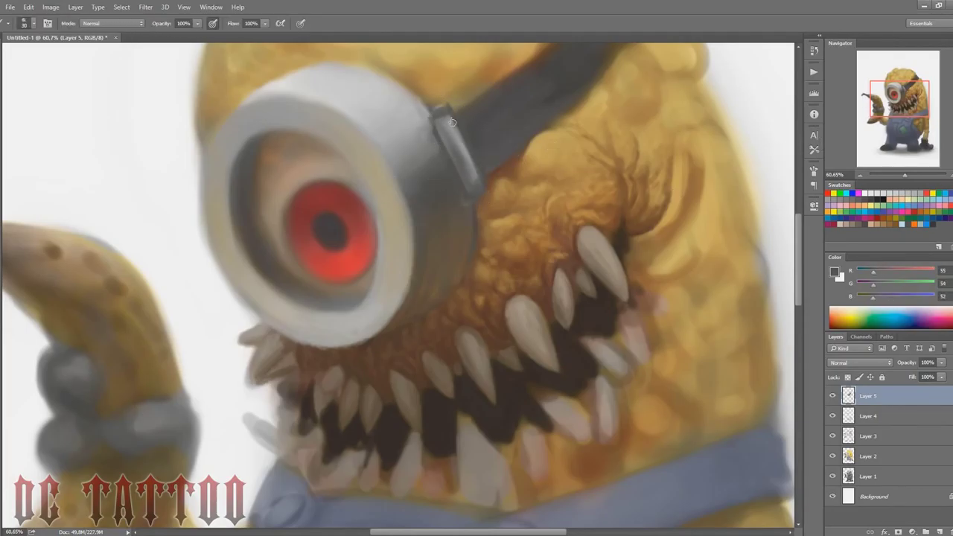
Step: Paint the head's skin above the strap bracket with sampled ochre and a 90 brush, cleaning the bracket's upper end
{"action": "left_click", "coordinate": [456, 90], "text": "alt"}
{"action": "key", "text": "bracketright"}
{"action": "key", "text": "bracketright"}
{"action": "key", "text": "bracketright"}
{"action": "key", "text": "bracketright"}
{"action": "key", "text": "bracketright"}
{"action": "left_click_drag", "start_coordinate": [449, 100], "coordinate": [478, 71]}
{"action": "left_click", "coordinate": [432, 75], "text": "alt"}
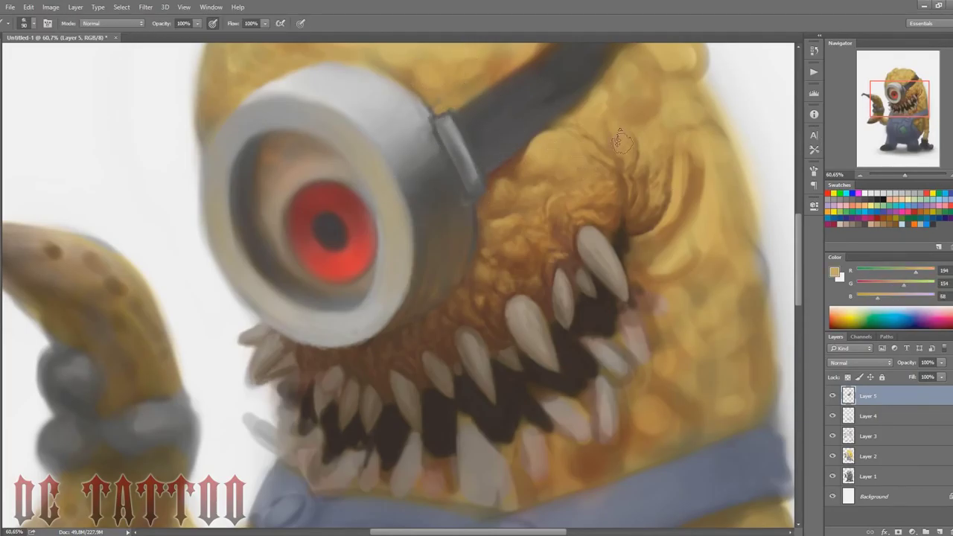
Step: Redefine the upper end and front edge of the goggle's strap bracket with sampled greys and a smaller brush
{"action": "left_click", "coordinate": [413, 113], "text": "alt"}
{"action": "key", "text": "bracketleft"}
{"action": "key", "text": "bracketleft"}
{"action": "key", "text": "bracketleft"}
{"action": "key", "text": "bracketleft"}
{"action": "key", "text": "bracketleft"}
{"action": "key", "text": "bracketleft"}
{"action": "key", "text": "bracketleft"}
{"action": "mouse_move", "coordinate": [437, 122]}
{"action": "left_mouse_down"}
{"action": "mouse_move", "coordinate": [449, 115]}
{"action": "mouse_move", "coordinate": [448, 135]}
{"action": "mouse_move", "coordinate": [452, 123]}
{"action": "left_mouse_up"}
{"action": "left_click", "coordinate": [458, 154], "text": "alt"}
{"action": "key", "text": "bracketleft"}
Step: Shade the lower end of the strap bracket with sampled dark greys
{"action": "left_click", "coordinate": [451, 163], "text": "alt"}
{"action": "key", "text": "bracketright"}
{"action": "key", "text": "bracketright"}
{"action": "left_click", "coordinate": [474, 183], "text": "alt"}
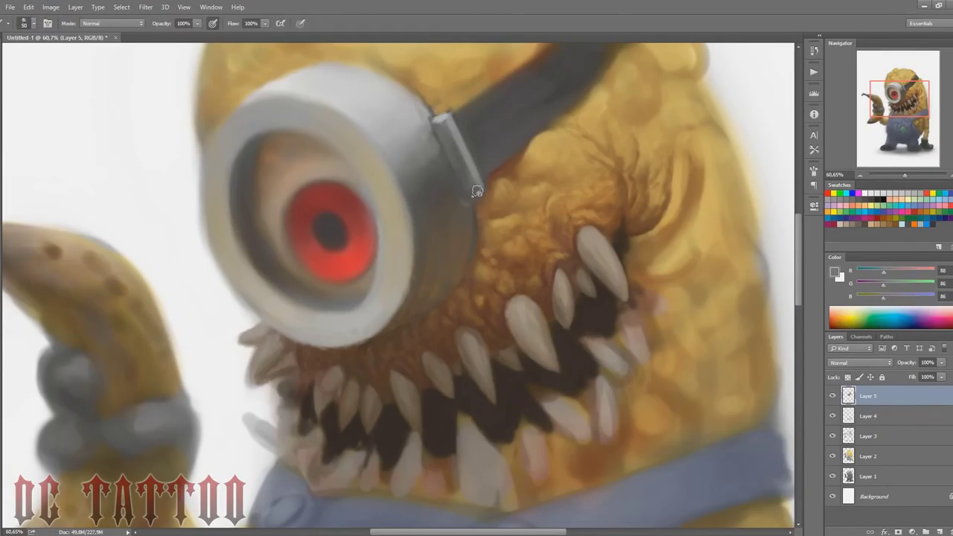
{"action": "key", "text": "bracketleft"}
{"action": "key", "text": "bracketleft"}
Step: Smooth the goggle's upper outer edge beside the forehead with sampled greys, including (161, 161, 161)
{"action": "left_click", "coordinate": [410, 143], "text": "alt"}
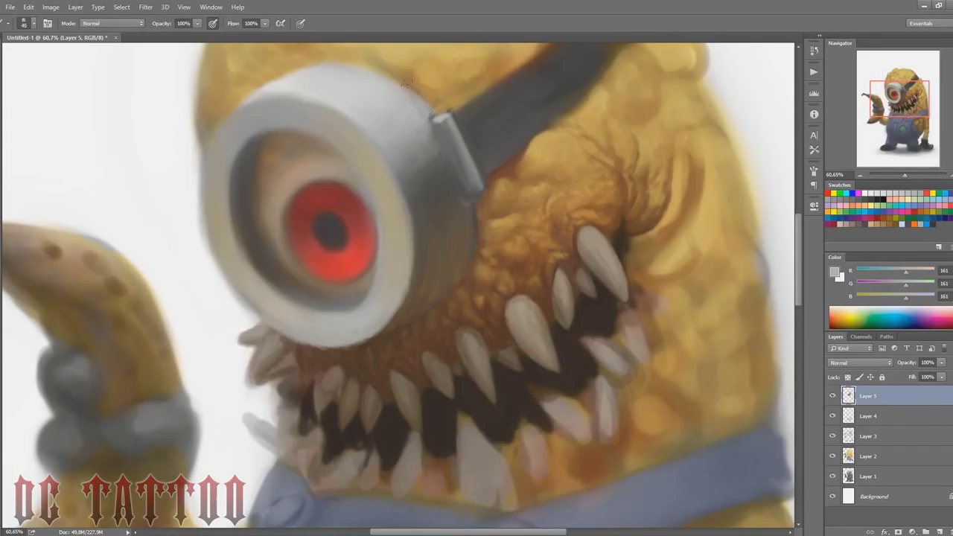
{"action": "left_click", "coordinate": [400, 99], "text": "alt"}
{"action": "key", "text": "bracketright"}
{"action": "key", "text": "bracketright"}
{"action": "key", "text": "bracketright"}
{"action": "left_click_drag", "start_coordinate": [385, 80], "coordinate": [384, 93]}
{"action": "key", "text": "bracketleft"}
{"action": "key", "text": "bracketleft"}
{"action": "key", "text": "bracketleft"}
{"action": "key", "text": "bracketleft"}
Step: Refine the edge between goggle and cheek skin below the bracket with sampled dark reddish brown (85, 31, 34) and ochre
{"action": "left_click", "coordinate": [480, 203], "text": "alt"}
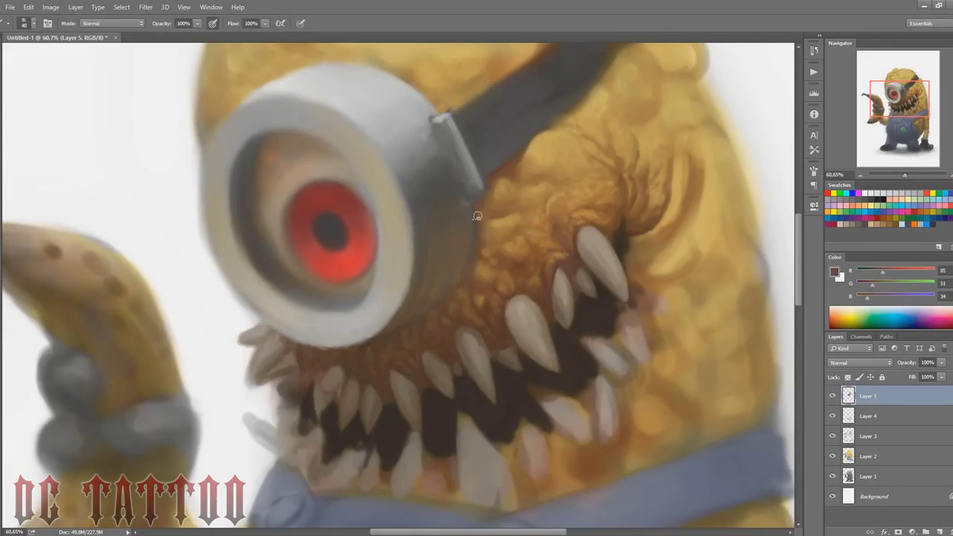
{"action": "key", "text": "bracketleft"}
{"action": "key", "text": "bracketleft"}
{"action": "left_click", "coordinate": [483, 227], "text": "alt"}
{"action": "left_click", "coordinate": [541, 180], "text": "alt"}
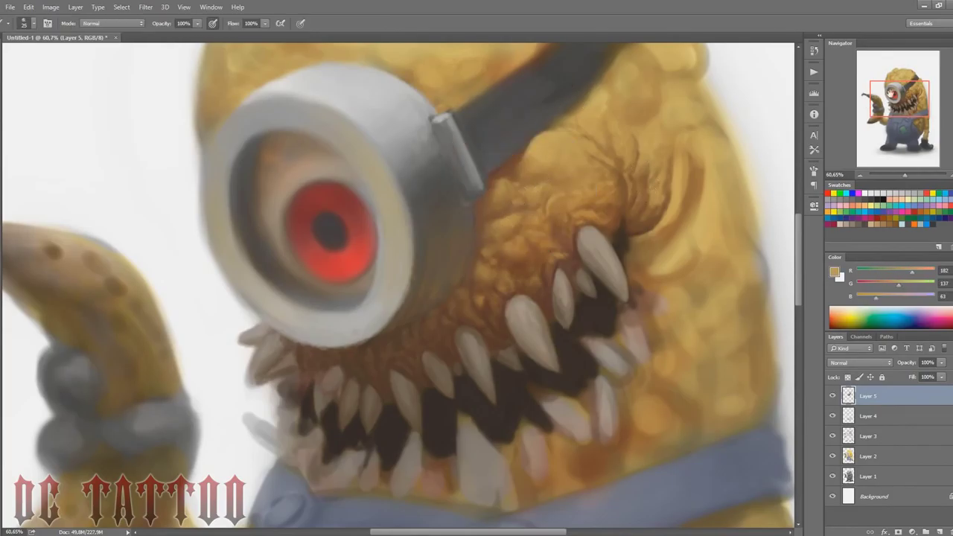
Step: Even out the goggle strap up to its far end with a sampled near-black grey (40, 38, 38)
{"action": "left_click_drag", "start_coordinate": [908, 97], "coordinate": [910, 89]}
{"action": "left_click", "coordinate": [524, 237], "text": "alt"}
{"action": "key", "text": "bracketright"}
{"action": "key", "text": "bracketright"}
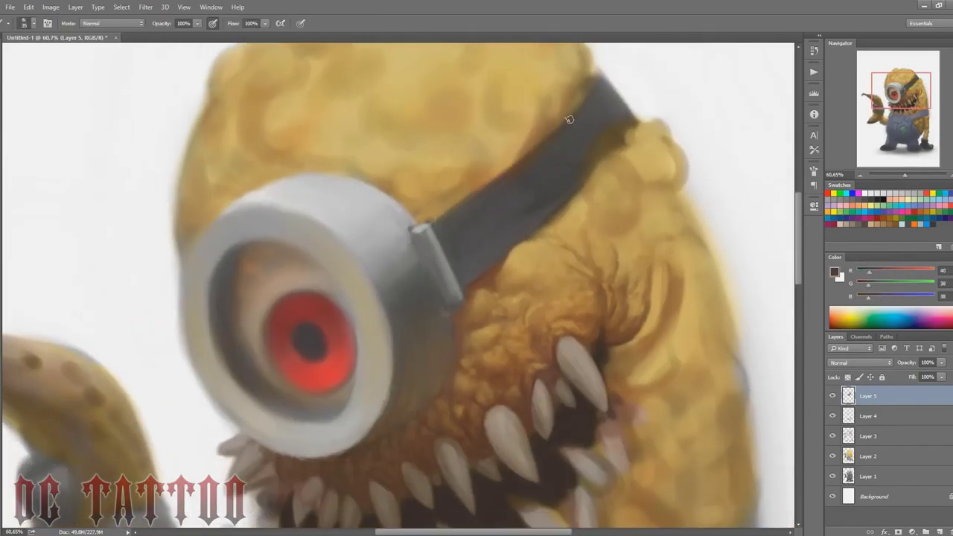
{"action": "key", "text": "bracketright"}
{"action": "key", "text": "bracketright"}
{"action": "key", "text": "bracketright"}
{"action": "key", "text": "bracketright"}
{"action": "key", "text": "bracketright"}
{"action": "mouse_move", "coordinate": [559, 150]}
{"action": "left_mouse_down"}
{"action": "mouse_move", "coordinate": [488, 250]}
{"action": "mouse_move", "coordinate": [577, 127]}
{"action": "left_mouse_up"}
{"action": "left_click", "coordinate": [587, 138], "text": "alt"}
Step: Paint a thin highlight along the strap's upper edge with grey (105, 104, 104) and a 20 brush
{"action": "key", "text": "bracketleft"}
{"action": "key", "text": "bracketleft"}
{"action": "key", "text": "bracketleft"}
{"action": "key", "text": "bracketleft"}
{"action": "key", "text": "bracketleft"}
{"action": "key", "text": "bracketleft"}
{"action": "left_click", "coordinate": [427, 202], "text": "alt"}
{"action": "left_click", "coordinate": [419, 229], "text": "alt"}
{"action": "key", "text": "bracketleft"}
{"action": "key", "text": "bracketleft"}
{"action": "key", "text": "bracketleft"}
{"action": "key", "text": "bracketleft"}
{"action": "key", "text": "bracketleft"}
{"action": "left_click_drag", "start_coordinate": [435, 222], "coordinate": [478, 189]}
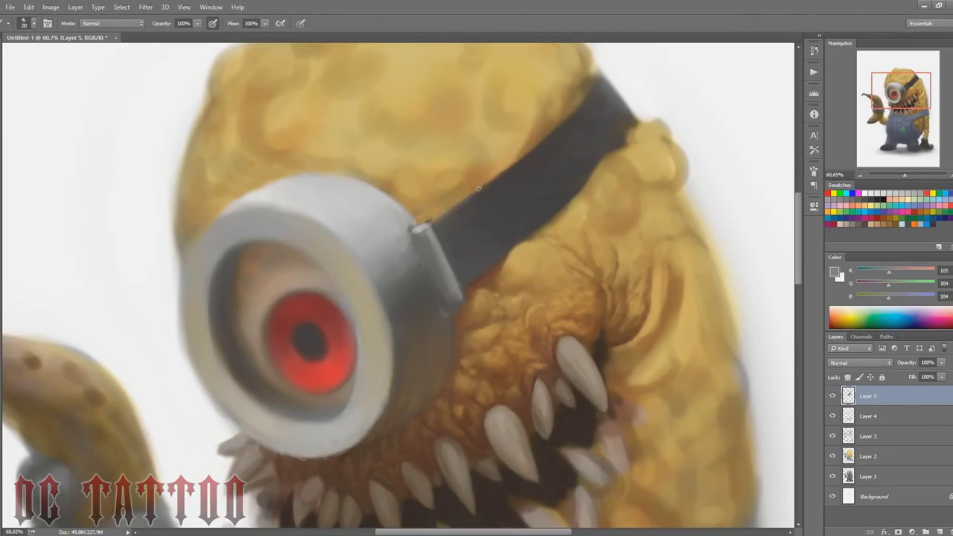
{"action": "left_click", "coordinate": [498, 168], "text": "alt"}
Step: Shade the head skin along the strap's upper edge with a sampled brown (102, 70, 36) and a 60 brush
{"action": "left_click", "coordinate": [488, 272], "text": "alt"}
{"action": "left_click", "coordinate": [390, 190], "text": "alt"}
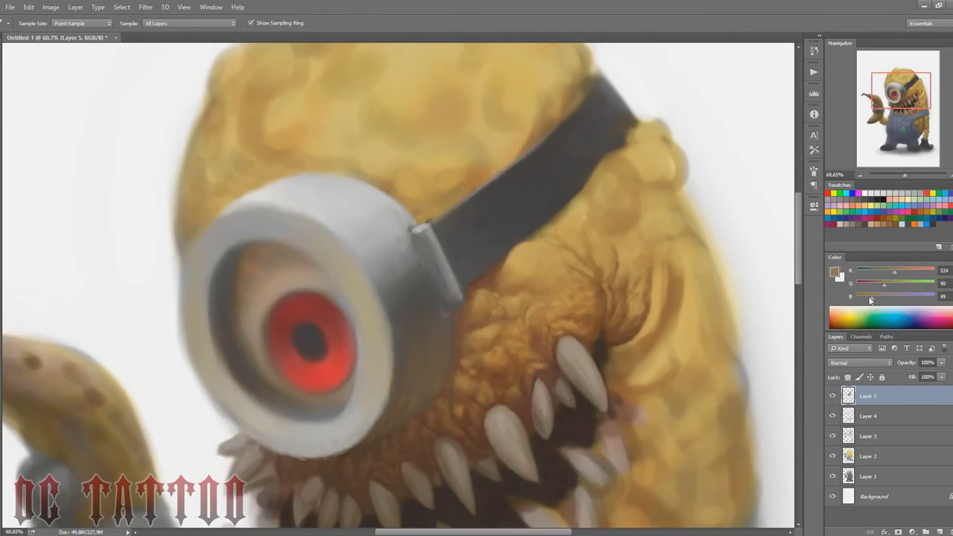
{"action": "key", "text": "bracketright"}
{"action": "key", "text": "bracketright"}
{"action": "key", "text": "bracketright"}
{"action": "key", "text": "bracketright"}
{"action": "key", "text": "bracketright"}
{"action": "key", "text": "bracketright"}
{"action": "key", "text": "bracketright"}
{"action": "left_click_drag", "start_coordinate": [501, 146], "coordinate": [520, 145]}
{"action": "key", "text": "bracketright"}
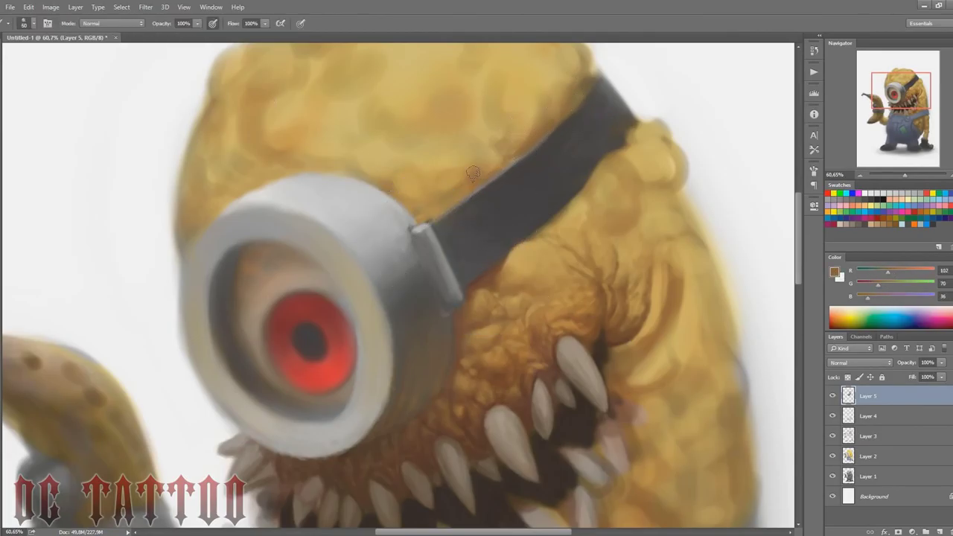
Step: Paint small skin bumps in the corner between goggle and strap with sampled ochres and browns
{"action": "left_click", "coordinate": [480, 158], "text": "alt"}
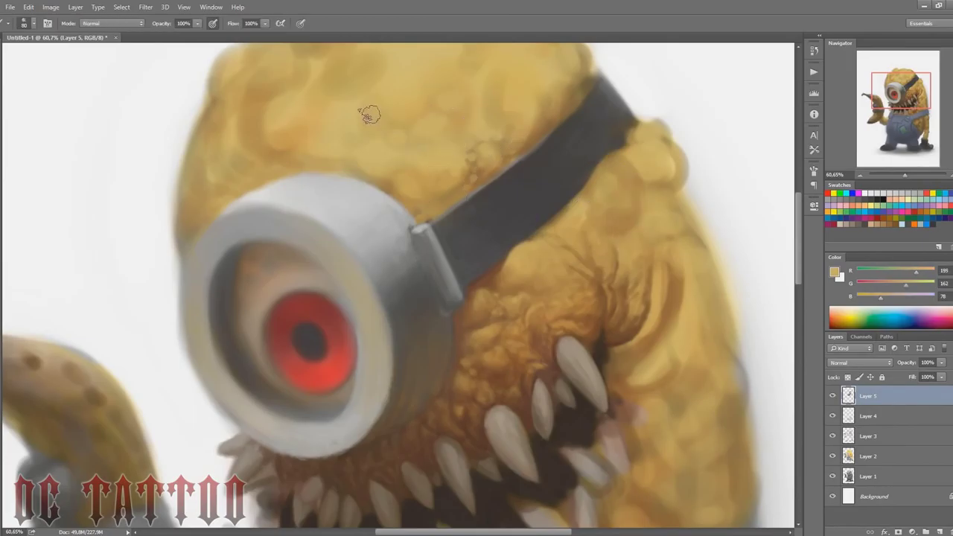
{"action": "key", "text": "bracketleft"}
{"action": "left_click", "coordinate": [399, 181], "text": "alt"}
{"action": "left_click", "coordinate": [438, 193], "text": "alt"}
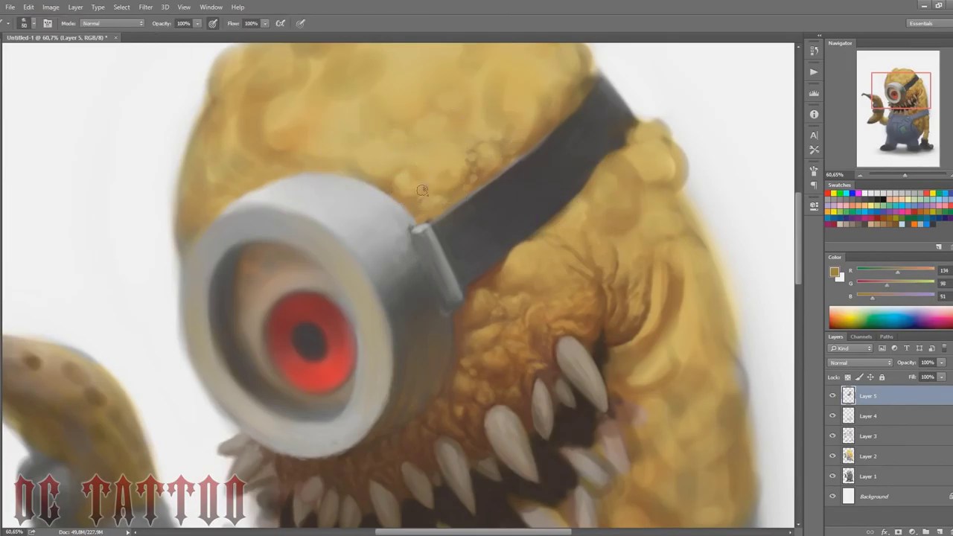
{"action": "key", "text": "bracketleft"}
{"action": "key", "text": "bracketleft"}
{"action": "key", "text": "bracketleft"}
{"action": "left_click", "coordinate": [414, 203], "text": "alt"}
Step: Extend rounded skin lumps across the forehead above the strap with sampled light yellows, including (196, 169, 87)
{"action": "left_click", "coordinate": [408, 179], "text": "alt"}
{"action": "key", "text": "bracketright"}
{"action": "key", "text": "bracketright"}
{"action": "key", "text": "bracketright"}
{"action": "left_click", "coordinate": [443, 197], "text": "alt"}
{"action": "key", "text": "bracketleft"}
{"action": "key", "text": "bracketleft"}
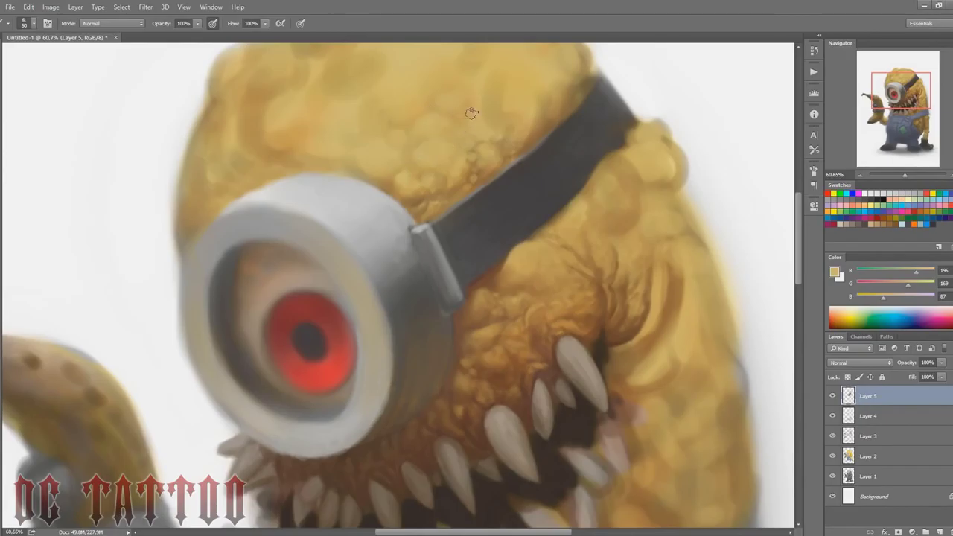
{"action": "left_click", "coordinate": [402, 135], "text": "alt"}
{"action": "key", "text": "bracketright"}
{"action": "key", "text": "bracketright"}
{"action": "left_click", "coordinate": [479, 79], "text": "alt"}
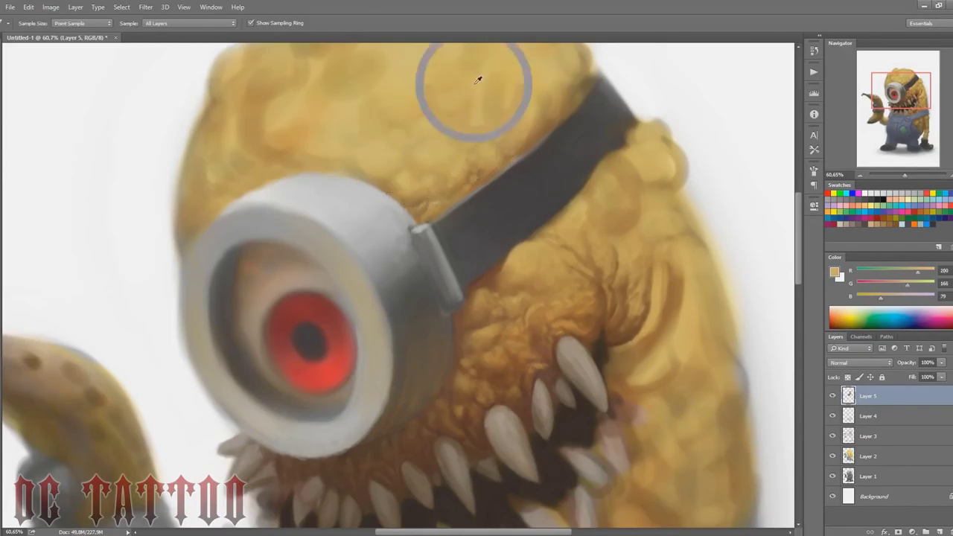
Step: Model the bumps just above the strap with sampled browns, softening them with ochre (186, 146, 69) and a 90 brush
{"action": "key", "text": "bracketleft"}
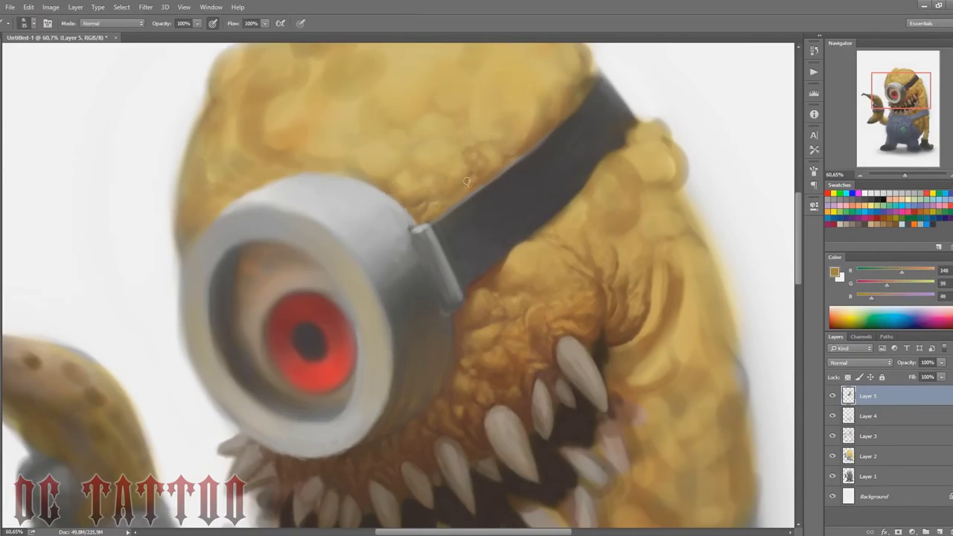
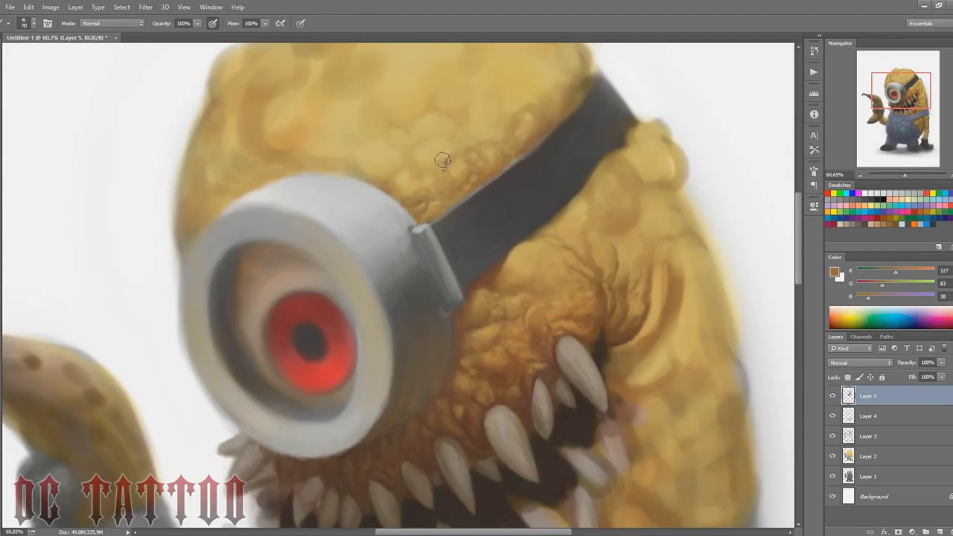
{"action": "left_click", "coordinate": [438, 158], "text": "alt"}
{"action": "key", "text": "bracketright"}
{"action": "key", "text": "bracketright"}
{"action": "key", "text": "bracketright"}
{"action": "key", "text": "bracketright"}
{"action": "key", "text": "bracketright"}
{"action": "key", "text": "bracketright"}
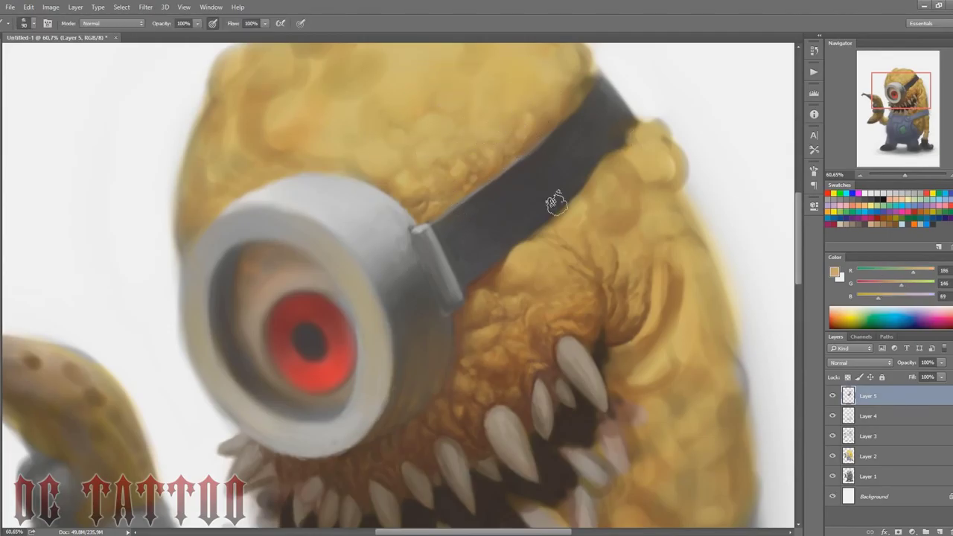
Step: Deepen the cheek wrinkles under the strap with dark brown (87, 47, 21) and lighten their ridges with sampled ochre
{"action": "left_click", "coordinate": [585, 292], "text": "alt"}
{"action": "key", "text": "bracketleft"}
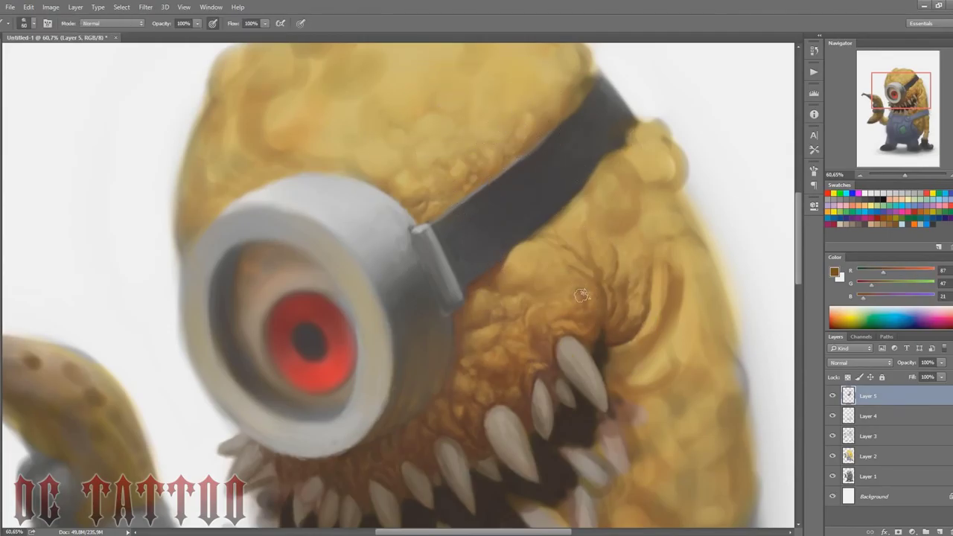
{"action": "key", "text": "bracketleft"}
{"action": "key", "text": "bracketleft"}
{"action": "key", "text": "bracketleft"}
{"action": "left_click", "coordinate": [543, 245], "text": "alt"}
{"action": "key", "text": "bracketright"}
{"action": "left_click", "coordinate": [591, 233], "text": "alt"}
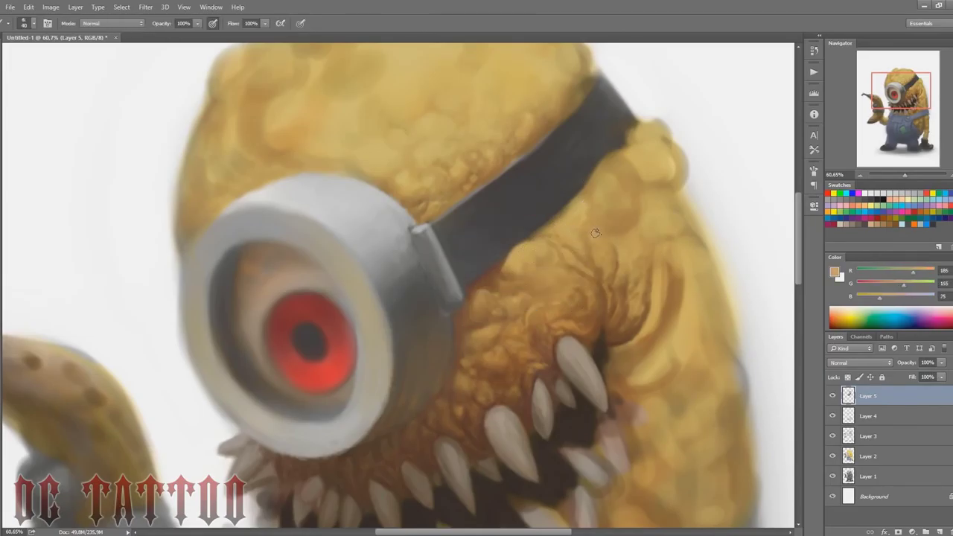
Step: Refine the skin folds running up from the mouth corner with sampled ochre and dark brown (72, 41, 20)
{"action": "key", "text": "bracketleft"}
{"action": "left_click", "coordinate": [571, 271], "text": "alt"}
{"action": "left_click", "coordinate": [588, 274], "text": "alt"}
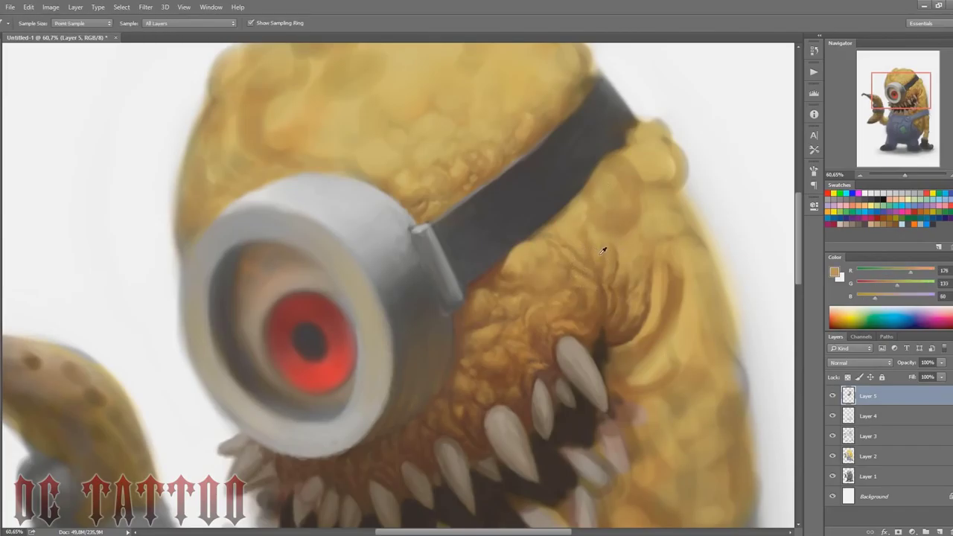
{"action": "left_click", "coordinate": [603, 316], "text": "alt"}
{"action": "left_click", "coordinate": [612, 262], "text": "alt"}
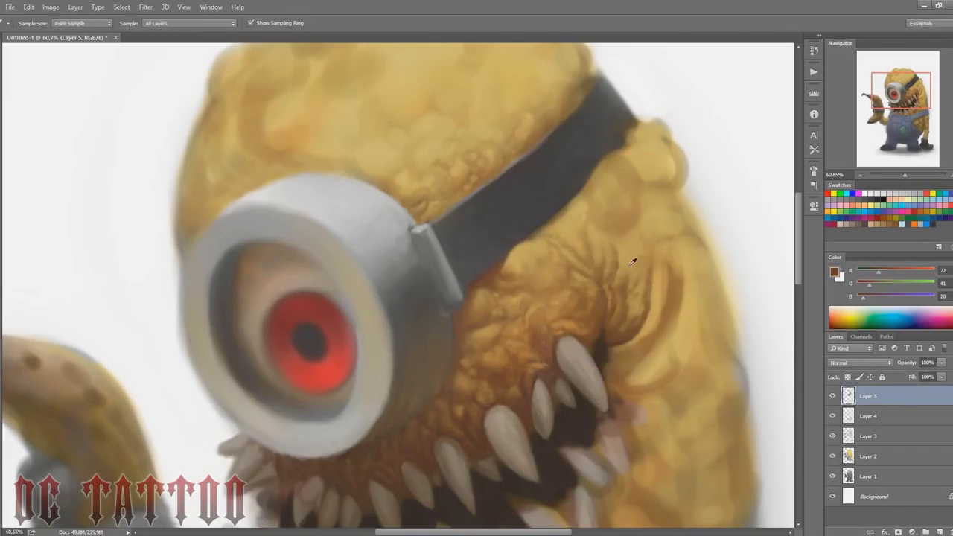
Step: Darken the skin contact line along the strap's lower edge with a smaller brush and sampled dark brown
{"action": "key", "text": "bracketleft"}
{"action": "key", "text": "bracketleft"}
{"action": "key", "text": "bracketleft"}
{"action": "key", "text": "bracketleft"}
{"action": "key", "text": "bracketleft"}
{"action": "left_click_drag", "start_coordinate": [538, 234], "coordinate": [574, 203]}
{"action": "left_click", "coordinate": [569, 203], "text": "alt"}
{"action": "left_click", "coordinate": [544, 225], "text": "alt"}
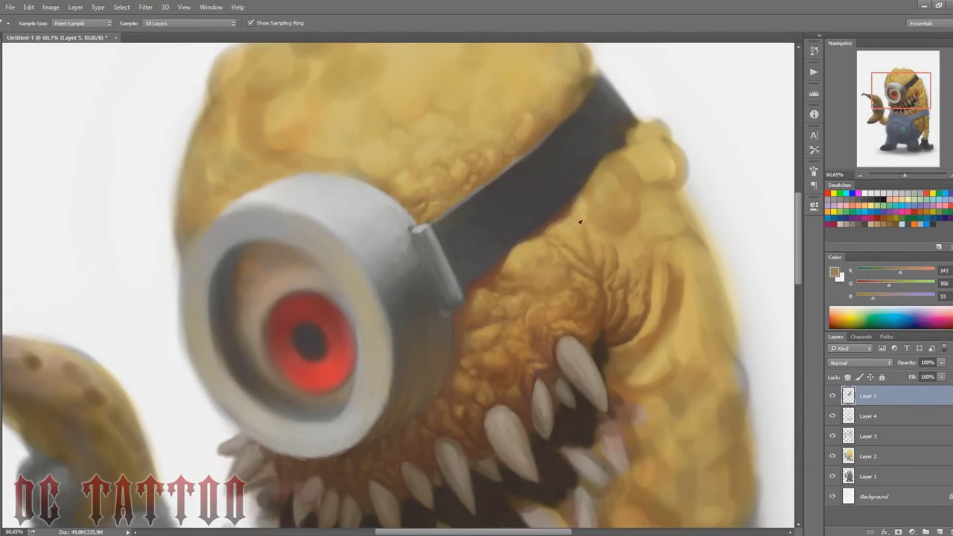
Step: Paint skin bumps below the strap's lower edge with sampled brown and ochre (193, 160, 78), using 50 and 40 brushes
{"action": "key", "text": "bracketright"}
{"action": "key", "text": "bracketright"}
{"action": "key", "text": "bracketright"}
{"action": "key", "text": "bracketright"}
{"action": "key", "text": "bracketright"}
{"action": "mouse_move", "coordinate": [572, 227]}
{"action": "left_mouse_down"}
{"action": "mouse_move", "coordinate": [591, 210]}
{"action": "mouse_move", "coordinate": [634, 212]}
{"action": "left_mouse_up"}
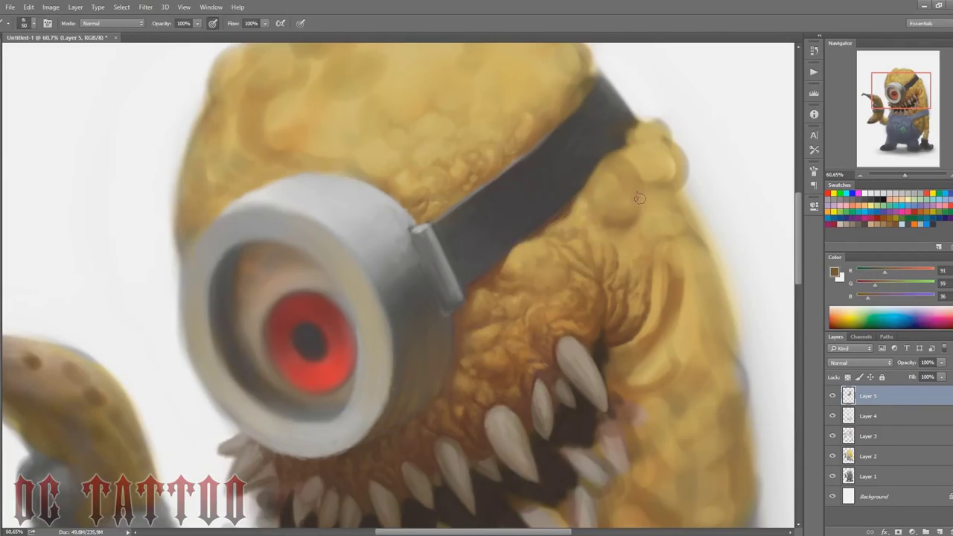
{"action": "key", "text": "bracketleft"}
{"action": "key", "text": "bracketleft"}
{"action": "key", "text": "bracketleft"}
{"action": "left_click", "coordinate": [591, 213], "text": "alt"}
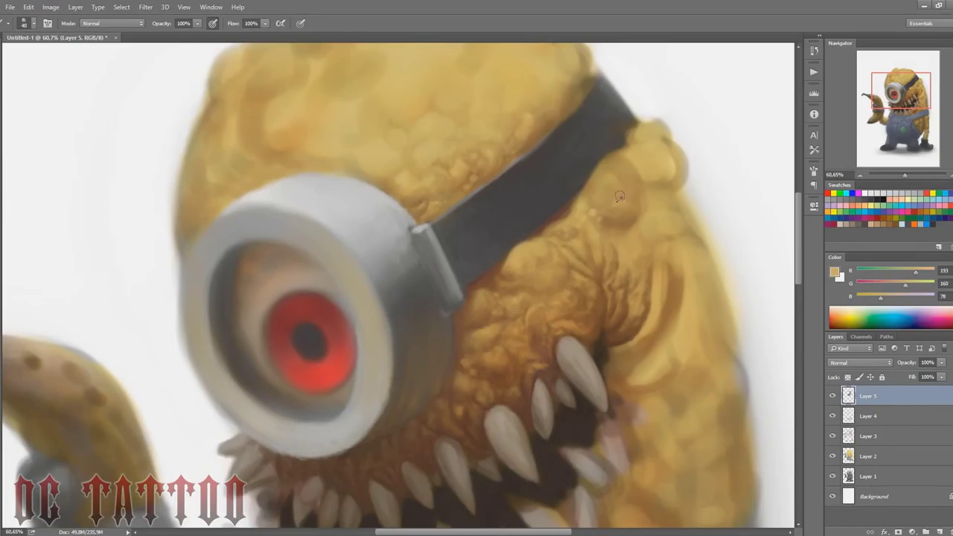
Step: Round out the large skin lumps beneath the strap's far end with sampled yellows and ochres
{"action": "key", "text": "bracketright"}
{"action": "key", "text": "bracketright"}
{"action": "key", "text": "bracketright"}
{"action": "mouse_move", "coordinate": [619, 146]}
{"action": "left_mouse_down"}
{"action": "mouse_move", "coordinate": [612, 176]}
{"action": "mouse_move", "coordinate": [662, 148]}
{"action": "mouse_move", "coordinate": [627, 173]}
{"action": "mouse_move", "coordinate": [630, 181]}
{"action": "mouse_move", "coordinate": [646, 133]}
{"action": "mouse_move", "coordinate": [660, 129]}
{"action": "mouse_move", "coordinate": [643, 160]}
{"action": "mouse_move", "coordinate": [646, 139]}
{"action": "mouse_move", "coordinate": [673, 149]}
{"action": "mouse_move", "coordinate": [614, 144]}
{"action": "mouse_move", "coordinate": [675, 182]}
{"action": "left_mouse_up"}
{"action": "left_click", "coordinate": [674, 152], "text": "alt"}
{"action": "left_click", "coordinate": [581, 196], "text": "alt"}
{"action": "left_click", "coordinate": [597, 172], "text": "alt"}
{"action": "key", "text": "bracketright"}
{"action": "key", "text": "bracketright"}
Step: Shade the creases beneath the large skin lumps with a sampled brown (122, 82, 42) and a 40 brush
{"action": "left_click", "coordinate": [623, 227], "text": "alt"}
{"action": "key", "text": "bracketleft"}
{"action": "key", "text": "bracketleft"}
{"action": "key", "text": "bracketleft"}
{"action": "key", "text": "bracketleft"}
{"action": "key", "text": "bracketleft"}
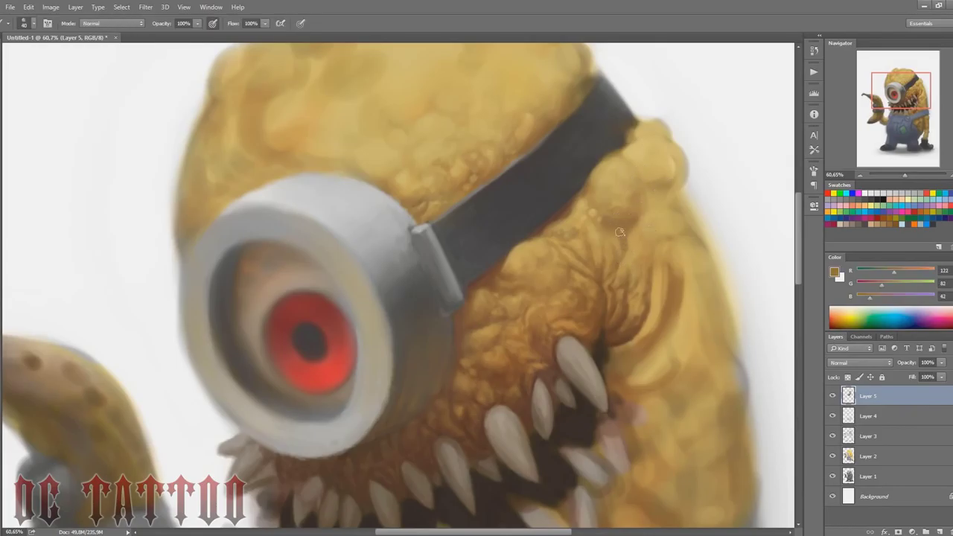
{"action": "left_click", "coordinate": [625, 242], "text": "alt"}
Step: Lighten the lumps beside the strap's far end with sampled ochre (193, 159, 81) and a 45 brush
{"action": "left_click", "coordinate": [670, 153], "text": "alt"}
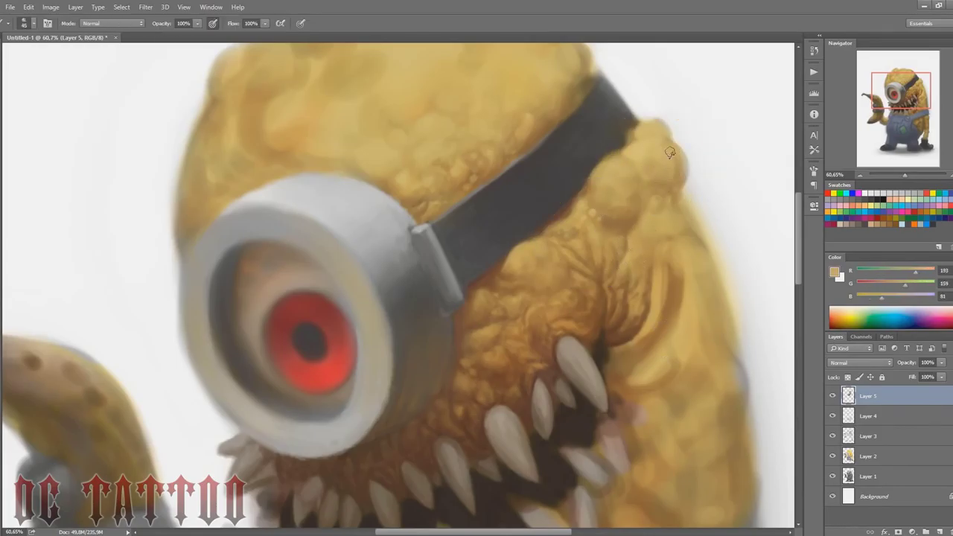
{"action": "left_click", "coordinate": [632, 196], "text": "alt"}
{"action": "mouse_move", "coordinate": [634, 162]}
{"action": "left_mouse_down"}
{"action": "mouse_move", "coordinate": [644, 133]}
{"action": "mouse_move", "coordinate": [574, 191]}
{"action": "mouse_move", "coordinate": [632, 140]}
{"action": "left_mouse_up"}
Step: Shade the skin against the strap's far end with a sampled dark reddish brown and a 40 brush
{"action": "left_click", "coordinate": [572, 191], "text": "alt"}
{"action": "key", "text": "bracketleft"}
{"action": "key", "text": "bracketleft"}
{"action": "key", "text": "bracketleft"}
{"action": "key", "text": "bracketleft"}
{"action": "key", "text": "bracketleft"}
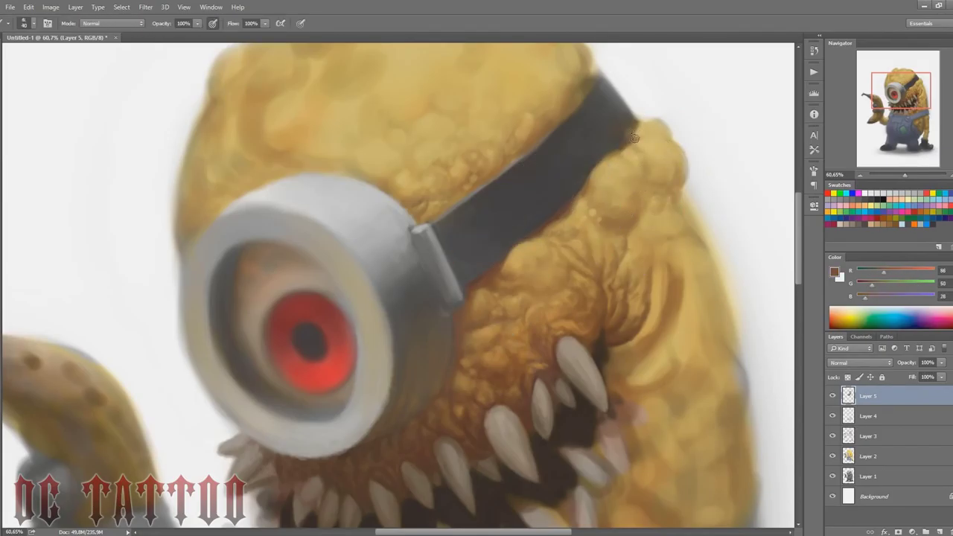
{"action": "left_click", "coordinate": [489, 117], "text": "alt"}
Step: Clean up the head's back outline below the strap with near-white (254, 254, 254) and a 90 brush
{"action": "left_click", "coordinate": [675, 77], "text": "alt"}
{"action": "mouse_move", "coordinate": [647, 118]}
{"action": "left_mouse_down"}
{"action": "mouse_move", "coordinate": [674, 136]}
{"action": "mouse_move", "coordinate": [711, 215]}
{"action": "left_mouse_up"}
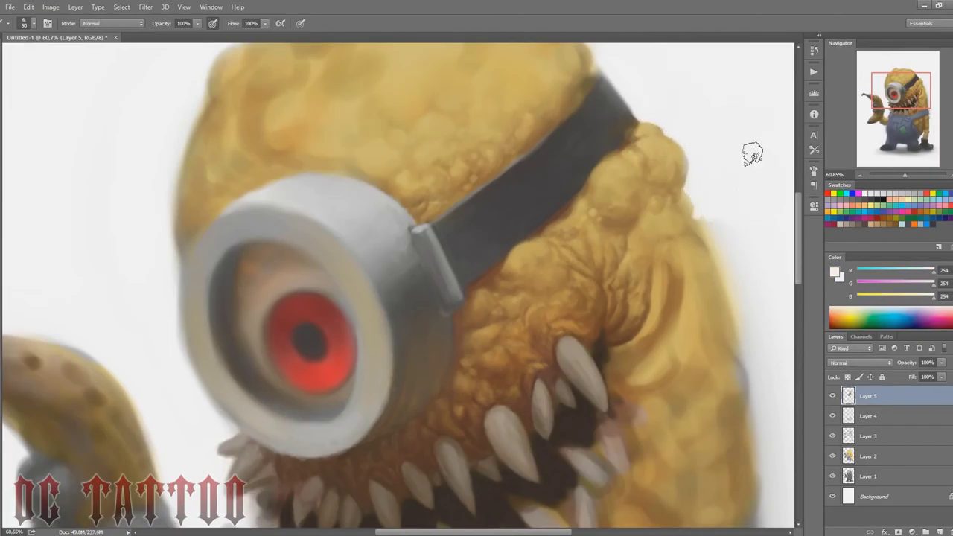
Step: Clean up the background beside the head's back outline with white (255) using an enlarged brush
{"action": "left_click", "coordinate": [870, 192]}
{"action": "key", "text": "bracketright"}
{"action": "key", "text": "bracketright"}
{"action": "key", "text": "bracketright"}
{"action": "key", "text": "bracketright"}
{"action": "key", "text": "bracketright"}
{"action": "key", "text": "bracketright"}
{"action": "key", "text": "bracketright"}
{"action": "key", "text": "bracketleft"}
{"action": "key", "text": "bracketleft"}
{"action": "key", "text": "bracketleft"}
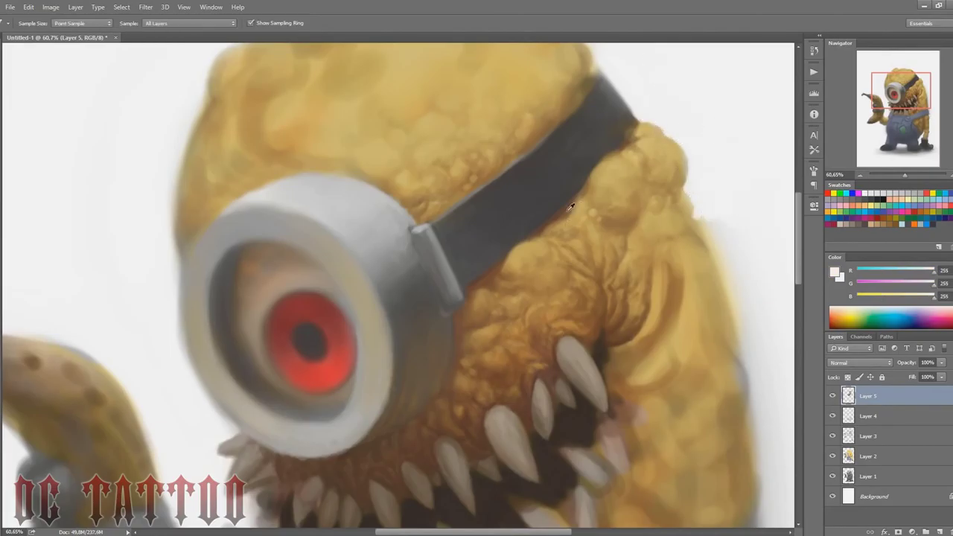
Step: Shade the skin along the strap's lower edge with a sampled brown (96, 64, 38) and a smaller brush
{"action": "left_click", "coordinate": [571, 207], "text": "alt"}
{"action": "key", "text": "bracketleft"}
{"action": "key", "text": "bracketleft"}
{"action": "key", "text": "bracketleft"}
{"action": "key", "text": "bracketleft"}
{"action": "key", "text": "bracketleft"}
{"action": "key", "text": "bracketleft"}
Step: Deepen the wrinkles converging at the mouth corner with sampled dark browns such as (78, 44, 22) and (81, 50, 25)
{"action": "left_click_drag", "start_coordinate": [671, 305], "coordinate": [615, 276]}
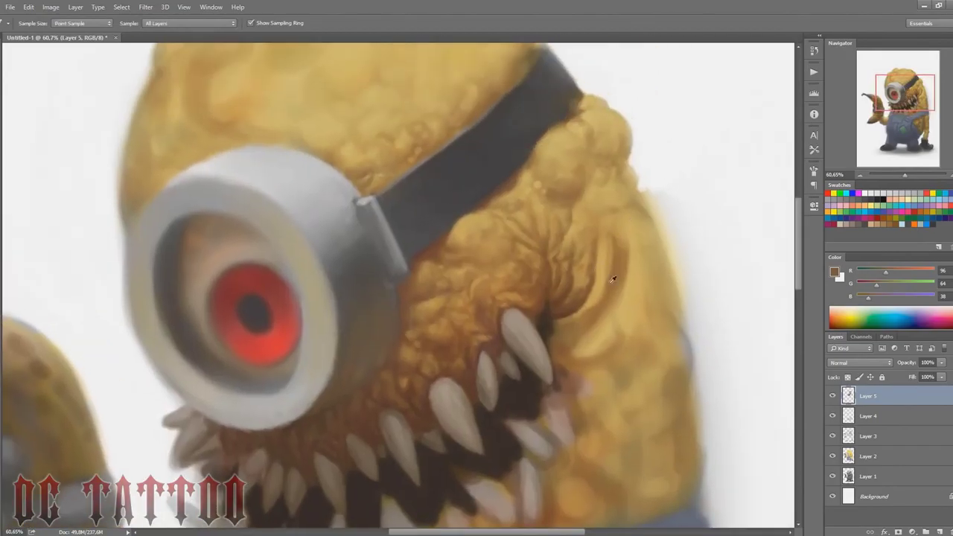
{"action": "left_click", "coordinate": [551, 322], "text": "alt"}
{"action": "left_click", "coordinate": [553, 318], "text": "alt"}
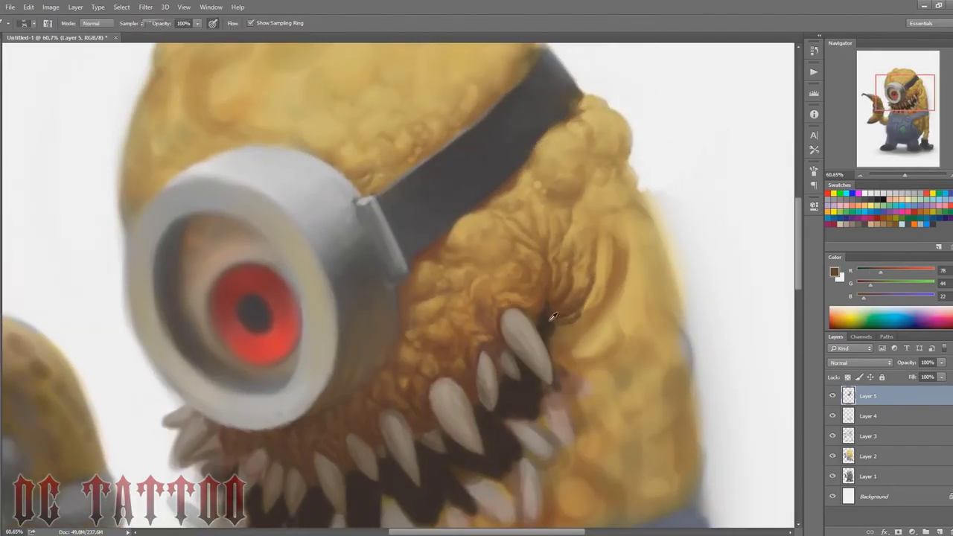
{"action": "left_click", "coordinate": [534, 281], "text": "alt"}
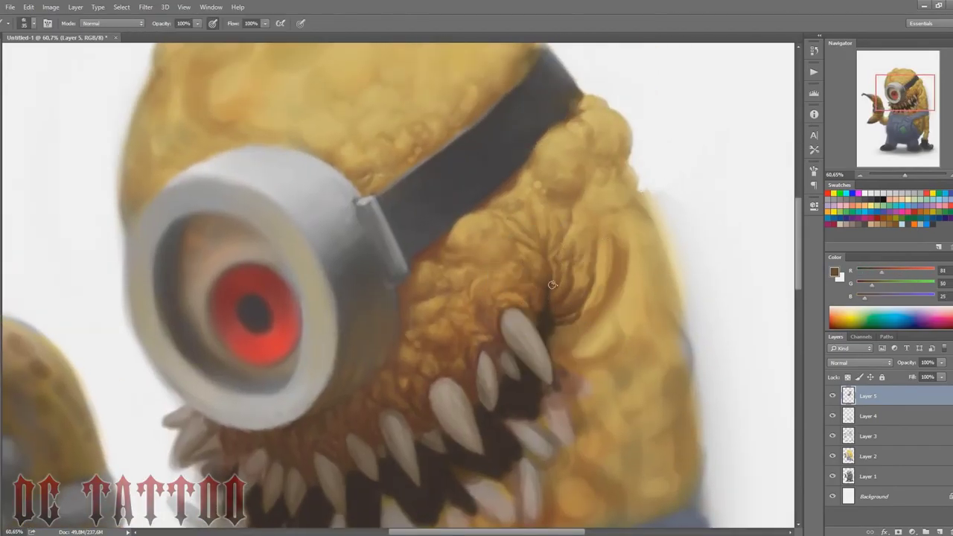
{"action": "left_click", "coordinate": [551, 288], "text": "alt"}
{"action": "left_click_drag", "start_coordinate": [426, 378], "coordinate": [399, 287]}
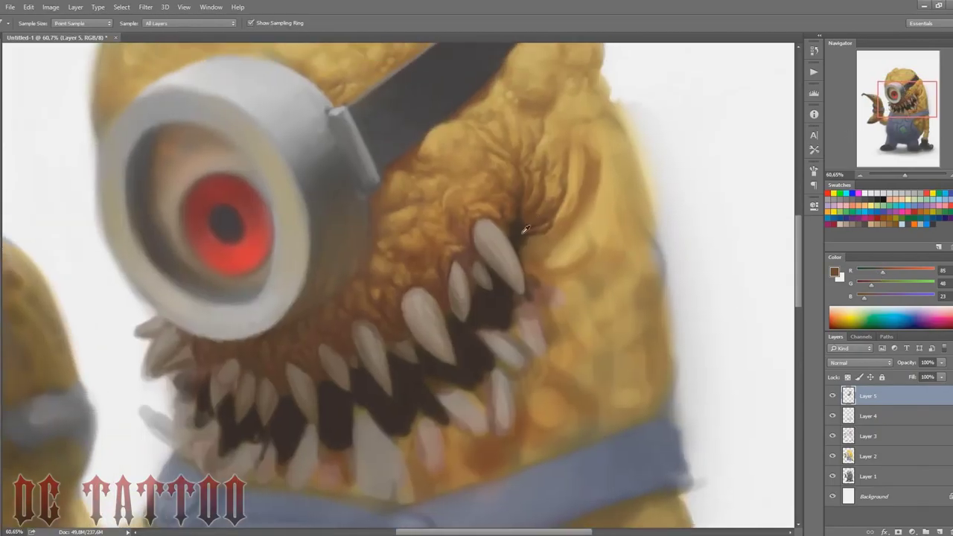
{"action": "left_click", "coordinate": [515, 232], "text": "alt"}
{"action": "key", "text": "]"}
{"action": "key", "text": "]"}
Step: Tone the cheek skin between goggle and upper teeth with sampled orange-brown (142, 89, 37) and reddish brown (97, 39, 20)
{"action": "left_click", "coordinate": [424, 286], "text": "alt"}
{"action": "key", "text": "bracketleft"}
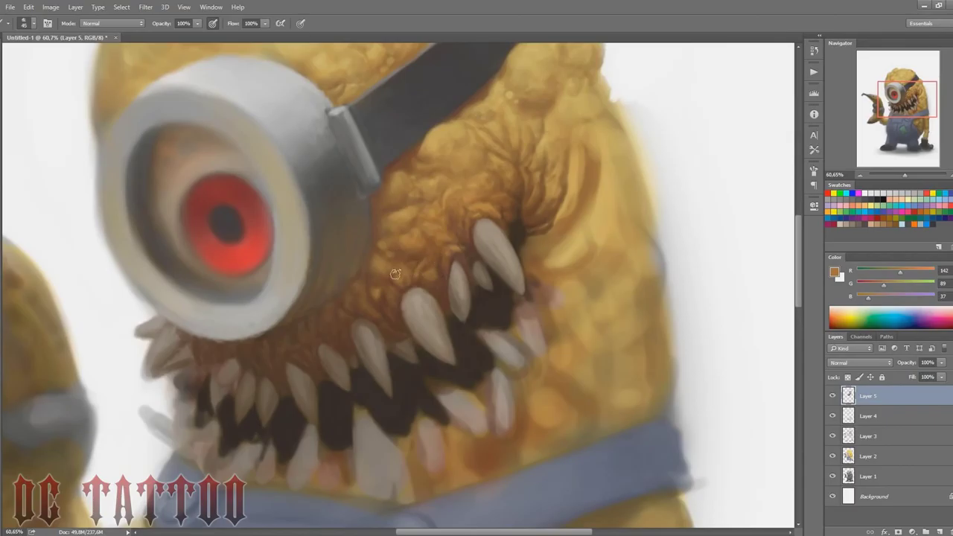
{"action": "left_click", "coordinate": [379, 284], "text": "alt"}
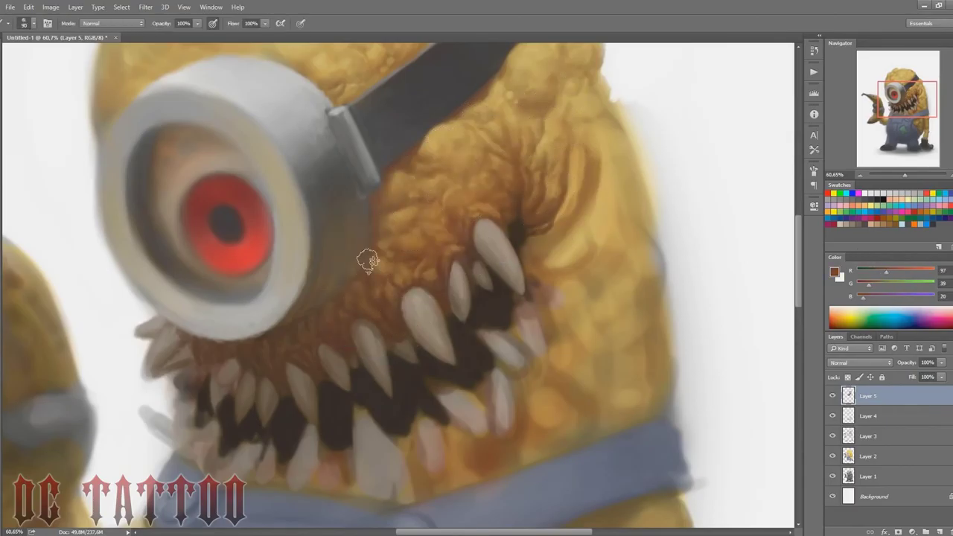
{"action": "left_click", "coordinate": [352, 282], "text": "alt"}
{"action": "key", "text": "bracketleft"}
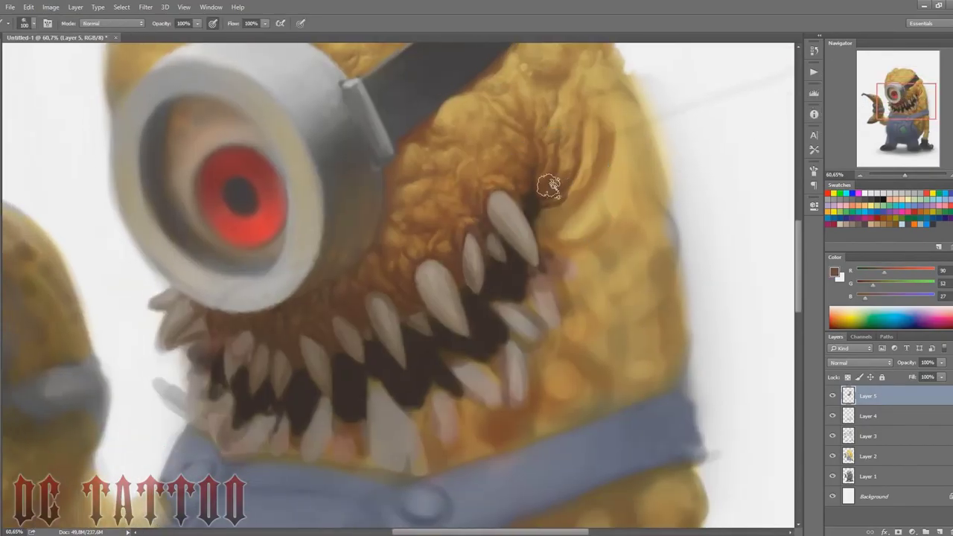
Step: Break up the smooth fold behind the cheek into lumpy wrinkles with sampled ochres (197, 158, 75) and (183, 149, 71)
{"action": "key", "text": "bracketleft"}
{"action": "key", "text": "bracketleft"}
{"action": "key", "text": "bracketleft"}
{"action": "key", "text": "bracketleft"}
{"action": "key", "text": "bracketleft"}
{"action": "key", "text": "bracketleft"}
{"action": "key", "text": "bracketleft"}
{"action": "key", "text": "bracketleft"}
{"action": "left_click", "coordinate": [621, 109], "text": "alt"}
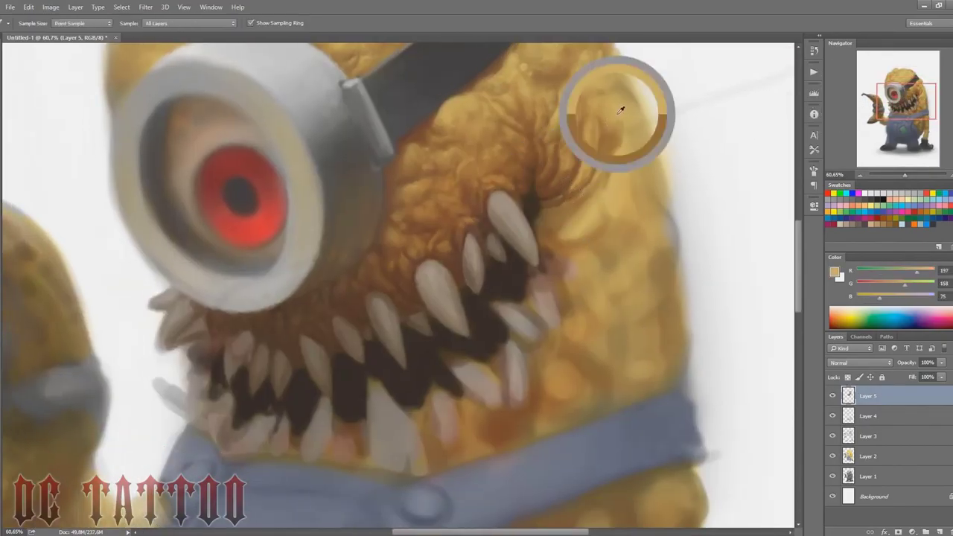
{"action": "left_click", "coordinate": [605, 134], "text": "alt"}
{"action": "left_click_drag", "start_coordinate": [621, 103], "coordinate": [602, 139]}
{"action": "left_click", "coordinate": [611, 120], "text": "alt"}
{"action": "left_click", "coordinate": [586, 91], "text": "alt"}
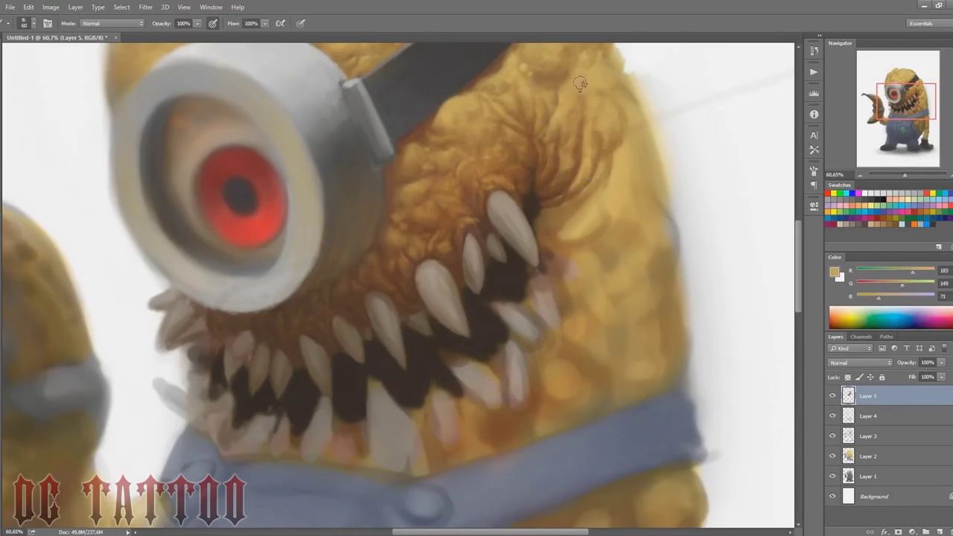
Step: Add a lump at the head's back outline below the strap with sampled ochre and a 40 brush
{"action": "mouse_move", "coordinate": [616, 63]}
{"action": "left_mouse_down"}
{"action": "mouse_move", "coordinate": [635, 92]}
{"action": "mouse_move", "coordinate": [612, 83]}
{"action": "mouse_move", "coordinate": [633, 52]}
{"action": "mouse_move", "coordinate": [615, 67]}
{"action": "mouse_move", "coordinate": [628, 110]}
{"action": "left_mouse_up"}
{"action": "left_click", "coordinate": [615, 142], "text": "alt"}
{"action": "left_click", "coordinate": [547, 98], "text": "alt"}
{"action": "left_click", "coordinate": [599, 93], "text": "alt"}
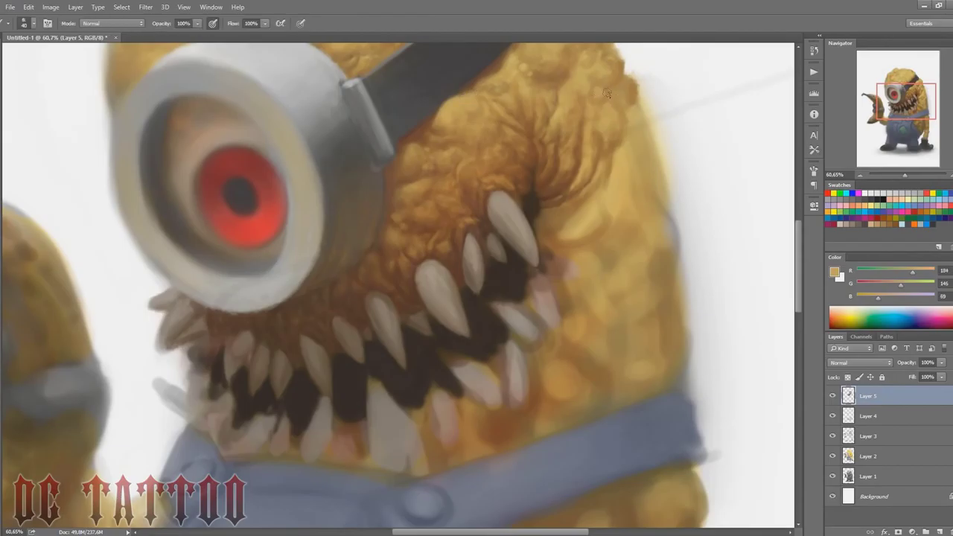
Step: Detail the small wart and fine folds behind the cheek with a sampled brown (153, 107, 45) and a 25 brush
{"action": "key", "text": "bracketleft"}
{"action": "key", "text": "bracketleft"}
{"action": "key", "text": "bracketleft"}
{"action": "left_click", "coordinate": [596, 143], "text": "alt"}
{"action": "left_click", "coordinate": [566, 194], "text": "alt"}
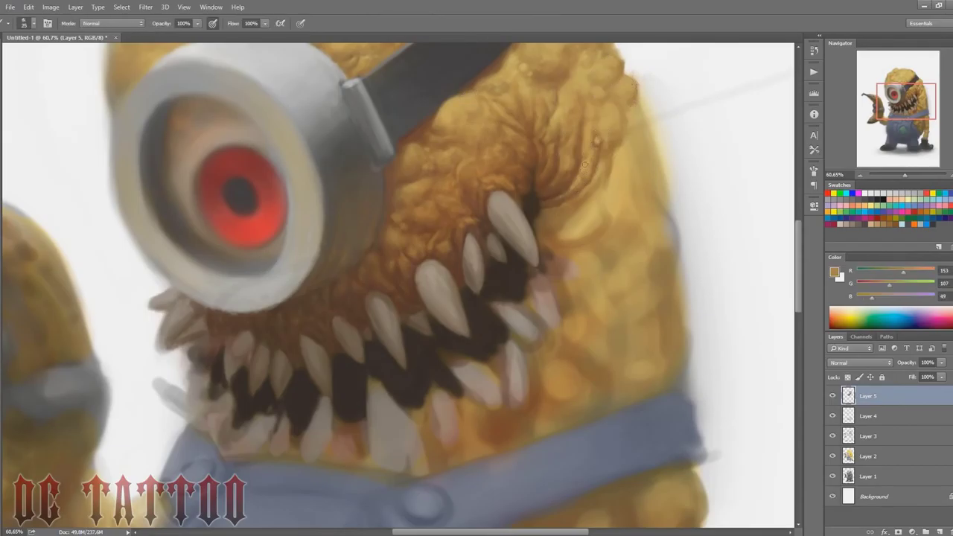
{"action": "key", "text": "bracketright"}
Step: Shade the folds running from the rear lumps to the mouth corner with sampled dark brown and a 60 brush
{"action": "left_click", "coordinate": [563, 71], "text": "alt"}
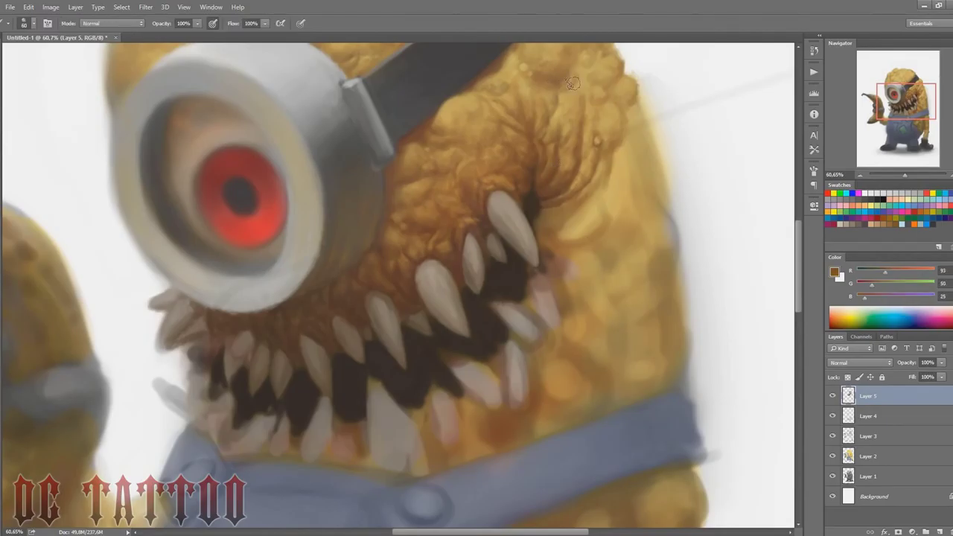
{"action": "mouse_move", "coordinate": [572, 83]}
{"action": "left_mouse_down"}
{"action": "mouse_move", "coordinate": [557, 195]}
{"action": "mouse_move", "coordinate": [558, 179]}
{"action": "left_mouse_up"}
{"action": "left_click", "coordinate": [523, 198], "text": "alt"}
{"action": "left_click", "coordinate": [562, 192], "text": "alt"}
{"action": "key", "text": "bracketright"}
{"action": "key", "text": "bracketright"}
{"action": "key", "text": "bracketright"}
Step: Darken the mouth corner behind the last upper tooth with a sampled near-black brown (37, 25, 16) and a 25 brush
{"action": "left_click_drag", "start_coordinate": [912, 93], "coordinate": [908, 102]}
{"action": "left_click", "coordinate": [539, 284], "text": "alt"}
{"action": "key", "text": "bracketleft"}
{"action": "key", "text": "bracketleft"}
{"action": "key", "text": "bracketleft"}
{"action": "key", "text": "bracketleft"}
{"action": "key", "text": "bracketleft"}
{"action": "key", "text": "bracketleft"}
{"action": "key", "text": "bracketleft"}
{"action": "left_click", "coordinate": [570, 205], "text": "alt"}
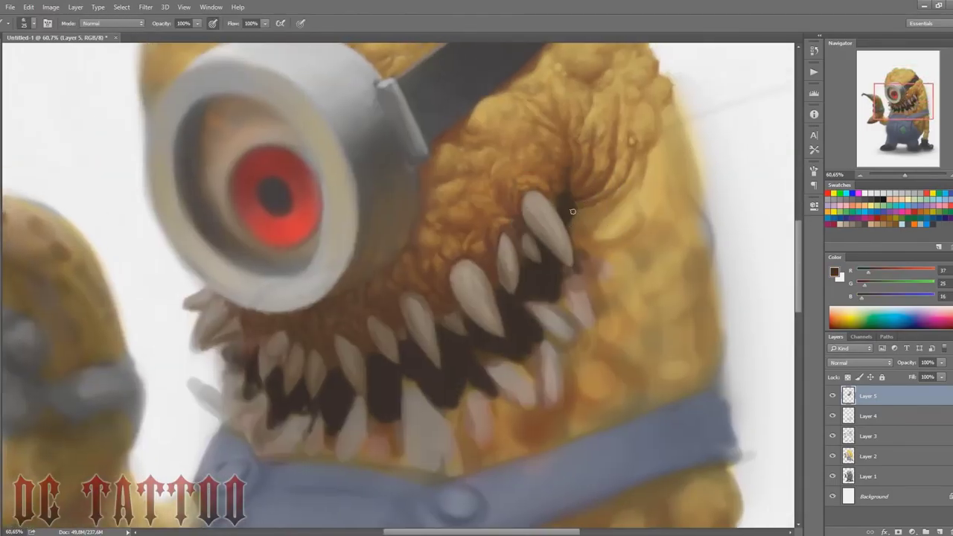
{"action": "left_click", "coordinate": [577, 212], "text": "alt"}
{"action": "key", "text": "bracketleft"}
Step: Paint lumpy folds beneath the mouth corner with sampled ochre (187, 152, 75) and brown (115, 70, 33)
{"action": "left_click", "coordinate": [602, 221], "text": "alt"}
{"action": "key", "text": "bracketright"}
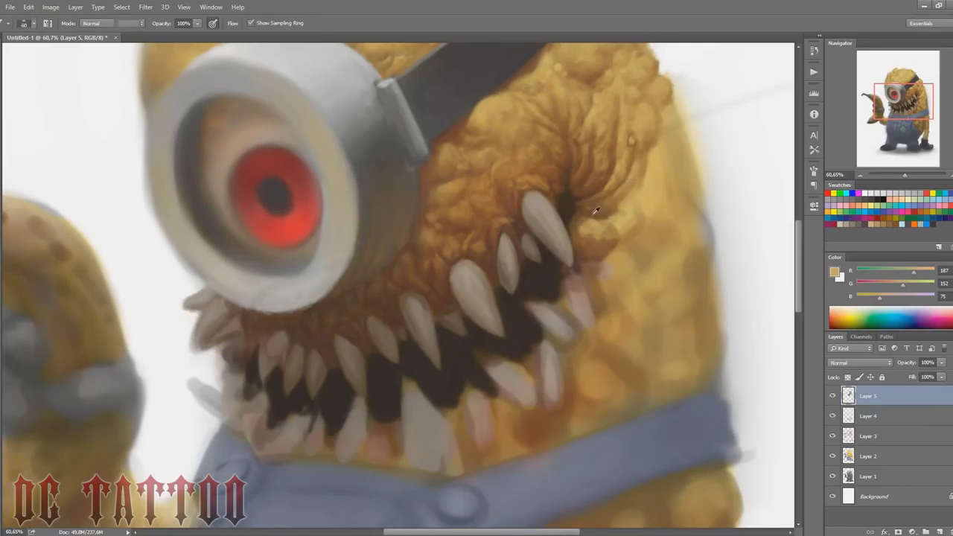
{"action": "left_click", "coordinate": [584, 228], "text": "alt"}
{"action": "key", "text": "bracketright"}
{"action": "key", "text": "bracketright"}
{"action": "key", "text": "bracketright"}
{"action": "key", "text": "bracketright"}
{"action": "key", "text": "bracketright"}
{"action": "key", "text": "bracketright"}
{"action": "key", "text": "bracketright"}
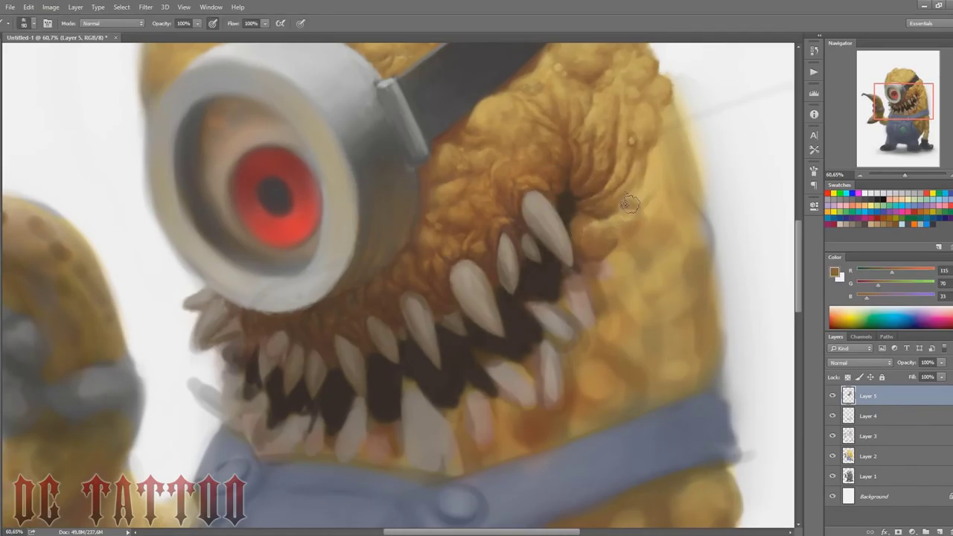
{"action": "key", "text": "bracketright"}
{"action": "key", "text": "bracketright"}
{"action": "key", "text": "bracketright"}
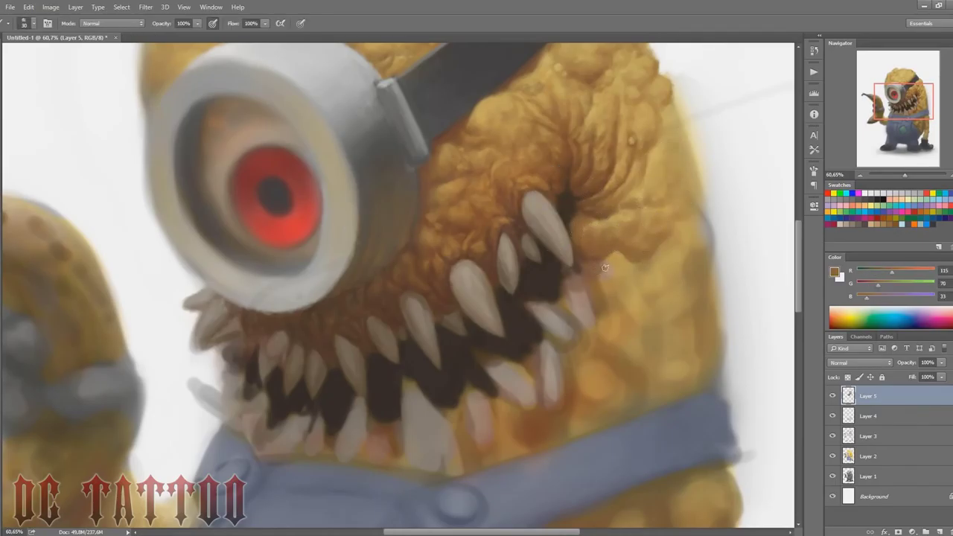
Step: Block in the lower teeth from the mouth corner to the front with a flat grey-brown (93, 77, 60)
{"action": "left_click", "coordinate": [572, 257], "text": "alt"}
{"action": "key", "text": "bracketright"}
{"action": "left_click_drag", "start_coordinate": [588, 267], "coordinate": [612, 278]}
{"action": "left_click_drag", "start_coordinate": [573, 282], "coordinate": [587, 324]}
{"action": "mouse_move", "coordinate": [530, 306]}
{"action": "left_mouse_down"}
{"action": "mouse_move", "coordinate": [567, 320]}
{"action": "mouse_move", "coordinate": [513, 311]}
{"action": "mouse_move", "coordinate": [542, 384]}
{"action": "mouse_move", "coordinate": [553, 358]}
{"action": "left_mouse_up"}
{"action": "key", "text": "bracketright"}
{"action": "mouse_move", "coordinate": [480, 357]}
{"action": "left_mouse_down"}
{"action": "mouse_move", "coordinate": [520, 371]}
{"action": "mouse_move", "coordinate": [481, 356]}
{"action": "mouse_move", "coordinate": [526, 403]}
{"action": "mouse_move", "coordinate": [468, 384]}
{"action": "mouse_move", "coordinate": [479, 437]}
{"action": "left_mouse_up"}
{"action": "left_click_drag", "start_coordinate": [423, 400], "coordinate": [441, 463]}
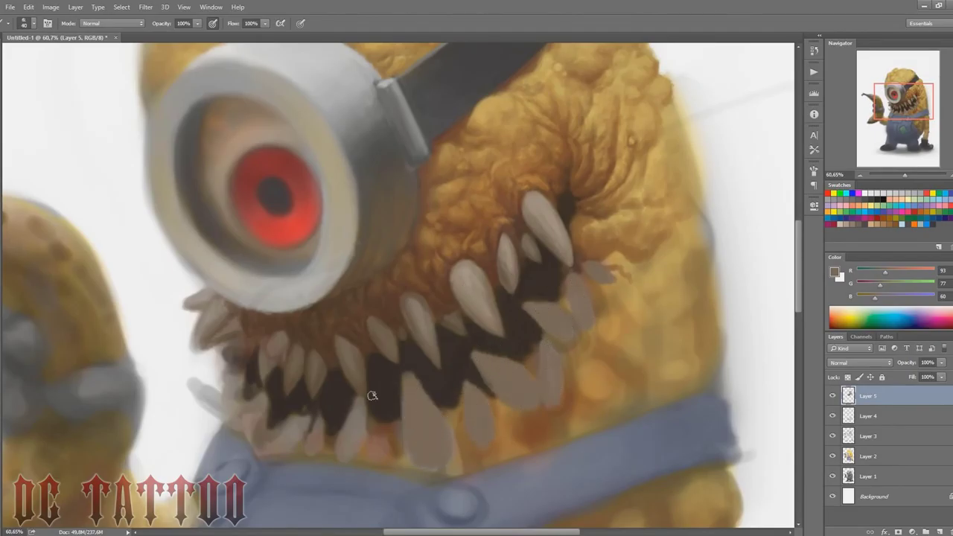
{"action": "left_click_drag", "start_coordinate": [363, 416], "coordinate": [349, 450]}
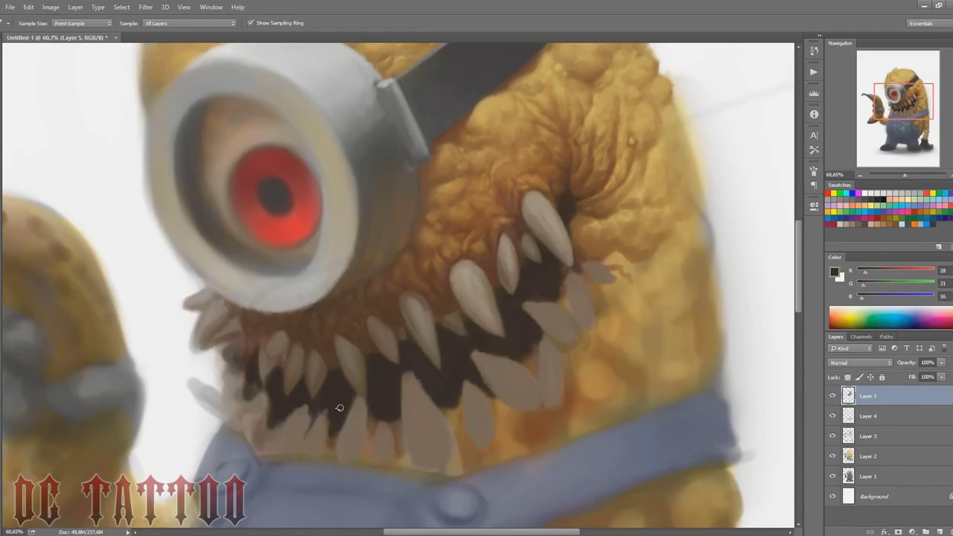
Step: Define the small front lower teeth with sampled near-black (28, 21, 16), grey-brown (93, 78, 61) and shadow brown (72, 55, 36)
{"action": "left_click", "coordinate": [354, 411], "text": "alt"}
{"action": "left_click", "coordinate": [285, 419], "text": "alt"}
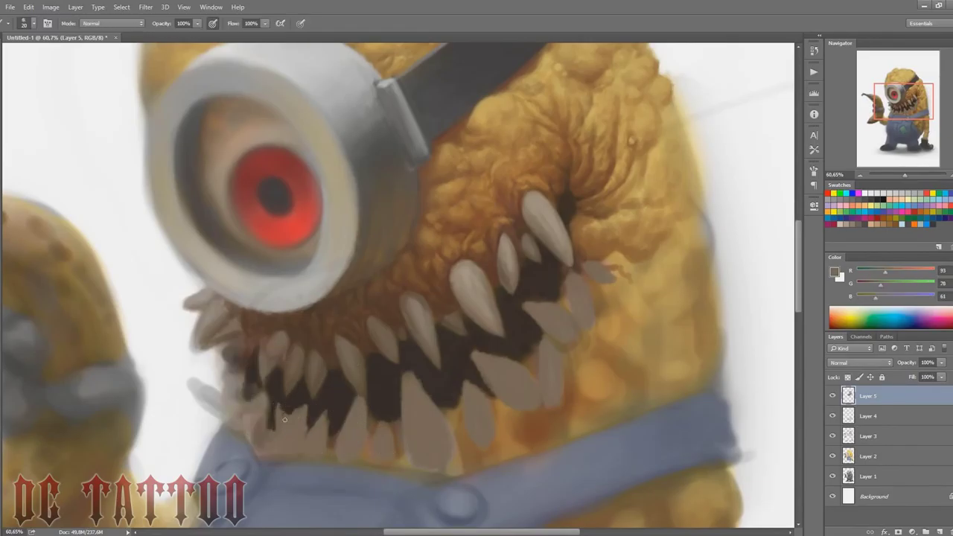
{"action": "left_click", "coordinate": [321, 439], "text": "alt"}
{"action": "left_click", "coordinate": [330, 440], "text": "alt"}
{"action": "left_click_drag", "start_coordinate": [365, 408], "coordinate": [364, 435]}
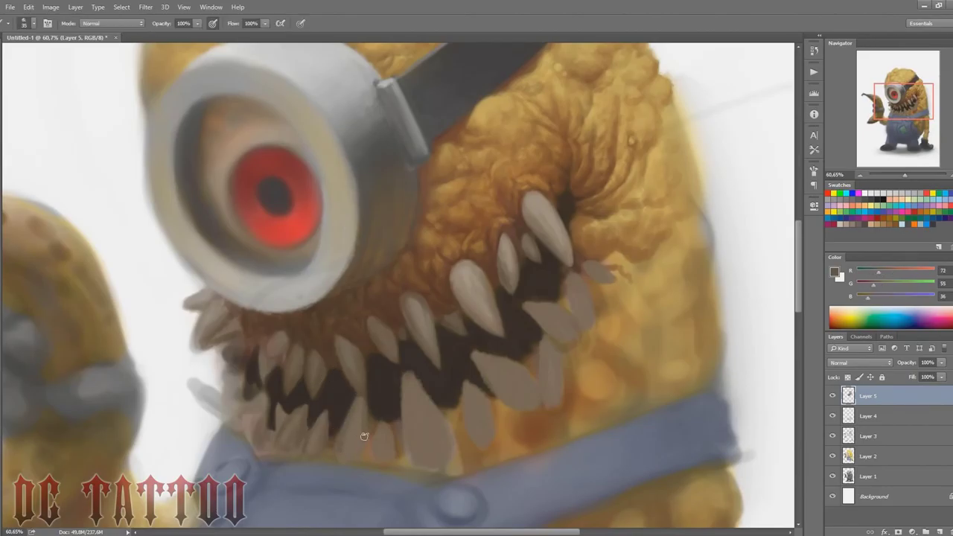
Step: Sharpen the edges and dark gaps between the front lower teeth with sampled dark browns such as (58, 46, 31)
{"action": "left_click", "coordinate": [381, 387], "text": "alt"}
{"action": "key", "text": "bracketleft"}
{"action": "left_click_drag", "start_coordinate": [361, 383], "coordinate": [371, 419]}
{"action": "left_click", "coordinate": [359, 411], "text": "alt"}
{"action": "left_click", "coordinate": [365, 385], "text": "alt"}
{"action": "key", "text": "bracketright"}
{"action": "key", "text": "bracketright"}
{"action": "key", "text": "bracketright"}
{"action": "key", "text": "bracketright"}
{"action": "key", "text": "bracketright"}
{"action": "key", "text": "bracketright"}
{"action": "key", "text": "bracketright"}
{"action": "key", "text": "bracketright"}
{"action": "key", "text": "bracketright"}
{"action": "key", "text": "bracketleft"}
{"action": "key", "text": "bracketleft"}
{"action": "key", "text": "bracketleft"}
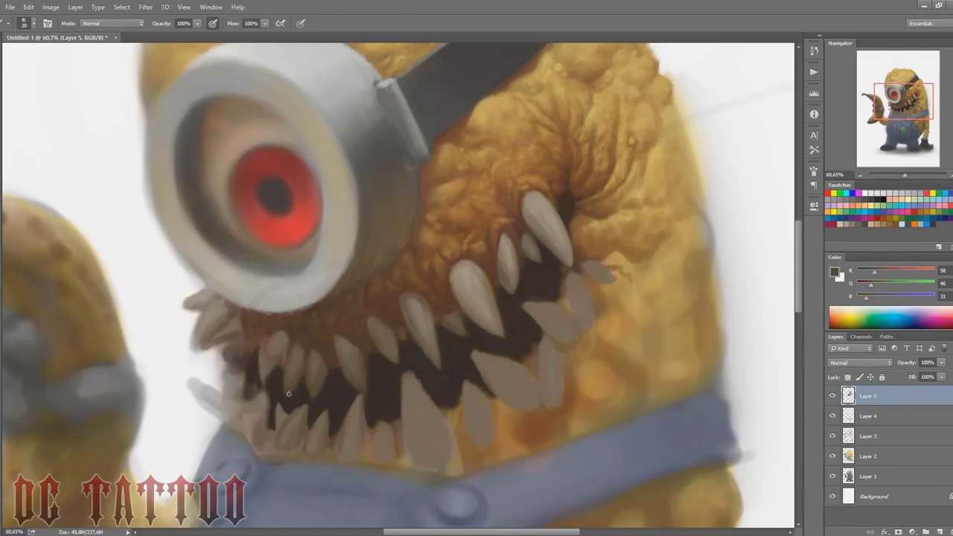
Step: Refine the shading of the upper teeth with sampled tooth tones such as (90, 74, 56) and a 45 brush
{"action": "key", "text": "bracketright"}
{"action": "key", "text": "bracketright"}
{"action": "left_click", "coordinate": [335, 397], "text": "alt"}
{"action": "left_click", "coordinate": [410, 304], "text": "alt"}
{"action": "key", "text": "bracketright"}
{"action": "left_click", "coordinate": [471, 278], "text": "alt"}
{"action": "key", "text": "bracketright"}
{"action": "left_click", "coordinate": [499, 330], "text": "alt"}
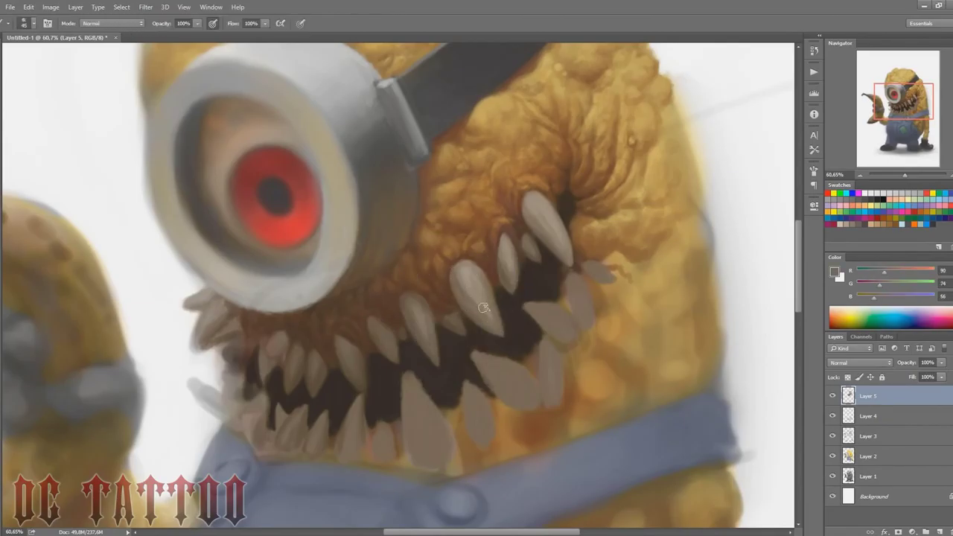
Step: Model the lumps behind the cheek wrinkles with sampled brown (126, 80, 37) and ochre (192, 156, 74)
{"action": "mouse_move", "coordinate": [478, 276]}
{"action": "left_mouse_down"}
{"action": "mouse_move", "coordinate": [408, 363]}
{"action": "mouse_move", "coordinate": [416, 333]}
{"action": "left_mouse_up"}
{"action": "key", "text": "bracketleft"}
{"action": "key", "text": "bracketleft"}
{"action": "key", "text": "bracketleft"}
{"action": "key", "text": "bracketleft"}
{"action": "left_click", "coordinate": [562, 173], "text": "alt"}
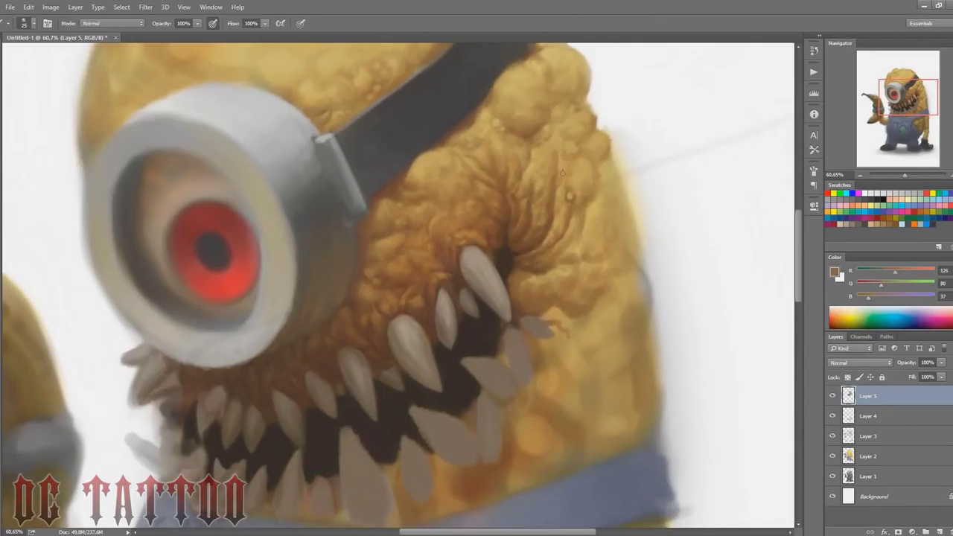
{"action": "left_click", "coordinate": [575, 154], "text": "alt"}
{"action": "key", "text": "bracketleft"}
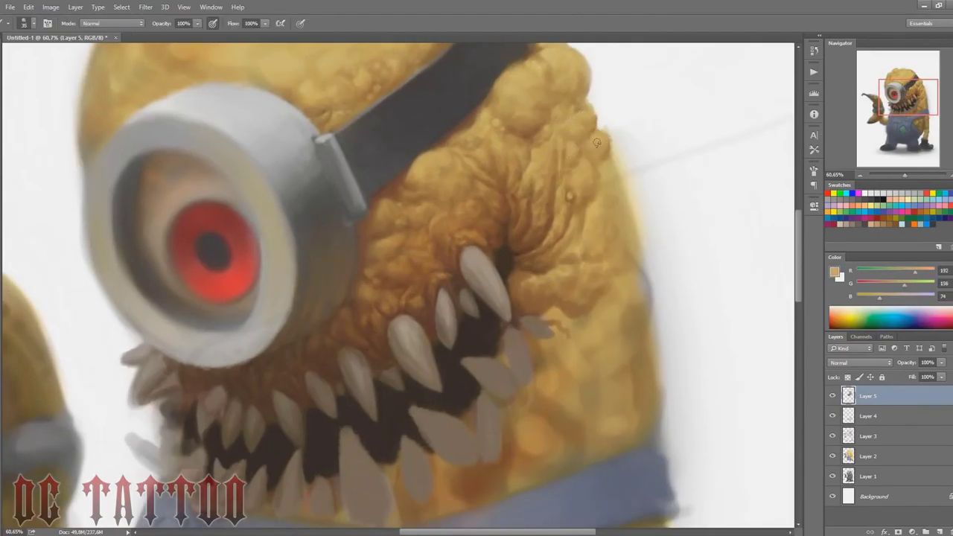
Step: Extend the lumps down the head's back outline with sampled skin tones, including brown (125, 79, 36), and a 60 brush
{"action": "left_click", "coordinate": [608, 161], "text": "alt"}
{"action": "key", "text": "bracketright"}
{"action": "left_click", "coordinate": [595, 196], "text": "alt"}
{"action": "left_click", "coordinate": [584, 195], "text": "alt"}
{"action": "key", "text": "bracketright"}
{"action": "key", "text": "bracketright"}
{"action": "key", "text": "bracketright"}
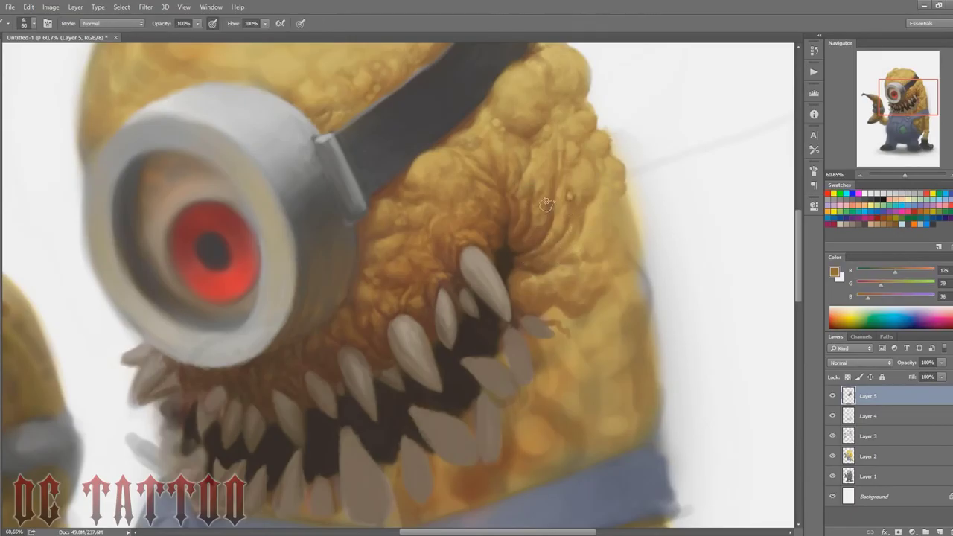
{"action": "left_click", "coordinate": [572, 166], "text": "alt"}
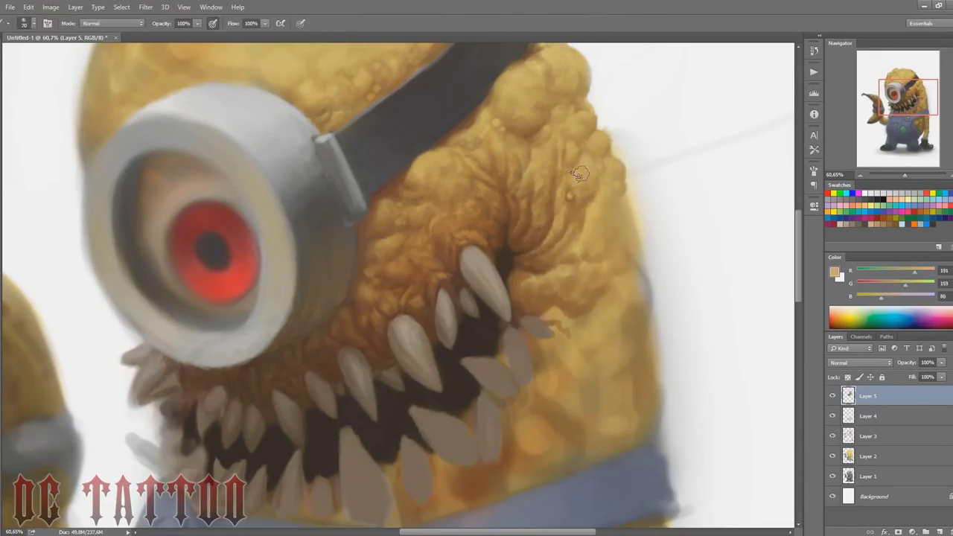
Step: Clean up the background along the head's back outline with a white swatch, using varied brush sizes to sharpen the lumpy silhouette
{"action": "left_click", "coordinate": [863, 193]}
{"action": "mouse_move", "coordinate": [604, 127]}
{"action": "left_mouse_down"}
{"action": "mouse_move", "coordinate": [647, 186]}
{"action": "mouse_move", "coordinate": [643, 214]}
{"action": "mouse_move", "coordinate": [680, 93]}
{"action": "mouse_move", "coordinate": [659, 194]}
{"action": "mouse_move", "coordinate": [782, 136]}
{"action": "left_mouse_up"}
{"action": "key", "text": "bracketright"}
{"action": "key", "text": "bracketright"}
{"action": "key", "text": "bracketright"}
{"action": "key", "text": "bracketright"}
{"action": "left_click_drag", "start_coordinate": [754, 89], "coordinate": [737, 165]}
{"action": "key", "text": "bracketleft"}
{"action": "key", "text": "bracketleft"}
{"action": "key", "text": "bracketleft"}
{"action": "key", "text": "bracketleft"}
{"action": "key", "text": "bracketleft"}
{"action": "key", "text": "bracketleft"}
{"action": "key", "text": "bracketleft"}
{"action": "key", "text": "bracketleft"}
{"action": "key", "text": "bracketleft"}
{"action": "key", "text": "bracketleft"}
{"action": "mouse_move", "coordinate": [623, 291]}
{"action": "left_mouse_down"}
{"action": "mouse_move", "coordinate": [645, 371]}
{"action": "mouse_move", "coordinate": [660, 382]}
{"action": "left_mouse_up"}
{"action": "key", "text": "bracketright"}
{"action": "key", "text": "bracketright"}
{"action": "key", "text": "bracketright"}
{"action": "key", "text": "bracketright"}
{"action": "key", "text": "bracketright"}
{"action": "key", "text": "bracketright"}
{"action": "mouse_move", "coordinate": [691, 269]}
{"action": "left_mouse_down"}
{"action": "mouse_move", "coordinate": [685, 211]}
{"action": "mouse_move", "coordinate": [698, 166]}
{"action": "left_mouse_up"}
Step: Refine the folds and lumps behind the mouth corner with sampled browns such as (68, 35, 20) and (108, 68, 33)
{"action": "left_click", "coordinate": [497, 229], "text": "alt"}
{"action": "key", "text": "bracketleft"}
{"action": "key", "text": "bracketleft"}
{"action": "key", "text": "bracketleft"}
{"action": "key", "text": "bracketleft"}
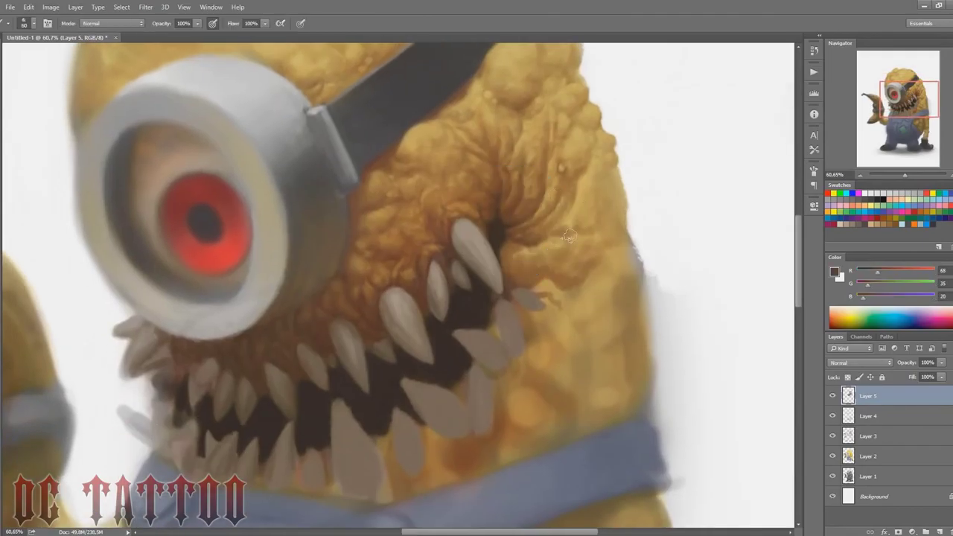
{"action": "left_click", "coordinate": [567, 217], "text": "alt"}
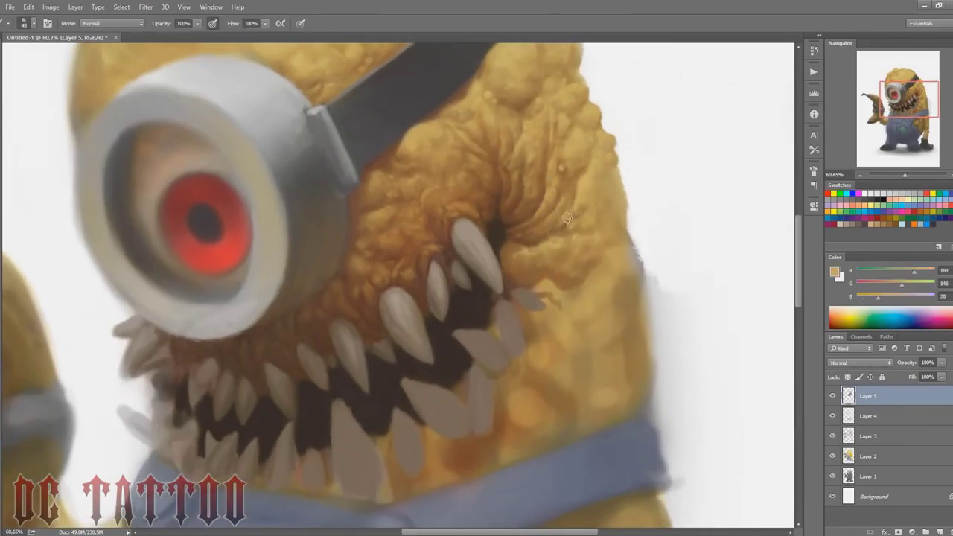
{"action": "left_click", "coordinate": [554, 227], "text": "alt"}
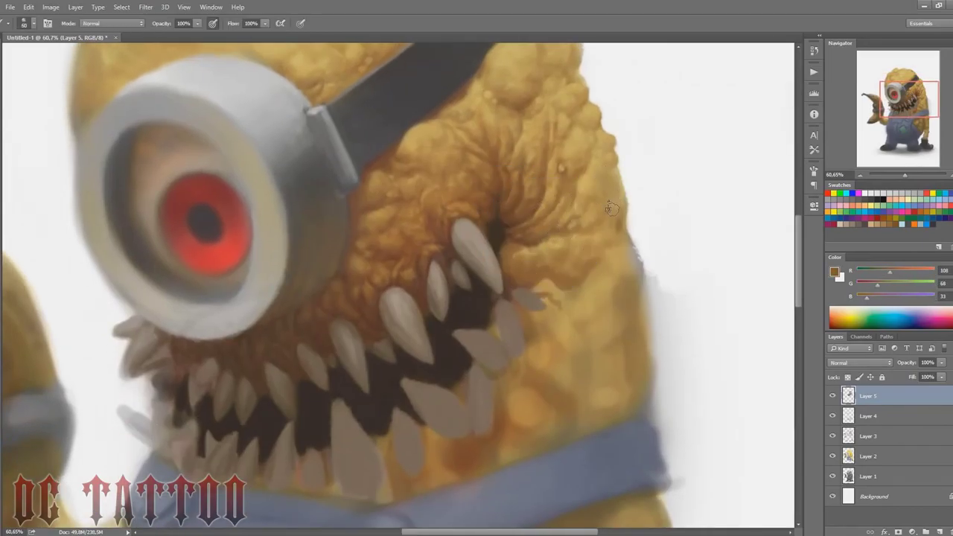
{"action": "left_click", "coordinate": [606, 177], "text": "alt"}
{"action": "left_click", "coordinate": [514, 245], "text": "alt"}
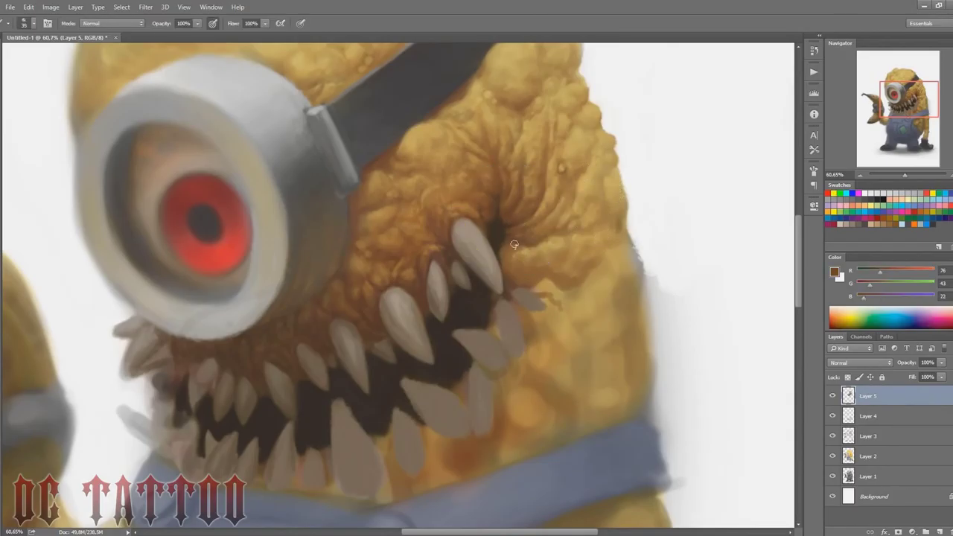
Step: Darken the skin behind the mouth corner with sampled brown (105, 61, 30) and a 250 brush
{"action": "left_click", "coordinate": [552, 229], "text": "alt"}
{"action": "key", "text": "bracketright"}
{"action": "key", "text": "bracketright"}
{"action": "key", "text": "bracketright"}
{"action": "key", "text": "bracketright"}
{"action": "key", "text": "bracketright"}
{"action": "key", "text": "bracketright"}
{"action": "key", "text": "bracketright"}
{"action": "key", "text": "bracketright"}
{"action": "key", "text": "bracketright"}
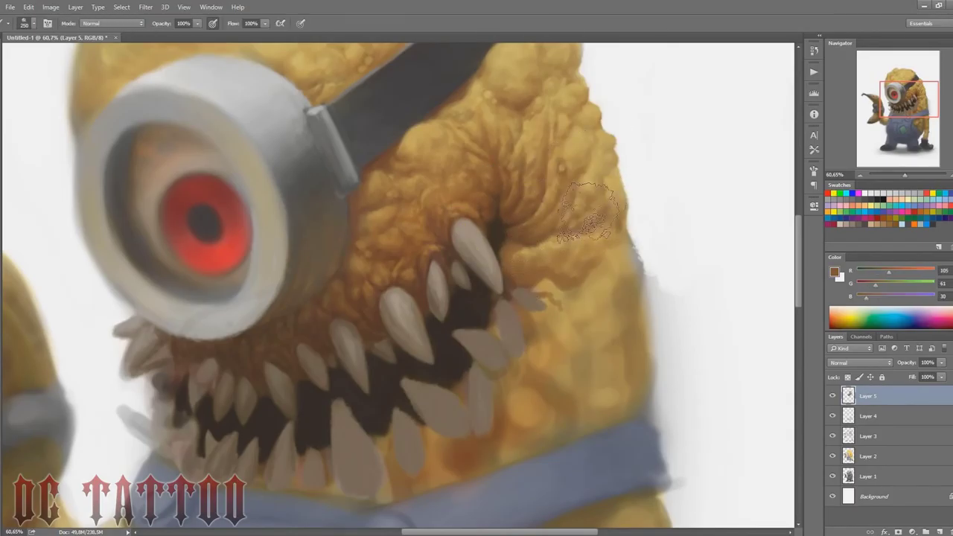
Step: Model the folds beside the mouth-corner tooth with a small brush and sampled ochre (166, 122, 55)
{"action": "key", "text": "bracketleft"}
{"action": "key", "text": "bracketleft"}
{"action": "key", "text": "bracketleft"}
{"action": "key", "text": "bracketleft"}
{"action": "key", "text": "bracketleft"}
{"action": "key", "text": "bracketleft"}
{"action": "key", "text": "bracketleft"}
{"action": "key", "text": "bracketleft"}
{"action": "key", "text": "bracketleft"}
{"action": "key", "text": "bracketleft"}
{"action": "key", "text": "bracketleft"}
{"action": "key", "text": "bracketleft"}
{"action": "key", "text": "bracketleft"}
{"action": "left_click", "coordinate": [581, 232], "text": "alt"}
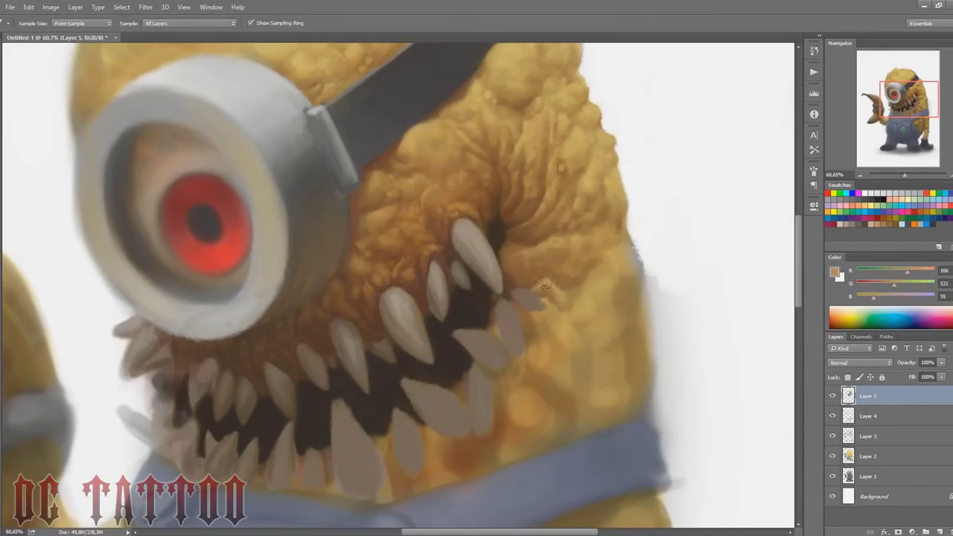
{"action": "left_click", "coordinate": [543, 285], "text": "alt"}
{"action": "mouse_move", "coordinate": [540, 283]}
{"action": "left_mouse_down"}
{"action": "mouse_move", "coordinate": [566, 257]}
{"action": "mouse_move", "coordinate": [597, 252]}
{"action": "left_mouse_up"}
Step: Extend the lumps toward the back edge at mouth-corner height with sampled brown (117, 79, 38) and ochre (182, 141, 67)
{"action": "key", "text": "bracketright"}
{"action": "key", "text": "bracketright"}
{"action": "key", "text": "bracketright"}
{"action": "key", "text": "bracketright"}
{"action": "left_click", "coordinate": [609, 250], "text": "alt"}
{"action": "left_click", "coordinate": [609, 227], "text": "alt"}
{"action": "key", "text": "bracketright"}
{"action": "key", "text": "bracketright"}
{"action": "key", "text": "bracketleft"}
{"action": "key", "text": "bracketleft"}
{"action": "left_click", "coordinate": [610, 234], "text": "alt"}
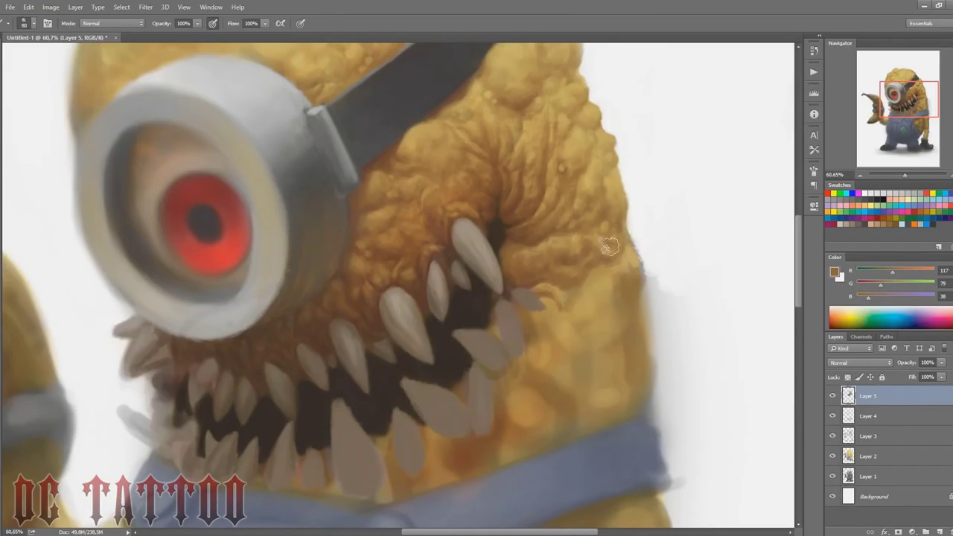
{"action": "left_click", "coordinate": [625, 264], "text": "alt"}
{"action": "key", "text": "bracketleft"}
{"action": "key", "text": "bracketleft"}
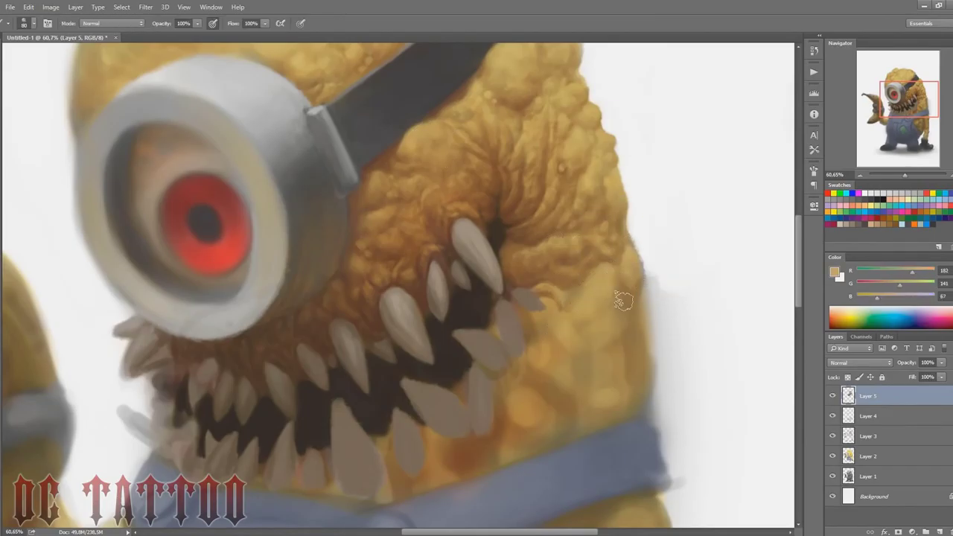
Step: Build up larger lumps on the lower cheek toward the back edge, using sampled brown (104, 56, 25) and a 70 brush
{"action": "left_click", "coordinate": [633, 304], "text": "alt"}
{"action": "mouse_move", "coordinate": [574, 312]}
{"action": "left_mouse_down"}
{"action": "mouse_move", "coordinate": [606, 292]}
{"action": "mouse_move", "coordinate": [596, 306]}
{"action": "mouse_move", "coordinate": [601, 343]}
{"action": "left_mouse_up"}
{"action": "left_click", "coordinate": [506, 415], "text": "alt"}
{"action": "key", "text": "bracketright"}
{"action": "key", "text": "bracketright"}
{"action": "key", "text": "bracketright"}
{"action": "key", "text": "bracketright"}
{"action": "key", "text": "bracketright"}
{"action": "key", "text": "bracketright"}
{"action": "key", "text": "bracketright"}
{"action": "key", "text": "bracketright"}
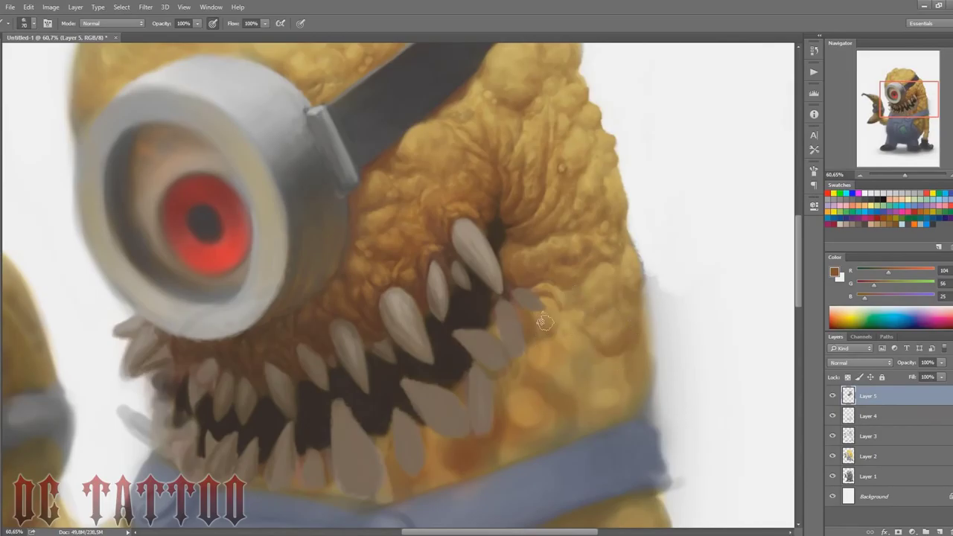
{"action": "mouse_move", "coordinate": [559, 307]}
{"action": "left_mouse_down"}
{"action": "mouse_move", "coordinate": [558, 364]}
{"action": "mouse_move", "coordinate": [588, 361]}
{"action": "mouse_move", "coordinate": [575, 392]}
{"action": "mouse_move", "coordinate": [622, 401]}
{"action": "mouse_move", "coordinate": [648, 365]}
{"action": "left_mouse_up"}
Step: Clean the back outline down to the overalls with the sampled white background color
{"action": "key", "text": "i"}
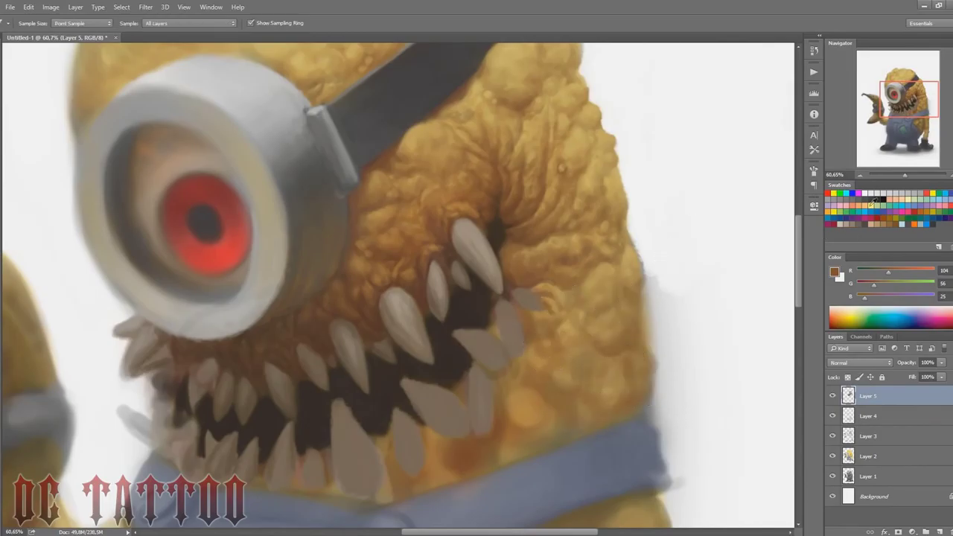
{"action": "left_click", "coordinate": [663, 212]}
{"action": "key", "text": "b"}
{"action": "mouse_move", "coordinate": [642, 228]}
{"action": "left_mouse_down"}
{"action": "mouse_move", "coordinate": [649, 277]}
{"action": "mouse_move", "coordinate": [650, 406]}
{"action": "mouse_move", "coordinate": [664, 368]}
{"action": "mouse_move", "coordinate": [641, 239]}
{"action": "mouse_move", "coordinate": [666, 318]}
{"action": "mouse_move", "coordinate": [666, 435]}
{"action": "mouse_move", "coordinate": [692, 444]}
{"action": "left_mouse_up"}
{"action": "key", "text": "bracketright"}
{"action": "key", "text": "bracketright"}
{"action": "key", "text": "bracketright"}
{"action": "key", "text": "bracketright"}
{"action": "key", "text": "bracketright"}
{"action": "key", "text": "bracketright"}
{"action": "key", "text": "bracketright"}
{"action": "left_click_drag", "start_coordinate": [904, 101], "coordinate": [899, 101]}
Step: Sharpen the wrinkles below the mouth corner with a fine brush and sampled browns (81, 44, 23) and (93, 56, 33)
{"action": "left_click", "coordinate": [580, 236], "text": "alt"}
{"action": "key", "text": "bracketleft"}
{"action": "key", "text": "bracketleft"}
{"action": "key", "text": "bracketleft"}
{"action": "key", "text": "bracketleft"}
{"action": "key", "text": "bracketleft"}
{"action": "key", "text": "bracketleft"}
{"action": "key", "text": "bracketleft"}
{"action": "key", "text": "bracketright"}
{"action": "key", "text": "bracketright"}
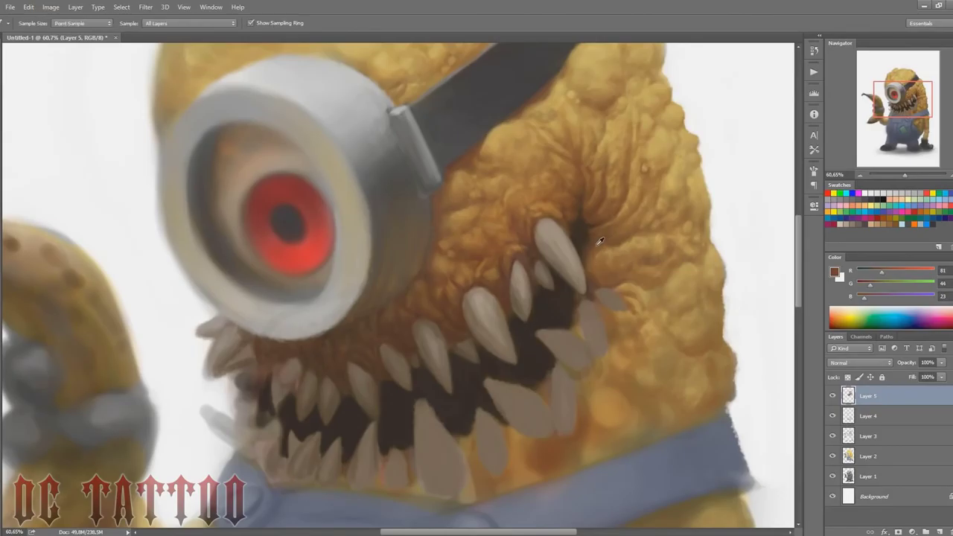
{"action": "left_click", "coordinate": [650, 273], "text": "alt"}
{"action": "left_click", "coordinate": [642, 277], "text": "alt"}
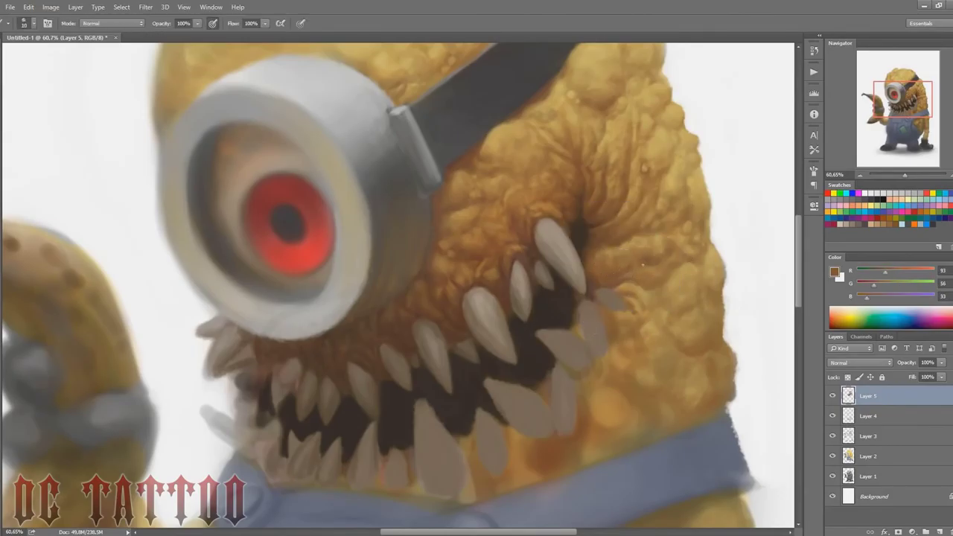
Step: Refine the skin behind the corner teeth and the dark mouth gap with sampled tones such as (101, 62, 33)
{"action": "key", "text": "bracketright"}
{"action": "key", "text": "bracketright"}
{"action": "key", "text": "bracketright"}
{"action": "key", "text": "bracketright"}
{"action": "key", "text": "bracketright"}
{"action": "left_click_drag", "start_coordinate": [636, 295], "coordinate": [655, 308]}
{"action": "key", "text": "bracketright"}
{"action": "left_click", "coordinate": [569, 320], "text": "alt"}
{"action": "left_click_drag", "start_coordinate": [571, 324], "coordinate": [575, 307]}
{"action": "left_click", "coordinate": [597, 277], "text": "alt"}
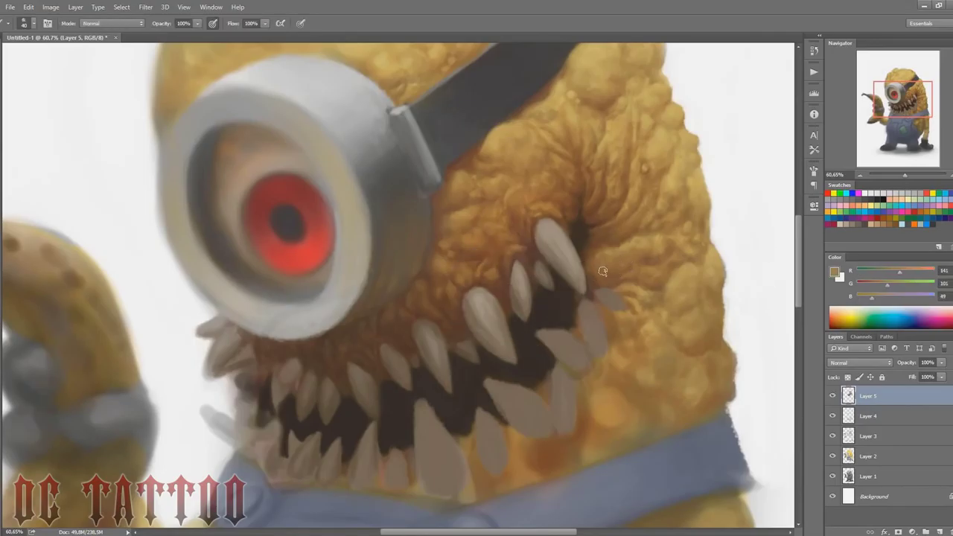
{"action": "key", "text": "bracketright"}
{"action": "left_click", "coordinate": [620, 269], "text": "alt"}
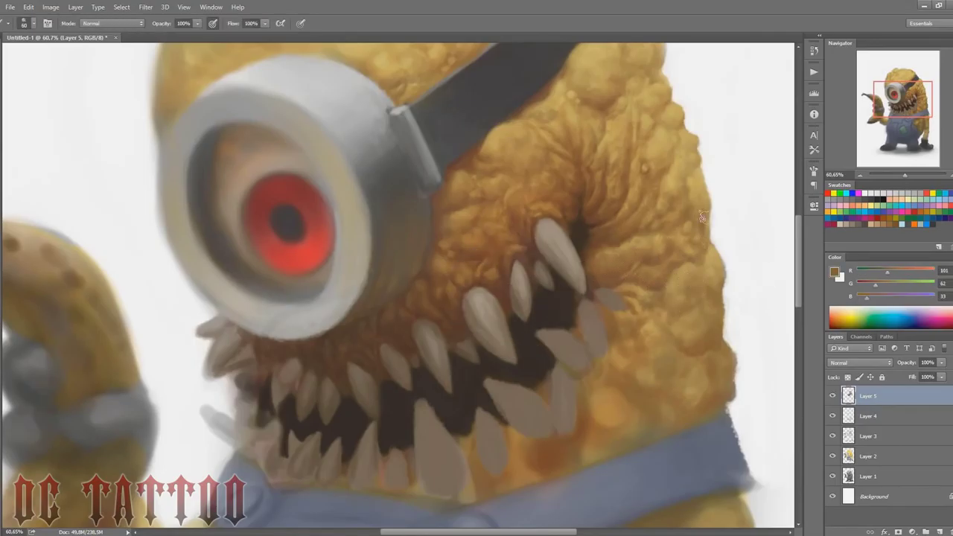
Step: Model the lumps along the back edge above the overalls with sampled brown (91, 64, 28) and ochre (178, 140, 65)
{"action": "left_click", "coordinate": [704, 346], "text": "alt"}
{"action": "left_click", "coordinate": [705, 347], "text": "alt"}
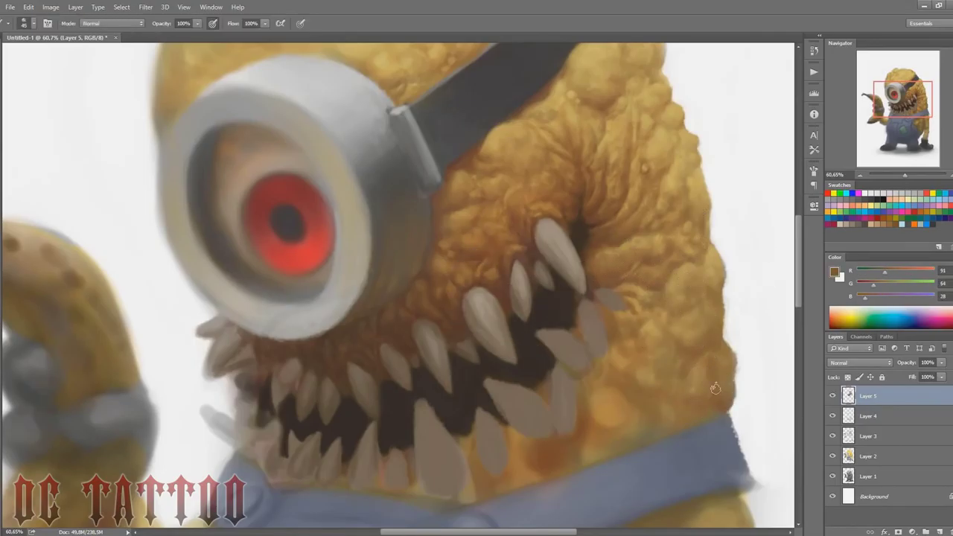
{"action": "left_click_drag", "start_coordinate": [731, 410], "coordinate": [733, 374]}
{"action": "left_click", "coordinate": [689, 419], "text": "alt"}
{"action": "key", "text": "bracketleft"}
{"action": "left_click", "coordinate": [674, 357], "text": "alt"}
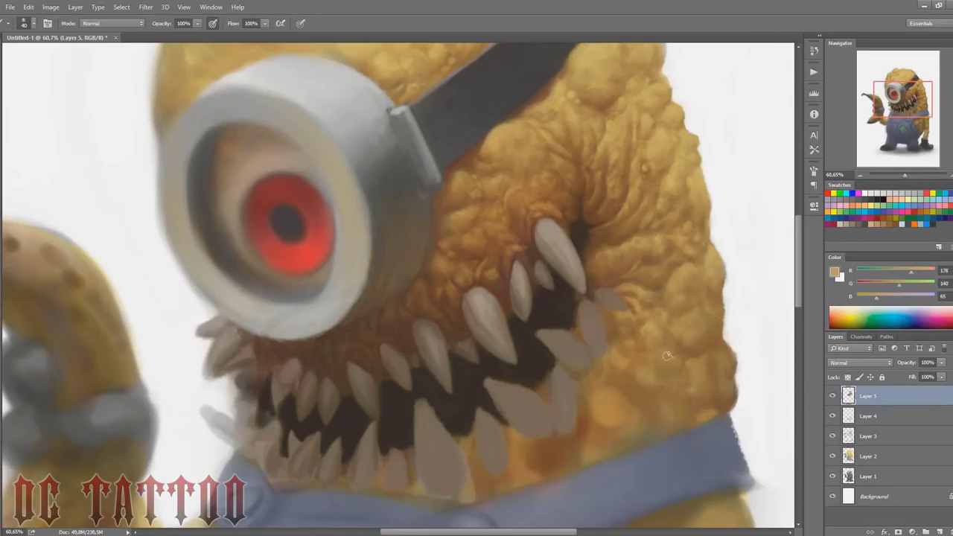
Step: Add small lumps on the cheek beside the rear lower teeth with sampled browns (124, 79, 36) and (84, 46, 23)
{"action": "key", "text": "bracketright"}
{"action": "key", "text": "bracketright"}
{"action": "left_click", "coordinate": [634, 351], "text": "alt"}
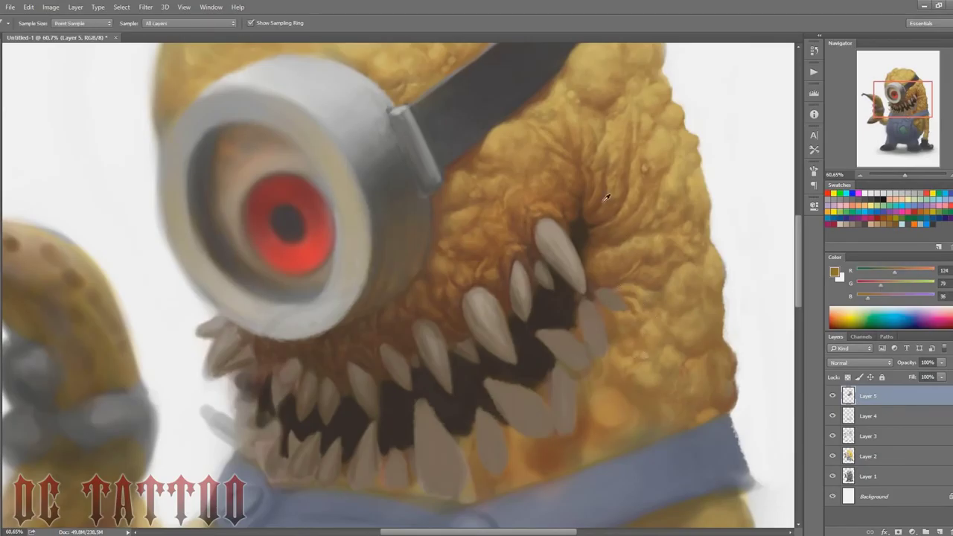
{"action": "key", "text": "bracketright"}
{"action": "key", "text": "bracketright"}
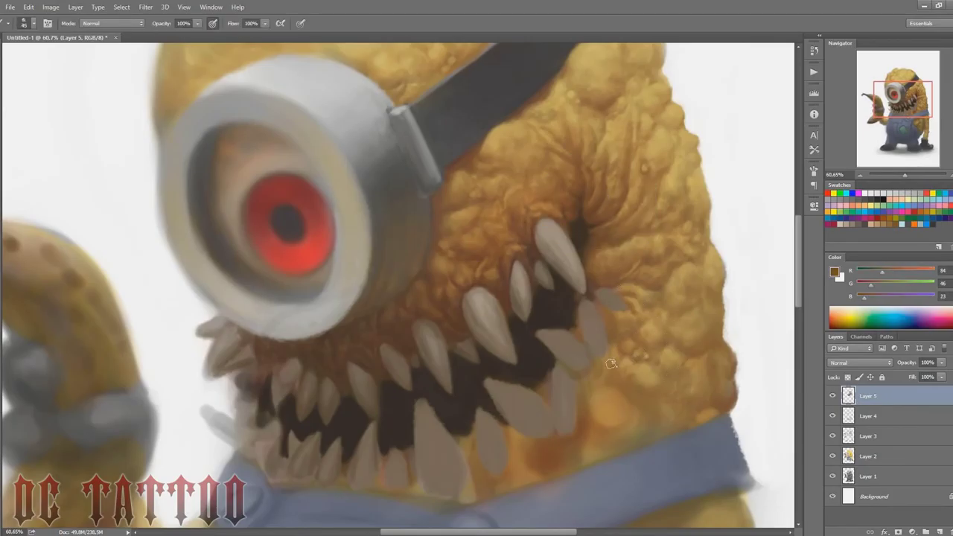
Step: Shade the lower-cheek lumps with brown (84, 46, 23) and an 80 brush, and lighten them with sampled ochre (168, 131, 55)
{"action": "key", "text": "bracketright"}
{"action": "key", "text": "bracketright"}
{"action": "key", "text": "bracketright"}
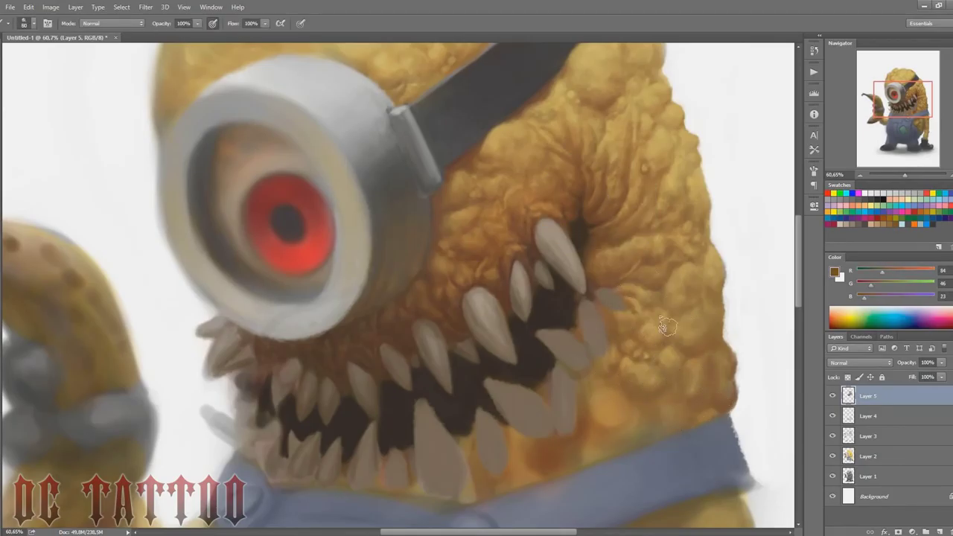
{"action": "left_click", "coordinate": [670, 397], "text": "alt"}
{"action": "key", "text": "bracketleft"}
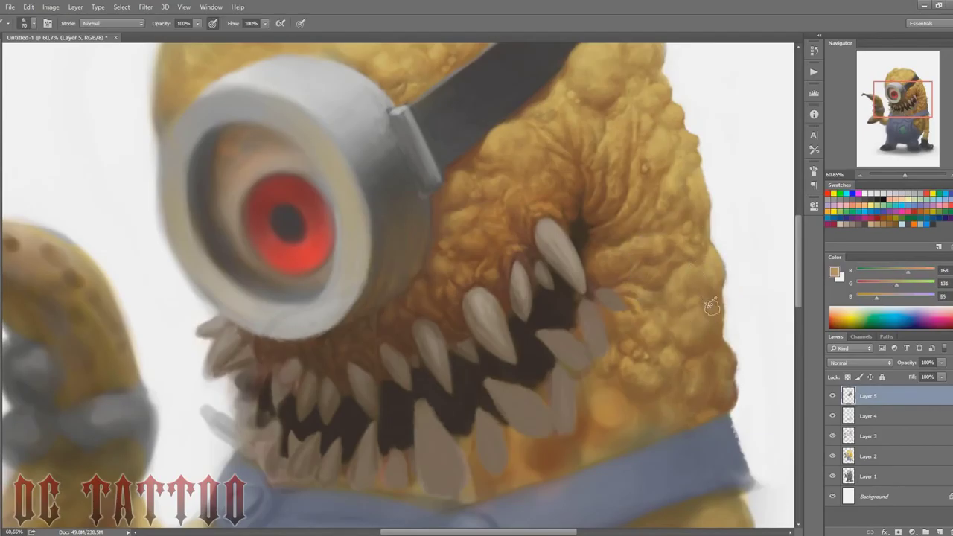
{"action": "key", "text": "bracketright"}
{"action": "key", "text": "bracketright"}
Step: Try to darken the area around the corner teeth with sampled brown (103, 63, 30) and a 200 brush
{"action": "left_click", "coordinate": [617, 367], "text": "alt"}
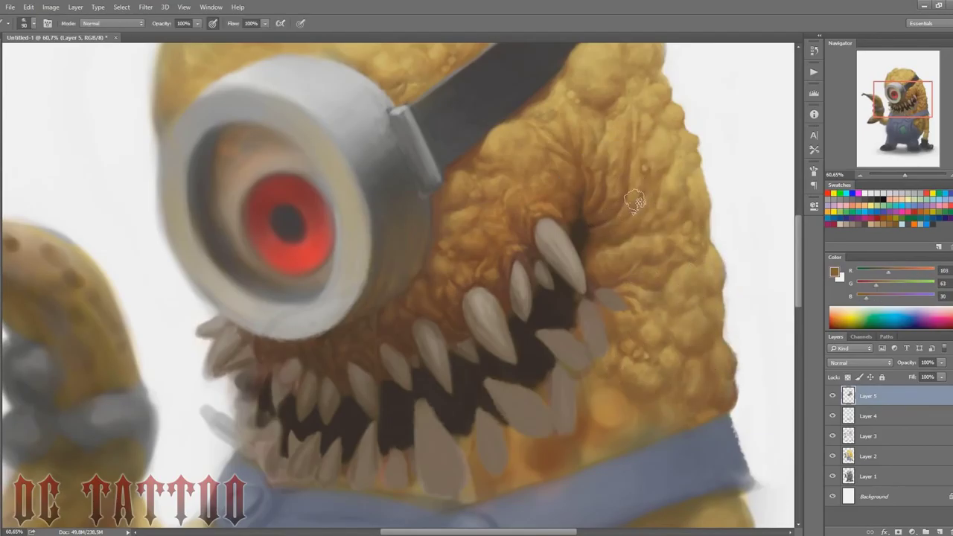
{"action": "key", "text": "bracketright"}
{"action": "key", "text": "bracketright"}
{"action": "key", "text": "bracketright"}
{"action": "key", "text": "bracketright"}
{"action": "key", "text": "bracketright"}
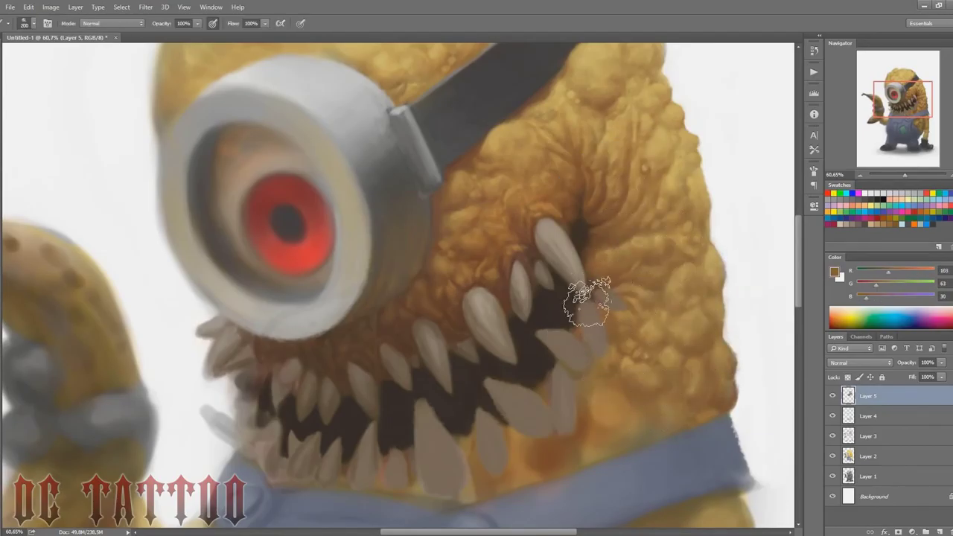
{"action": "key", "text": "ctrl+z"}
Step: Define the corner teeth's edges and neighbouring cheek creases with sampled dark brown (70, 37, 20) and a 25 brush
{"action": "left_click", "coordinate": [598, 223], "text": "alt"}
{"action": "key", "text": "bracketleft"}
{"action": "key", "text": "bracketleft"}
{"action": "key", "text": "bracketleft"}
{"action": "key", "text": "bracketleft"}
{"action": "key", "text": "bracketleft"}
{"action": "key", "text": "bracketleft"}
{"action": "key", "text": "bracketleft"}
{"action": "key", "text": "bracketleft"}
{"action": "key", "text": "bracketleft"}
{"action": "key", "text": "bracketleft"}
{"action": "key", "text": "bracketleft"}
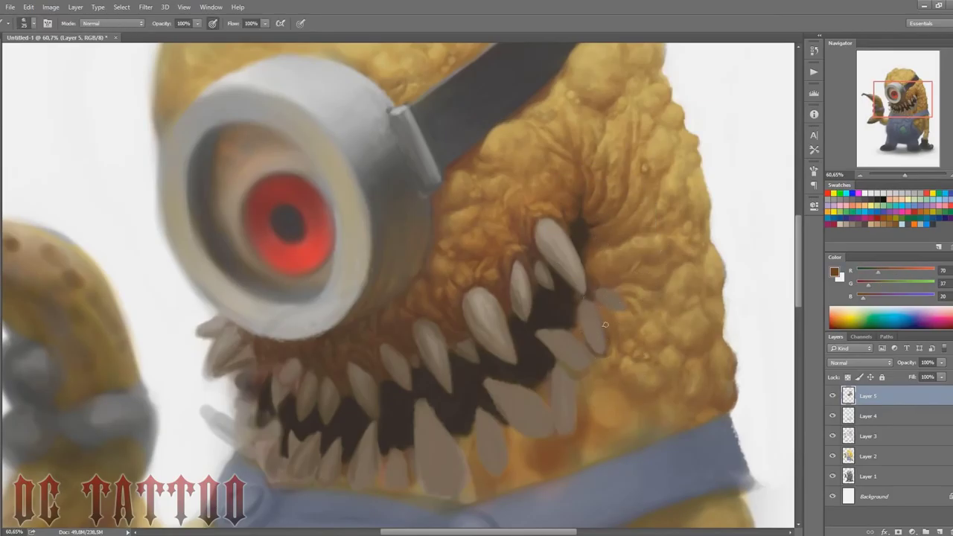
{"action": "left_click_drag", "start_coordinate": [597, 362], "coordinate": [588, 393]}
{"action": "mouse_move", "coordinate": [634, 434]}
{"action": "left_mouse_down"}
{"action": "mouse_move", "coordinate": [602, 433]}
{"action": "mouse_move", "coordinate": [612, 413]}
{"action": "mouse_move", "coordinate": [671, 410]}
{"action": "mouse_move", "coordinate": [630, 412]}
{"action": "mouse_move", "coordinate": [651, 391]}
{"action": "mouse_move", "coordinate": [675, 403]}
{"action": "left_mouse_up"}
Step: Shade the lower-cheek lumps above the overalls with a sampled brown and a 150 brush
{"action": "left_click", "coordinate": [660, 325], "text": "alt"}
{"action": "left_click", "coordinate": [626, 443], "text": "alt"}
{"action": "key", "text": "bracketright"}
{"action": "key", "text": "bracketright"}
{"action": "key", "text": "bracketright"}
{"action": "key", "text": "bracketright"}
{"action": "key", "text": "bracketright"}
{"action": "key", "text": "bracketright"}
{"action": "key", "text": "bracketright"}
{"action": "key", "text": "bracketright"}
{"action": "key", "text": "bracketright"}
{"action": "key", "text": "bracketleft"}
{"action": "key", "text": "bracketleft"}
{"action": "key", "text": "bracketleft"}
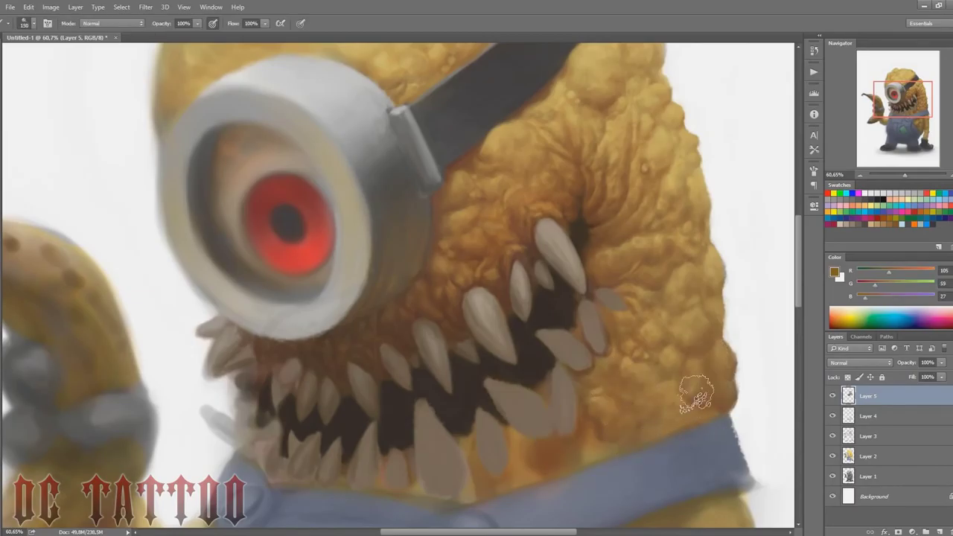
Step: Highlight the lower-cheek lumps with sampled ochre (162, 123, 58) and shade their creases with brown (104, 62, 31) and a 25 brush
{"action": "left_click", "coordinate": [676, 345], "text": "alt"}
{"action": "key", "text": "bracketleft"}
{"action": "key", "text": "bracketleft"}
{"action": "key", "text": "bracketleft"}
{"action": "key", "text": "bracketleft"}
{"action": "key", "text": "bracketleft"}
{"action": "key", "text": "bracketleft"}
{"action": "key", "text": "bracketleft"}
{"action": "key", "text": "bracketleft"}
{"action": "key", "text": "bracketleft"}
{"action": "key", "text": "bracketleft"}
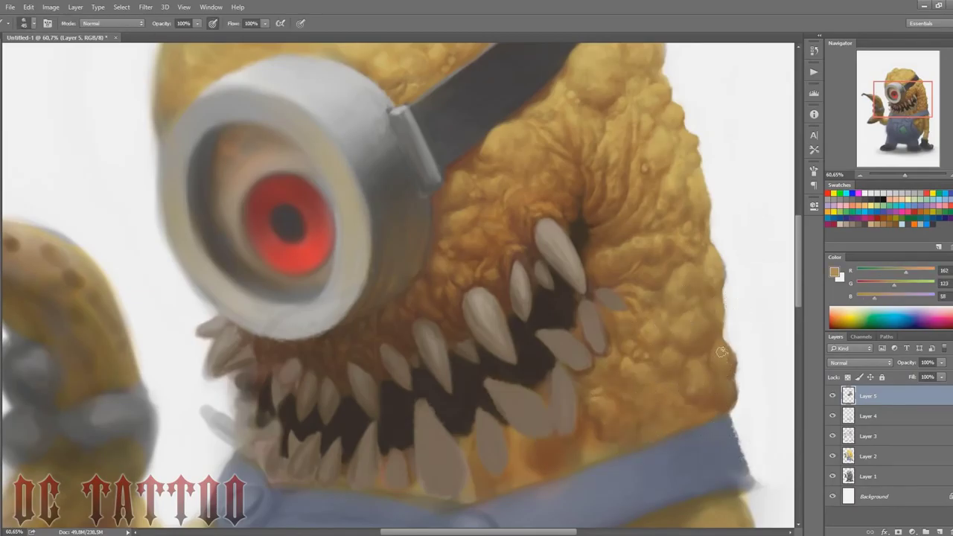
{"action": "left_click", "coordinate": [685, 407], "text": "alt"}
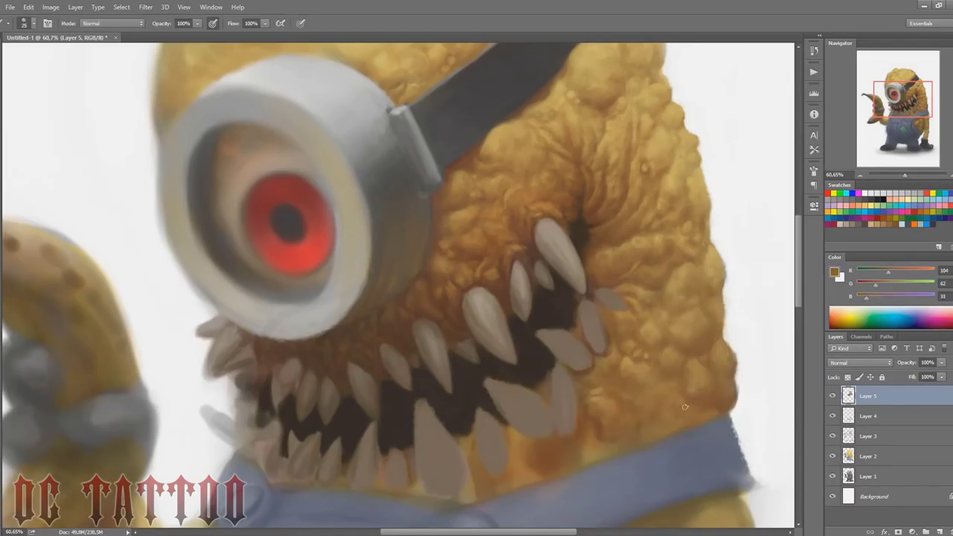
{"action": "left_click", "coordinate": [662, 304], "text": "alt"}
{"action": "left_click_drag", "start_coordinate": [650, 325], "coordinate": [691, 323]}
Step: Model the lumps between the corner teeth and back edge with sampled ochre (141, 103, 50) and brown (83, 51, 26)
{"action": "left_click", "coordinate": [700, 277], "text": "alt"}
{"action": "key", "text": "bracketleft"}
{"action": "key", "text": "bracketleft"}
{"action": "key", "text": "bracketleft"}
{"action": "key", "text": "bracketleft"}
{"action": "key", "text": "bracketleft"}
{"action": "key", "text": "bracketright"}
{"action": "key", "text": "bracketright"}
{"action": "left_click", "coordinate": [698, 292], "text": "alt"}
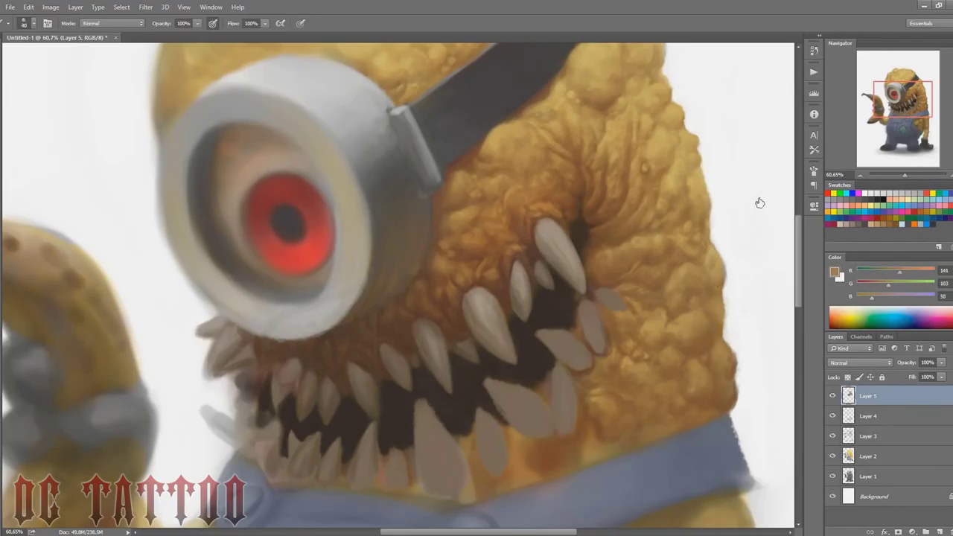
{"action": "left_click", "coordinate": [608, 349], "text": "alt"}
{"action": "key", "text": "bracketright"}
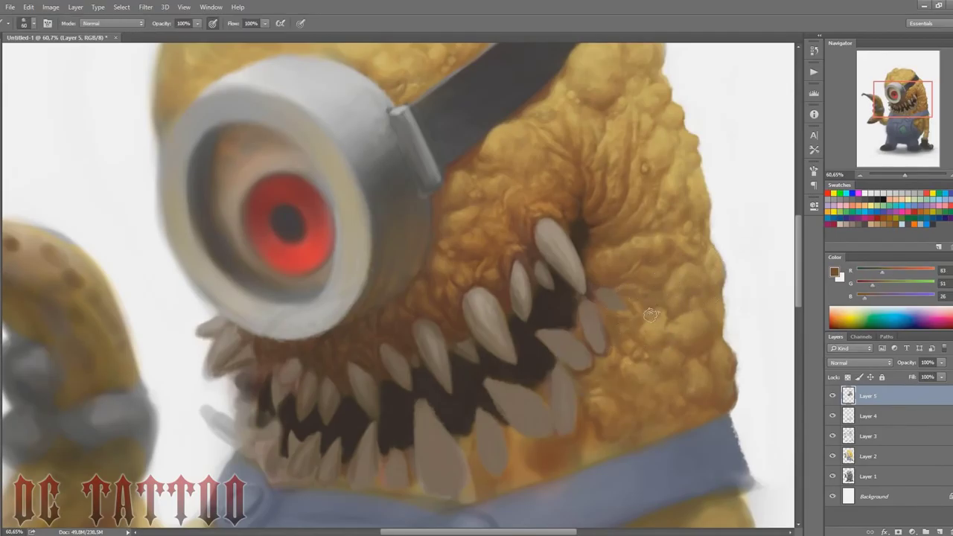
Step: Darken the skin beside the rear lower teeth with sampled browns (111, 60, 26) and (87, 43, 23), using up to a 70 brush
{"action": "left_click", "coordinate": [494, 246], "text": "alt"}
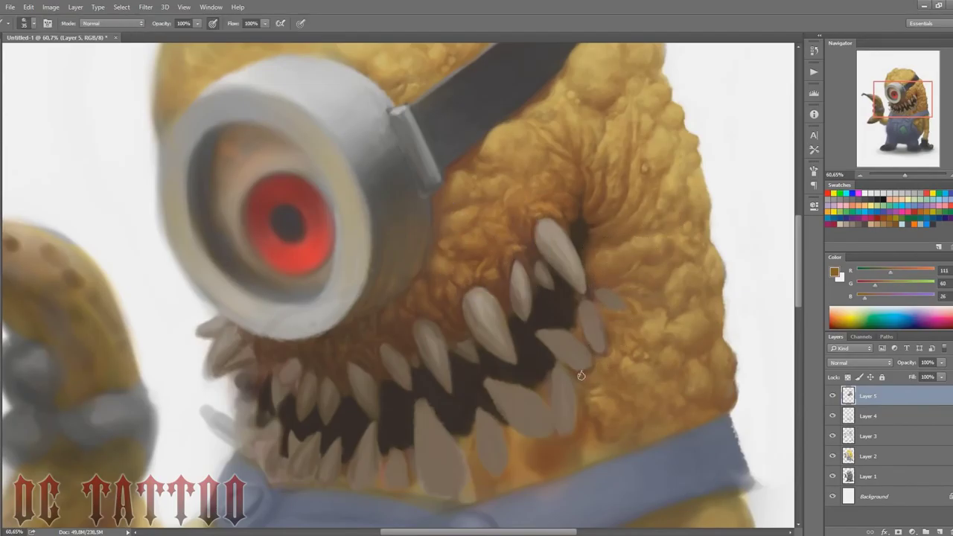
{"action": "left_click", "coordinate": [602, 359], "text": "alt"}
{"action": "key", "text": "bracketright"}
{"action": "key", "text": "bracketright"}
{"action": "key", "text": "bracketright"}
{"action": "key", "text": "bracketright"}
{"action": "key", "text": "bracketright"}
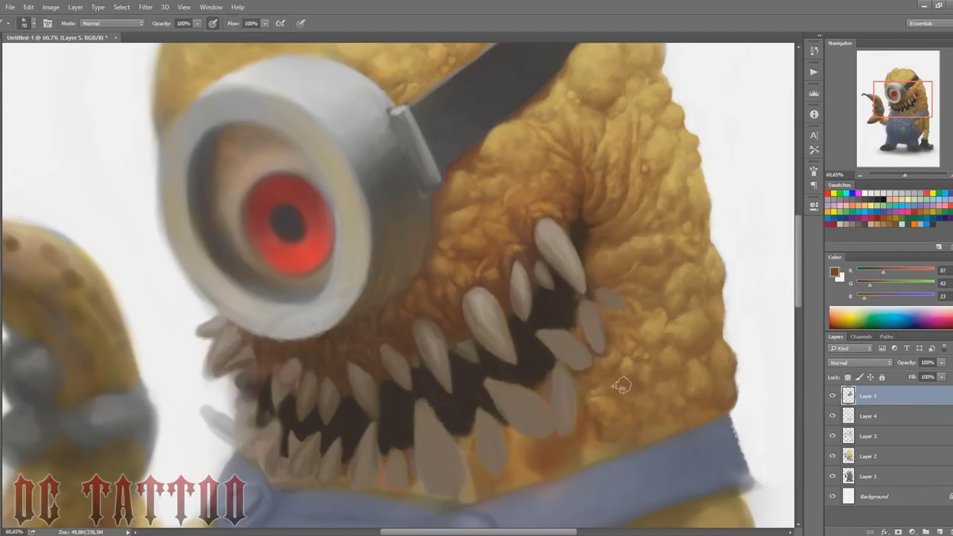
Step: Outline the rearmost lower tooth and add wrinkles beneath it with sampled brown (78, 44, 23) and a 20 brush
{"action": "key", "text": "bracketleft"}
{"action": "left_click", "coordinate": [582, 371], "text": "alt"}
{"action": "left_click", "coordinate": [572, 439], "text": "alt"}
{"action": "left_click", "coordinate": [574, 394], "text": "alt"}
{"action": "key", "text": "bracketleft"}
{"action": "key", "text": "bracketleft"}
{"action": "key", "text": "bracketleft"}
{"action": "key", "text": "bracketleft"}
{"action": "key", "text": "bracketleft"}
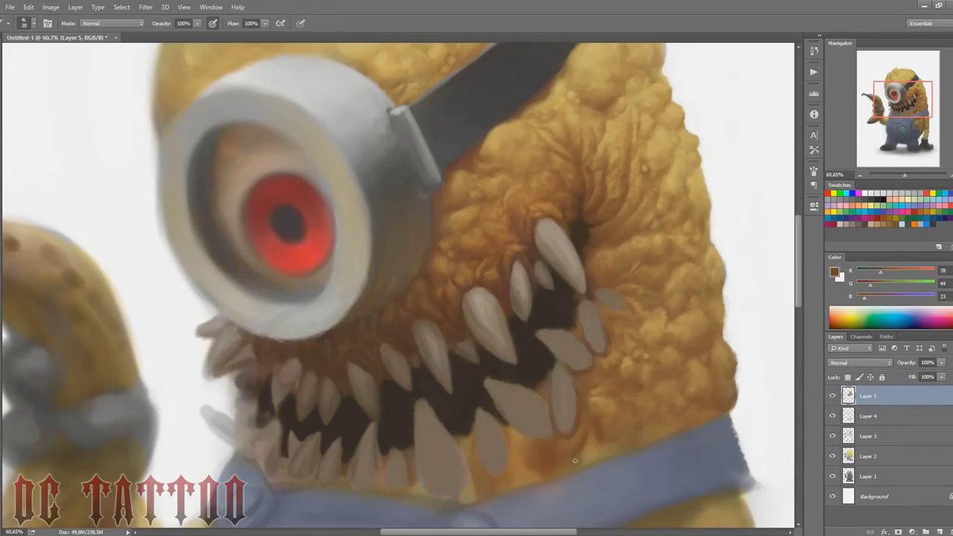
Step: Build up the lumps along the overalls' upper edge with sampled ochres (162, 122, 55) and (131, 93, 44)
{"action": "left_click", "coordinate": [630, 442], "text": "alt"}
{"action": "left_click", "coordinate": [634, 359], "text": "alt"}
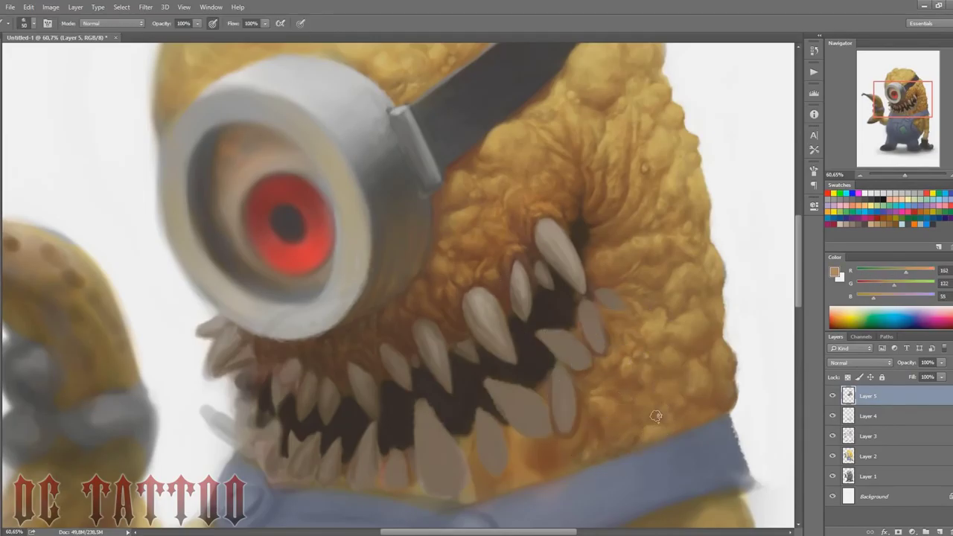
{"action": "mouse_move", "coordinate": [661, 422]}
{"action": "left_mouse_down"}
{"action": "mouse_move", "coordinate": [684, 423]}
{"action": "mouse_move", "coordinate": [705, 412]}
{"action": "left_mouse_up"}
{"action": "left_click", "coordinate": [699, 413], "text": "alt"}
{"action": "left_click", "coordinate": [708, 383], "text": "alt"}
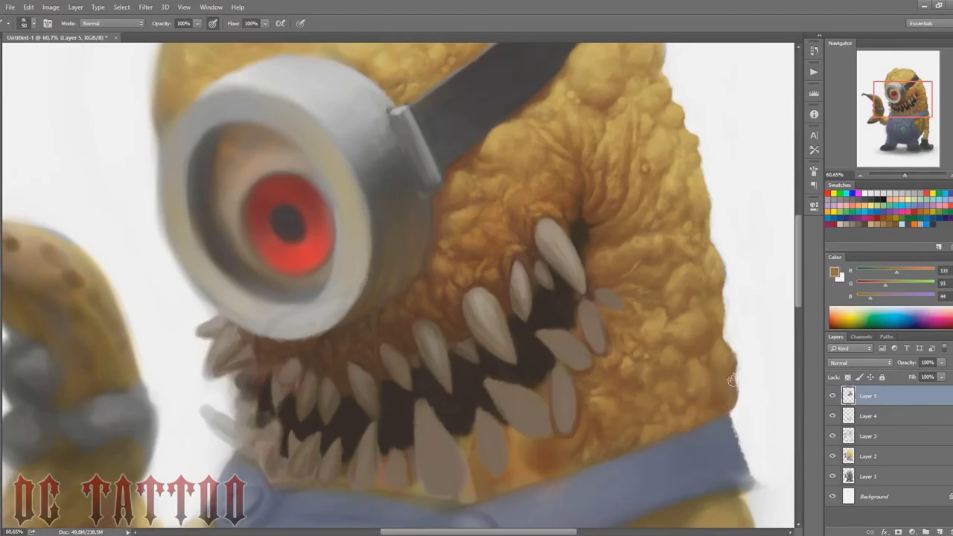
{"action": "left_click", "coordinate": [714, 389], "text": "alt"}
{"action": "key", "text": "bracketright"}
{"action": "key", "text": "bracketright"}
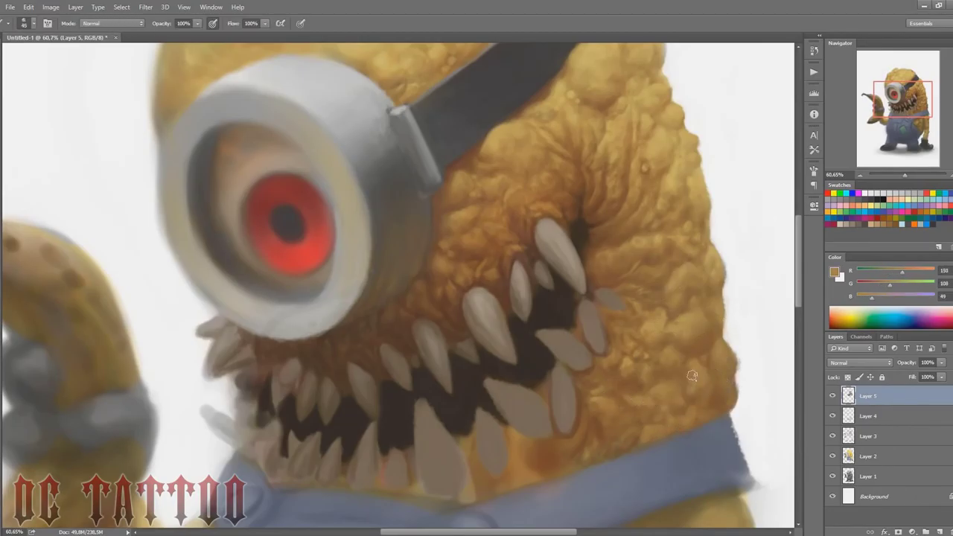
Step: Darken the skin around the mouth and its corner with reddish brown (87, 49, 34) and a 250 brush
{"action": "left_click", "coordinate": [582, 382], "text": "alt"}
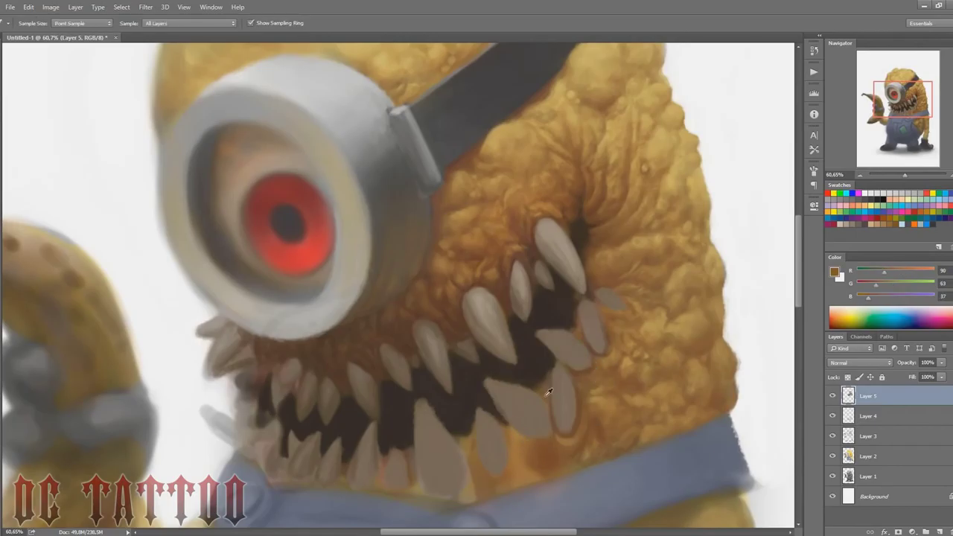
{"action": "left_click", "coordinate": [554, 422], "text": "alt"}
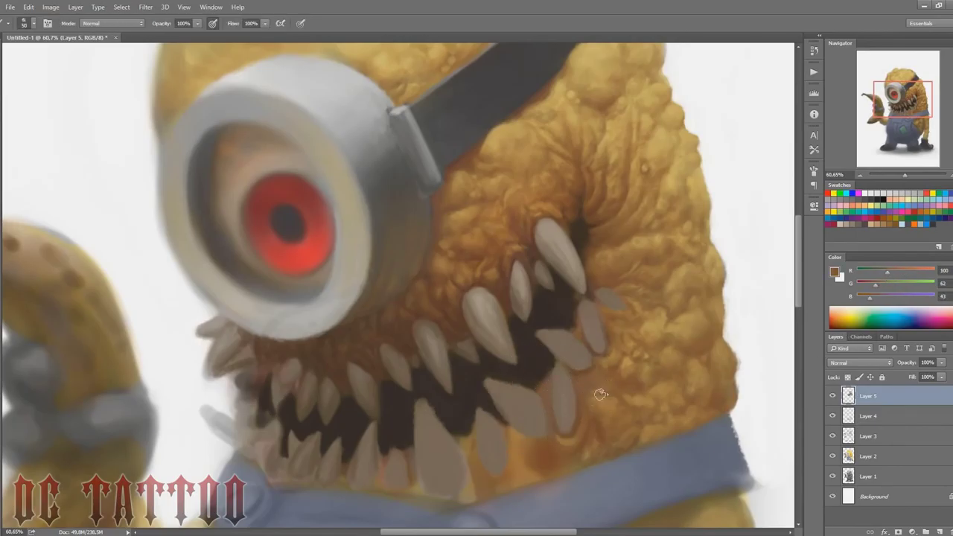
{"action": "left_click", "coordinate": [874, 285]}
{"action": "left_click", "coordinate": [883, 273]}
{"action": "key", "text": "bracketright"}
{"action": "key", "text": "bracketright"}
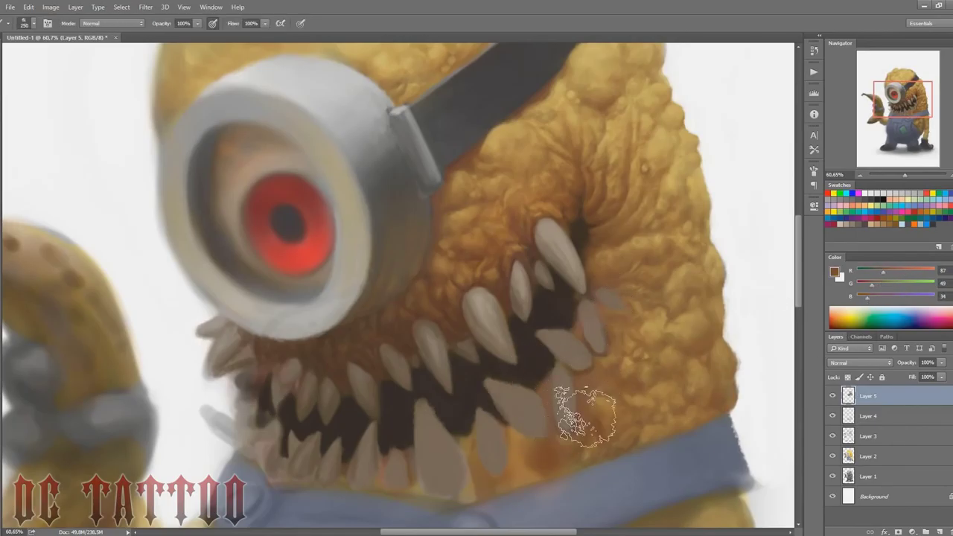
{"action": "mouse_move", "coordinate": [575, 220]}
{"action": "left_mouse_down"}
{"action": "mouse_move", "coordinate": [520, 216]}
{"action": "mouse_move", "coordinate": [494, 279]}
{"action": "mouse_move", "coordinate": [486, 211]}
{"action": "mouse_move", "coordinate": [440, 301]}
{"action": "mouse_move", "coordinate": [530, 264]}
{"action": "mouse_move", "coordinate": [557, 210]}
{"action": "mouse_move", "coordinate": [603, 201]}
{"action": "left_mouse_up"}
Step: Sharpen the edges of the rear lower teeth with sampled dark brown (69, 42, 28) and a 20 brush
{"action": "key", "text": "bracketleft"}
{"action": "key", "text": "bracketleft"}
{"action": "key", "text": "bracketleft"}
{"action": "key", "text": "bracketleft"}
{"action": "key", "text": "bracketleft"}
{"action": "key", "text": "bracketleft"}
{"action": "key", "text": "bracketleft"}
{"action": "key", "text": "bracketleft"}
{"action": "left_click", "coordinate": [550, 384], "text": "alt"}
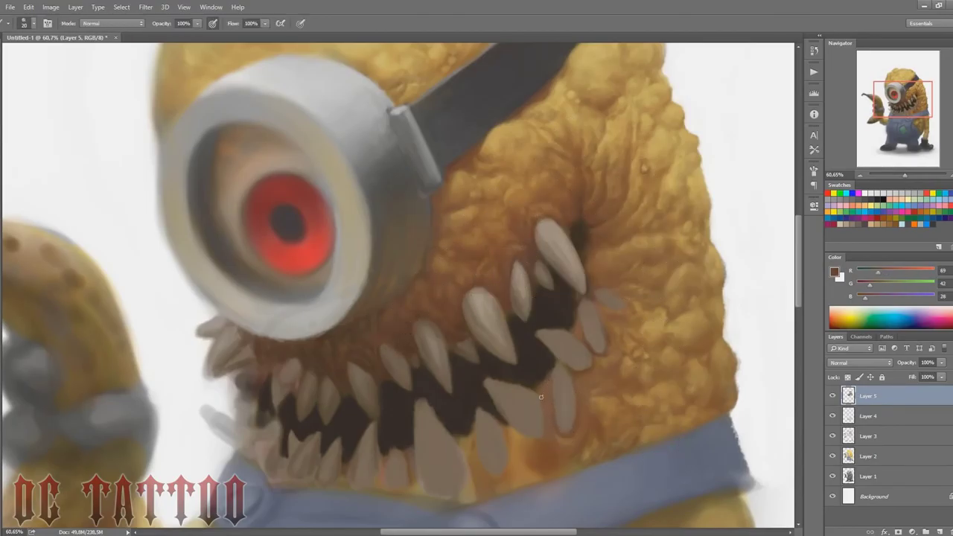
Step: Paint gum folds under the large rear lower tooth with greyish brown (108, 77, 60) and a 25 brush
{"action": "key", "text": "bracketright"}
{"action": "key", "text": "bracketright"}
{"action": "key", "text": "bracketright"}
{"action": "left_click", "coordinate": [518, 432], "text": "alt"}
{"action": "left_click", "coordinate": [835, 274]}
{"action": "left_click", "coordinate": [442, 379]}
{"action": "left_click", "coordinate": [627, 300]}
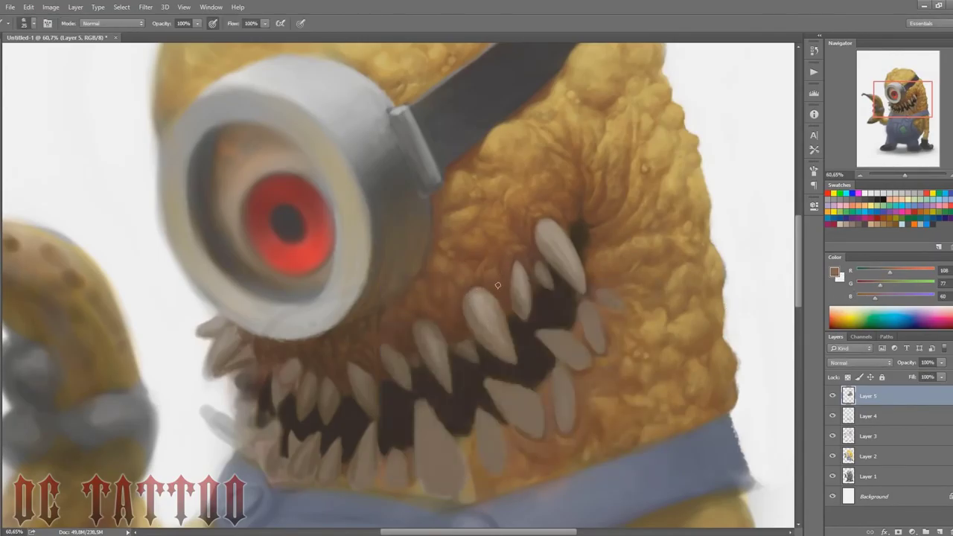
Step: Paint wrinkles and lumps below the rear lower teeth with sampled dark browns (65, 37, 25) and (72, 43, 28)
{"action": "left_click", "coordinate": [553, 320], "text": "alt"}
{"action": "key", "text": "bracketleft"}
{"action": "key", "text": "bracketleft"}
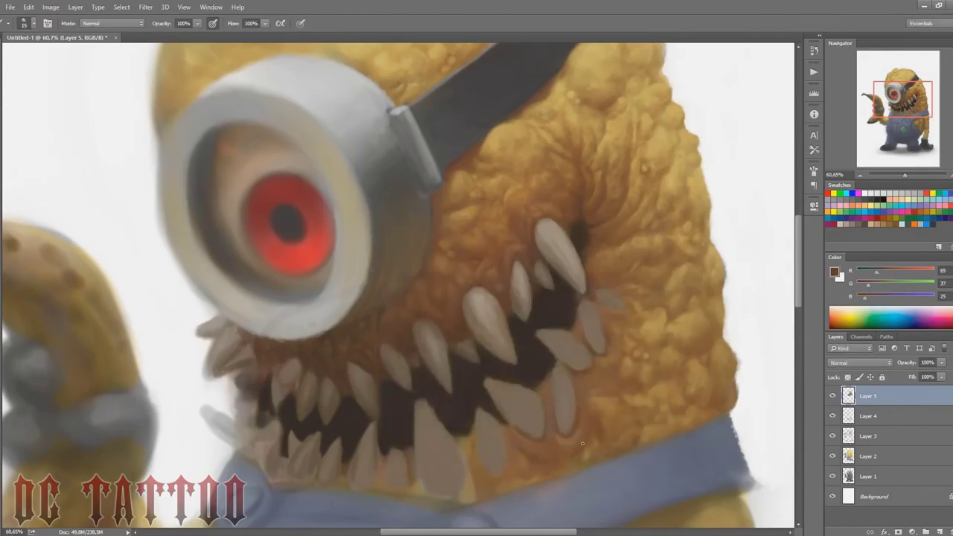
{"action": "mouse_move", "coordinate": [584, 463]}
{"action": "left_mouse_down"}
{"action": "mouse_move", "coordinate": [551, 437]}
{"action": "mouse_move", "coordinate": [536, 480]}
{"action": "mouse_move", "coordinate": [587, 466]}
{"action": "left_mouse_up"}
{"action": "left_click", "coordinate": [585, 456], "text": "alt"}
{"action": "key", "text": "bracketright"}
{"action": "key", "text": "bracketright"}
{"action": "key", "text": "bracketright"}
{"action": "key", "text": "bracketleft"}
{"action": "left_click", "coordinate": [553, 453], "text": "alt"}
{"action": "key", "text": "bracketleft"}
{"action": "key", "text": "bracketright"}
{"action": "key", "text": "bracketright"}
{"action": "left_click", "coordinate": [518, 459], "text": "alt"}
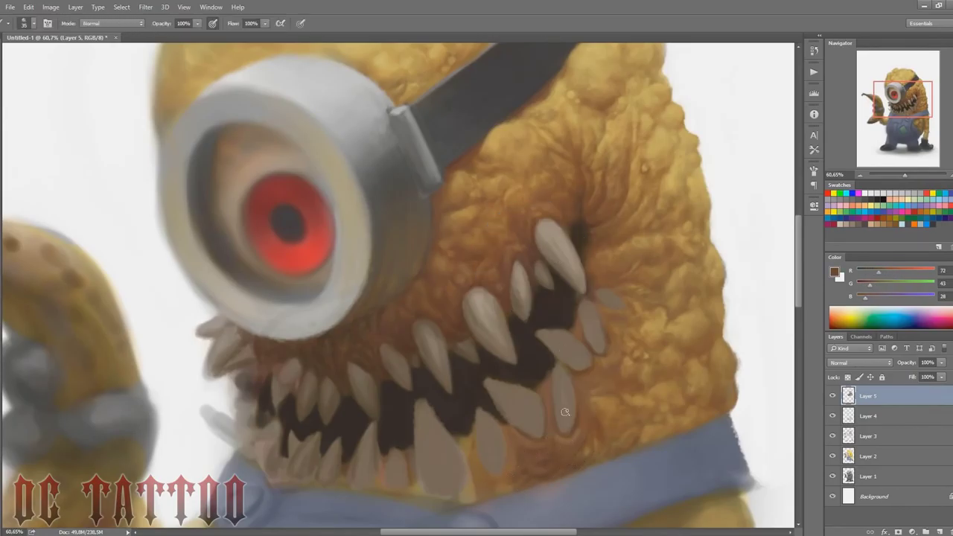
Step: Deepen the creases around the rear lower and corner teeth with sampled browns (71, 40, 26) and near-black (28, 21, 16)
{"action": "left_click", "coordinate": [551, 445], "text": "alt"}
{"action": "mouse_move", "coordinate": [539, 440]}
{"action": "left_mouse_down"}
{"action": "mouse_move", "coordinate": [545, 449]}
{"action": "mouse_move", "coordinate": [509, 419]}
{"action": "left_mouse_up"}
{"action": "left_click", "coordinate": [533, 448], "text": "alt"}
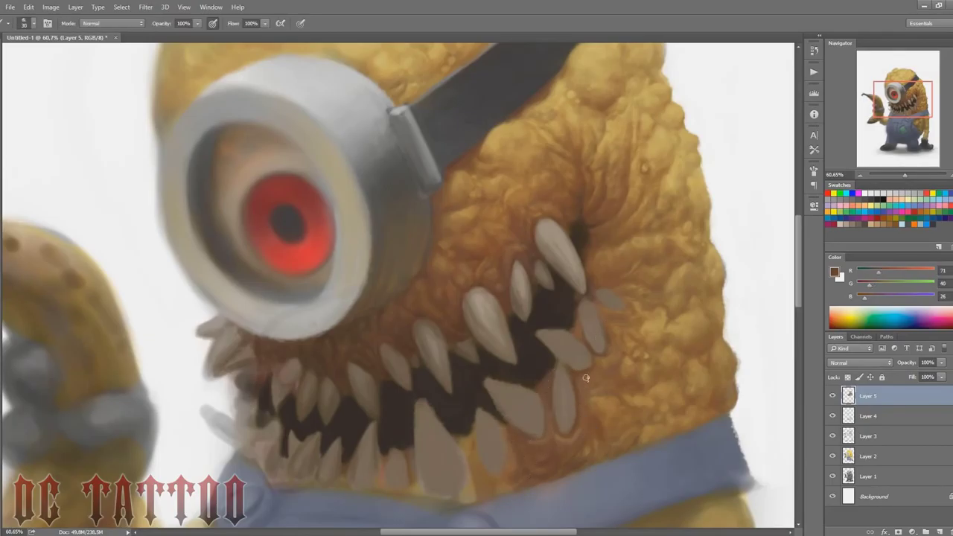
{"action": "left_click", "coordinate": [552, 366], "text": "alt"}
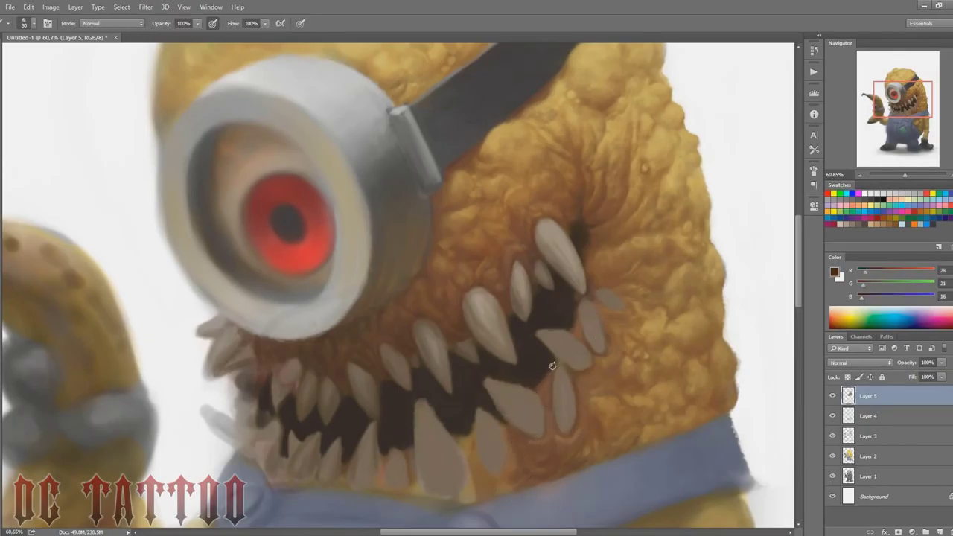
{"action": "left_click", "coordinate": [580, 316], "text": "alt"}
{"action": "key", "text": "bracketleft"}
{"action": "left_click", "coordinate": [594, 347], "text": "alt"}
{"action": "key", "text": "bracketleft"}
{"action": "left_click", "coordinate": [586, 365], "text": "alt"}
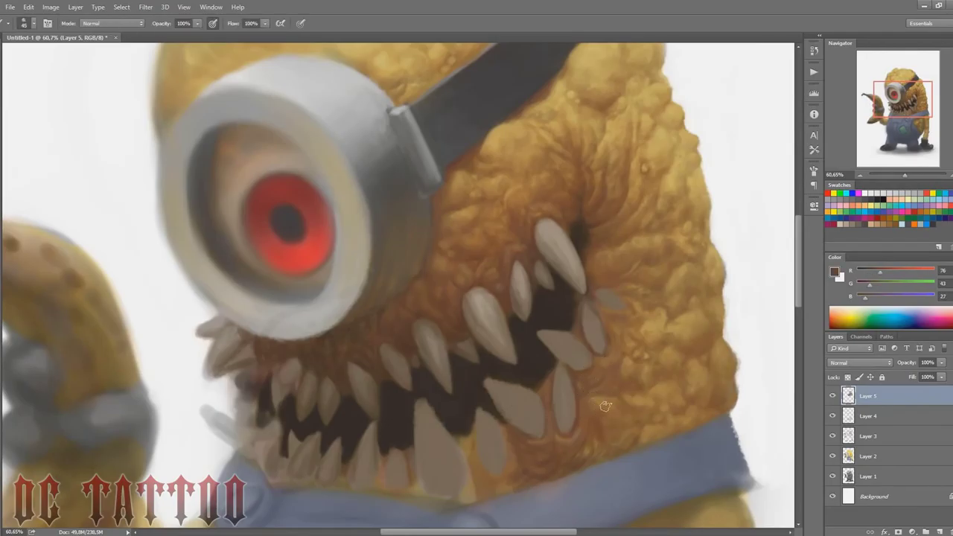
Step: Lighten the lower-cheek lumps with sampled ochre (142, 100, 46), and darken the skin by the teeth with brown (93, 54, 30) and a 250 brush
{"action": "key", "text": "bracketright"}
{"action": "left_click", "coordinate": [635, 412], "text": "alt"}
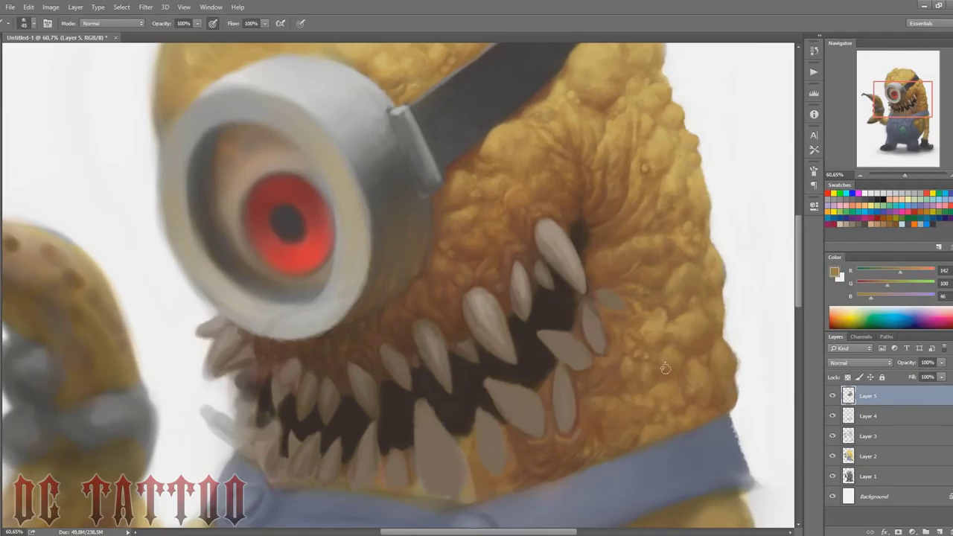
{"action": "left_click", "coordinate": [596, 400], "text": "alt"}
{"action": "key", "text": "bracketright"}
{"action": "key", "text": "bracketright"}
{"action": "key", "text": "bracketright"}
{"action": "key", "text": "bracketright"}
{"action": "key", "text": "bracketright"}
{"action": "key", "text": "bracketright"}
{"action": "key", "text": "bracketright"}
{"action": "key", "text": "bracketright"}
{"action": "key", "text": "bracketright"}
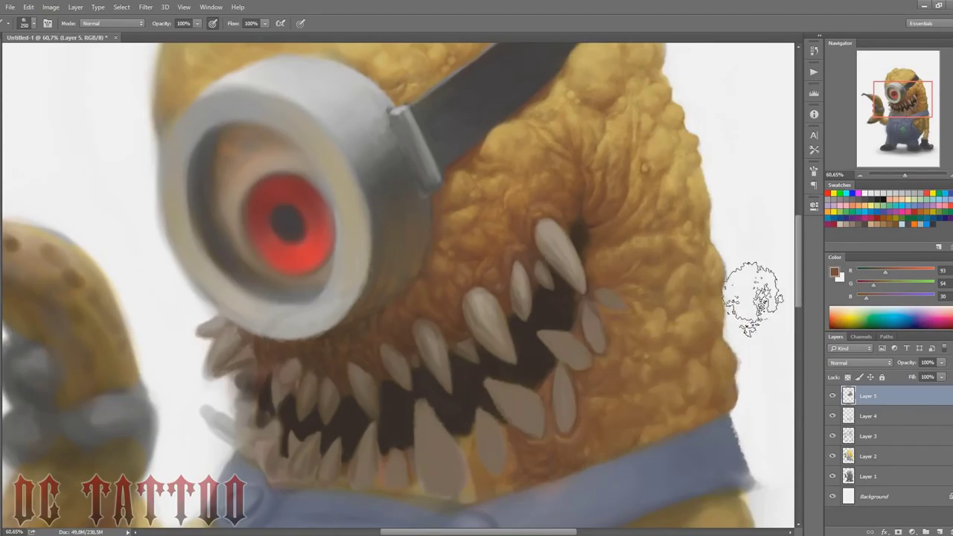
Step: Highlight the cheek lumps behind the mouth corner with sampled ochre (161, 122, 58) and a 70 brush
{"action": "key", "text": "bracketleft"}
{"action": "key", "text": "bracketleft"}
{"action": "key", "text": "bracketleft"}
{"action": "key", "text": "bracketleft"}
{"action": "key", "text": "bracketleft"}
{"action": "key", "text": "bracketleft"}
{"action": "key", "text": "bracketleft"}
{"action": "key", "text": "bracketleft"}
{"action": "key", "text": "bracketleft"}
{"action": "key", "text": "bracketleft"}
{"action": "key", "text": "bracketleft"}
{"action": "key", "text": "bracketleft"}
{"action": "key", "text": "bracketleft"}
{"action": "left_click", "coordinate": [633, 327], "text": "alt"}
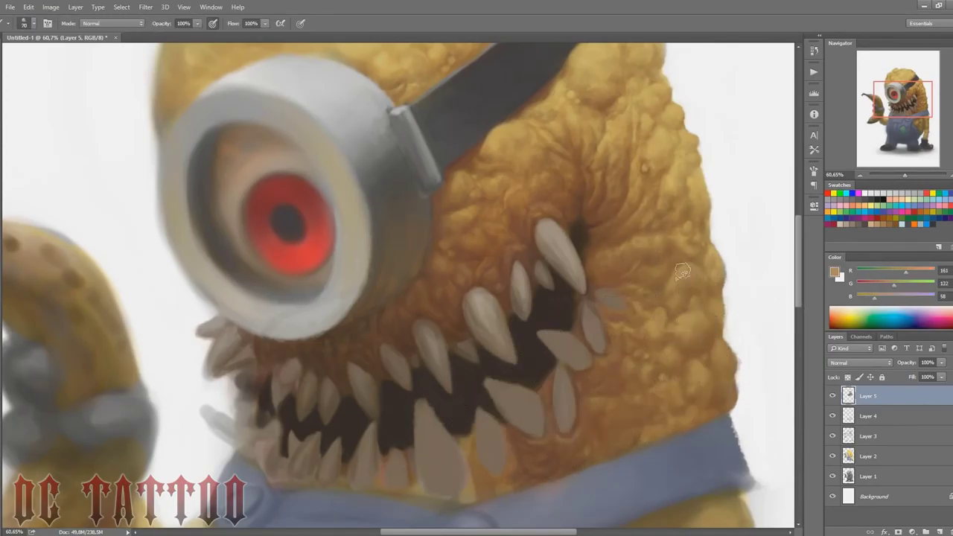
Step: Sample a dark brown from the mouth skin and darken the gap beside the large lower front tooth with a small brush
{"action": "key", "text": "bracketright"}
{"action": "key", "text": "bracketright"}
{"action": "key", "text": "bracketright"}
{"action": "key", "text": "bracketright"}
{"action": "key", "text": "bracketright"}
{"action": "key", "text": "bracketright"}
{"action": "key", "text": "bracketright"}
{"action": "key", "text": "bracketright"}
{"action": "left_click", "coordinate": [459, 319], "text": "alt"}
{"action": "key", "text": "bracketleft"}
{"action": "key", "text": "bracketleft"}
{"action": "key", "text": "bracketleft"}
{"action": "key", "text": "bracketleft"}
{"action": "key", "text": "bracketleft"}
{"action": "key", "text": "bracketleft"}
{"action": "key", "text": "bracketleft"}
{"action": "key", "text": "bracketleft"}
{"action": "key", "text": "bracketleft"}
{"action": "key", "text": "bracketleft"}
{"action": "key", "text": "bracketleft"}
{"action": "key", "text": "bracketleft"}
{"action": "key", "text": "bracketleft"}
{"action": "key", "text": "bracketleft"}
{"action": "key", "text": "bracketleft"}
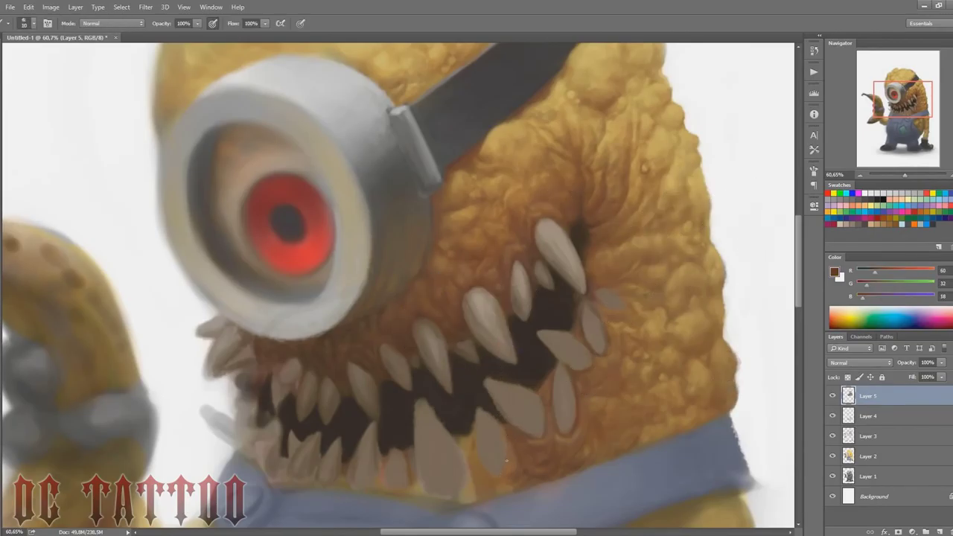
{"action": "mouse_move", "coordinate": [477, 431]}
{"action": "left_mouse_down"}
{"action": "mouse_move", "coordinate": [507, 469]}
{"action": "mouse_move", "coordinate": [480, 473]}
{"action": "mouse_move", "coordinate": [486, 493]}
{"action": "mouse_move", "coordinate": [473, 452]}
{"action": "mouse_move", "coordinate": [494, 494]}
{"action": "mouse_move", "coordinate": [528, 485]}
{"action": "mouse_move", "coordinate": [506, 486]}
{"action": "mouse_move", "coordinate": [516, 479]}
{"action": "mouse_move", "coordinate": [497, 401]}
{"action": "mouse_move", "coordinate": [485, 421]}
{"action": "left_mouse_up"}
Step: Paint wrinkled skin between the large lower tooth and its rear neighbour with sampled dark brown (65, 36, 20) and a 70 brush
{"action": "key", "text": "bracketright"}
{"action": "key", "text": "bracketright"}
{"action": "key", "text": "bracketright"}
{"action": "key", "text": "bracketright"}
{"action": "key", "text": "bracketright"}
{"action": "left_click", "coordinate": [512, 481], "text": "alt"}
{"action": "left_click", "coordinate": [503, 399], "text": "alt"}
{"action": "key", "text": "bracketright"}
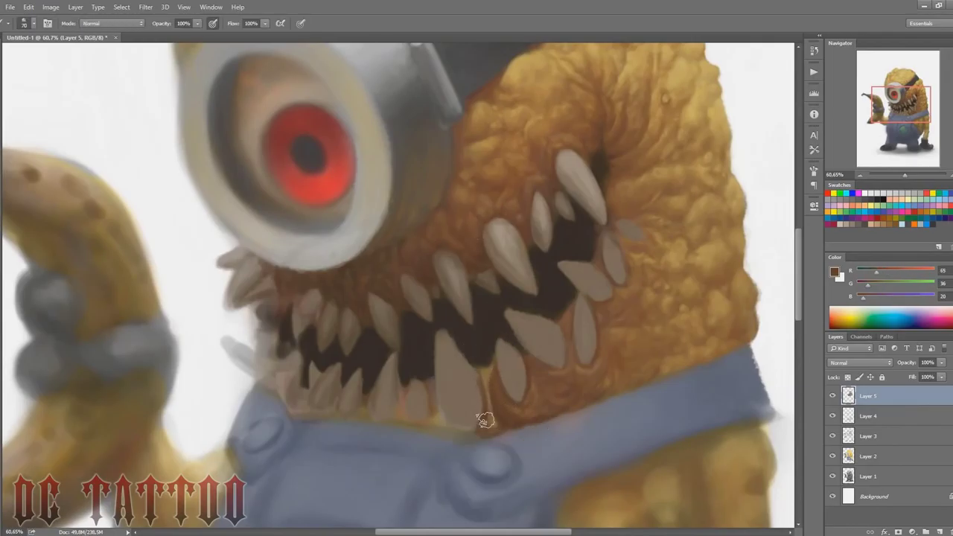
{"action": "left_click", "coordinate": [515, 198], "text": "alt"}
{"action": "left_click_drag", "start_coordinate": [485, 382], "coordinate": [487, 419]}
{"action": "left_click", "coordinate": [492, 387], "text": "alt"}
{"action": "mouse_move", "coordinate": [490, 380]}
{"action": "left_mouse_down"}
{"action": "mouse_move", "coordinate": [512, 309]}
{"action": "mouse_move", "coordinate": [542, 350]}
{"action": "left_mouse_up"}
{"action": "left_click", "coordinate": [489, 356], "text": "alt"}
Step: Shade the wide slanted lower tooth with sampled grey-browns (70, 58, 45) and (113, 97, 80), reducing the brush to 40
{"action": "key", "text": "bracketright"}
{"action": "key", "text": "bracketright"}
{"action": "key", "text": "bracketright"}
{"action": "left_click", "coordinate": [511, 321], "text": "alt"}
{"action": "left_click", "coordinate": [396, 335], "text": "alt"}
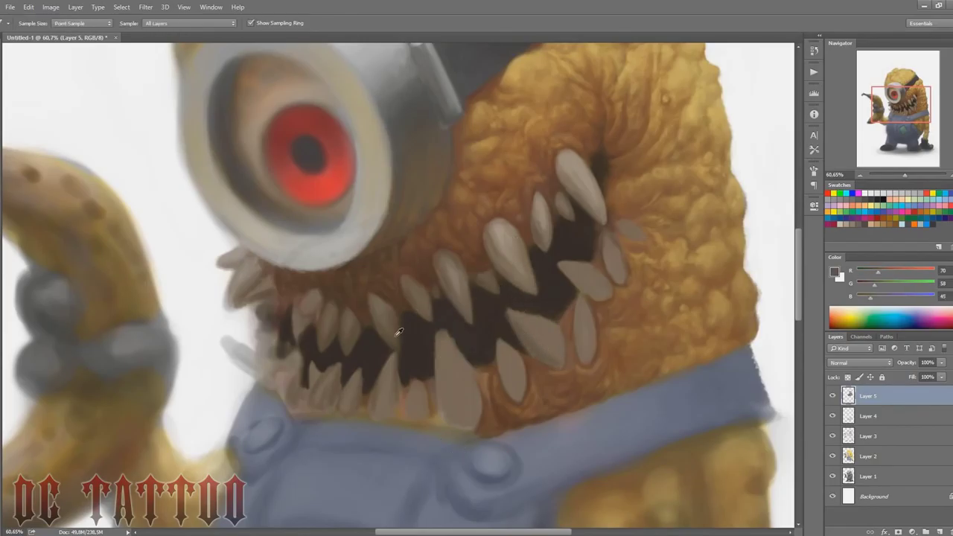
{"action": "mouse_move", "coordinate": [512, 315]}
{"action": "left_mouse_down"}
{"action": "mouse_move", "coordinate": [542, 319]}
{"action": "mouse_move", "coordinate": [551, 335]}
{"action": "mouse_move", "coordinate": [512, 315]}
{"action": "left_mouse_up"}
{"action": "left_click", "coordinate": [517, 239], "text": "alt"}
{"action": "key", "text": "bracketright"}
{"action": "left_click", "coordinate": [514, 301], "text": "alt"}
{"action": "key", "text": "bracketleft"}
{"action": "key", "text": "bracketleft"}
{"action": "key", "text": "bracketleft"}
{"action": "key", "text": "bracketleft"}
{"action": "left_click", "coordinate": [521, 305], "text": "alt"}
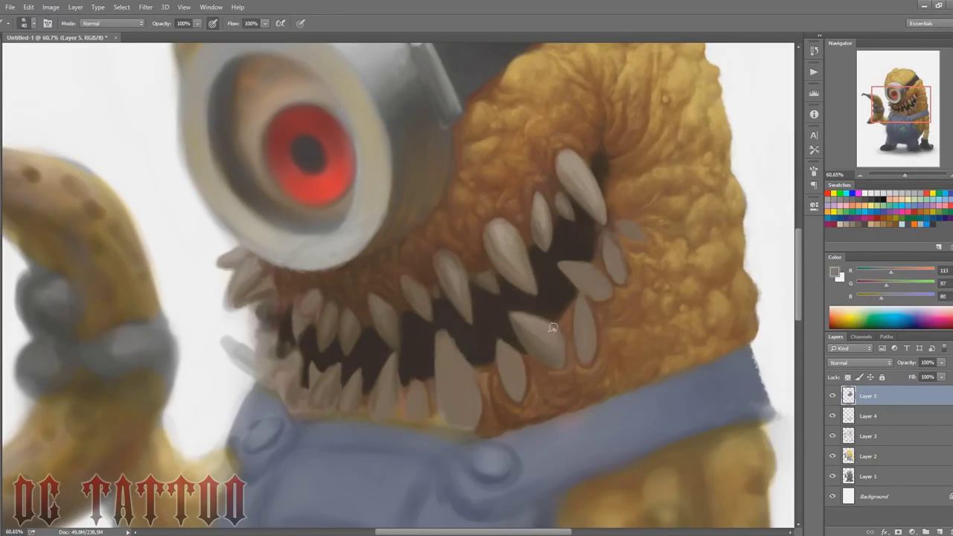
{"action": "left_click", "coordinate": [519, 312], "text": "alt"}
Step: Shade the upright rear lower tooth and deepen the skin around it and the wide tooth with sampled dark brown (54, 33, 22)
{"action": "left_click", "coordinate": [584, 296], "text": "alt"}
{"action": "key", "text": "bracketright"}
{"action": "key", "text": "bracketright"}
{"action": "key", "text": "bracketright"}
{"action": "key", "text": "bracketright"}
{"action": "key", "text": "bracketright"}
{"action": "mouse_move", "coordinate": [582, 294]}
{"action": "left_mouse_down"}
{"action": "mouse_move", "coordinate": [574, 323]}
{"action": "mouse_move", "coordinate": [588, 341]}
{"action": "mouse_move", "coordinate": [580, 355]}
{"action": "mouse_move", "coordinate": [594, 334]}
{"action": "mouse_move", "coordinate": [585, 363]}
{"action": "left_mouse_up"}
{"action": "left_click", "coordinate": [589, 340], "text": "alt"}
{"action": "left_click", "coordinate": [586, 338], "text": "alt"}
{"action": "key", "text": "bracketleft"}
{"action": "key", "text": "bracketleft"}
{"action": "key", "text": "bracketleft"}
{"action": "key", "text": "bracketleft"}
{"action": "key", "text": "bracketleft"}
{"action": "left_click", "coordinate": [564, 306], "text": "alt"}
{"action": "left_click_drag", "start_coordinate": [560, 322], "coordinate": [566, 361]}
{"action": "left_click_drag", "start_coordinate": [596, 351], "coordinate": [575, 362]}
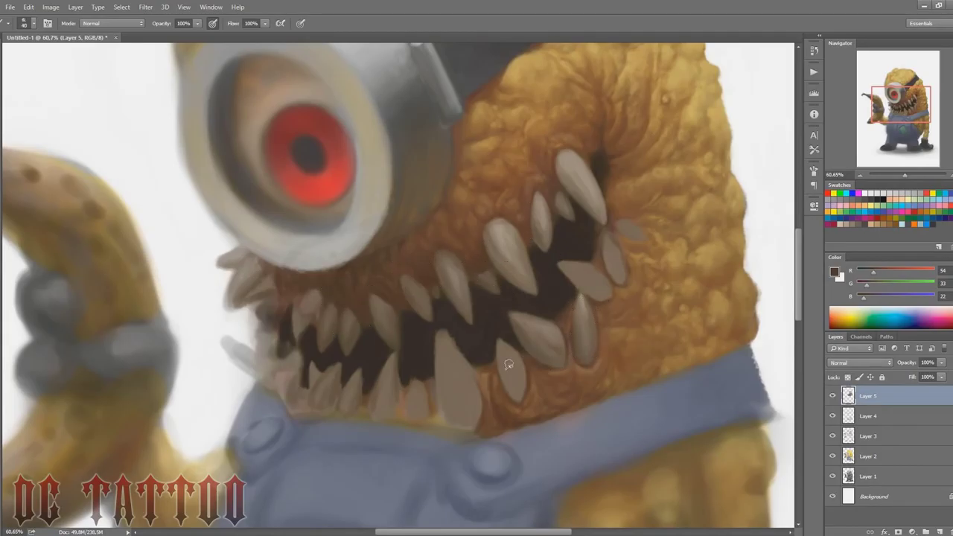
Step: Trim the large lower tooth's edge and darken the skin under the rear lower teeth with sampled browns (69, 39, 21) and (65, 38, 25)
{"action": "left_click_drag", "start_coordinate": [478, 375], "coordinate": [450, 335]}
{"action": "key", "text": "bracketright"}
{"action": "left_click", "coordinate": [616, 402], "text": "alt"}
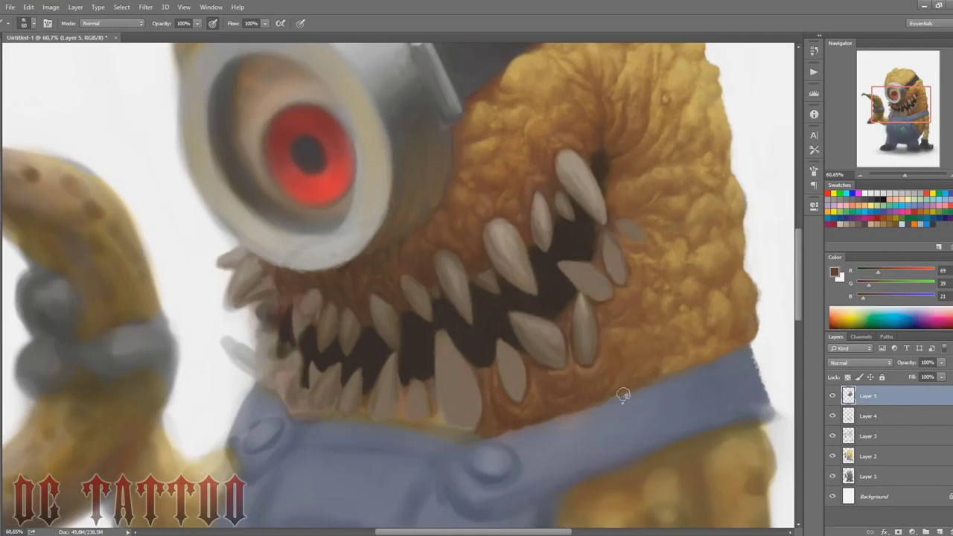
{"action": "left_click_drag", "start_coordinate": [902, 103], "coordinate": [901, 106]}
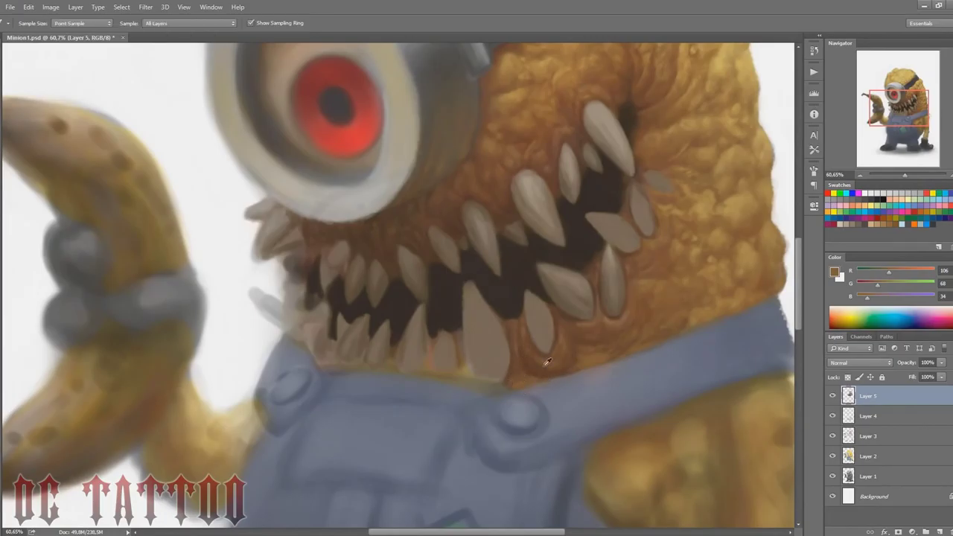
{"action": "left_click", "coordinate": [608, 347], "text": "alt"}
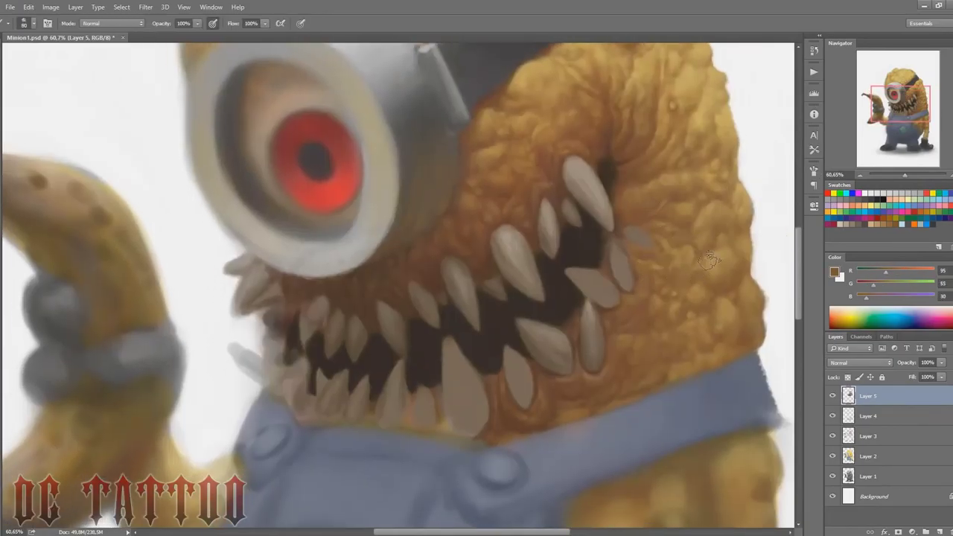
{"action": "left_click", "coordinate": [615, 325], "text": "alt"}
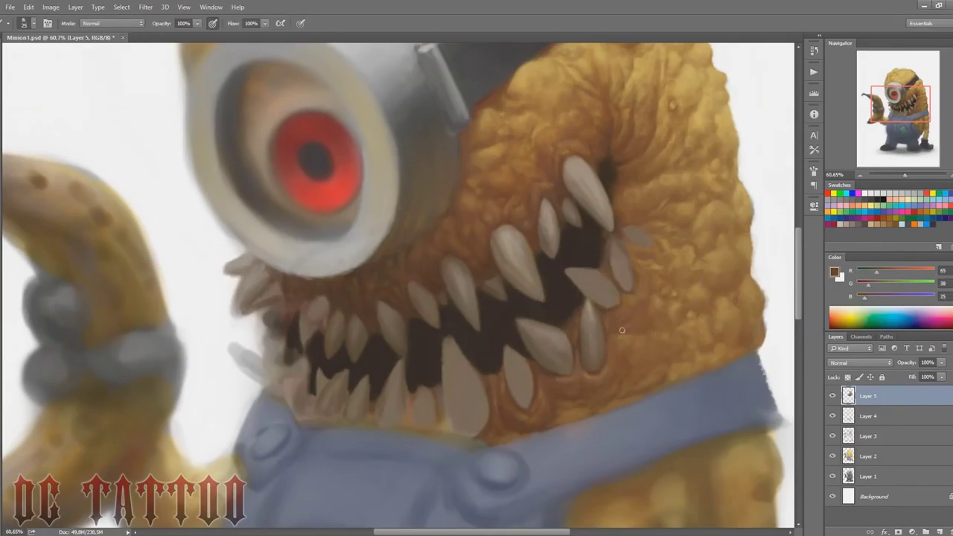
Step: Refine the skin lumps above the overall strap with sampled ochre (128, 87, 41) and dark brown (69, 39, 22), using small brushes
{"action": "left_click", "coordinate": [618, 399], "text": "alt"}
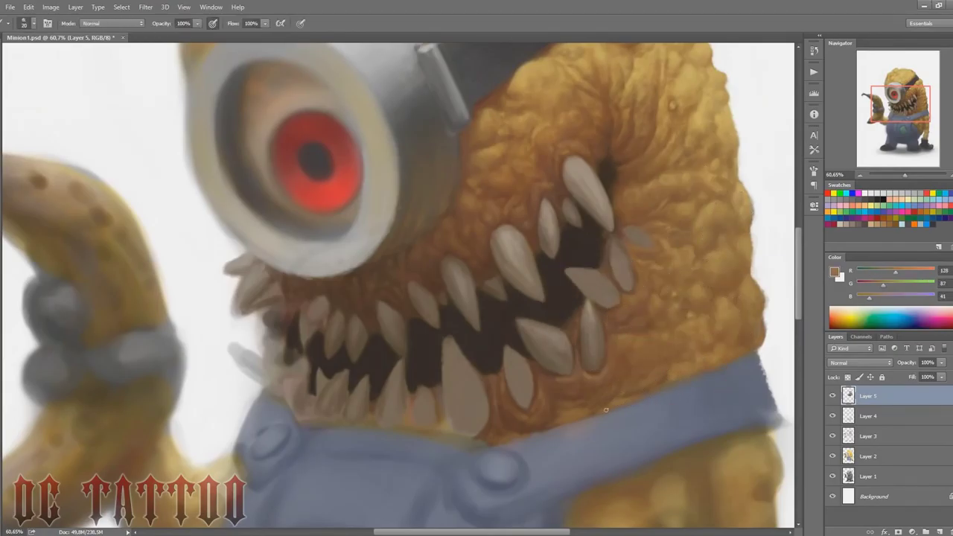
{"action": "left_click", "coordinate": [646, 380], "text": "alt"}
{"action": "key", "text": "["}
{"action": "key", "text": "["}
{"action": "key", "text": "["}
{"action": "key", "text": "["}
{"action": "left_click", "coordinate": [575, 374], "text": "alt"}
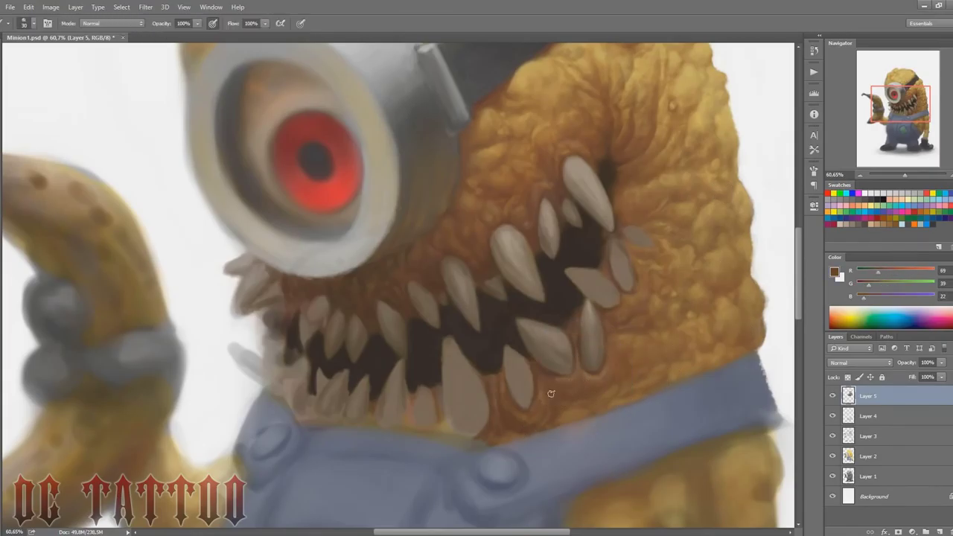
{"action": "key", "text": "bracketleft"}
{"action": "key", "text": "bracketleft"}
{"action": "key", "text": "bracketleft"}
{"action": "left_click", "coordinate": [507, 420], "text": "alt"}
{"action": "left_click", "coordinate": [507, 411], "text": "alt"}
Step: Block in dark and light tones on the small lower tooth behind the large one, sampling shades from the front upper teeth
{"action": "left_click", "coordinate": [363, 340], "text": "alt"}
{"action": "key", "text": "bracketright"}
{"action": "mouse_move", "coordinate": [508, 363]}
{"action": "left_mouse_down"}
{"action": "mouse_move", "coordinate": [512, 387]}
{"action": "mouse_move", "coordinate": [508, 351]}
{"action": "mouse_move", "coordinate": [515, 377]}
{"action": "left_mouse_up"}
{"action": "left_click", "coordinate": [370, 342], "text": "alt"}
{"action": "key", "text": "bracketright"}
{"action": "key", "text": "bracketright"}
{"action": "key", "text": "bracketright"}
{"action": "key", "text": "bracketright"}
{"action": "key", "text": "bracketright"}
{"action": "key", "text": "bracketright"}
{"action": "left_click", "coordinate": [510, 374], "text": "alt"}
{"action": "key", "text": "bracketleft"}
Step: Sharpen the small lower tooth's edges with sampled near-black (30, 22, 16) and grey-brown (69, 53, 38), using a finer brush
{"action": "left_click", "coordinate": [519, 374], "text": "alt"}
{"action": "left_click", "coordinate": [531, 391], "text": "alt"}
{"action": "key", "text": "bracketleft"}
{"action": "key", "text": "bracketleft"}
{"action": "key", "text": "bracketleft"}
{"action": "left_click", "coordinate": [511, 365], "text": "alt"}
{"action": "key", "text": "bracketleft"}
{"action": "left_click", "coordinate": [486, 350], "text": "alt"}
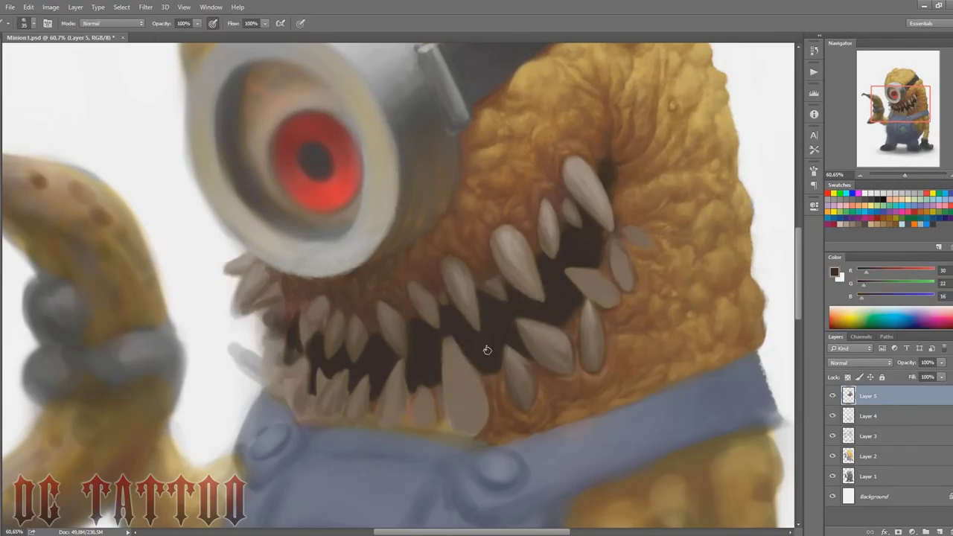
{"action": "left_click", "coordinate": [508, 362], "text": "alt"}
{"action": "key", "text": "bracketleft"}
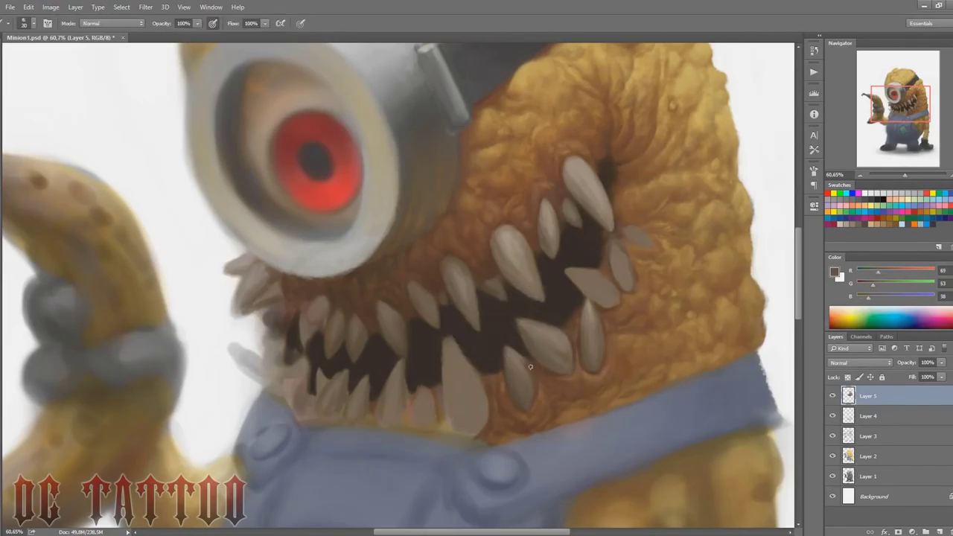
{"action": "left_click", "coordinate": [530, 367], "text": "alt"}
Step: Shade the large lower tooth along its length with sampled dark and light grey-browns, enlarging the brush for the broad tones
{"action": "key", "text": "bracketright"}
{"action": "left_click_drag", "start_coordinate": [447, 346], "coordinate": [456, 430]}
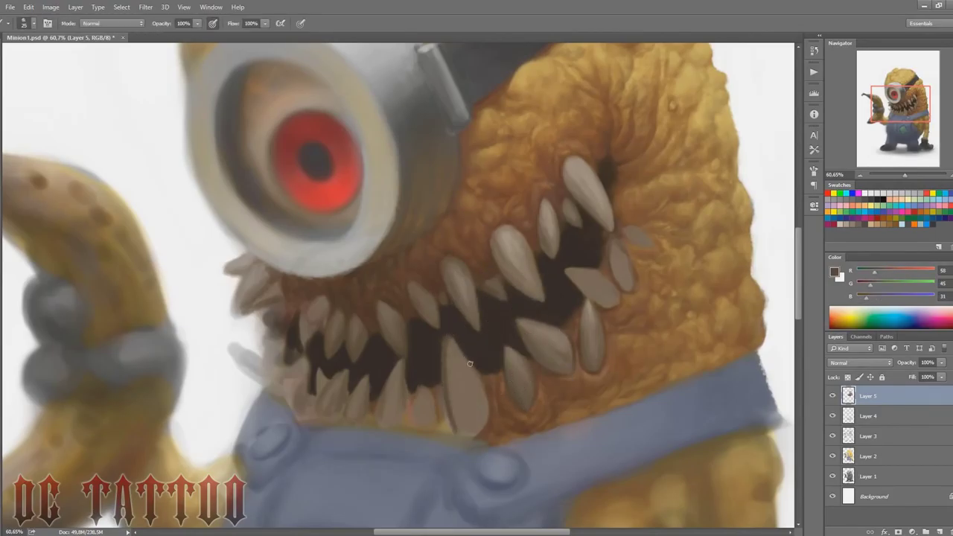
{"action": "mouse_move", "coordinate": [469, 363]}
{"action": "left_mouse_down"}
{"action": "mouse_move", "coordinate": [467, 431]}
{"action": "mouse_move", "coordinate": [481, 421]}
{"action": "mouse_move", "coordinate": [484, 395]}
{"action": "mouse_move", "coordinate": [460, 428]}
{"action": "mouse_move", "coordinate": [458, 366]}
{"action": "mouse_move", "coordinate": [519, 357]}
{"action": "mouse_move", "coordinate": [449, 365]}
{"action": "mouse_move", "coordinate": [460, 378]}
{"action": "mouse_move", "coordinate": [435, 368]}
{"action": "mouse_move", "coordinate": [441, 379]}
{"action": "mouse_move", "coordinate": [456, 338]}
{"action": "mouse_move", "coordinate": [451, 362]}
{"action": "mouse_move", "coordinate": [476, 399]}
{"action": "mouse_move", "coordinate": [461, 423]}
{"action": "mouse_move", "coordinate": [447, 335]}
{"action": "mouse_move", "coordinate": [484, 415]}
{"action": "mouse_move", "coordinate": [447, 368]}
{"action": "mouse_move", "coordinate": [469, 435]}
{"action": "left_mouse_up"}
{"action": "key", "text": "bracketright"}
{"action": "key", "text": "bracketright"}
{"action": "left_click", "coordinate": [450, 365], "text": "alt"}
{"action": "left_click", "coordinate": [436, 367], "text": "alt"}
{"action": "left_click", "coordinate": [451, 344], "text": "alt"}
{"action": "key", "text": "bracketright"}
{"action": "key", "text": "bracketright"}
{"action": "left_click", "coordinate": [463, 422], "text": "alt"}
{"action": "left_click", "coordinate": [453, 344], "text": "alt"}
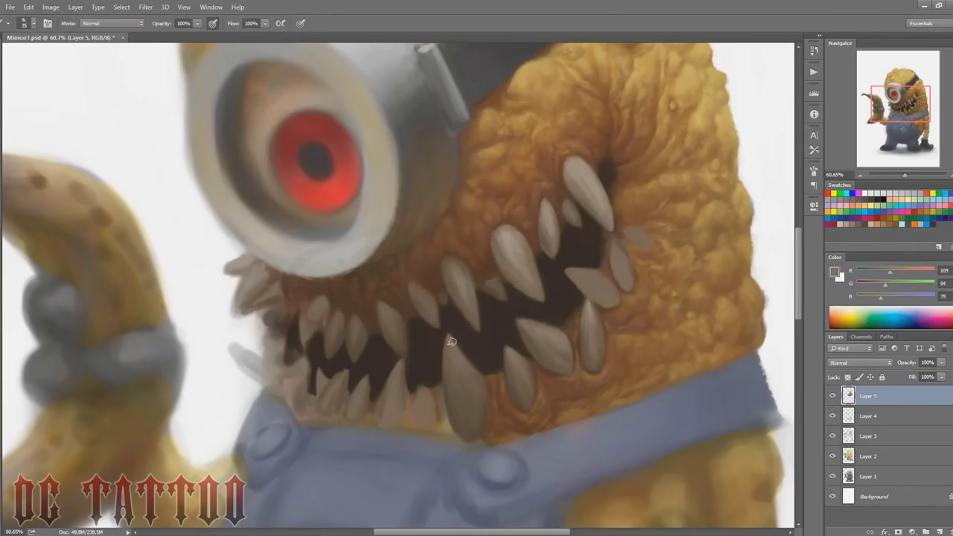
Step: Refine the large lower tooth's shading toward its base with sampled tones and a smaller brush
{"action": "left_click", "coordinate": [475, 411], "text": "alt"}
{"action": "left_click", "coordinate": [417, 323], "text": "alt"}
{"action": "key", "text": "bracketleft"}
{"action": "key", "text": "bracketleft"}
{"action": "key", "text": "bracketleft"}
{"action": "key", "text": "bracketleft"}
{"action": "key", "text": "bracketleft"}
{"action": "left_click_drag", "start_coordinate": [454, 390], "coordinate": [472, 435]}
Step: Darken the skin bordering the large lower tooth with sampled dark brown (65, 37, 19) and a 20 brush
{"action": "left_click", "coordinate": [502, 350], "text": "alt"}
{"action": "key", "text": "bracketleft"}
{"action": "key", "text": "bracketleft"}
{"action": "key", "text": "bracketleft"}
{"action": "left_click_drag", "start_coordinate": [499, 375], "coordinate": [499, 418]}
{"action": "left_click", "coordinate": [460, 434], "text": "alt"}
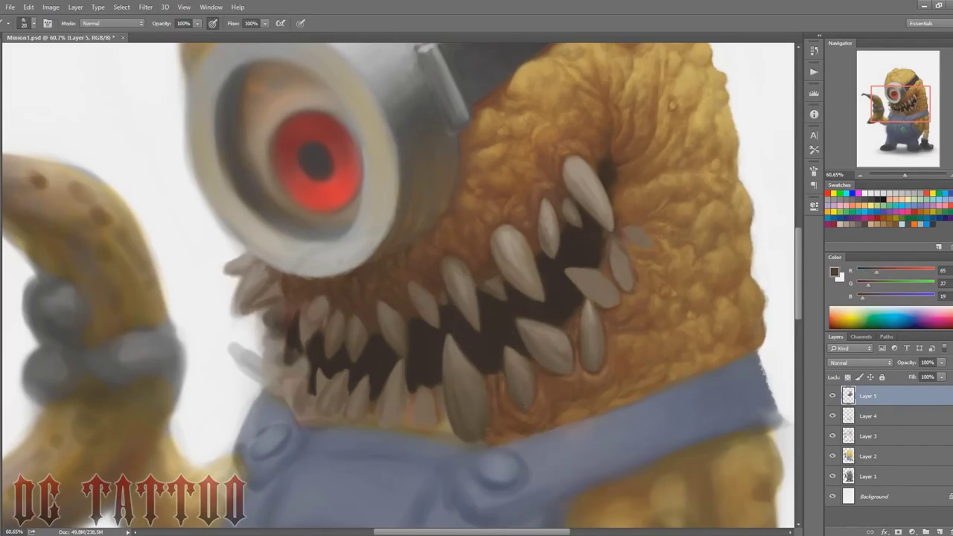
Step: Narrow the small tooth in front of the large lower one by painting brown skin (92, 57, 37) around its base
{"action": "left_click", "coordinate": [442, 393], "text": "alt"}
{"action": "key", "text": "bracketright"}
{"action": "key", "text": "bracketright"}
{"action": "key", "text": "bracketright"}
{"action": "mouse_move", "coordinate": [435, 405]}
{"action": "left_mouse_down"}
{"action": "mouse_move", "coordinate": [436, 433]}
{"action": "mouse_move", "coordinate": [444, 431]}
{"action": "mouse_move", "coordinate": [406, 416]}
{"action": "mouse_move", "coordinate": [402, 430]}
{"action": "mouse_move", "coordinate": [448, 423]}
{"action": "mouse_move", "coordinate": [415, 430]}
{"action": "left_mouse_up"}
{"action": "left_click", "coordinate": [436, 403], "text": "alt"}
{"action": "key", "text": "bracketleft"}
{"action": "key", "text": "bracketleft"}
{"action": "key", "text": "bracketleft"}
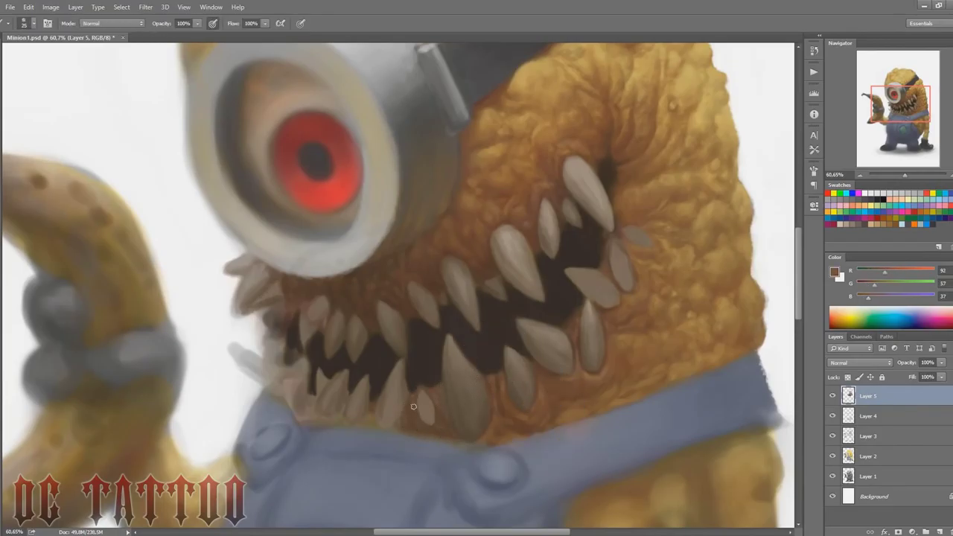
Step: Shade that small front tooth and the surrounding gum with sampled brown (97, 61, 33) and near-black (30, 22, 17)
{"action": "left_click", "coordinate": [426, 428], "text": "alt"}
{"action": "left_click", "coordinate": [418, 423], "text": "alt"}
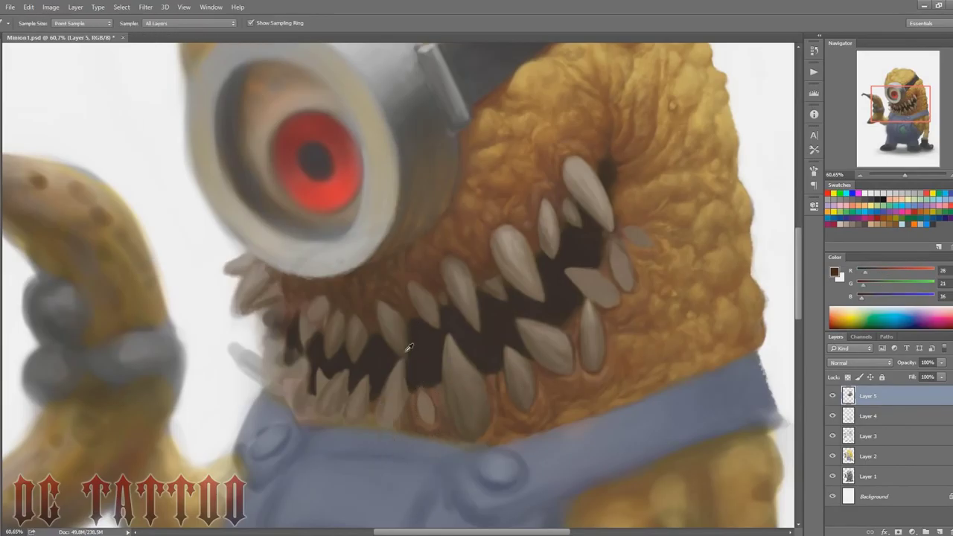
{"action": "left_click", "coordinate": [408, 348], "text": "alt"}
{"action": "mouse_move", "coordinate": [421, 419]}
{"action": "left_mouse_down"}
{"action": "mouse_move", "coordinate": [423, 396]}
{"action": "mouse_move", "coordinate": [422, 413]}
{"action": "left_mouse_up"}
{"action": "left_click_drag", "start_coordinate": [421, 388], "coordinate": [431, 421]}
{"action": "left_click", "coordinate": [434, 399], "text": "alt"}
{"action": "key", "text": "]"}
{"action": "key", "text": "bracketright"}
{"action": "left_click", "coordinate": [448, 433], "text": "alt"}
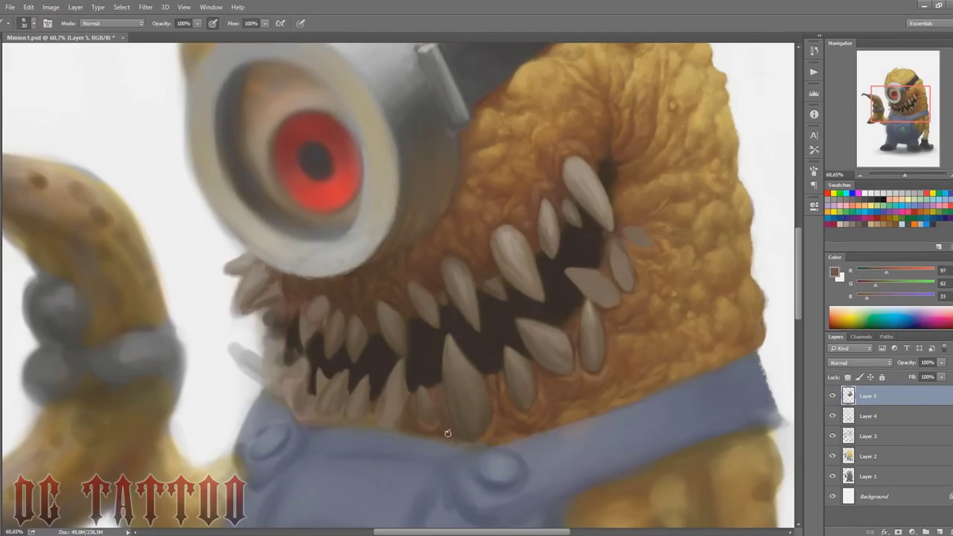
{"action": "key", "text": "bracketleft"}
{"action": "left_click", "coordinate": [440, 423], "text": "alt"}
{"action": "key", "text": "bracketright"}
{"action": "left_click", "coordinate": [418, 389], "text": "alt"}
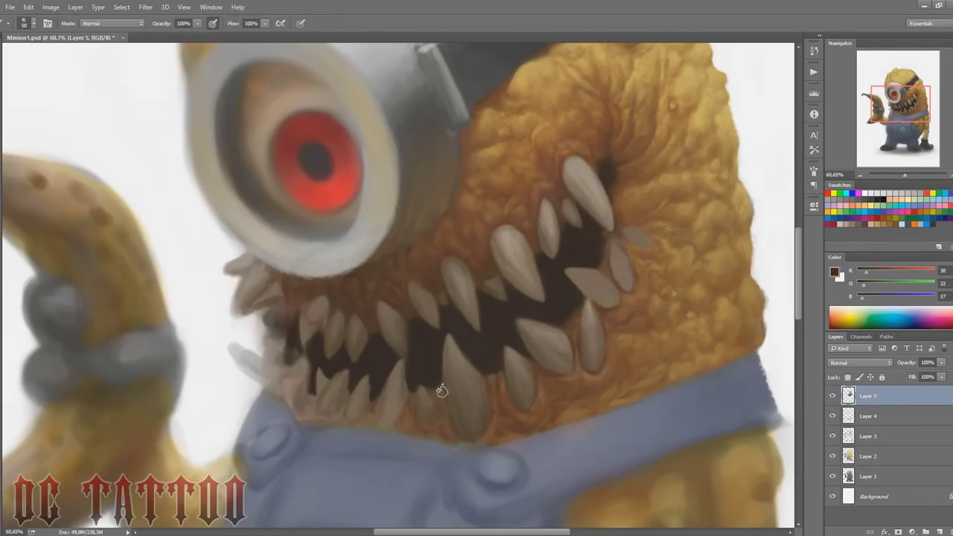
Step: Clean up the large lower tooth's edges against the gum and mouth with sampled brown and near-black (29, 22, 16)
{"action": "left_click", "coordinate": [409, 404], "text": "alt"}
{"action": "key", "text": "bracketright"}
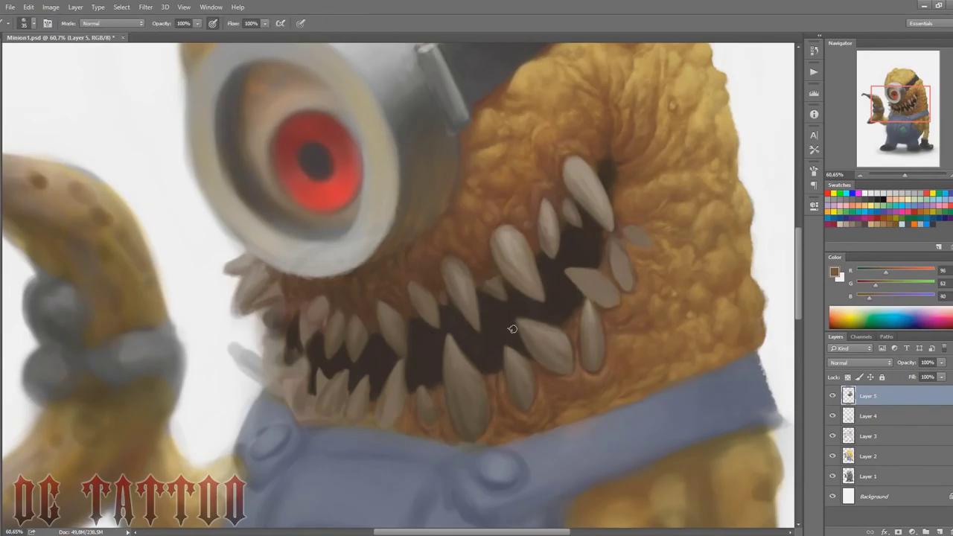
{"action": "left_click", "coordinate": [492, 374], "text": "alt"}
{"action": "key", "text": "bracketleft"}
{"action": "key", "text": "bracketleft"}
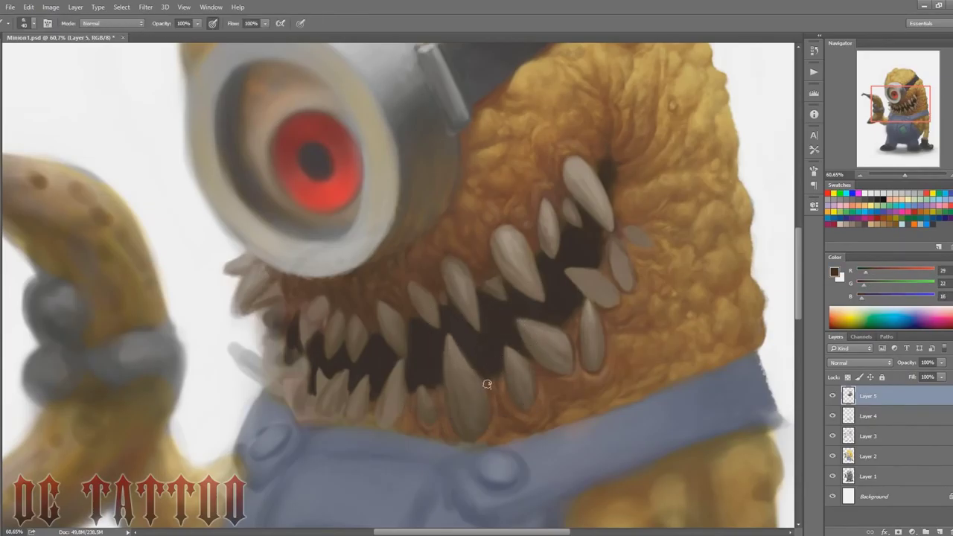
Step: Highlight the lower teeth with sampled beige (145, 127, 109) and a smaller brush
{"action": "left_click", "coordinate": [452, 347], "text": "alt"}
{"action": "key", "text": "bracketleft"}
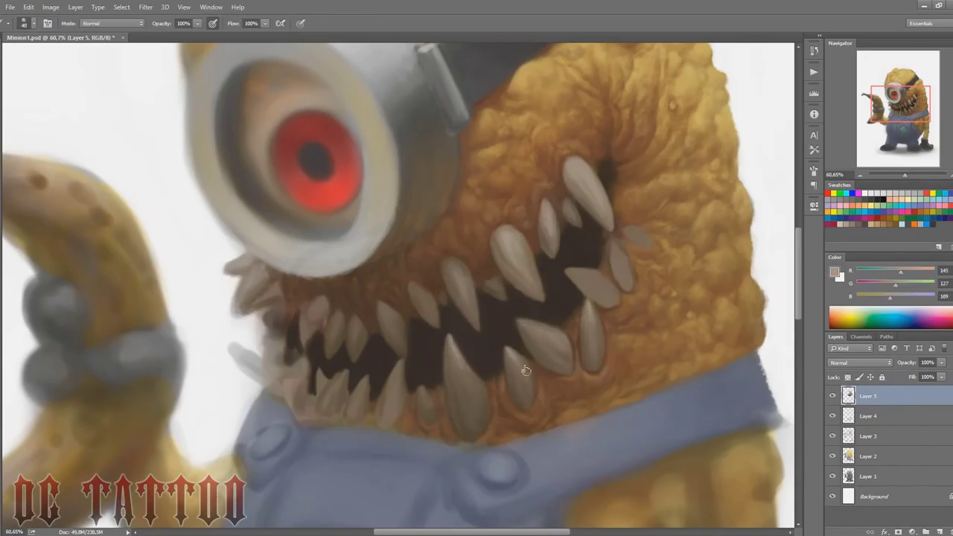
{"action": "key", "text": "bracketleft"}
Step: Refine the small tooth in front of the large lower one with sampled tooth tone (108, 92, 75) and near-black (29, 21, 16)
{"action": "left_click", "coordinate": [425, 386], "text": "alt"}
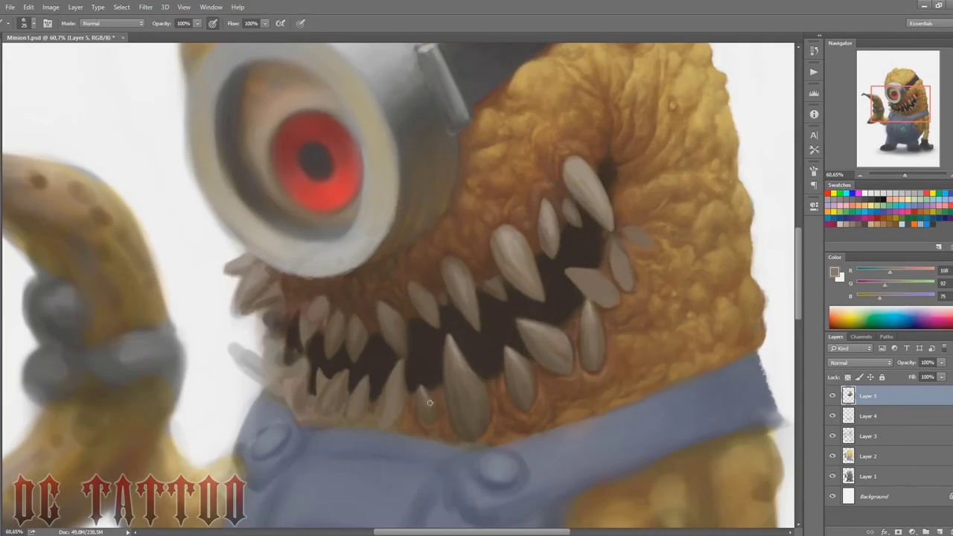
{"action": "left_click", "coordinate": [430, 404], "text": "alt"}
{"action": "key", "text": "bracketleft"}
{"action": "key", "text": "bracketleft"}
{"action": "key", "text": "bracketleft"}
{"action": "left_click", "coordinate": [421, 385], "text": "alt"}
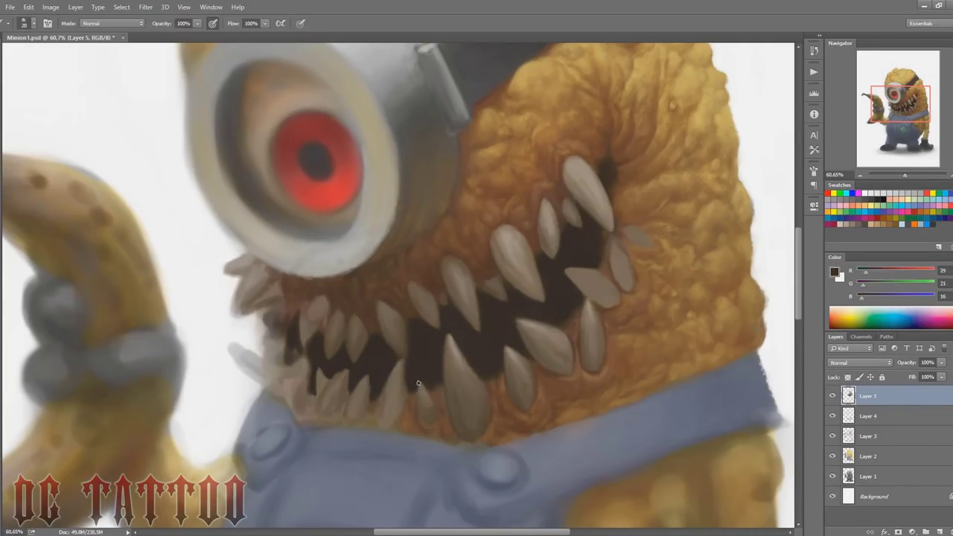
{"action": "key", "text": "bracketright"}
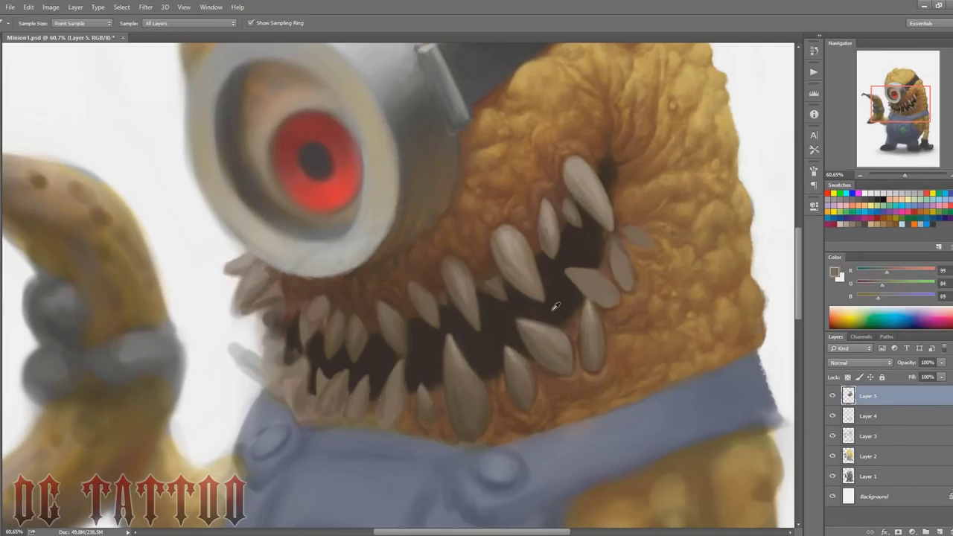
Step: Darken the skin along the goggle's lower edge with sampled dark brown (46, 30, 19)
{"action": "left_click", "coordinate": [554, 304], "text": "alt"}
{"action": "key", "text": "bracketright"}
{"action": "key", "text": "bracketright"}
{"action": "key", "text": "bracketleft"}
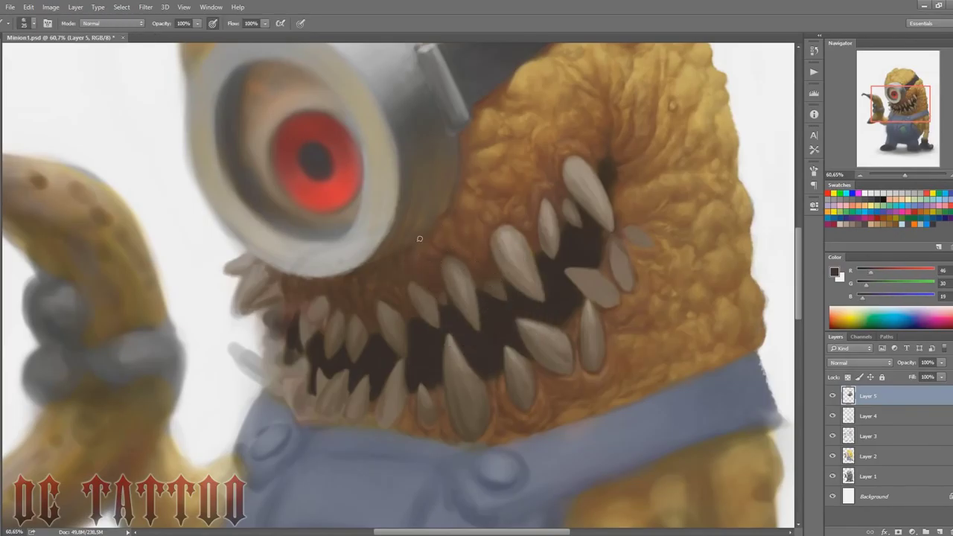
{"action": "key", "text": "bracketright"}
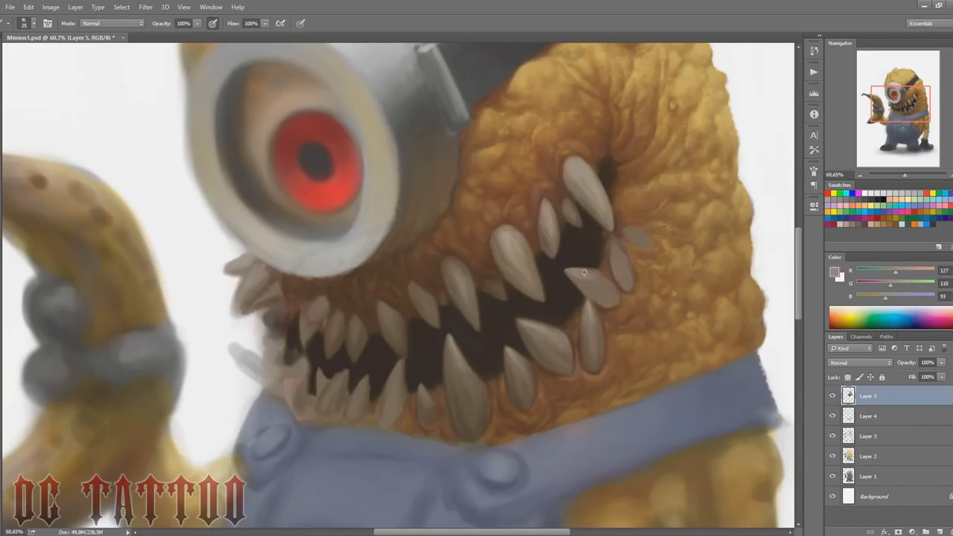
Step: Shade the wide lower tooth near the mouth corner with sampled beige (127, 110, 93) and dark brown (60, 45, 30)
{"action": "left_click", "coordinate": [600, 294], "text": "alt"}
{"action": "left_click", "coordinate": [601, 296], "text": "alt"}
{"action": "key", "text": "bracketleft"}
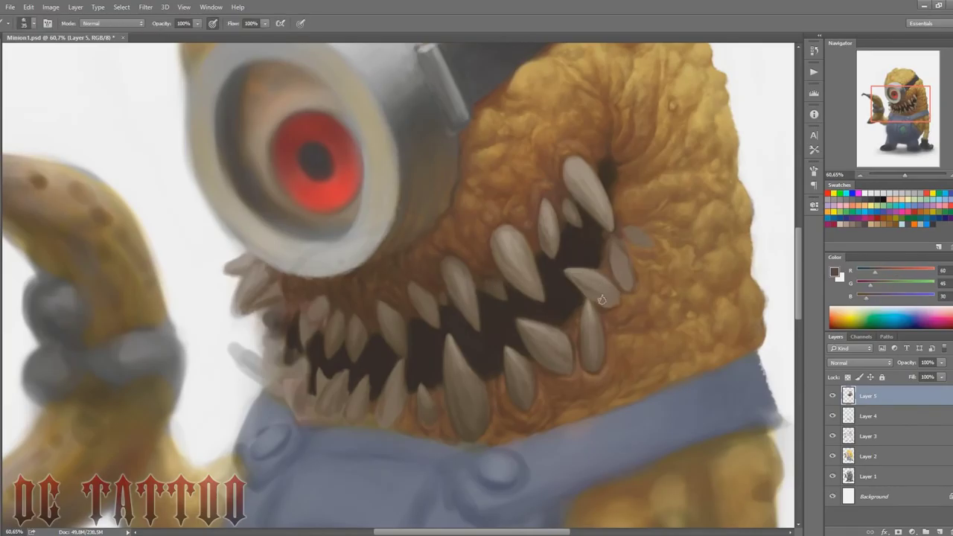
{"action": "left_click", "coordinate": [602, 286], "text": "alt"}
{"action": "key", "text": "bracketright"}
{"action": "left_click", "coordinate": [569, 264], "text": "alt"}
{"action": "left_click", "coordinate": [586, 300], "text": "alt"}
{"action": "left_click", "coordinate": [604, 271], "text": "alt"}
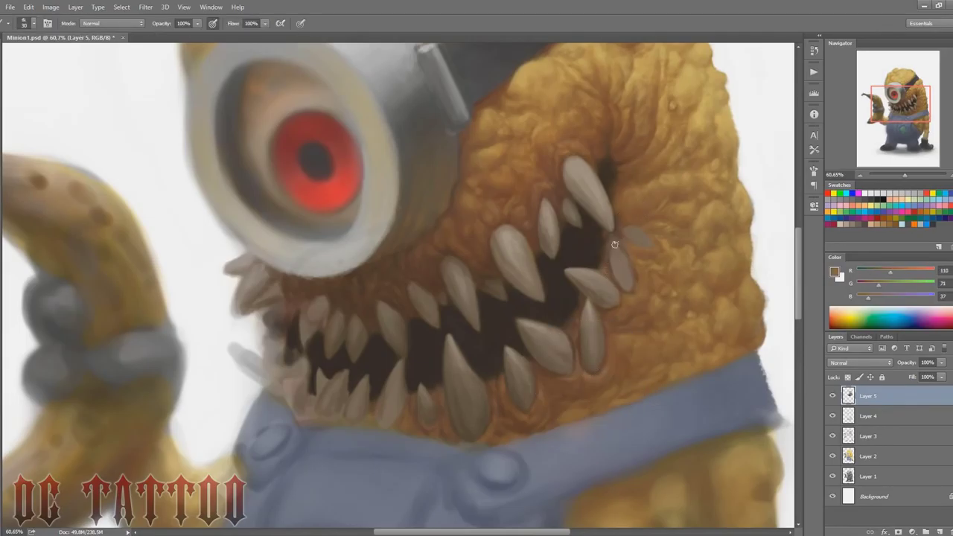
Step: Shade the slim tooth behind it at the mouth corner, using sampled skin brown (110, 71, 37) and tooth tones
{"action": "left_click", "coordinate": [612, 243], "text": "alt"}
{"action": "key", "text": "bracketright"}
{"action": "key", "text": "bracketleft"}
{"action": "left_click", "coordinate": [616, 265], "text": "alt"}
{"action": "left_click", "coordinate": [613, 246], "text": "alt"}
{"action": "key", "text": "bracketleft"}
{"action": "left_click", "coordinate": [588, 177], "text": "alt"}
Step: Define the small outermost tooth on the cheek with sampled light tooth tones and dark brown (78, 47, 32)
{"action": "mouse_move", "coordinate": [624, 231]}
{"action": "left_mouse_down"}
{"action": "mouse_move", "coordinate": [647, 241]}
{"action": "mouse_move", "coordinate": [625, 232]}
{"action": "mouse_move", "coordinate": [653, 225]}
{"action": "mouse_move", "coordinate": [634, 247]}
{"action": "left_mouse_up"}
{"action": "left_click", "coordinate": [613, 244], "text": "alt"}
{"action": "left_click", "coordinate": [633, 234], "text": "alt"}
{"action": "key", "text": "bracketright"}
{"action": "left_click", "coordinate": [615, 243], "text": "alt"}
{"action": "left_click", "coordinate": [659, 237], "text": "alt"}
{"action": "left_click", "coordinate": [677, 245], "text": "alt"}
{"action": "left_click", "coordinate": [629, 226], "text": "alt"}
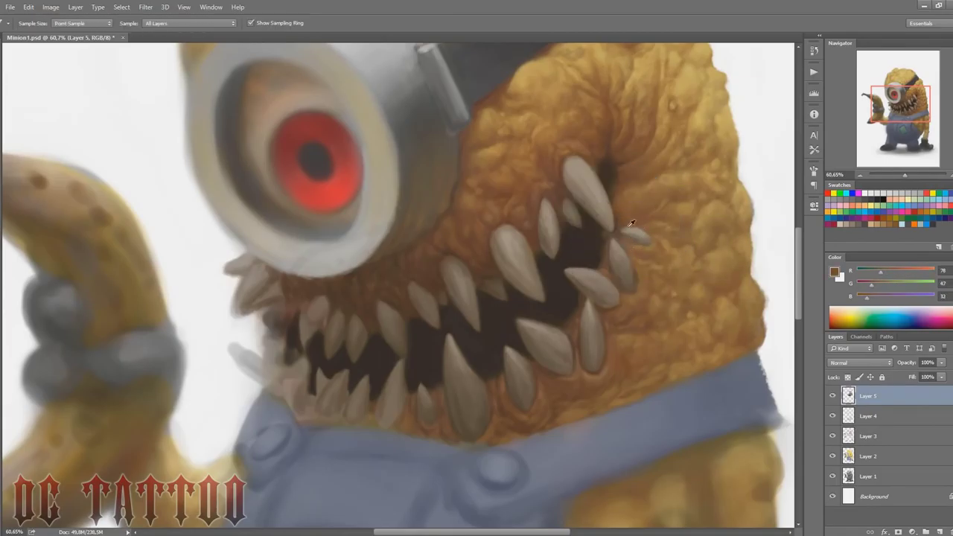
Step: Blend the cheek skin around the outermost tooth with sampled ochre (142, 102, 47) and a smaller brush
{"action": "key", "text": "bracketleft"}
{"action": "key", "text": "bracketleft"}
{"action": "key", "text": "bracketleft"}
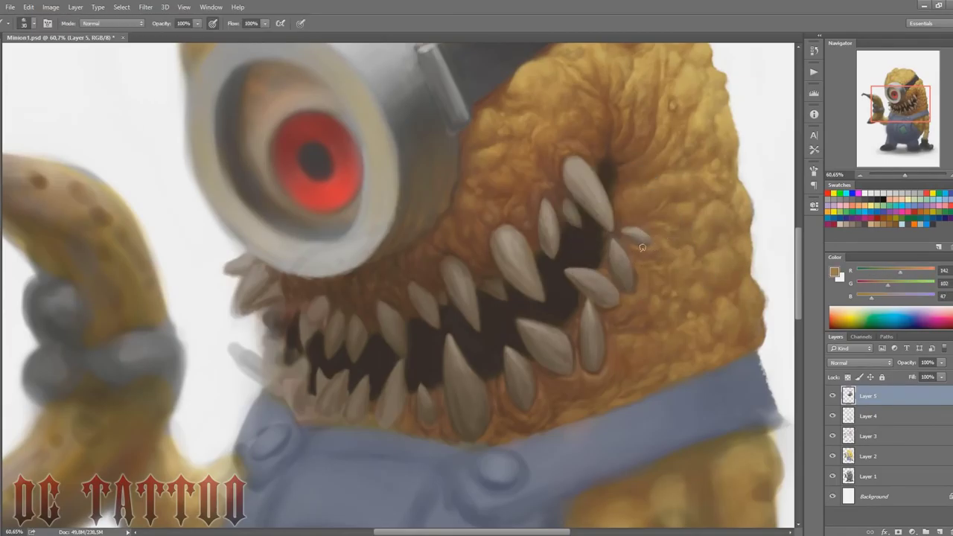
{"action": "left_click", "coordinate": [618, 230], "text": "alt"}
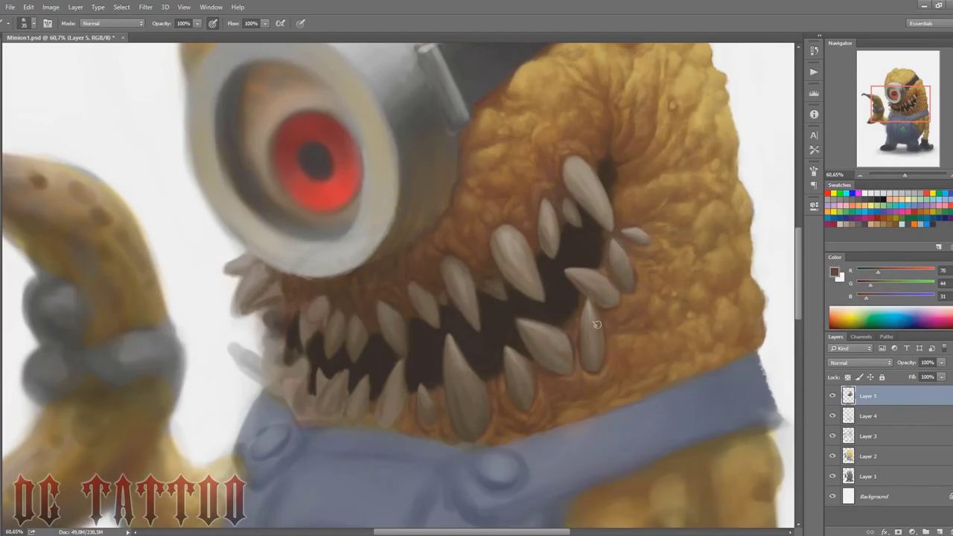
Step: Add small dim teeth in the gaps between the larger lower teeth, cutting their edges with near-black (29, 22, 17)
{"action": "left_click", "coordinate": [562, 306], "text": "alt"}
{"action": "left_click", "coordinate": [556, 316], "text": "alt"}
{"action": "left_click", "coordinate": [478, 337], "text": "alt"}
{"action": "left_click", "coordinate": [482, 346], "text": "alt"}
{"action": "left_click", "coordinate": [501, 365], "text": "alt"}
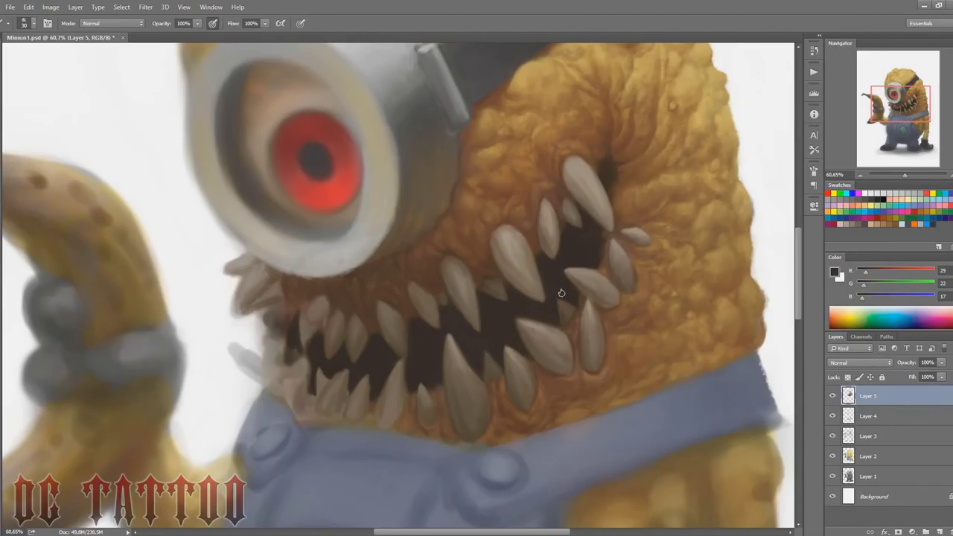
{"action": "left_click", "coordinate": [494, 366], "text": "alt"}
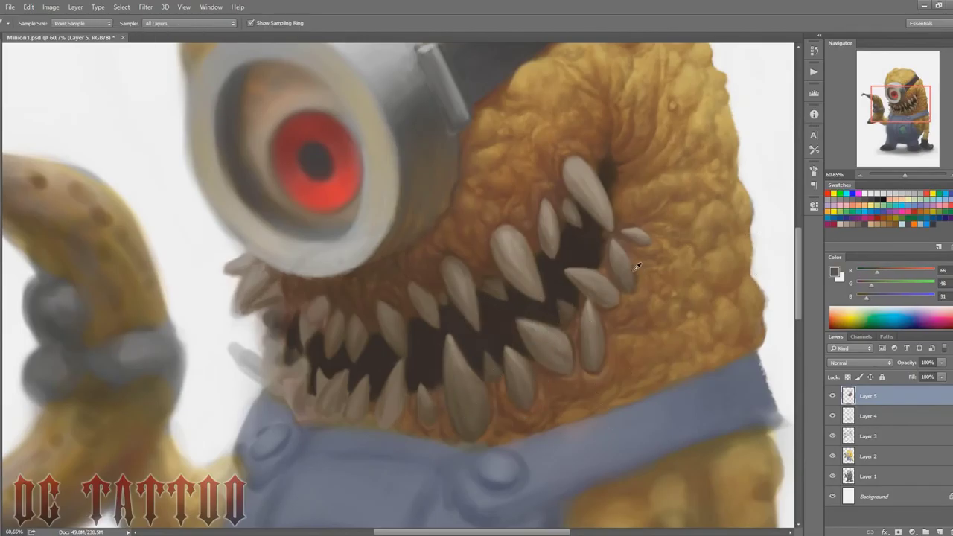
Step: Shade the lower teeth toward the front of the mouth with sampled tones (110, 94, 77) and (70, 55, 35)
{"action": "left_click_drag", "start_coordinate": [473, 373], "coordinate": [543, 374]}
{"action": "left_click", "coordinate": [540, 377], "text": "alt"}
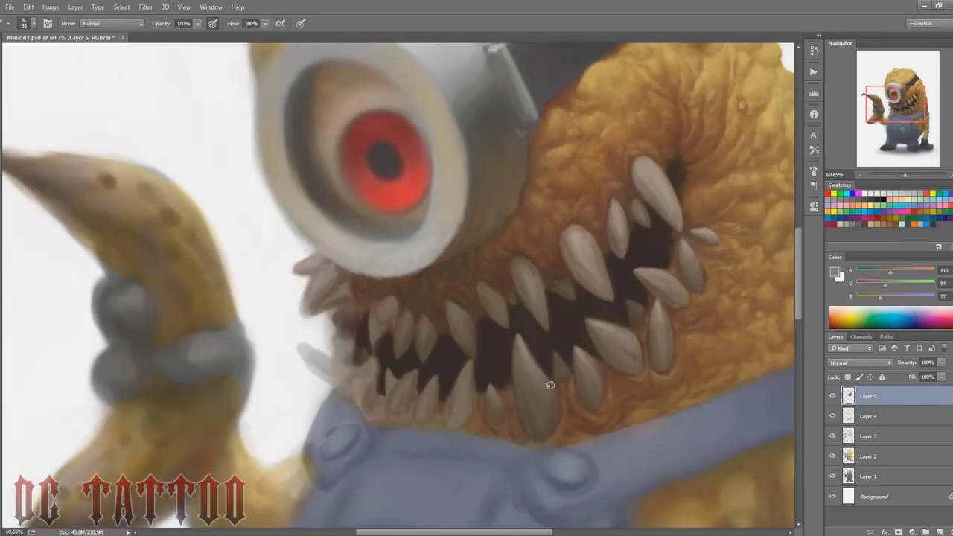
{"action": "left_click", "coordinate": [493, 400], "text": "alt"}
{"action": "left_click", "coordinate": [463, 415], "text": "alt"}
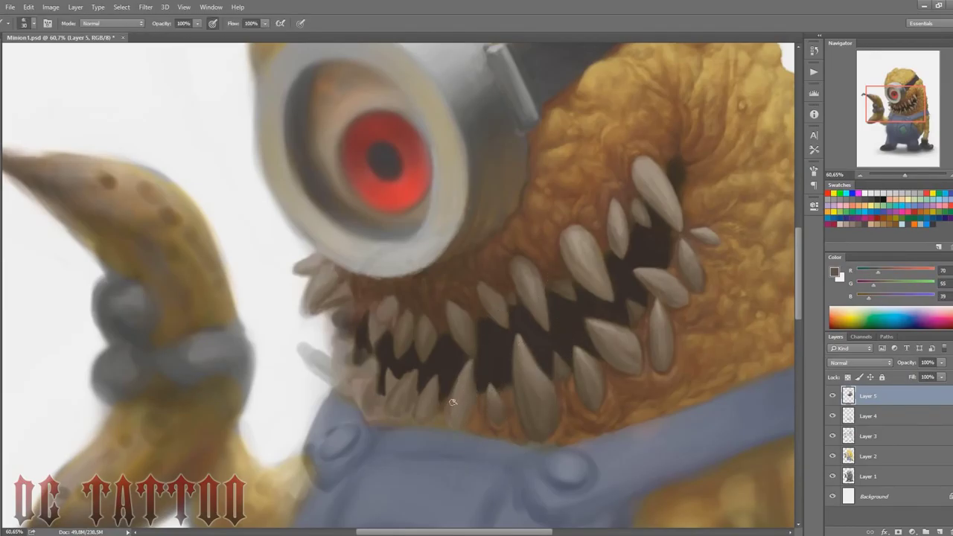
{"action": "left_click", "coordinate": [452, 402], "text": "alt"}
Step: Rework the front lower teeth and the gap beside them with a larger brush and sampled tooth and mouth tones
{"action": "key", "text": "bracketright"}
{"action": "key", "text": "bracketright"}
{"action": "key", "text": "bracketright"}
{"action": "key", "text": "bracketright"}
{"action": "key", "text": "bracketright"}
{"action": "left_click", "coordinate": [539, 376], "text": "alt"}
{"action": "left_click", "coordinate": [539, 300], "text": "alt"}
{"action": "left_click", "coordinate": [467, 353], "text": "alt"}
Step: Paint brown skin (115, 71, 36) around the bases of the front lower teeth with a smaller brush
{"action": "key", "text": "bracketleft"}
{"action": "key", "text": "bracketleft"}
{"action": "key", "text": "bracketleft"}
{"action": "left_click", "coordinate": [475, 380], "text": "alt"}
{"action": "key", "text": "bracketleft"}
{"action": "left_click_drag", "start_coordinate": [458, 407], "coordinate": [479, 330]}
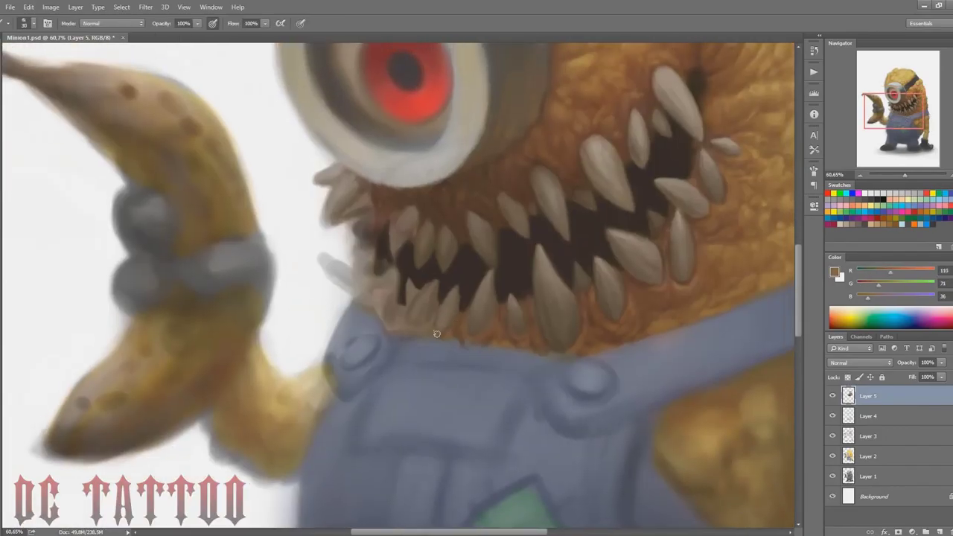
Step: Sharpen the tips of the front lower teeth with sampled near-black (28, 21, 16)
{"action": "left_click", "coordinate": [479, 330], "text": "alt"}
{"action": "left_click", "coordinate": [459, 284], "text": "alt"}
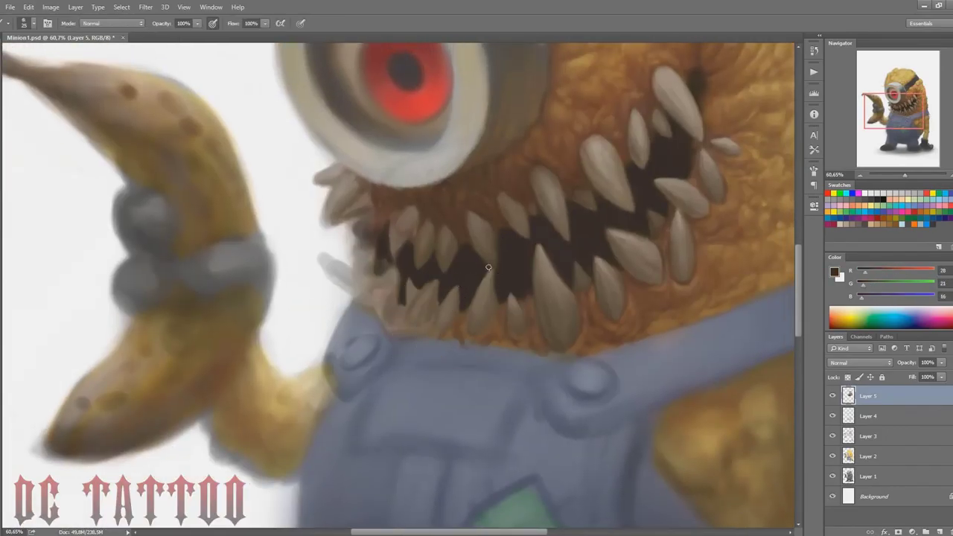
{"action": "key", "text": "bracketright"}
Step: Shade the small upper front teeth below the goggle with sampled dark tones (67, 55, 38) and (56, 44, 30)
{"action": "left_click", "coordinate": [472, 220], "text": "alt"}
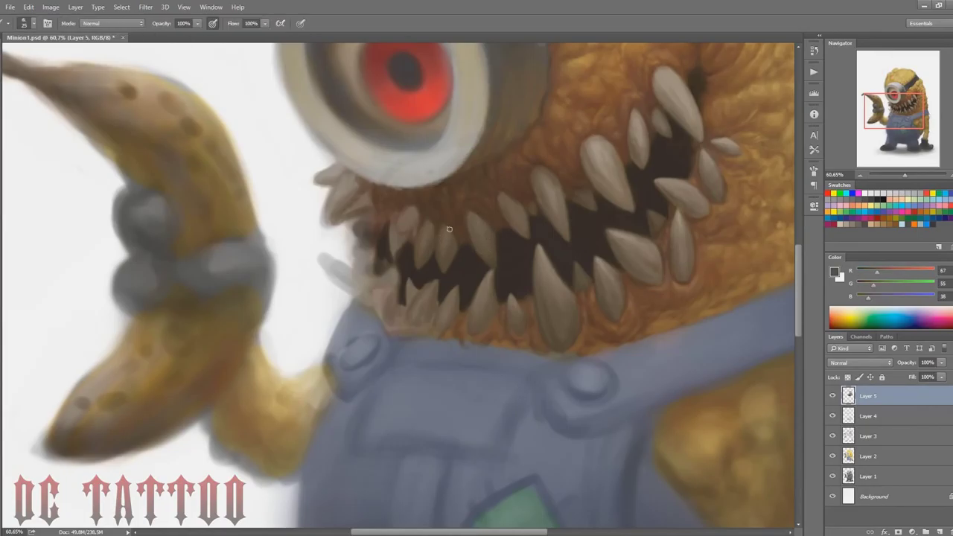
{"action": "key", "text": "bracketleft"}
{"action": "left_click", "coordinate": [563, 228], "text": "alt"}
{"action": "mouse_move", "coordinate": [906, 99]}
{"action": "left_mouse_down"}
{"action": "mouse_move", "coordinate": [902, 77]}
{"action": "mouse_move", "coordinate": [907, 97]}
{"action": "left_mouse_up"}
{"action": "left_click", "coordinate": [420, 266], "text": "alt"}
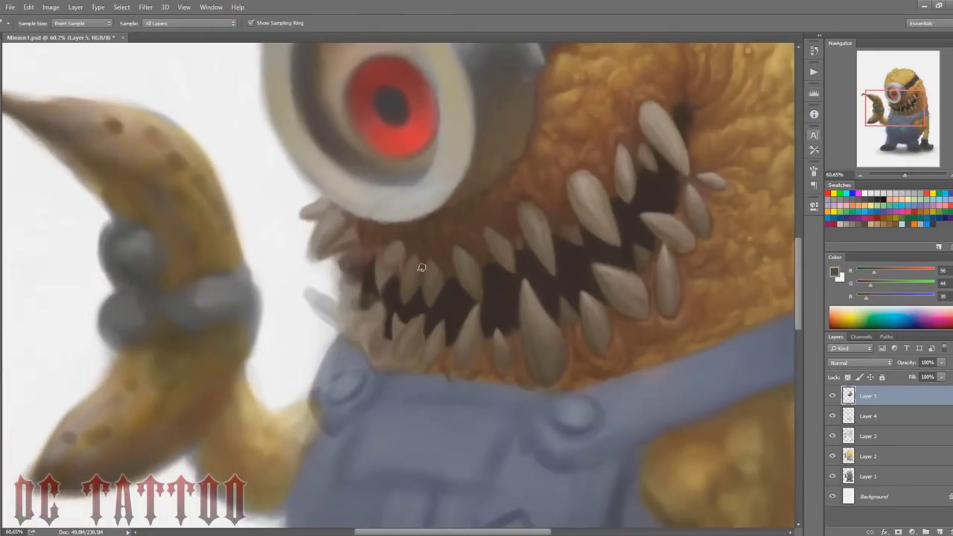
{"action": "key", "text": "bracketleft"}
{"action": "key", "text": "bracketleft"}
Step: Define the foremost upper tooth against the skin with sampled dark browns (51, 33, 21) and (57, 44, 31)
{"action": "left_click_drag", "start_coordinate": [400, 248], "coordinate": [385, 259]}
{"action": "left_click", "coordinate": [384, 265], "text": "alt"}
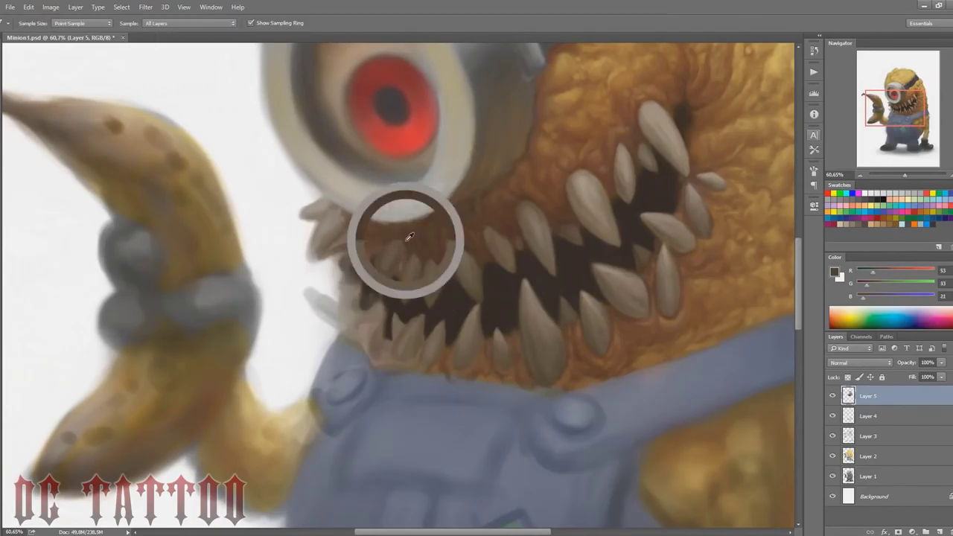
{"action": "left_click", "coordinate": [383, 271], "text": "alt"}
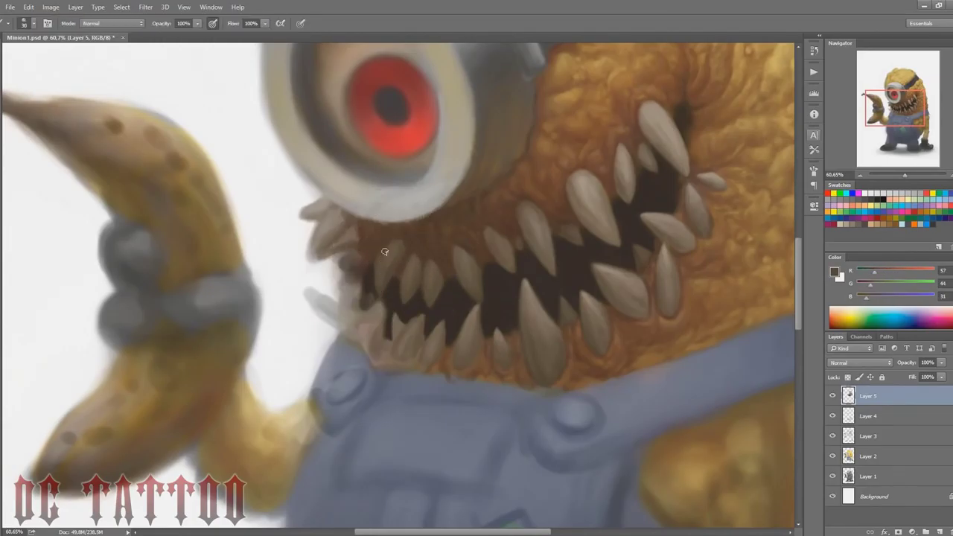
{"action": "left_click", "coordinate": [386, 272], "text": "alt"}
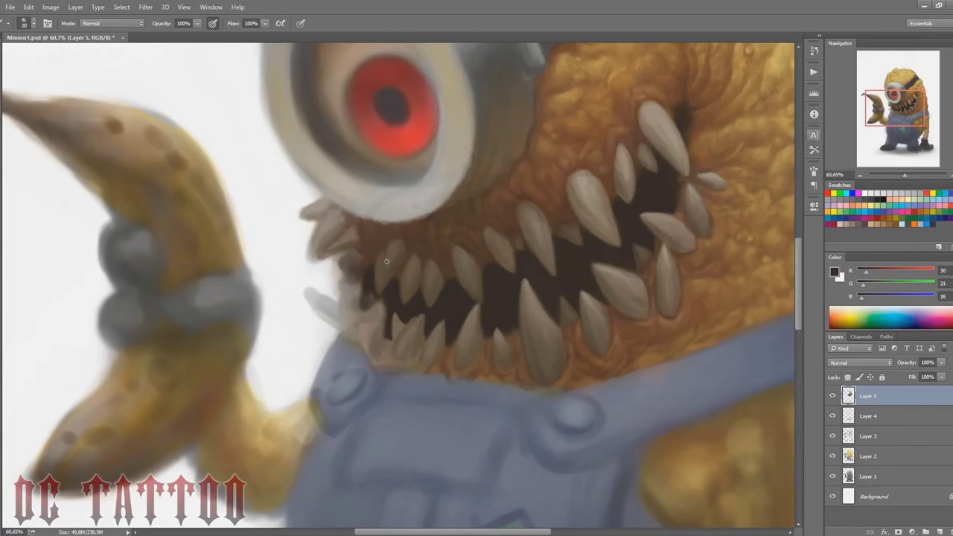
Step: Carve the foremost upper tooth into a slimmer tooth with a narrow one in front of it
{"action": "left_click", "coordinate": [387, 249], "text": "alt"}
{"action": "left_click", "coordinate": [396, 280], "text": "alt"}
{"action": "left_click", "coordinate": [384, 241], "text": "alt"}
{"action": "left_click_drag", "start_coordinate": [373, 249], "coordinate": [364, 261]}
{"action": "left_click_drag", "start_coordinate": [407, 256], "coordinate": [398, 277]}
Step: Darken the skin between the goggle rim and the front upper teeth with reddish brown (71, 34, 21) and a larger brush
{"action": "key", "text": "bracketright"}
{"action": "key", "text": "bracketright"}
{"action": "key", "text": "bracketright"}
{"action": "left_click", "coordinate": [391, 276], "text": "alt"}
{"action": "left_click", "coordinate": [430, 230], "text": "alt"}
{"action": "left_click", "coordinate": [419, 228], "text": "alt"}
{"action": "key", "text": "bracketright"}
{"action": "key", "text": "bracketright"}
{"action": "key", "text": "bracketright"}
{"action": "key", "text": "bracketright"}
{"action": "key", "text": "bracketright"}
{"action": "key", "text": "bracketright"}
{"action": "key", "text": "bracketright"}
{"action": "key", "text": "bracketright"}
{"action": "key", "text": "bracketright"}
{"action": "left_click_drag", "start_coordinate": [382, 240], "coordinate": [394, 228]}
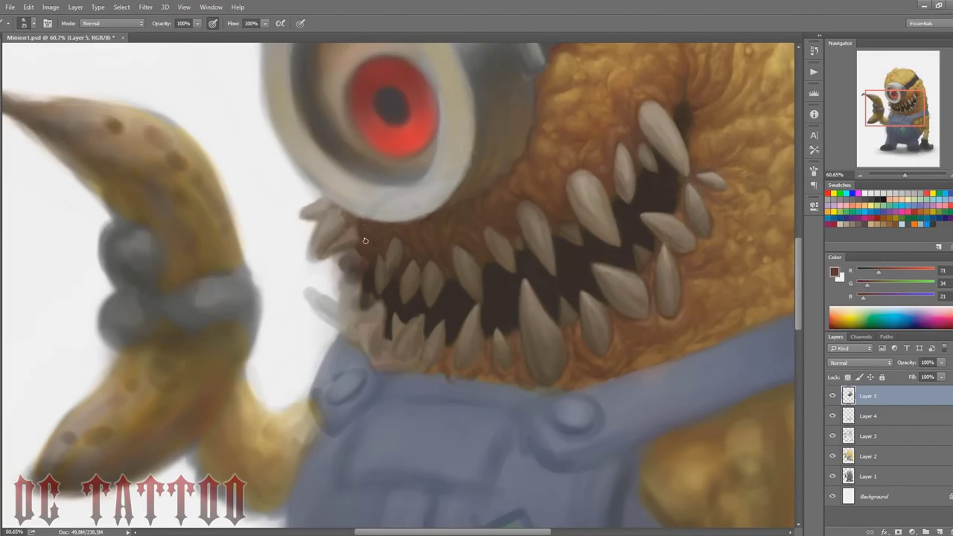
Step: Paint out the blurry smear at the front opening of the mouth with sampled white (255, 255, 255)
{"action": "left_click_drag", "start_coordinate": [430, 314], "coordinate": [459, 300]}
{"action": "left_click", "coordinate": [340, 260], "text": "alt"}
{"action": "key", "text": "bracketleft"}
{"action": "key", "text": "bracketleft"}
{"action": "key", "text": "bracketleft"}
{"action": "key", "text": "bracketleft"}
{"action": "key", "text": "bracketleft"}
{"action": "key", "text": "bracketleft"}
{"action": "key", "text": "bracketleft"}
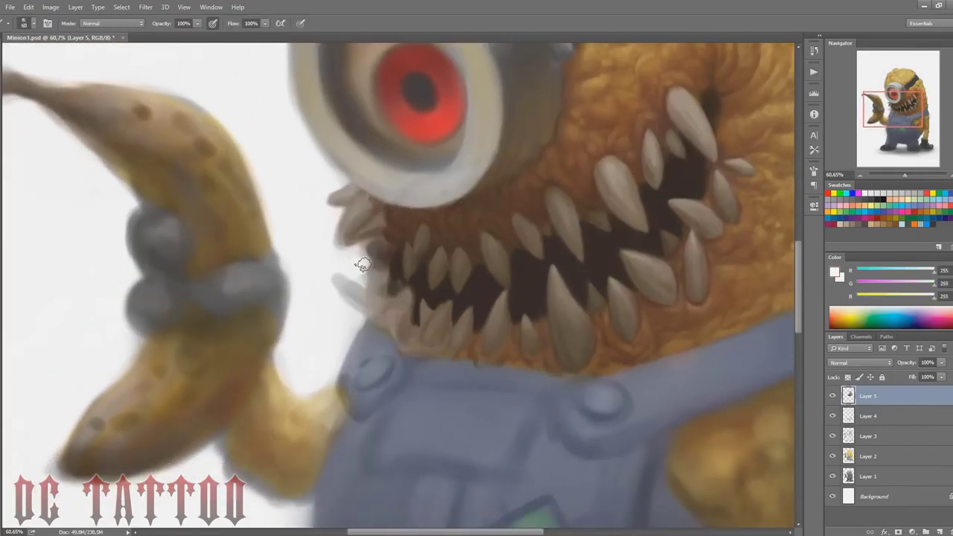
{"action": "mouse_move", "coordinate": [362, 265]}
{"action": "left_mouse_down"}
{"action": "mouse_move", "coordinate": [378, 277]}
{"action": "mouse_move", "coordinate": [382, 257]}
{"action": "left_mouse_up"}
{"action": "mouse_move", "coordinate": [384, 268]}
{"action": "left_mouse_down"}
{"action": "mouse_move", "coordinate": [386, 276]}
{"action": "mouse_move", "coordinate": [388, 268]}
{"action": "left_mouse_up"}
{"action": "key", "text": "bracketright"}
{"action": "key", "text": "bracketright"}
{"action": "key", "text": "bracketright"}
{"action": "mouse_move", "coordinate": [378, 250]}
{"action": "left_mouse_down"}
{"action": "mouse_move", "coordinate": [348, 242]}
{"action": "mouse_move", "coordinate": [339, 309]}
{"action": "mouse_move", "coordinate": [335, 281]}
{"action": "left_mouse_up"}
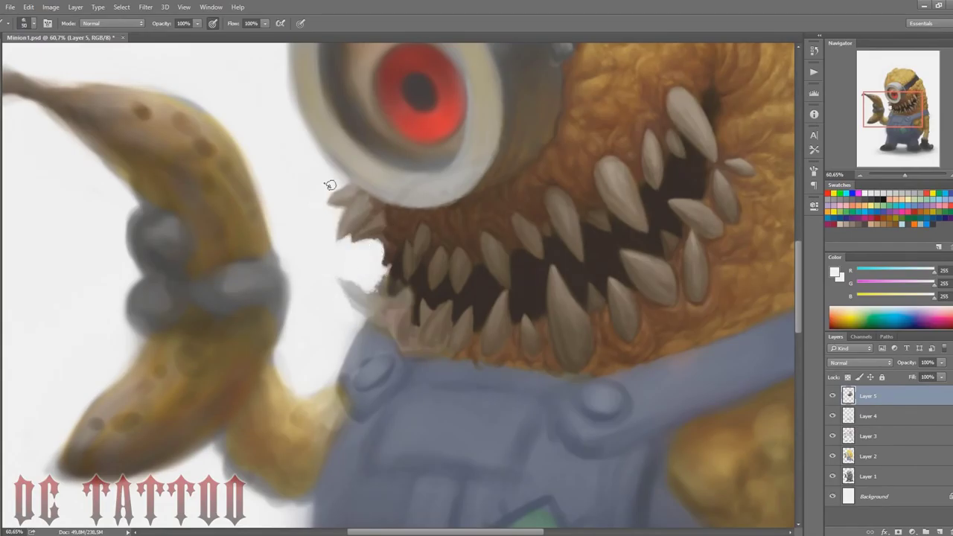
Step: Trim the outer outline of the upper teeth protruding below the goggle with white
{"action": "left_click_drag", "start_coordinate": [331, 185], "coordinate": [325, 195]}
{"action": "key", "text": "bracketright"}
{"action": "key", "text": "bracketright"}
Step: Shade the protruding upper teeth below the goggle with sampled dark brown (60, 47, 33) and a smaller brush
{"action": "left_click", "coordinate": [419, 252], "text": "alt"}
{"action": "key", "text": "bracketleft"}
{"action": "key", "text": "bracketleft"}
{"action": "key", "text": "bracketleft"}
{"action": "key", "text": "bracketleft"}
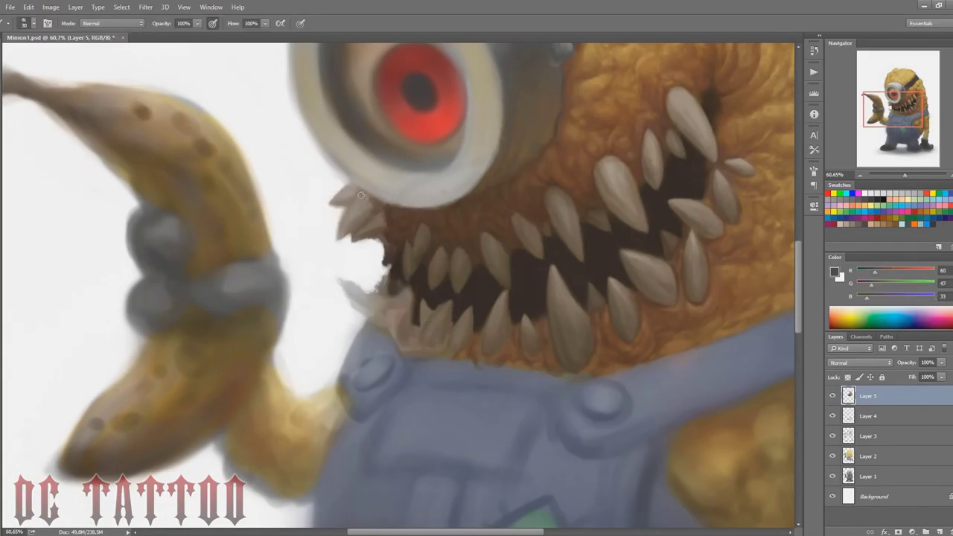
Step: Block in a new pointed lower tooth at the front of the mouth with sampled tooth tones
{"action": "mouse_move", "coordinate": [370, 291]}
{"action": "left_mouse_down"}
{"action": "mouse_move", "coordinate": [368, 255]}
{"action": "mouse_move", "coordinate": [383, 283]}
{"action": "mouse_move", "coordinate": [378, 259]}
{"action": "mouse_move", "coordinate": [368, 280]}
{"action": "mouse_move", "coordinate": [388, 267]}
{"action": "mouse_move", "coordinate": [382, 253]}
{"action": "mouse_move", "coordinate": [382, 265]}
{"action": "mouse_move", "coordinate": [394, 259]}
{"action": "mouse_move", "coordinate": [376, 245]}
{"action": "mouse_move", "coordinate": [373, 256]}
{"action": "mouse_move", "coordinate": [366, 250]}
{"action": "mouse_move", "coordinate": [377, 248]}
{"action": "mouse_move", "coordinate": [367, 261]}
{"action": "mouse_move", "coordinate": [380, 286]}
{"action": "left_mouse_up"}
{"action": "left_click", "coordinate": [422, 239], "text": "alt"}
{"action": "key", "text": "bracketright"}
{"action": "left_click", "coordinate": [382, 277], "text": "alt"}
{"action": "key", "text": "bracketleft"}
{"action": "key", "text": "bracketleft"}
Step: Refine the new front lower tooth's silhouette and shading by alternating sampled mouth, background and tooth colours
{"action": "left_click", "coordinate": [386, 270], "text": "alt"}
{"action": "left_click", "coordinate": [374, 250], "text": "alt"}
{"action": "left_click", "coordinate": [388, 263], "text": "alt"}
{"action": "left_click", "coordinate": [375, 252], "text": "alt"}
{"action": "left_click", "coordinate": [387, 262], "text": "alt"}
{"action": "left_click", "coordinate": [374, 250], "text": "alt"}
{"action": "left_click", "coordinate": [386, 265], "text": "alt"}
{"action": "left_click", "coordinate": [376, 277], "text": "alt"}
Step: Fill the gap between the new front tooth and the mouth interior with sampled dark tones and a larger brush
{"action": "key", "text": "bracketright"}
{"action": "key", "text": "bracketright"}
{"action": "key", "text": "bracketright"}
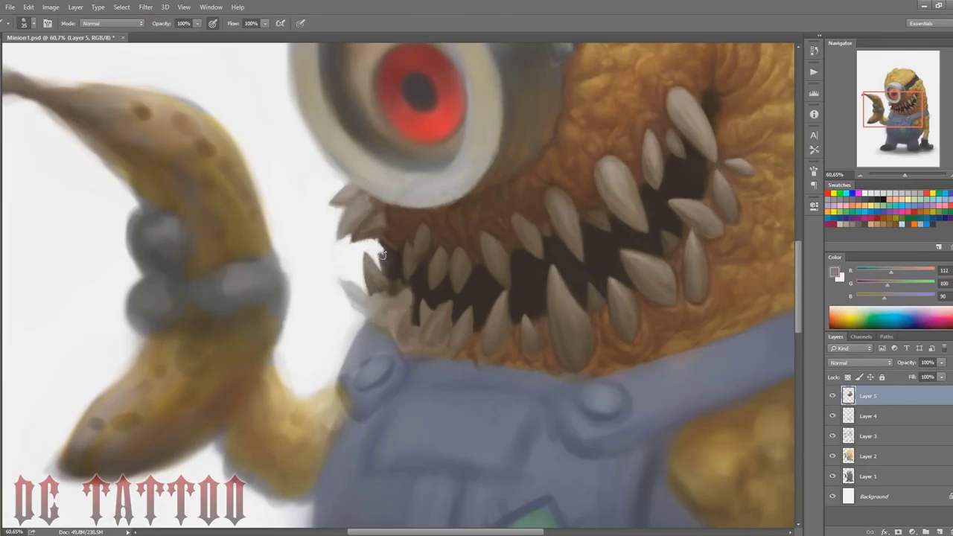
{"action": "left_click", "coordinate": [383, 255], "text": "alt"}
{"action": "key", "text": "bracketleft"}
{"action": "key", "text": "bracketright"}
{"action": "key", "text": "bracketright"}
{"action": "key", "text": "bracketright"}
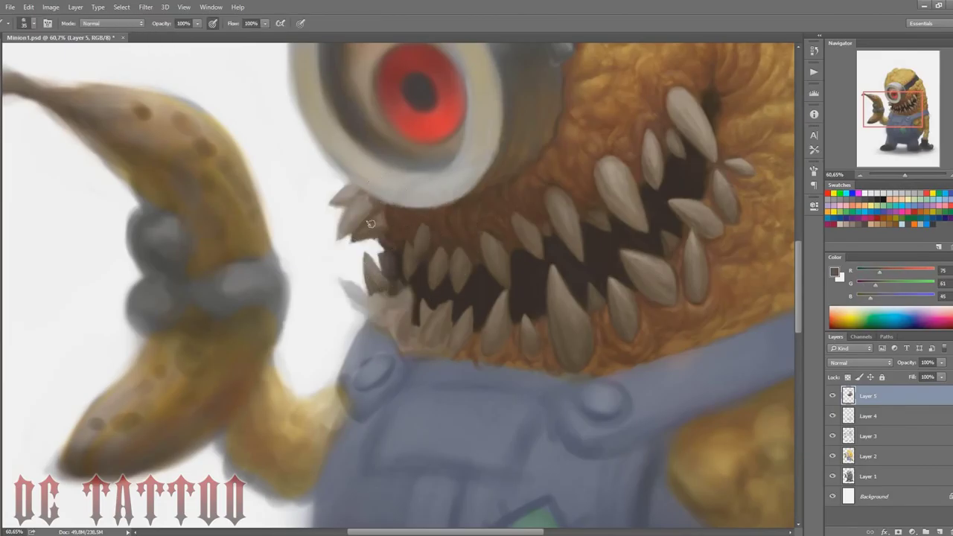
Step: Define the edges of the rear protruding upper tooth below the goggle with sampled dark brown (74, 60, 44) and a smaller brush
{"action": "left_click", "coordinate": [354, 239], "text": "alt"}
{"action": "key", "text": "bracketleft"}
{"action": "key", "text": "bracketleft"}
{"action": "key", "text": "bracketleft"}
{"action": "left_click", "coordinate": [367, 227], "text": "alt"}
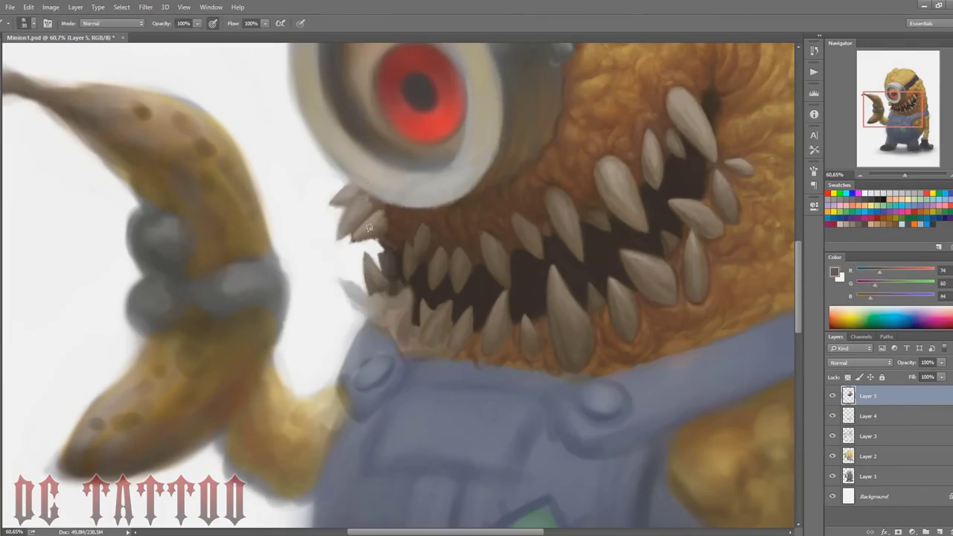
{"action": "left_click", "coordinate": [368, 217], "text": "alt"}
{"action": "key", "text": "bracketright"}
Step: Refine the shading and lower silhouette of the protruding upper teeth by alternating sampled tooth, mouth and background colours
{"action": "left_click", "coordinate": [362, 239], "text": "alt"}
{"action": "left_click", "coordinate": [377, 229], "text": "alt"}
{"action": "left_click", "coordinate": [373, 221], "text": "alt"}
{"action": "left_click", "coordinate": [387, 235], "text": "alt"}
{"action": "left_click", "coordinate": [364, 249], "text": "alt"}
{"action": "left_click", "coordinate": [381, 256], "text": "alt"}
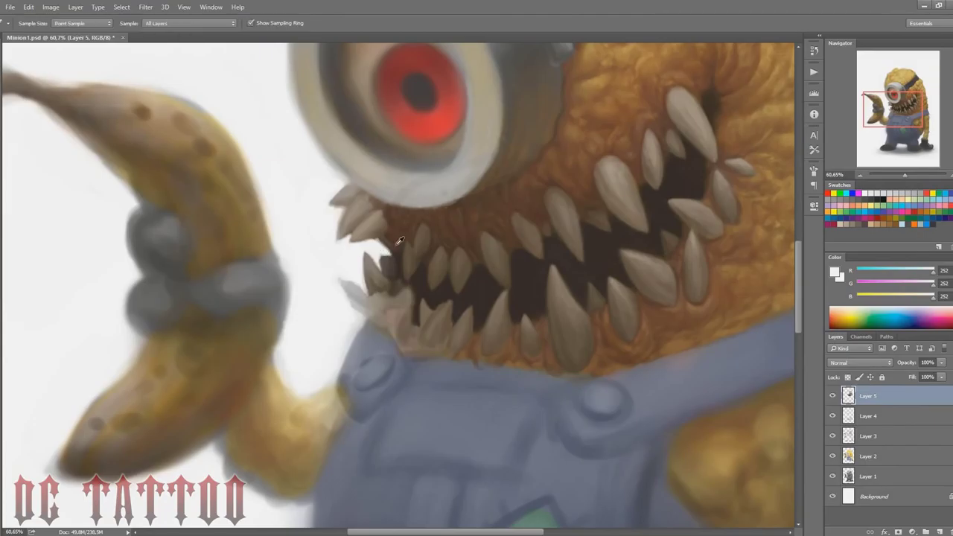
Step: Paint a small pointed tooth in the front gap between the upper and lower teeth, trimming its outline with the sampled near-white background
{"action": "left_click", "coordinate": [394, 247], "text": "alt"}
{"action": "left_click_drag", "start_coordinate": [378, 238], "coordinate": [383, 256]}
{"action": "left_click", "coordinate": [381, 246], "text": "alt"}
{"action": "left_click", "coordinate": [387, 257], "text": "alt"}
{"action": "left_click", "coordinate": [376, 256], "text": "alt"}
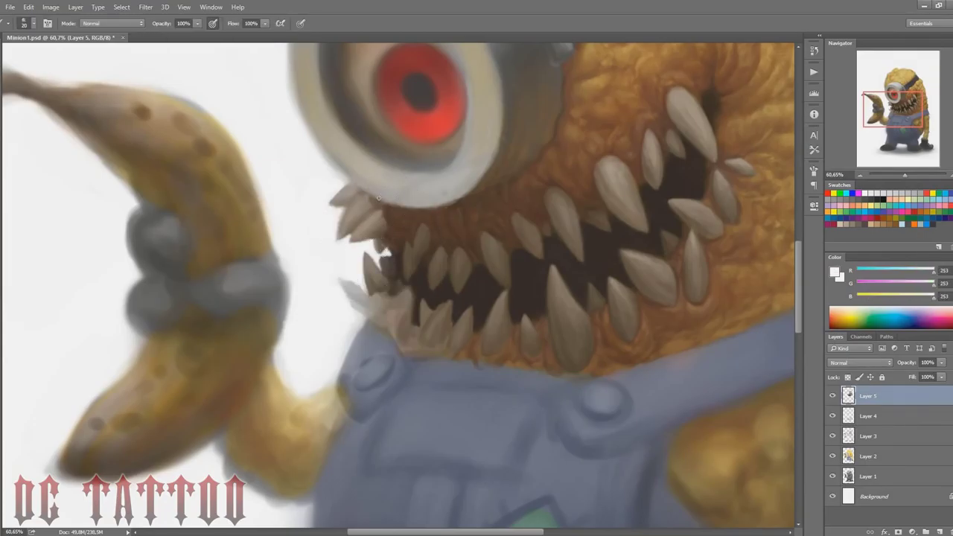
Step: Shade the protruding upper teeth beneath the goggle rim with sampled tooth tones (141, 123, 105) and (135, 118, 100), adjusting the brush size
{"action": "key", "text": "bracketleft"}
{"action": "left_click", "coordinate": [388, 210], "text": "alt"}
{"action": "left_click", "coordinate": [560, 201], "text": "alt"}
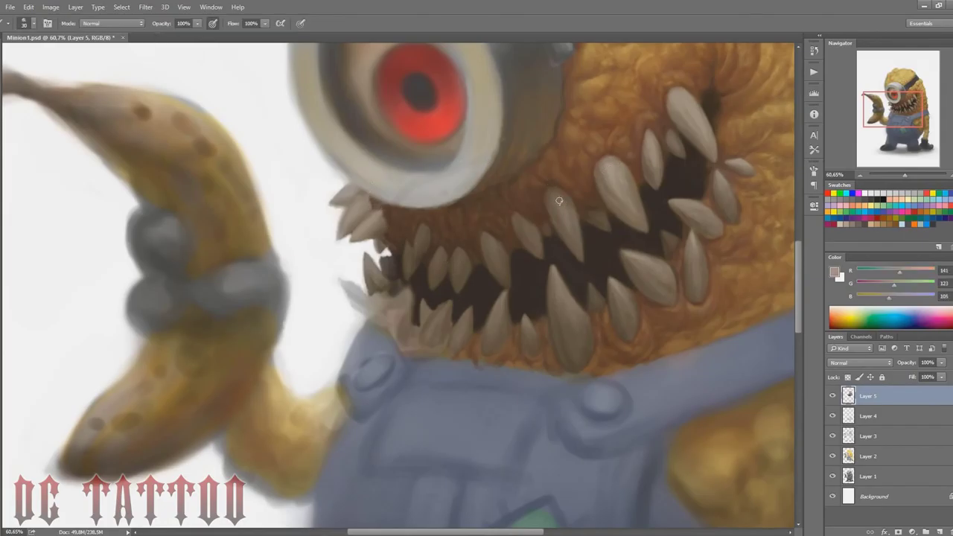
{"action": "left_click", "coordinate": [390, 208], "text": "alt"}
{"action": "left_click", "coordinate": [360, 223], "text": "alt"}
{"action": "key", "text": "bracketright"}
{"action": "key", "text": "bracketright"}
{"action": "key", "text": "bracketright"}
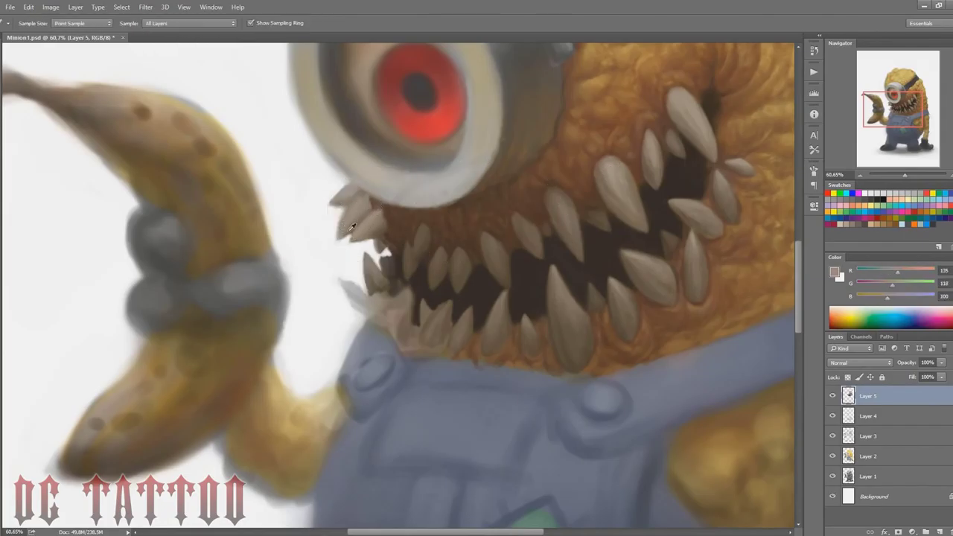
Step: Sharpen the cluster of upper teeth beneath the goggle with sampled tooth colours and clean their edges with the background colour
{"action": "left_click", "coordinate": [356, 214], "text": "alt"}
{"action": "key", "text": "bracketleft"}
{"action": "key", "text": "bracketleft"}
{"action": "key", "text": "bracketleft"}
{"action": "left_click", "coordinate": [335, 218], "text": "alt"}
{"action": "mouse_move", "coordinate": [335, 227]}
{"action": "left_mouse_down"}
{"action": "mouse_move", "coordinate": [345, 207]}
{"action": "mouse_move", "coordinate": [331, 207]}
{"action": "left_mouse_up"}
{"action": "left_click", "coordinate": [355, 195], "text": "alt"}
{"action": "left_click", "coordinate": [325, 194], "text": "alt"}
{"action": "key", "text": "bracketleft"}
Step: Shade the bases of the upper teeth beneath the goggle with sampled dark brown and tooth tones
{"action": "left_click_drag", "start_coordinate": [913, 91], "coordinate": [919, 90]}
{"action": "key", "text": "bracketright"}
{"action": "left_click", "coordinate": [303, 227], "text": "alt"}
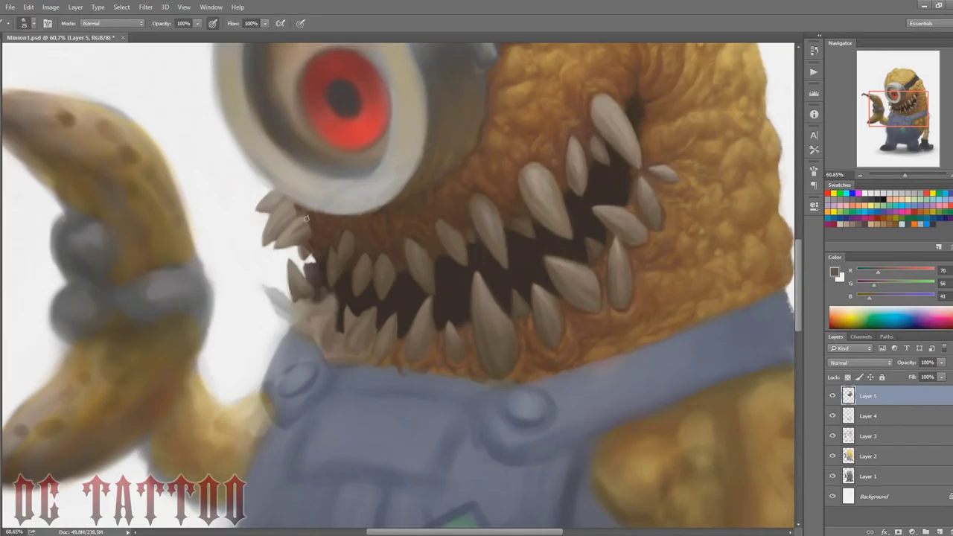
{"action": "left_click", "coordinate": [297, 231], "text": "alt"}
{"action": "key", "text": "bracketright"}
{"action": "key", "text": "bracketright"}
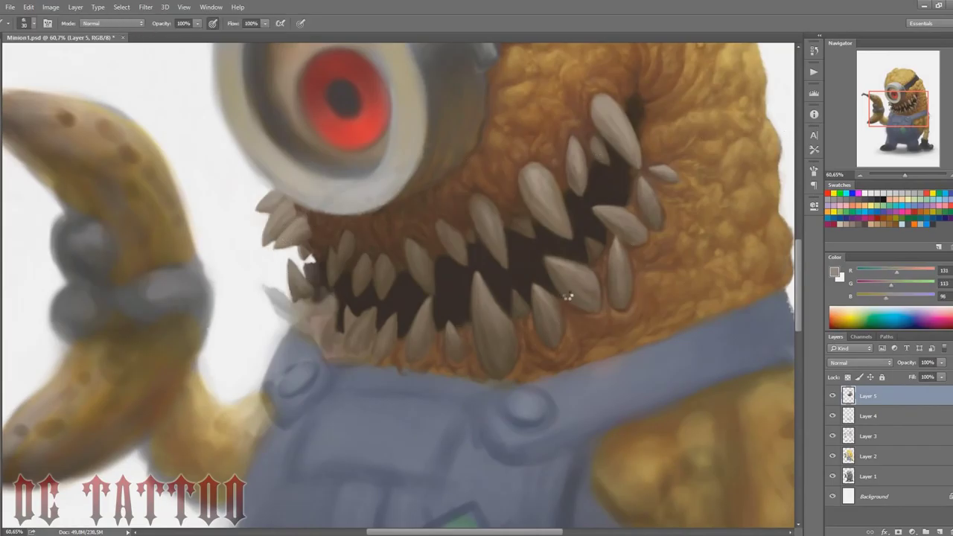
Step: Flip the canvas horizontally and refine the upper teeth beneath the goggle with a larger brush and a sampled colour
{"action": "key", "text": "ctrl+shift+h"}
{"action": "left_click", "coordinate": [435, 238], "text": "alt"}
{"action": "key", "text": "bracketright"}
{"action": "key", "text": "bracketright"}
{"action": "key", "text": "bracketright"}
{"action": "left_click_drag", "start_coordinate": [474, 221], "coordinate": [497, 239]}
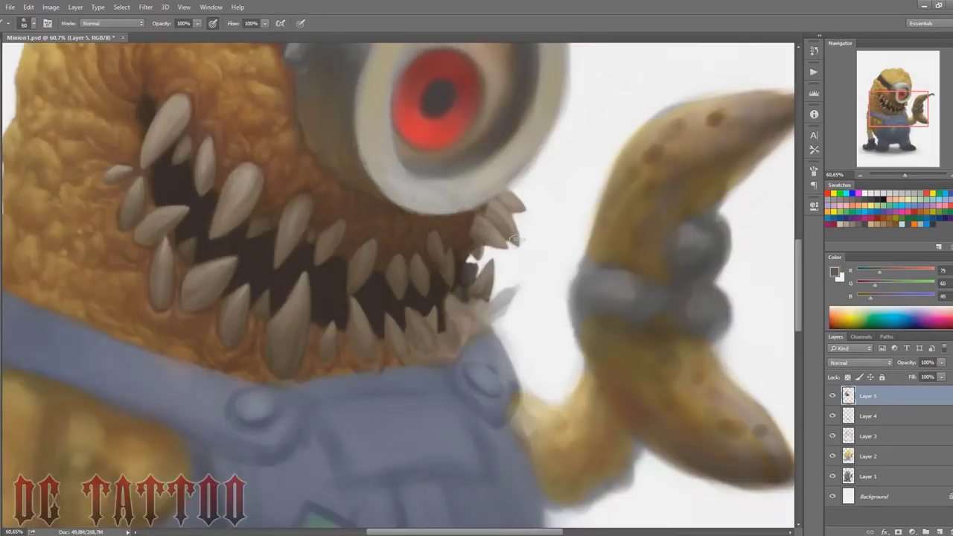
Step: Define the small lower teeth near the mouth's far corner with sampled dark mouth and tooth colours
{"action": "left_click", "coordinate": [306, 136], "text": "alt"}
{"action": "key", "text": "bracketleft"}
{"action": "left_click_drag", "start_coordinate": [900, 102], "coordinate": [896, 106]}
{"action": "left_click", "coordinate": [412, 296], "text": "alt"}
{"action": "key", "text": "bracketleft"}
{"action": "key", "text": "bracketleft"}
{"action": "key", "text": "bracketleft"}
{"action": "key", "text": "bracketleft"}
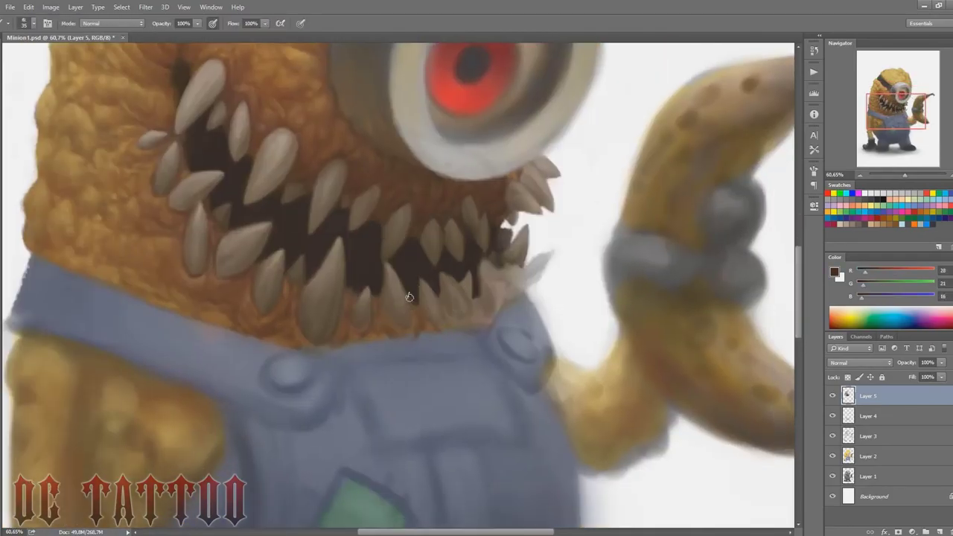
{"action": "left_click", "coordinate": [418, 273], "text": "alt"}
{"action": "key", "text": "bracketright"}
{"action": "left_click", "coordinate": [464, 286], "text": "alt"}
{"action": "left_click", "coordinate": [466, 300], "text": "alt"}
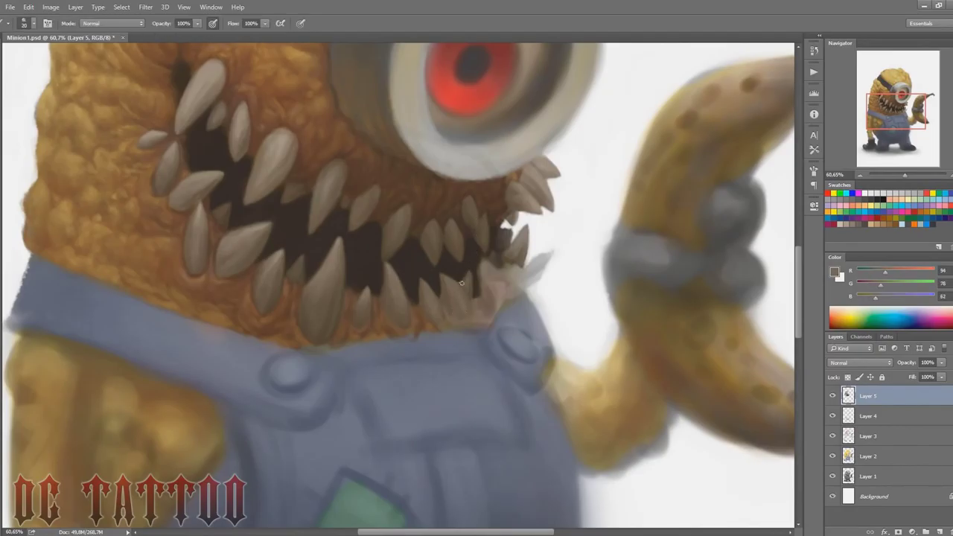
Step: Block in the outermost lower teeth at the mouth's far corner with sampled browns, outlining the pointed tip in dark brown
{"action": "left_click", "coordinate": [475, 259], "text": "alt"}
{"action": "mouse_move", "coordinate": [484, 267]}
{"action": "left_mouse_down"}
{"action": "mouse_move", "coordinate": [481, 290]}
{"action": "mouse_move", "coordinate": [497, 293]}
{"action": "mouse_move", "coordinate": [488, 316]}
{"action": "mouse_move", "coordinate": [477, 294]}
{"action": "mouse_move", "coordinate": [548, 250]}
{"action": "left_mouse_up"}
{"action": "left_click", "coordinate": [476, 266], "text": "alt"}
{"action": "left_click", "coordinate": [477, 267], "text": "alt"}
{"action": "left_click_drag", "start_coordinate": [548, 253], "coordinate": [519, 293]}
{"action": "mouse_move", "coordinate": [526, 265]}
{"action": "left_mouse_down"}
{"action": "mouse_move", "coordinate": [500, 273]}
{"action": "mouse_move", "coordinate": [512, 268]}
{"action": "mouse_move", "coordinate": [504, 261]}
{"action": "mouse_move", "coordinate": [512, 272]}
{"action": "mouse_move", "coordinate": [504, 276]}
{"action": "left_mouse_up"}
{"action": "left_click", "coordinate": [508, 262], "text": "alt"}
{"action": "key", "text": "]"}
{"action": "left_click", "coordinate": [510, 250], "text": "alt"}
{"action": "left_click", "coordinate": [520, 279], "text": "alt"}
{"action": "left_click", "coordinate": [474, 298], "text": "alt"}
{"action": "left_click", "coordinate": [498, 260], "text": "alt"}
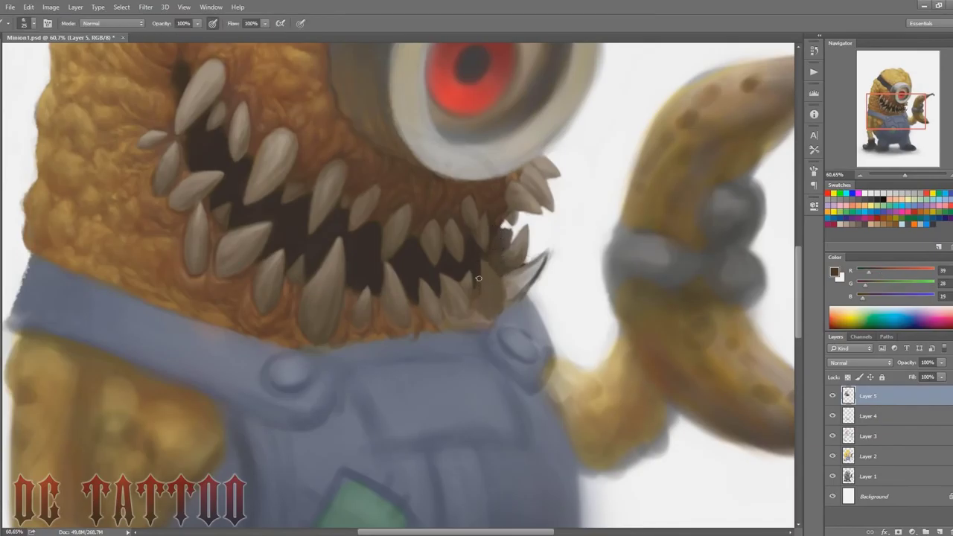
Step: Paint the dark gaps at the mouth's far corner and shape the lower teeth there with sampled shadow and tooth tones
{"action": "left_click", "coordinate": [521, 239], "text": "alt"}
{"action": "left_click", "coordinate": [509, 221], "text": "alt"}
{"action": "key", "text": "bracketleft"}
{"action": "left_click_drag", "start_coordinate": [505, 221], "coordinate": [500, 224]}
{"action": "left_click", "coordinate": [486, 236], "text": "alt"}
{"action": "key", "text": "bracketleft"}
{"action": "left_click", "coordinate": [483, 271], "text": "alt"}
{"action": "left_click_drag", "start_coordinate": [483, 261], "coordinate": [484, 274]}
{"action": "left_click", "coordinate": [489, 298], "text": "alt"}
{"action": "key", "text": "bracketright"}
{"action": "left_click", "coordinate": [485, 267], "text": "alt"}
{"action": "left_click", "coordinate": [494, 283], "text": "alt"}
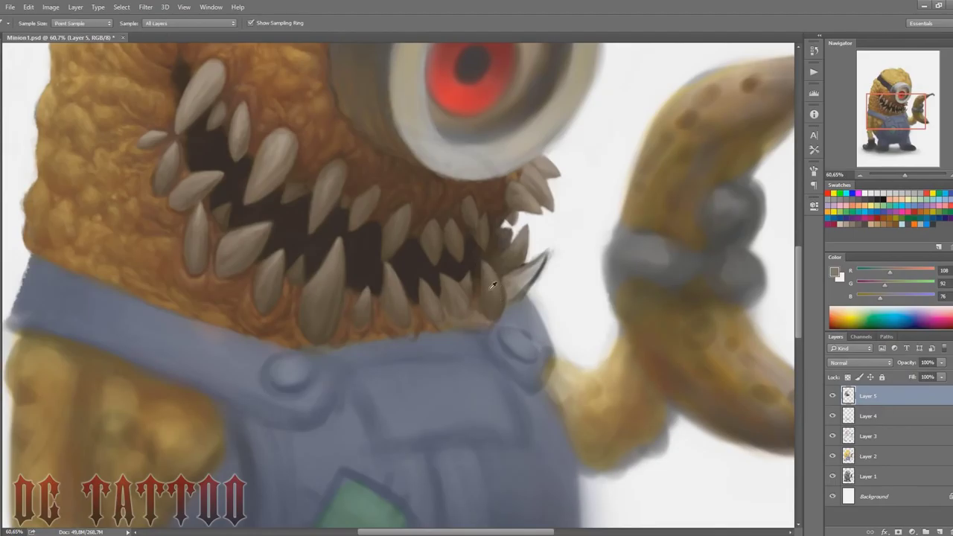
Step: Fill the outermost pointed lower tooth with a sampled tooth colour and trim its outer edge with the background colour
{"action": "left_click", "coordinate": [514, 255], "text": "alt"}
{"action": "mouse_move", "coordinate": [542, 260]}
{"action": "left_mouse_down"}
{"action": "mouse_move", "coordinate": [514, 275]}
{"action": "mouse_move", "coordinate": [510, 294]}
{"action": "left_mouse_up"}
{"action": "left_click", "coordinate": [556, 217], "text": "alt"}
{"action": "key", "text": "bracketleft"}
{"action": "key", "text": "bracketleft"}
{"action": "key", "text": "bracketleft"}
{"action": "mouse_move", "coordinate": [550, 252]}
{"action": "left_mouse_down"}
{"action": "mouse_move", "coordinate": [537, 284]}
{"action": "mouse_move", "coordinate": [512, 282]}
{"action": "mouse_move", "coordinate": [515, 289]}
{"action": "left_mouse_up"}
{"action": "key", "text": "bracketright"}
{"action": "key", "text": "bracketright"}
{"action": "key", "text": "bracketright"}
Step: Shade the base of the outermost lower teeth and paint brown gum over the pale area beneath the small front teeth
{"action": "left_click", "coordinate": [501, 304], "text": "alt"}
{"action": "left_click", "coordinate": [520, 257], "text": "alt"}
{"action": "key", "text": "bracketright"}
{"action": "key", "text": "bracketright"}
{"action": "key", "text": "bracketright"}
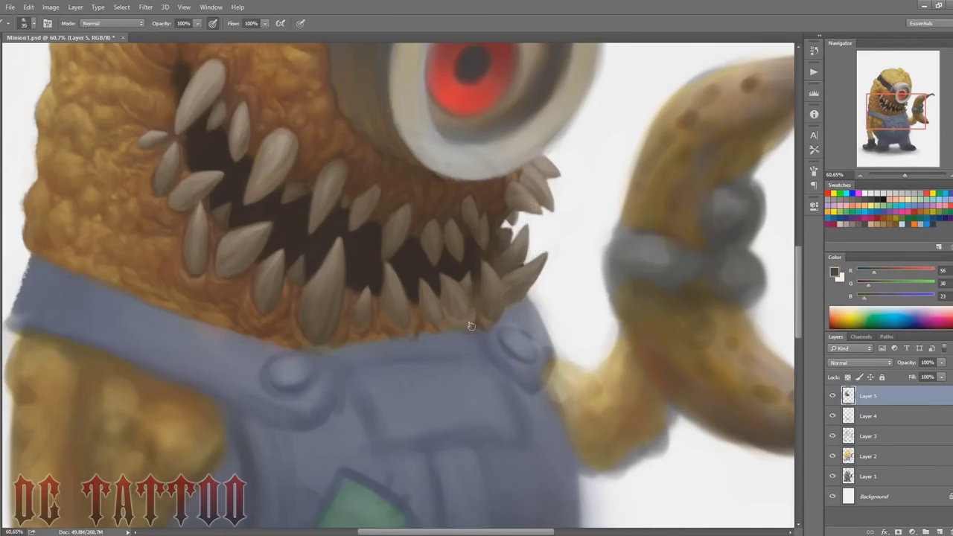
{"action": "left_click", "coordinate": [447, 272], "text": "alt"}
{"action": "key", "text": "bracketright"}
{"action": "left_click_drag", "start_coordinate": [449, 319], "coordinate": [478, 324]}
{"action": "left_click", "coordinate": [477, 300], "text": "alt"}
{"action": "left_click", "coordinate": [493, 267], "text": "alt"}
Step: Shift the brush colour to a reddish brown and tone the gum around the lower teeth with varied brush sizes
{"action": "key", "text": "bracketright"}
{"action": "key", "text": "bracketright"}
{"action": "key", "text": "bracketright"}
{"action": "left_click", "coordinate": [880, 270]}
{"action": "key", "text": "bracketright"}
{"action": "key", "text": "bracketright"}
{"action": "key", "text": "bracketright"}
{"action": "key", "text": "bracketright"}
{"action": "key", "text": "bracketright"}
{"action": "key", "text": "bracketright"}
{"action": "key", "text": "bracketleft"}
{"action": "key", "text": "bracketleft"}
{"action": "key", "text": "bracketleft"}
{"action": "key", "text": "bracketleft"}
{"action": "key", "text": "bracketleft"}
{"action": "key", "text": "bracketleft"}
{"action": "key", "text": "bracketleft"}
{"action": "key", "text": "bracketleft"}
{"action": "key", "text": "bracketleft"}
{"action": "key", "text": "bracketleft"}
{"action": "key", "text": "bracketleft"}
{"action": "key", "text": "bracketleft"}
{"action": "key", "text": "bracketleft"}
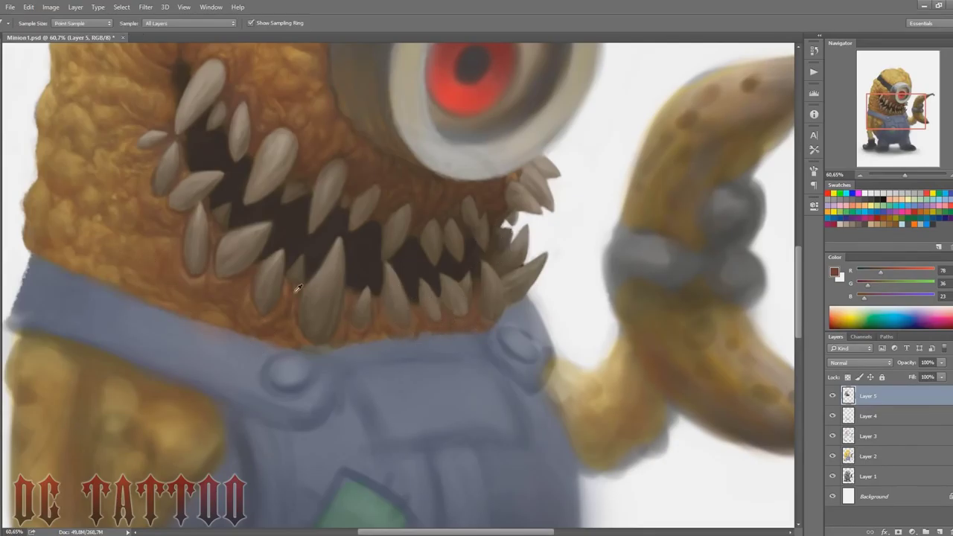
Step: Refine the gum shadows and tooth edges along the lower row with sampled browns and small brush sizes
{"action": "left_click", "coordinate": [402, 329], "text": "alt"}
{"action": "key", "text": "bracketleft"}
{"action": "key", "text": "bracketleft"}
{"action": "key", "text": "bracketleft"}
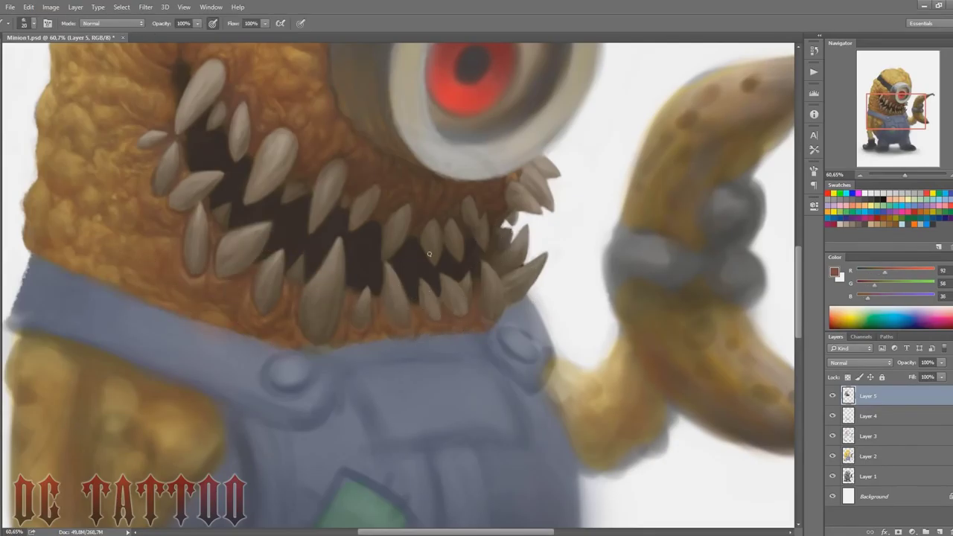
{"action": "left_click", "coordinate": [429, 254], "text": "alt"}
{"action": "key", "text": "bracketright"}
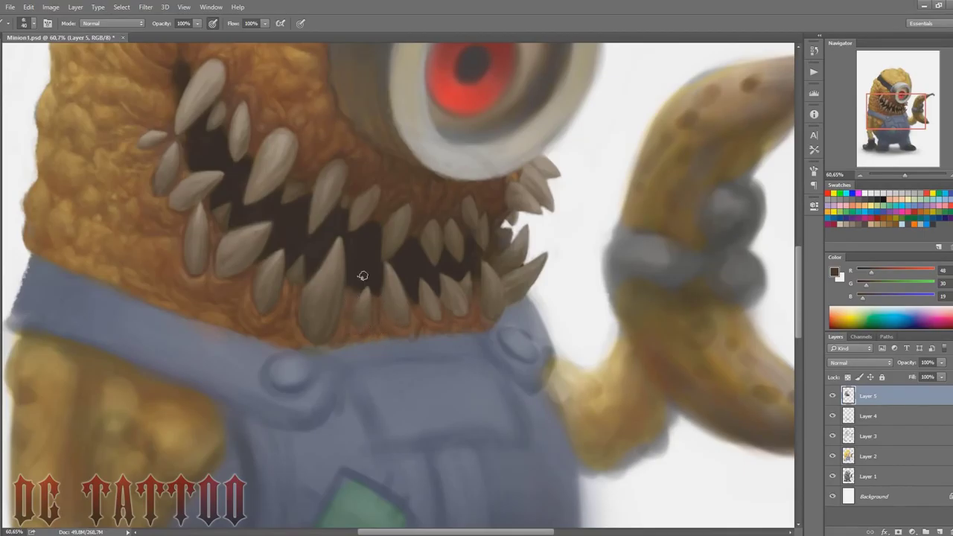
{"action": "left_click", "coordinate": [352, 291], "text": "alt"}
{"action": "key", "text": "bracketright"}
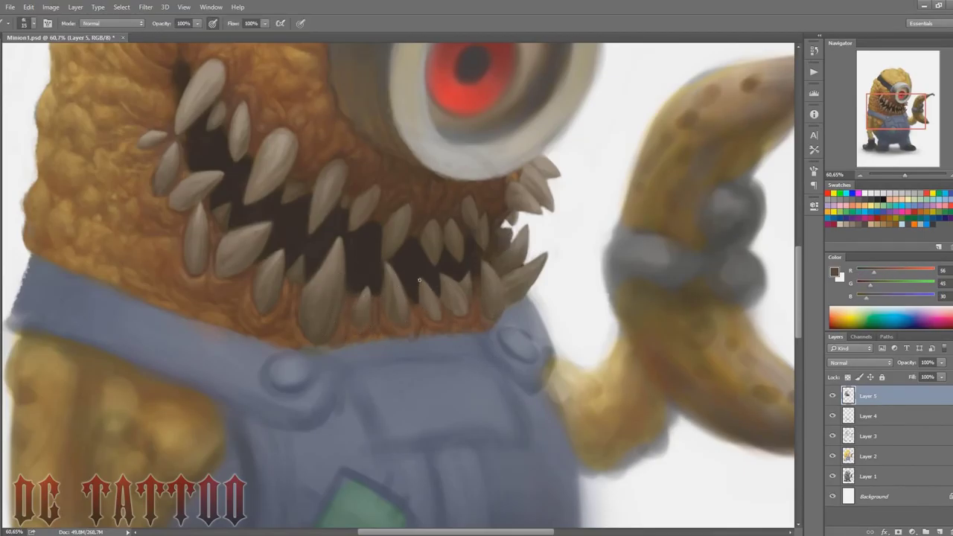
{"action": "left_click", "coordinate": [483, 271], "text": "alt"}
{"action": "left_click", "coordinate": [501, 310], "text": "alt"}
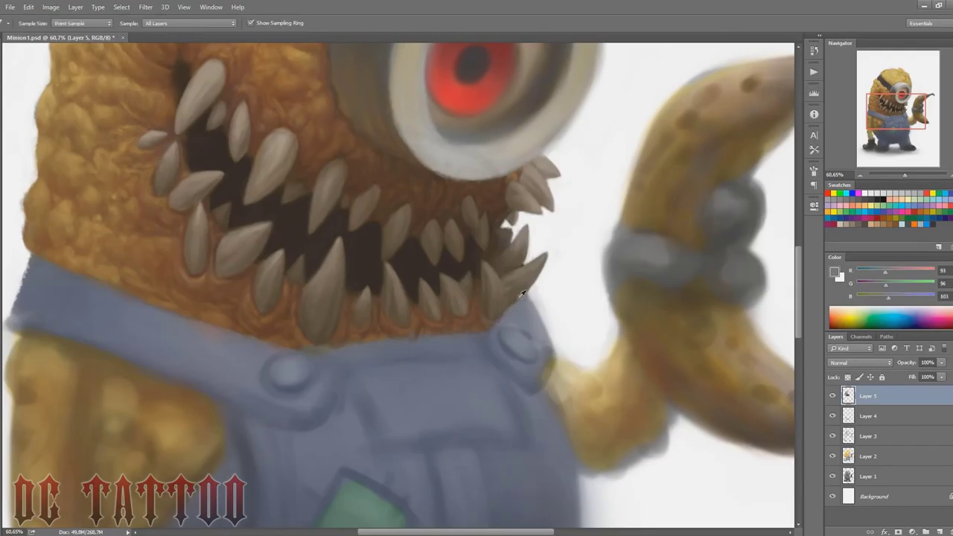
Step: Repaint the far overall strap end in blue-grey and cut its outer edge crisp with white
{"action": "left_click", "coordinate": [507, 316], "text": "alt"}
{"action": "key", "text": "bracketright"}
{"action": "mouse_move", "coordinate": [530, 300]}
{"action": "left_mouse_down"}
{"action": "mouse_move", "coordinate": [543, 338]}
{"action": "mouse_move", "coordinate": [504, 323]}
{"action": "mouse_move", "coordinate": [510, 358]}
{"action": "mouse_move", "coordinate": [543, 341]}
{"action": "left_mouse_up"}
{"action": "left_click", "coordinate": [581, 287], "text": "alt"}
{"action": "key", "text": "bracketright"}
{"action": "mouse_move", "coordinate": [537, 293]}
{"action": "left_mouse_down"}
{"action": "mouse_move", "coordinate": [546, 318]}
{"action": "mouse_move", "coordinate": [543, 300]}
{"action": "mouse_move", "coordinate": [549, 307]}
{"action": "left_mouse_up"}
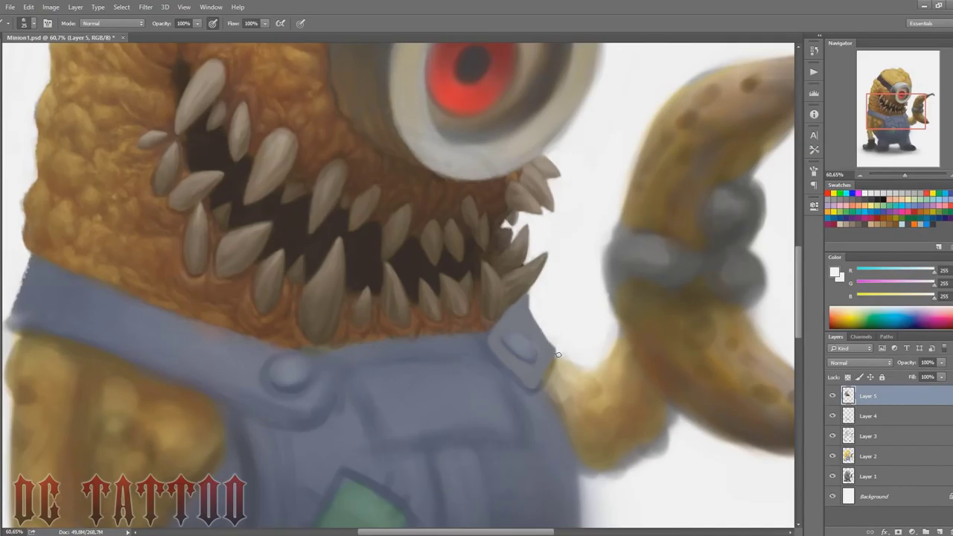
{"action": "key", "text": "bracketright"}
Step: Paint over the old button on the far strap end with sampled blue-grey tones
{"action": "left_click", "coordinate": [493, 327], "text": "alt"}
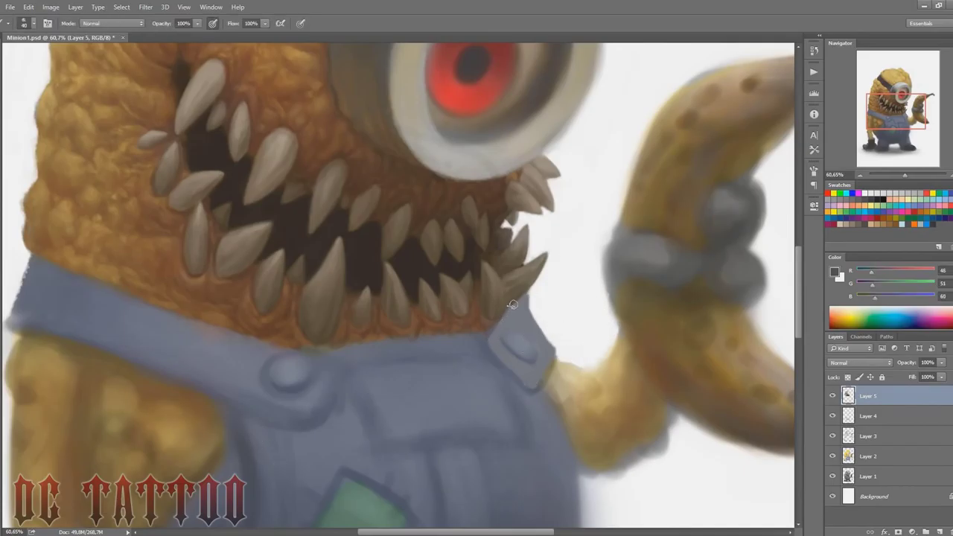
{"action": "mouse_move", "coordinate": [502, 337]}
{"action": "left_mouse_down"}
{"action": "mouse_move", "coordinate": [529, 298]}
{"action": "mouse_move", "coordinate": [505, 340]}
{"action": "mouse_move", "coordinate": [527, 313]}
{"action": "mouse_move", "coordinate": [503, 309]}
{"action": "mouse_move", "coordinate": [519, 306]}
{"action": "mouse_move", "coordinate": [496, 347]}
{"action": "mouse_move", "coordinate": [545, 359]}
{"action": "mouse_move", "coordinate": [508, 335]}
{"action": "mouse_move", "coordinate": [545, 346]}
{"action": "left_mouse_up"}
{"action": "left_click", "coordinate": [499, 343], "text": "alt"}
{"action": "key", "text": "bracketright"}
{"action": "key", "text": "bracketleft"}
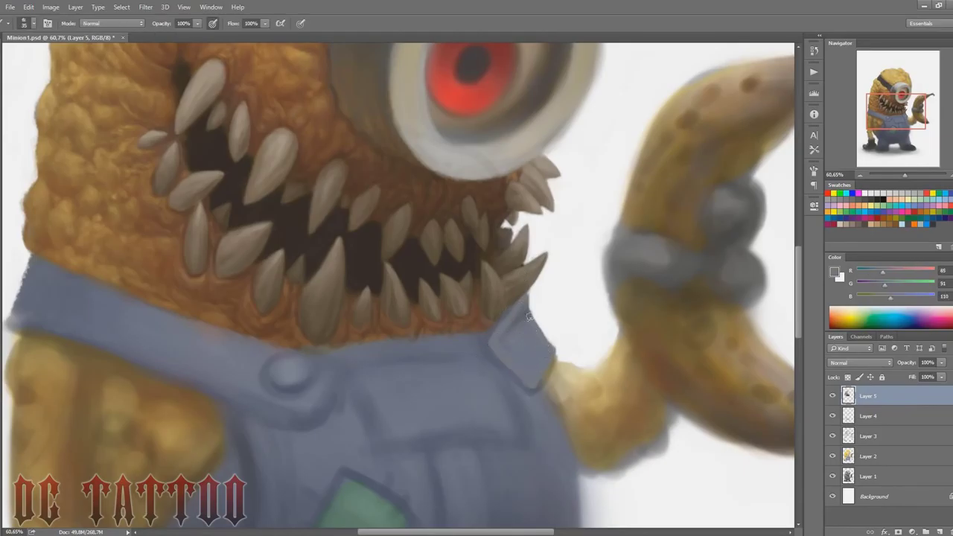
Step: Darken the contour and cast shadow around the far strap end with sampled blue-grey shades
{"action": "left_click", "coordinate": [495, 353], "text": "alt"}
{"action": "key", "text": "bracketleft"}
{"action": "key", "text": "bracketleft"}
{"action": "left_click", "coordinate": [493, 347], "text": "alt"}
{"action": "left_click", "coordinate": [481, 342], "text": "alt"}
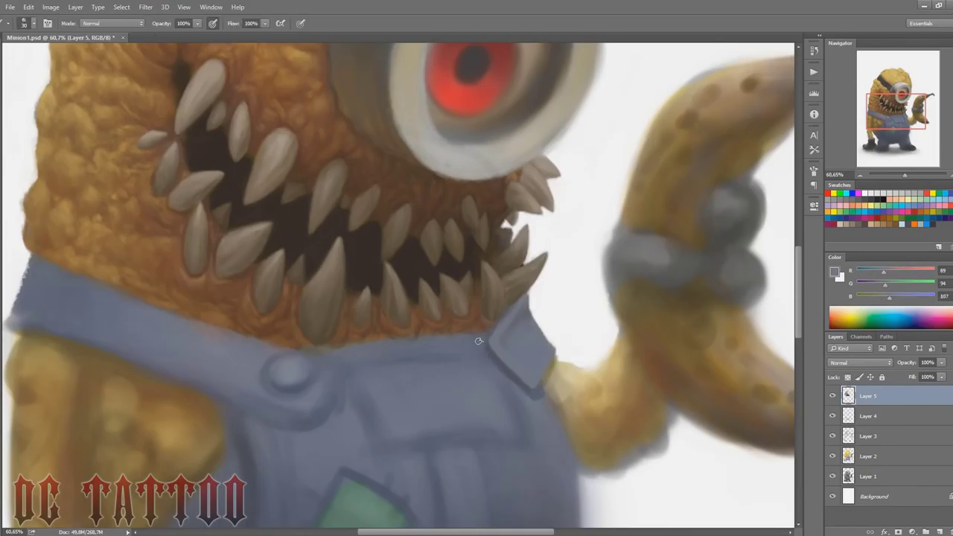
{"action": "left_click", "coordinate": [482, 338], "text": "alt"}
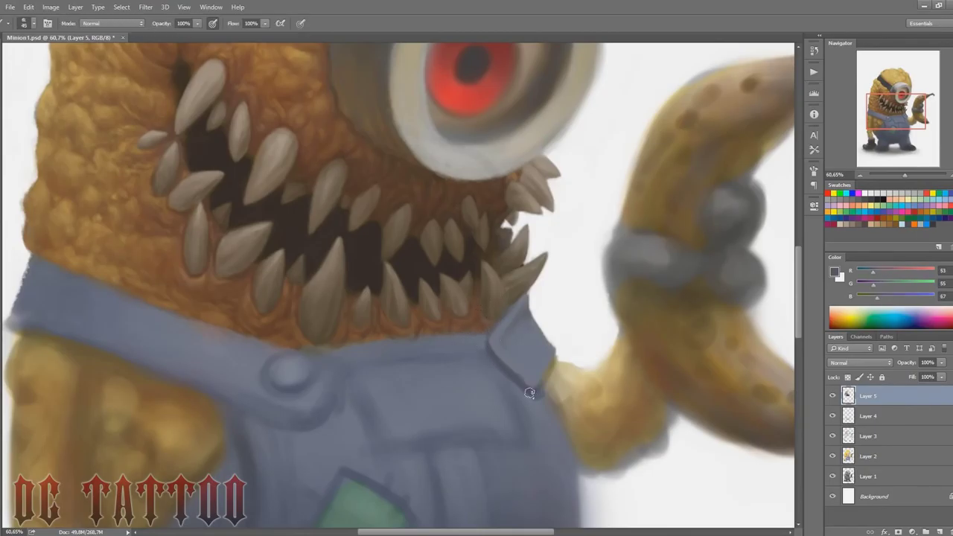
Step: Paint a dark oval buttonhole in the middle of the far strap end using the dark mouth colour
{"action": "left_click", "coordinate": [478, 264], "text": "alt"}
{"action": "key", "text": "bracketleft"}
{"action": "key", "text": "bracketleft"}
{"action": "key", "text": "bracketleft"}
{"action": "key", "text": "bracketleft"}
{"action": "mouse_move", "coordinate": [510, 346]}
{"action": "left_mouse_down"}
{"action": "mouse_move", "coordinate": [529, 368]}
{"action": "mouse_move", "coordinate": [507, 346]}
{"action": "left_mouse_up"}
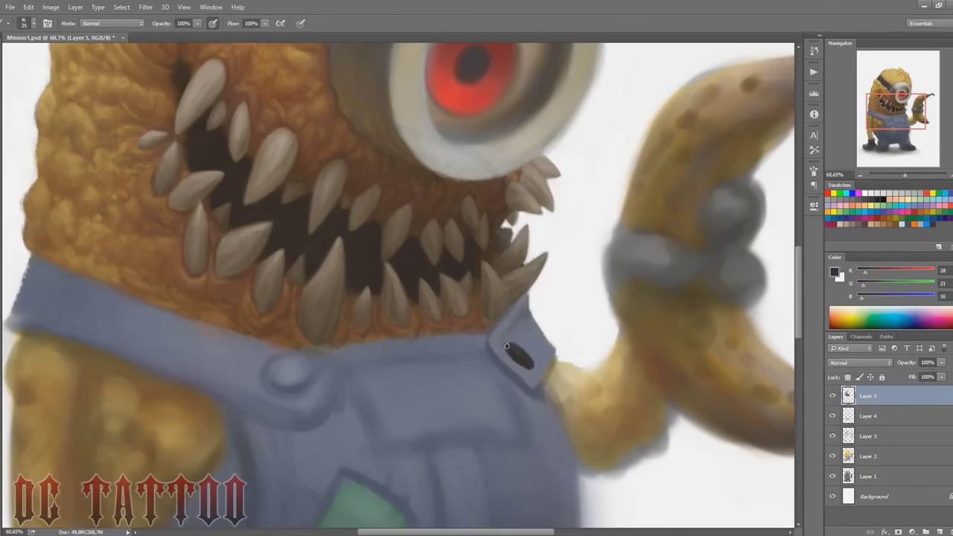
{"action": "key", "text": "bracketleft"}
{"action": "key", "text": "bracketleft"}
{"action": "left_click", "coordinate": [505, 345], "text": "alt"}
Step: Shade the border around the buttonhole and the edges of the far strap end with sampled dark blue-greys
{"action": "left_click", "coordinate": [524, 314], "text": "alt"}
{"action": "key", "text": "bracketright"}
{"action": "key", "text": "bracketright"}
{"action": "key", "text": "bracketright"}
{"action": "key", "text": "bracketright"}
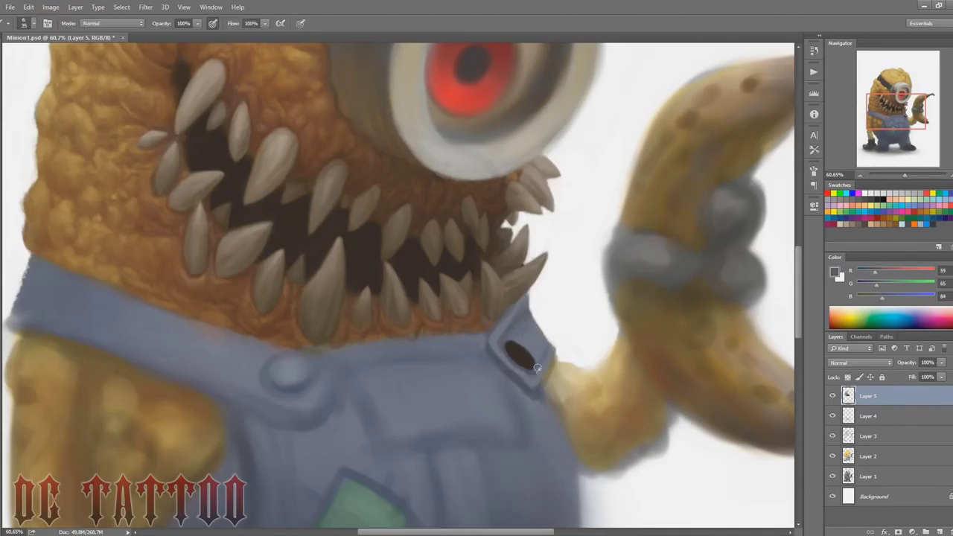
{"action": "left_click", "coordinate": [526, 378], "text": "alt"}
{"action": "left_click", "coordinate": [495, 350], "text": "alt"}
{"action": "key", "text": "alt"}
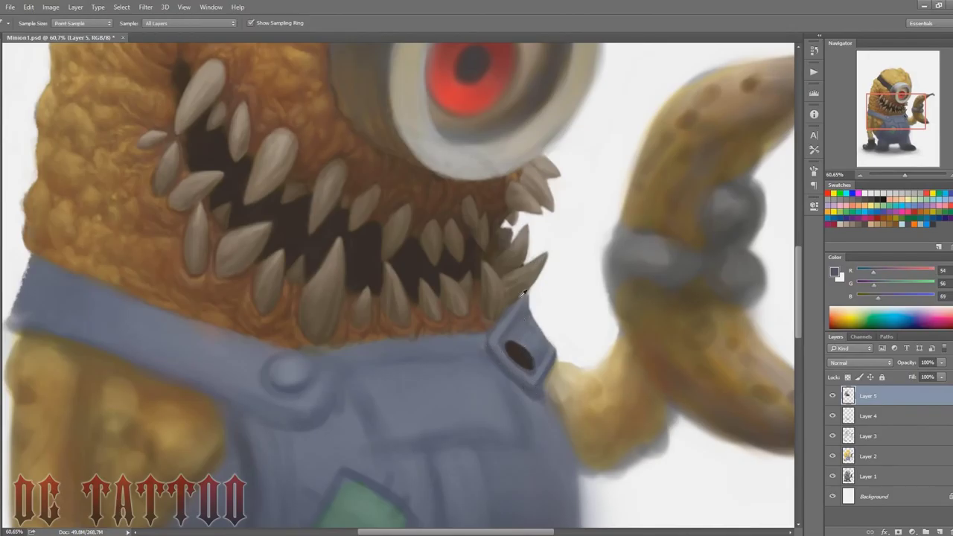
{"action": "left_click", "coordinate": [521, 353], "text": "alt"}
{"action": "left_click", "coordinate": [522, 313], "text": "alt"}
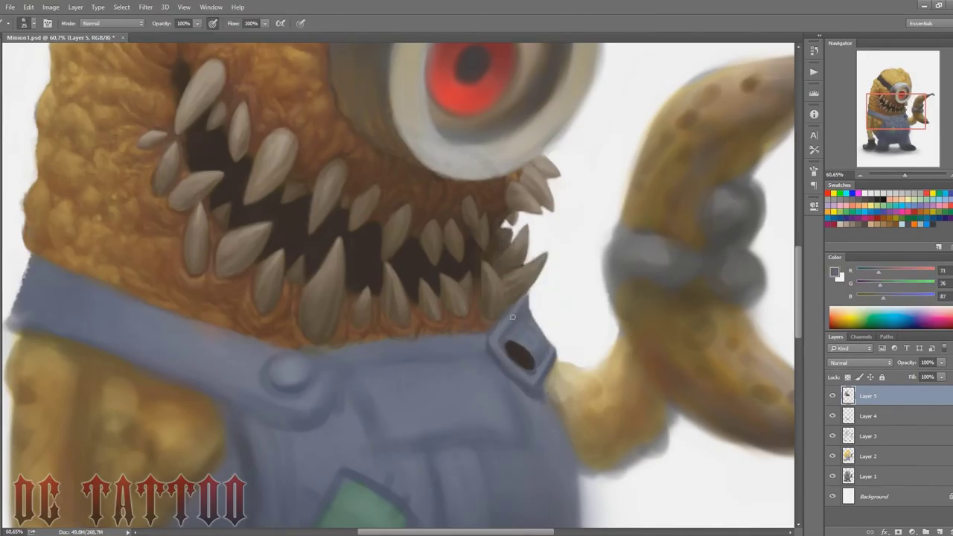
Step: Add shadows and fold shading to the upper part of the far strap, just beneath the outermost tooth
{"action": "left_click", "coordinate": [519, 303], "text": "alt"}
{"action": "key", "text": "bracketleft"}
{"action": "key", "text": "bracketleft"}
{"action": "key", "text": "bracketleft"}
{"action": "left_click", "coordinate": [510, 310], "text": "alt"}
{"action": "key", "text": "bracketleft"}
{"action": "key", "text": "bracketleft"}
{"action": "left_click", "coordinate": [502, 330], "text": "alt"}
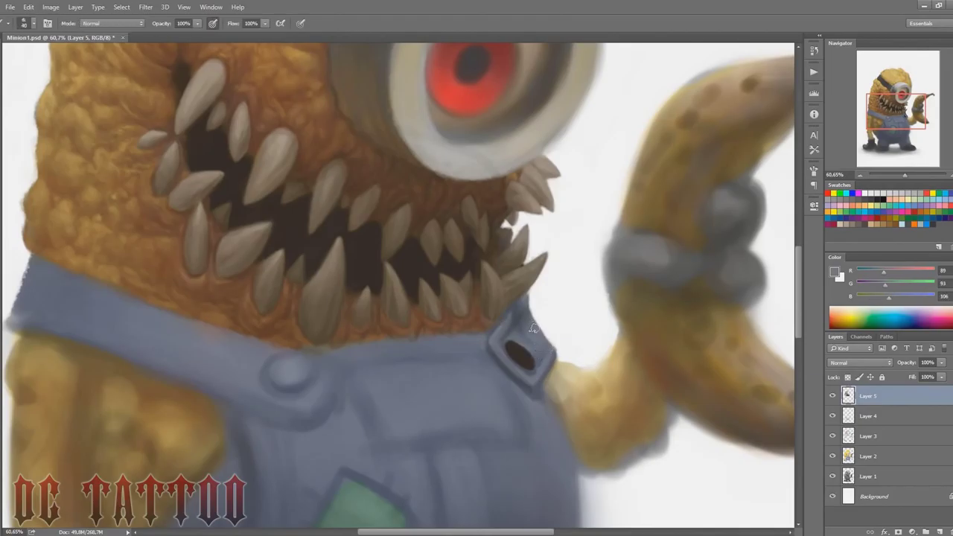
{"action": "left_click", "coordinate": [527, 351], "text": "alt"}
{"action": "key", "text": "bracketleft"}
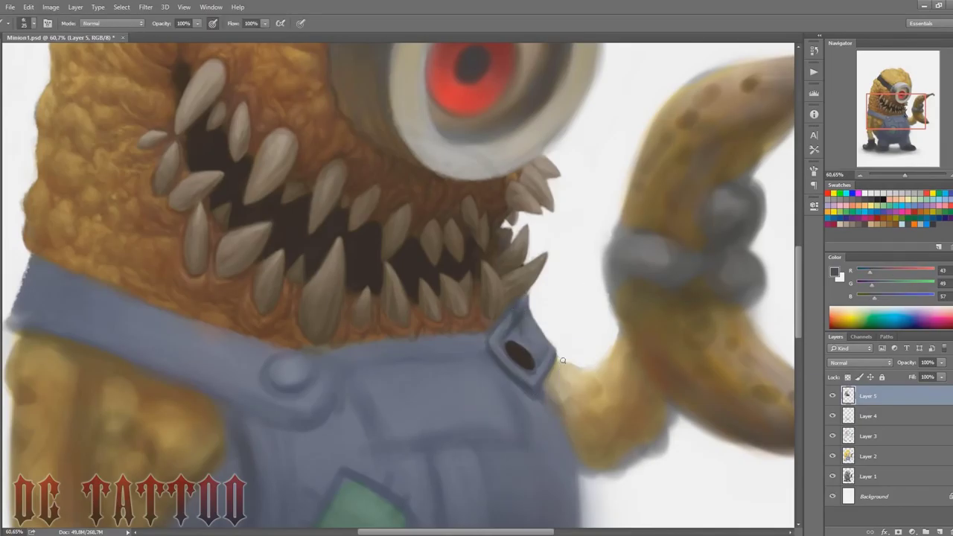
Step: Blend the shading along the upper edge of the near shoulder strap with a sampled grey-blue and a larger brush
{"action": "left_click", "coordinate": [143, 327], "text": "alt"}
{"action": "key", "text": "bracketright"}
{"action": "key", "text": "bracketright"}
{"action": "key", "text": "bracketright"}
{"action": "key", "text": "bracketright"}
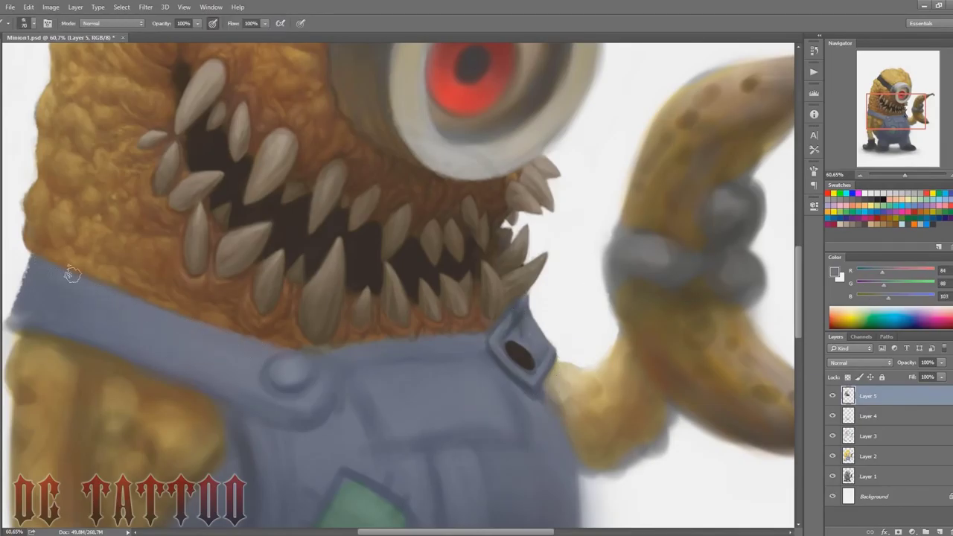
Step: Clean the outline of the outermost lower teeth with the background white and touch them up with a sampled tooth grey
{"action": "left_click_drag", "start_coordinate": [892, 113], "coordinate": [889, 102]}
{"action": "left_click", "coordinate": [656, 340], "text": "alt"}
{"action": "left_click", "coordinate": [867, 193]}
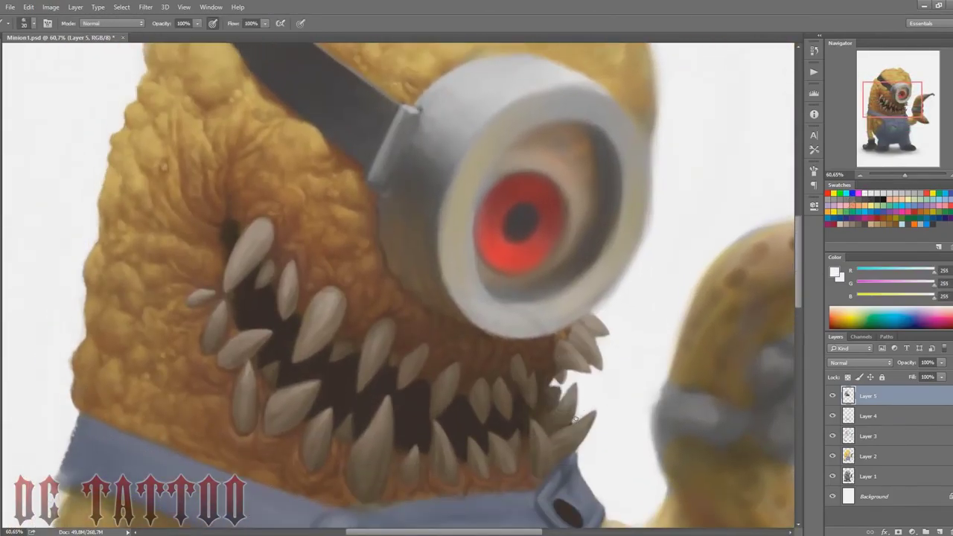
{"action": "left_click", "coordinate": [566, 428], "text": "alt"}
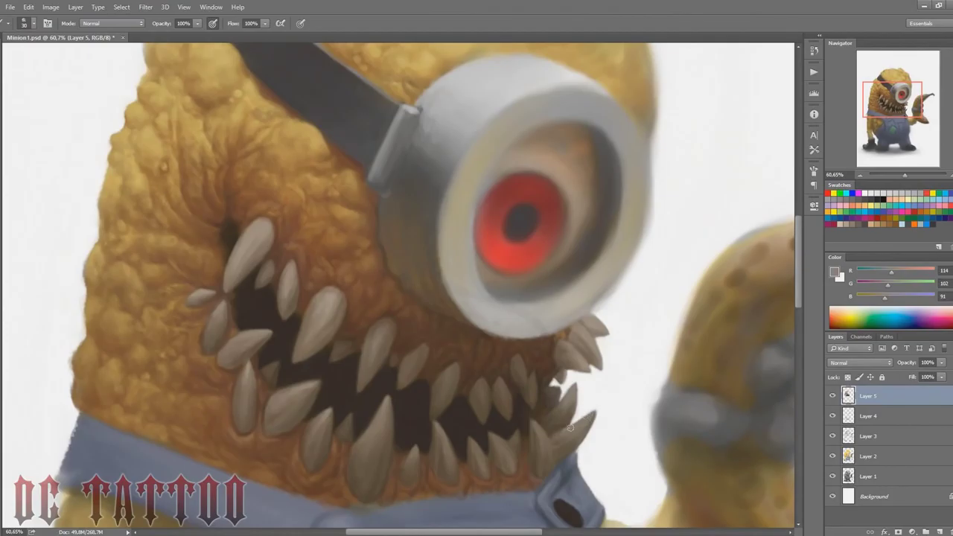
Step: Darken the gum and skin between the goggle's lower rim and the far upper teeth with sampled dark browns
{"action": "left_click", "coordinate": [526, 424], "text": "alt"}
{"action": "key", "text": "bracketright"}
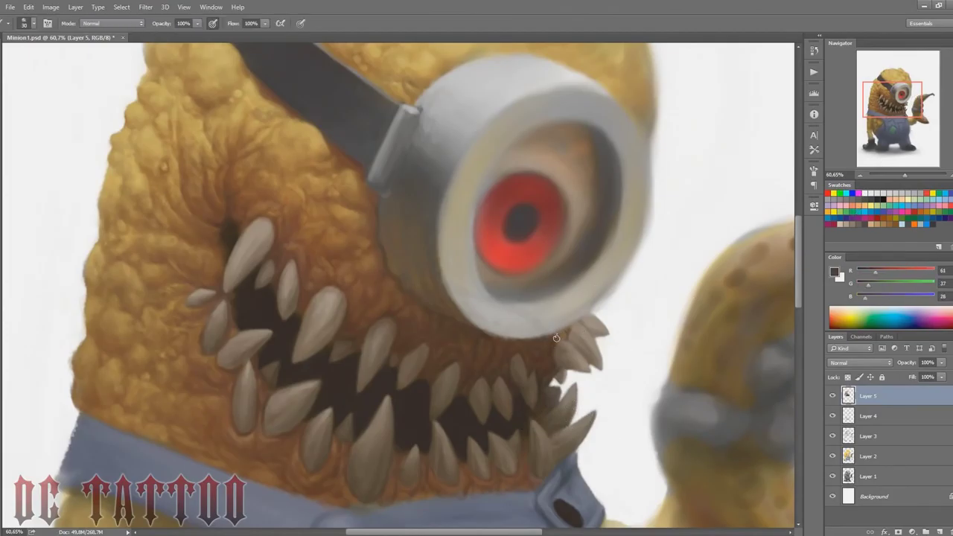
{"action": "left_click", "coordinate": [557, 337], "text": "alt"}
{"action": "left_click", "coordinate": [547, 355], "text": "alt"}
{"action": "left_click", "coordinate": [480, 337], "text": "alt"}
{"action": "key", "text": "["}
{"action": "key", "text": "["}
Step: Blend the shadowed skin below the goggle and above the upper teeth with sampled brown tones, varying the brush size
{"action": "left_click", "coordinate": [461, 398], "text": "alt"}
{"action": "key", "text": "]"}
{"action": "key", "text": "]"}
{"action": "key", "text": "]"}
{"action": "key", "text": "]"}
{"action": "key", "text": "]"}
{"action": "left_click", "coordinate": [376, 297], "text": "alt"}
{"action": "left_click", "coordinate": [433, 365], "text": "alt"}
{"action": "key", "text": "["}
{"action": "key", "text": "["}
{"action": "key", "text": "["}
{"action": "key", "text": "["}
Step: Refine the small teeth and gum at the far corner of the mouth with sampled tooth and brown shades
{"action": "left_click", "coordinate": [548, 345], "text": "alt"}
{"action": "left_click", "coordinate": [569, 391], "text": "alt"}
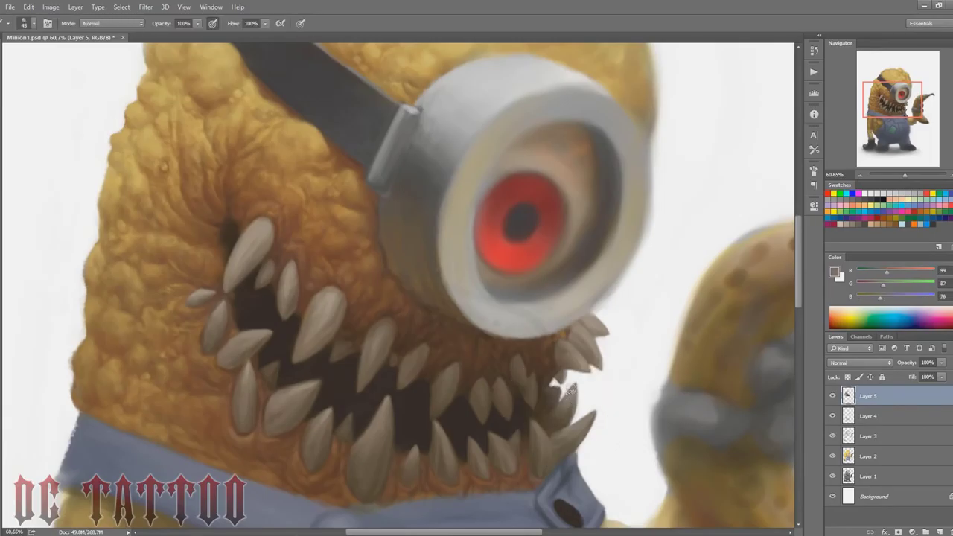
{"action": "left_click", "coordinate": [556, 361], "text": "alt"}
{"action": "left_click", "coordinate": [572, 359], "text": "alt"}
{"action": "left_click", "coordinate": [561, 349], "text": "alt"}
{"action": "left_click_drag", "start_coordinate": [563, 350], "coordinate": [578, 362]}
{"action": "key", "text": "]"}
Step: Sharpen the lower contour of the goggle where it meets the face, using a smaller brush and sampled browns
{"action": "left_click_drag", "start_coordinate": [896, 121], "coordinate": [892, 95]}
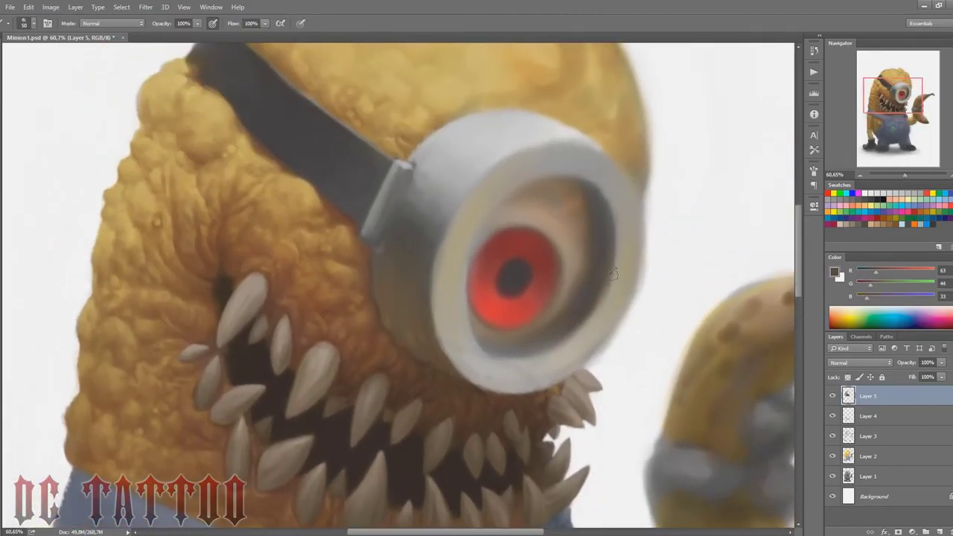
{"action": "left_click", "coordinate": [418, 360], "text": "alt"}
{"action": "key", "text": "["}
{"action": "key", "text": "["}
{"action": "key", "text": "["}
{"action": "key", "text": "["}
{"action": "key", "text": "["}
{"action": "key", "text": "["}
{"action": "left_click", "coordinate": [426, 363], "text": "alt"}
{"action": "key", "text": "bracketright"}
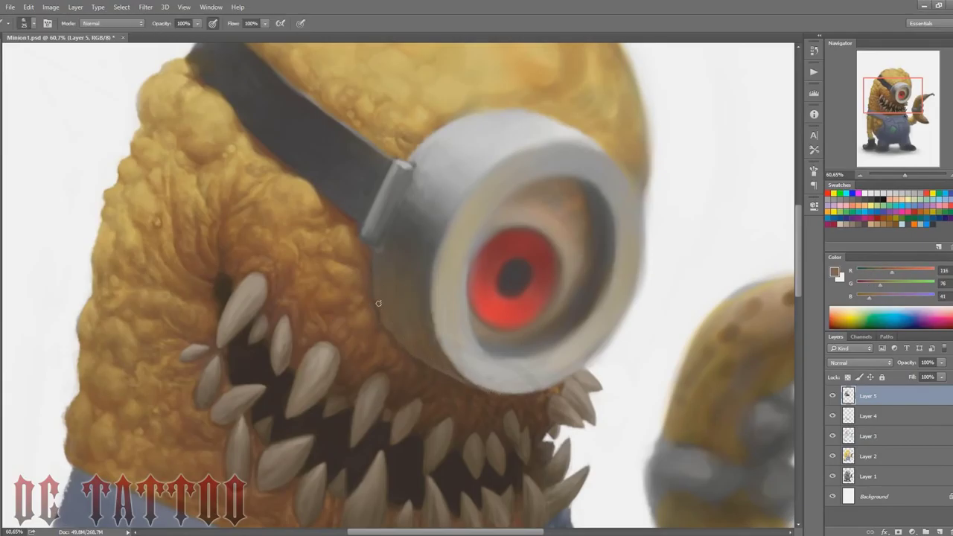
Step: Define the goggle's rear edge against the cheek with sampled metal, skin and dark brown shades
{"action": "left_click", "coordinate": [395, 288], "text": "alt"}
{"action": "key", "text": "bracketright"}
{"action": "left_click", "coordinate": [368, 284], "text": "alt"}
{"action": "key", "text": "bracketright"}
{"action": "key", "text": "bracketright"}
{"action": "key", "text": "bracketright"}
{"action": "left_click", "coordinate": [385, 321], "text": "alt"}
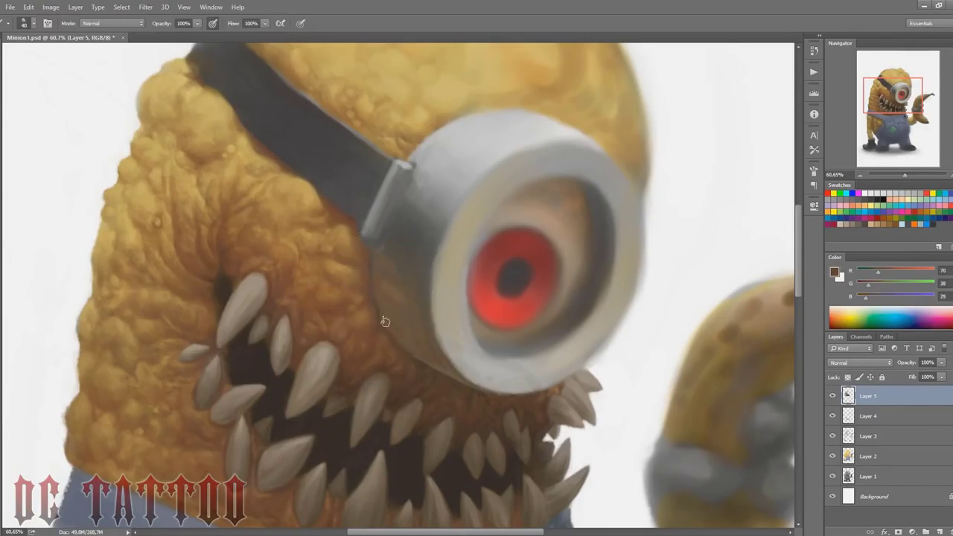
Step: Blend the cheek skin beside the goggle's rear edge with a sampled skin tone and a larger brush
{"action": "left_click", "coordinate": [366, 285], "text": "alt"}
{"action": "key", "text": "bracketright"}
{"action": "key", "text": "bracketright"}
{"action": "key", "text": "bracketright"}
{"action": "key", "text": "bracketright"}
{"action": "key", "text": "bracketright"}
{"action": "key", "text": "bracketright"}
Step: Shade the side of the goggle's metal barrel beside the strap clasp with sampled light and dark greys
{"action": "left_click_drag", "start_coordinate": [900, 99], "coordinate": [899, 96]}
{"action": "left_click", "coordinate": [439, 264], "text": "alt"}
{"action": "key", "text": "bracketleft"}
{"action": "key", "text": "bracketleft"}
{"action": "mouse_move", "coordinate": [422, 255]}
{"action": "left_mouse_down"}
{"action": "mouse_move", "coordinate": [442, 288]}
{"action": "mouse_move", "coordinate": [426, 269]}
{"action": "left_mouse_up"}
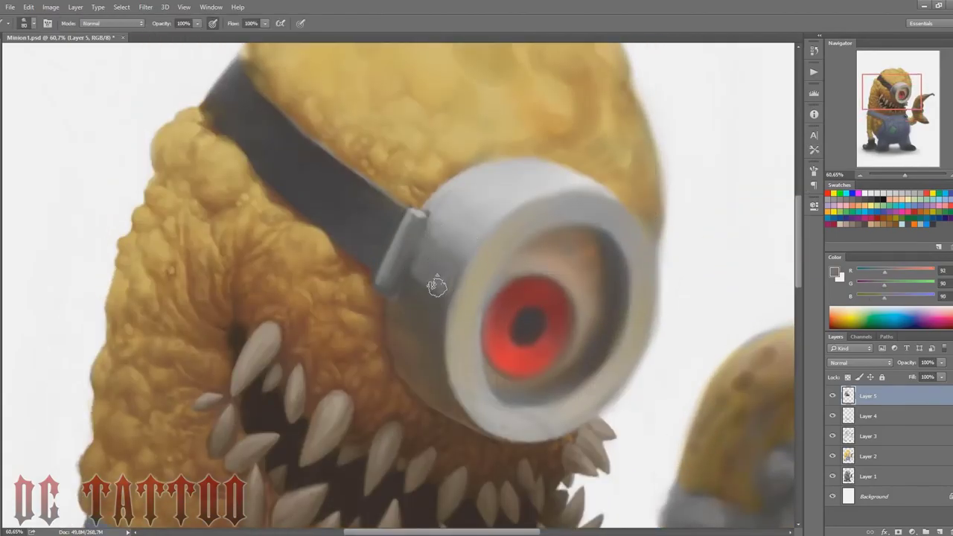
{"action": "left_click", "coordinate": [422, 279], "text": "alt"}
{"action": "left_click", "coordinate": [439, 292], "text": "alt"}
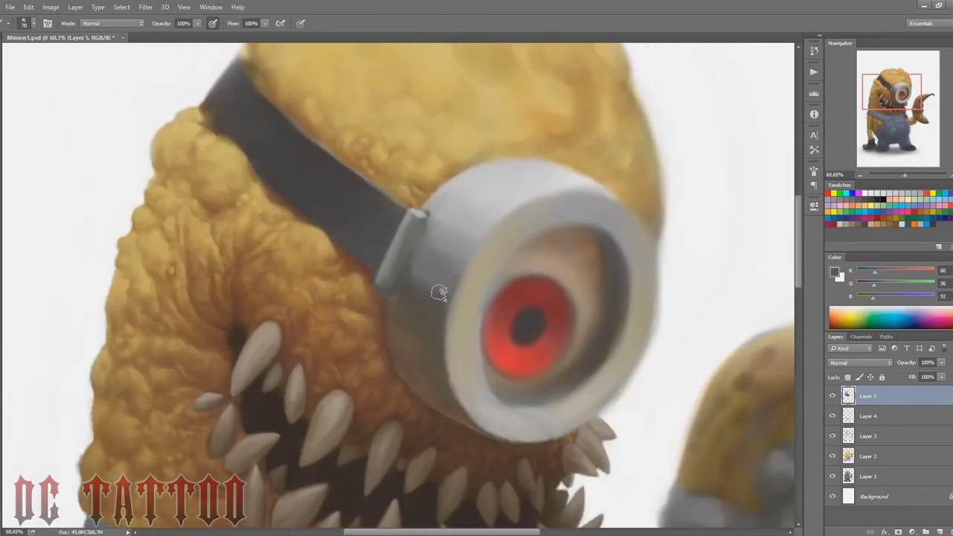
{"action": "left_click", "coordinate": [430, 252], "text": "alt"}
{"action": "mouse_move", "coordinate": [451, 255]}
{"action": "left_mouse_down"}
{"action": "mouse_move", "coordinate": [430, 241]}
{"action": "mouse_move", "coordinate": [448, 218]}
{"action": "left_mouse_up"}
{"action": "left_click", "coordinate": [438, 307], "text": "alt"}
{"action": "key", "text": "bracketright"}
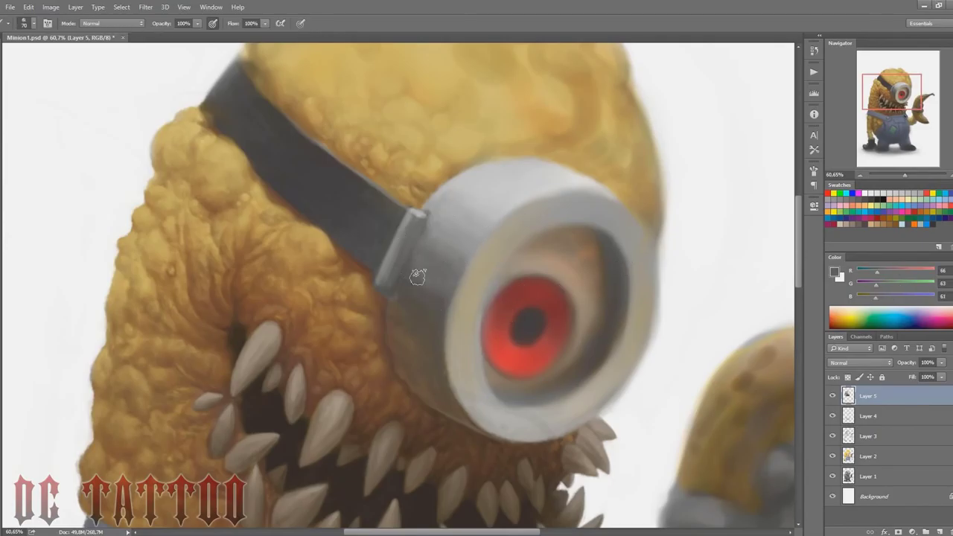
Step: Smooth the top of the goggle's barrel and crisp up its front rim edge with a sampled mid grey
{"action": "left_click_drag", "start_coordinate": [910, 82], "coordinate": [911, 83]}
{"action": "left_click", "coordinate": [462, 212], "text": "alt"}
{"action": "key", "text": "bracketright"}
{"action": "key", "text": "bracketright"}
{"action": "key", "text": "bracketleft"}
{"action": "key", "text": "bracketleft"}
{"action": "key", "text": "bracketleft"}
{"action": "key", "text": "bracketleft"}
{"action": "key", "text": "bracketleft"}
{"action": "key", "text": "bracketleft"}
{"action": "key", "text": "bracketleft"}
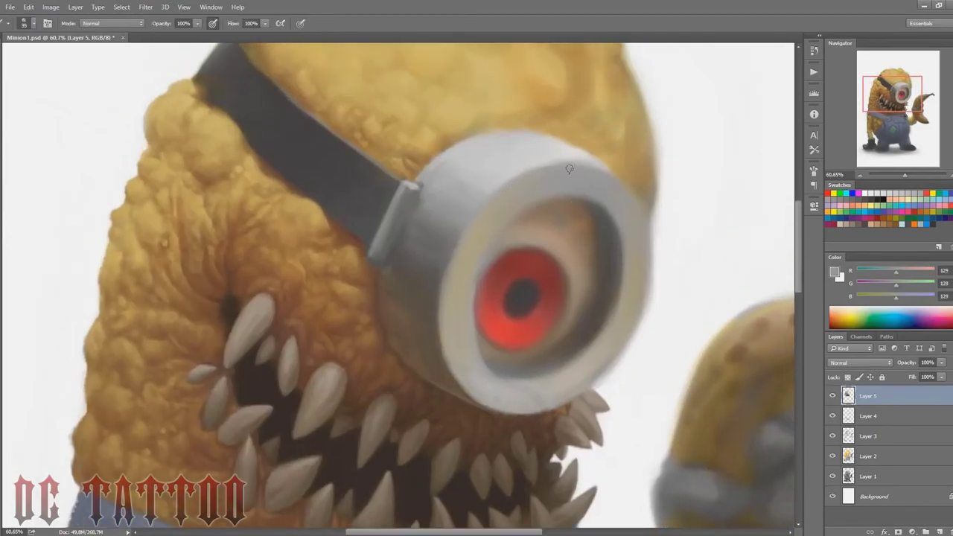
Step: Repaint the forehead skin above and behind the goggle with sampled ochre and yellow tones, using a larger brush
{"action": "left_click", "coordinate": [633, 164], "text": "alt"}
{"action": "key", "text": "bracketright"}
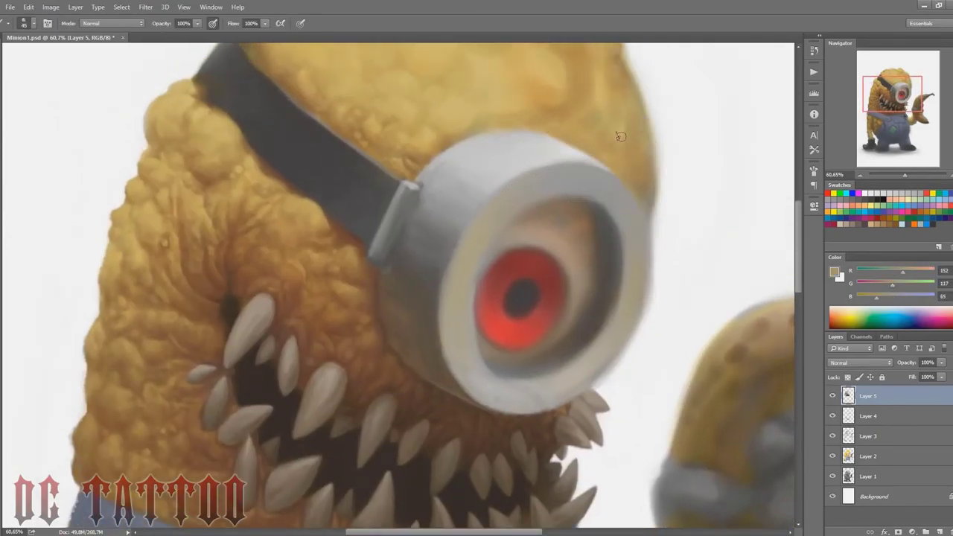
{"action": "left_click", "coordinate": [447, 135], "text": "alt"}
{"action": "key", "text": "bracketright"}
{"action": "key", "text": "bracketright"}
{"action": "key", "text": "bracketright"}
{"action": "key", "text": "bracketright"}
{"action": "key", "text": "bracketright"}
{"action": "key", "text": "bracketright"}
{"action": "key", "text": "bracketright"}
{"action": "key", "text": "bracketright"}
{"action": "key", "text": "bracketright"}
{"action": "key", "text": "bracketright"}
{"action": "key", "text": "bracketright"}
{"action": "left_click", "coordinate": [543, 97], "text": "alt"}
{"action": "key", "text": "bracketright"}
{"action": "key", "text": "bracketright"}
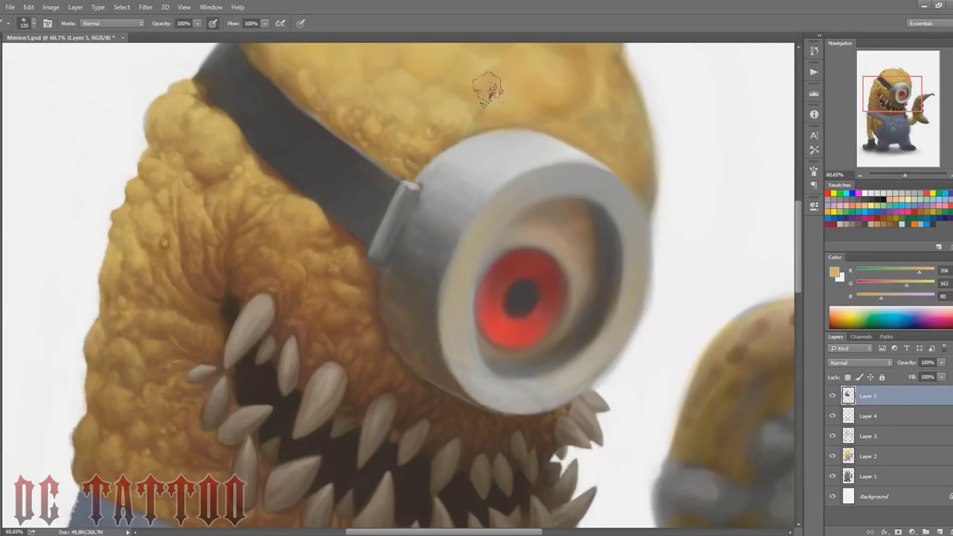
Step: Define the goggle's upper rear contour against the forehead with a small brush and a sampled brown
{"action": "left_click", "coordinate": [432, 171], "text": "alt"}
{"action": "key", "text": "bracketleft"}
{"action": "key", "text": "bracketleft"}
{"action": "key", "text": "bracketleft"}
{"action": "key", "text": "bracketleft"}
{"action": "key", "text": "bracketleft"}
{"action": "key", "text": "bracketleft"}
{"action": "key", "text": "bracketleft"}
{"action": "key", "text": "bracketleft"}
{"action": "left_click", "coordinate": [438, 153], "text": "alt"}
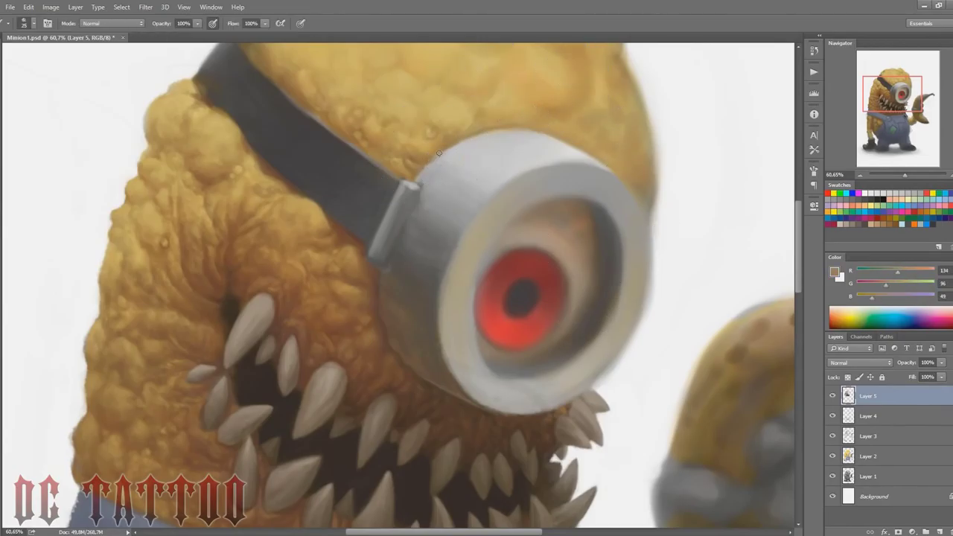
{"action": "key", "text": "bracketright"}
Step: Add a dark brown contact shadow on the skin where the goggle meets the strap clasp
{"action": "left_click", "coordinate": [415, 178], "text": "alt"}
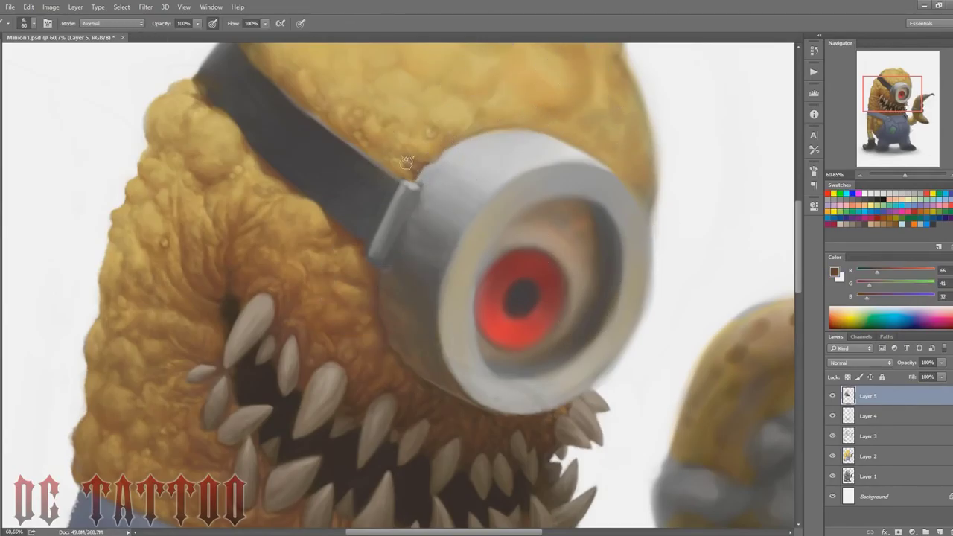
{"action": "left_click", "coordinate": [411, 163], "text": "alt"}
{"action": "key", "text": "bracketleft"}
{"action": "key", "text": "bracketleft"}
{"action": "left_click", "coordinate": [423, 155], "text": "alt"}
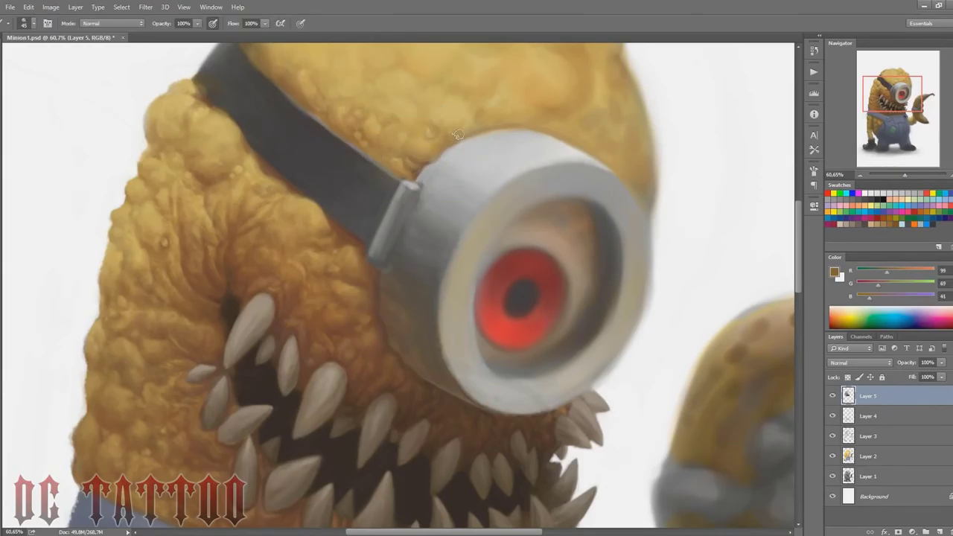
Step: Model the skin bumps above the strap clasp with sampled ochre and brown shades
{"action": "mouse_move", "coordinate": [435, 136]}
{"action": "left_mouse_down"}
{"action": "mouse_move", "coordinate": [425, 115]}
{"action": "mouse_move", "coordinate": [425, 128]}
{"action": "left_mouse_up"}
{"action": "left_click", "coordinate": [425, 116], "text": "alt"}
{"action": "key", "text": "bracketright"}
{"action": "key", "text": "bracketright"}
{"action": "key", "text": "bracketright"}
{"action": "key", "text": "bracketright"}
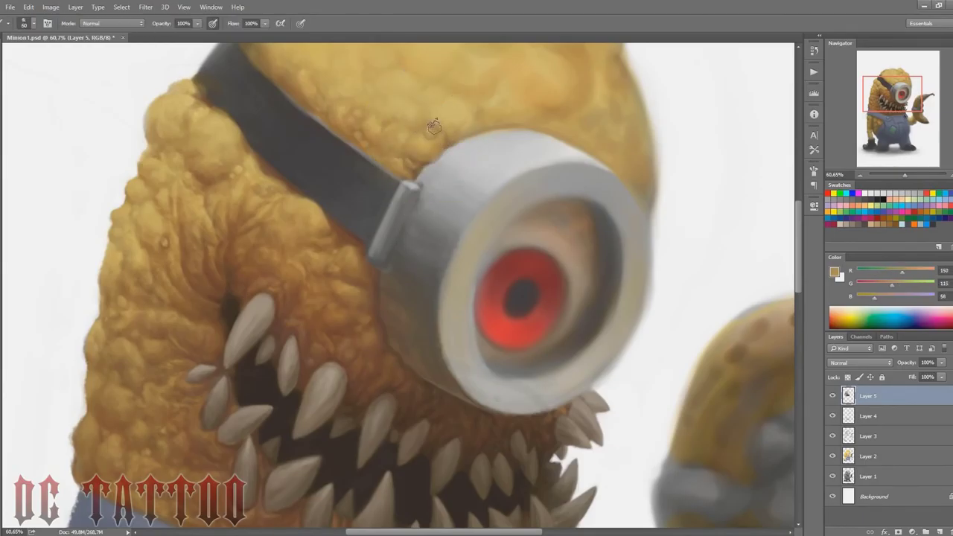
{"action": "left_click", "coordinate": [427, 126], "text": "alt"}
{"action": "key", "text": "bracketright"}
{"action": "key", "text": "bracketright"}
{"action": "left_click", "coordinate": [420, 137], "text": "alt"}
{"action": "left_click", "coordinate": [409, 180], "text": "alt"}
{"action": "left_click", "coordinate": [428, 141], "text": "alt"}
Step: Blend the forehead skin along the goggle's top edge with a much larger brush and sampled colour
{"action": "key", "text": "bracketright"}
{"action": "key", "text": "bracketright"}
{"action": "key", "text": "bracketright"}
{"action": "key", "text": "bracketright"}
{"action": "key", "text": "bracketright"}
{"action": "key", "text": "bracketright"}
{"action": "key", "text": "bracketright"}
{"action": "key", "text": "bracketright"}
{"action": "left_click", "coordinate": [512, 130], "text": "alt"}
Step: Deepen the skin wrinkles above the near corner of the mouth with a small brush and sampled dark browns
{"action": "left_click_drag", "start_coordinate": [899, 86], "coordinate": [898, 85]}
{"action": "left_click", "coordinate": [237, 266], "text": "alt"}
{"action": "key", "text": "bracketleft"}
{"action": "key", "text": "bracketleft"}
{"action": "key", "text": "bracketleft"}
{"action": "key", "text": "bracketleft"}
{"action": "key", "text": "bracketleft"}
{"action": "key", "text": "bracketleft"}
{"action": "key", "text": "bracketleft"}
{"action": "key", "text": "bracketleft"}
{"action": "key", "text": "bracketleft"}
{"action": "key", "text": "bracketright"}
{"action": "left_click", "coordinate": [228, 286], "text": "alt"}
{"action": "left_click_drag", "start_coordinate": [219, 262], "coordinate": [213, 237]}
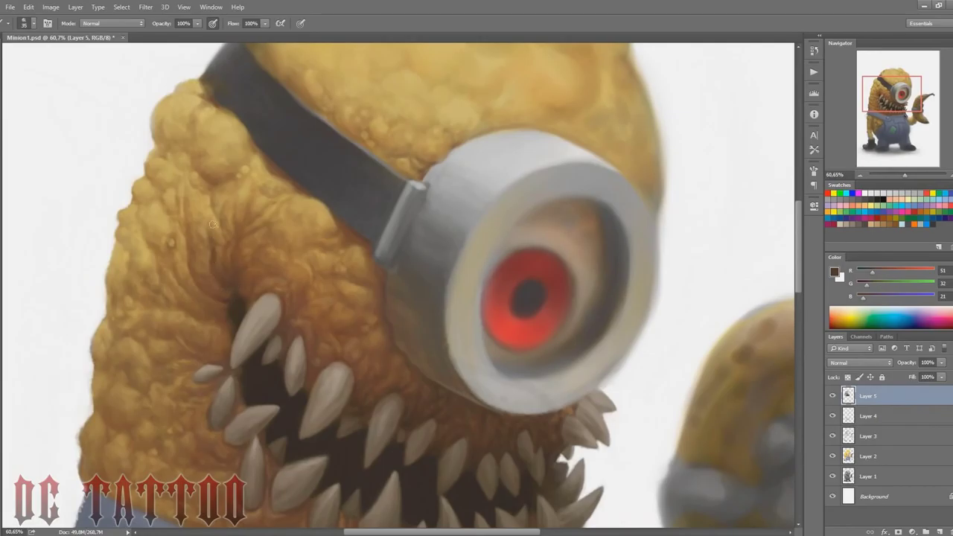
Step: Blend the cheek folds above the mouth corner with sampled brown and ochre tones, adjusting the brush size
{"action": "left_click", "coordinate": [207, 226], "text": "alt"}
{"action": "key", "text": "bracketright"}
{"action": "key", "text": "bracketright"}
{"action": "key", "text": "bracketright"}
{"action": "key", "text": "bracketright"}
{"action": "key", "text": "bracketright"}
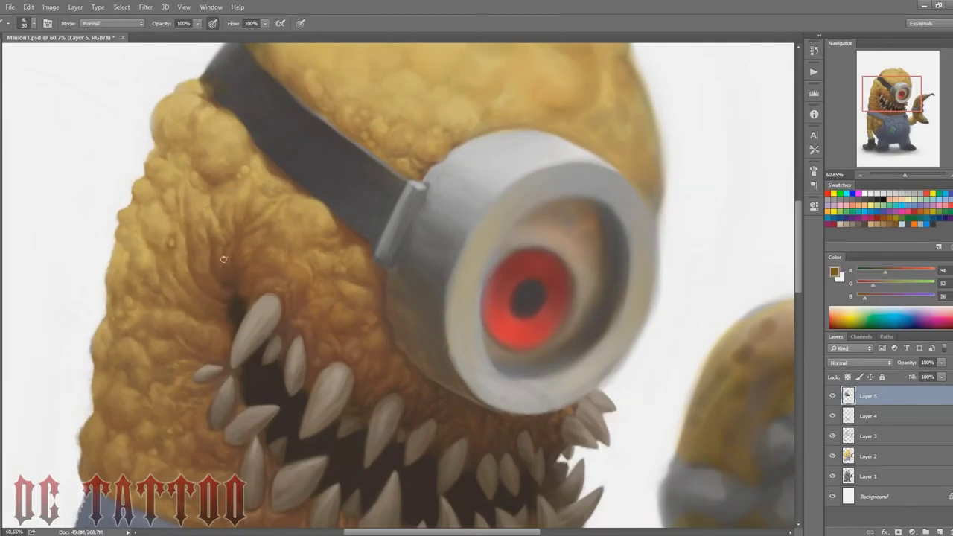
{"action": "left_click", "coordinate": [219, 235], "text": "alt"}
{"action": "key", "text": "bracketleft"}
{"action": "key", "text": "bracketleft"}
{"action": "key", "text": "bracketleft"}
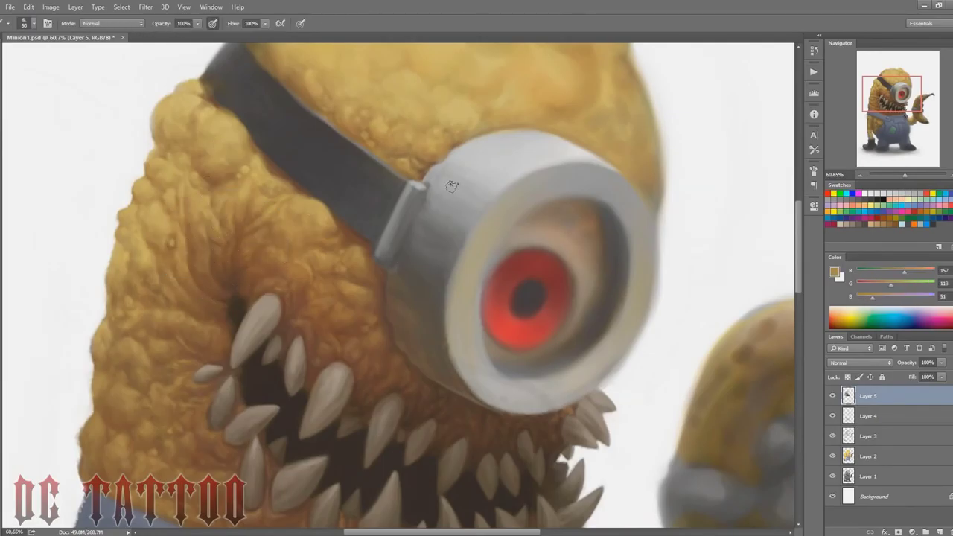
{"action": "key", "text": "bracketleft"}
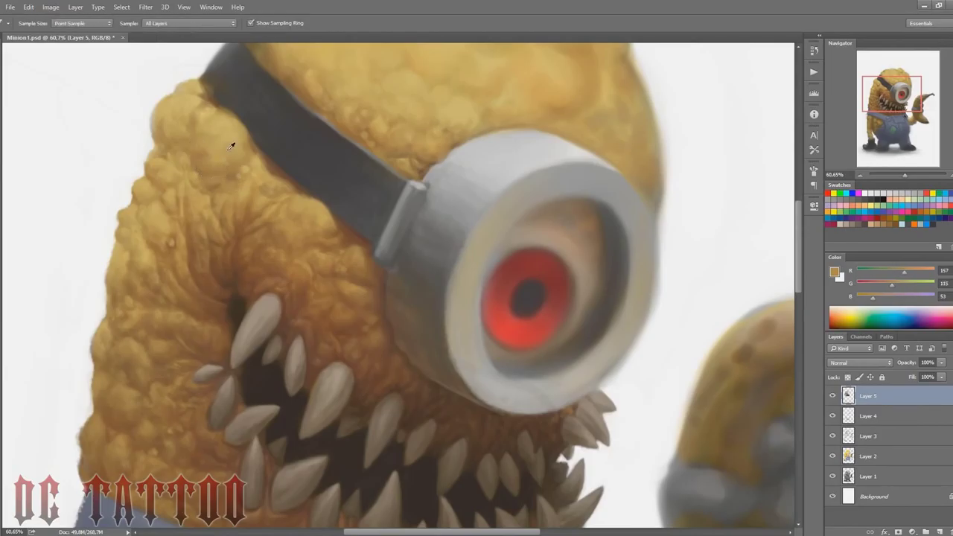
Step: Shade the large skin bumps just below the strap's rear end with sampled ochre and brown tones
{"action": "left_click", "coordinate": [225, 181], "text": "alt"}
{"action": "left_click", "coordinate": [200, 175], "text": "alt"}
{"action": "left_click_drag", "start_coordinate": [189, 153], "coordinate": [216, 112]}
{"action": "left_click_drag", "start_coordinate": [241, 119], "coordinate": [255, 141]}
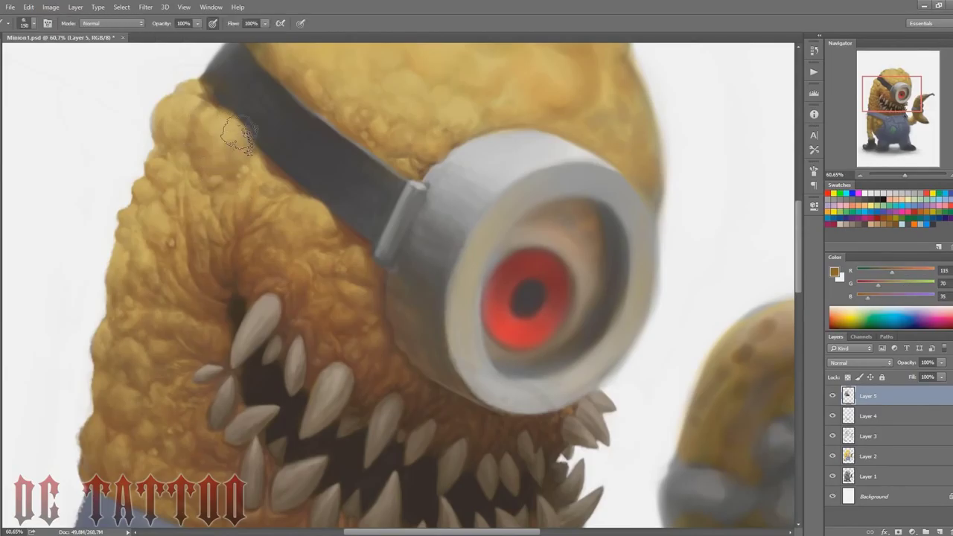
{"action": "left_click_drag", "start_coordinate": [179, 101], "coordinate": [161, 126]}
{"action": "left_click", "coordinate": [176, 135], "text": "alt"}
{"action": "left_click", "coordinate": [173, 154], "text": "alt"}
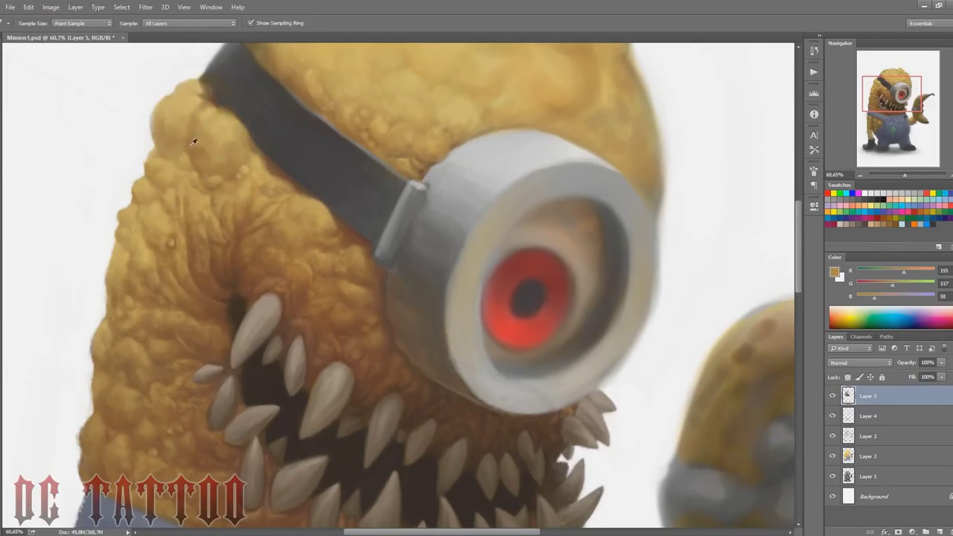
Step: Refine the rounded bumps and the creases between them behind the strap, using a smaller brush and sampled browns
{"action": "key", "text": "bracketleft"}
{"action": "left_click", "coordinate": [211, 118], "text": "alt"}
{"action": "left_click_drag", "start_coordinate": [204, 110], "coordinate": [195, 136]}
{"action": "left_click", "coordinate": [199, 112], "text": "alt"}
{"action": "left_click", "coordinate": [192, 161], "text": "alt"}
{"action": "key", "text": "bracketleft"}
{"action": "key", "text": "bracketleft"}
{"action": "key", "text": "bracketleft"}
{"action": "key", "text": "bracketleft"}
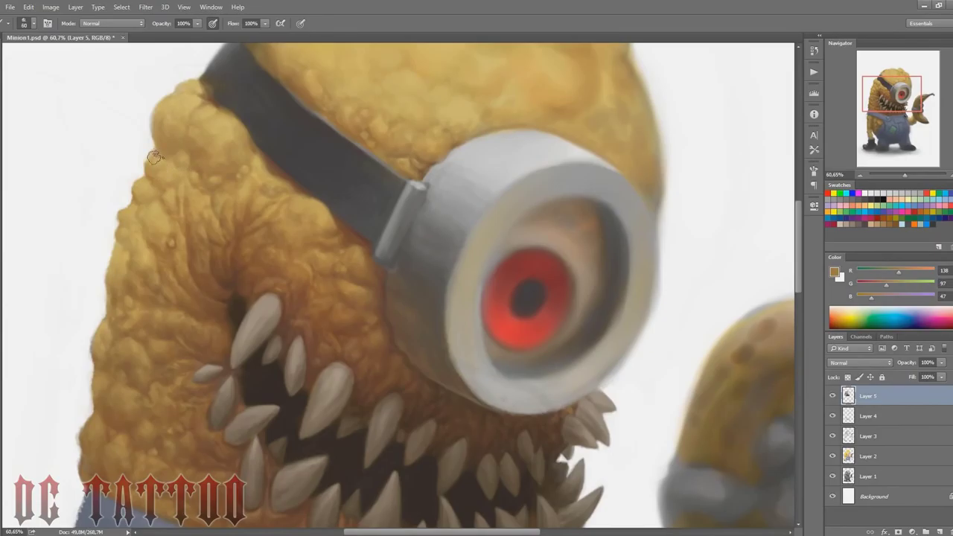
Step: Detail the small bumps on the rear of the cheek with a fine brush and sampled light ochre
{"action": "key", "text": "bracketleft"}
{"action": "key", "text": "bracketleft"}
{"action": "key", "text": "bracketleft"}
{"action": "key", "text": "bracketleft"}
{"action": "left_click", "coordinate": [156, 277], "text": "alt"}
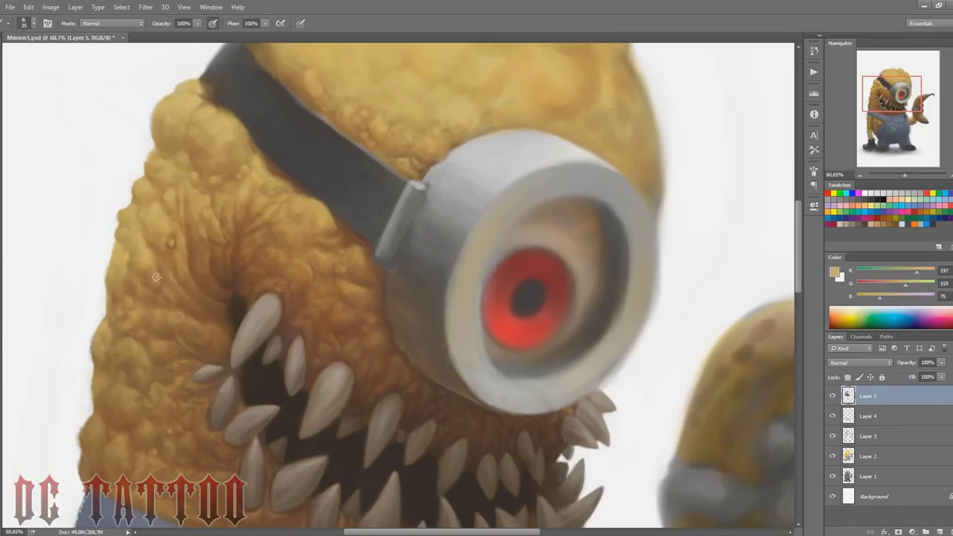
{"action": "left_click", "coordinate": [164, 259], "text": "alt"}
{"action": "key", "text": "bracketleft"}
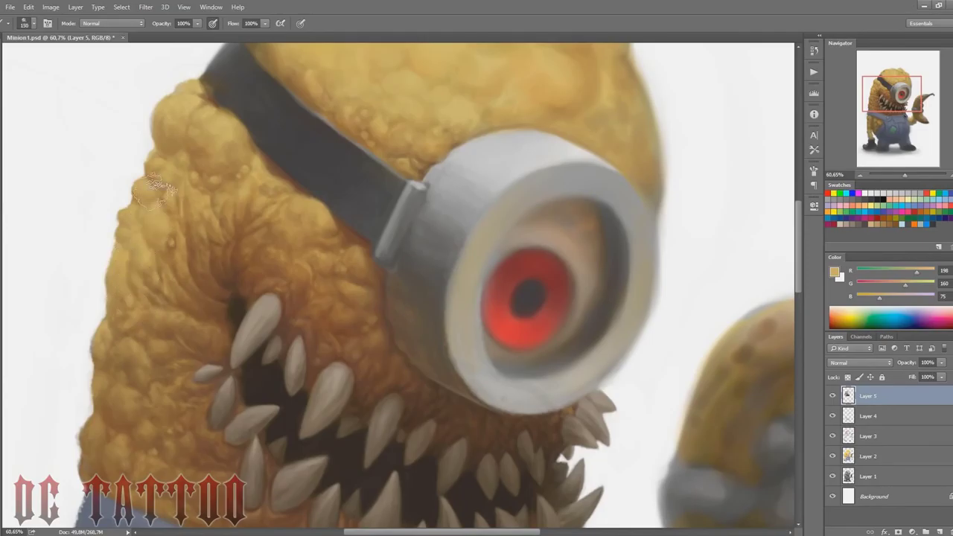
Step: Blend light ochre over the bumps along the rear contour of the face, enlarging and then reducing the brush
{"action": "key", "text": "bracketright"}
{"action": "key", "text": "bracketright"}
{"action": "key", "text": "bracketright"}
{"action": "key", "text": "bracketright"}
{"action": "key", "text": "bracketright"}
{"action": "key", "text": "bracketright"}
{"action": "key", "text": "bracketleft"}
{"action": "key", "text": "bracketleft"}
{"action": "key", "text": "bracketleft"}
{"action": "key", "text": "bracketleft"}
{"action": "key", "text": "bracketleft"}
{"action": "key", "text": "bracketleft"}
{"action": "key", "text": "bracketleft"}
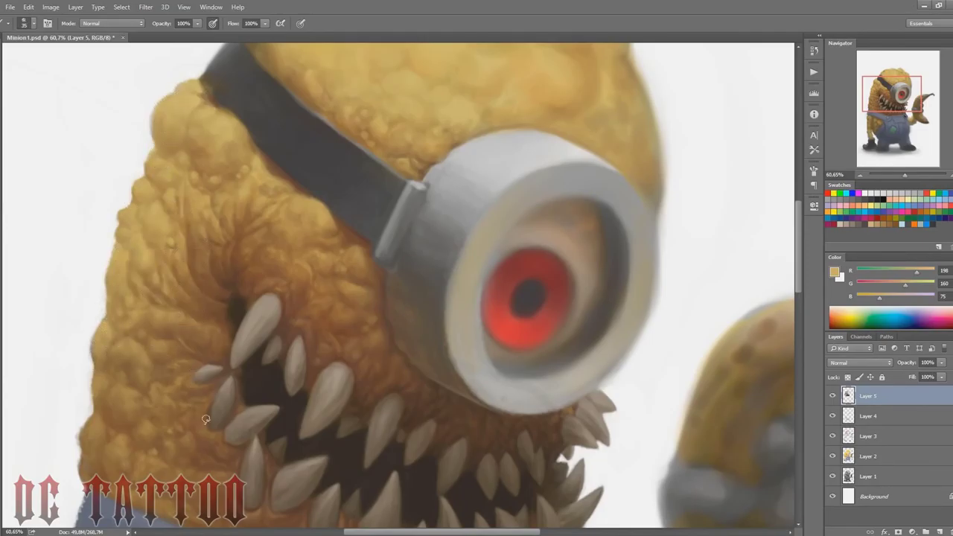
Step: Darken the skin folds below the strap clasp and beside the goggle with sampled browns, adjusting the brush size
{"action": "left_click", "coordinate": [201, 144], "text": "alt"}
{"action": "left_click", "coordinate": [329, 214], "text": "alt"}
{"action": "left_click", "coordinate": [350, 234], "text": "alt"}
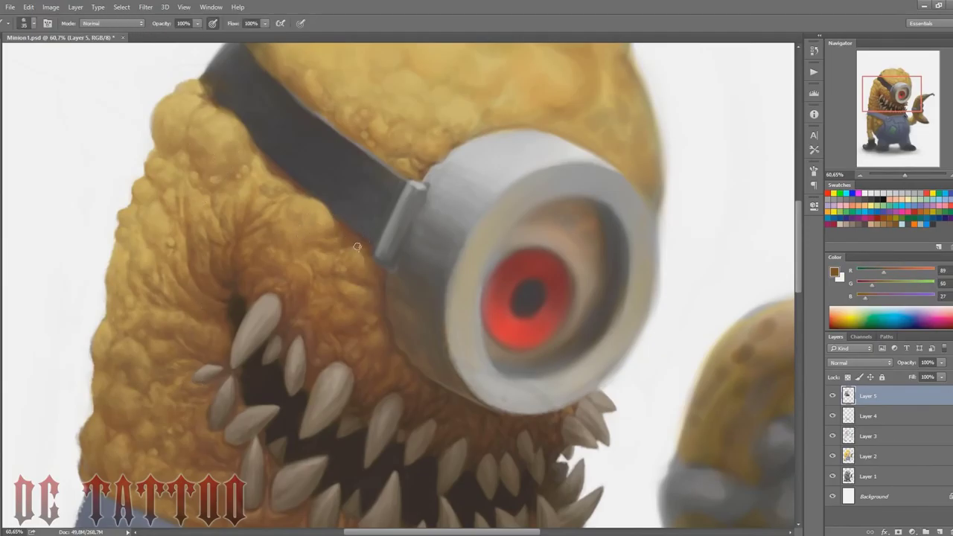
{"action": "left_click_drag", "start_coordinate": [353, 243], "coordinate": [366, 275]}
{"action": "left_click", "coordinate": [371, 280], "text": "alt"}
{"action": "left_click", "coordinate": [378, 297], "text": "alt"}
{"action": "key", "text": "bracketright"}
{"action": "key", "text": "bracketleft"}
{"action": "key", "text": "bracketleft"}
{"action": "key", "text": "bracketleft"}
{"action": "key", "text": "bracketleft"}
{"action": "key", "text": "bracketleft"}
Step: Sharpen the strap's rear corner and edges and even out its surface with sampled dark greys
{"action": "left_click", "coordinate": [374, 250], "text": "alt"}
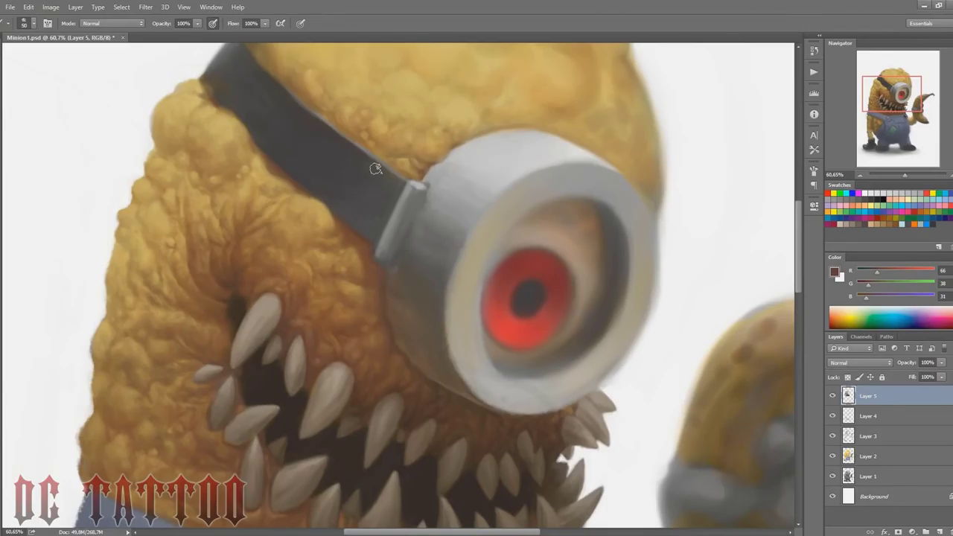
{"action": "left_click_drag", "start_coordinate": [878, 86], "coordinate": [878, 79]}
{"action": "left_click", "coordinate": [211, 189], "text": "alt"}
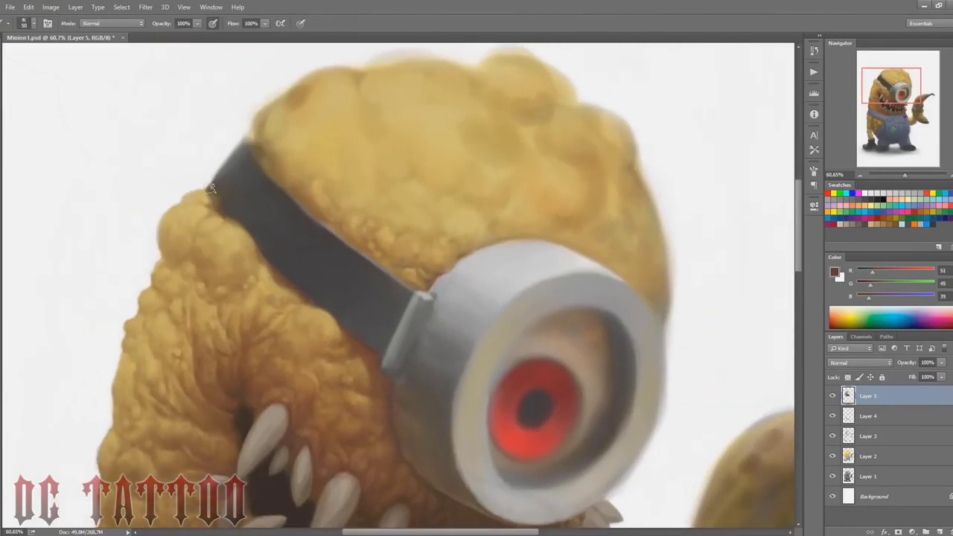
{"action": "mouse_move", "coordinate": [220, 163]}
{"action": "left_mouse_down"}
{"action": "mouse_move", "coordinate": [239, 148]}
{"action": "mouse_move", "coordinate": [254, 158]}
{"action": "mouse_move", "coordinate": [251, 186]}
{"action": "mouse_move", "coordinate": [235, 198]}
{"action": "mouse_move", "coordinate": [233, 158]}
{"action": "mouse_move", "coordinate": [236, 180]}
{"action": "left_mouse_up"}
{"action": "key", "text": "bracketright"}
{"action": "key", "text": "bracketright"}
{"action": "left_click", "coordinate": [221, 196], "text": "alt"}
{"action": "left_click", "coordinate": [251, 206], "text": "alt"}
{"action": "key", "text": "bracketright"}
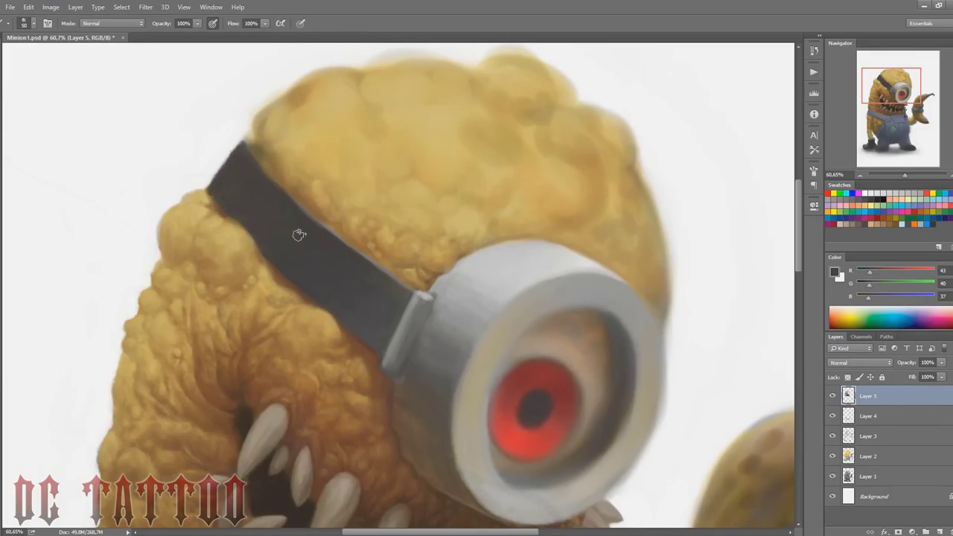
Step: Clean the outer contour of the head and the goggle's far rim with white
{"action": "mouse_move", "coordinate": [896, 87]}
{"action": "left_mouse_down"}
{"action": "mouse_move", "coordinate": [901, 94]}
{"action": "mouse_move", "coordinate": [900, 85]}
{"action": "left_mouse_up"}
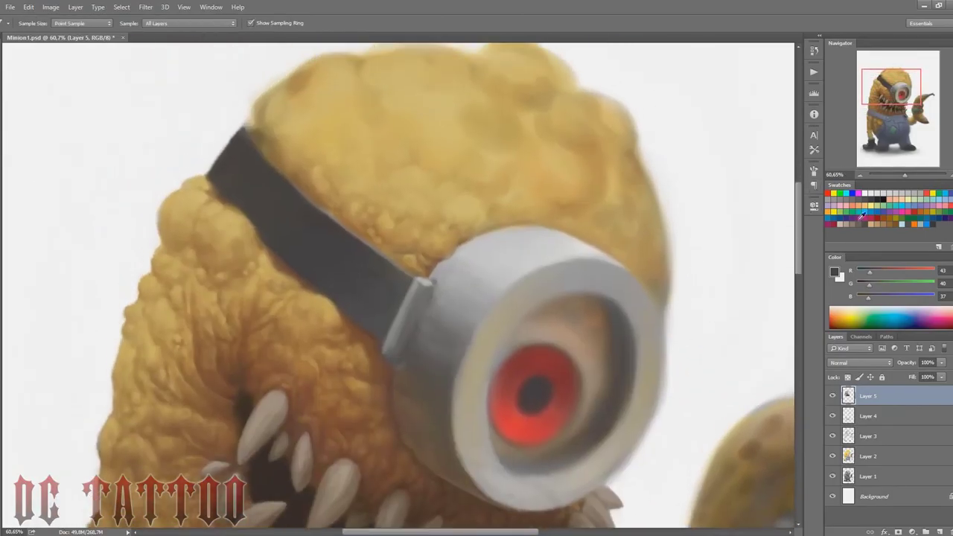
{"action": "key", "text": "x"}
{"action": "key", "text": "bracketleft"}
{"action": "mouse_move", "coordinate": [668, 318]}
{"action": "left_mouse_down"}
{"action": "mouse_move", "coordinate": [670, 235]}
{"action": "mouse_move", "coordinate": [675, 243]}
{"action": "mouse_move", "coordinate": [667, 131]}
{"action": "mouse_move", "coordinate": [665, 399]}
{"action": "left_mouse_up"}
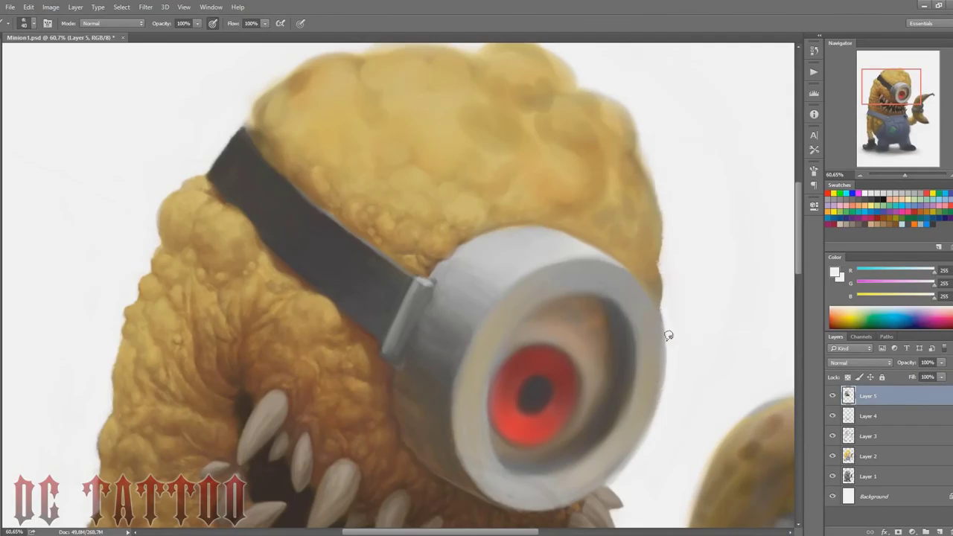
{"action": "mouse_move", "coordinate": [665, 137]}
{"action": "left_mouse_down"}
{"action": "mouse_move", "coordinate": [659, 192]}
{"action": "mouse_move", "coordinate": [625, 100]}
{"action": "mouse_move", "coordinate": [655, 190]}
{"action": "left_mouse_up"}
Step: Paint the skin along the goggle's top edge with sampled browns and ochre, varying the brush size
{"action": "left_click", "coordinate": [438, 261], "text": "alt"}
{"action": "key", "text": "bracketright"}
{"action": "mouse_move", "coordinate": [451, 256]}
{"action": "left_mouse_down"}
{"action": "mouse_move", "coordinate": [496, 156]}
{"action": "mouse_move", "coordinate": [482, 178]}
{"action": "mouse_move", "coordinate": [493, 159]}
{"action": "mouse_move", "coordinate": [504, 195]}
{"action": "mouse_move", "coordinate": [488, 132]}
{"action": "mouse_move", "coordinate": [531, 198]}
{"action": "mouse_move", "coordinate": [548, 196]}
{"action": "mouse_move", "coordinate": [571, 213]}
{"action": "left_mouse_up"}
{"action": "left_click", "coordinate": [342, 323], "text": "alt"}
{"action": "key", "text": "bracketright"}
{"action": "key", "text": "bracketright"}
{"action": "key", "text": "bracketright"}
{"action": "key", "text": "bracketright"}
{"action": "left_click", "coordinate": [508, 183], "text": "alt"}
{"action": "key", "text": "bracketleft"}
{"action": "key", "text": "bracketleft"}
{"action": "key", "text": "bracketleft"}
Step: Define the dark contact line and a skin crease above the goggle's top edge with a small brush and sampled browns
{"action": "left_click", "coordinate": [378, 324], "text": "alt"}
{"action": "key", "text": "bracketleft"}
{"action": "key", "text": "bracketleft"}
{"action": "key", "text": "bracketleft"}
{"action": "key", "text": "bracketleft"}
{"action": "key", "text": "bracketleft"}
{"action": "key", "text": "bracketleft"}
{"action": "left_click_drag", "start_coordinate": [469, 238], "coordinate": [479, 234]}
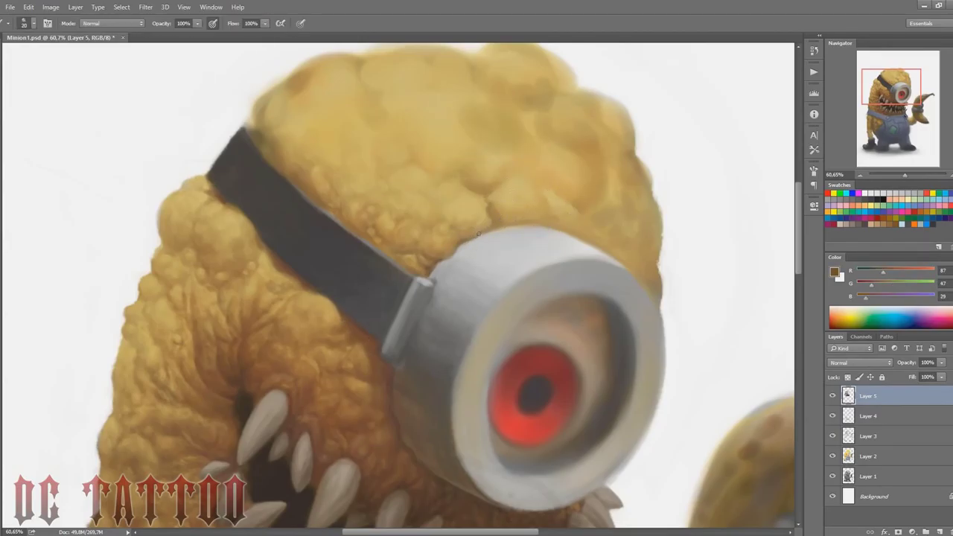
{"action": "left_click", "coordinate": [521, 225], "text": "alt"}
{"action": "key", "text": "]"}
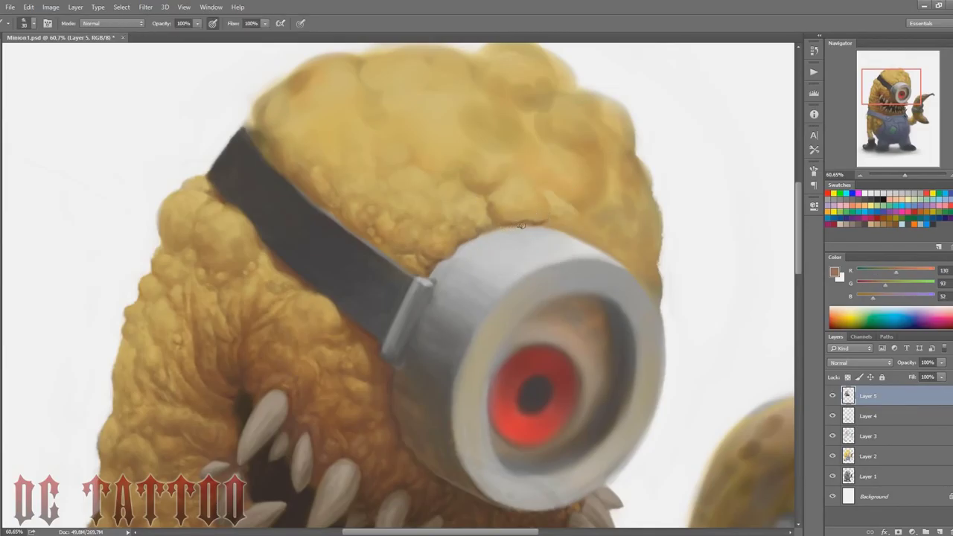
Step: Model the small forehead bumps between the strap clasp and the goggle's top with sampled brown and light ochre
{"action": "left_click", "coordinate": [441, 258], "text": "alt"}
{"action": "key", "text": "]"}
{"action": "left_click", "coordinate": [474, 203], "text": "alt"}
{"action": "key", "text": "]"}
{"action": "key", "text": "]"}
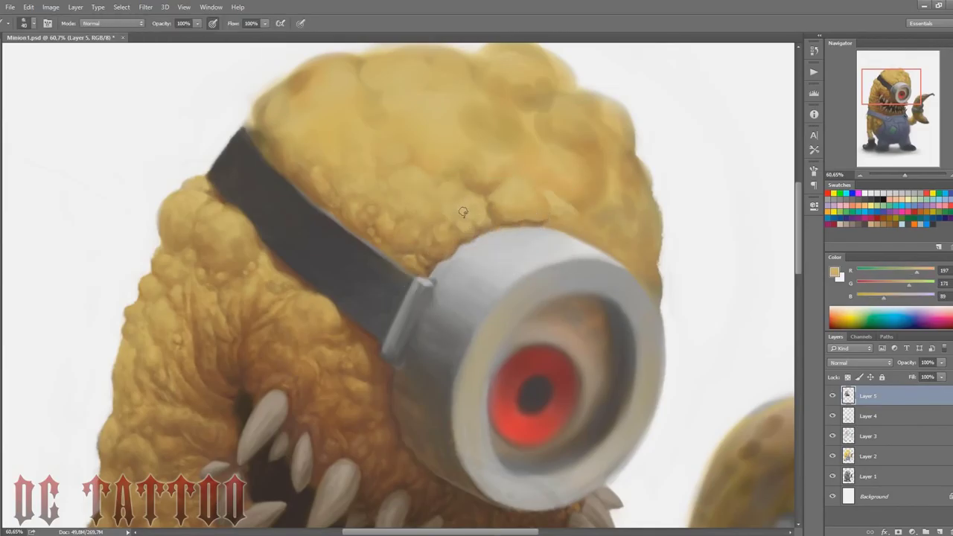
{"action": "left_click", "coordinate": [458, 227], "text": "alt"}
{"action": "left_click", "coordinate": [457, 212], "text": "alt"}
{"action": "key", "text": "]"}
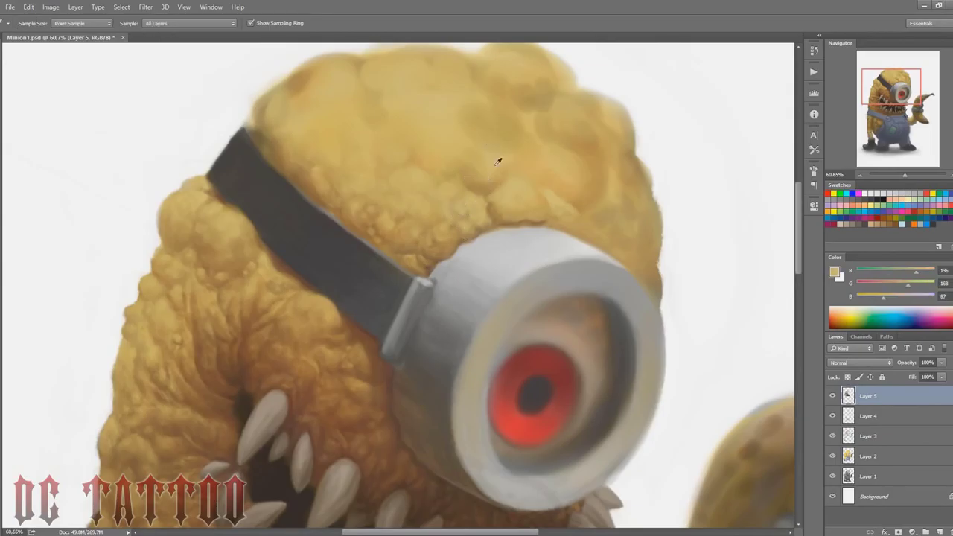
Step: Model the broader forehead bumps above the goggle's far half with sampled browns and ochres, and save the document
{"action": "left_click", "coordinate": [504, 164], "text": "alt"}
{"action": "key", "text": "]"}
{"action": "key", "text": "]"}
{"action": "key", "text": "]"}
{"action": "left_click_drag", "start_coordinate": [504, 192], "coordinate": [545, 190]}
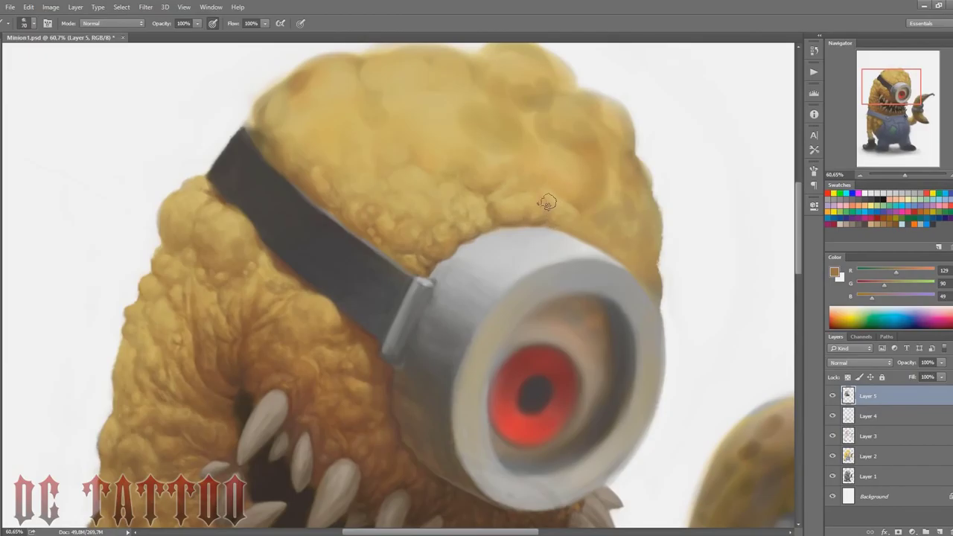
{"action": "left_click", "coordinate": [547, 213], "text": "alt"}
{"action": "left_click", "coordinate": [597, 204], "text": "alt"}
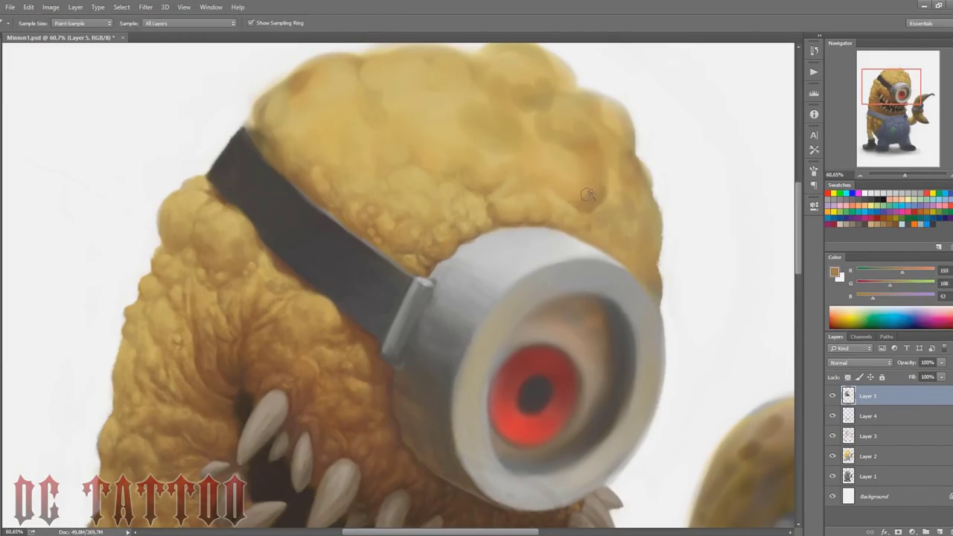
{"action": "left_click", "coordinate": [613, 178], "text": "alt"}
{"action": "key", "text": "]"}
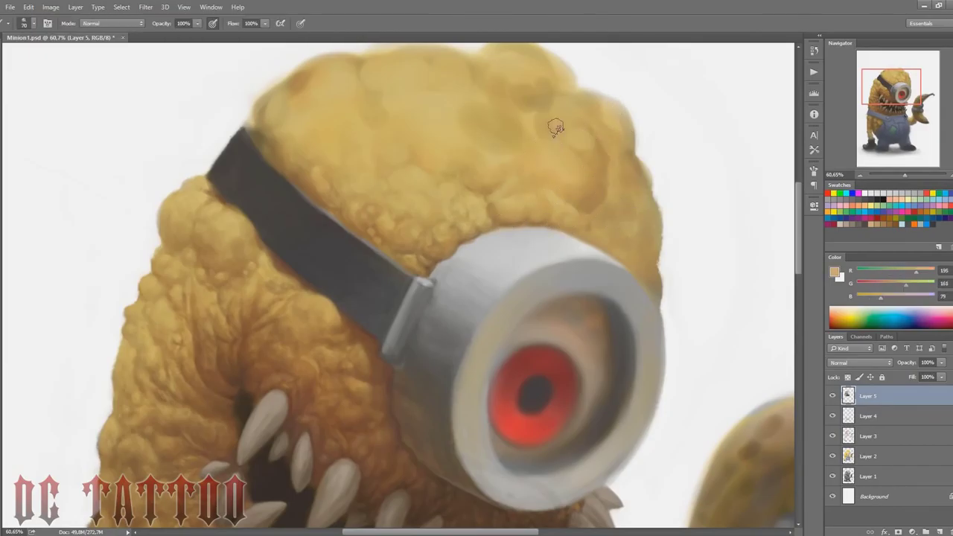
{"action": "key", "text": "ctrl+s"}
Step: Shape the bumps along the forehead's far contour with sampled ochre and brown, adjusting the brush size
{"action": "left_click", "coordinate": [572, 139], "text": "alt"}
{"action": "key", "text": "["}
{"action": "key", "text": "["}
{"action": "key", "text": "["}
{"action": "key", "text": "["}
{"action": "key", "text": "bracketright"}
{"action": "key", "text": "bracketright"}
{"action": "key", "text": "bracketright"}
{"action": "key", "text": "bracketright"}
{"action": "left_click_drag", "start_coordinate": [629, 160], "coordinate": [646, 210]}
{"action": "left_click", "coordinate": [625, 202], "text": "alt"}
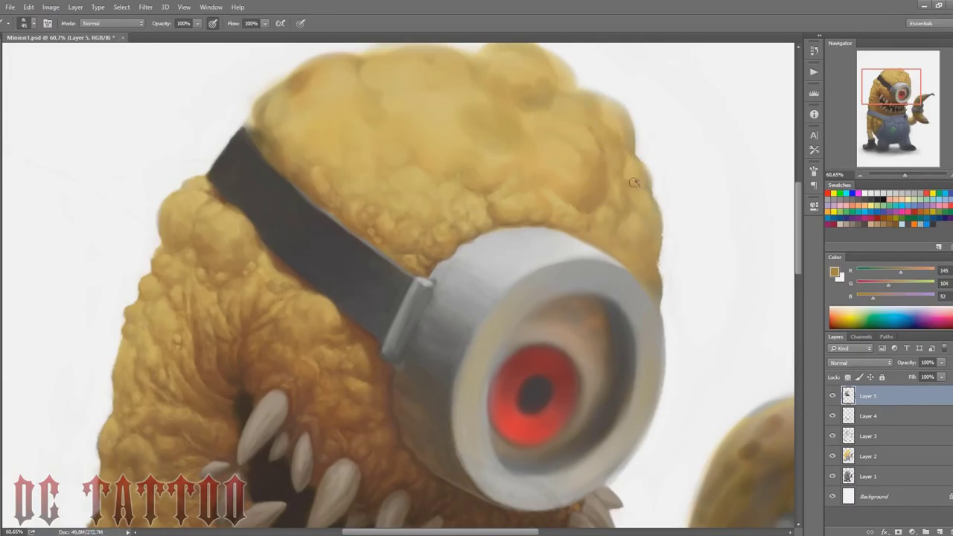
Step: Blend light ochre into the forehead above the goggle with a large brush and separate the bumps with a smaller one
{"action": "left_click", "coordinate": [570, 182], "text": "alt"}
{"action": "key", "text": "bracketright"}
{"action": "key", "text": "bracketright"}
{"action": "key", "text": "bracketright"}
{"action": "key", "text": "bracketright"}
{"action": "key", "text": "bracketleft"}
{"action": "key", "text": "bracketleft"}
{"action": "key", "text": "bracketleft"}
{"action": "key", "text": "bracketleft"}
{"action": "key", "text": "bracketleft"}
{"action": "key", "text": "bracketleft"}
{"action": "key", "text": "bracketleft"}
{"action": "left_click", "coordinate": [566, 190], "text": "alt"}
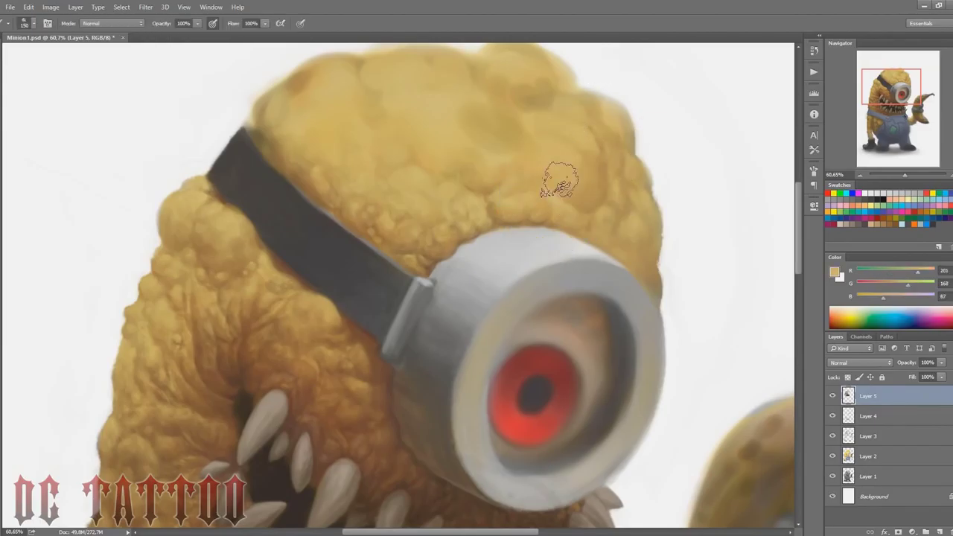
Step: Smooth the upper far side of the forehead with a much larger brush and sampled light ochre
{"action": "left_click", "coordinate": [317, 79], "text": "alt"}
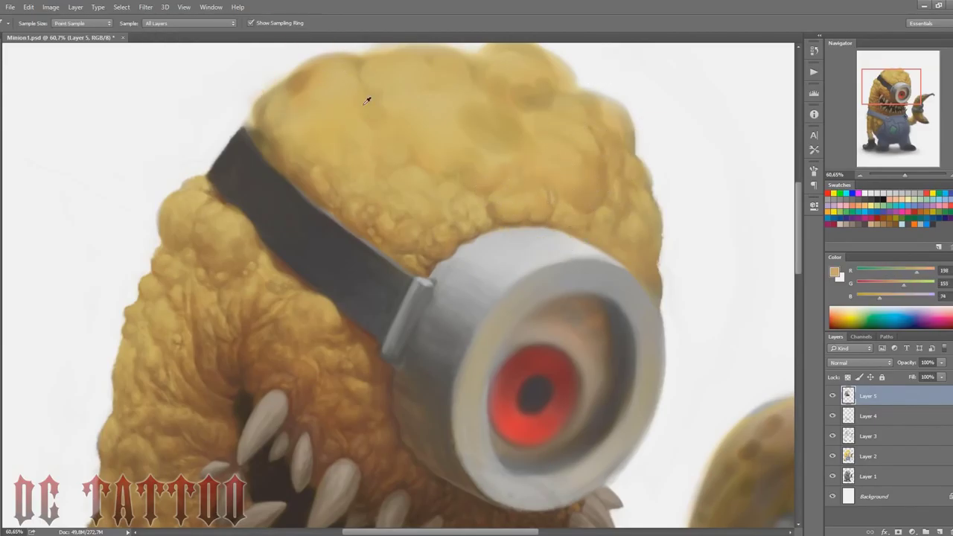
{"action": "key", "text": "bracketright"}
{"action": "key", "text": "bracketright"}
{"action": "key", "text": "bracketright"}
{"action": "key", "text": "bracketright"}
{"action": "key", "text": "bracketright"}
{"action": "key", "text": "bracketright"}
{"action": "key", "text": "bracketright"}
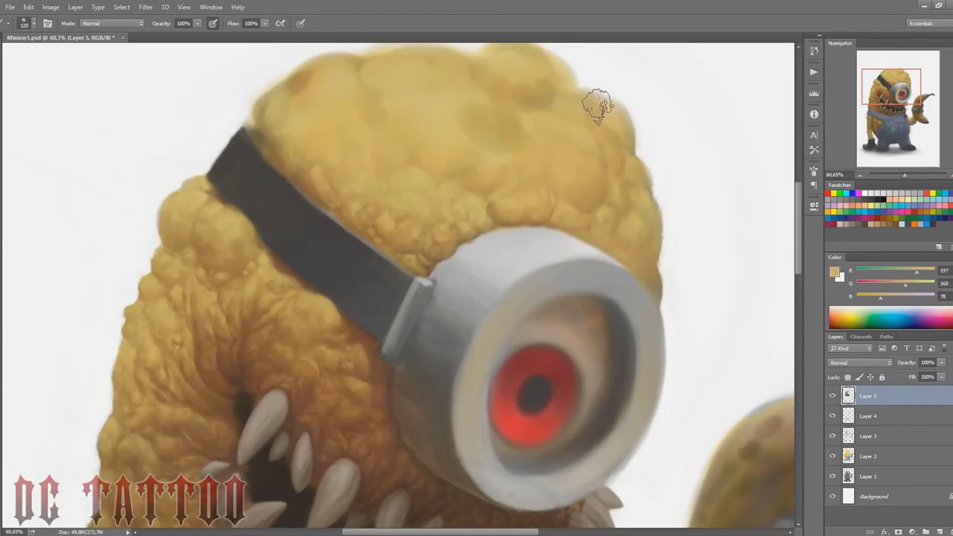
Step: Deepen the creases between the skin bumps beside the goggle's upper far rim with a small brush and sampled browns
{"action": "key", "text": "bracketleft"}
{"action": "key", "text": "bracketleft"}
{"action": "key", "text": "bracketleft"}
{"action": "key", "text": "bracketleft"}
{"action": "key", "text": "bracketleft"}
{"action": "key", "text": "bracketleft"}
{"action": "left_click", "coordinate": [581, 232], "text": "alt"}
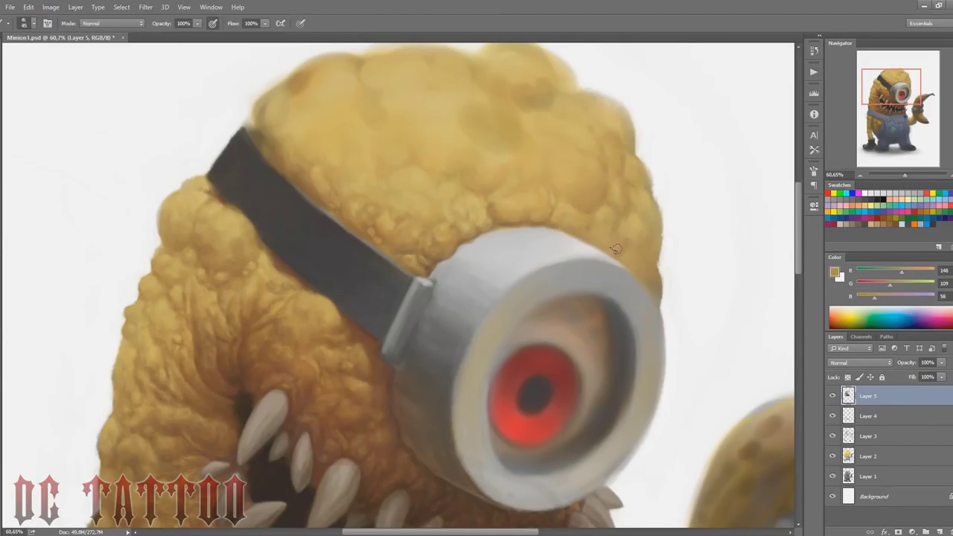
{"action": "key", "text": "bracketleft"}
{"action": "key", "text": "bracketleft"}
{"action": "left_click", "coordinate": [505, 223], "text": "alt"}
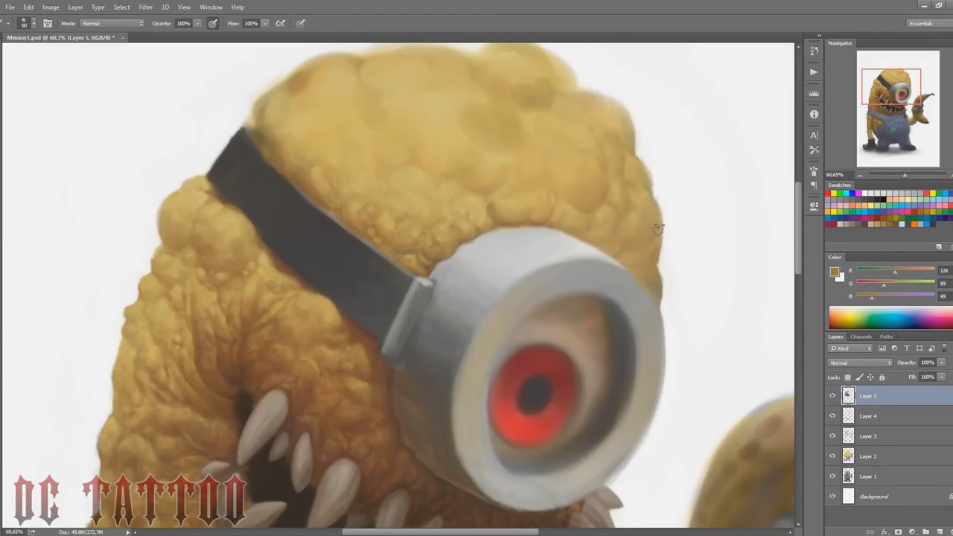
{"action": "key", "text": "bracketleft"}
{"action": "left_click", "coordinate": [521, 210], "text": "alt"}
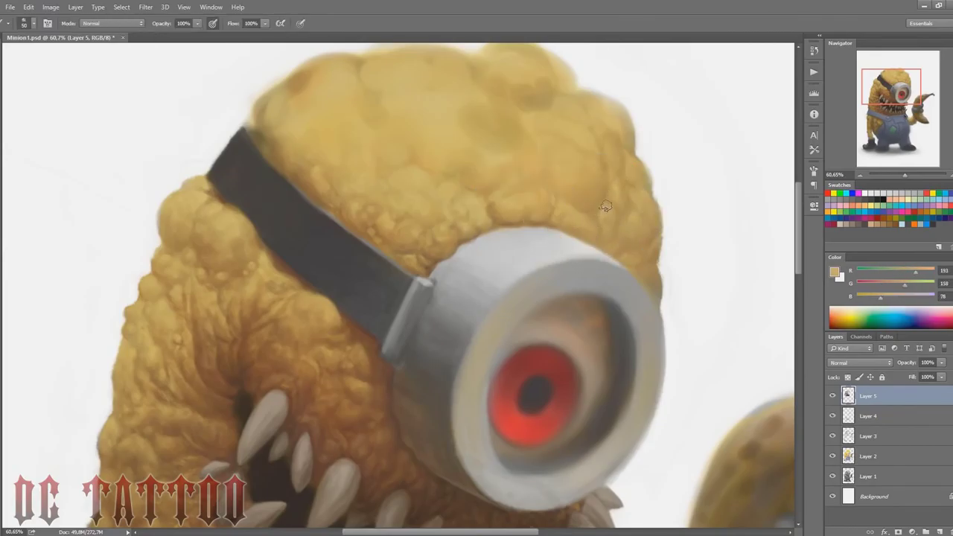
Step: Refine the small bumps directly above the goggle with a finer brush and sampled mid-brown tones
{"action": "key", "text": "bracketleft"}
{"action": "key", "text": "bracketleft"}
{"action": "key", "text": "bracketleft"}
{"action": "key", "text": "bracketleft"}
{"action": "left_click", "coordinate": [586, 207], "text": "alt"}
{"action": "left_click", "coordinate": [489, 205], "text": "alt"}
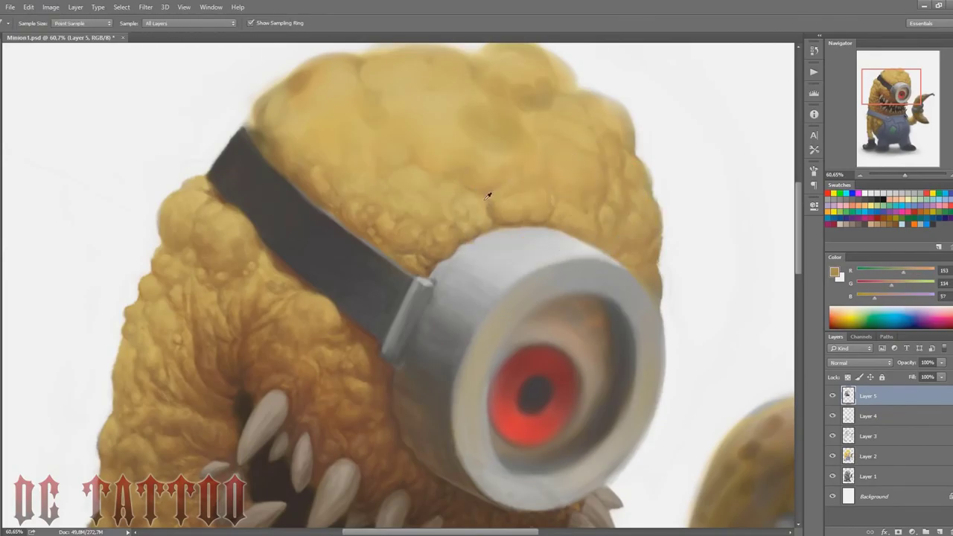
Step: Lighten the dark patch in the middle of the forehead with a large light-ochre brush and refine the creases below it
{"action": "left_click", "coordinate": [504, 132], "text": "alt"}
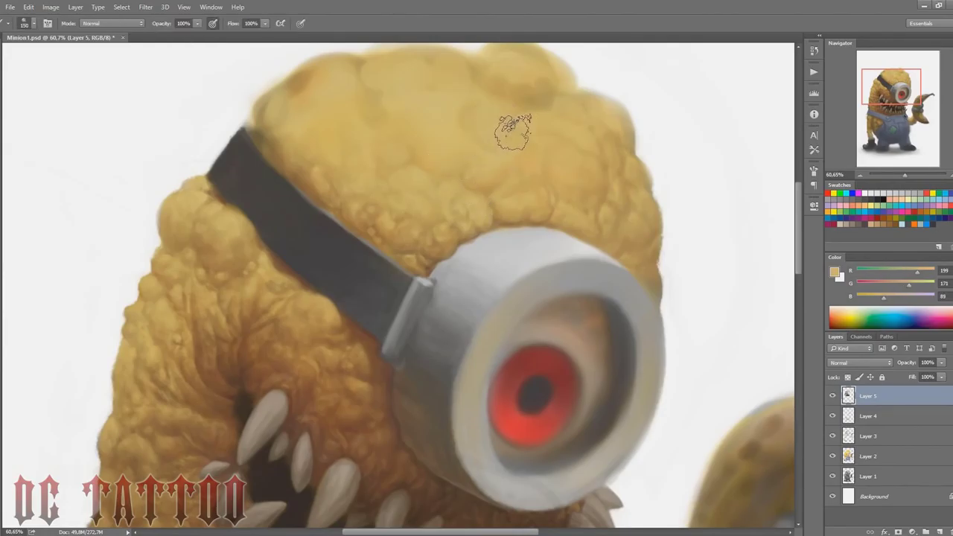
{"action": "key", "text": "bracketright"}
{"action": "left_click", "coordinate": [489, 190], "text": "alt"}
{"action": "key", "text": "bracketleft"}
{"action": "key", "text": "bracketleft"}
{"action": "key", "text": "bracketleft"}
{"action": "left_click", "coordinate": [545, 216], "text": "alt"}
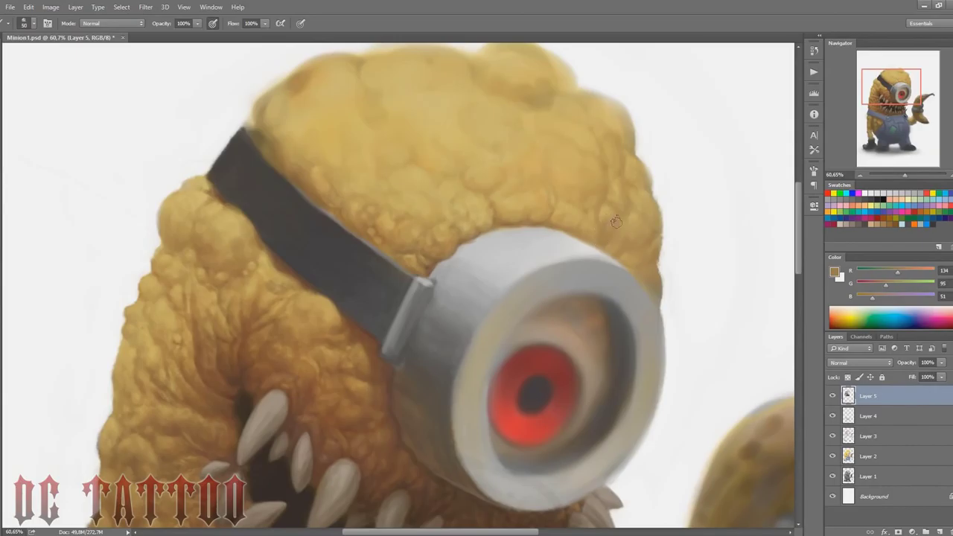
Step: Refine the skin bumps beside the goggle's upper far rim with sampled browns and clean the head's outline there with background white
{"action": "left_click", "coordinate": [603, 248], "text": "alt"}
{"action": "key", "text": "bracketleft"}
{"action": "left_click", "coordinate": [619, 239], "text": "alt"}
{"action": "key", "text": "bracketleft"}
{"action": "key", "text": "bracketleft"}
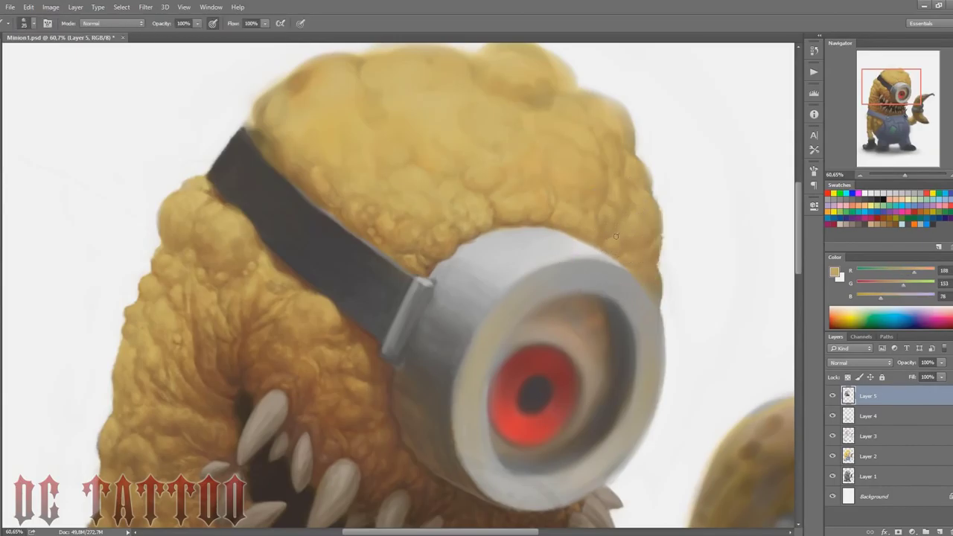
{"action": "left_click", "coordinate": [653, 267], "text": "alt"}
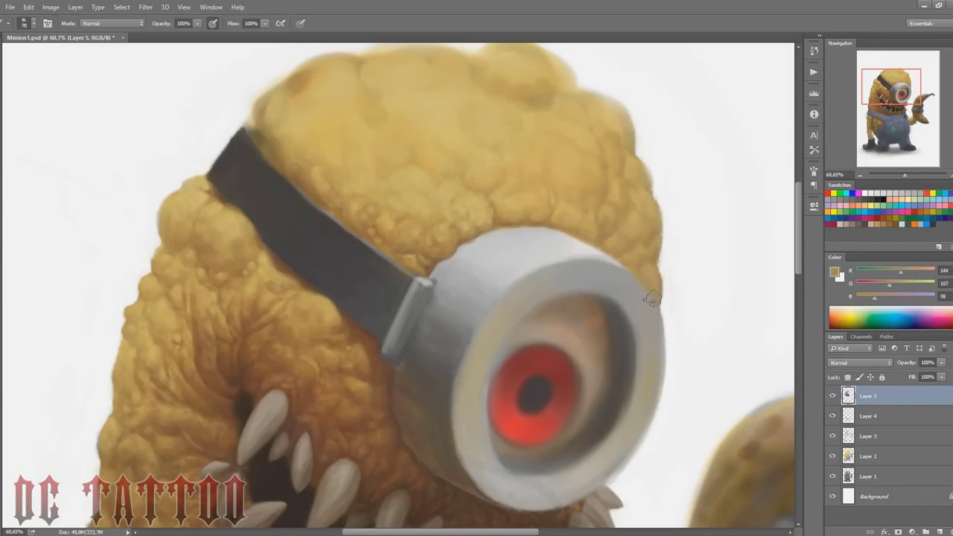
{"action": "left_click", "coordinate": [676, 265], "text": "alt"}
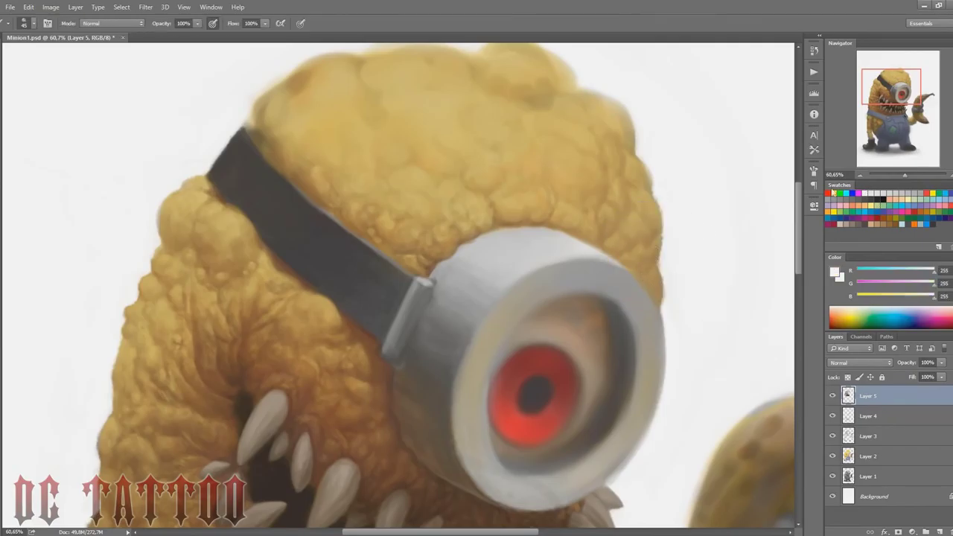
Step: Define the bumps on the far side of the forehead with a small brush and sampled light ochres
{"action": "left_click", "coordinate": [571, 168], "text": "alt"}
{"action": "key", "text": "bracketleft"}
{"action": "key", "text": "bracketleft"}
{"action": "key", "text": "bracketleft"}
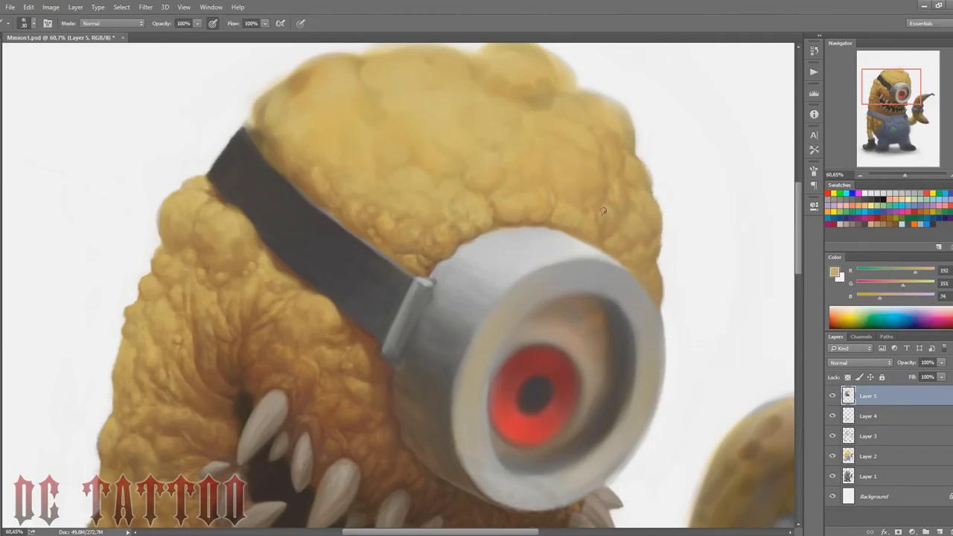
{"action": "left_click", "coordinate": [610, 167], "text": "alt"}
{"action": "key", "text": "bracketleft"}
{"action": "key", "text": "bracketleft"}
Step: Sharpen the edge between the forehead skin and the goggle's upper near rim with sampled browns and goggle grey
{"action": "left_click", "coordinate": [471, 246], "text": "alt"}
{"action": "key", "text": "bracketleft"}
{"action": "left_click", "coordinate": [454, 261], "text": "alt"}
{"action": "left_click", "coordinate": [458, 257], "text": "alt"}
{"action": "left_click", "coordinate": [457, 248], "text": "alt"}
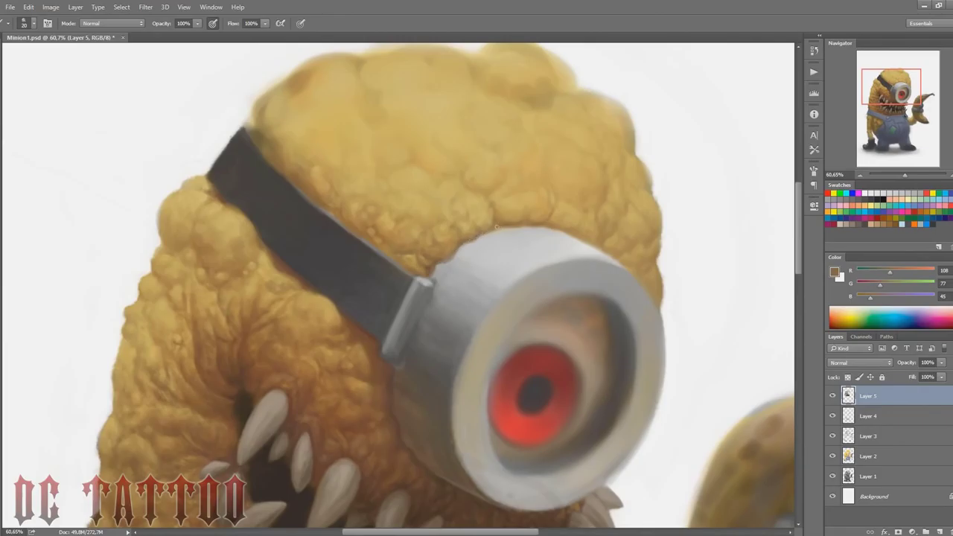
{"action": "key", "text": "bracketright"}
{"action": "left_click", "coordinate": [434, 265], "text": "alt"}
{"action": "left_click", "coordinate": [460, 262], "text": "alt"}
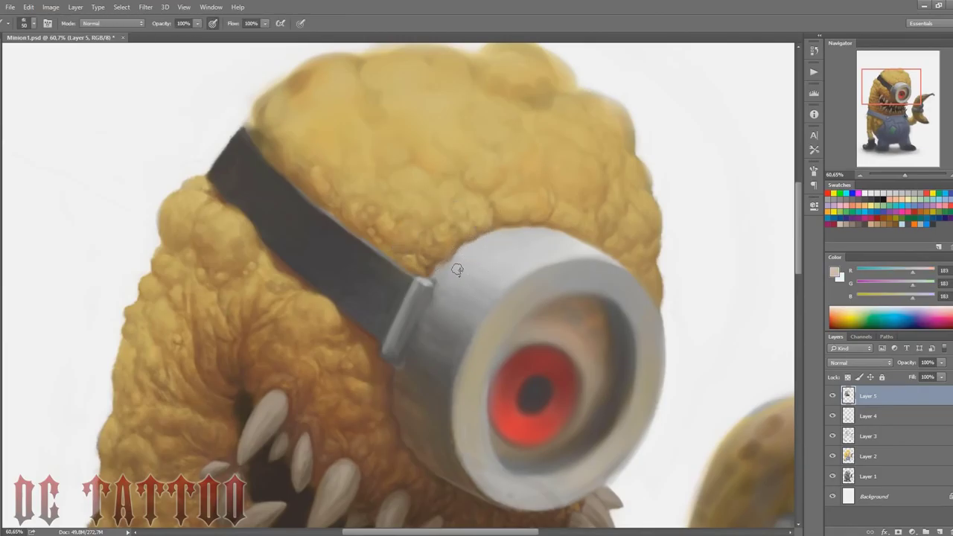
Step: Shade the skin along the strap's upper edge with dark brown and tidy the head's outline at the strap's end
{"action": "left_click", "coordinate": [314, 189], "text": "alt"}
{"action": "left_click_drag", "start_coordinate": [315, 189], "coordinate": [325, 203]}
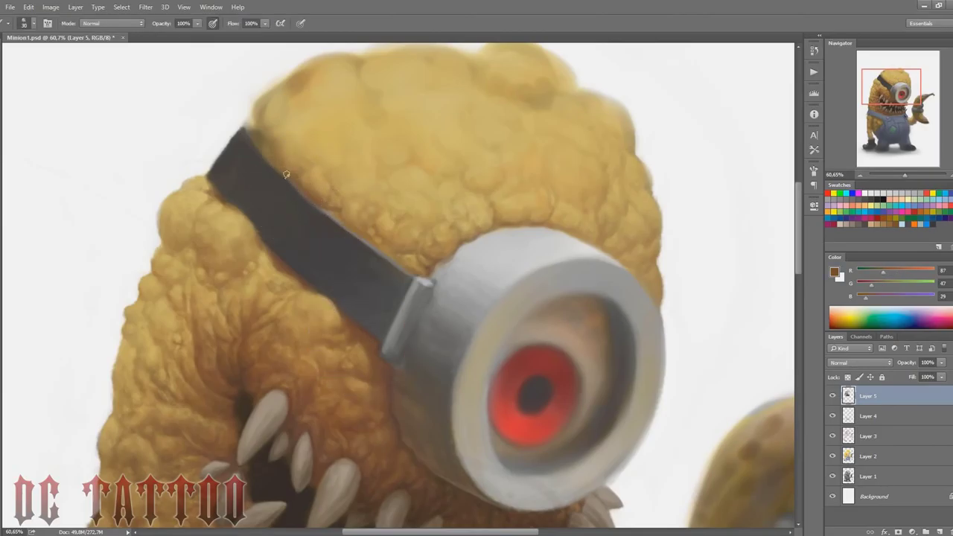
{"action": "left_click", "coordinate": [249, 116], "text": "alt"}
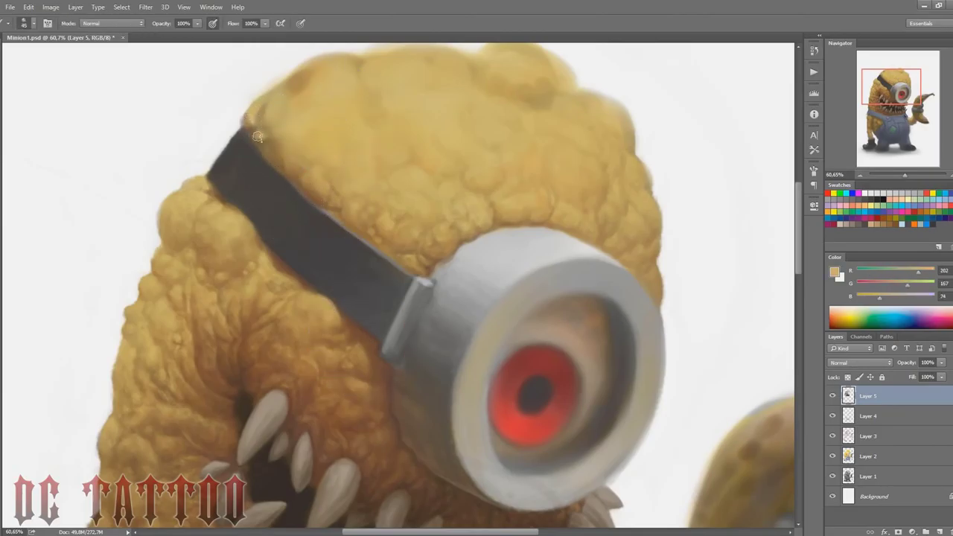
Step: Reshape the forehead's outline above the strap's upper end with a larger brush and sampled ochre
{"action": "left_click", "coordinate": [259, 136], "text": "alt"}
{"action": "key", "text": "bracketright"}
{"action": "key", "text": "bracketright"}
{"action": "key", "text": "bracketright"}
{"action": "left_click", "coordinate": [284, 85], "text": "alt"}
{"action": "mouse_move", "coordinate": [284, 85]}
{"action": "left_mouse_down"}
{"action": "mouse_move", "coordinate": [263, 106]}
{"action": "mouse_move", "coordinate": [313, 94]}
{"action": "mouse_move", "coordinate": [263, 140]}
{"action": "mouse_move", "coordinate": [272, 131]}
{"action": "mouse_move", "coordinate": [280, 156]}
{"action": "mouse_move", "coordinate": [263, 147]}
{"action": "mouse_move", "coordinate": [292, 150]}
{"action": "mouse_move", "coordinate": [269, 98]}
{"action": "mouse_move", "coordinate": [287, 105]}
{"action": "mouse_move", "coordinate": [314, 66]}
{"action": "mouse_move", "coordinate": [349, 62]}
{"action": "mouse_move", "coordinate": [311, 69]}
{"action": "mouse_move", "coordinate": [325, 51]}
{"action": "left_mouse_up"}
{"action": "key", "text": "bracketright"}
Step: Smooth the dark skin patches above the strap's upper end with a large brush and sampled ochre tones
{"action": "left_click", "coordinate": [281, 156], "text": "alt"}
{"action": "left_click", "coordinate": [274, 142], "text": "alt"}
{"action": "key", "text": "bracketright"}
{"action": "key", "text": "bracketright"}
{"action": "left_click", "coordinate": [338, 80], "text": "alt"}
{"action": "key", "text": "bracketright"}
{"action": "left_click", "coordinate": [265, 151], "text": "alt"}
{"action": "left_click", "coordinate": [323, 100], "text": "alt"}
{"action": "left_click_drag", "start_coordinate": [311, 140], "coordinate": [284, 120]}
{"action": "left_click", "coordinate": [317, 112], "text": "alt"}
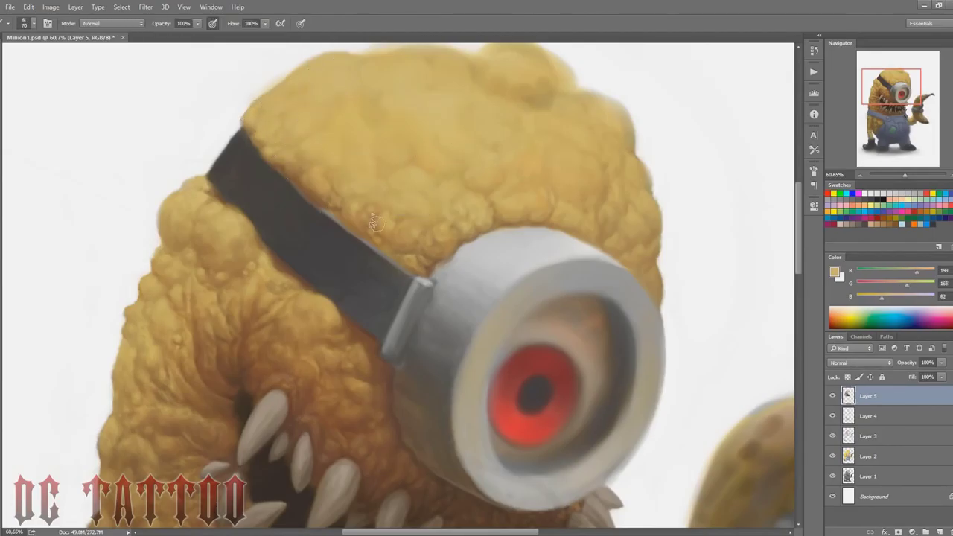
Step: Blend the broad bumps across the upper near side of the forehead with a much larger ochre brush
{"action": "left_click_drag", "start_coordinate": [801, 213], "coordinate": [800, 199]}
{"action": "left_click", "coordinate": [329, 140], "text": "alt"}
{"action": "key", "text": "bracketright"}
{"action": "left_click_drag", "start_coordinate": [396, 135], "coordinate": [437, 132]}
{"action": "left_click", "coordinate": [433, 163], "text": "alt"}
{"action": "left_click", "coordinate": [379, 177], "text": "alt"}
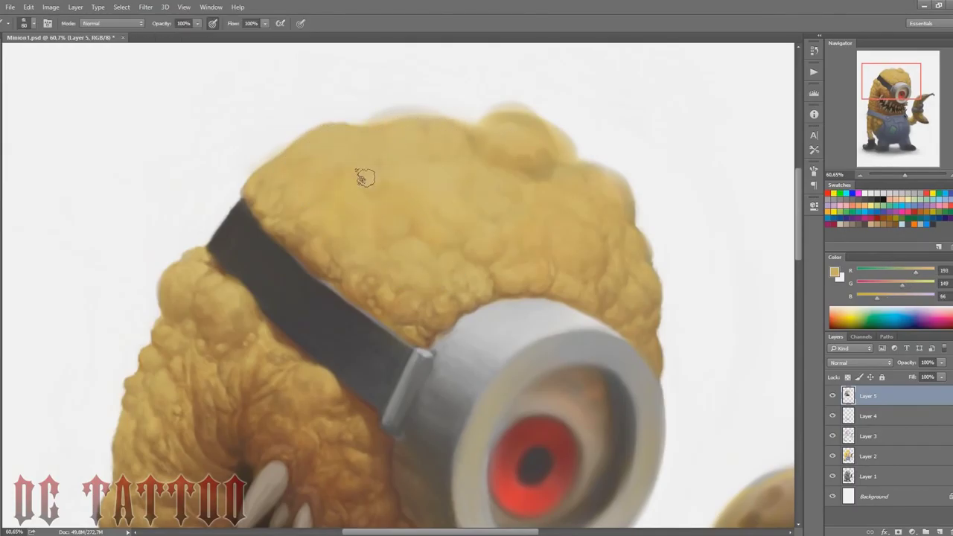
{"action": "key", "text": "bracketright"}
{"action": "key", "text": "bracketright"}
{"action": "key", "text": "bracketright"}
{"action": "key", "text": "bracketright"}
{"action": "left_click", "coordinate": [371, 182], "text": "alt"}
Step: Define small bumps on the upper near side of the forehead with a much smaller brush and sampled ochres
{"action": "key", "text": "bracketleft"}
{"action": "key", "text": "bracketleft"}
{"action": "key", "text": "bracketleft"}
{"action": "key", "text": "bracketleft"}
{"action": "key", "text": "bracketleft"}
{"action": "key", "text": "bracketleft"}
{"action": "key", "text": "bracketleft"}
{"action": "key", "text": "bracketleft"}
{"action": "key", "text": "bracketleft"}
{"action": "left_click", "coordinate": [382, 175], "text": "alt"}
{"action": "left_click", "coordinate": [369, 192], "text": "alt"}
Step: Soften the new bumps on the forehead's near side with a much larger sampled-ochre brush
{"action": "key", "text": "bracketright"}
{"action": "key", "text": "bracketright"}
{"action": "key", "text": "bracketright"}
{"action": "key", "text": "bracketright"}
{"action": "key", "text": "bracketright"}
{"action": "key", "text": "bracketright"}
{"action": "key", "text": "bracketright"}
{"action": "key", "text": "bracketright"}
{"action": "key", "text": "bracketright"}
{"action": "key", "text": "bracketright"}
{"action": "key", "text": "bracketright"}
{"action": "left_click", "coordinate": [298, 172]}
Step: Refine the creases and bumps from the strap's edge to the middle of the forehead with a small brush and sampled tones
{"action": "key", "text": "bracketleft"}
{"action": "key", "text": "bracketleft"}
{"action": "key", "text": "bracketleft"}
{"action": "key", "text": "bracketleft"}
{"action": "key", "text": "bracketleft"}
{"action": "key", "text": "bracketleft"}
{"action": "key", "text": "bracketleft"}
{"action": "key", "text": "bracketleft"}
{"action": "left_click", "coordinate": [332, 270], "text": "alt"}
{"action": "left_click", "coordinate": [339, 297], "text": "alt"}
{"action": "left_click", "coordinate": [383, 327], "text": "alt"}
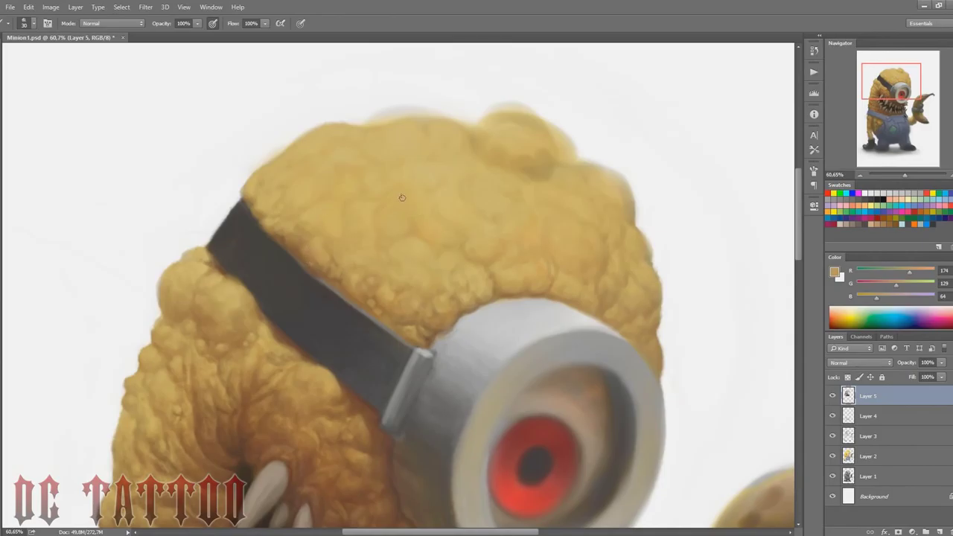
{"action": "left_click", "coordinate": [516, 269], "text": "alt"}
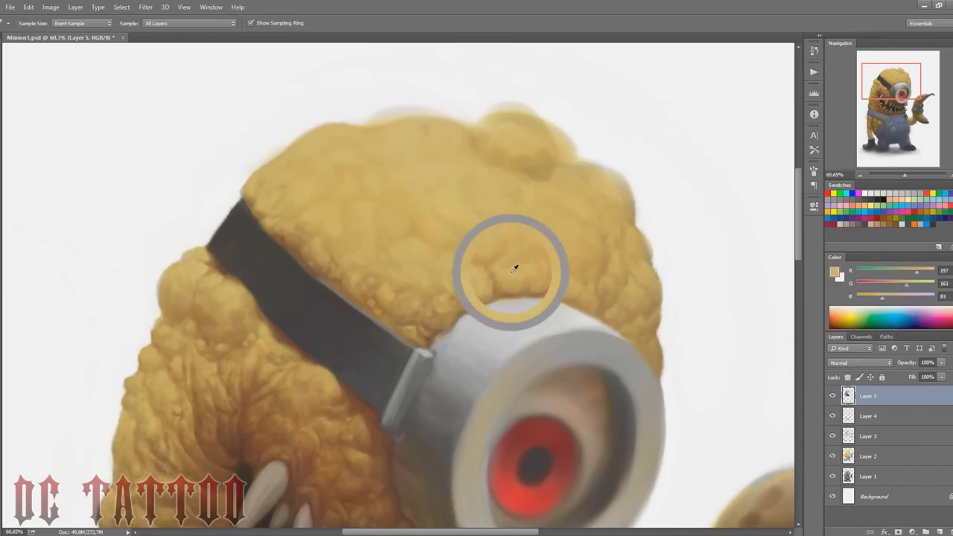
Step: Trim the outline along the top of the head with white
{"action": "left_click", "coordinate": [866, 193]}
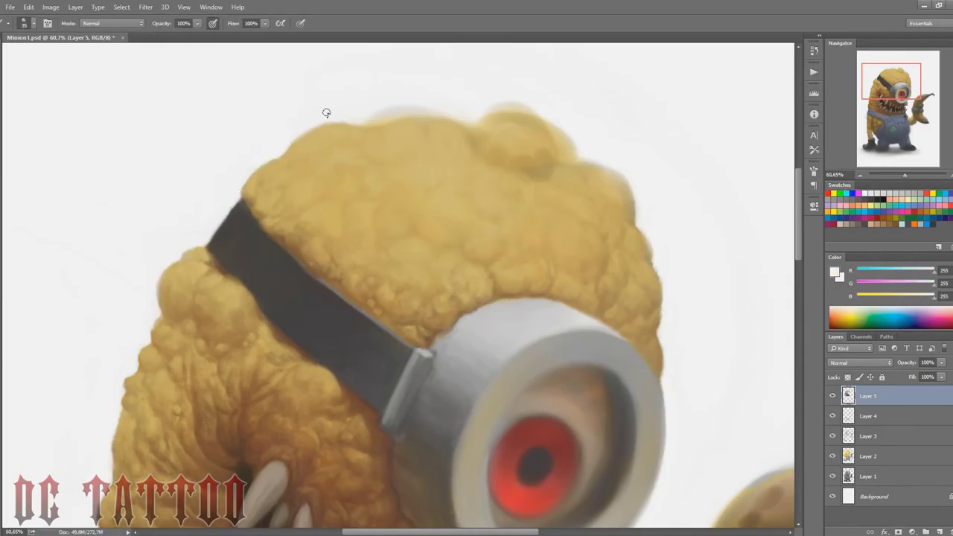
{"action": "key", "text": "bracketright"}
{"action": "mouse_move", "coordinate": [326, 113]}
{"action": "left_mouse_down"}
{"action": "mouse_move", "coordinate": [369, 122]}
{"action": "mouse_move", "coordinate": [434, 98]}
{"action": "mouse_move", "coordinate": [464, 120]}
{"action": "mouse_move", "coordinate": [522, 106]}
{"action": "mouse_move", "coordinate": [550, 116]}
{"action": "left_mouse_up"}
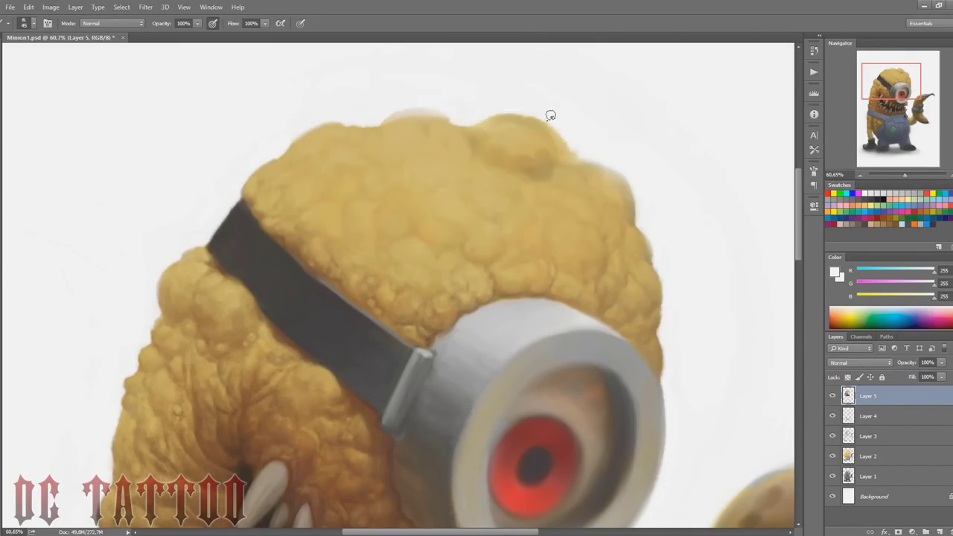
{"action": "key", "text": "bracketright"}
Step: Reshape the central bump on top of the head with a smaller brush and sampled light ochre
{"action": "left_click", "coordinate": [419, 132], "text": "alt"}
{"action": "key", "text": "bracketleft"}
{"action": "key", "text": "bracketleft"}
{"action": "left_click_drag", "start_coordinate": [407, 115], "coordinate": [435, 116]}
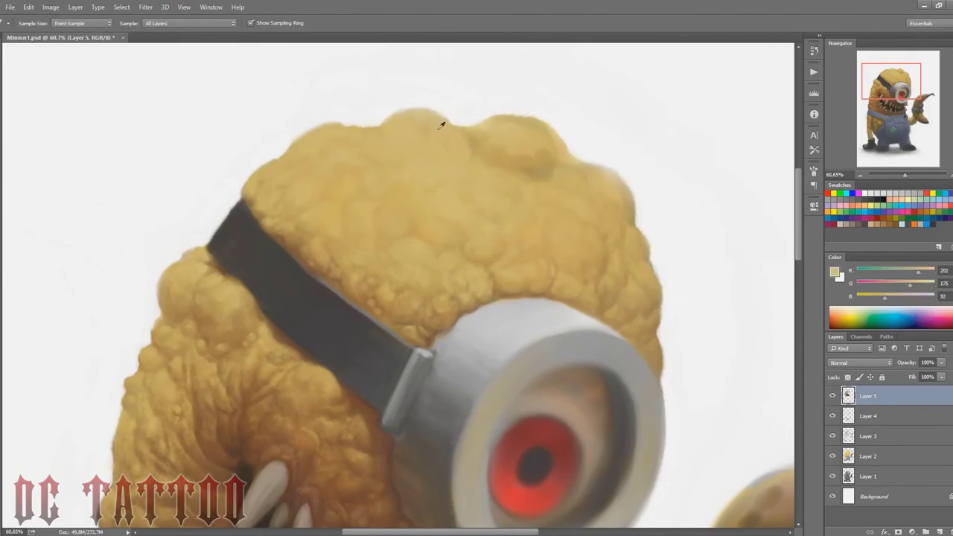
{"action": "left_click", "coordinate": [443, 126], "text": "alt"}
{"action": "key", "text": "bracketleft"}
{"action": "key", "text": "bracketleft"}
{"action": "key", "text": "bracketleft"}
{"action": "left_click", "coordinate": [455, 140], "text": "alt"}
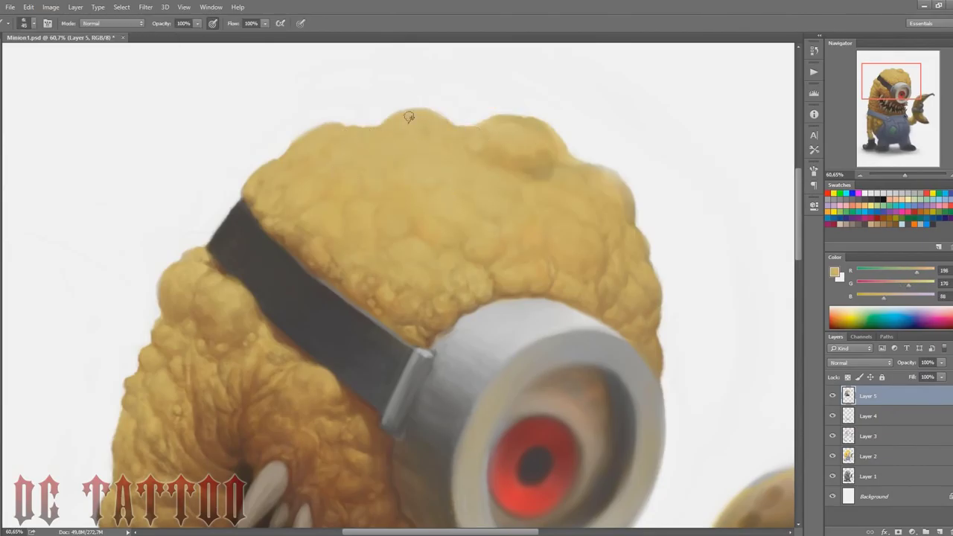
Step: Lighten the far bump on top of the head and blend away its dark patch with a large ochre brush
{"action": "left_click_drag", "start_coordinate": [498, 125], "coordinate": [532, 127]}
{"action": "left_click", "coordinate": [519, 159], "text": "alt"}
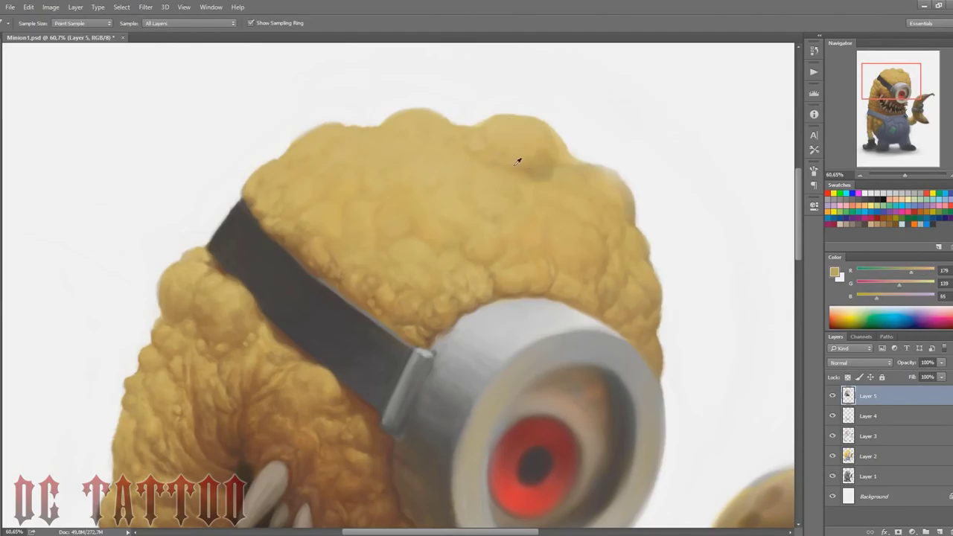
{"action": "key", "text": "bracketright"}
{"action": "key", "text": "bracketright"}
{"action": "key", "text": "bracketright"}
{"action": "key", "text": "bracketright"}
{"action": "key", "text": "bracketright"}
{"action": "key", "text": "bracketright"}
{"action": "mouse_move", "coordinate": [507, 161]}
{"action": "left_mouse_down"}
{"action": "mouse_move", "coordinate": [542, 140]}
{"action": "mouse_move", "coordinate": [557, 144]}
{"action": "mouse_move", "coordinate": [498, 142]}
{"action": "mouse_move", "coordinate": [519, 138]}
{"action": "mouse_move", "coordinate": [499, 127]}
{"action": "mouse_move", "coordinate": [548, 128]}
{"action": "mouse_move", "coordinate": [527, 158]}
{"action": "left_mouse_up"}
Step: Refine the far top bump's surface and rim with a smaller brush and sampled light ochres
{"action": "left_click", "coordinate": [513, 139], "text": "alt"}
{"action": "key", "text": "bracketleft"}
{"action": "key", "text": "bracketleft"}
{"action": "key", "text": "bracketleft"}
{"action": "left_click", "coordinate": [540, 123], "text": "alt"}
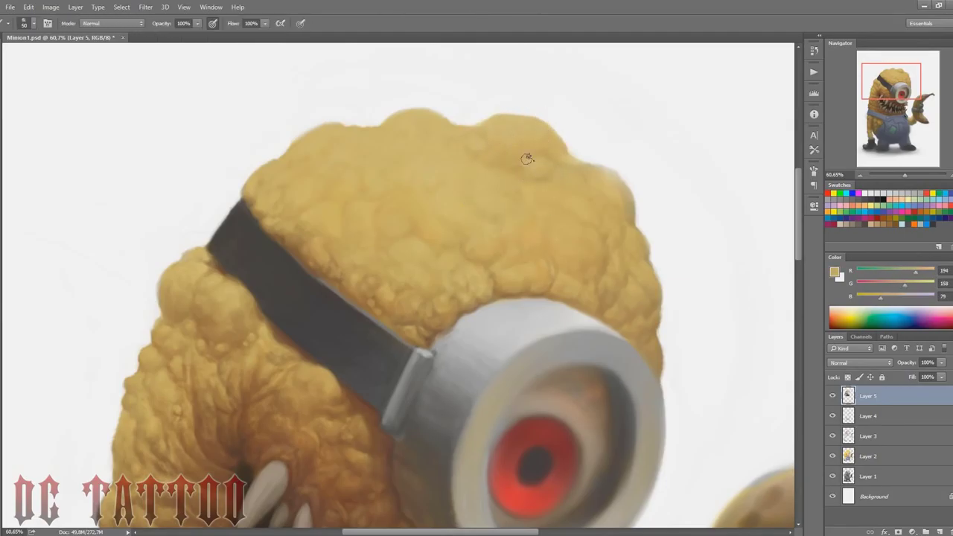
Step: Add pale ochre highlights to the bumps along the top of the head and its far shoulder
{"action": "left_click", "coordinate": [574, 158], "text": "alt"}
{"action": "key", "text": "bracketleft"}
{"action": "key", "text": "bracketleft"}
{"action": "mouse_move", "coordinate": [596, 178]}
{"action": "left_mouse_down"}
{"action": "mouse_move", "coordinate": [498, 122]}
{"action": "mouse_move", "coordinate": [547, 128]}
{"action": "mouse_move", "coordinate": [502, 125]}
{"action": "left_mouse_up"}
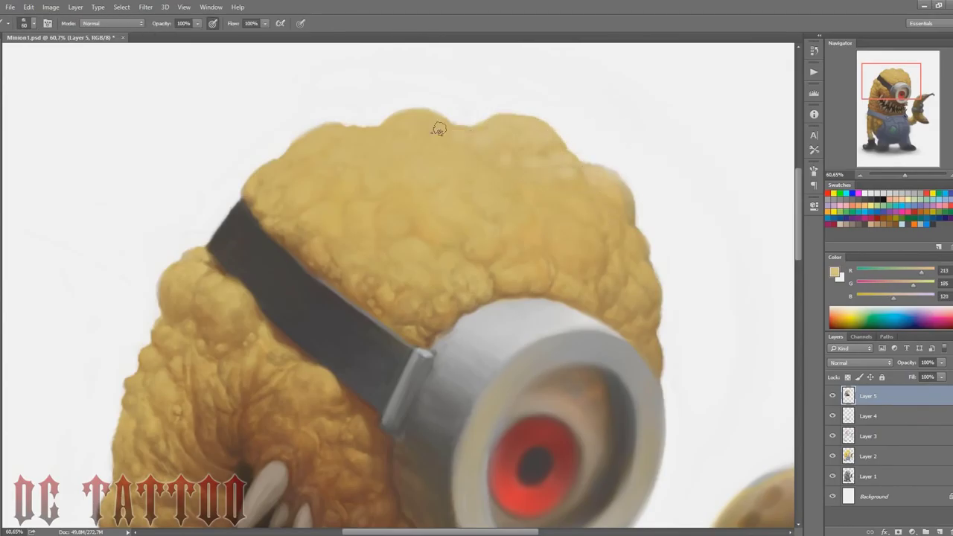
{"action": "left_click_drag", "start_coordinate": [438, 128], "coordinate": [435, 154]}
{"action": "key", "text": "bracketleft"}
{"action": "key", "text": "bracketright"}
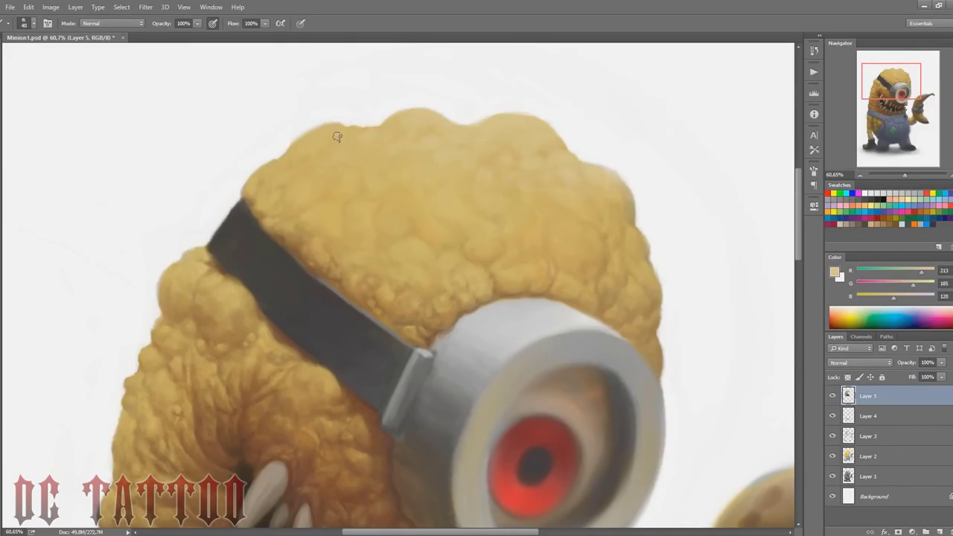
Step: Lighten the upper forehead below the far top bump with a larger pale-ochre brush
{"action": "key", "text": "bracketright"}
{"action": "key", "text": "bracketright"}
{"action": "key", "text": "bracketright"}
{"action": "key", "text": "bracketright"}
{"action": "key", "text": "bracketright"}
{"action": "left_click_drag", "start_coordinate": [541, 151], "coordinate": [514, 160]}
Step: Highlight the small bumps on the upper near side of the forehead with a smaller pale-ochre brush
{"action": "key", "text": "bracketleft"}
{"action": "key", "text": "bracketleft"}
{"action": "key", "text": "bracketleft"}
{"action": "key", "text": "bracketleft"}
{"action": "key", "text": "bracketleft"}
{"action": "left_click_drag", "start_coordinate": [390, 169], "coordinate": [394, 174]}
Step: Brighten the upper far side of the forehead with a 175 px pale-ochre brush
{"action": "key", "text": "bracketright"}
{"action": "key", "text": "bracketright"}
{"action": "key", "text": "bracketright"}
{"action": "key", "text": "bracketright"}
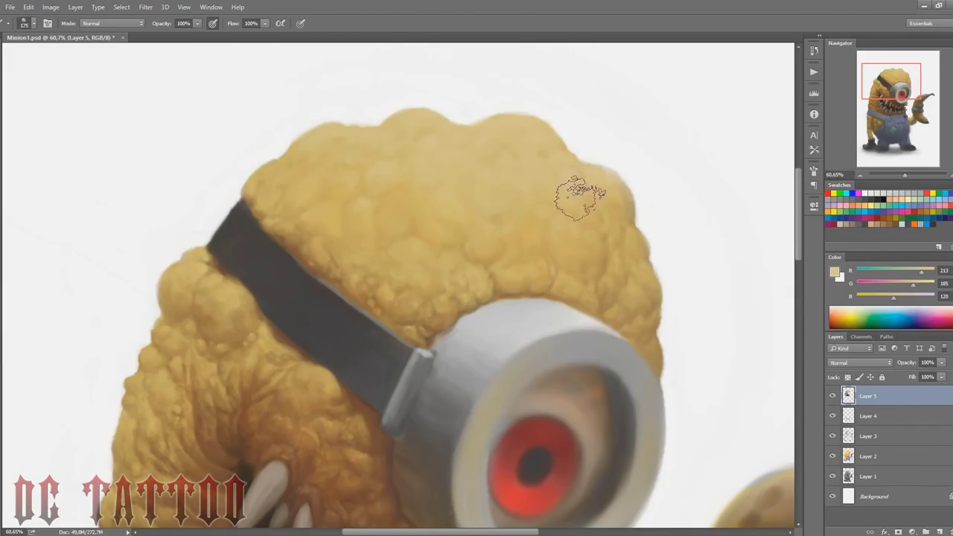
Step: Trim the head's far upper outline with white and refine the bumps above the strap's end with sampled ochre
{"action": "left_click", "coordinate": [869, 194]}
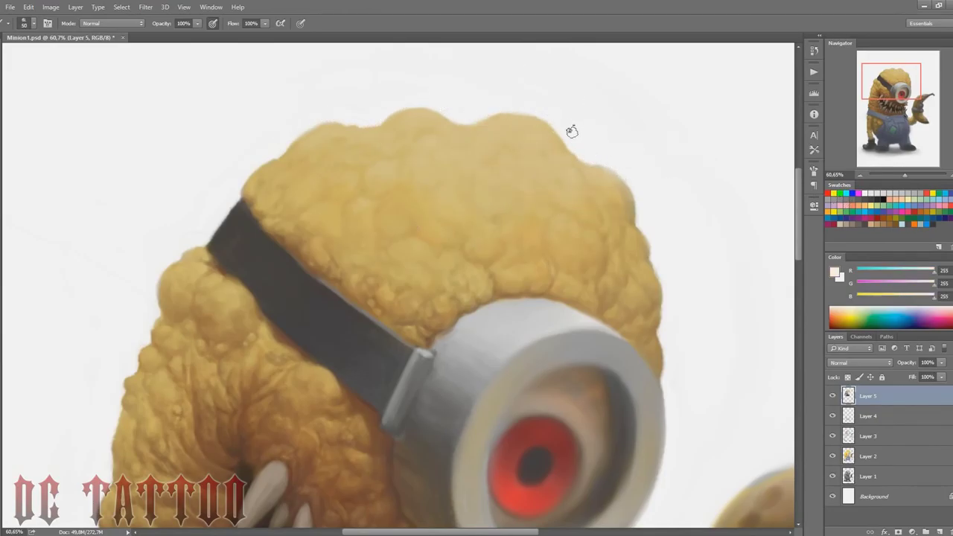
{"action": "left_click", "coordinate": [274, 162], "text": "alt"}
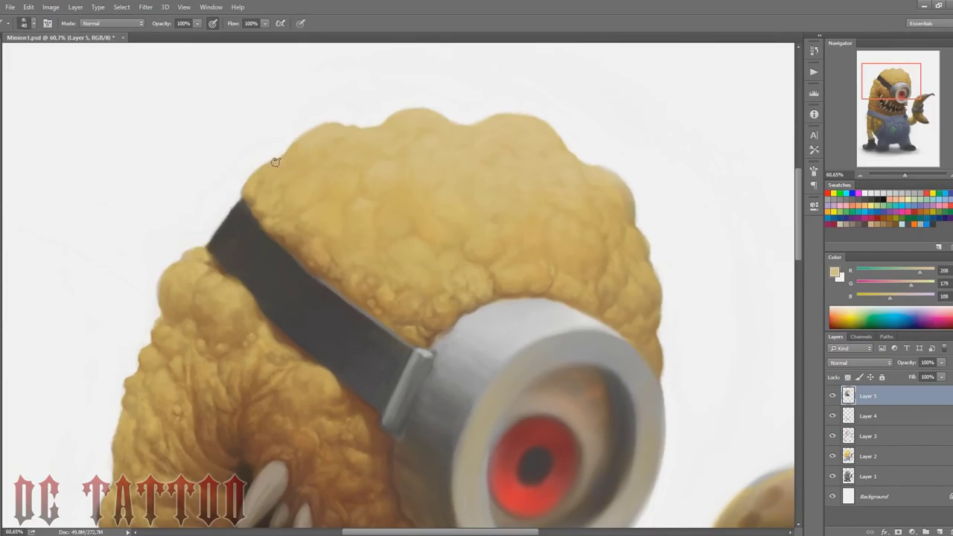
{"action": "left_click", "coordinate": [302, 201], "text": "alt"}
{"action": "key", "text": "bracketleft"}
{"action": "key", "text": "bracketleft"}
{"action": "key", "text": "bracketleft"}
Step: Add small bumps and creases along the head's top outline with a fine brush and sampled ochres
{"action": "left_click", "coordinate": [523, 158], "text": "alt"}
{"action": "key", "text": "bracketleft"}
{"action": "key", "text": "bracketleft"}
{"action": "left_click", "coordinate": [387, 120], "text": "alt"}
{"action": "left_click", "coordinate": [559, 155], "text": "alt"}
Step: Refine the bumps in the middle and upper forehead with sampled light ochres
{"action": "left_click", "coordinate": [392, 211], "text": "alt"}
{"action": "left_click", "coordinate": [424, 228], "text": "alt"}
{"action": "left_click", "coordinate": [417, 139], "text": "alt"}
{"action": "key", "text": "bracketright"}
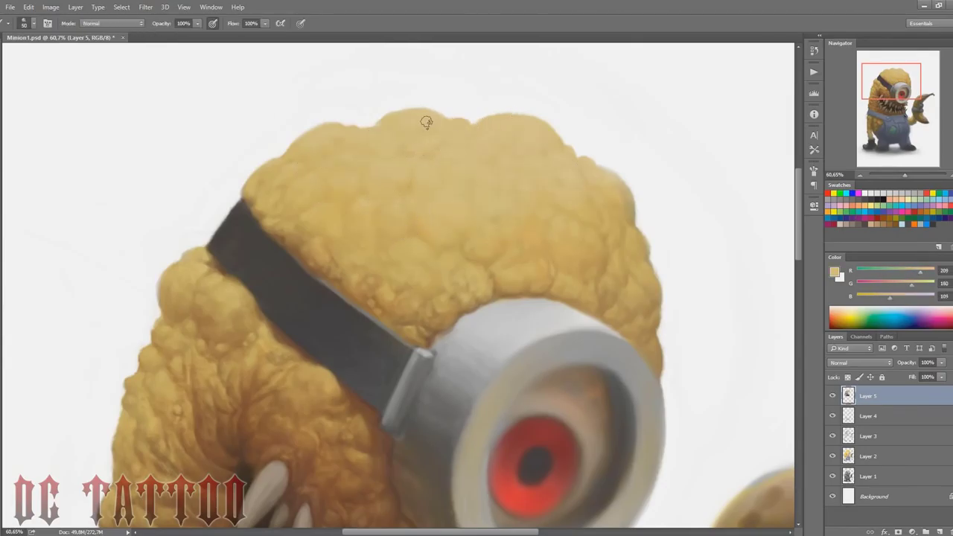
Step: Blend the forehead bumps with a larger brush, using ochre and brown sampled from the surrounding skin
{"action": "left_click", "coordinate": [547, 232], "text": "alt"}
{"action": "key", "text": "bracketright"}
{"action": "key", "text": "bracketright"}
{"action": "key", "text": "bracketright"}
{"action": "key", "text": "alt"}
{"action": "left_click", "coordinate": [335, 277], "text": "alt"}
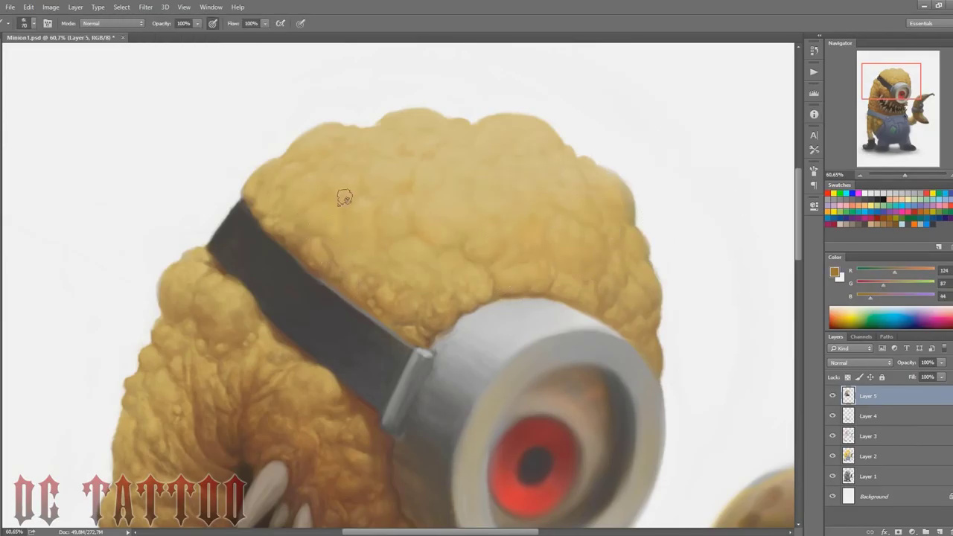
Step: Soften the forehead bumps beside the strap's upper end with sampled ochres and a larger brush
{"action": "left_click", "coordinate": [314, 223], "text": "alt"}
{"action": "left_click", "coordinate": [309, 228], "text": "alt"}
{"action": "left_click", "coordinate": [289, 224], "text": "alt"}
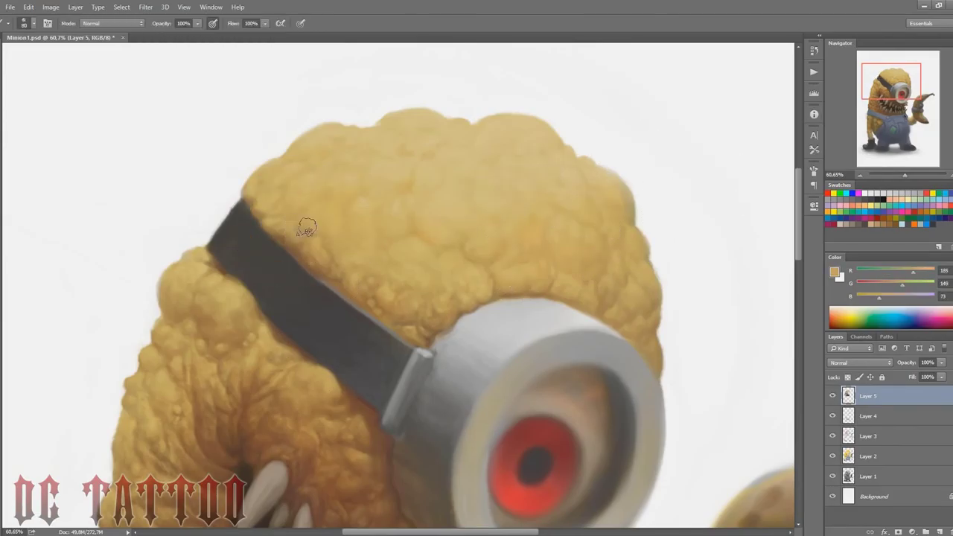
{"action": "key", "text": "bracketright"}
Step: Smooth the goggle's upper casing and define the top edge of its front ring with sampled greys
{"action": "left_click", "coordinate": [459, 329], "text": "alt"}
{"action": "left_click", "coordinate": [557, 321], "text": "alt"}
{"action": "key", "text": "bracketright"}
{"action": "key", "text": "bracketright"}
{"action": "key", "text": "bracketright"}
{"action": "left_click_drag", "start_coordinate": [488, 324], "coordinate": [491, 325]}
{"action": "left_click", "coordinate": [568, 337], "text": "alt"}
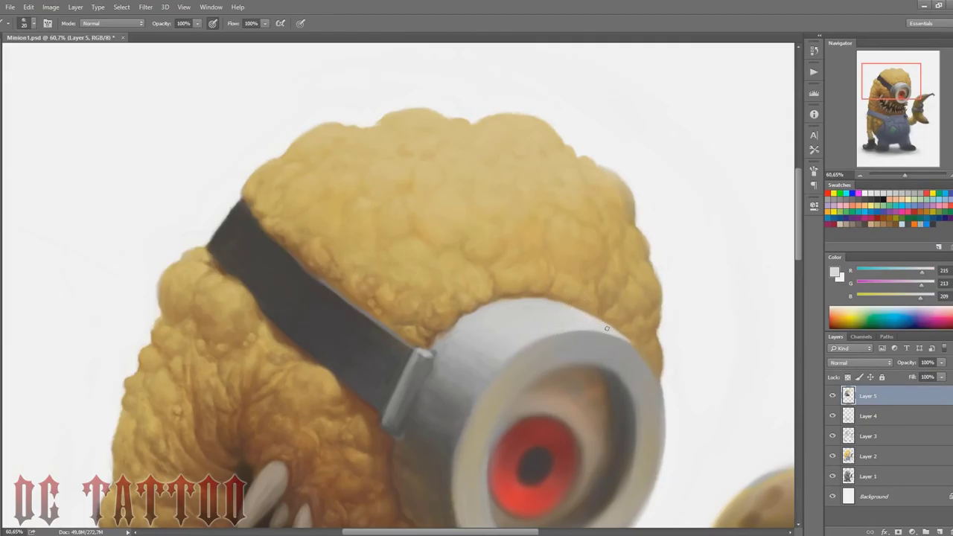
{"action": "left_click", "coordinate": [628, 348], "text": "alt"}
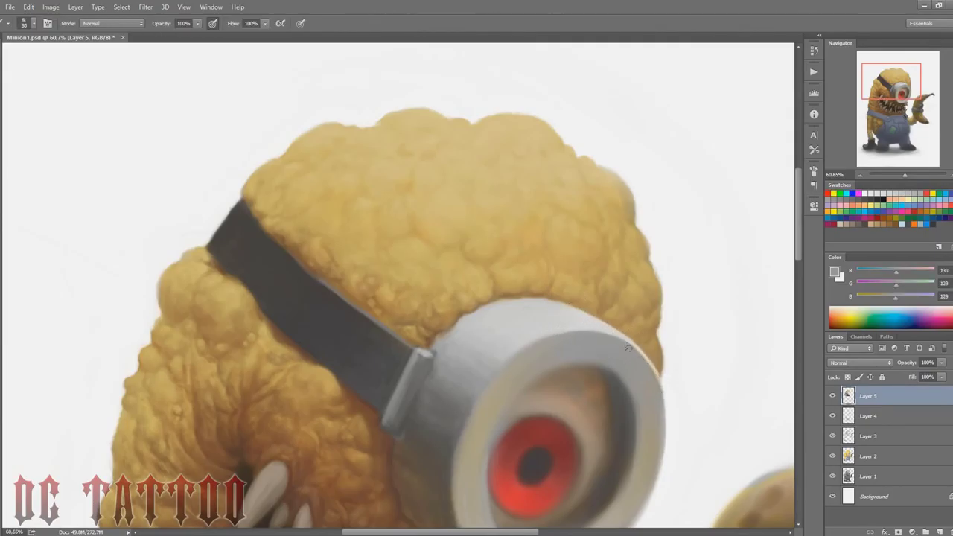
Step: Even out the goggle's front ring with sampled mid grey, covering the yellowish tint on its near side
{"action": "left_click_drag", "start_coordinate": [712, 280], "coordinate": [671, 175]}
{"action": "key", "text": "bracketleft"}
{"action": "key", "text": "bracketleft"}
{"action": "key", "text": "bracketleft"}
{"action": "key", "text": "bracketleft"}
{"action": "key", "text": "bracketleft"}
{"action": "key", "text": "bracketleft"}
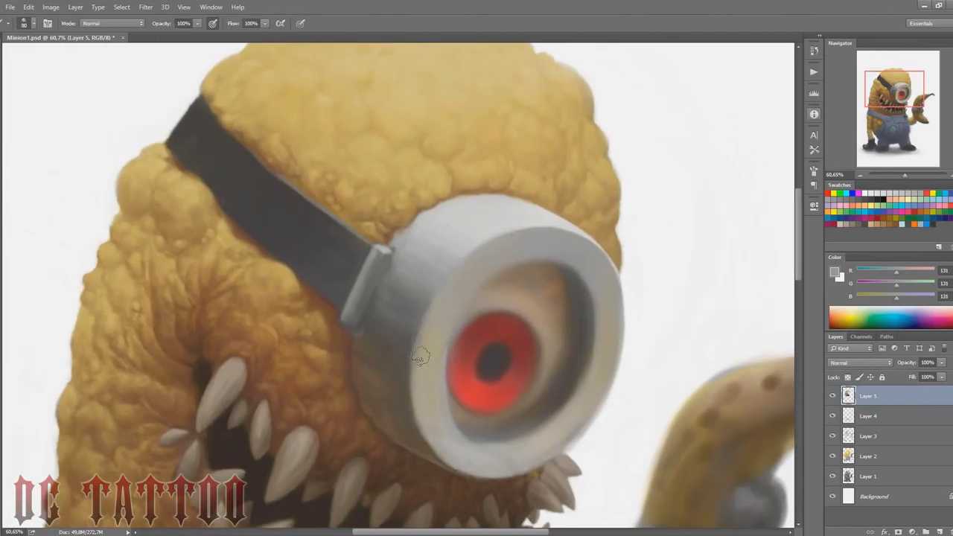
{"action": "key", "text": "bracketright"}
{"action": "key", "text": "bracketright"}
{"action": "key", "text": "bracketright"}
{"action": "key", "text": "bracketright"}
{"action": "left_click", "coordinate": [570, 266], "text": "alt"}
Step: Smooth the lower part of the goggle's front ring and clean its outline with sampled grey
{"action": "mouse_move", "coordinate": [501, 446]}
{"action": "left_mouse_down"}
{"action": "mouse_move", "coordinate": [537, 432]}
{"action": "mouse_move", "coordinate": [544, 415]}
{"action": "mouse_move", "coordinate": [501, 445]}
{"action": "mouse_move", "coordinate": [597, 407]}
{"action": "mouse_move", "coordinate": [604, 375]}
{"action": "mouse_move", "coordinate": [463, 474]}
{"action": "mouse_move", "coordinate": [570, 435]}
{"action": "mouse_move", "coordinate": [580, 397]}
{"action": "mouse_move", "coordinate": [501, 462]}
{"action": "mouse_move", "coordinate": [536, 472]}
{"action": "left_mouse_up"}
{"action": "left_click", "coordinate": [580, 402], "text": "alt"}
{"action": "key", "text": "bracketright"}
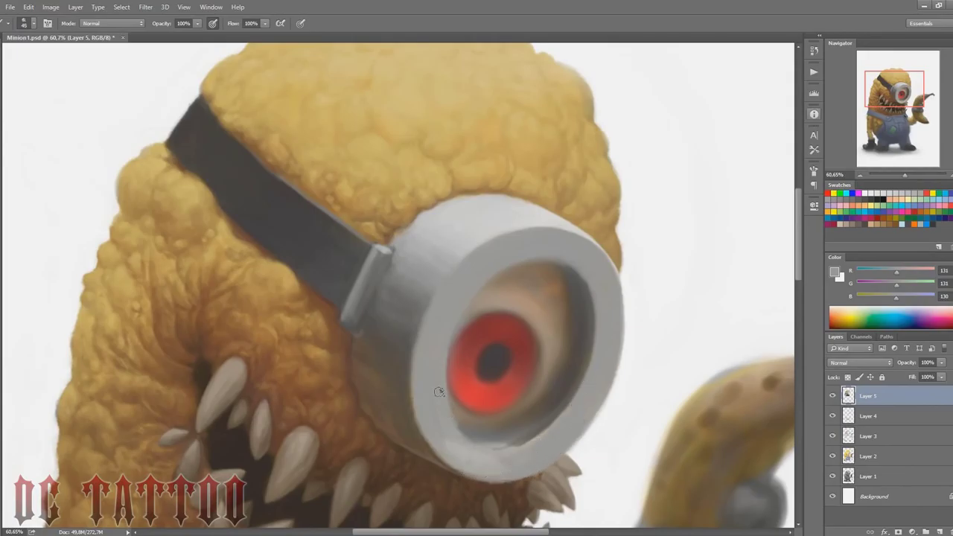
{"action": "key", "text": "bracketright"}
{"action": "key", "text": "bracketright"}
{"action": "key", "text": "bracketright"}
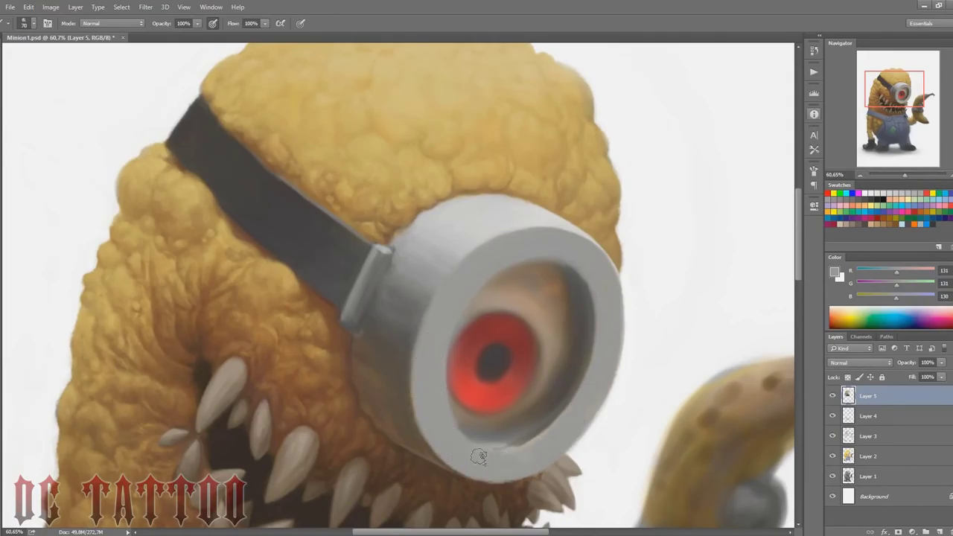
{"action": "key", "text": "bracketleft"}
Step: Darken the goggle's far inner wall with sampled dark grey and sharpen its edge against the front ring
{"action": "left_click", "coordinate": [581, 354], "text": "alt"}
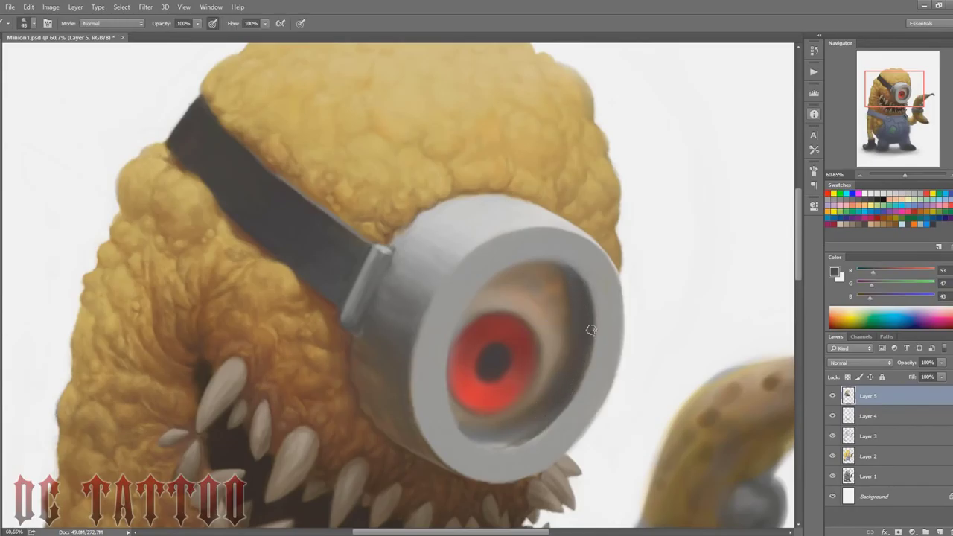
{"action": "left_click_drag", "start_coordinate": [590, 330], "coordinate": [585, 395]}
{"action": "key", "text": "bracketleft"}
{"action": "left_click", "coordinate": [580, 275], "text": "alt"}
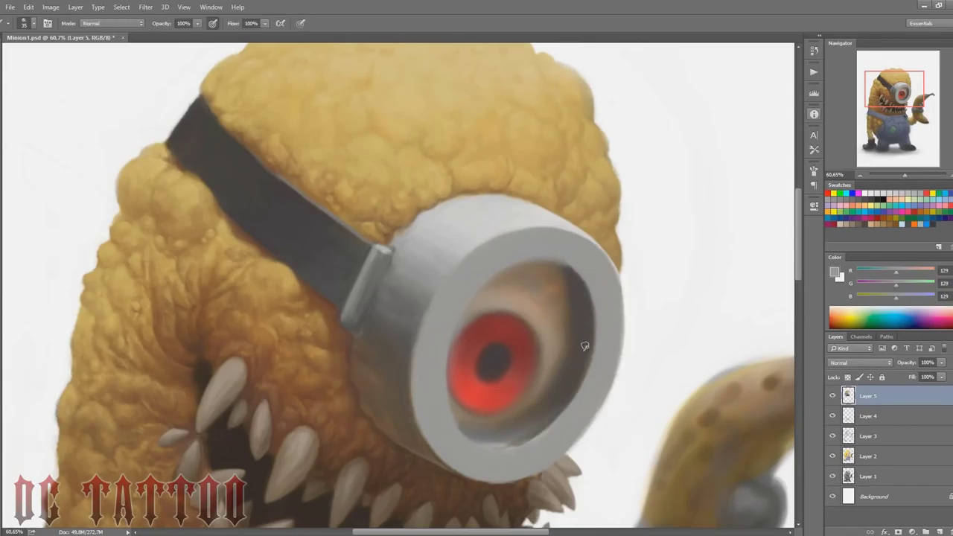
{"action": "left_click", "coordinate": [585, 313], "text": "alt"}
{"action": "key", "text": "bracketleft"}
{"action": "key", "text": "bracketleft"}
{"action": "key", "text": "bracketleft"}
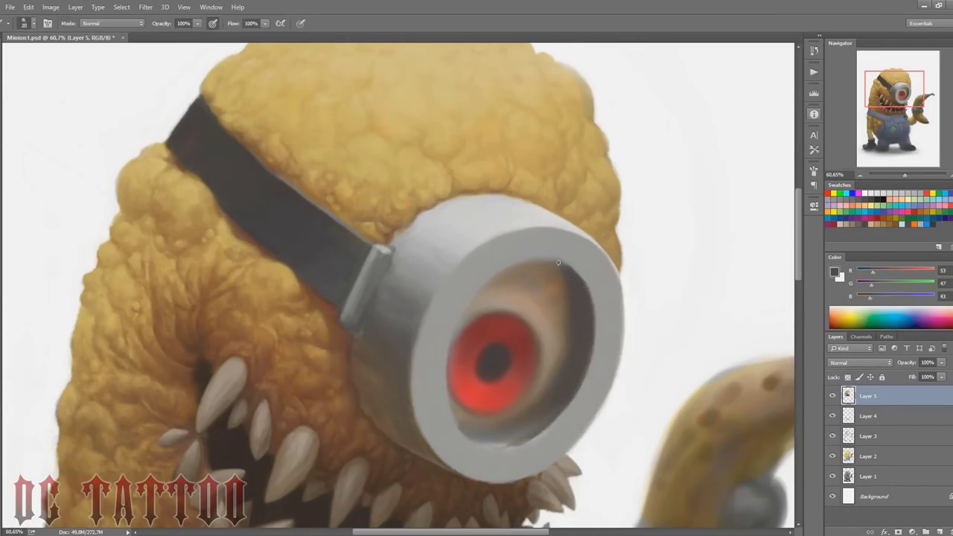
Step: Shade the goggle's lower inner wall beneath the eye with sampled greys and varying brush sizes
{"action": "left_click", "coordinate": [511, 434], "text": "alt"}
{"action": "key", "text": "bracketright"}
{"action": "mouse_move", "coordinate": [486, 443]}
{"action": "left_mouse_down"}
{"action": "mouse_move", "coordinate": [518, 444]}
{"action": "mouse_move", "coordinate": [553, 415]}
{"action": "mouse_move", "coordinate": [542, 422]}
{"action": "mouse_move", "coordinate": [550, 422]}
{"action": "left_mouse_up"}
{"action": "left_click", "coordinate": [543, 420], "text": "alt"}
{"action": "key", "text": "bracketright"}
{"action": "key", "text": "bracketright"}
{"action": "key", "text": "bracketright"}
{"action": "key", "text": "bracketright"}
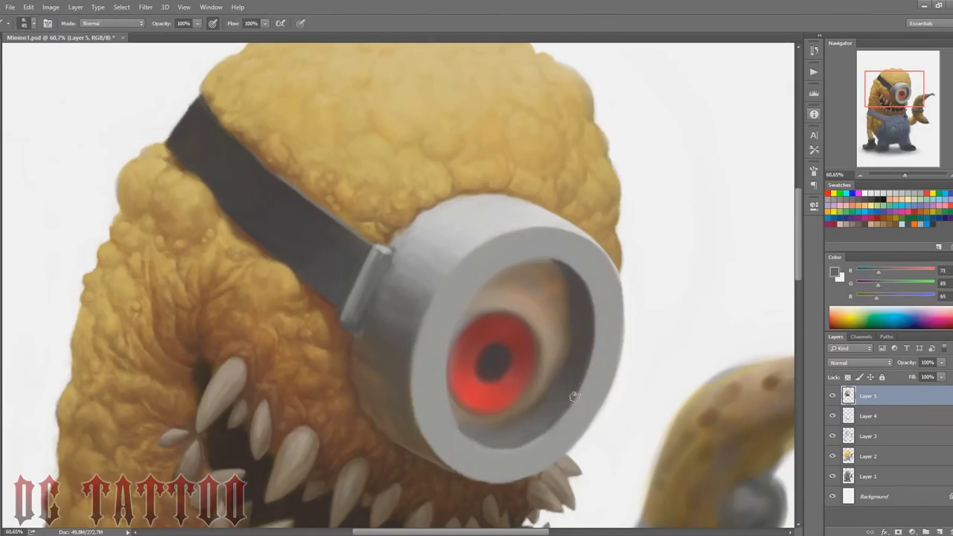
{"action": "left_click", "coordinate": [588, 359], "text": "alt"}
Step: Flip the canvas horizontally and deepen the shadow on the goggle's inner side wall with sampled dark grey
{"action": "key", "text": "ctrl+shift+h"}
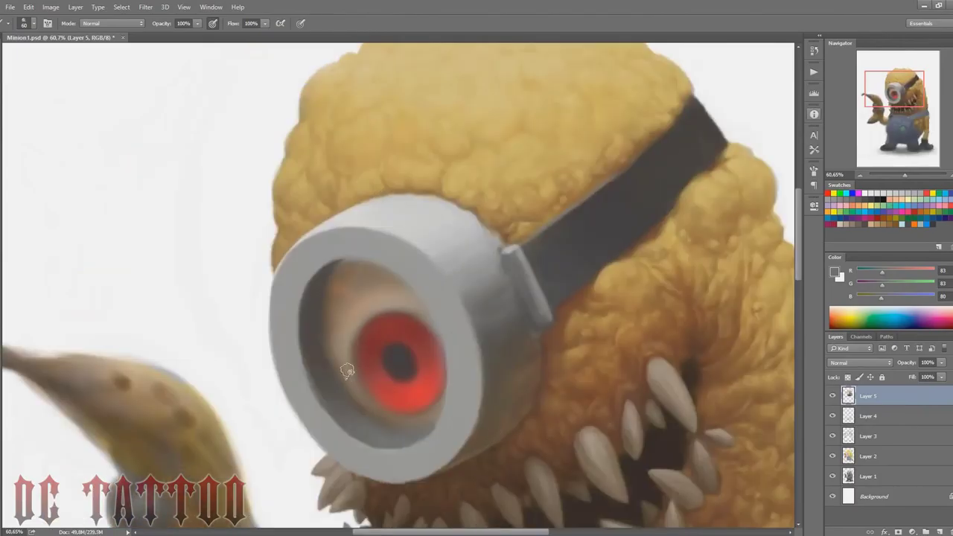
{"action": "key", "text": "bracketleft"}
{"action": "key", "text": "bracketleft"}
{"action": "left_click", "coordinate": [310, 335], "text": "alt"}
{"action": "left_click_drag", "start_coordinate": [305, 340], "coordinate": [335, 403]}
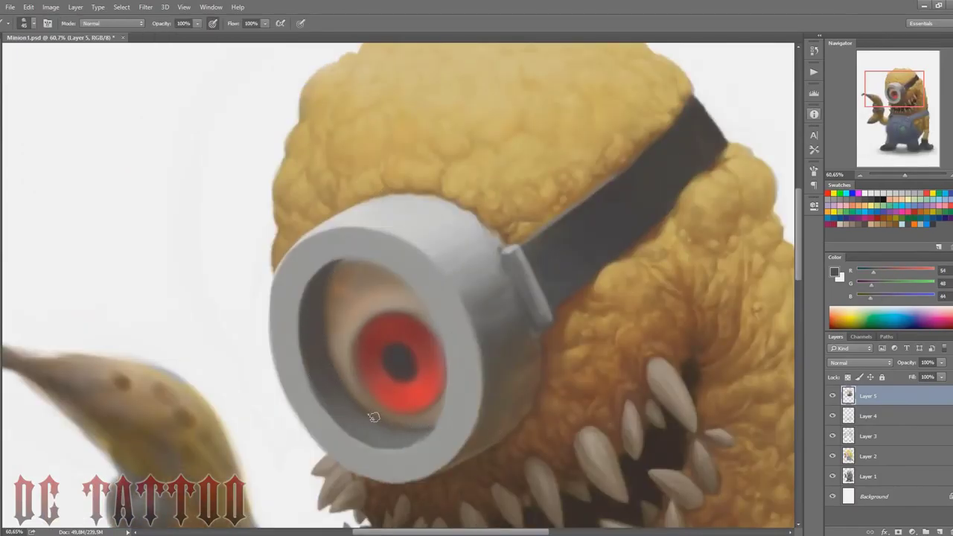
Step: Blend the goggle's inner wall below and beside the eyeball with sampled mid and dark greys
{"action": "key", "text": "bracketright"}
{"action": "key", "text": "bracketright"}
{"action": "key", "text": "bracketright"}
{"action": "left_click", "coordinate": [350, 409], "text": "alt"}
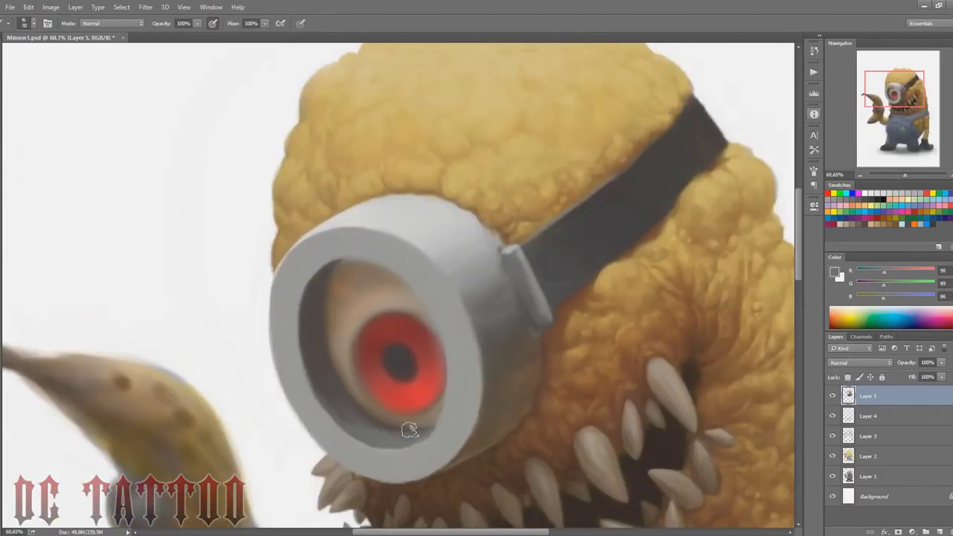
{"action": "key", "text": "bracketleft"}
{"action": "left_click", "coordinate": [320, 334], "text": "alt"}
{"action": "key", "text": "bracketleft"}
{"action": "key", "text": "bracketleft"}
{"action": "left_click", "coordinate": [333, 264], "text": "alt"}
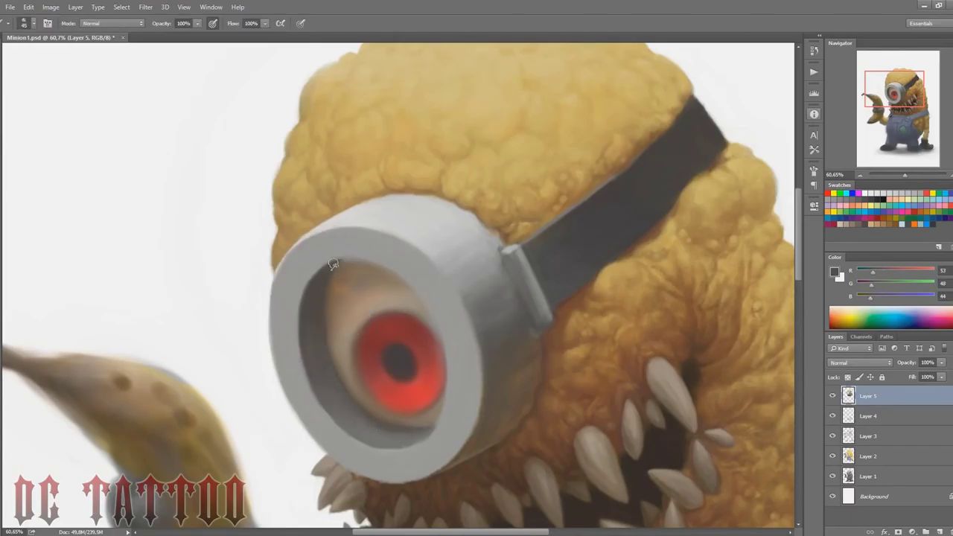
Step: Cover the orange patch on the upper eyeball with sampled brownish flesh tones and a larger brush
{"action": "key", "text": "bracketright"}
{"action": "key", "text": "bracketright"}
{"action": "key", "text": "bracketright"}
{"action": "key", "text": "bracketright"}
{"action": "left_click", "coordinate": [362, 271], "text": "alt"}
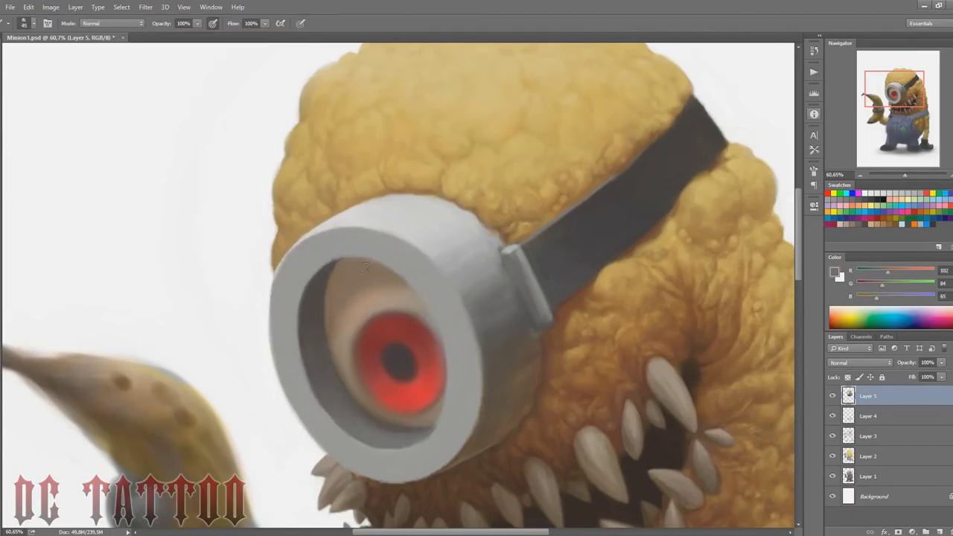
{"action": "key", "text": "bracketright"}
{"action": "key", "text": "bracketright"}
{"action": "key", "text": "bracketright"}
{"action": "left_click", "coordinate": [349, 305], "text": "alt"}
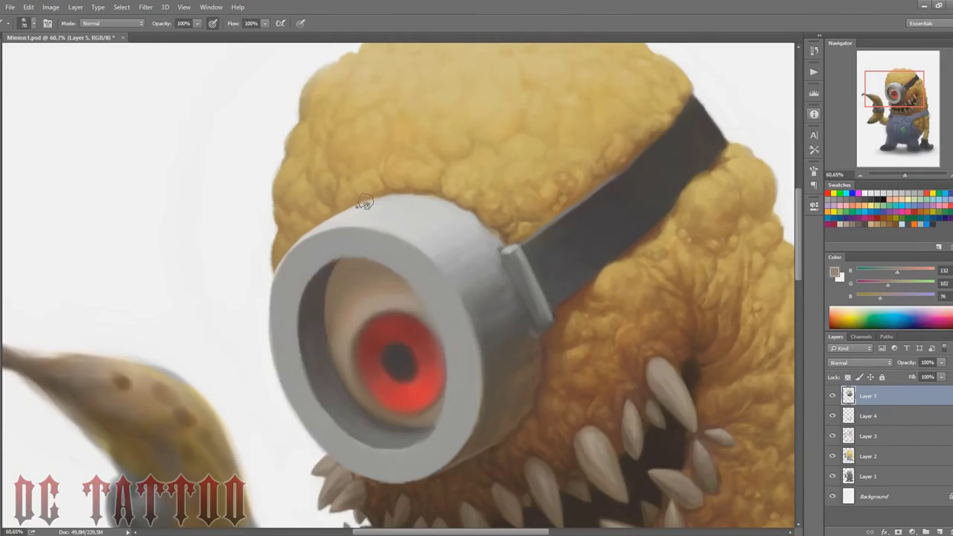
Step: Shade the eyeball's edges where it meets the goggle with sampled browns and muted pinks
{"action": "left_click", "coordinate": [370, 408], "text": "alt"}
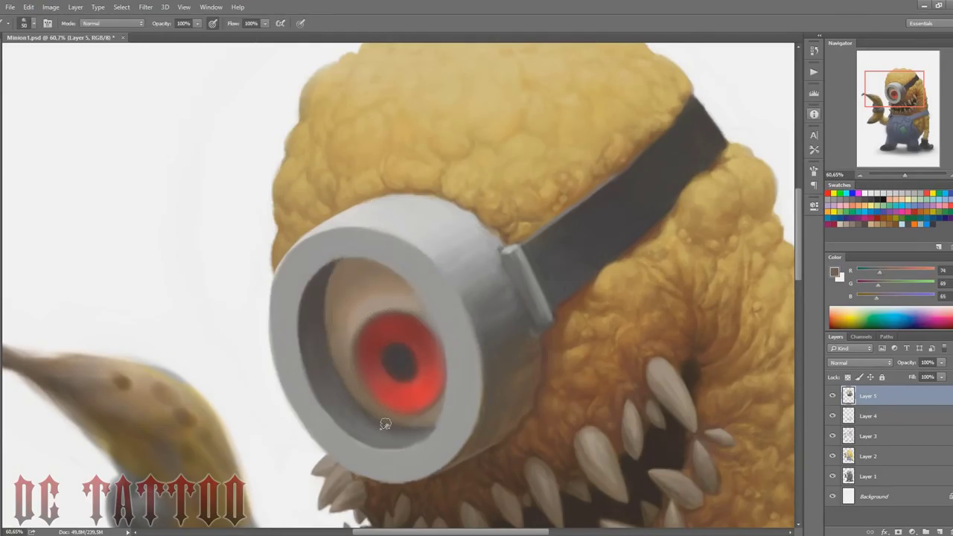
{"action": "left_click", "coordinate": [337, 276], "text": "alt"}
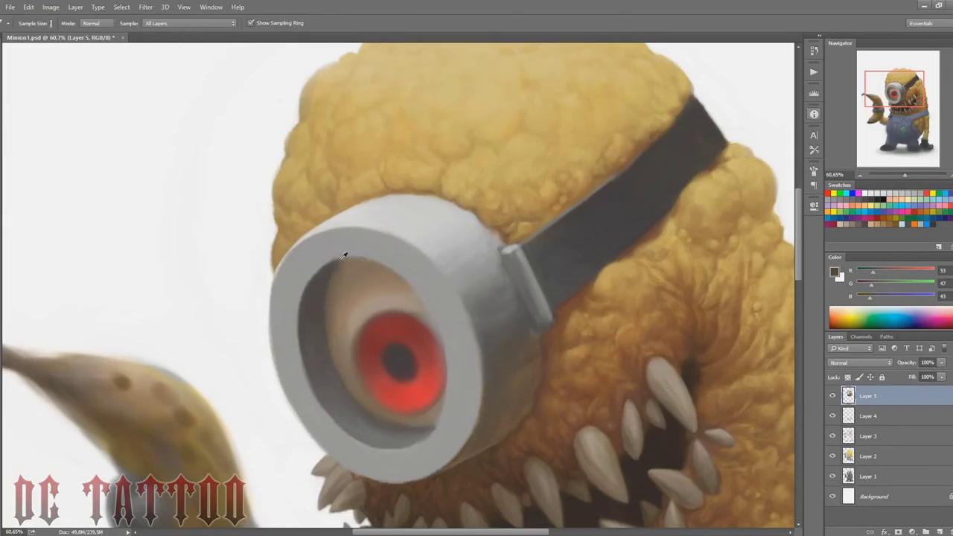
{"action": "left_click", "coordinate": [394, 329], "text": "alt"}
{"action": "key", "text": "bracketleft"}
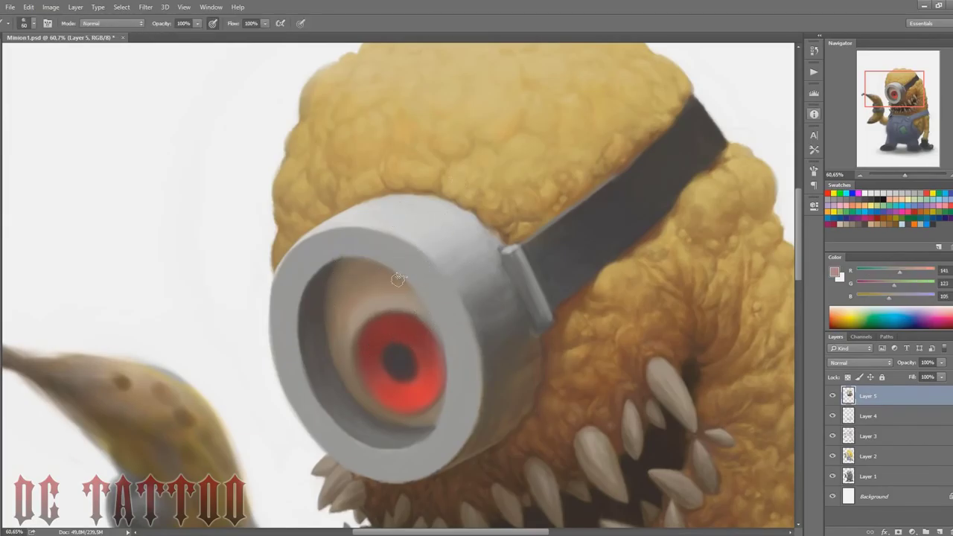
{"action": "left_click", "coordinate": [431, 417], "text": "alt"}
{"action": "key", "text": "bracketleft"}
{"action": "key", "text": "bracketleft"}
{"action": "left_click", "coordinate": [440, 432], "text": "alt"}
Step: Define the red iris's upper edge and repaint the pupil larger in a sampled near-black
{"action": "left_click", "coordinate": [390, 331], "text": "alt"}
{"action": "mouse_move", "coordinate": [369, 331]}
{"action": "left_mouse_down"}
{"action": "mouse_move", "coordinate": [405, 317]}
{"action": "mouse_move", "coordinate": [382, 313]}
{"action": "left_mouse_up"}
{"action": "left_click", "coordinate": [387, 347], "text": "alt"}
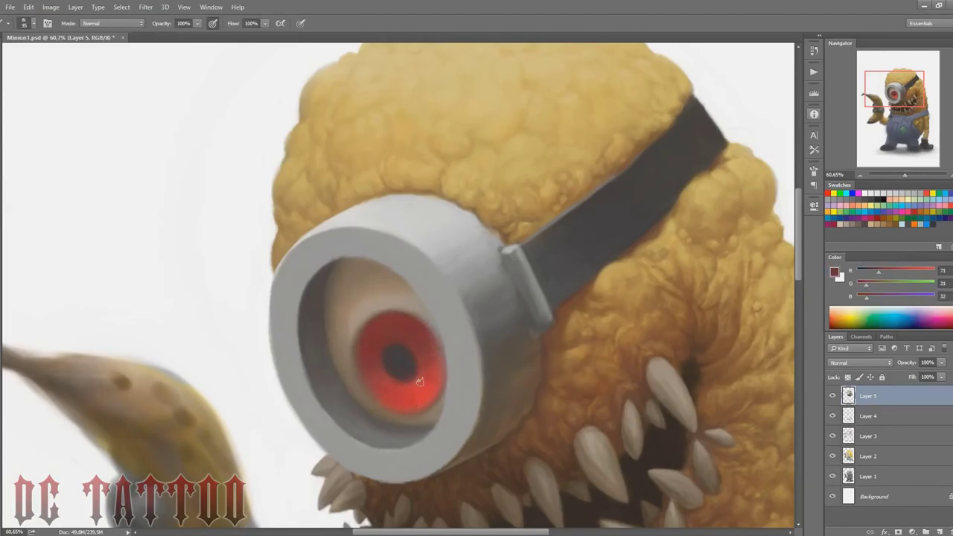
{"action": "left_click", "coordinate": [402, 363], "text": "alt"}
{"action": "key", "text": "bracketright"}
{"action": "key", "text": "bracketright"}
{"action": "key", "text": "bracketright"}
{"action": "key", "text": "bracketright"}
{"action": "mouse_move", "coordinate": [387, 355]}
{"action": "left_mouse_down"}
{"action": "mouse_move", "coordinate": [409, 369]}
{"action": "mouse_move", "coordinate": [395, 348]}
{"action": "mouse_move", "coordinate": [395, 364]}
{"action": "mouse_move", "coordinate": [407, 367]}
{"action": "mouse_move", "coordinate": [413, 353]}
{"action": "mouse_move", "coordinate": [397, 379]}
{"action": "left_mouse_up"}
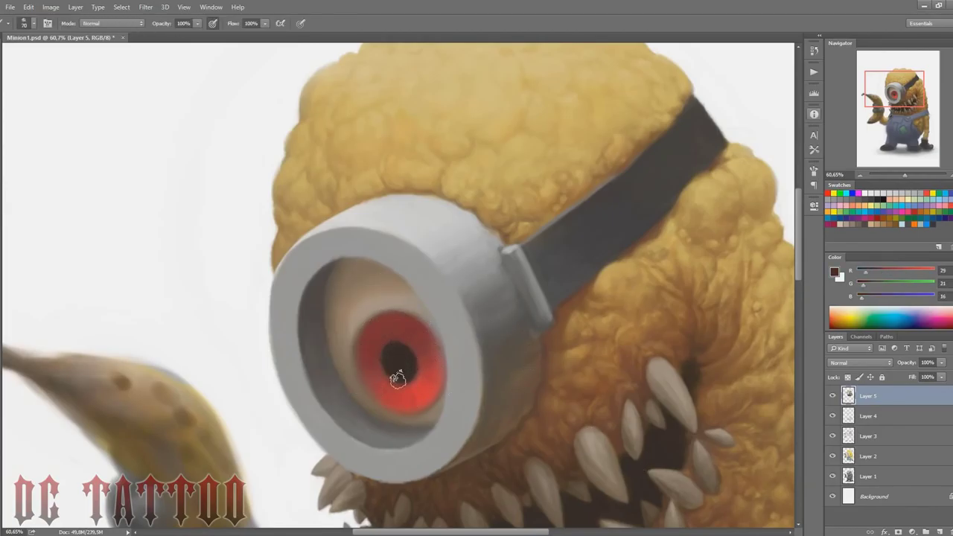
Step: Outline the iris's upper rim with a dark tone and blend it into the eyeball
{"action": "key", "text": "bracketleft"}
{"action": "key", "text": "bracketleft"}
{"action": "key", "text": "bracketleft"}
{"action": "key", "text": "bracketleft"}
{"action": "key", "text": "bracketright"}
{"action": "mouse_move", "coordinate": [370, 321]}
{"action": "left_mouse_down"}
{"action": "mouse_move", "coordinate": [408, 317]}
{"action": "mouse_move", "coordinate": [441, 353]}
{"action": "left_mouse_up"}
{"action": "left_click", "coordinate": [364, 328], "text": "alt"}
{"action": "left_click", "coordinate": [377, 316], "text": "alt"}
{"action": "key", "text": "bracketleft"}
Step: Refine the iris's lower edge with sampled dark and saturated reds
{"action": "left_click", "coordinate": [381, 400], "text": "alt"}
{"action": "key", "text": "bracketright"}
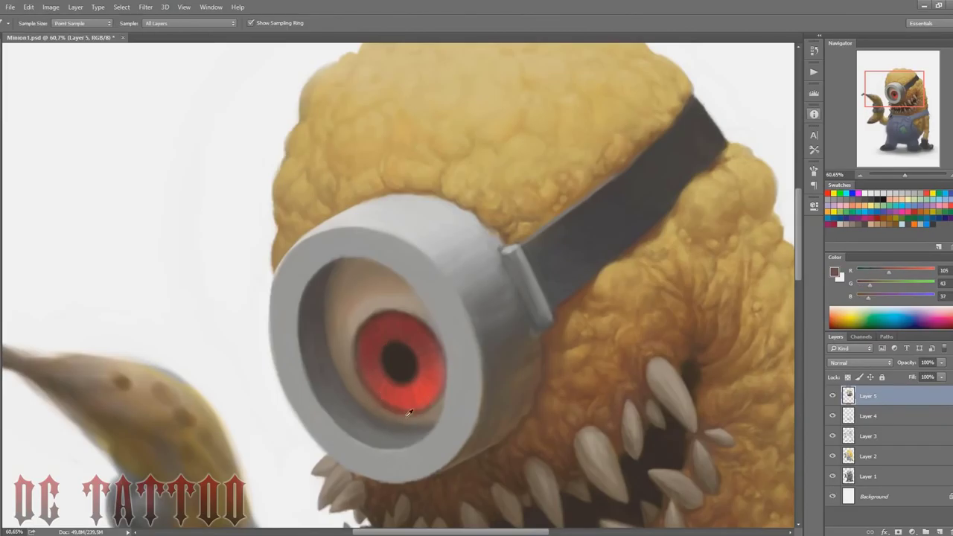
{"action": "left_click", "coordinate": [404, 410], "text": "alt"}
{"action": "left_click_drag", "start_coordinate": [417, 409], "coordinate": [388, 400]}
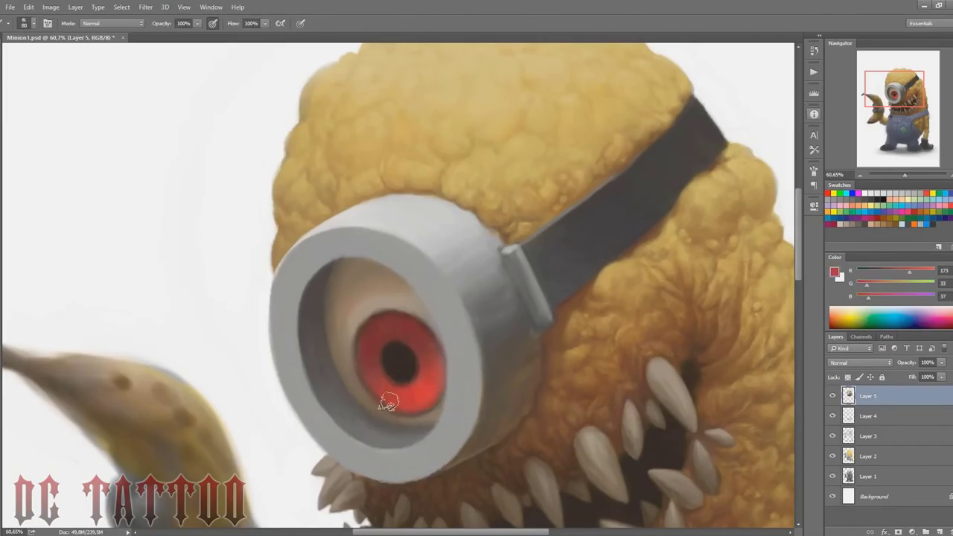
Step: Paint dark brown radial streaks around the red iris with a fine brush
{"action": "left_click", "coordinate": [399, 363], "text": "alt"}
{"action": "left_click_drag", "start_coordinate": [389, 334], "coordinate": [388, 319]}
{"action": "left_click_drag", "start_coordinate": [872, 275], "coordinate": [875, 276]}
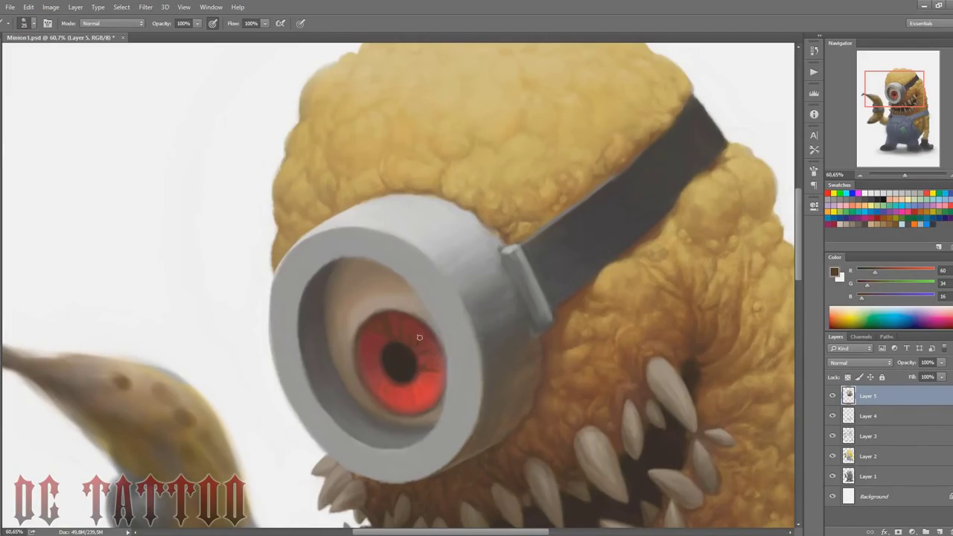
{"action": "left_click_drag", "start_coordinate": [434, 339], "coordinate": [443, 376]}
{"action": "left_click_drag", "start_coordinate": [362, 332], "coordinate": [361, 362]}
{"action": "left_click_drag", "start_coordinate": [429, 402], "coordinate": [423, 389]}
{"action": "left_click_drag", "start_coordinate": [435, 384], "coordinate": [429, 377]}
Step: Add more fine dark streaks around the pupil and along the iris's outer edge with sampled dark reds
{"action": "left_click", "coordinate": [386, 374], "text": "alt"}
{"action": "left_click", "coordinate": [391, 336], "text": "alt"}
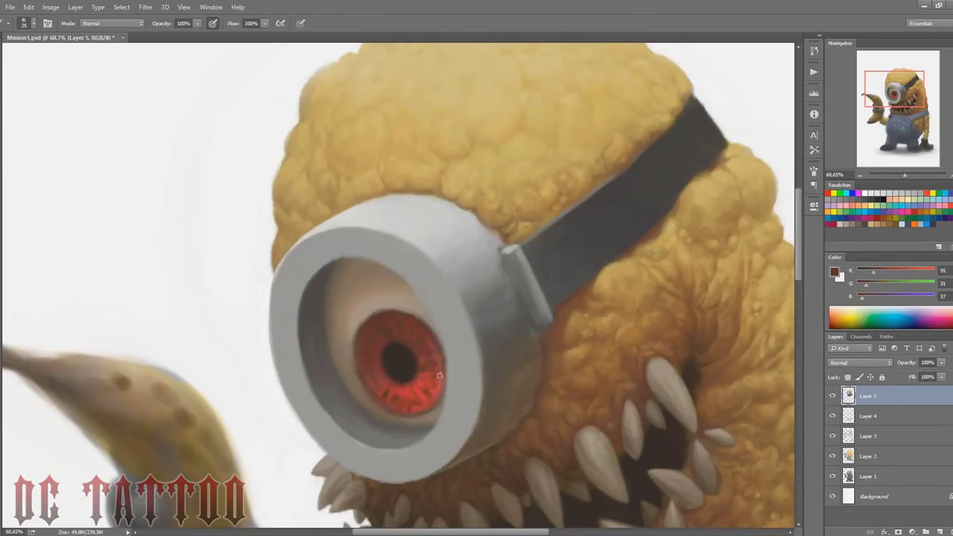
{"action": "left_click", "coordinate": [387, 352], "text": "alt"}
{"action": "left_click_drag", "start_coordinate": [444, 372], "coordinate": [441, 392]}
{"action": "key", "text": "bracketleft"}
{"action": "key", "text": "bracketleft"}
{"action": "key", "text": "bracketleft"}
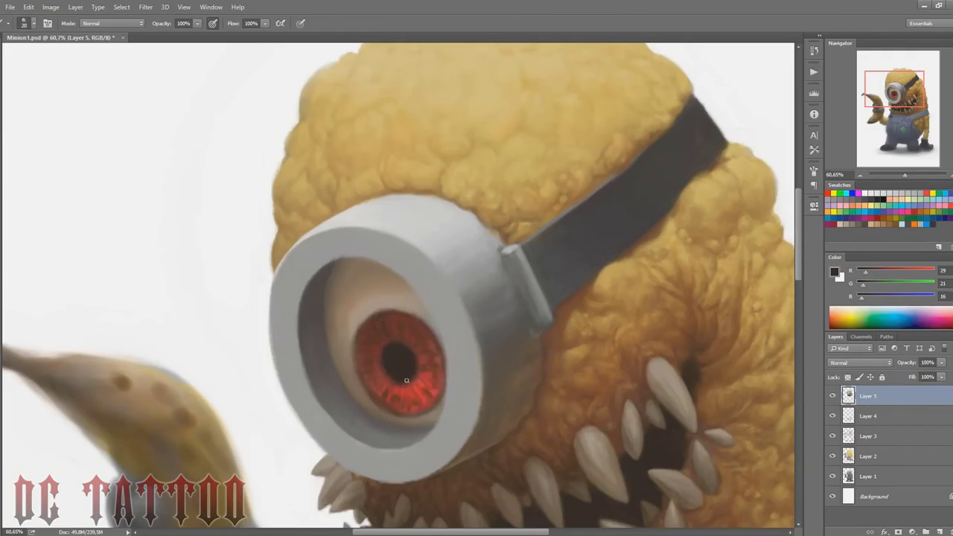
Step: Refine the iris fibres with sampled reds and near-black, varying the brush size
{"action": "left_click", "coordinate": [397, 347], "text": "alt"}
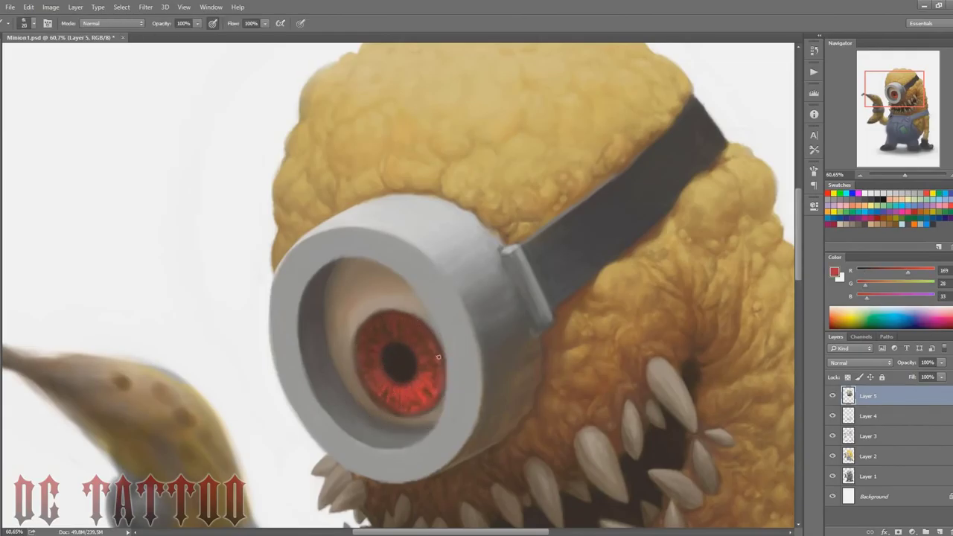
{"action": "left_click", "coordinate": [400, 366], "text": "alt"}
{"action": "key", "text": "bracketleft"}
{"action": "key", "text": "bracketleft"}
{"action": "key", "text": "bracketleft"}
{"action": "key", "text": "bracketleft"}
{"action": "key", "text": "bracketleft"}
{"action": "key", "text": "bracketleft"}
{"action": "key", "text": "bracketleft"}
{"action": "left_click", "coordinate": [408, 386], "text": "alt"}
{"action": "key", "text": "bracketright"}
{"action": "left_click", "coordinate": [379, 393], "text": "alt"}
{"action": "left_click", "coordinate": [368, 392], "text": "alt"}
{"action": "left_click", "coordinate": [364, 372], "text": "alt"}
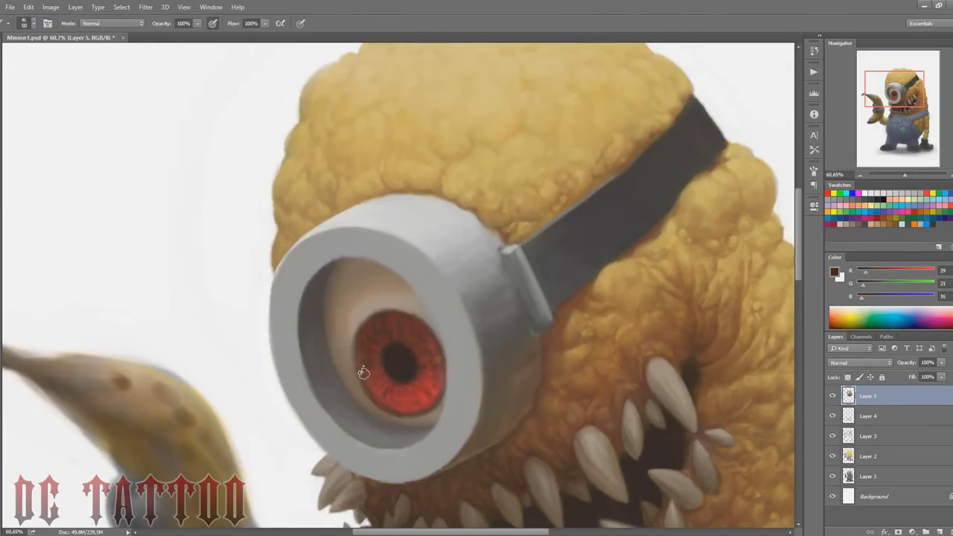
Step: Cast a dark shadow over the iris's upper rim and refine the pupil's edge with sampled tones
{"action": "left_click_drag", "start_coordinate": [370, 327], "coordinate": [433, 328]}
{"action": "key", "text": "bracketleft"}
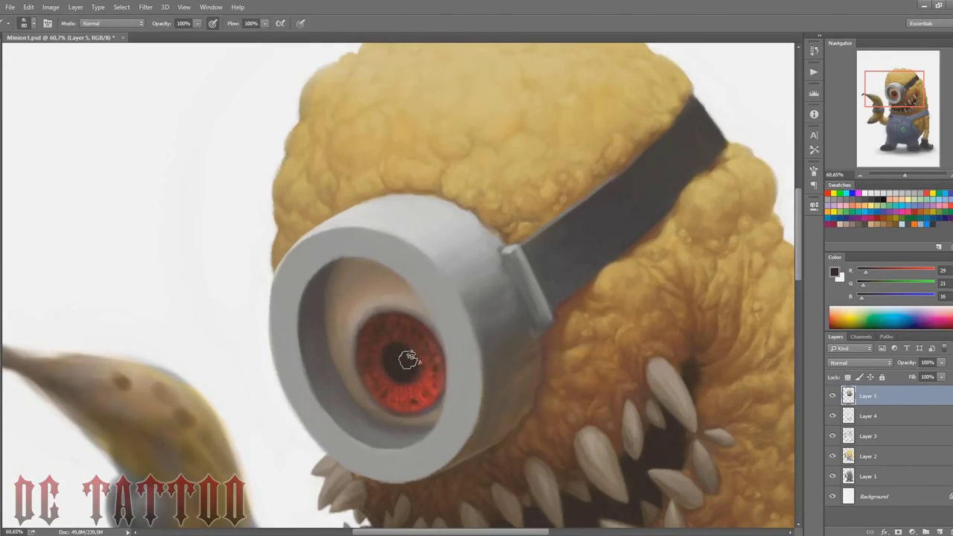
{"action": "left_click", "coordinate": [385, 358], "text": "alt"}
{"action": "left_click_drag", "start_coordinate": [391, 344], "coordinate": [393, 350]}
{"action": "left_click", "coordinate": [367, 376], "text": "alt"}
{"action": "key", "text": "bracketleft"}
Step: Pick an orange swatch with red at 207 and paint small orange flecks in the iris
{"action": "left_click", "coordinate": [927, 211]}
{"action": "left_click_drag", "start_coordinate": [907, 273], "coordinate": [920, 274]}
{"action": "key", "text": "bracketleft"}
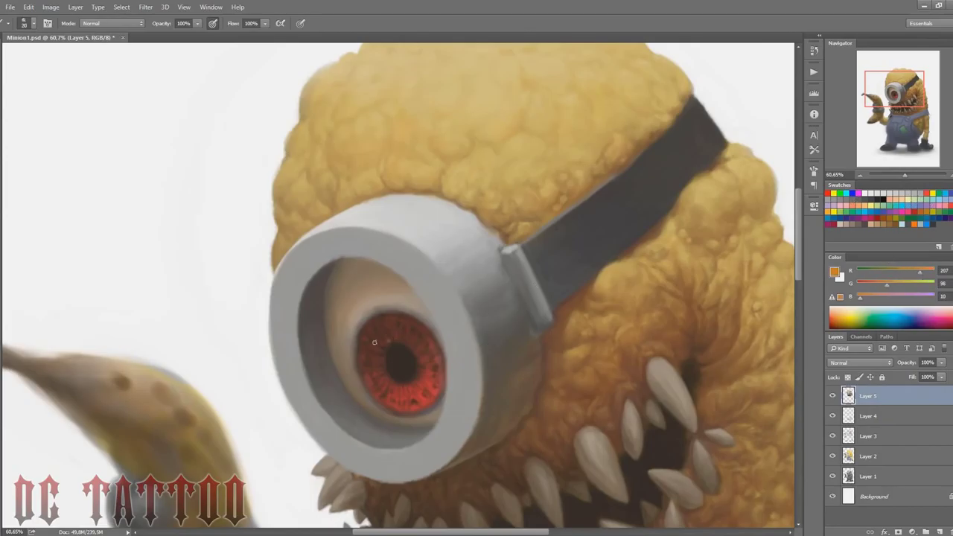
{"action": "left_click", "coordinate": [389, 342], "text": "alt"}
{"action": "left_click", "coordinate": [397, 356], "text": "alt"}
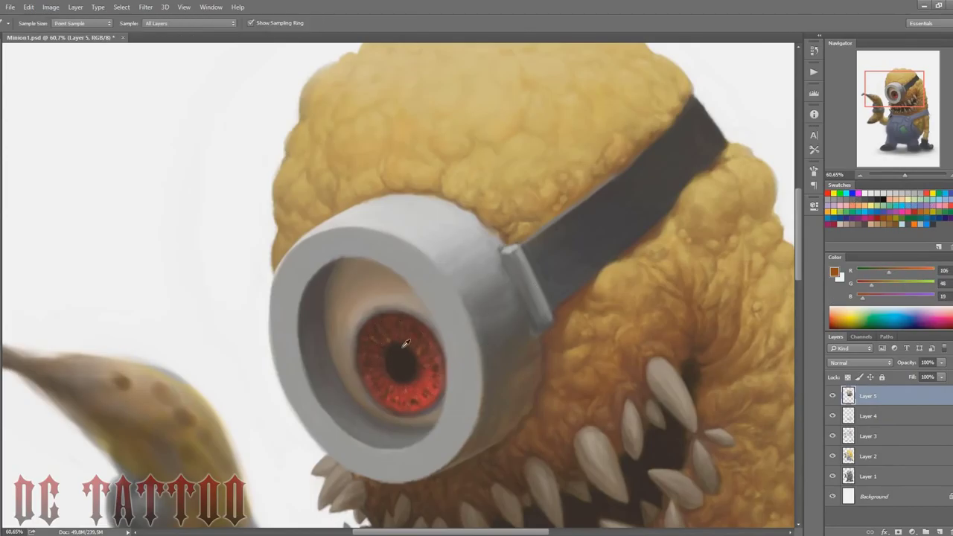
Step: Blend the eyeball's brownish shading beside the iris with a larger brush and sampled brown
{"action": "key", "text": "bracketright"}
{"action": "key", "text": "bracketright"}
{"action": "key", "text": "bracketright"}
{"action": "key", "text": "bracketright"}
{"action": "key", "text": "bracketright"}
{"action": "left_click", "coordinate": [343, 333], "text": "alt"}
{"action": "key", "text": "bracketright"}
{"action": "key", "text": "bracketright"}
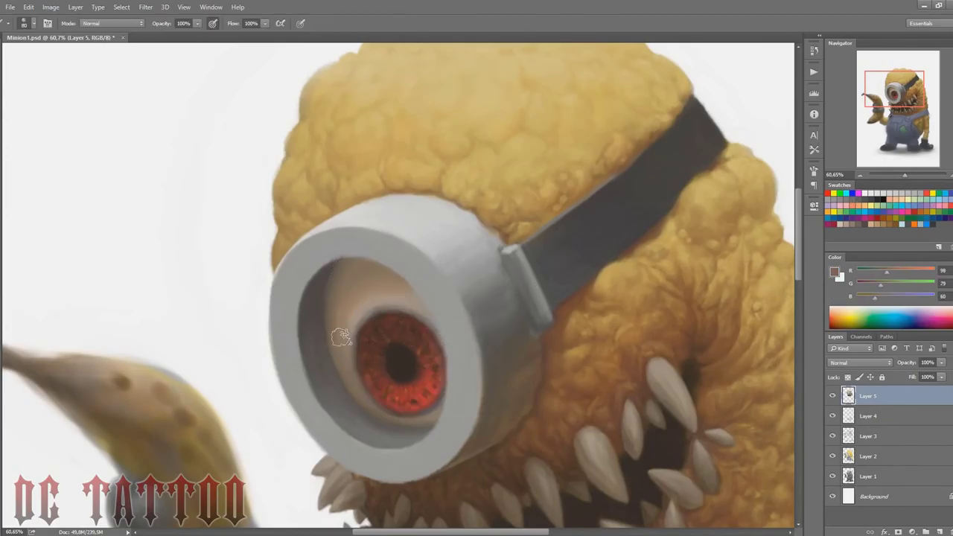
Step: Widen the goggle's dark inner wall along the ring's inner edge and clean the boundary with sampled grey
{"action": "left_click", "coordinate": [334, 269], "text": "alt"}
{"action": "key", "text": "bracketleft"}
{"action": "mouse_move", "coordinate": [332, 266]}
{"action": "left_mouse_down"}
{"action": "mouse_move", "coordinate": [306, 286]}
{"action": "mouse_move", "coordinate": [302, 348]}
{"action": "left_mouse_up"}
{"action": "left_click", "coordinate": [309, 316], "text": "alt"}
{"action": "left_click", "coordinate": [308, 351], "text": "alt"}
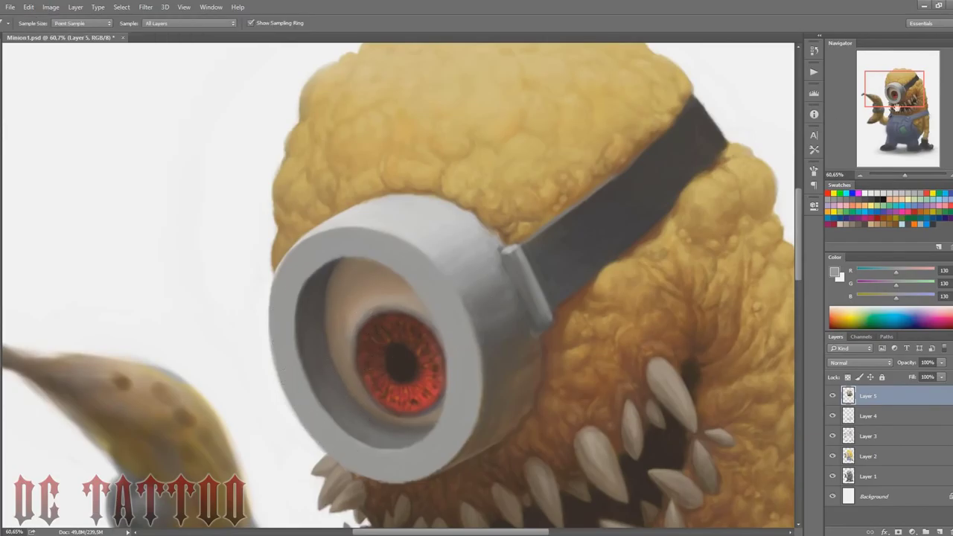
Step: Soften the shading of the goggle's inner wall and upper eyeball with a larger brush and sampled dark grey and brown tones
{"action": "left_click_drag", "start_coordinate": [892, 102], "coordinate": [892, 105]}
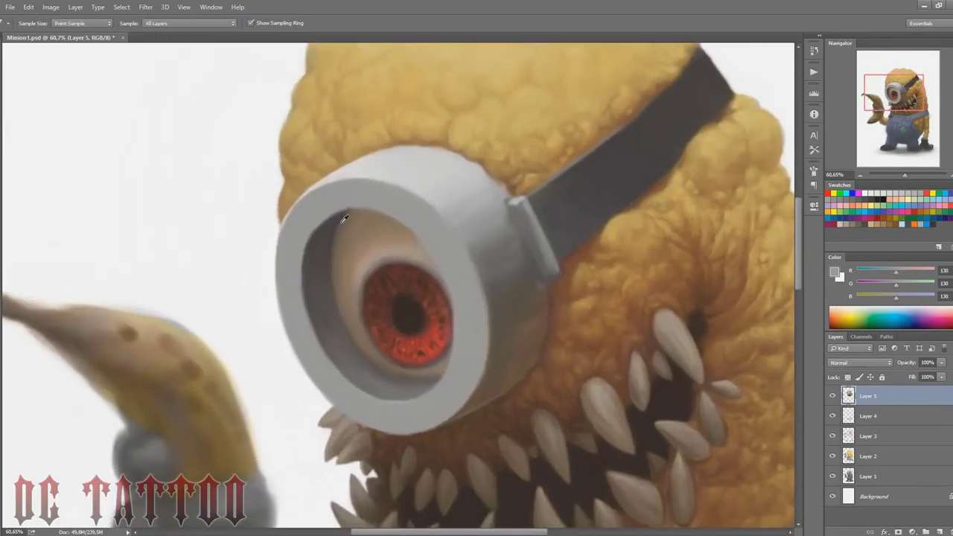
{"action": "left_click", "coordinate": [345, 217]}
{"action": "key", "text": "b"}
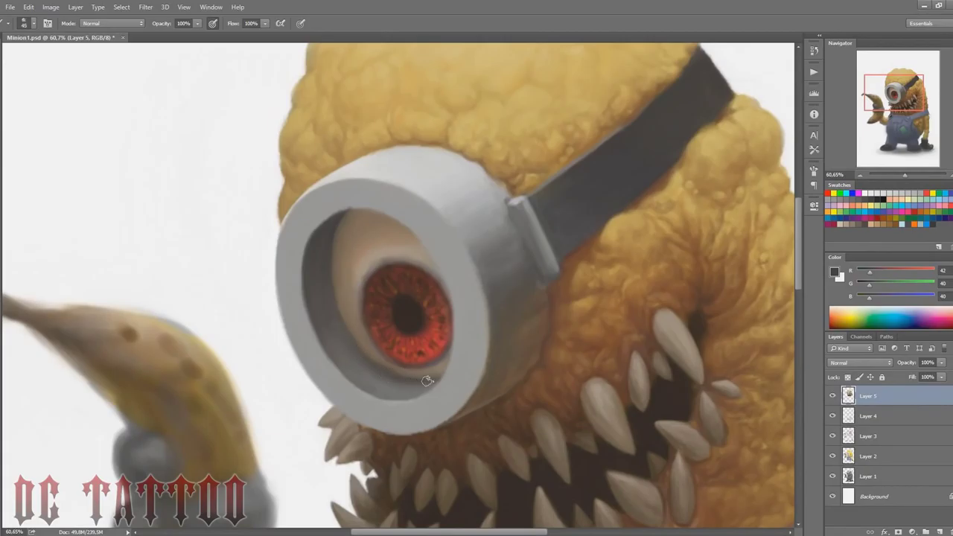
{"action": "left_click", "coordinate": [383, 365], "text": "alt"}
{"action": "key", "text": "bracketright"}
{"action": "key", "text": "bracketright"}
{"action": "key", "text": "bracketright"}
{"action": "key", "text": "bracketright"}
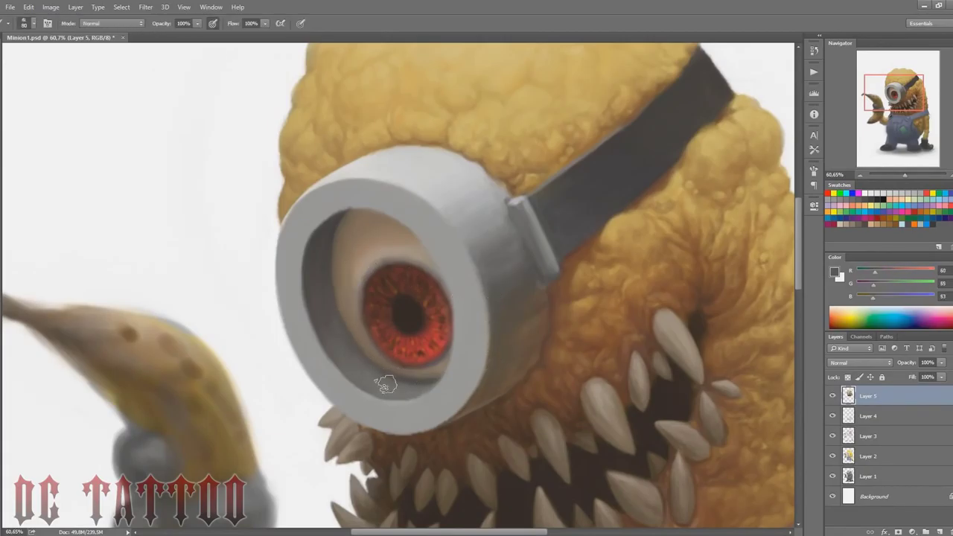
{"action": "left_click", "coordinate": [370, 244], "text": "alt"}
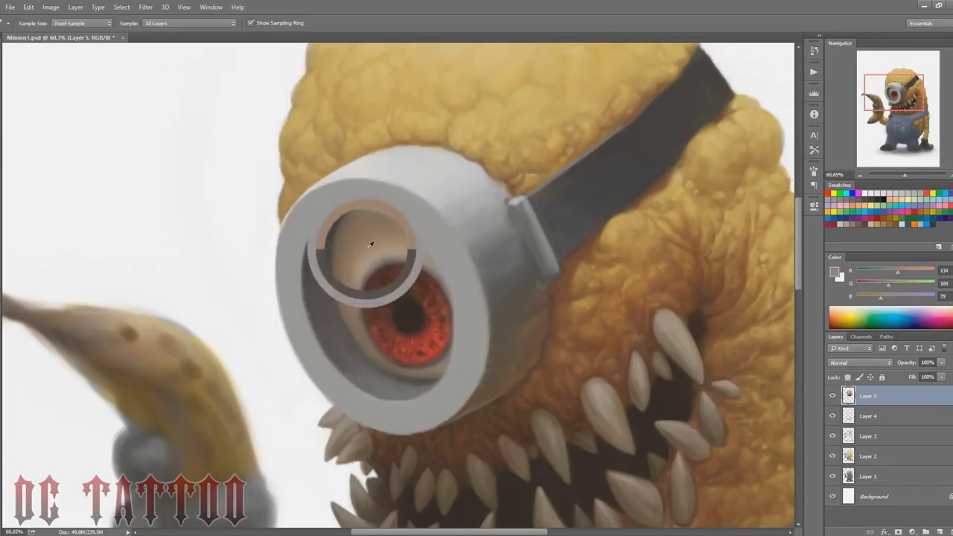
{"action": "left_click", "coordinate": [389, 261], "text": "alt"}
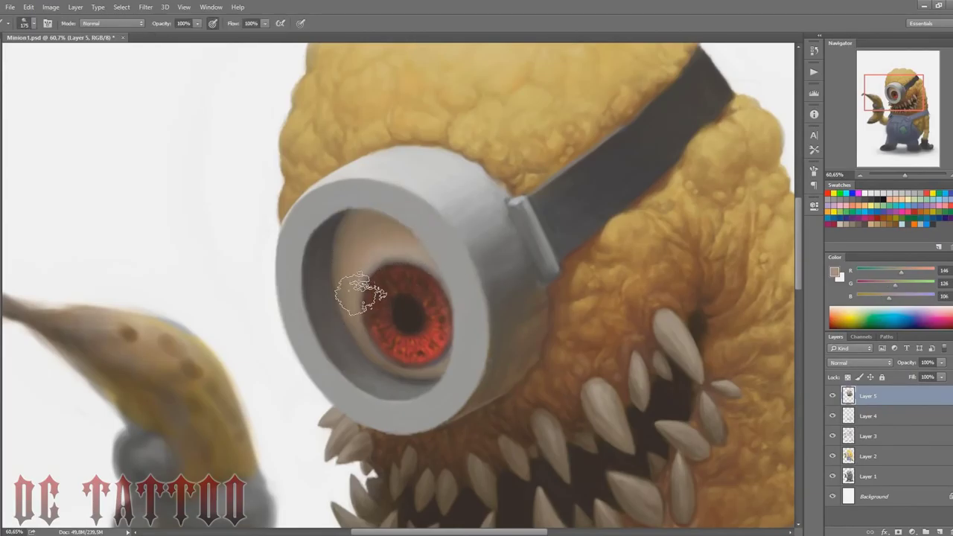
Step: Darken the pupil and touch up the iris's dark details with a small brush in sampled near-black
{"action": "left_click", "coordinate": [617, 160], "text": "alt"}
{"action": "key", "text": "bracketleft"}
{"action": "key", "text": "bracketleft"}
{"action": "key", "text": "bracketleft"}
{"action": "key", "text": "bracketleft"}
{"action": "key", "text": "bracketleft"}
{"action": "left_click", "coordinate": [434, 271], "text": "alt"}
{"action": "key", "text": "bracketleft"}
{"action": "key", "text": "bracketleft"}
{"action": "key", "text": "bracketleft"}
{"action": "key", "text": "bracketleft"}
{"action": "key", "text": "bracketleft"}
{"action": "left_click", "coordinate": [408, 305]}
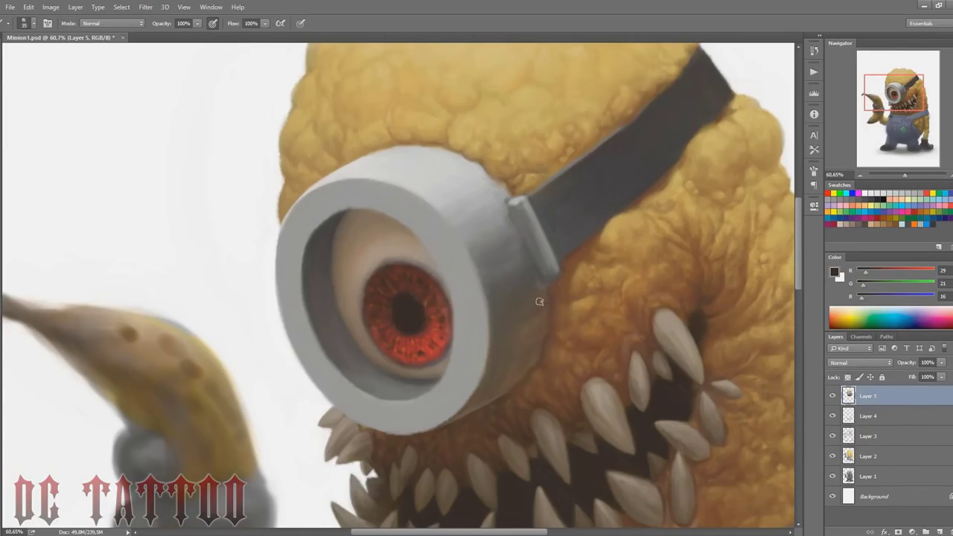
Step: Paint a muted red reflection of the iris on the lower inner wall of the goggle
{"action": "left_click", "coordinate": [405, 395], "text": "alt"}
{"action": "left_click", "coordinate": [408, 352], "text": "alt"}
{"action": "left_click_drag", "start_coordinate": [393, 389], "coordinate": [417, 386]}
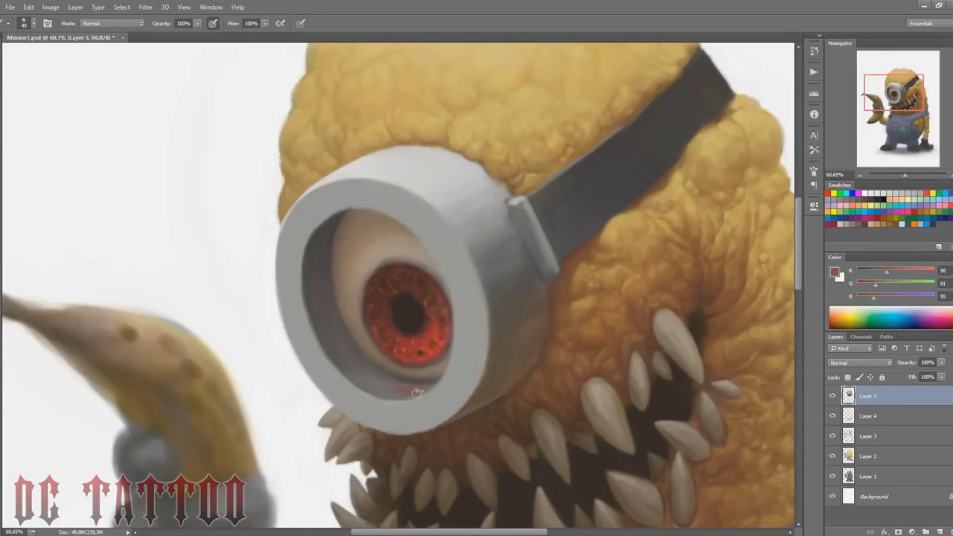
{"action": "left_click", "coordinate": [436, 379], "text": "alt"}
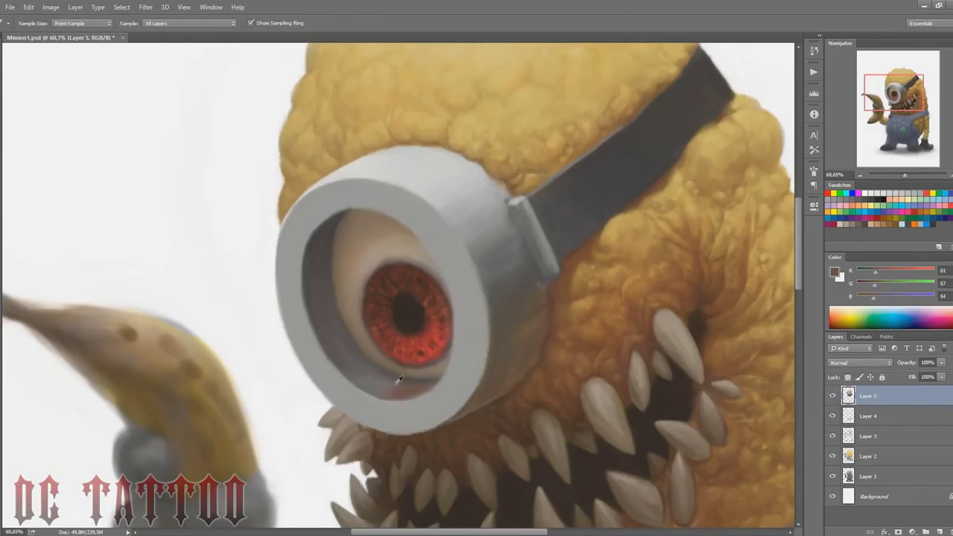
{"action": "left_click", "coordinate": [383, 347], "text": "alt"}
{"action": "mouse_move", "coordinate": [417, 385]}
{"action": "left_mouse_down"}
{"action": "mouse_move", "coordinate": [395, 386]}
{"action": "mouse_move", "coordinate": [414, 388]}
{"action": "mouse_move", "coordinate": [424, 331]}
{"action": "mouse_move", "coordinate": [432, 384]}
{"action": "mouse_move", "coordinate": [364, 380]}
{"action": "mouse_move", "coordinate": [404, 386]}
{"action": "mouse_move", "coordinate": [415, 365]}
{"action": "mouse_move", "coordinate": [379, 372]}
{"action": "mouse_move", "coordinate": [365, 336]}
{"action": "mouse_move", "coordinate": [339, 325]}
{"action": "mouse_move", "coordinate": [361, 369]}
{"action": "left_mouse_up"}
Step: Refine the reddish reflection on the goggle's lower inner wall with smaller brushes and tones sampled around it
{"action": "left_click", "coordinate": [420, 330], "text": "alt"}
{"action": "left_click", "coordinate": [416, 366], "text": "alt"}
{"action": "key", "text": "bracketleft"}
{"action": "key", "text": "bracketleft"}
{"action": "key", "text": "bracketleft"}
{"action": "key", "text": "bracketleft"}
{"action": "left_click", "coordinate": [389, 378], "text": "alt"}
{"action": "left_click", "coordinate": [397, 386], "text": "alt"}
{"action": "key", "text": "bracketleft"}
{"action": "key", "text": "bracketleft"}
{"action": "key", "text": "bracketleft"}
{"action": "key", "text": "bracketleft"}
{"action": "key", "text": "bracketleft"}
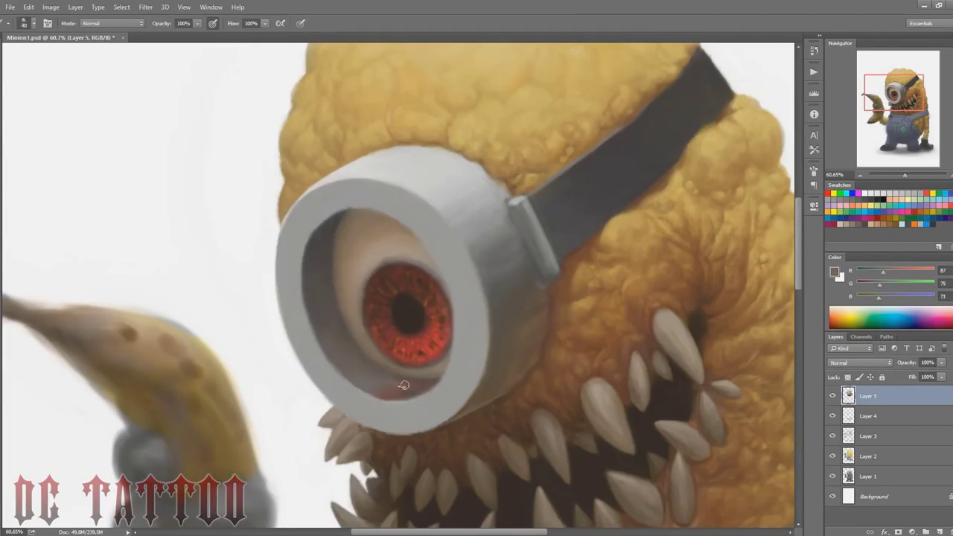
Step: Paint fine dark and brownish reflection streaks along the goggle's lower inner wall using sampled tones
{"action": "left_click", "coordinate": [332, 232], "text": "alt"}
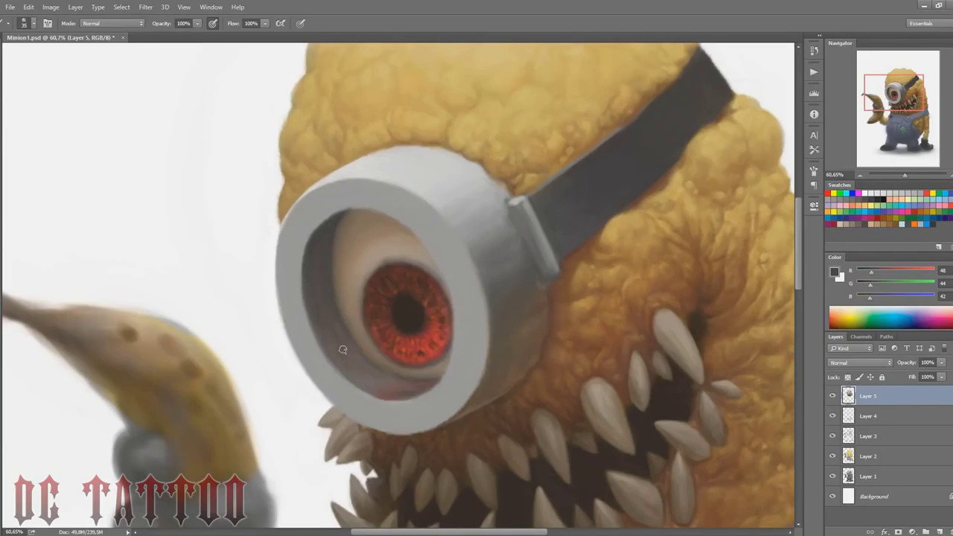
{"action": "key", "text": "bracketleft"}
{"action": "key", "text": "bracketleft"}
{"action": "left_click", "coordinate": [382, 392], "text": "alt"}
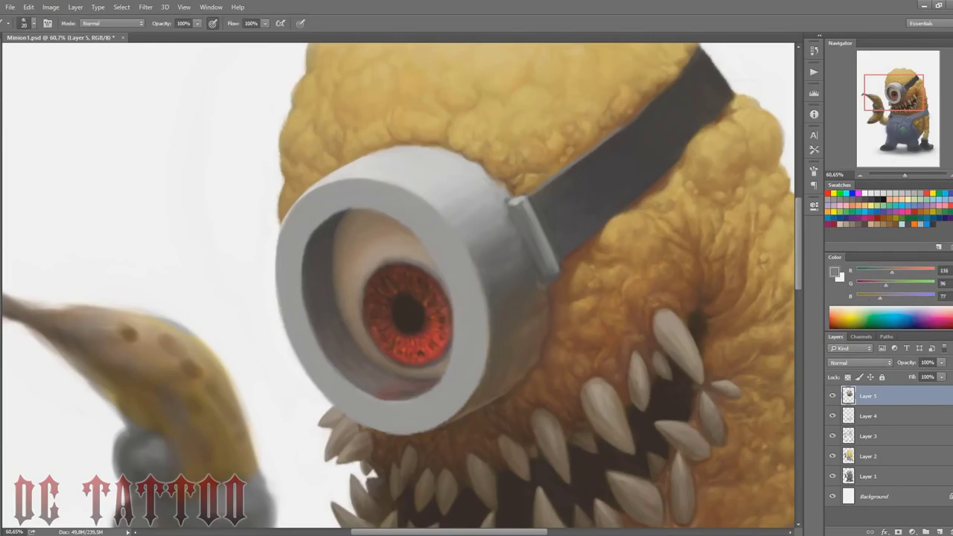
{"action": "key", "text": "bracketright"}
{"action": "key", "text": "bracketright"}
{"action": "key", "text": "bracketright"}
Step: Shade the metal hinge between goggle and strap with dark lengthwise edges and a lighter grey band
{"action": "left_click", "coordinate": [510, 199], "text": "alt"}
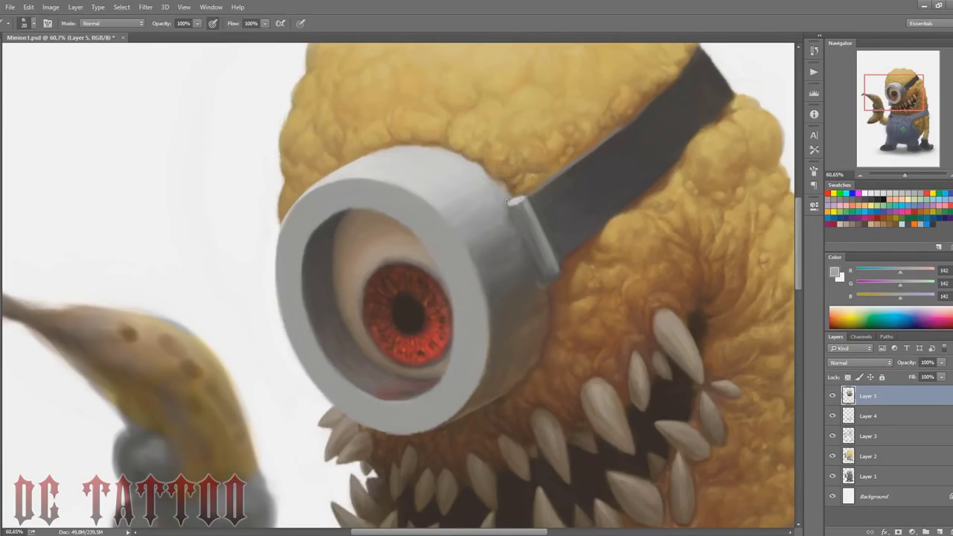
{"action": "key", "text": "bracketright"}
{"action": "key", "text": "bracketright"}
{"action": "left_click", "coordinate": [512, 213], "text": "alt"}
{"action": "key", "text": "bracketleft"}
{"action": "key", "text": "bracketleft"}
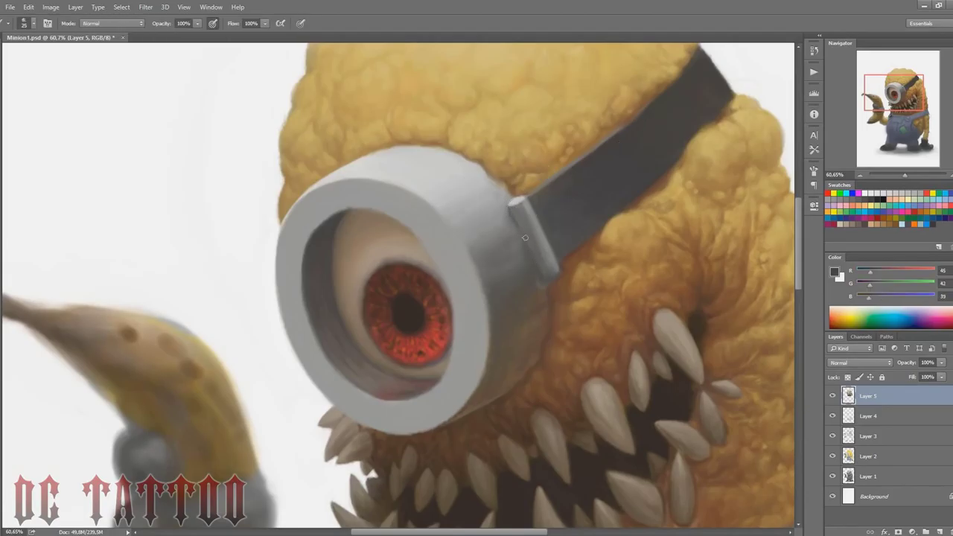
{"action": "mouse_move", "coordinate": [511, 207]}
{"action": "left_mouse_down"}
{"action": "mouse_move", "coordinate": [533, 265]}
{"action": "mouse_move", "coordinate": [554, 274]}
{"action": "left_mouse_up"}
{"action": "left_click", "coordinate": [538, 227], "text": "alt"}
{"action": "key", "text": "bracketright"}
{"action": "key", "text": "bracketright"}
{"action": "left_click_drag", "start_coordinate": [520, 208], "coordinate": [550, 269]}
{"action": "left_click_drag", "start_coordinate": [533, 230], "coordinate": [545, 255]}
Step: Clean up the hinge's outline and lower end with tones sampled from the strap, skin and metal
{"action": "left_click", "coordinate": [598, 155], "text": "alt"}
{"action": "key", "text": "bracketleft"}
{"action": "key", "text": "bracketleft"}
{"action": "key", "text": "bracketleft"}
{"action": "left_click", "coordinate": [562, 263], "text": "alt"}
{"action": "key", "text": "bracketright"}
{"action": "left_click", "coordinate": [536, 272], "text": "alt"}
{"action": "key", "text": "bracketleft"}
{"action": "key", "text": "bracketleft"}
{"action": "key", "text": "bracketleft"}
{"action": "key", "text": "bracketleft"}
{"action": "left_click", "coordinate": [511, 202], "text": "alt"}
{"action": "left_click", "coordinate": [534, 274], "text": "alt"}
{"action": "left_click", "coordinate": [495, 193], "text": "alt"}
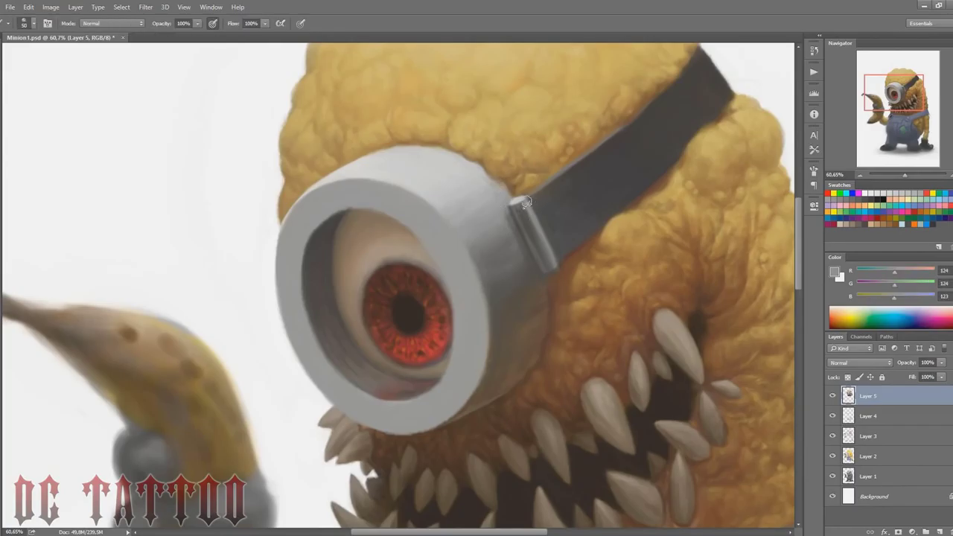
Step: Shade the hinge's upper part beside the strap and define its top cap with a finer brush
{"action": "left_click_drag", "start_coordinate": [525, 201], "coordinate": [534, 232]}
{"action": "left_click", "coordinate": [550, 200], "text": "alt"}
{"action": "key", "text": "bracketleft"}
{"action": "key", "text": "bracketleft"}
{"action": "key", "text": "bracketleft"}
{"action": "left_click", "coordinate": [522, 216], "text": "alt"}
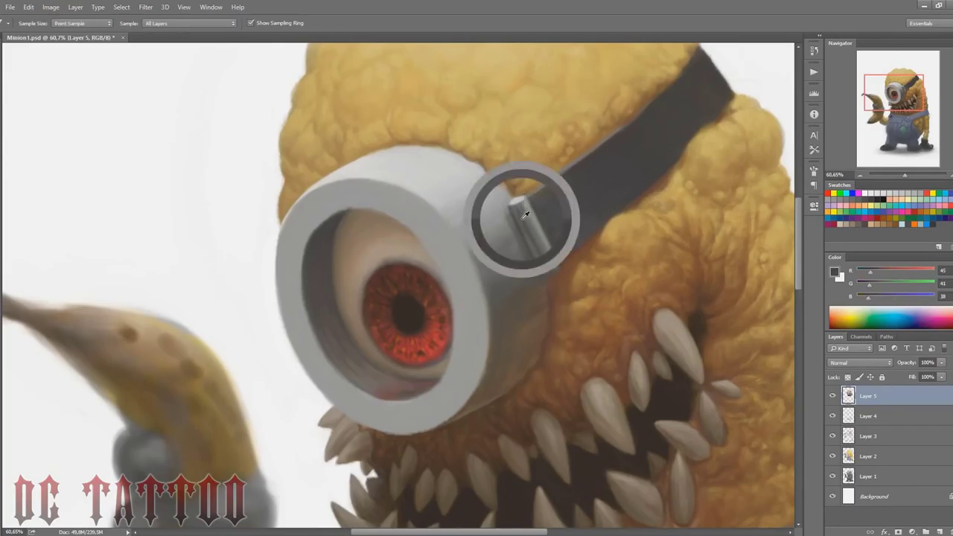
{"action": "key", "text": "bracketleft"}
{"action": "key", "text": "bracketleft"}
{"action": "key", "text": "bracketleft"}
{"action": "key", "text": "bracketleft"}
{"action": "mouse_move", "coordinate": [526, 198]}
{"action": "left_mouse_down"}
{"action": "mouse_move", "coordinate": [510, 203]}
{"action": "mouse_move", "coordinate": [527, 206]}
{"action": "left_mouse_up"}
{"action": "left_click", "coordinate": [520, 202], "text": "alt"}
{"action": "left_click", "coordinate": [526, 207], "text": "alt"}
Step: Define the hinge's lower cap with sampled grey tones
{"action": "key", "text": "bracketright"}
{"action": "left_click", "coordinate": [541, 254], "text": "alt"}
{"action": "left_click_drag", "start_coordinate": [542, 263], "coordinate": [556, 258]}
{"action": "left_click", "coordinate": [551, 262], "text": "alt"}
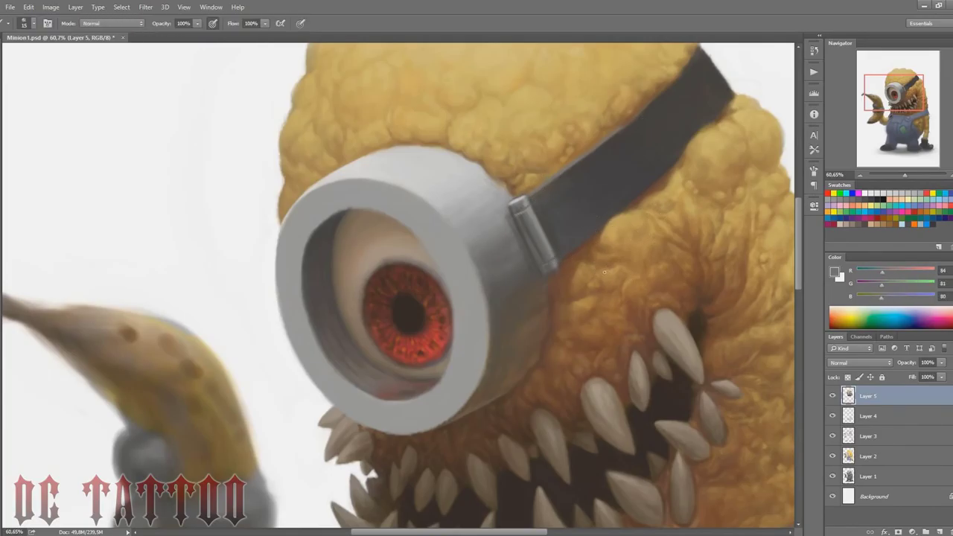
Step: Paint a grey metallic button inside the dark buttonhole of the overalls' small strap end
{"action": "left_click_drag", "start_coordinate": [898, 87], "coordinate": [903, 112]}
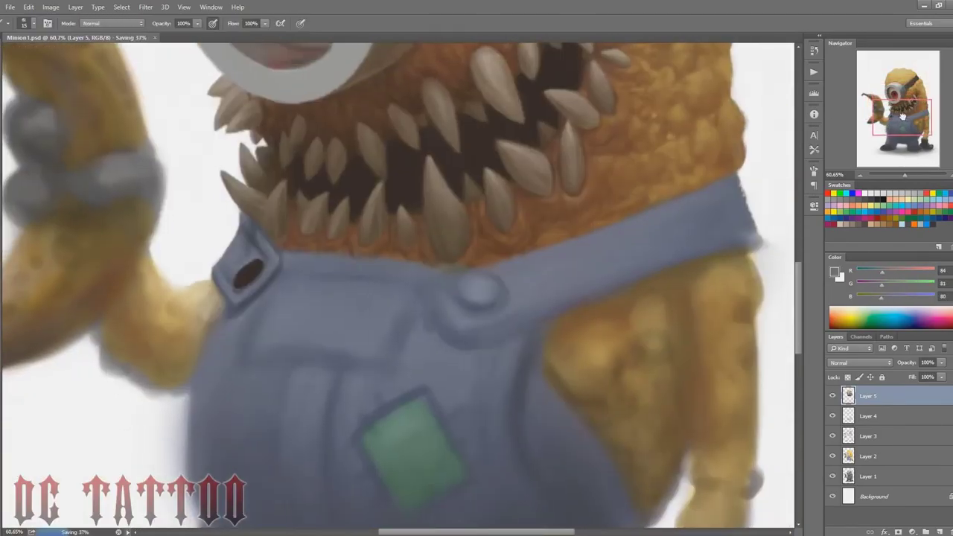
{"action": "key", "text": "bracketright"}
{"action": "left_click", "coordinate": [257, 227], "text": "alt"}
{"action": "key", "text": "bracketleft"}
{"action": "key", "text": "bracketleft"}
{"action": "left_click", "coordinate": [261, 262], "text": "alt"}
{"action": "left_click_drag", "start_coordinate": [250, 274], "coordinate": [259, 260]}
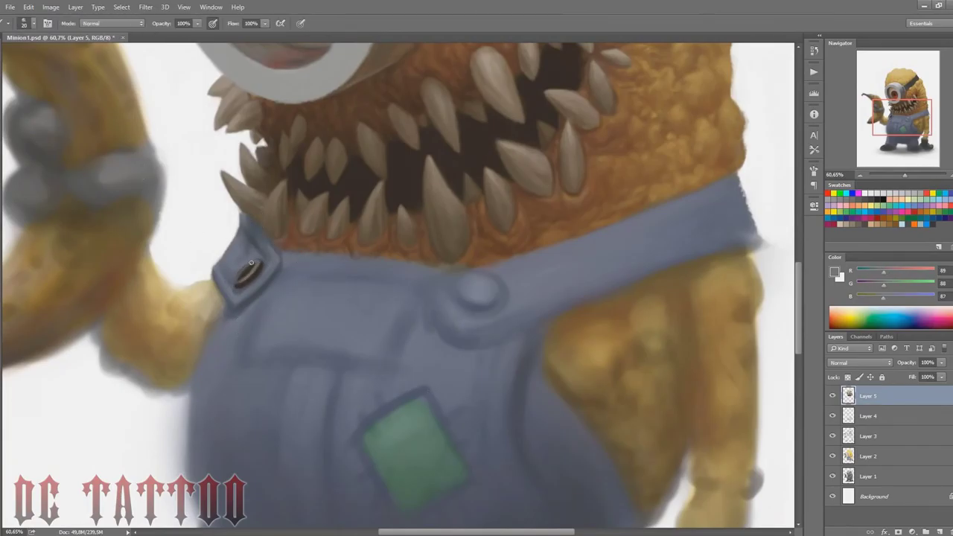
Step: Refine the metal button's dark rim and the surrounding strap end's fabric edges with sampled dark and blue-grey tones
{"action": "left_click", "coordinate": [240, 285], "text": "alt"}
{"action": "left_click", "coordinate": [250, 237], "text": "alt"}
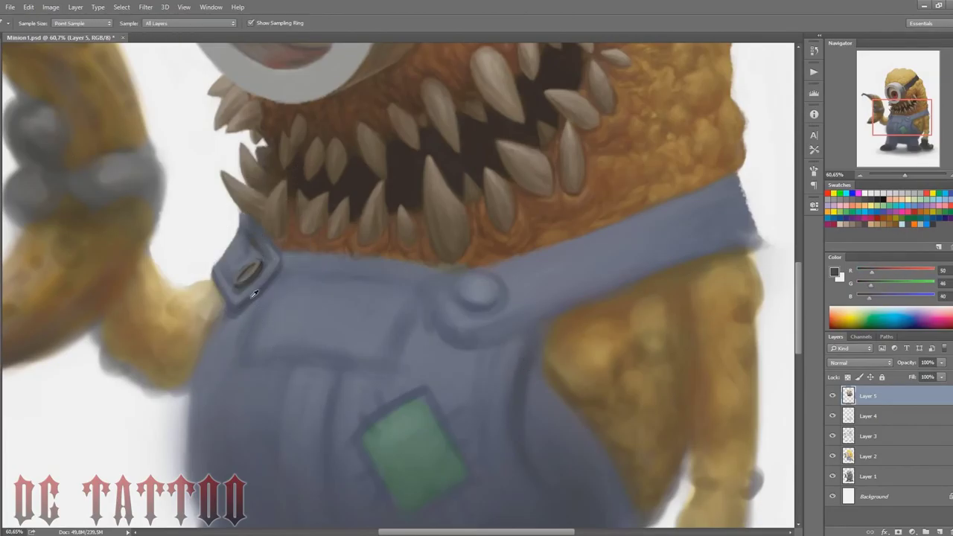
{"action": "left_click", "coordinate": [278, 260], "text": "alt"}
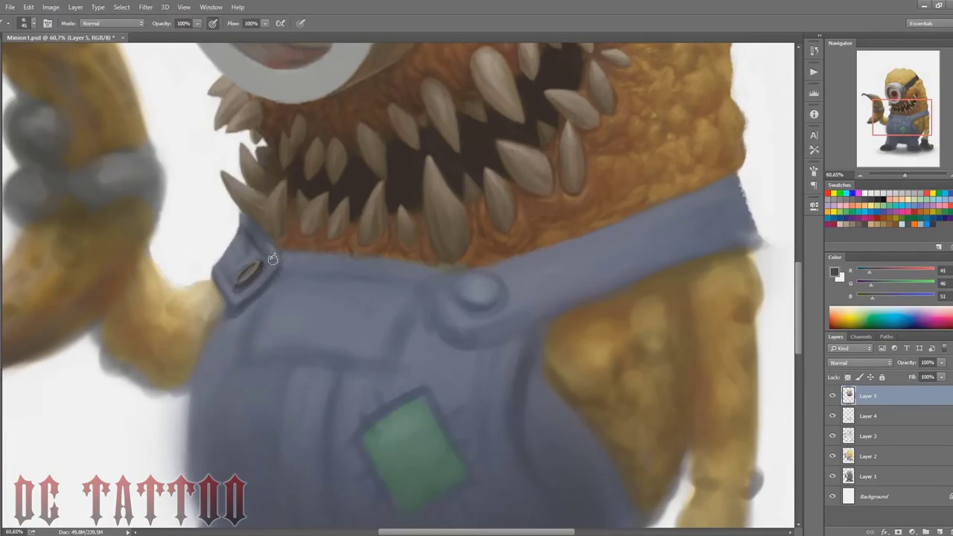
{"action": "key", "text": "bracketleft"}
{"action": "key", "text": "bracketleft"}
{"action": "key", "text": "bracketleft"}
{"action": "key", "text": "bracketleft"}
{"action": "key", "text": "bracketleft"}
{"action": "left_click", "coordinate": [239, 249], "text": "alt"}
{"action": "left_click", "coordinate": [257, 254], "text": "alt"}
{"action": "left_click_drag", "start_coordinate": [257, 260], "coordinate": [250, 261]}
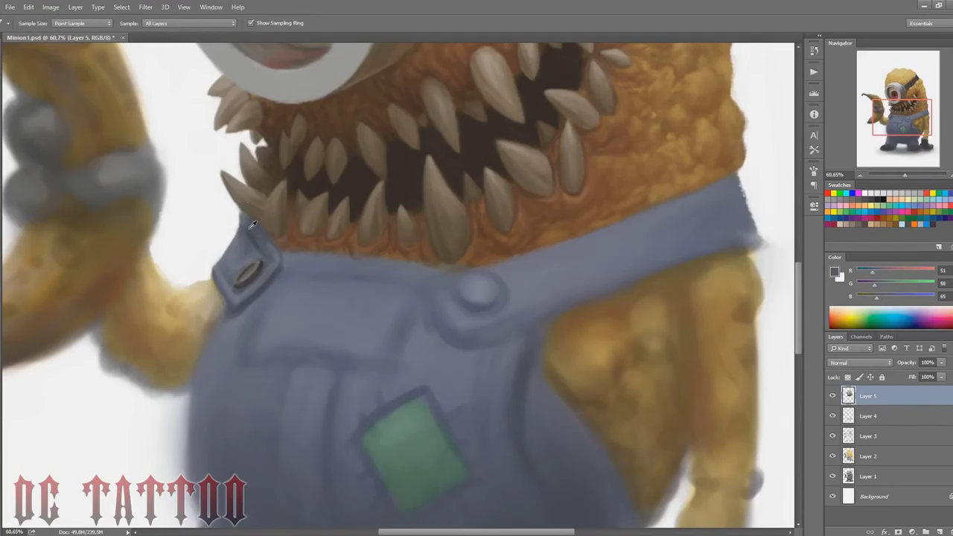
Step: Darken the small strap and the bib's upper edge beneath the teeth with sampled blue-grey tones
{"action": "left_click", "coordinate": [251, 225], "text": "alt"}
{"action": "mouse_move", "coordinate": [242, 207]}
{"action": "left_mouse_down"}
{"action": "mouse_move", "coordinate": [255, 251]}
{"action": "mouse_move", "coordinate": [274, 267]}
{"action": "mouse_move", "coordinate": [411, 265]}
{"action": "left_mouse_up"}
{"action": "left_click", "coordinate": [341, 285], "text": "alt"}
{"action": "key", "text": "bracketright"}
{"action": "key", "text": "bracketright"}
{"action": "key", "text": "bracketright"}
{"action": "left_click", "coordinate": [276, 258], "text": "alt"}
{"action": "key", "text": "bracketleft"}
{"action": "key", "text": "bracketleft"}
{"action": "key", "text": "bracketleft"}
Step: Create a new layer and shade the overalls' bib below the mouth with a large dark blue-grey brush
{"action": "key", "text": "bracketright"}
{"action": "key", "text": "bracketright"}
{"action": "key", "text": "bracketright"}
{"action": "key", "text": "bracketright"}
{"action": "key", "text": "bracketright"}
{"action": "key", "text": "bracketright"}
{"action": "key", "text": "bracketright"}
{"action": "key", "text": "bracketright"}
{"action": "key", "text": "ctrl+shift+alt+n"}
{"action": "key", "text": "bracketright"}
{"action": "key", "text": "bracketright"}
{"action": "key", "text": "bracketright"}
{"action": "key", "text": "bracketright"}
{"action": "key", "text": "bracketright"}
{"action": "key", "text": "bracketright"}
Step: Outline the outer end of the wide shoulder strap in dark blue-grey with a much smaller brush
{"action": "key", "text": "bracketleft"}
{"action": "key", "text": "bracketleft"}
{"action": "key", "text": "bracketleft"}
{"action": "key", "text": "bracketleft"}
{"action": "key", "text": "bracketleft"}
{"action": "key", "text": "bracketleft"}
{"action": "key", "text": "bracketleft"}
{"action": "key", "text": "bracketleft"}
{"action": "key", "text": "bracketleft"}
{"action": "key", "text": "bracketleft"}
{"action": "key", "text": "bracketleft"}
{"action": "key", "text": "bracketleft"}
{"action": "key", "text": "bracketleft"}
{"action": "key", "text": "bracketleft"}
{"action": "key", "text": "bracketleft"}
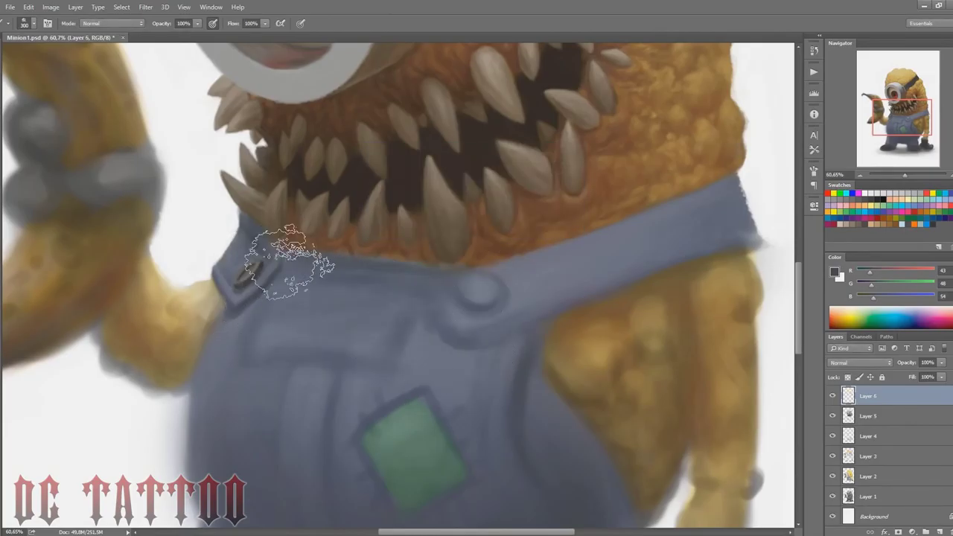
{"action": "left_click_drag", "start_coordinate": [740, 187], "coordinate": [751, 237]}
Step: Clean up the contour around the wide shoulder strap's outer end with white sampled from the background
{"action": "left_click", "coordinate": [767, 200], "text": "alt"}
{"action": "key", "text": "bracketright"}
{"action": "key", "text": "bracketright"}
{"action": "key", "text": "bracketright"}
{"action": "key", "text": "bracketright"}
{"action": "key", "text": "bracketright"}
{"action": "mouse_move", "coordinate": [746, 177]}
{"action": "left_mouse_down"}
{"action": "mouse_move", "coordinate": [757, 255]}
{"action": "mouse_move", "coordinate": [790, 283]}
{"action": "mouse_move", "coordinate": [686, 213]}
{"action": "left_mouse_up"}
{"action": "key", "text": "bracketleft"}
{"action": "key", "text": "bracketleft"}
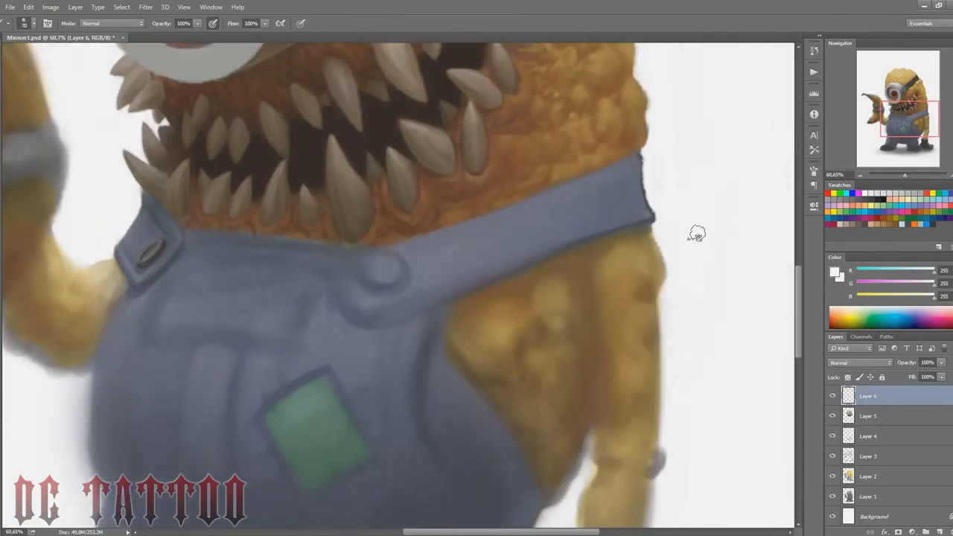
Step: Outline the inner end of the wide shoulder strap on the bib with a small dark blue-grey brush
{"action": "left_click", "coordinate": [502, 239], "text": "alt"}
{"action": "key", "text": "bracketleft"}
{"action": "key", "text": "bracketleft"}
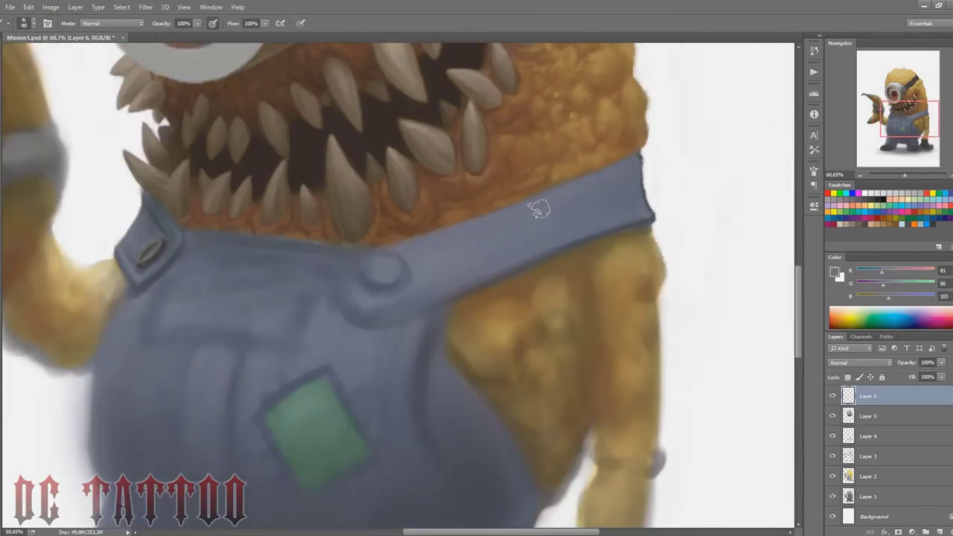
{"action": "left_click", "coordinate": [368, 251], "text": "alt"}
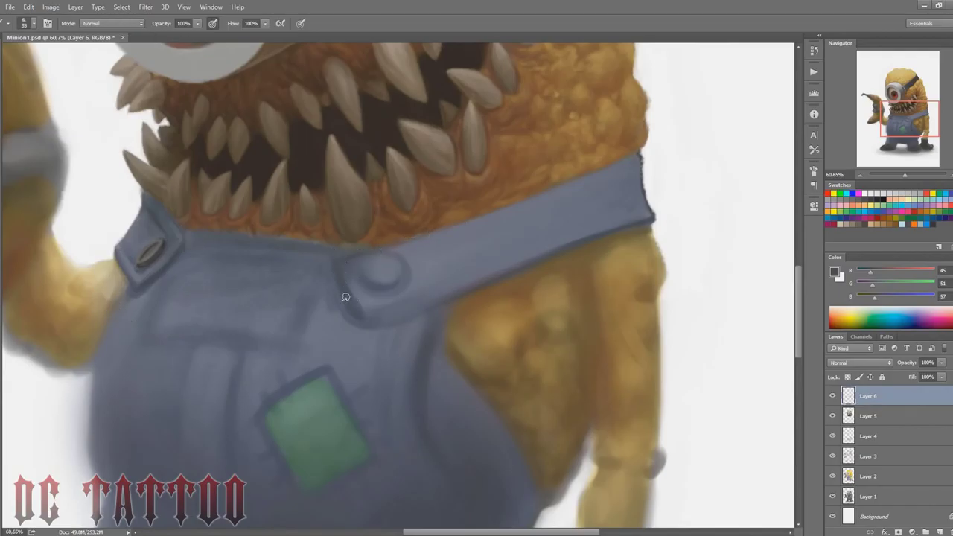
{"action": "mouse_move", "coordinate": [347, 300]}
{"action": "left_mouse_down"}
{"action": "mouse_move", "coordinate": [411, 310]}
{"action": "mouse_move", "coordinate": [441, 301]}
{"action": "left_mouse_up"}
Step: Shade the wide shoulder strap along its length and around its inner end with sampled blue-grey tones
{"action": "left_click", "coordinate": [601, 225], "text": "alt"}
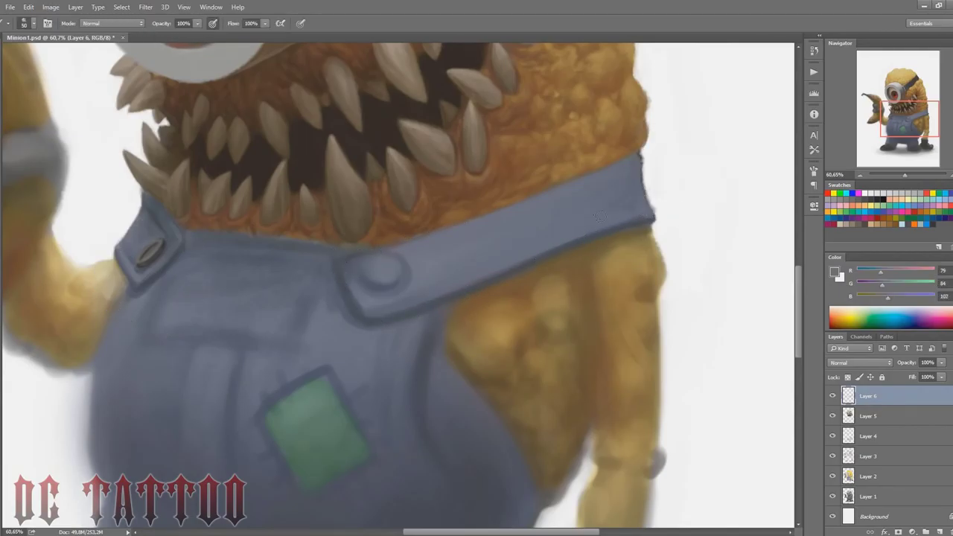
{"action": "key", "text": "i"}
{"action": "left_click", "coordinate": [560, 203]}
{"action": "left_click", "coordinate": [560, 203], "text": "alt"}
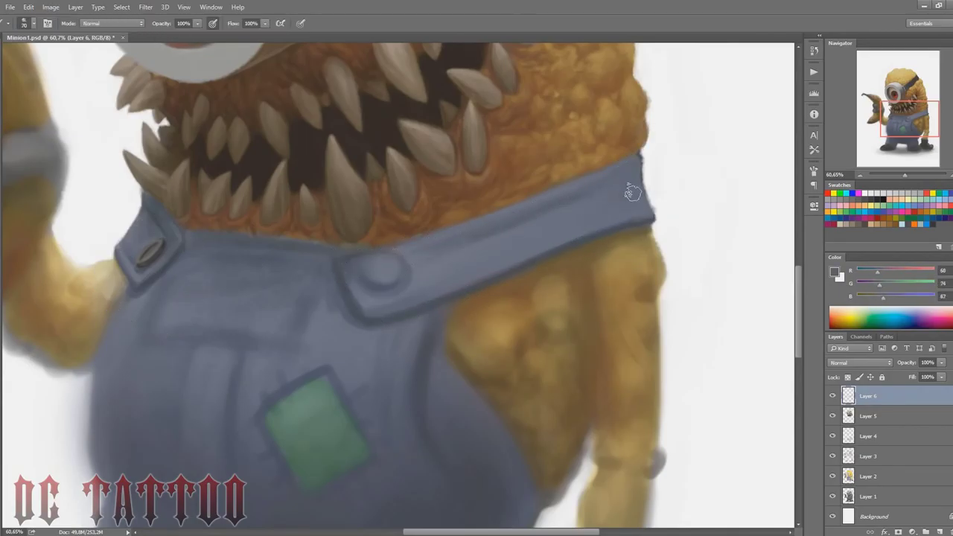
{"action": "left_click_drag", "start_coordinate": [633, 192], "coordinate": [604, 199]}
{"action": "left_click_drag", "start_coordinate": [491, 231], "coordinate": [639, 206]}
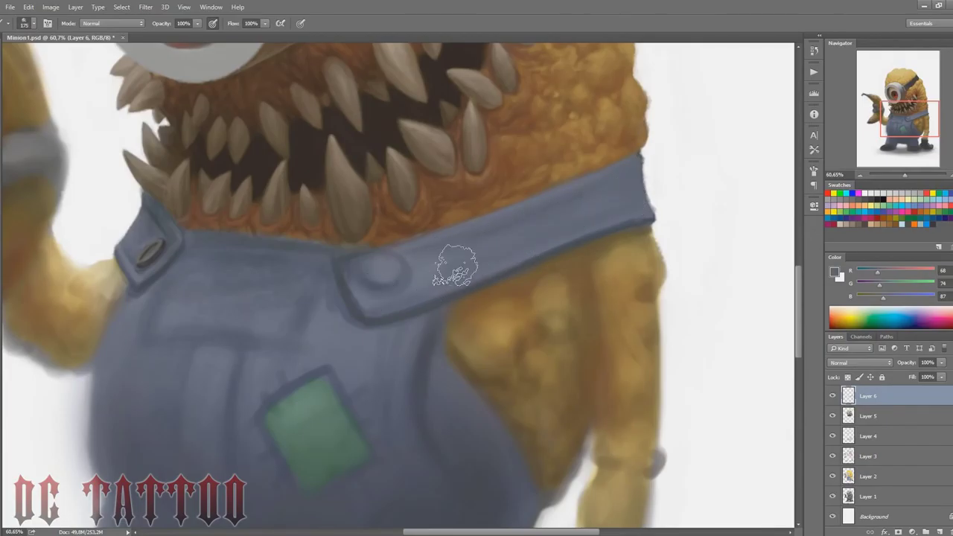
{"action": "left_click", "coordinate": [158, 253], "text": "alt"}
{"action": "mouse_move", "coordinate": [341, 276]}
{"action": "left_mouse_down"}
{"action": "mouse_move", "coordinate": [364, 330]}
{"action": "mouse_move", "coordinate": [422, 316]}
{"action": "left_mouse_up"}
Step: Paint over the pocket lines on the bib with a much larger brush in sampled blue-grey
{"action": "left_click", "coordinate": [327, 320], "text": "alt"}
{"action": "key", "text": "bracketright"}
{"action": "key", "text": "bracketright"}
{"action": "key", "text": "bracketright"}
{"action": "key", "text": "bracketright"}
{"action": "key", "text": "bracketright"}
{"action": "key", "text": "bracketright"}
{"action": "key", "text": "bracketright"}
{"action": "key", "text": "bracketright"}
{"action": "key", "text": "bracketright"}
{"action": "key", "text": "bracketright"}
{"action": "key", "text": "bracketright"}
{"action": "left_click", "coordinate": [328, 322], "text": "alt"}
{"action": "mouse_move", "coordinate": [333, 320]}
{"action": "left_mouse_down"}
{"action": "mouse_move", "coordinate": [308, 327]}
{"action": "mouse_move", "coordinate": [281, 357]}
{"action": "mouse_move", "coordinate": [191, 341]}
{"action": "mouse_move", "coordinate": [276, 350]}
{"action": "mouse_move", "coordinate": [163, 434]}
{"action": "left_mouse_up"}
{"action": "left_click", "coordinate": [332, 335], "text": "alt"}
Step: Paint out the old round button on the wide strap's inner end with sampled blue-grey tones
{"action": "left_click", "coordinate": [148, 258], "text": "alt"}
{"action": "key", "text": "bracketleft"}
{"action": "key", "text": "bracketleft"}
{"action": "key", "text": "bracketleft"}
{"action": "key", "text": "bracketleft"}
{"action": "left_click", "coordinate": [380, 277], "text": "alt"}
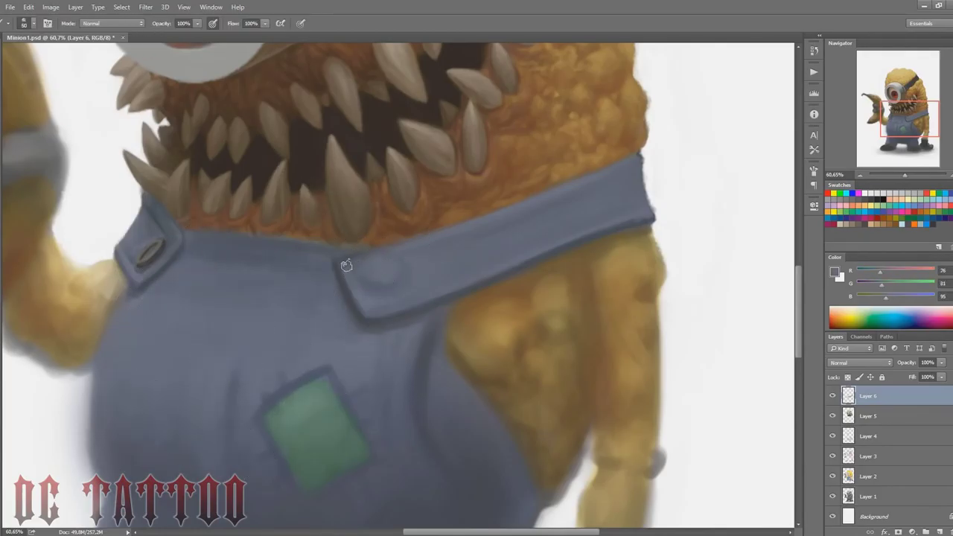
{"action": "key", "text": "bracketright"}
{"action": "key", "text": "bracketright"}
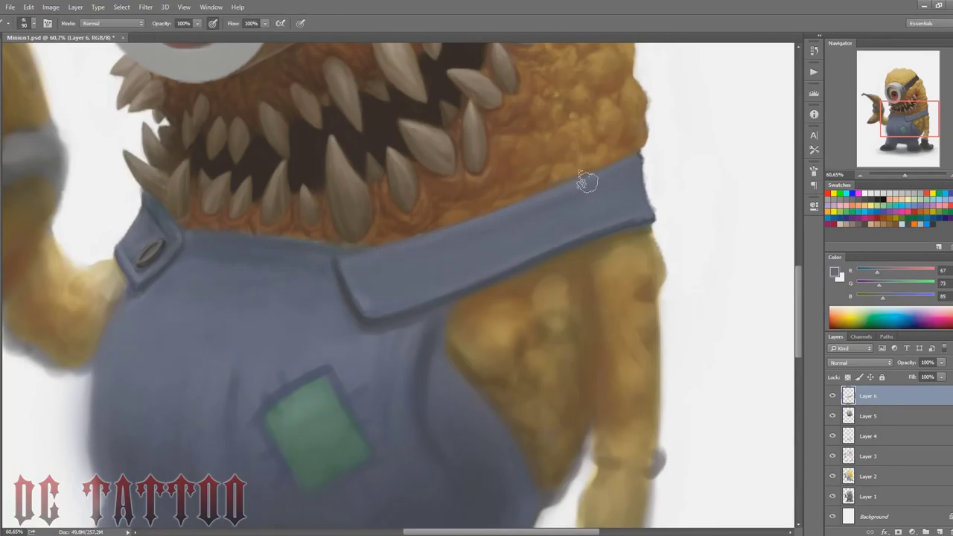
Step: Even out the wide strap's outer end and redefine its inner corner on the bib with sampled blue-greys
{"action": "left_click", "coordinate": [586, 182], "text": "alt"}
{"action": "left_click", "coordinate": [644, 212], "text": "alt"}
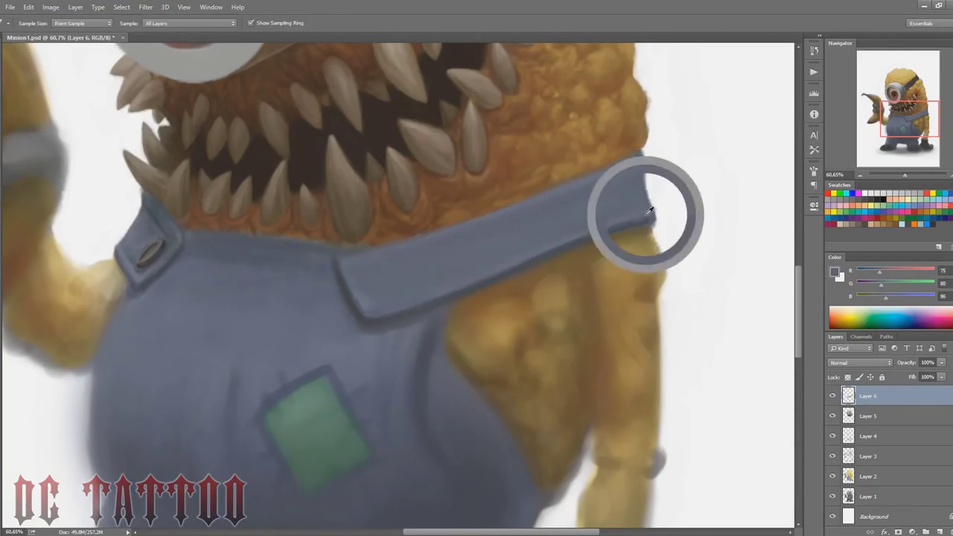
{"action": "left_click", "coordinate": [377, 294], "text": "alt"}
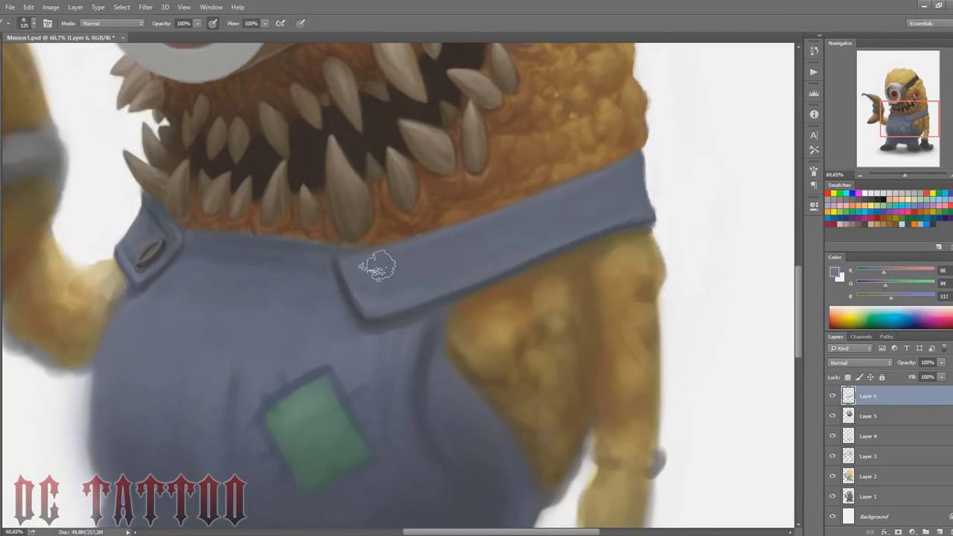
{"action": "key", "text": "bracketleft"}
{"action": "key", "text": "bracketleft"}
{"action": "key", "text": "bracketleft"}
{"action": "left_click", "coordinate": [343, 283], "text": "alt"}
{"action": "left_click_drag", "start_coordinate": [336, 257], "coordinate": [339, 275]}
Step: Shade the bib around the small buttoned strap and along its upper edge with sampled dark blue-grey
{"action": "left_click", "coordinate": [138, 288], "text": "alt"}
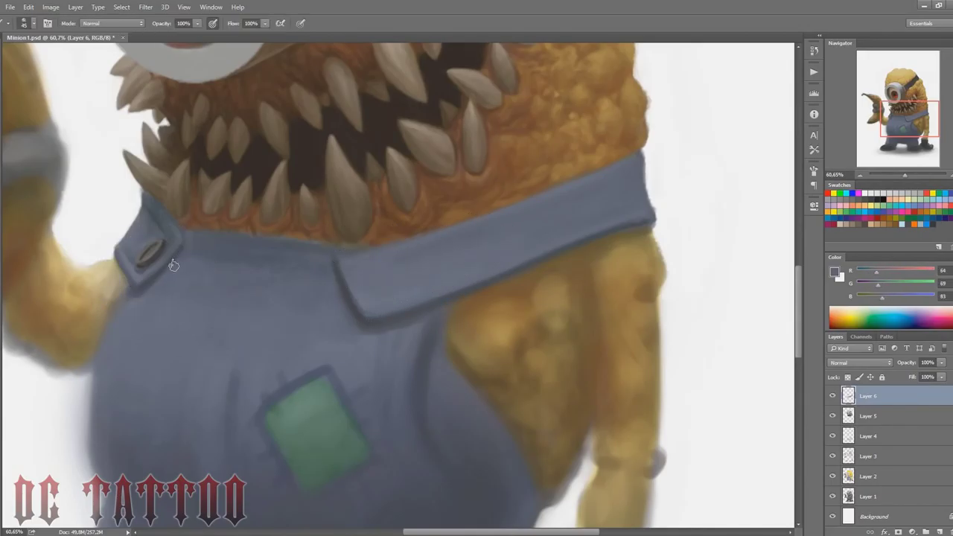
{"action": "left_click", "coordinate": [130, 289], "text": "alt"}
{"action": "key", "text": "bracketleft"}
{"action": "key", "text": "bracketleft"}
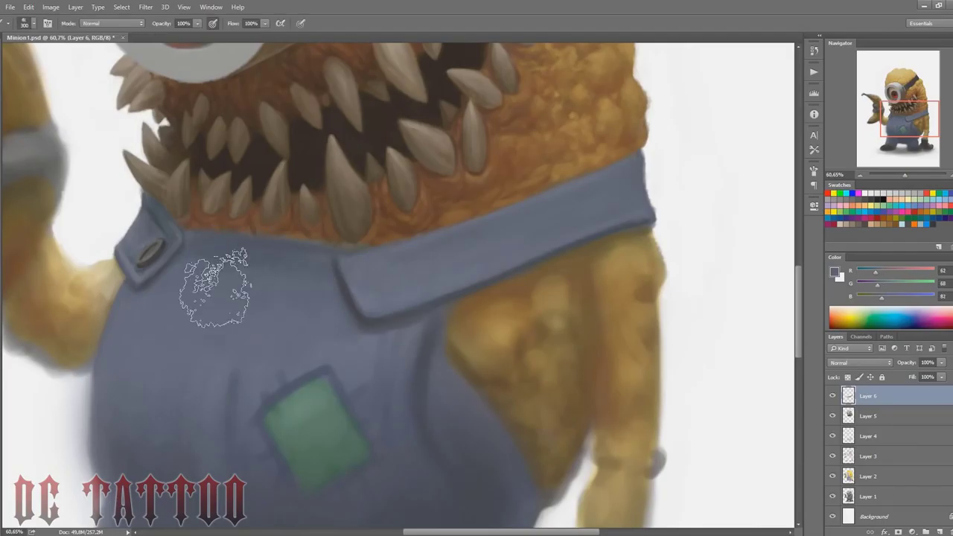
{"action": "left_click", "coordinate": [185, 236], "text": "alt"}
{"action": "key", "text": "bracketleft"}
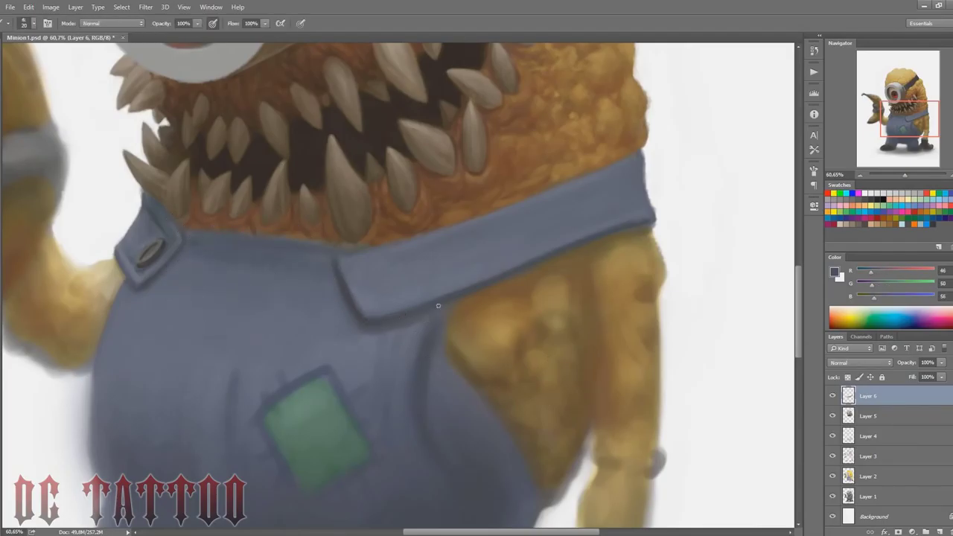
Step: Smooth the wide strap's surface with sampled blue-grey tones and a slightly larger brush
{"action": "left_click", "coordinate": [591, 181], "text": "alt"}
{"action": "key", "text": "bracketright"}
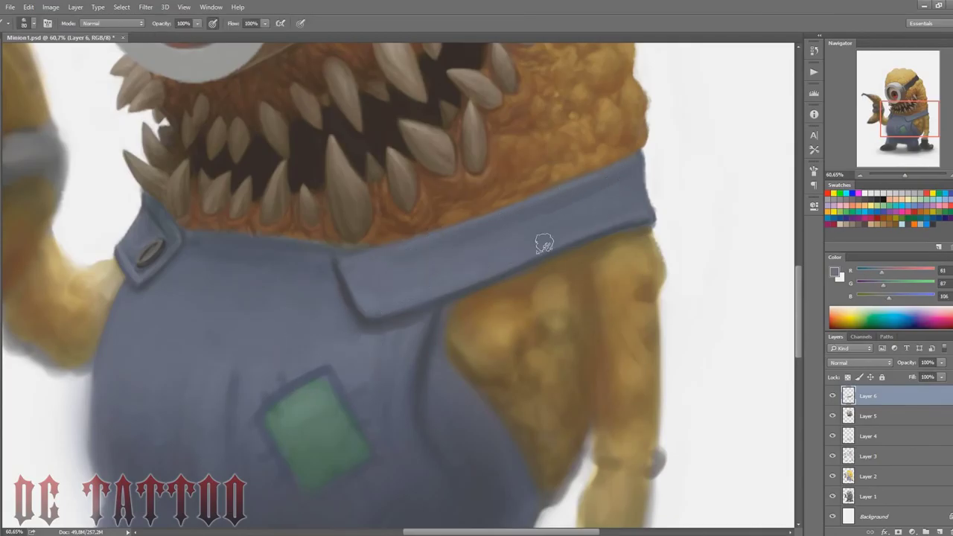
{"action": "left_click", "coordinate": [579, 193], "text": "alt"}
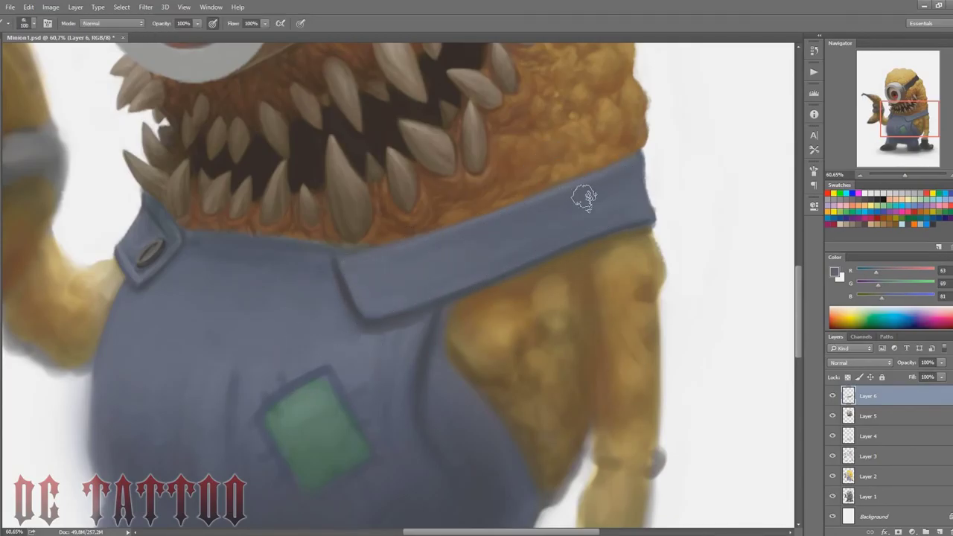
Step: Paint a dark gap at the bib's side below the wide strap and a dark brown shadow on the skin beneath it
{"action": "left_click", "coordinate": [350, 300], "text": "alt"}
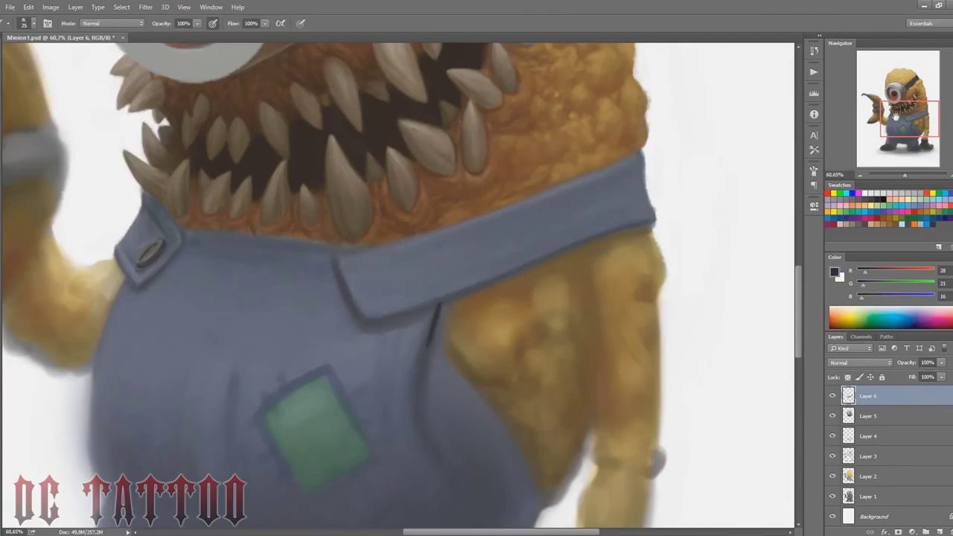
{"action": "left_click", "coordinate": [415, 151], "text": "alt"}
{"action": "mouse_move", "coordinate": [896, 115]}
{"action": "left_mouse_down"}
{"action": "mouse_move", "coordinate": [892, 97]}
{"action": "mouse_move", "coordinate": [894, 112]}
{"action": "left_mouse_up"}
{"action": "key", "text": "bracketleft"}
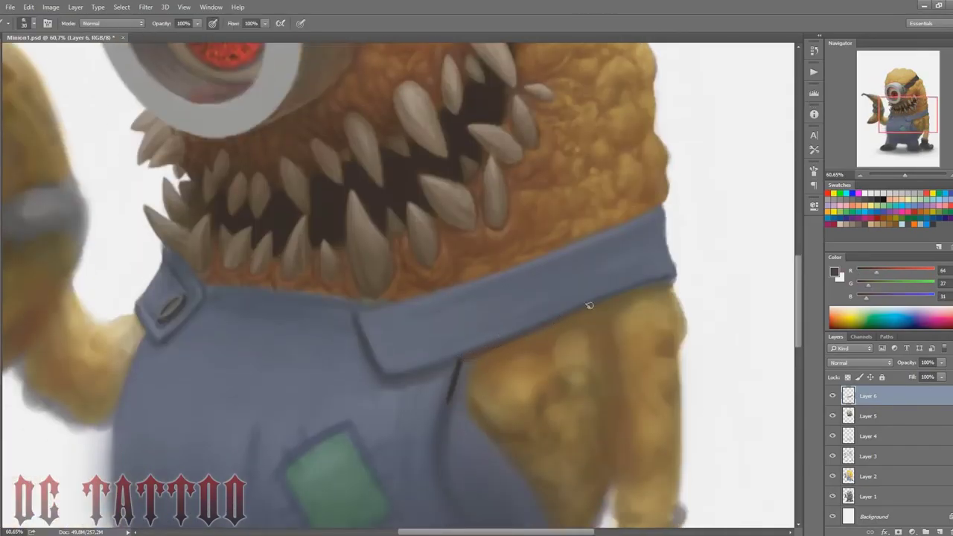
{"action": "left_click", "coordinate": [459, 372], "text": "alt"}
{"action": "key", "text": "bracketleft"}
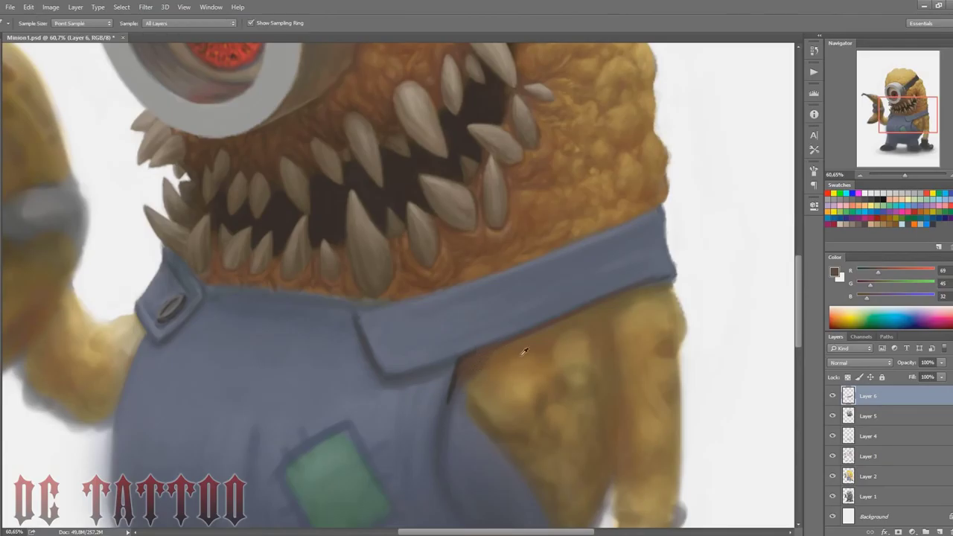
Step: Paint a round dark brown button on the wide strap's inner end and shade its edge with dark blue-grey
{"action": "left_click", "coordinate": [328, 203], "text": "alt"}
{"action": "mouse_move", "coordinate": [397, 344]}
{"action": "left_mouse_down"}
{"action": "mouse_move", "coordinate": [417, 326]}
{"action": "mouse_move", "coordinate": [404, 341]}
{"action": "left_mouse_up"}
{"action": "left_click", "coordinate": [430, 370], "text": "alt"}
{"action": "key", "text": "bracketleft"}
{"action": "key", "text": "bracketleft"}
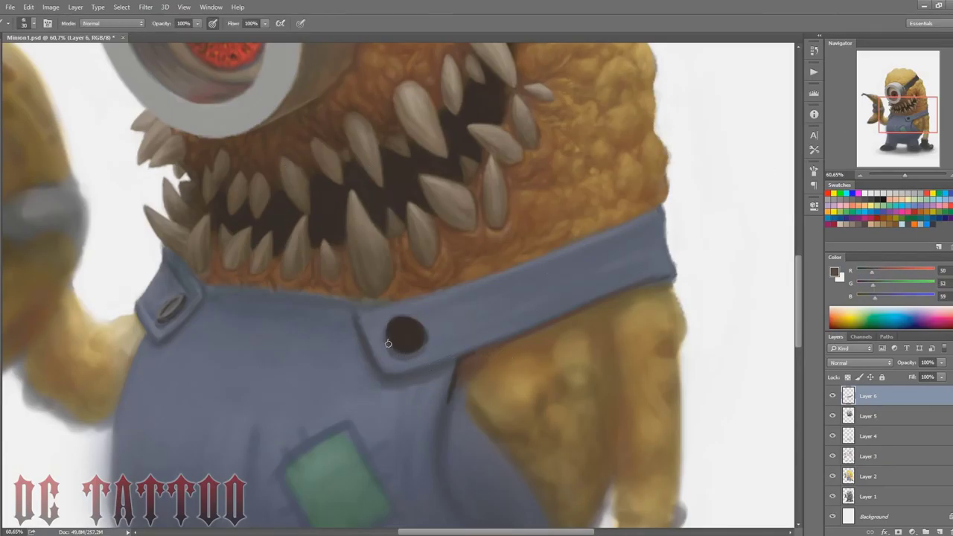
{"action": "left_click", "coordinate": [384, 328], "text": "alt"}
Step: Shape the button's raised rim and recessed centre with sampled dark brown and grey tones
{"action": "left_click", "coordinate": [401, 337], "text": "alt"}
{"action": "left_click", "coordinate": [218, 229], "text": "alt"}
{"action": "mouse_move", "coordinate": [395, 332]}
{"action": "left_mouse_down"}
{"action": "mouse_move", "coordinate": [407, 345]}
{"action": "mouse_move", "coordinate": [399, 322]}
{"action": "left_mouse_up"}
{"action": "left_click", "coordinate": [399, 337], "text": "alt"}
{"action": "key", "text": "bracketright"}
{"action": "left_click", "coordinate": [403, 337], "text": "alt"}
{"action": "key", "text": "bracketleft"}
{"action": "key", "text": "bracketleft"}
{"action": "key", "text": "bracketleft"}
{"action": "left_click", "coordinate": [171, 307], "text": "alt"}
{"action": "key", "text": "bracketright"}
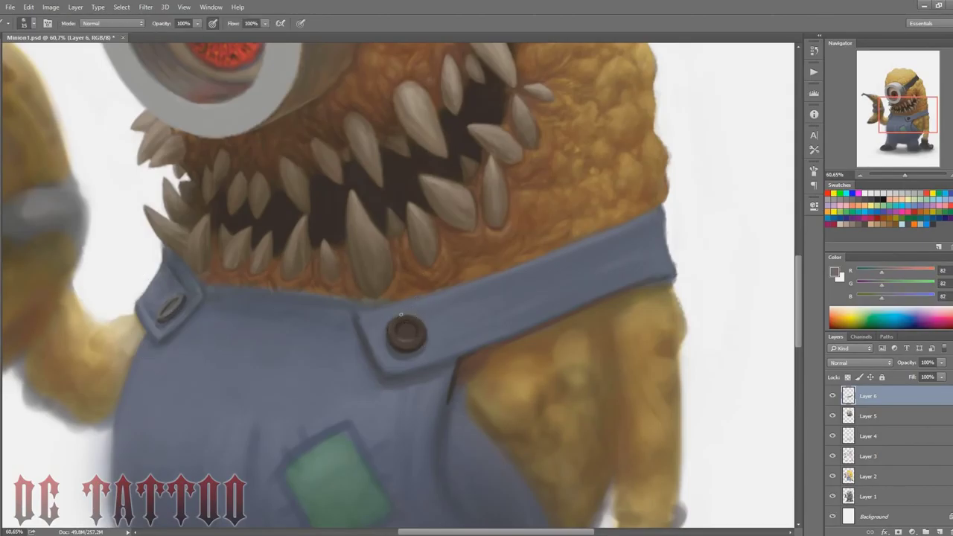
Step: Refine the button's rim and add small dark thread holes in its centre with a very small brush
{"action": "key", "text": "bracketright"}
{"action": "key", "text": "bracketright"}
{"action": "left_click", "coordinate": [410, 352], "text": "alt"}
{"action": "key", "text": "bracketleft"}
{"action": "key", "text": "bracketleft"}
{"action": "key", "text": "bracketleft"}
{"action": "key", "text": "bracketleft"}
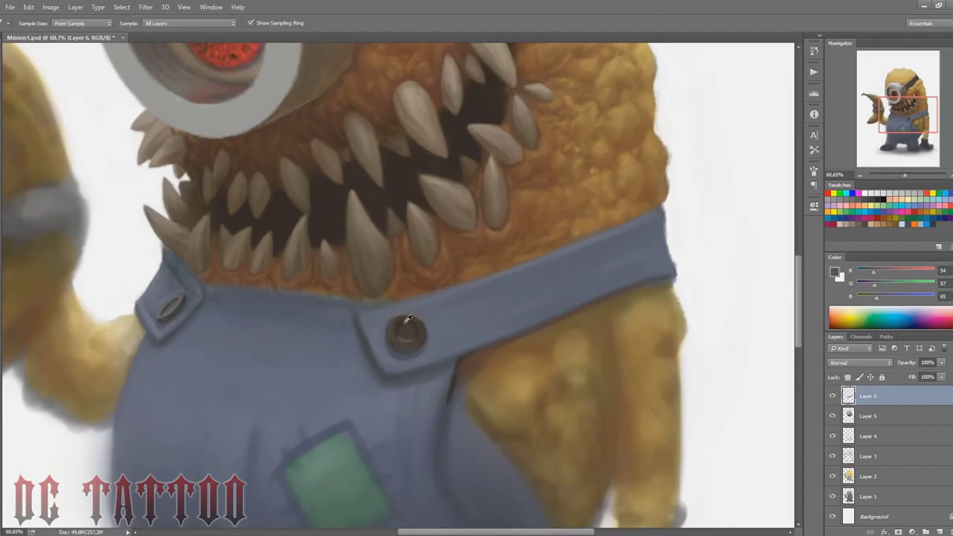
{"action": "left_click", "coordinate": [405, 330], "text": "alt"}
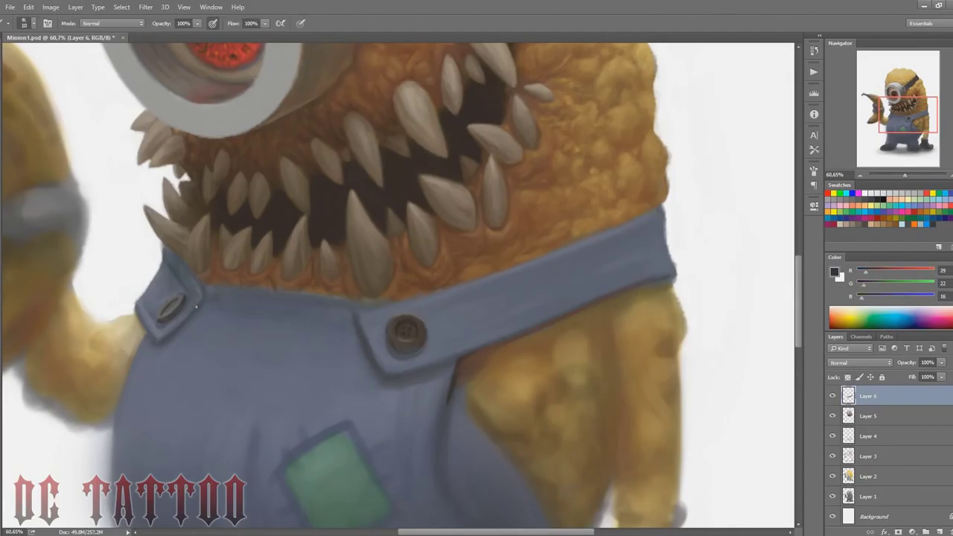
{"action": "left_click", "coordinate": [170, 306], "text": "alt"}
{"action": "key", "text": "bracketright"}
Step: Paint fabric folds beside the button and hem lines along the wide strap's edges in sampled blue-greys
{"action": "left_click", "coordinate": [431, 320], "text": "alt"}
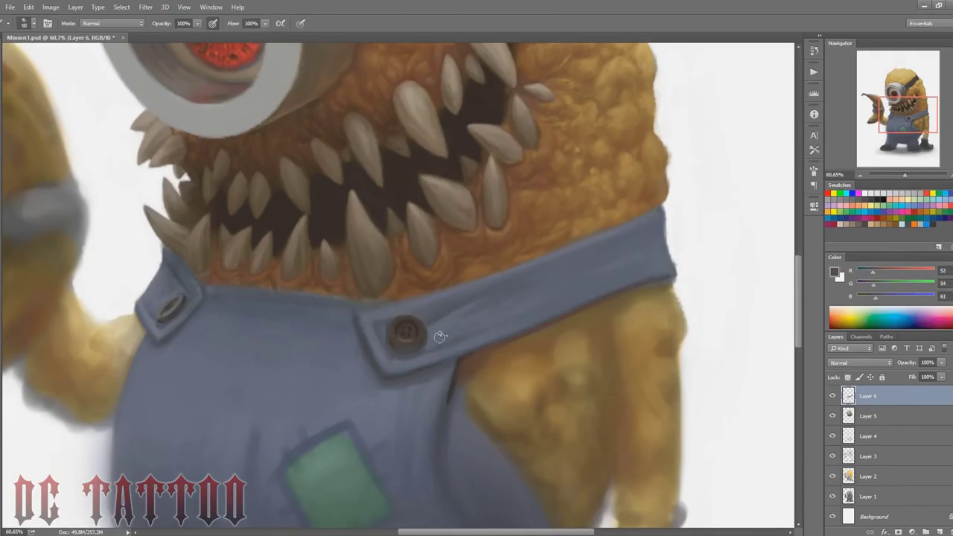
{"action": "key", "text": "bracketright"}
{"action": "key", "text": "bracketright"}
{"action": "key", "text": "bracketright"}
{"action": "left_click", "coordinate": [525, 308], "text": "alt"}
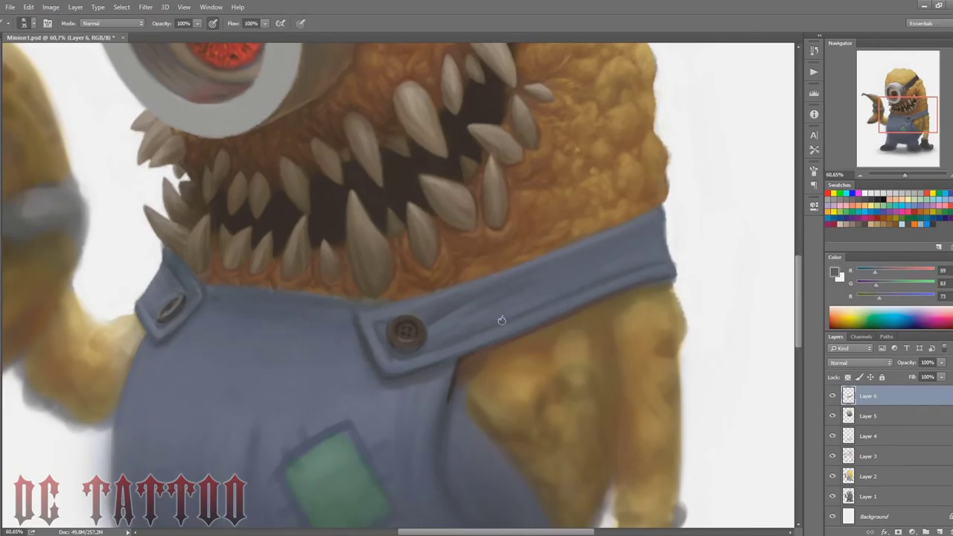
{"action": "left_click_drag", "start_coordinate": [516, 271], "coordinate": [654, 207]}
{"action": "left_click", "coordinate": [441, 348], "text": "alt"}
{"action": "left_click_drag", "start_coordinate": [366, 312], "coordinate": [502, 276]}
Step: Deepen the shading along the wide strap towards its outer end with a larger dark blue-grey brush
{"action": "left_click", "coordinate": [401, 322], "text": "alt"}
{"action": "key", "text": "bracketleft"}
{"action": "key", "text": "bracketright"}
{"action": "key", "text": "bracketright"}
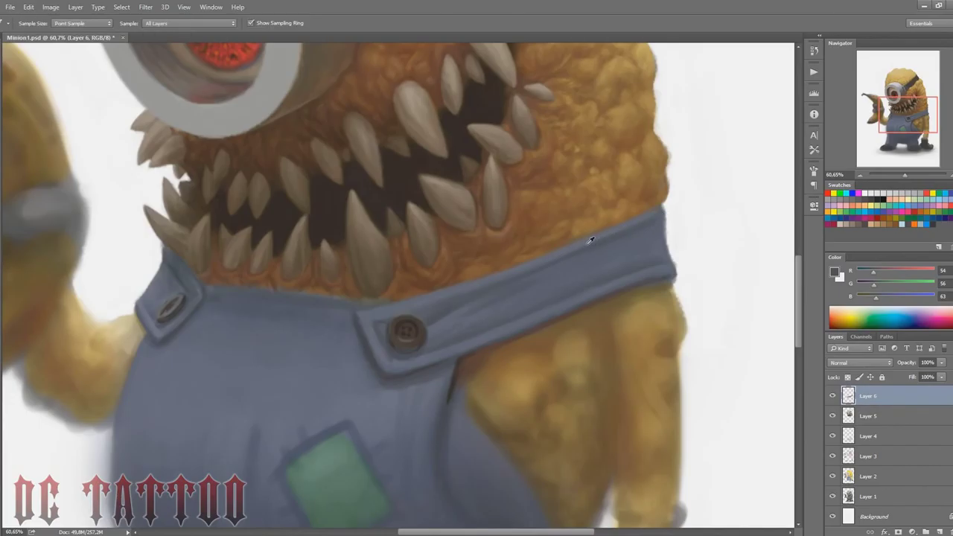
{"action": "left_click", "coordinate": [533, 281], "text": "alt"}
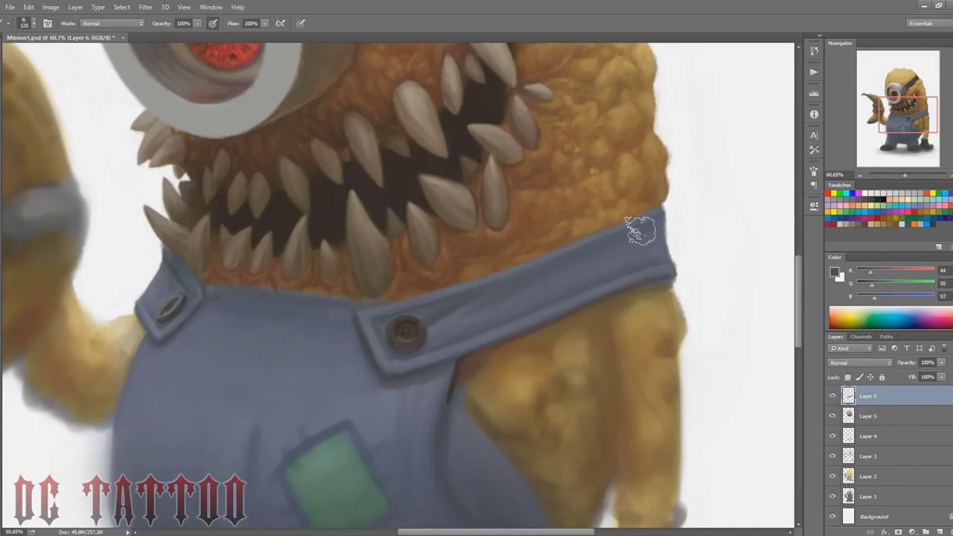
{"action": "key", "text": "bracketleft"}
{"action": "key", "text": "bracketright"}
{"action": "key", "text": "bracketright"}
{"action": "key", "text": "bracketright"}
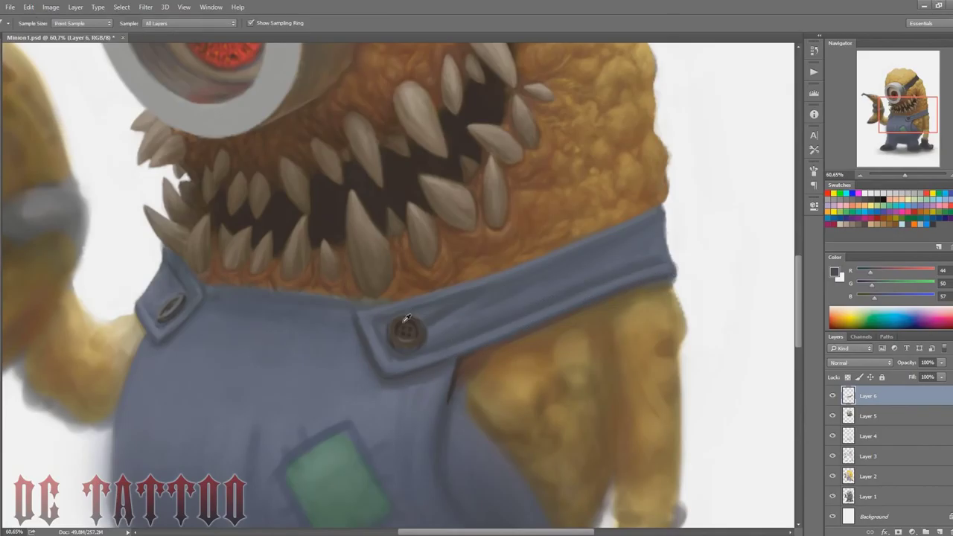
Step: Repaint the shoulder's skin and contour just below the wide strap's outer end with sampled yellow-brown tones
{"action": "left_click", "coordinate": [673, 289], "text": "alt"}
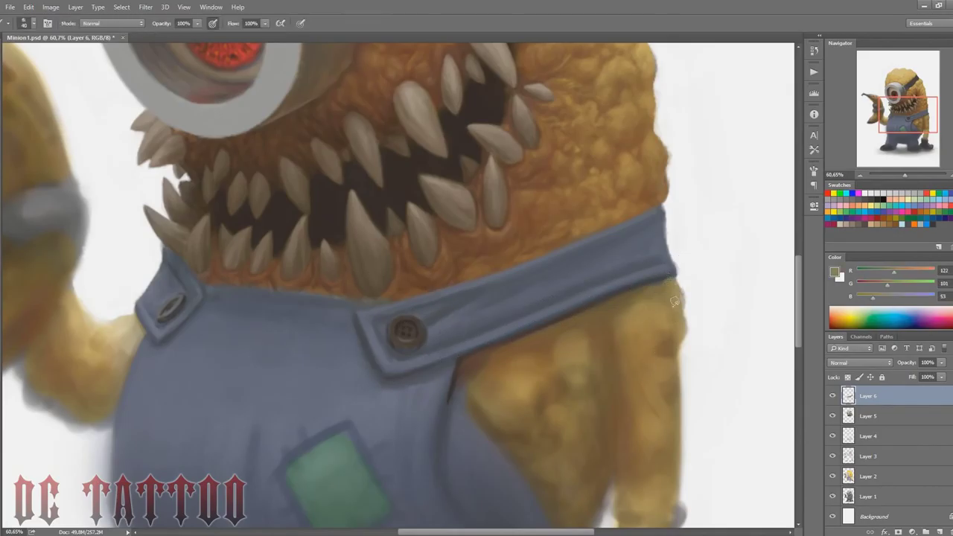
{"action": "left_click", "coordinate": [663, 328], "text": "alt"}
{"action": "mouse_move", "coordinate": [679, 292]}
{"action": "left_mouse_down"}
{"action": "mouse_move", "coordinate": [685, 328]}
{"action": "mouse_move", "coordinate": [676, 288]}
{"action": "left_mouse_up"}
{"action": "left_click", "coordinate": [649, 305], "text": "alt"}
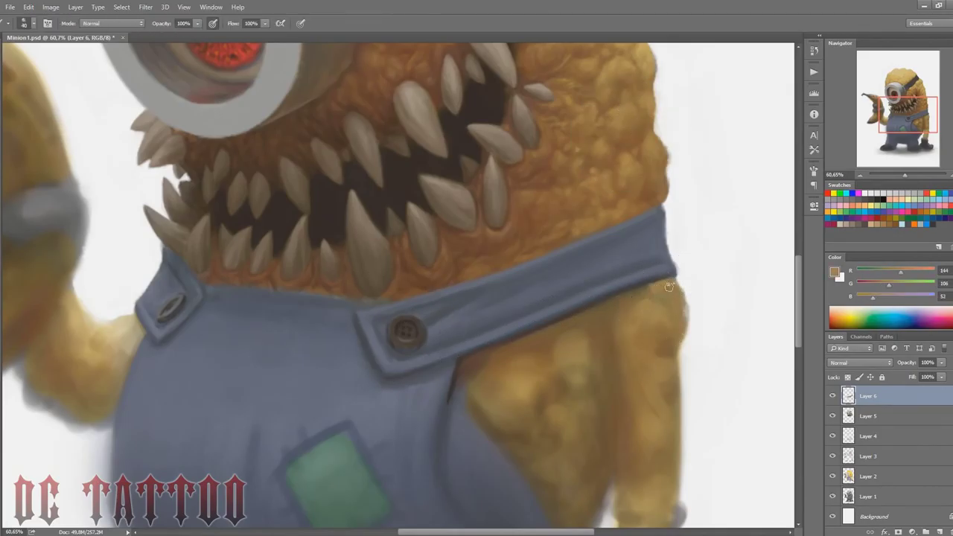
{"action": "key", "text": "bracketright"}
{"action": "key", "text": "bracketright"}
{"action": "left_click_drag", "start_coordinate": [652, 285], "coordinate": [665, 284]}
Step: Shade and texture the skin directly beneath the wide strap with sampled dark brown and ochre
{"action": "left_click", "coordinate": [476, 359], "text": "alt"}
{"action": "left_click_drag", "start_coordinate": [475, 357], "coordinate": [491, 348]}
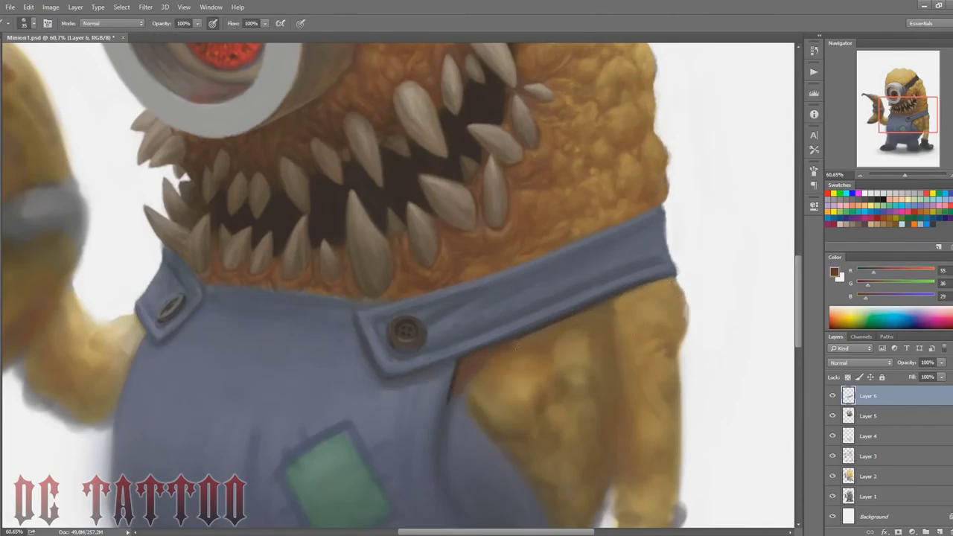
{"action": "key", "text": "bracketleft"}
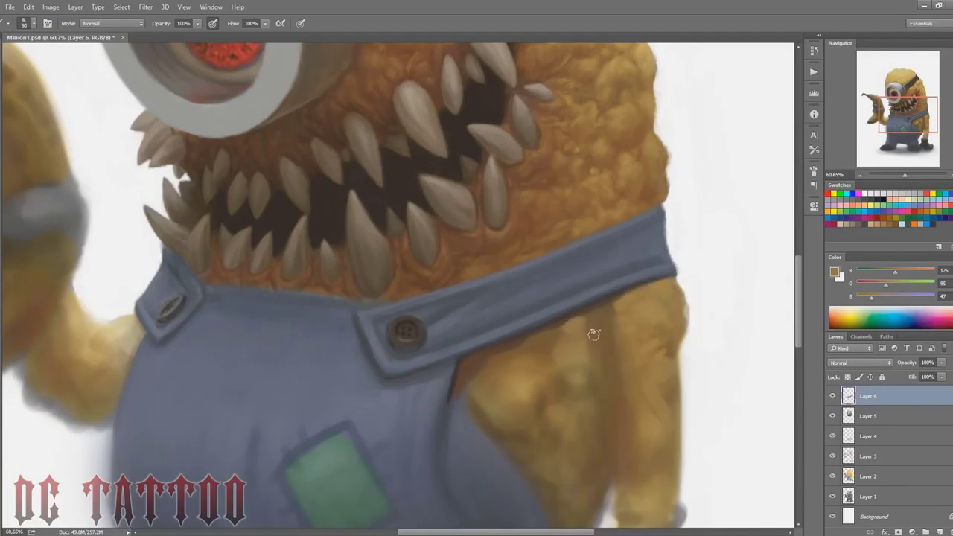
{"action": "left_click", "coordinate": [551, 339], "text": "alt"}
Step: Define the bib's upper edge and the borders of both straps with sampled dark blue-grey and small brushes
{"action": "left_click", "coordinate": [445, 343], "text": "alt"}
{"action": "key", "text": "bracketleft"}
{"action": "key", "text": "bracketleft"}
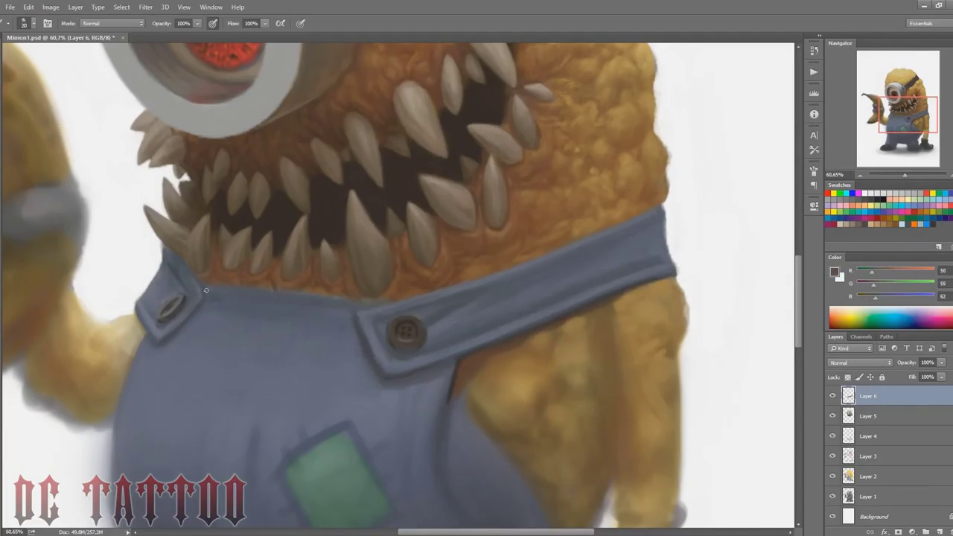
{"action": "left_click", "coordinate": [175, 286], "text": "alt"}
{"action": "key", "text": "bracketleft"}
{"action": "left_click", "coordinate": [169, 336], "text": "alt"}
{"action": "key", "text": "bracketright"}
{"action": "left_click", "coordinate": [456, 358], "text": "alt"}
{"action": "left_click", "coordinate": [514, 276], "text": "alt"}
{"action": "key", "text": "bracketleft"}
{"action": "key", "text": "bracketleft"}
Step: Clean up the contour at the wide strap's outer end with white sampled from the background
{"action": "left_click", "coordinate": [682, 234], "text": "alt"}
{"action": "key", "text": "bracketright"}
{"action": "key", "text": "bracketright"}
{"action": "key", "text": "bracketright"}
{"action": "key", "text": "bracketright"}
{"action": "key", "text": "bracketright"}
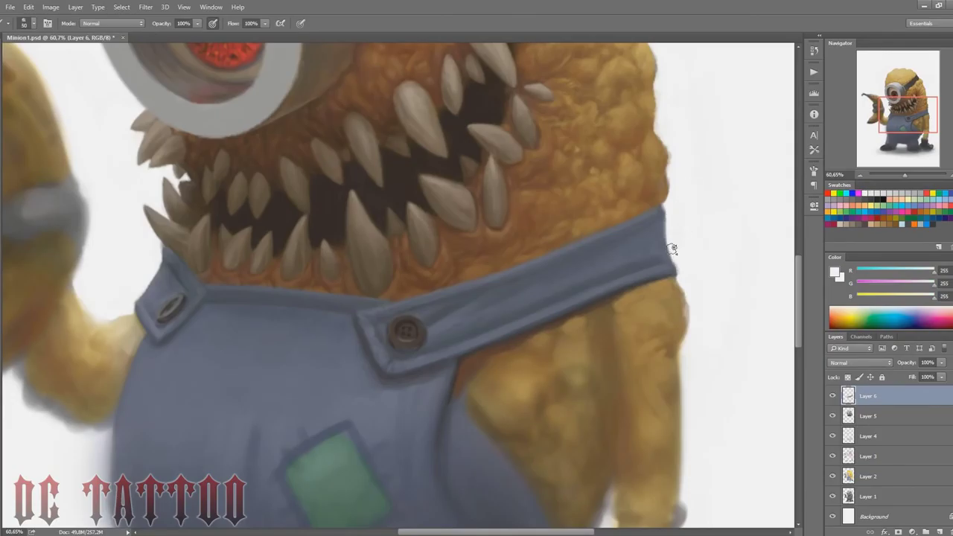
Step: Paint the dark brown crease between the arm and the body below the wide strap
{"action": "left_click", "coordinate": [677, 298], "text": "alt"}
{"action": "left_click", "coordinate": [597, 431], "text": "alt"}
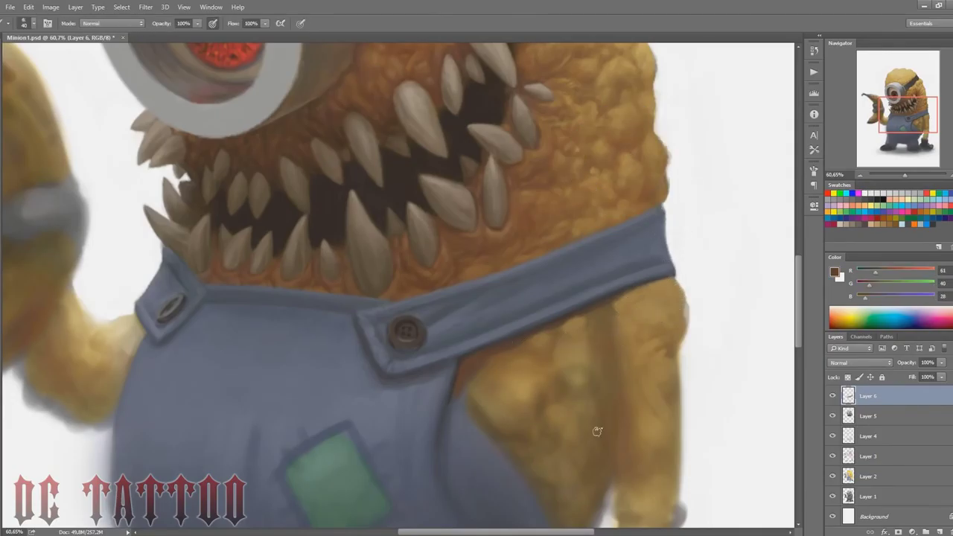
{"action": "left_click", "coordinate": [481, 226], "text": "alt"}
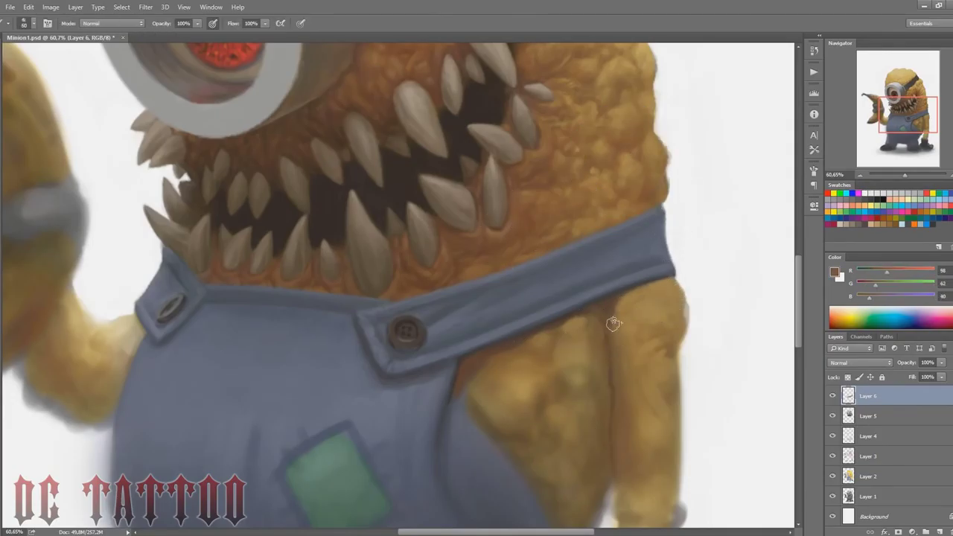
{"action": "left_click", "coordinate": [608, 304], "text": "alt"}
{"action": "left_click_drag", "start_coordinate": [606, 308], "coordinate": [609, 332]}
{"action": "left_click", "coordinate": [609, 327], "text": "alt"}
Step: Refine the shoulder's outer contour just below the wide strap with sampled ochre and a larger brush
{"action": "key", "text": "bracketright"}
{"action": "key", "text": "bracketright"}
{"action": "key", "text": "bracketright"}
{"action": "left_click", "coordinate": [676, 290], "text": "alt"}
{"action": "key", "text": "bracketright"}
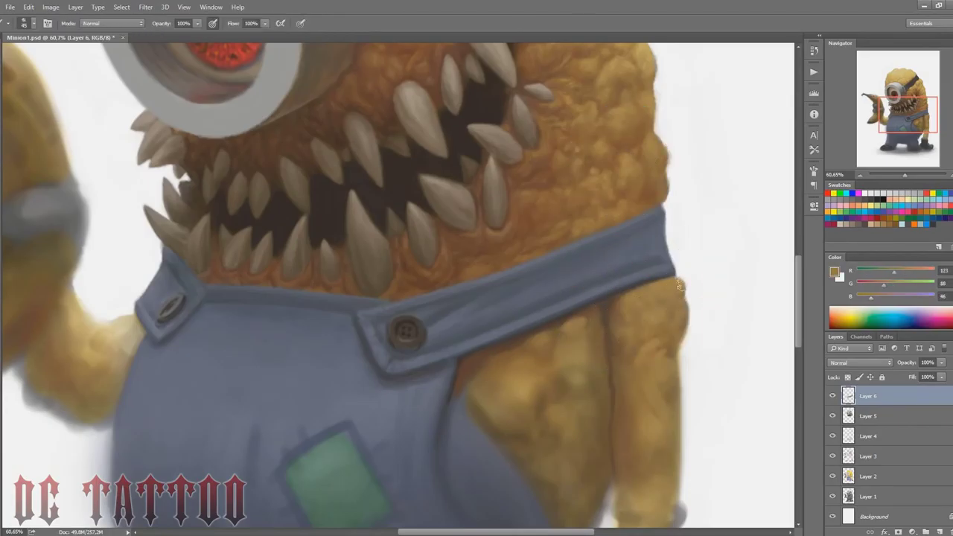
Step: Paint lumpy skin on the torso directly beneath the wide strap with sampled dark brown and ochre tones
{"action": "left_click", "coordinate": [570, 315], "text": "alt"}
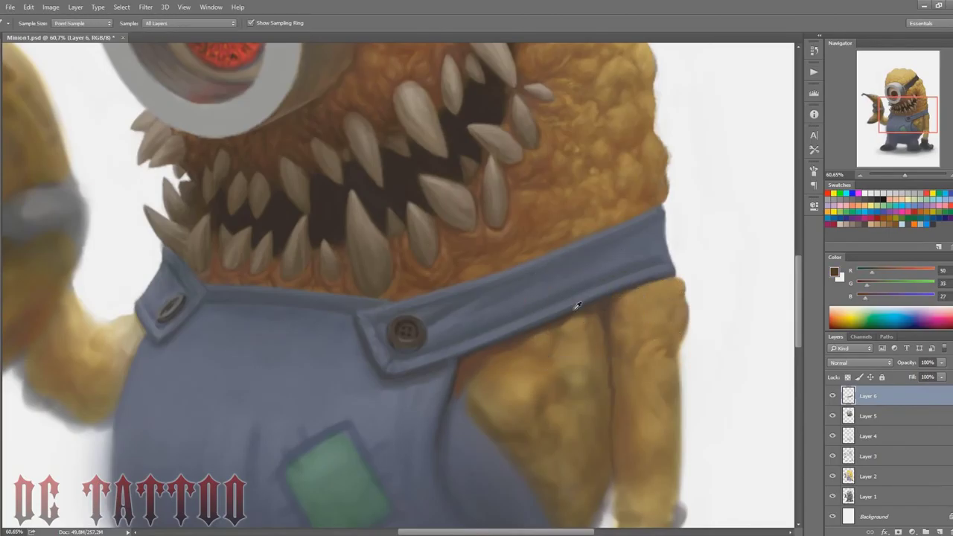
{"action": "left_click", "coordinate": [521, 362], "text": "alt"}
{"action": "left_click", "coordinate": [491, 359], "text": "alt"}
{"action": "left_click", "coordinate": [547, 358], "text": "alt"}
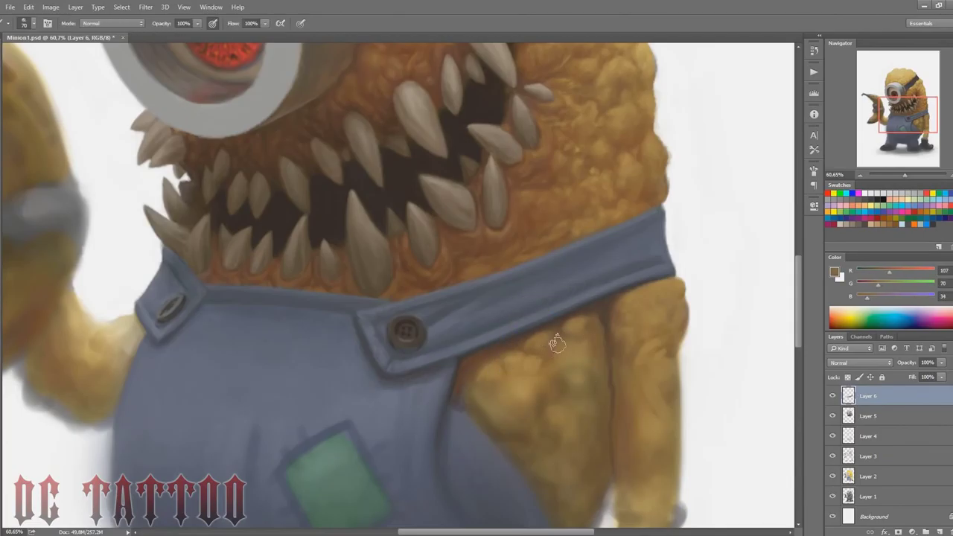
{"action": "left_click", "coordinate": [549, 341], "text": "alt"}
{"action": "key", "text": "["}
{"action": "key", "text": "bracketright"}
Step: Darken the skin where the bib's side edge meets the wide strap with sampled dark brown
{"action": "left_click", "coordinate": [461, 356], "text": "alt"}
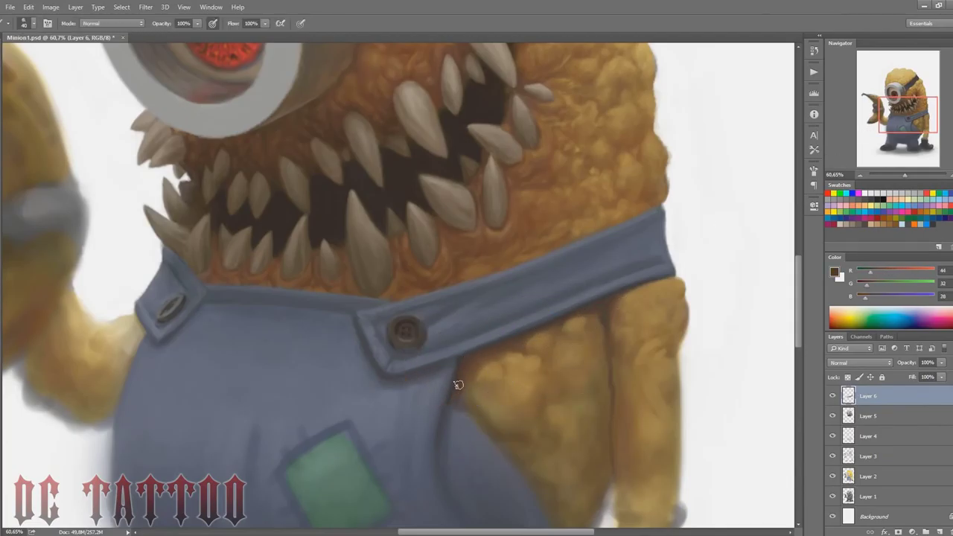
{"action": "key", "text": "bracketright"}
{"action": "left_click", "coordinate": [456, 391], "text": "alt"}
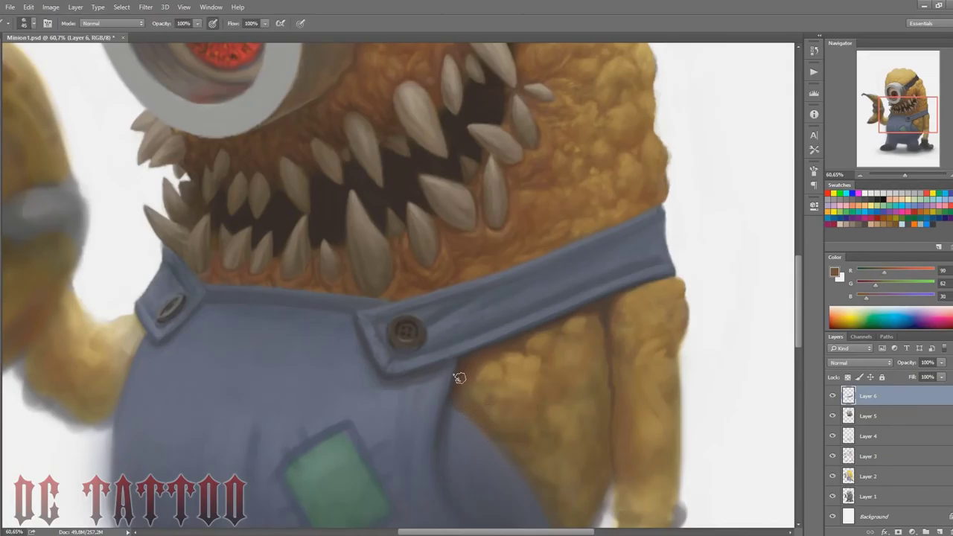
Step: Deepen the shadow on the torso beside the arm with sampled brown and an enlarged brush
{"action": "left_click", "coordinate": [603, 358], "text": "alt"}
{"action": "key", "text": "bracketright"}
{"action": "key", "text": "bracketright"}
{"action": "key", "text": "bracketright"}
{"action": "key", "text": "bracketright"}
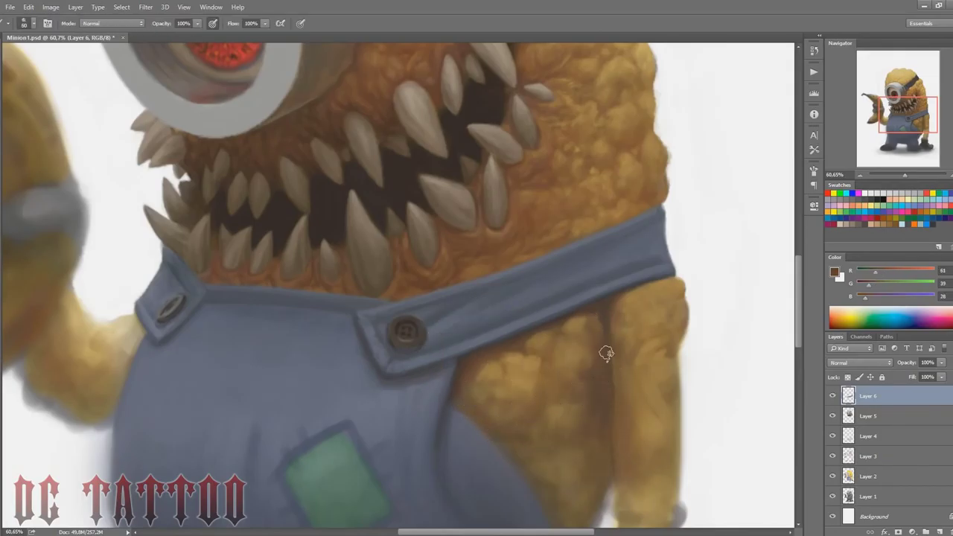
Step: Extend the dark brown shading down the torso's side to its lower tip and tidy the contour there
{"action": "left_click", "coordinate": [609, 372], "text": "alt"}
{"action": "key", "text": "bracketleft"}
{"action": "left_click_drag", "start_coordinate": [620, 330], "coordinate": [642, 198]}
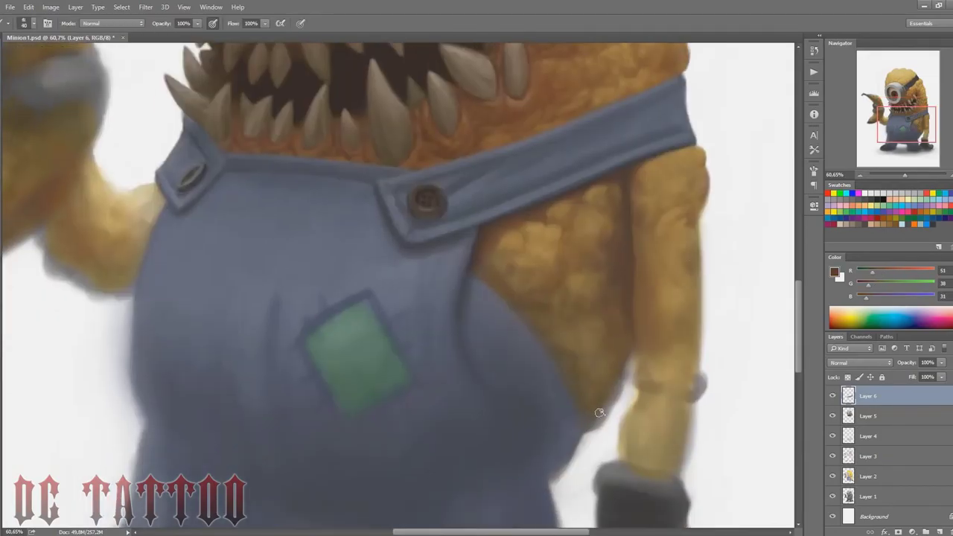
{"action": "key", "text": "bracketleft"}
{"action": "key", "text": "bracketleft"}
{"action": "key", "text": "bracketleft"}
Step: Build up bumpy skin texture across the exposed torso side with sampled ochre in varying brush sizes
{"action": "left_click", "coordinate": [494, 243], "text": "alt"}
{"action": "left_click", "coordinate": [536, 251], "text": "alt"}
{"action": "key", "text": "bracketright"}
{"action": "key", "text": "bracketright"}
{"action": "key", "text": "bracketright"}
{"action": "key", "text": "bracketright"}
{"action": "key", "text": "bracketleft"}
{"action": "key", "text": "bracketleft"}
{"action": "key", "text": "bracketleft"}
{"action": "key", "text": "bracketleft"}
{"action": "key", "text": "bracketleft"}
{"action": "left_click", "coordinate": [570, 268], "text": "alt"}
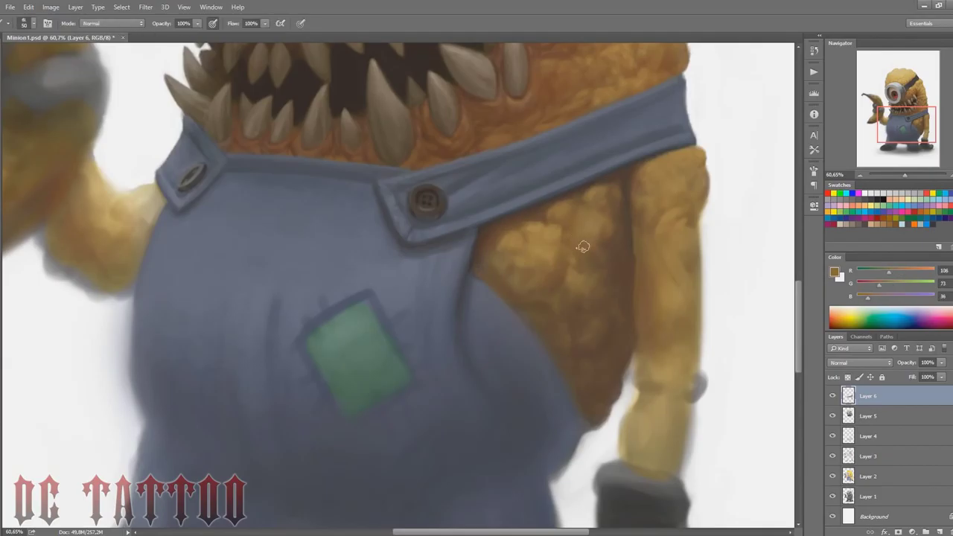
Step: Define the creases between the torso's skin lumps with sampled dark brown and add ochre highlights beside the shadow
{"action": "left_click", "coordinate": [494, 231], "text": "alt"}
{"action": "key", "text": "bracketright"}
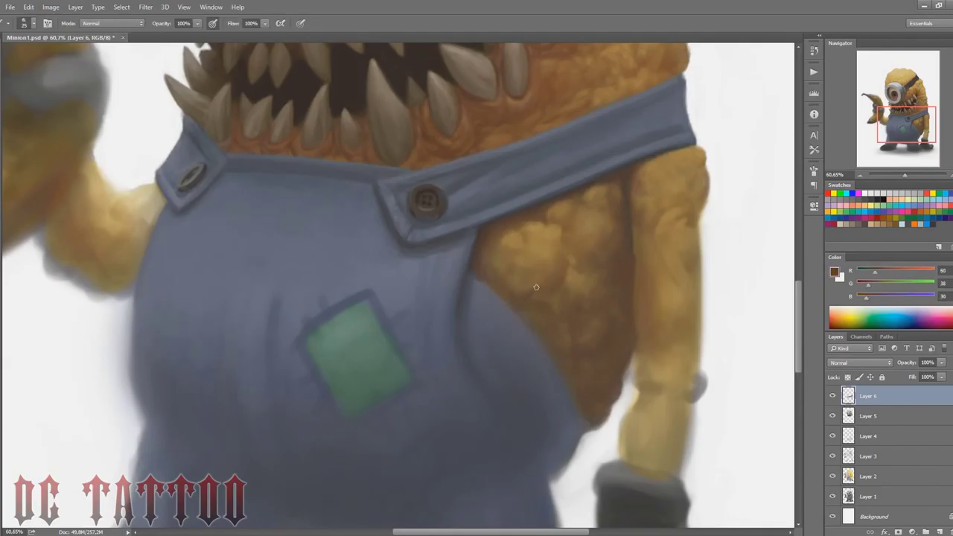
{"action": "left_click", "coordinate": [534, 284], "text": "alt"}
{"action": "left_click", "coordinate": [619, 261], "text": "alt"}
{"action": "key", "text": "bracketright"}
{"action": "key", "text": "bracketright"}
{"action": "key", "text": "bracketleft"}
{"action": "left_click", "coordinate": [587, 257], "text": "alt"}
{"action": "left_click", "coordinate": [600, 252], "text": "alt"}
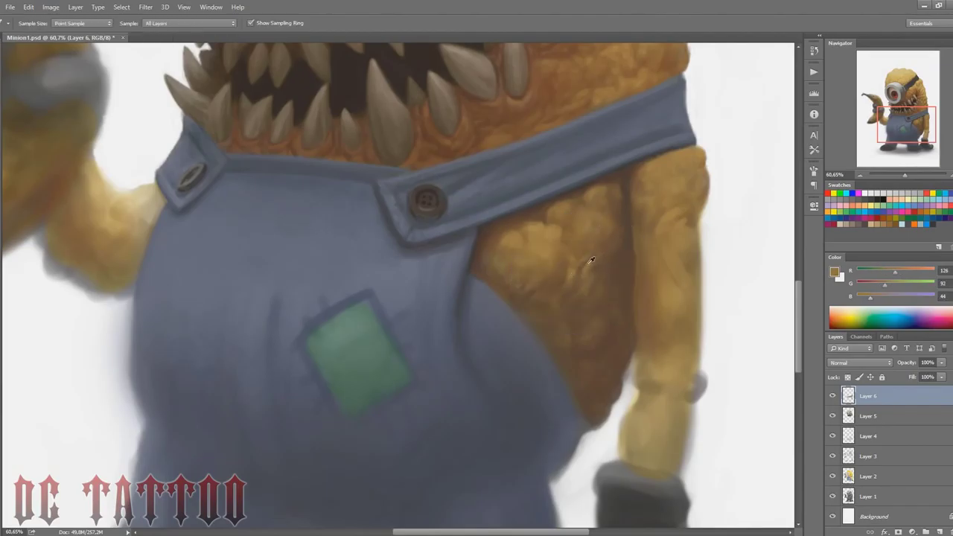
Step: Shade the skin along the overalls' curved side edge with sampled dark brown
{"action": "left_click", "coordinate": [478, 266], "text": "alt"}
{"action": "key", "text": "bracketright"}
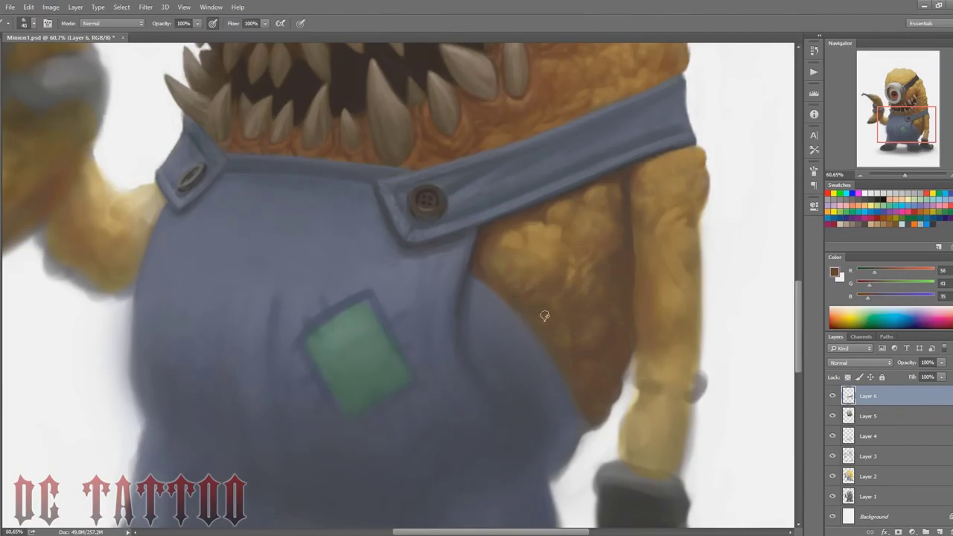
{"action": "left_click", "coordinate": [481, 232], "text": "alt"}
{"action": "left_click", "coordinate": [608, 373], "text": "alt"}
{"action": "left_click", "coordinate": [587, 344], "text": "alt"}
Step: Blend the lower torso skin with sampled ochre and brown, varying the brush size widely
{"action": "key", "text": "bracketright"}
{"action": "key", "text": "bracketright"}
{"action": "key", "text": "bracketright"}
{"action": "key", "text": "bracketright"}
{"action": "key", "text": "bracketright"}
{"action": "key", "text": "bracketright"}
{"action": "key", "text": "bracketright"}
{"action": "key", "text": "bracketright"}
{"action": "key", "text": "bracketright"}
{"action": "key", "text": "bracketleft"}
{"action": "key", "text": "bracketleft"}
{"action": "key", "text": "bracketleft"}
{"action": "key", "text": "bracketleft"}
{"action": "key", "text": "bracketleft"}
{"action": "key", "text": "bracketleft"}
{"action": "key", "text": "bracketleft"}
{"action": "key", "text": "bracketleft"}
{"action": "key", "text": "bracketleft"}
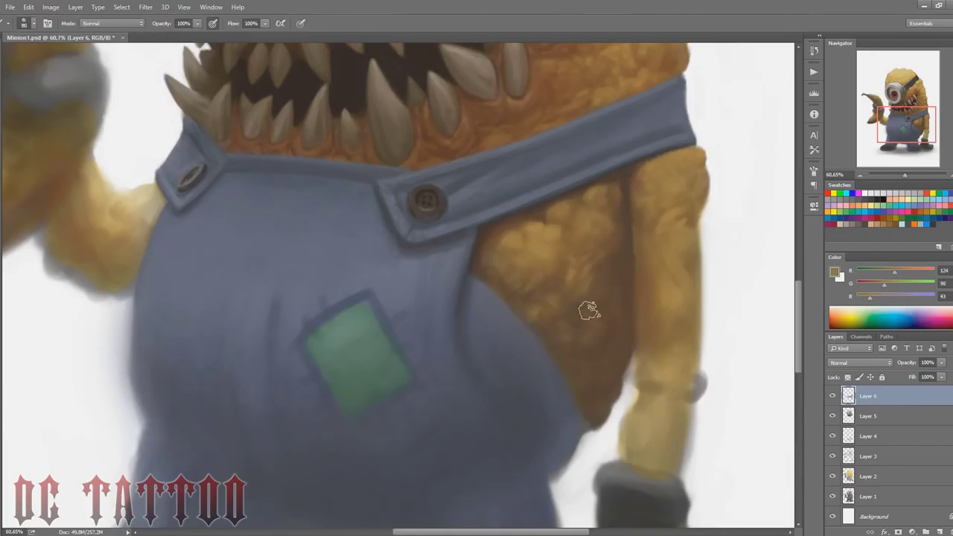
{"action": "left_click", "coordinate": [607, 289], "text": "alt"}
{"action": "left_click", "coordinate": [611, 271], "text": "alt"}
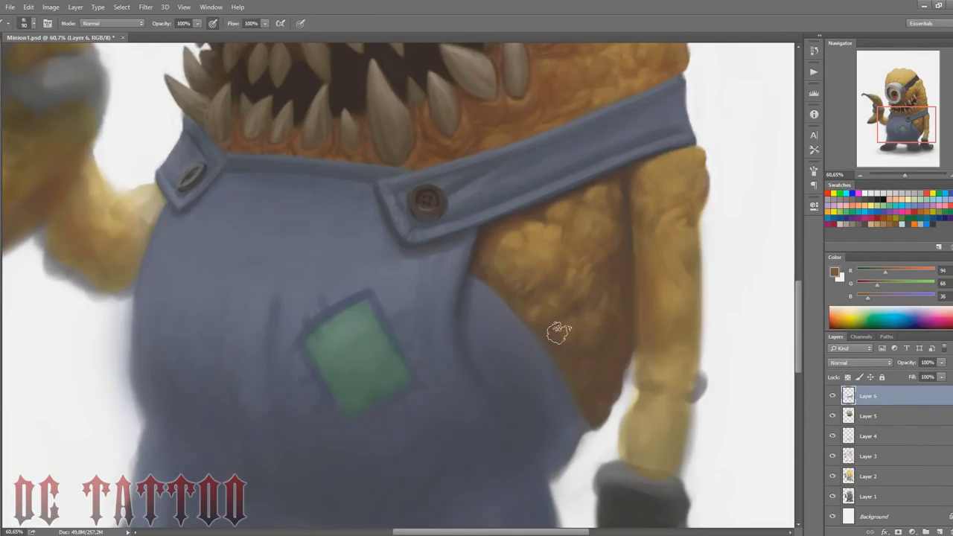
Step: Soften the brown shadow on the torso beside the arm with a sampled tone and a much larger brush
{"action": "left_click", "coordinate": [620, 230], "text": "alt"}
{"action": "key", "text": "bracketright"}
{"action": "key", "text": "bracketright"}
{"action": "key", "text": "bracketright"}
{"action": "key", "text": "bracketright"}
{"action": "key", "text": "bracketright"}
{"action": "key", "text": "bracketright"}
{"action": "key", "text": "bracketright"}
{"action": "key", "text": "bracketright"}
{"action": "key", "text": "bracketright"}
{"action": "key", "text": "bracketright"}
Step: Paint creases between the skin lumps below the strap's buttoned end with a sampled tone and a small brush
{"action": "left_click", "coordinate": [512, 231], "text": "alt"}
{"action": "key", "text": "bracketleft"}
{"action": "key", "text": "bracketleft"}
{"action": "key", "text": "bracketleft"}
{"action": "key", "text": "bracketleft"}
{"action": "key", "text": "bracketleft"}
{"action": "key", "text": "bracketleft"}
{"action": "key", "text": "bracketleft"}
{"action": "mouse_move", "coordinate": [509, 248]}
{"action": "left_mouse_down"}
{"action": "mouse_move", "coordinate": [509, 293]}
{"action": "mouse_move", "coordinate": [554, 276]}
{"action": "mouse_move", "coordinate": [515, 311]}
{"action": "mouse_move", "coordinate": [547, 297]}
{"action": "left_mouse_up"}
{"action": "key", "text": "bracketright"}
{"action": "key", "text": "bracketright"}
{"action": "key", "text": "bracketright"}
{"action": "key", "text": "bracketright"}
{"action": "key", "text": "bracketright"}
Step: Detail the lumps near the overalls' curved side edge with sampled dark brown and light ochre in a small brush
{"action": "left_click", "coordinate": [519, 307], "text": "alt"}
{"action": "key", "text": "bracketleft"}
{"action": "key", "text": "bracketleft"}
{"action": "key", "text": "bracketleft"}
{"action": "key", "text": "bracketleft"}
{"action": "key", "text": "bracketleft"}
{"action": "key", "text": "bracketleft"}
{"action": "key", "text": "bracketleft"}
{"action": "key", "text": "bracketleft"}
{"action": "key", "text": "bracketleft"}
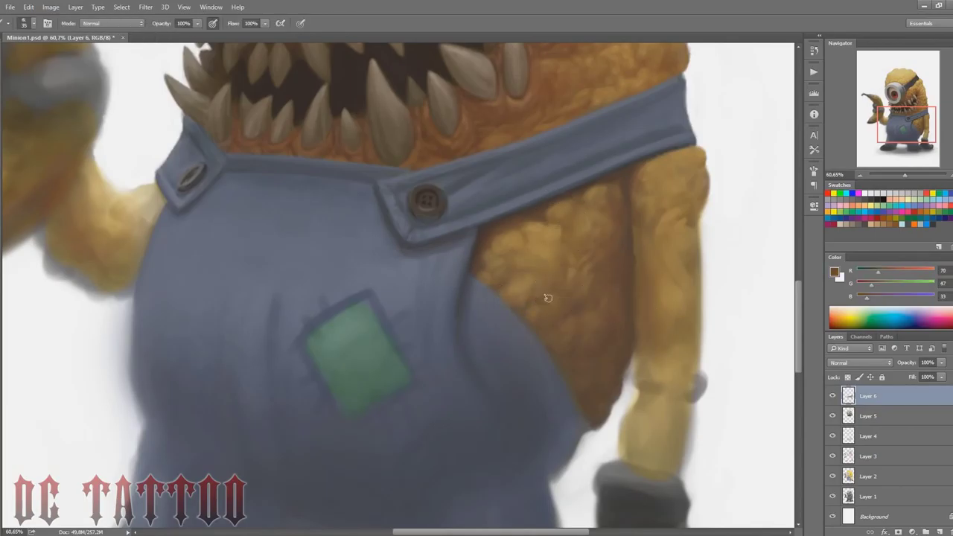
{"action": "left_click", "coordinate": [562, 311], "text": "alt"}
{"action": "left_click", "coordinate": [542, 261], "text": "alt"}
{"action": "key", "text": "bracketright"}
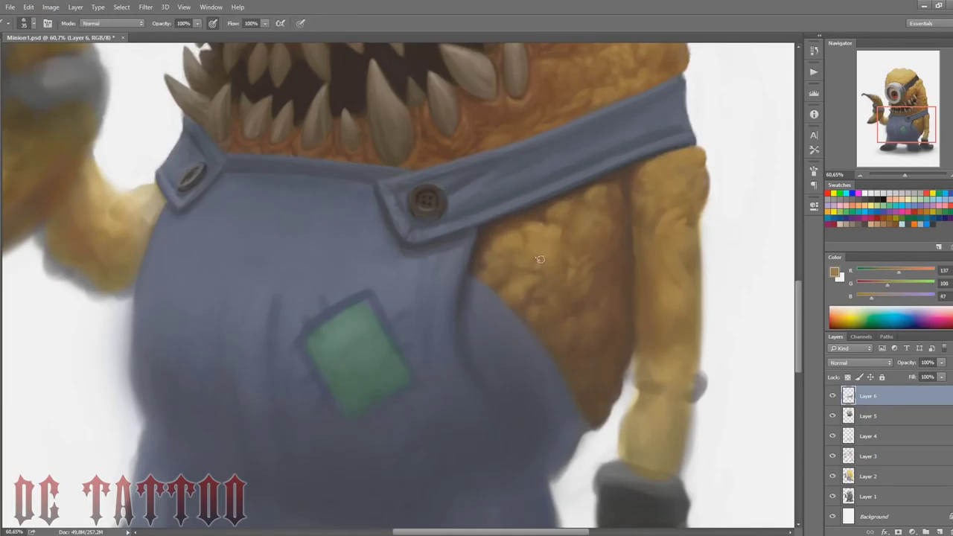
Step: Glaze the torso skin toward the arm with sampled ochre and a large brush to unify the lumps
{"action": "left_click", "coordinate": [515, 264], "text": "alt"}
{"action": "key", "text": "bracketright"}
{"action": "key", "text": "bracketright"}
{"action": "key", "text": "bracketright"}
{"action": "key", "text": "bracketright"}
{"action": "key", "text": "bracketright"}
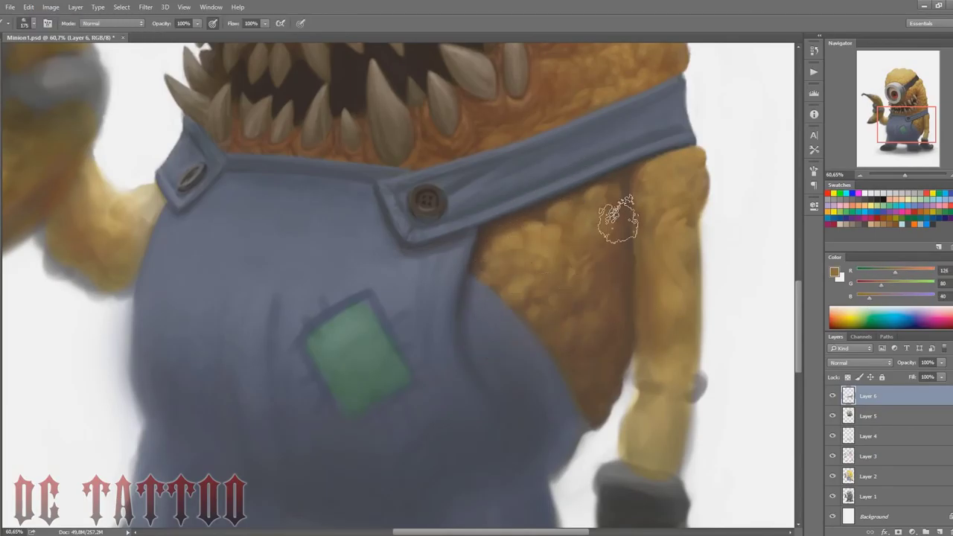
{"action": "left_click_drag", "start_coordinate": [618, 219], "coordinate": [606, 291]}
{"action": "left_click", "coordinate": [549, 279], "text": "alt"}
{"action": "key", "text": "bracketright"}
{"action": "key", "text": "bracketright"}
{"action": "key", "text": "bracketleft"}
Step: Darken the top of the crease between arm and torso under the wide strap with sampled dark brown
{"action": "left_click", "coordinate": [632, 177], "text": "alt"}
{"action": "key", "text": "bracketleft"}
{"action": "key", "text": "bracketleft"}
{"action": "key", "text": "bracketleft"}
{"action": "key", "text": "bracketleft"}
{"action": "key", "text": "bracketleft"}
{"action": "key", "text": "bracketleft"}
{"action": "key", "text": "bracketleft"}
{"action": "key", "text": "bracketleft"}
{"action": "key", "text": "bracketleft"}
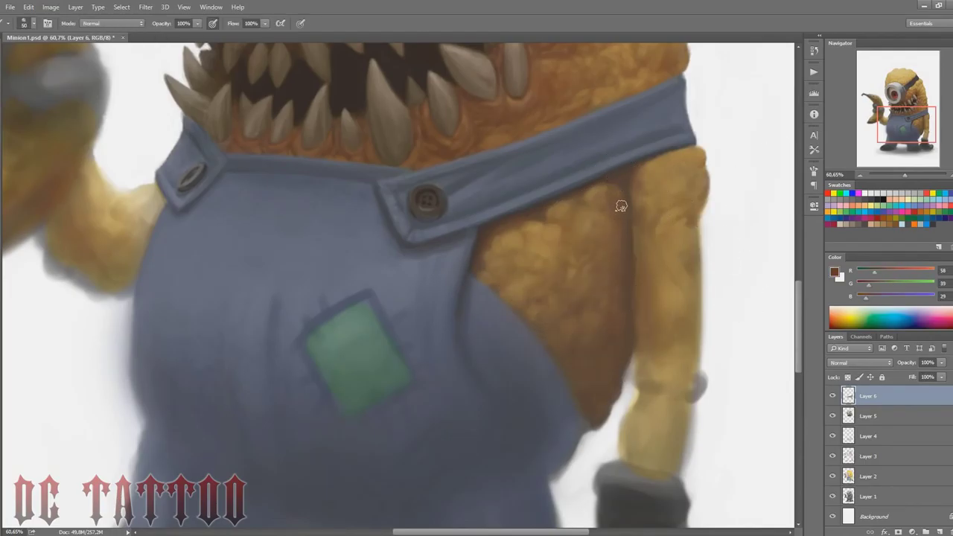
Step: Paint a dark border along the overalls' curved side edge against the torso skin with a small brush
{"action": "left_click", "coordinate": [483, 228], "text": "alt"}
{"action": "key", "text": "bracketleft"}
{"action": "key", "text": "bracketleft"}
{"action": "key", "text": "bracketleft"}
{"action": "key", "text": "bracketleft"}
{"action": "key", "text": "bracketleft"}
{"action": "key", "text": "bracketleft"}
{"action": "key", "text": "bracketleft"}
{"action": "key", "text": "bracketright"}
{"action": "left_click_drag", "start_coordinate": [481, 289], "coordinate": [556, 386]}
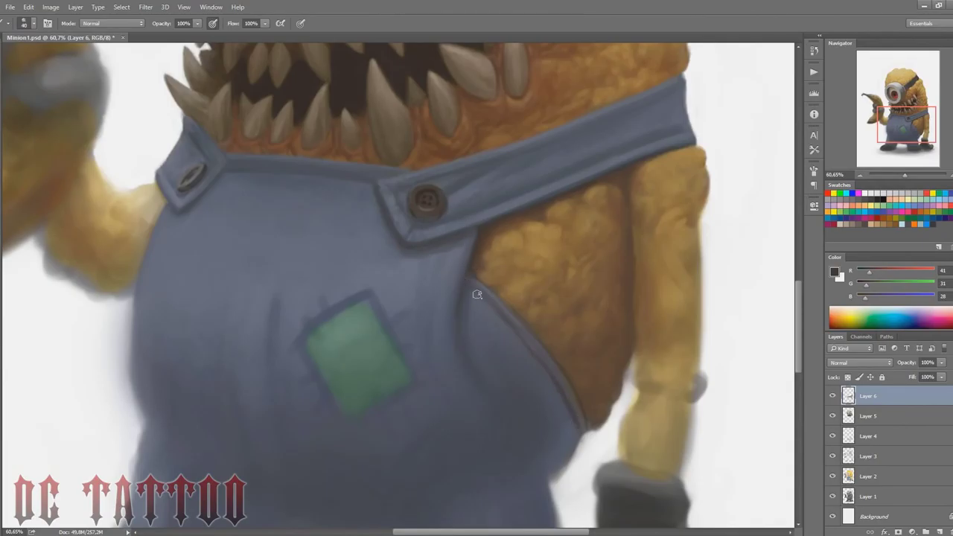
Step: Reinforce the overalls' curved side border with sampled dark grey and a finer brush
{"action": "left_click", "coordinate": [549, 346], "text": "alt"}
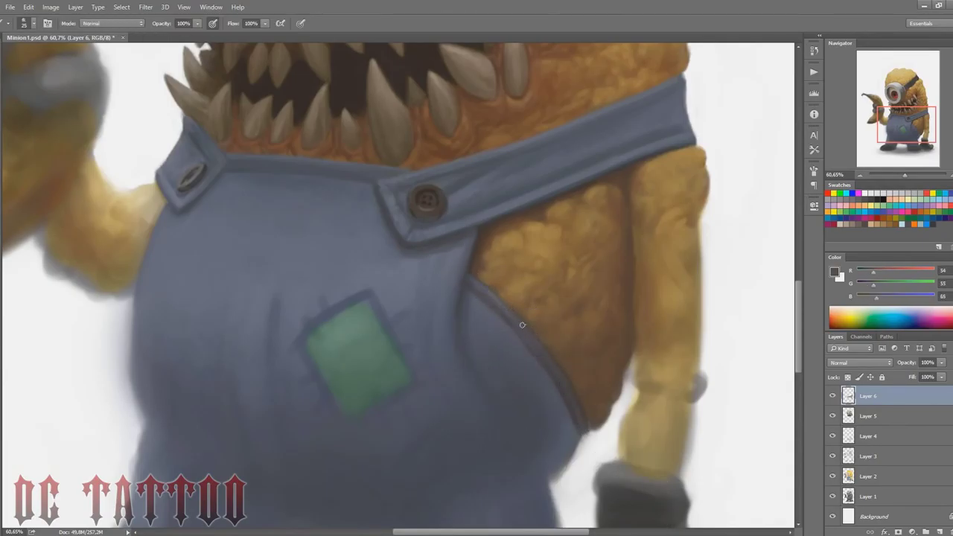
{"action": "key", "text": "bracketleft"}
{"action": "key", "text": "bracketleft"}
{"action": "key", "text": "bracketleft"}
Step: Paint the narrow hem strip from the wide strap down to the side panel with sampled blue-grey tones and a small brush
{"action": "left_click", "coordinate": [474, 256], "text": "alt"}
{"action": "key", "text": "bracketright"}
{"action": "left_click", "coordinate": [463, 258], "text": "alt"}
{"action": "key", "text": "bracketleft"}
{"action": "key", "text": "bracketleft"}
{"action": "key", "text": "bracketleft"}
{"action": "left_click", "coordinate": [467, 306], "text": "alt"}
{"action": "key", "text": "bracketleft"}
{"action": "left_click", "coordinate": [468, 278], "text": "alt"}
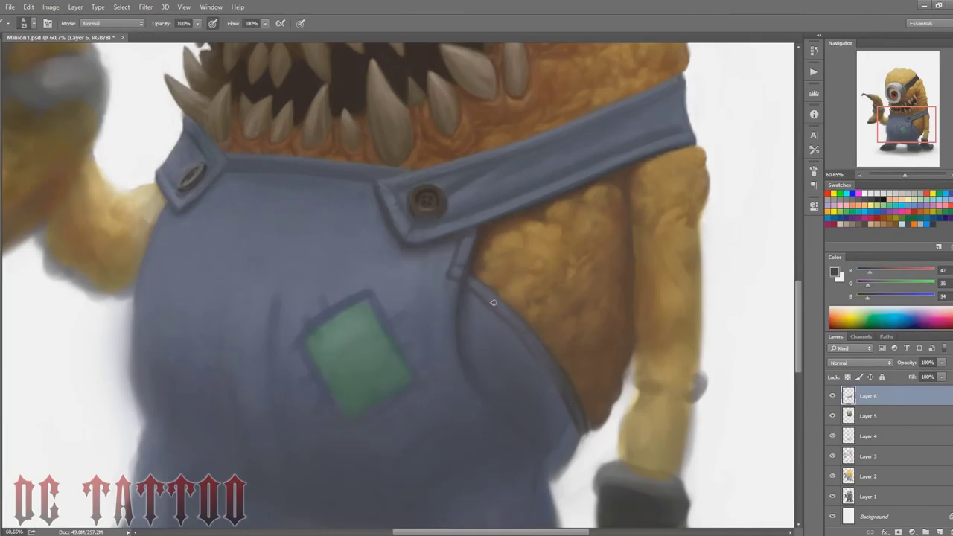
Step: Draw a dark seam curving down the overalls' side opening below the hem strip with a slightly adjusted dark grey
{"action": "left_click_drag", "start_coordinate": [867, 299], "coordinate": [870, 300]}
{"action": "left_click_drag", "start_coordinate": [867, 285], "coordinate": [870, 286]}
{"action": "left_click_drag", "start_coordinate": [450, 281], "coordinate": [483, 419]}
Step: Shade the side panel inside the curved seam with sampled dark tones and a larger brush
{"action": "key", "text": "bracketright"}
{"action": "key", "text": "bracketright"}
{"action": "key", "text": "bracketright"}
{"action": "key", "text": "bracketright"}
{"action": "left_click", "coordinate": [475, 322], "text": "alt"}
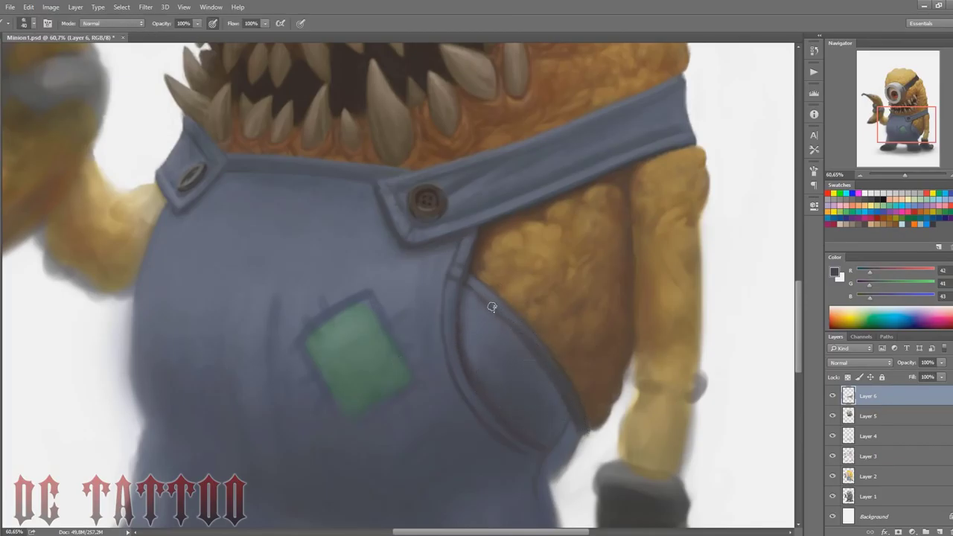
{"action": "left_click", "coordinate": [541, 410], "text": "alt"}
{"action": "key", "text": "bracketright"}
{"action": "left_click_drag", "start_coordinate": [515, 352], "coordinate": [564, 423]}
{"action": "left_click", "coordinate": [565, 422], "text": "alt"}
Step: Fill out the lower tip of the side panel above the leg with dark grey and a larger brush
{"action": "left_click_drag", "start_coordinate": [740, 238], "coordinate": [713, 134]}
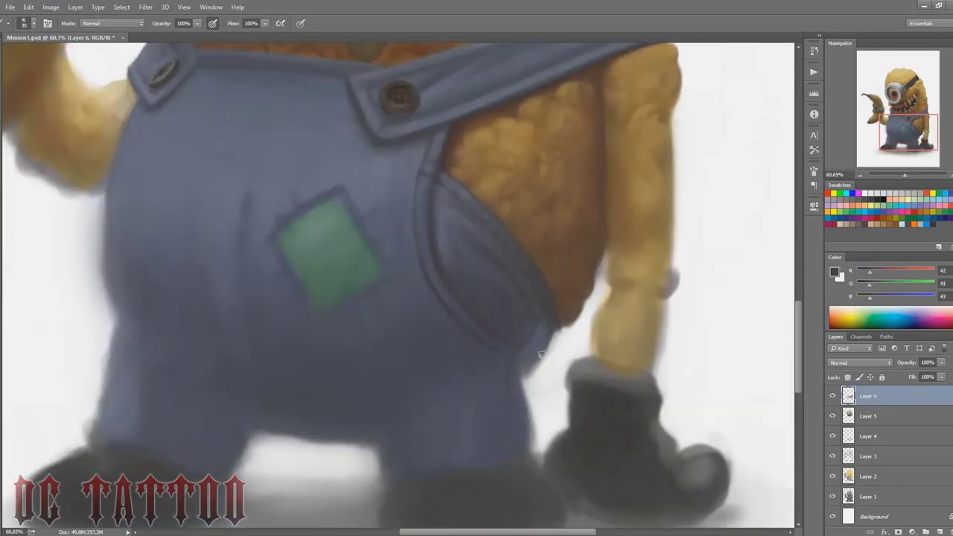
{"action": "key", "text": "bracketright"}
{"action": "key", "text": "bracketright"}
{"action": "key", "text": "bracketright"}
{"action": "left_click_drag", "start_coordinate": [542, 346], "coordinate": [530, 366]}
Step: Clean up the background edge between torso, arm and side panel with white
{"action": "key", "text": "bracketleft"}
{"action": "key", "text": "bracketleft"}
{"action": "key", "text": "bracketleft"}
{"action": "key", "text": "bracketleft"}
{"action": "key", "text": "bracketleft"}
{"action": "left_click", "coordinate": [866, 194]}
{"action": "key", "text": "bracketleft"}
{"action": "key", "text": "bracketleft"}
{"action": "left_click_drag", "start_coordinate": [606, 258], "coordinate": [601, 269]}
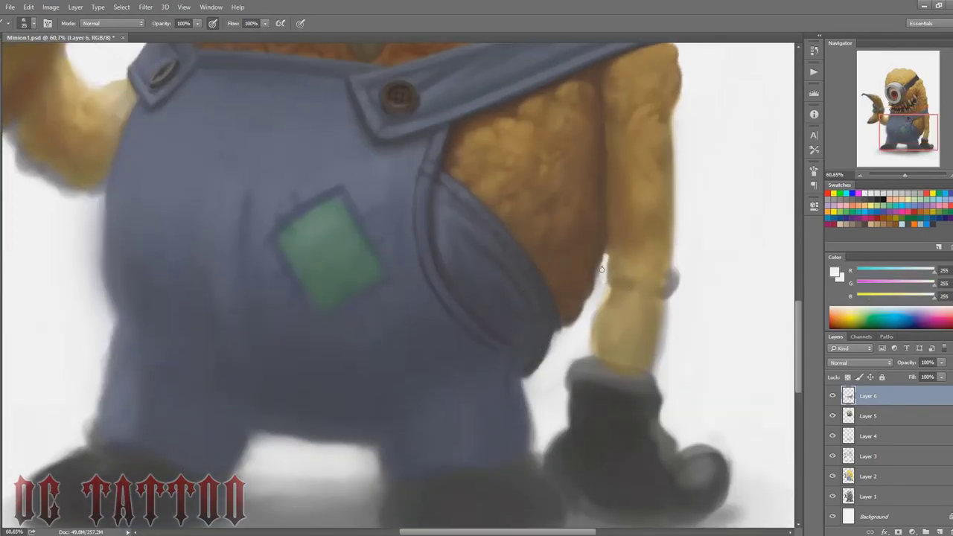
{"action": "key", "text": "bracketright"}
{"action": "key", "text": "bracketright"}
{"action": "key", "text": "bracketright"}
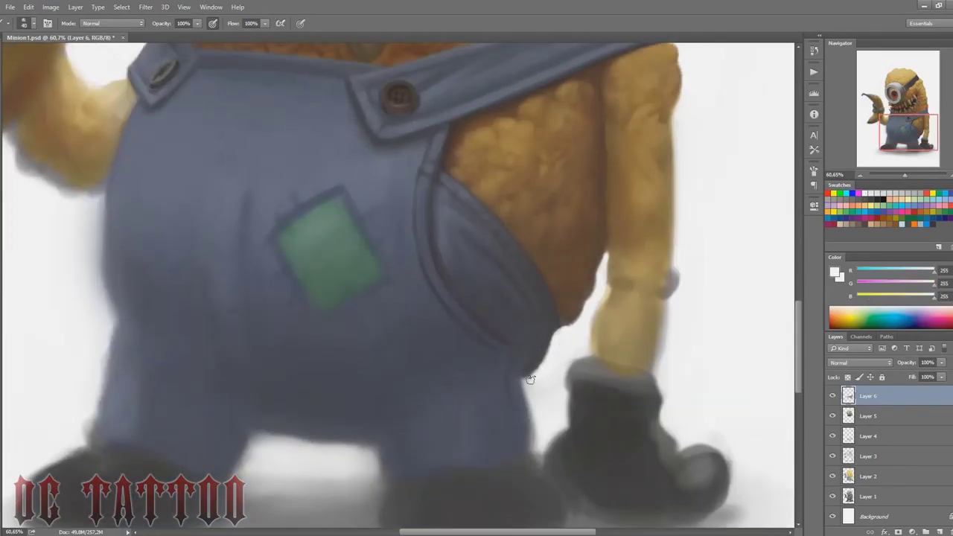
{"action": "left_click", "coordinate": [566, 343], "text": "alt"}
{"action": "left_click", "coordinate": [571, 337], "text": "alt"}
Step: Darken the curved seam and side panel with dark grey sampled from the seam, enlarging the brush for the panel
{"action": "left_click", "coordinate": [434, 186], "text": "alt"}
{"action": "left_click", "coordinate": [437, 179], "text": "alt"}
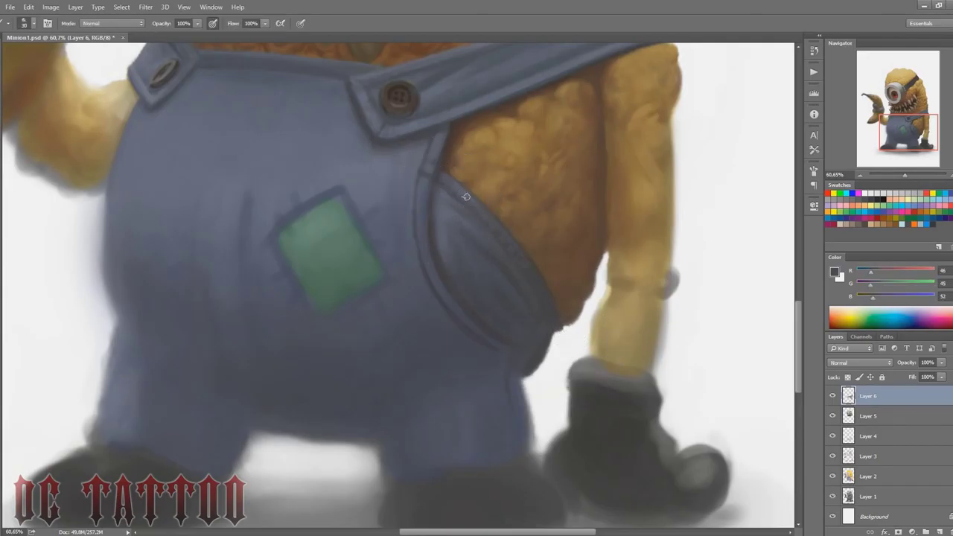
{"action": "key", "text": "bracketright"}
{"action": "key", "text": "bracketright"}
{"action": "key", "text": "bracketright"}
{"action": "key", "text": "bracketright"}
{"action": "key", "text": "bracketright"}
{"action": "key", "text": "bracketright"}
{"action": "key", "text": "bracketright"}
{"action": "key", "text": "bracketright"}
{"action": "key", "text": "bracketright"}
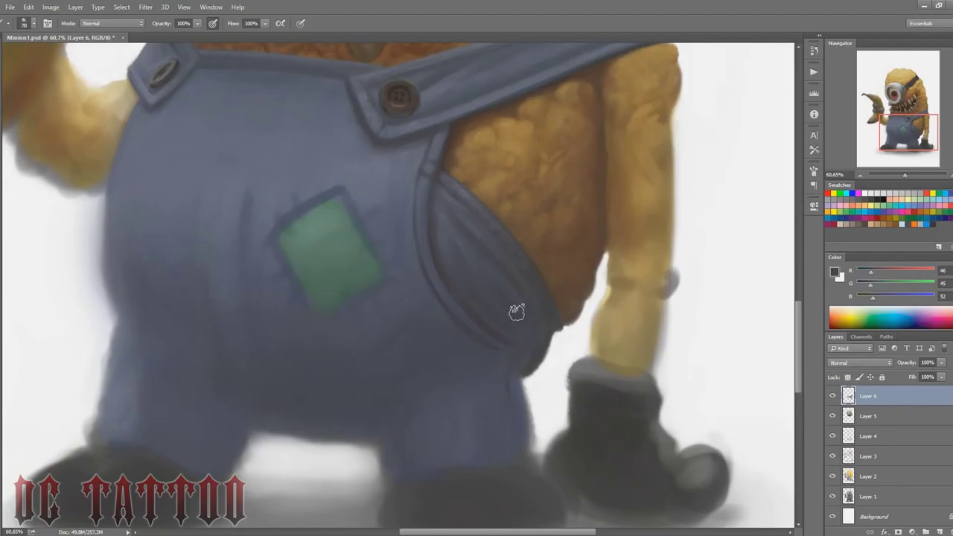
Step: Paint soft diagonal fabric folds across the side panel with sampled mid blue-grey
{"action": "left_click", "coordinate": [456, 233], "text": "alt"}
{"action": "left_click_drag", "start_coordinate": [453, 230], "coordinate": [481, 254]}
{"action": "mouse_move", "coordinate": [445, 205]}
{"action": "left_mouse_down"}
{"action": "mouse_move", "coordinate": [514, 264]}
{"action": "mouse_move", "coordinate": [514, 333]}
{"action": "left_mouse_up"}
{"action": "key", "text": "bracketleft"}
{"action": "key", "text": "bracketleft"}
{"action": "key", "text": "bracketleft"}
{"action": "key", "text": "bracketleft"}
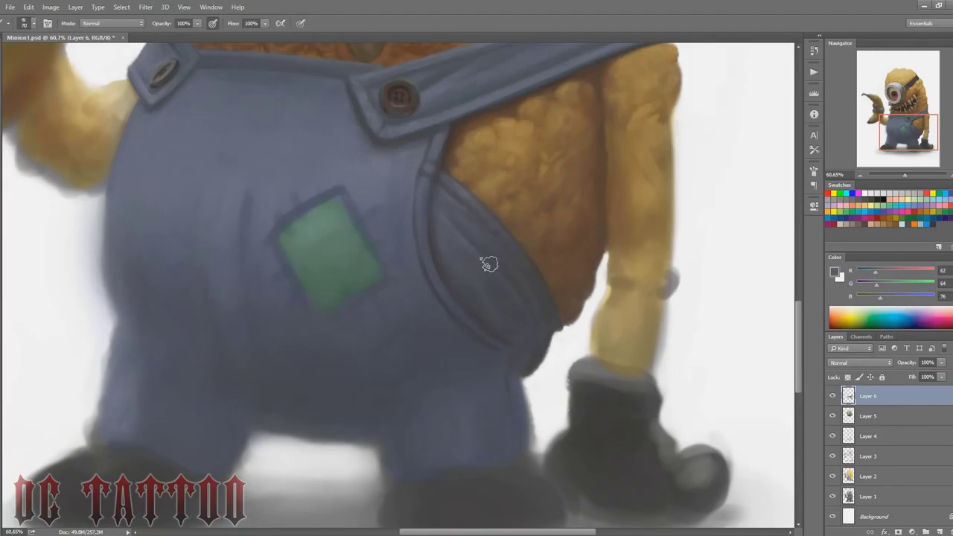
Step: Sharpen the side panel's fold lines with dark grey sampled from the seam and a smaller brush
{"action": "left_click", "coordinate": [505, 328], "text": "alt"}
{"action": "left_click", "coordinate": [435, 180], "text": "alt"}
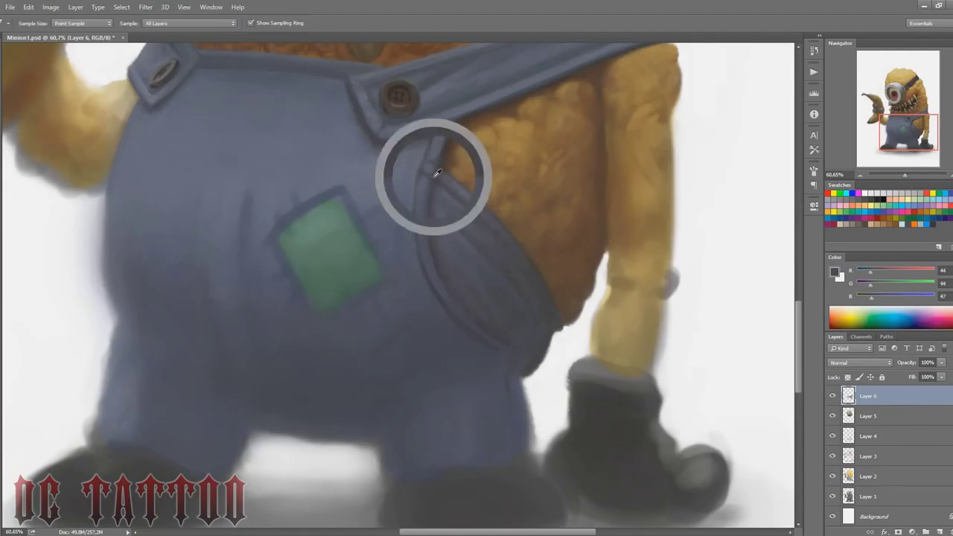
{"action": "key", "text": "bracketleft"}
{"action": "key", "text": "bracketleft"}
{"action": "key", "text": "bracketleft"}
{"action": "key", "text": "bracketleft"}
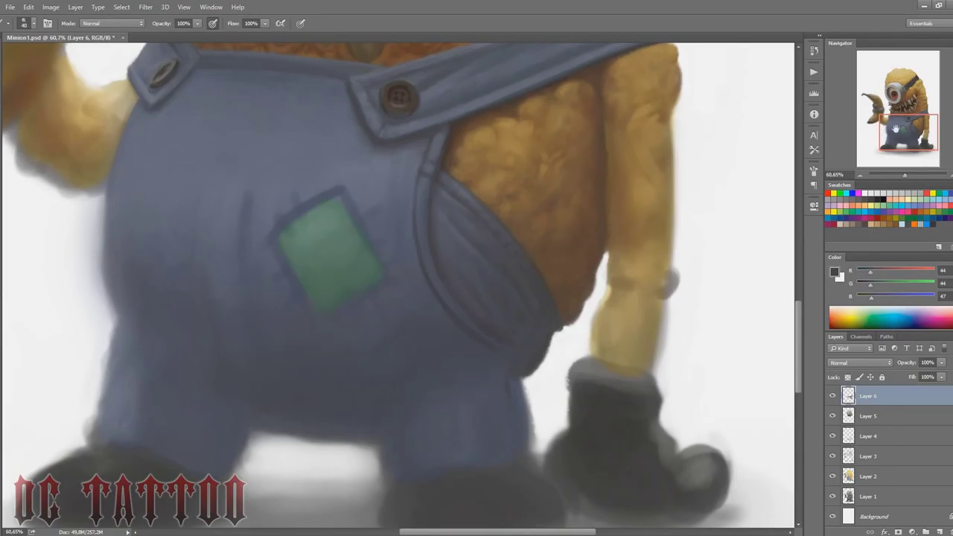
Step: Outline the belly's outer edge on the raised-arm side of the overalls with sampled dark blue-grey and a small brush
{"action": "left_click_drag", "start_coordinate": [895, 129], "coordinate": [890, 125]}
{"action": "left_click", "coordinate": [267, 162], "text": "alt"}
{"action": "key", "text": "bracketright"}
{"action": "key", "text": "bracketright"}
{"action": "key", "text": "bracketright"}
{"action": "key", "text": "bracketright"}
{"action": "key", "text": "bracketright"}
{"action": "key", "text": "bracketright"}
{"action": "key", "text": "bracketright"}
{"action": "left_click", "coordinate": [195, 328], "text": "alt"}
{"action": "key", "text": "bracketleft"}
{"action": "key", "text": "bracketleft"}
{"action": "key", "text": "bracketleft"}
{"action": "key", "text": "bracketleft"}
{"action": "key", "text": "bracketleft"}
{"action": "key", "text": "bracketleft"}
{"action": "left_click_drag", "start_coordinate": [185, 366], "coordinate": [170, 313]}
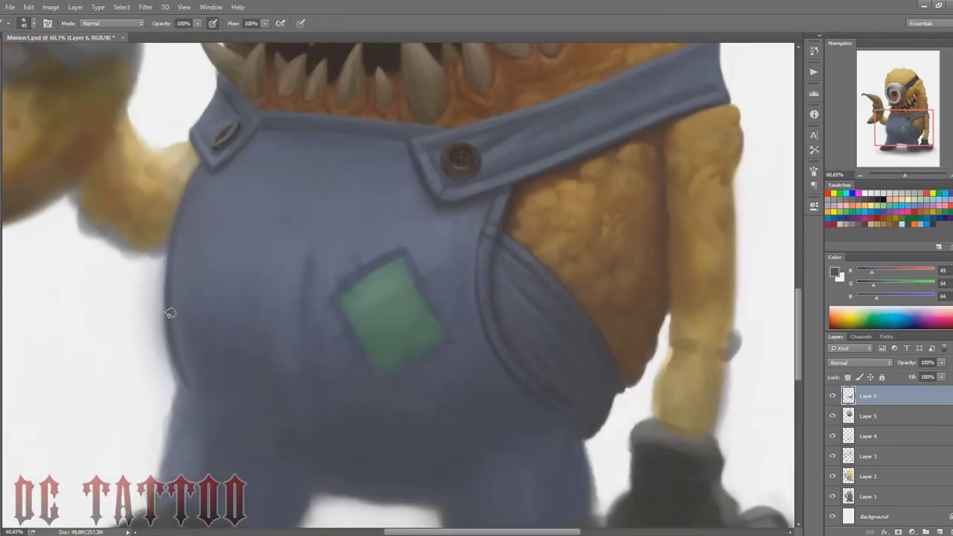
Step: Blend the dark belly outline inward to round the overalls' outer side with a much larger brush
{"action": "key", "text": "bracketright"}
{"action": "key", "text": "bracketright"}
{"action": "key", "text": "bracketright"}
{"action": "key", "text": "bracketright"}
{"action": "key", "text": "bracketright"}
{"action": "key", "text": "bracketright"}
{"action": "key", "text": "bracketright"}
{"action": "key", "text": "bracketright"}
{"action": "key", "text": "bracketright"}
{"action": "key", "text": "bracketright"}
{"action": "key", "text": "bracketright"}
{"action": "key", "text": "bracketright"}
Step: Glaze the front of the overalls and the green patch with sampled light blue-grey and a very large brush
{"action": "left_click", "coordinate": [381, 252], "text": "alt"}
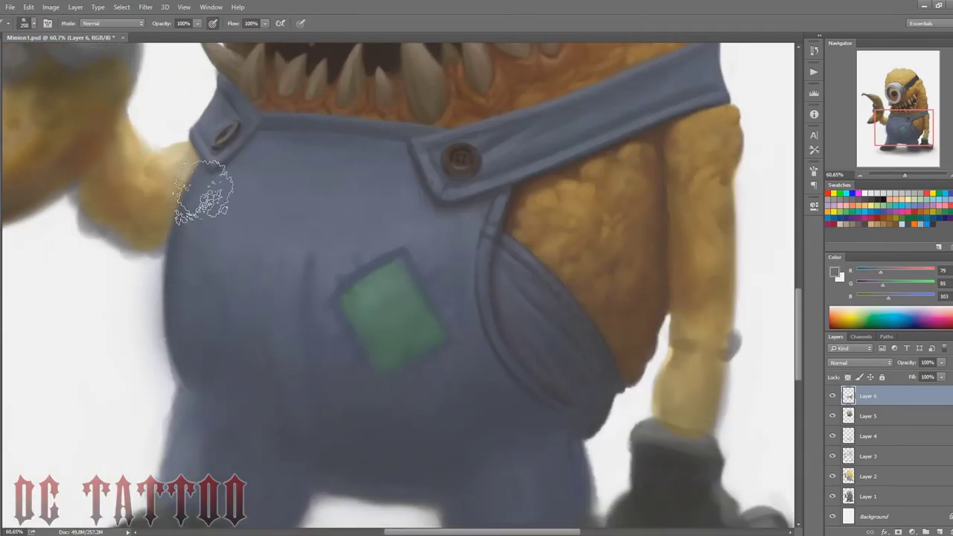
{"action": "key", "text": "bracketright"}
{"action": "key", "text": "bracketright"}
{"action": "key", "text": "bracketright"}
{"action": "key", "text": "bracketright"}
{"action": "mouse_move", "coordinate": [344, 388]}
{"action": "left_mouse_down"}
{"action": "mouse_move", "coordinate": [451, 275]}
{"action": "mouse_move", "coordinate": [400, 372]}
{"action": "left_mouse_up"}
Step: Reinforce the curved side seam with dark tones sampled from the button and seam, using a smaller brush
{"action": "key", "text": "bracketleft"}
{"action": "key", "text": "bracketleft"}
{"action": "key", "text": "bracketleft"}
{"action": "left_click", "coordinate": [456, 151], "text": "alt"}
{"action": "mouse_move", "coordinate": [500, 235]}
{"action": "left_mouse_down"}
{"action": "mouse_move", "coordinate": [496, 296]}
{"action": "mouse_move", "coordinate": [575, 417]}
{"action": "left_mouse_up"}
{"action": "left_click", "coordinate": [497, 300], "text": "alt"}
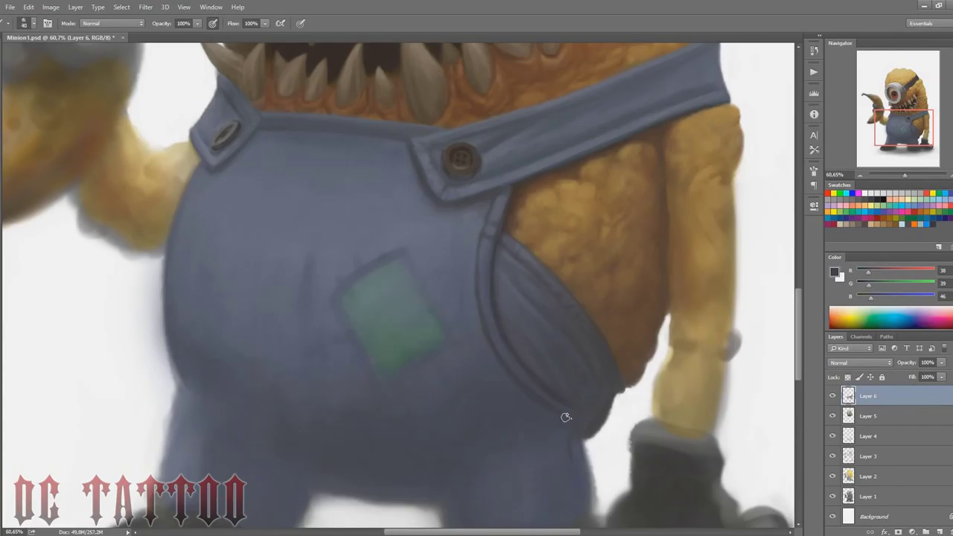
Step: Deepen the shadow on the lower part of the side panel with a larger brush
{"action": "key", "text": "bracketright"}
{"action": "key", "text": "bracketright"}
{"action": "key", "text": "bracketright"}
{"action": "key", "text": "bracketright"}
{"action": "key", "text": "bracketright"}
{"action": "key", "text": "bracketright"}
{"action": "key", "text": "bracketright"}
{"action": "left_click_drag", "start_coordinate": [568, 366], "coordinate": [589, 398]}
Step: Refine the folds and shadow along the curved seam and darken the outer edge of the leg below it
{"action": "left_click", "coordinate": [515, 346], "text": "alt"}
{"action": "key", "text": "bracketleft"}
{"action": "key", "text": "bracketleft"}
{"action": "key", "text": "bracketleft"}
{"action": "key", "text": "bracketleft"}
{"action": "left_click_drag", "start_coordinate": [513, 342], "coordinate": [547, 387]}
{"action": "left_click_drag", "start_coordinate": [480, 341], "coordinate": [510, 408]}
{"action": "left_click_drag", "start_coordinate": [583, 443], "coordinate": [592, 503]}
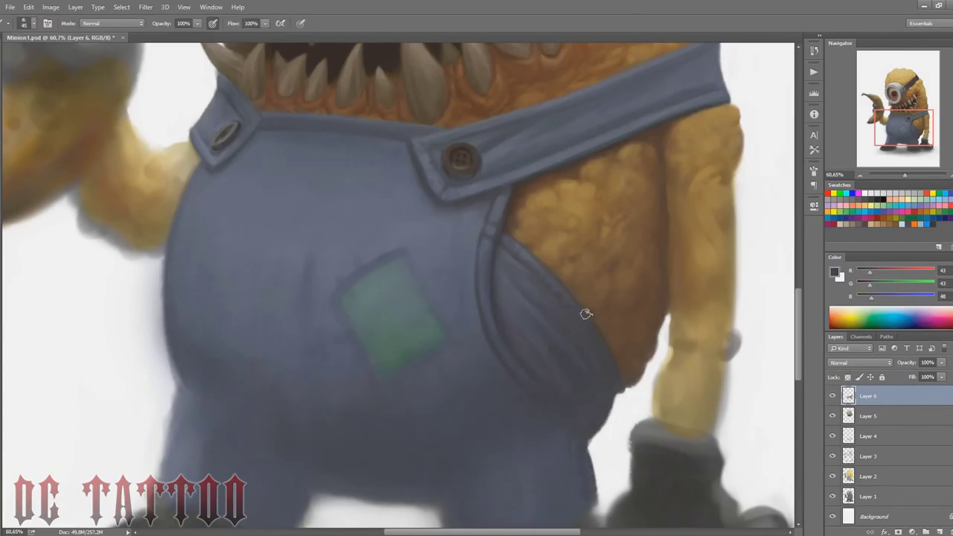
Step: Darken the round button's lower rim with sampled dark tones and a fine brush
{"action": "left_click", "coordinate": [235, 128], "text": "alt"}
{"action": "key", "text": "bracketleft"}
{"action": "key", "text": "bracketleft"}
{"action": "key", "text": "bracketleft"}
{"action": "left_click", "coordinate": [456, 157], "text": "alt"}
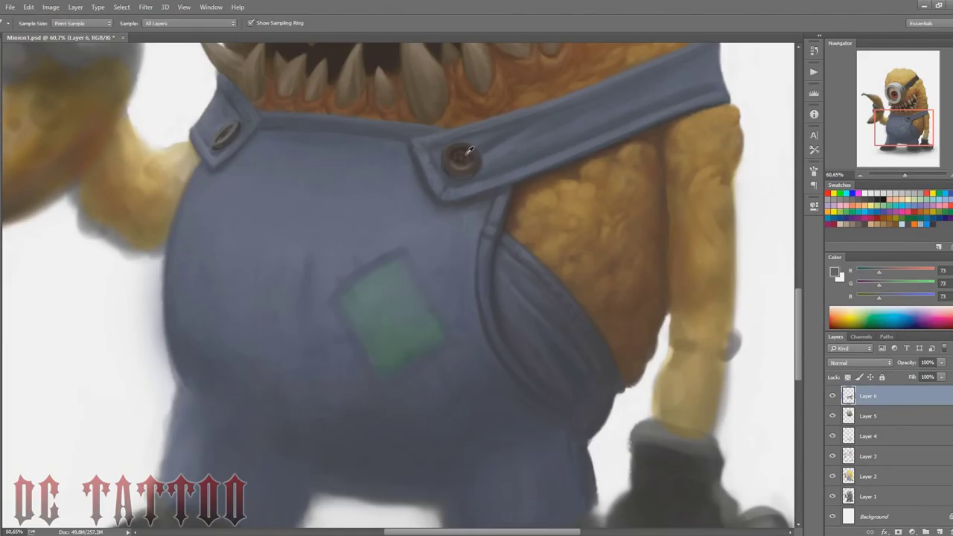
{"action": "key", "text": "bracketleft"}
{"action": "left_click_drag", "start_coordinate": [442, 166], "coordinate": [477, 177]}
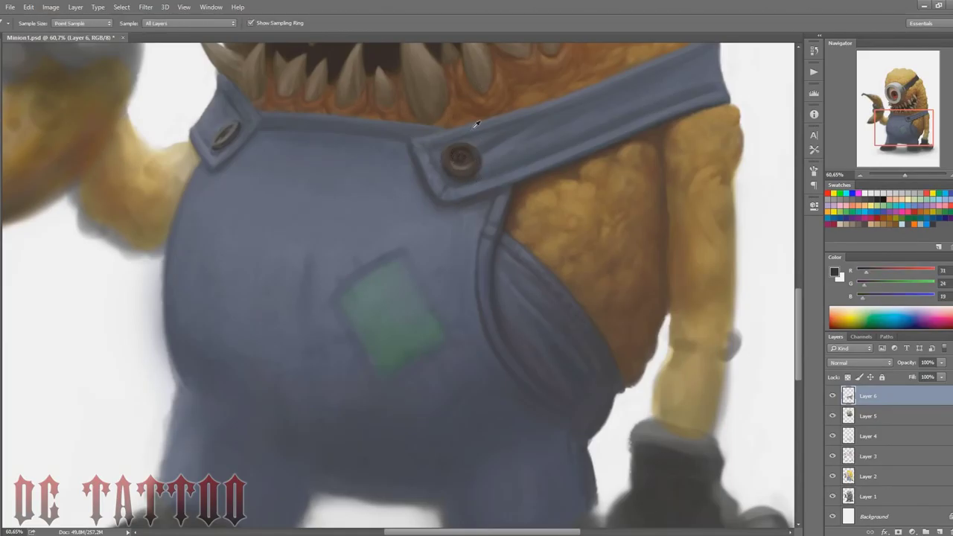
Step: Repaint the round button's face in neutral grey sampled from the other strap's button
{"action": "left_click", "coordinate": [234, 129], "text": "alt"}
{"action": "key", "text": "bracketright"}
{"action": "key", "text": "bracketright"}
{"action": "key", "text": "bracketright"}
{"action": "key", "text": "bracketright"}
{"action": "left_click", "coordinate": [458, 155], "text": "alt"}
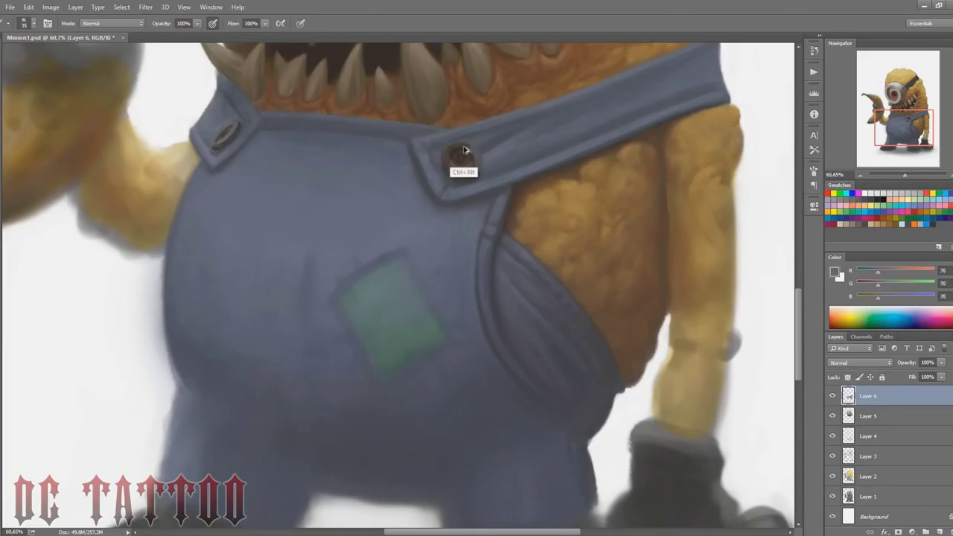
{"action": "left_click", "coordinate": [459, 146], "text": "alt"}
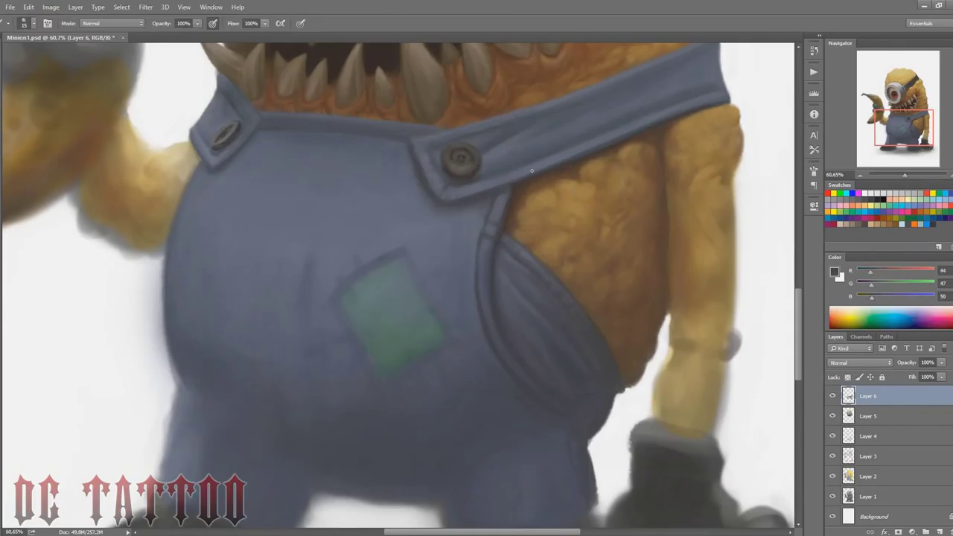
Step: Detail the round button's rim and thread holes with sampled greys and a fine brush
{"action": "left_click", "coordinate": [454, 147], "text": "alt"}
{"action": "left_click", "coordinate": [454, 174], "text": "alt"}
{"action": "key", "text": "bracketleft"}
{"action": "key", "text": "x"}
{"action": "key", "text": "bracketright"}
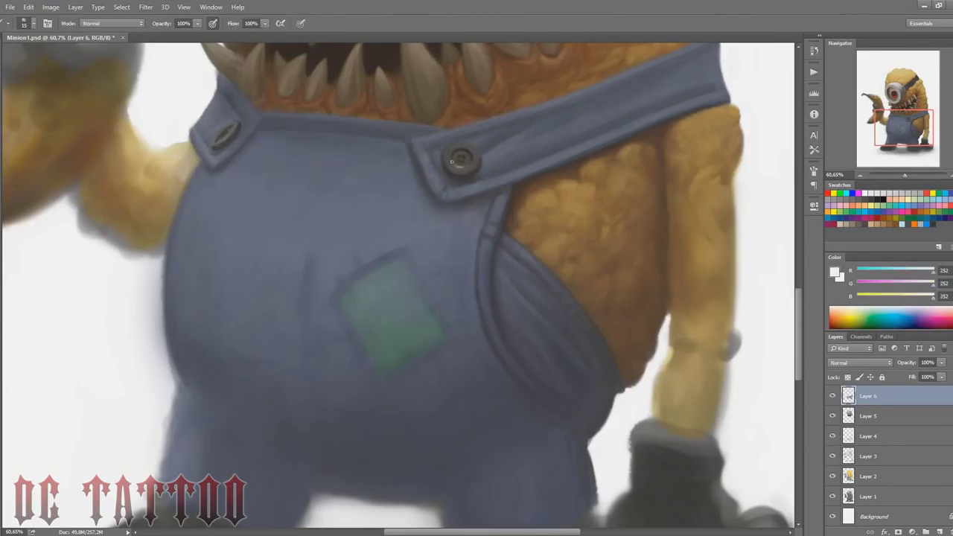
{"action": "left_click", "coordinate": [458, 165], "text": "alt"}
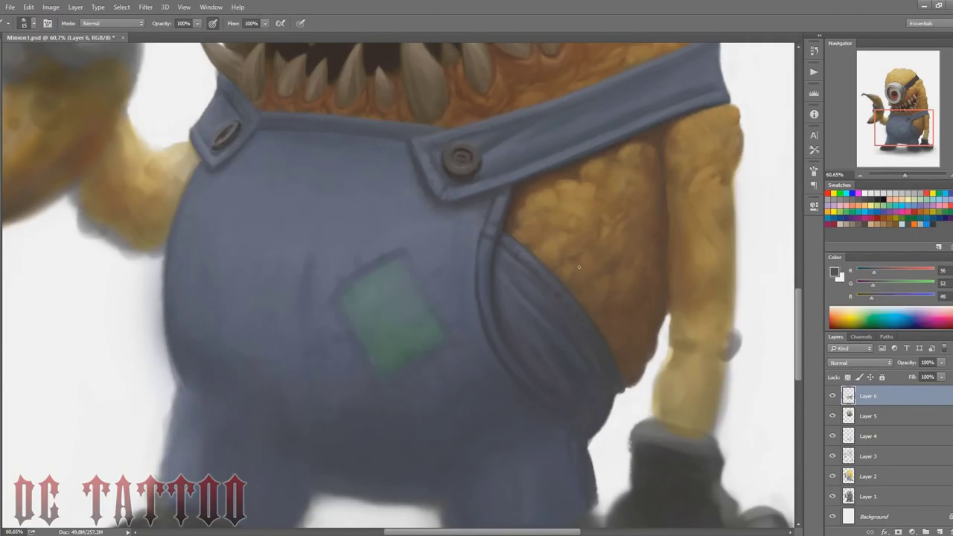
Step: Darken the underside of the belly where it meets the legs, using sampled dark blue and a much larger brush
{"action": "left_click", "coordinate": [261, 206], "text": "alt"}
{"action": "key", "text": "bracketright"}
{"action": "key", "text": "bracketright"}
{"action": "key", "text": "bracketright"}
{"action": "key", "text": "bracketright"}
{"action": "key", "text": "bracketright"}
{"action": "key", "text": "bracketright"}
{"action": "key", "text": "bracketright"}
{"action": "key", "text": "bracketright"}
{"action": "key", "text": "bracketright"}
{"action": "key", "text": "bracketright"}
{"action": "key", "text": "bracketright"}
{"action": "key", "text": "bracketright"}
{"action": "key", "text": "bracketright"}
{"action": "left_click", "coordinate": [258, 420], "text": "alt"}
{"action": "key", "text": "bracketright"}
{"action": "key", "text": "bracketright"}
{"action": "left_click_drag", "start_coordinate": [491, 406], "coordinate": [541, 417]}
Step: Paint over the green patch and smooth the belly shading with large strokes of sampled denim blues
{"action": "mouse_move", "coordinate": [399, 350]}
{"action": "left_mouse_down"}
{"action": "mouse_move", "coordinate": [331, 379]}
{"action": "mouse_move", "coordinate": [404, 292]}
{"action": "mouse_move", "coordinate": [183, 261]}
{"action": "left_mouse_up"}
{"action": "left_click", "coordinate": [357, 302], "text": "alt"}
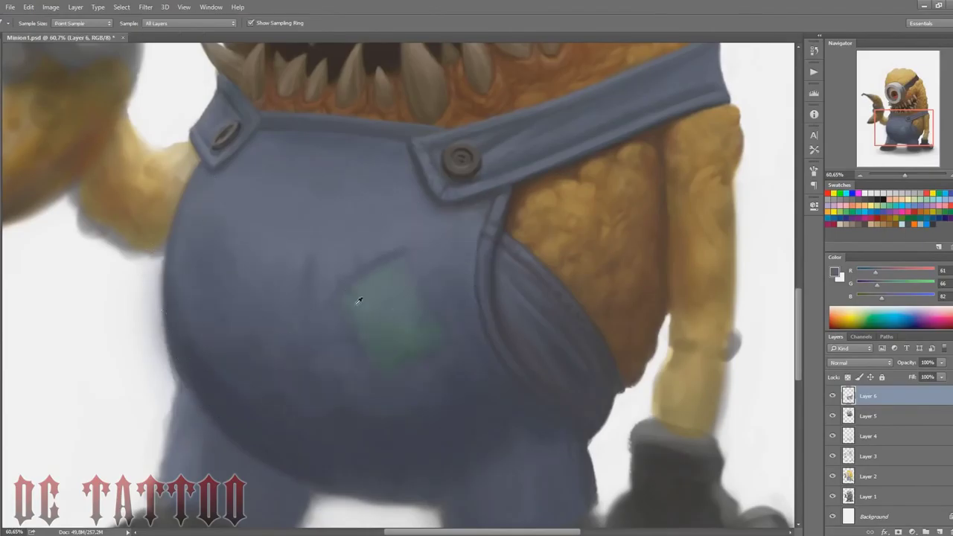
{"action": "left_click_drag", "start_coordinate": [447, 302], "coordinate": [466, 339]}
{"action": "left_click_drag", "start_coordinate": [268, 341], "coordinate": [247, 395]}
{"action": "left_click", "coordinate": [267, 261], "text": "alt"}
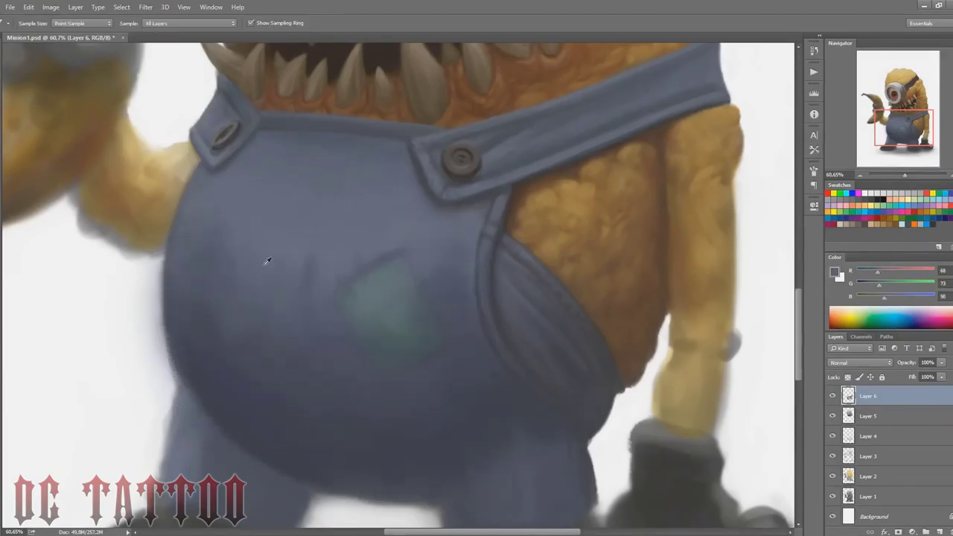
{"action": "mouse_move", "coordinate": [267, 261]}
{"action": "left_mouse_down"}
{"action": "mouse_move", "coordinate": [255, 234]}
{"action": "mouse_move", "coordinate": [308, 308]}
{"action": "mouse_move", "coordinate": [255, 320]}
{"action": "mouse_move", "coordinate": [246, 350]}
{"action": "mouse_move", "coordinate": [258, 363]}
{"action": "left_mouse_up"}
{"action": "left_click", "coordinate": [246, 350], "text": "alt"}
{"action": "left_click", "coordinate": [409, 223], "text": "alt"}
{"action": "mouse_move", "coordinate": [409, 234]}
{"action": "left_mouse_down"}
{"action": "mouse_move", "coordinate": [427, 265]}
{"action": "mouse_move", "coordinate": [248, 241]}
{"action": "mouse_move", "coordinate": [428, 220]}
{"action": "mouse_move", "coordinate": [478, 436]}
{"action": "mouse_move", "coordinate": [420, 360]}
{"action": "mouse_move", "coordinate": [265, 233]}
{"action": "mouse_move", "coordinate": [447, 406]}
{"action": "left_mouse_up"}
{"action": "key", "text": "bracketright"}
{"action": "left_click", "coordinate": [387, 395], "text": "alt"}
{"action": "mouse_move", "coordinate": [387, 395]}
{"action": "left_mouse_down"}
{"action": "mouse_move", "coordinate": [323, 350]}
{"action": "mouse_move", "coordinate": [458, 272]}
{"action": "left_mouse_up"}
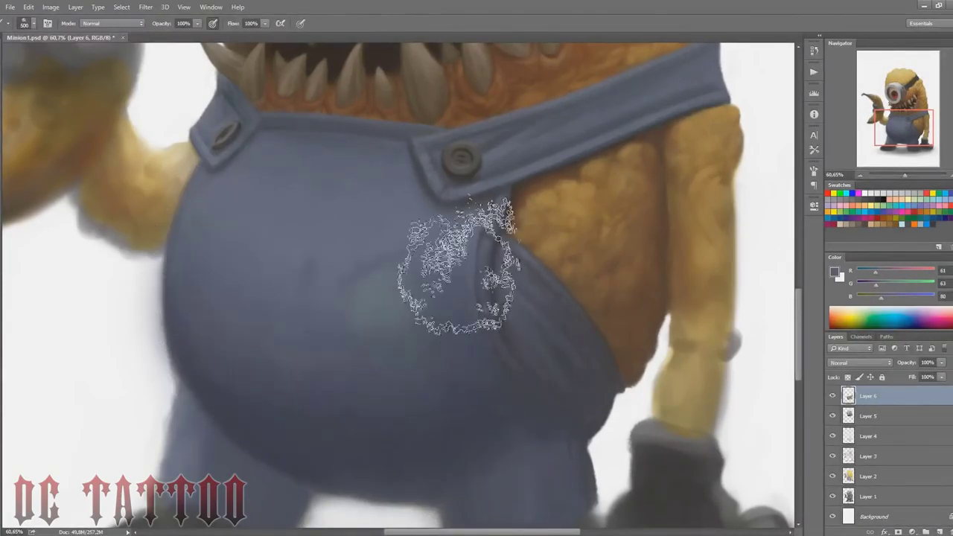
Step: Clean up the background along the belly's outer edge below the raised arm with white
{"action": "key", "text": "bracketleft"}
{"action": "key", "text": "bracketleft"}
{"action": "key", "text": "bracketleft"}
{"action": "left_click", "coordinate": [865, 194]}
{"action": "key", "text": "bracketleft"}
{"action": "key", "text": "bracketleft"}
{"action": "key", "text": "bracketleft"}
{"action": "key", "text": "bracketleft"}
{"action": "key", "text": "bracketleft"}
{"action": "key", "text": "bracketleft"}
{"action": "key", "text": "bracketleft"}
{"action": "key", "text": "bracketleft"}
{"action": "key", "text": "bracketleft"}
{"action": "key", "text": "bracketleft"}
{"action": "key", "text": "bracketleft"}
{"action": "left_click_drag", "start_coordinate": [156, 257], "coordinate": [176, 372]}
{"action": "key", "text": "bracketright"}
{"action": "key", "text": "bracketright"}
{"action": "key", "text": "bracketright"}
{"action": "key", "text": "bracketright"}
{"action": "key", "text": "bracketright"}
{"action": "key", "text": "bracketright"}
{"action": "key", "text": "bracketright"}
{"action": "left_click_drag", "start_coordinate": [131, 275], "coordinate": [170, 382]}
Step: Reshade the belly's outer side with its sampled blue and whiten the blurry background under the raised elbow
{"action": "left_click", "coordinate": [169, 294], "text": "alt"}
{"action": "left_click_drag", "start_coordinate": [169, 294], "coordinate": [218, 399]}
{"action": "key", "text": "["}
{"action": "key", "text": "["}
{"action": "key", "text": "["}
{"action": "key", "text": "["}
{"action": "key", "text": "["}
{"action": "left_click", "coordinate": [144, 268], "text": "alt"}
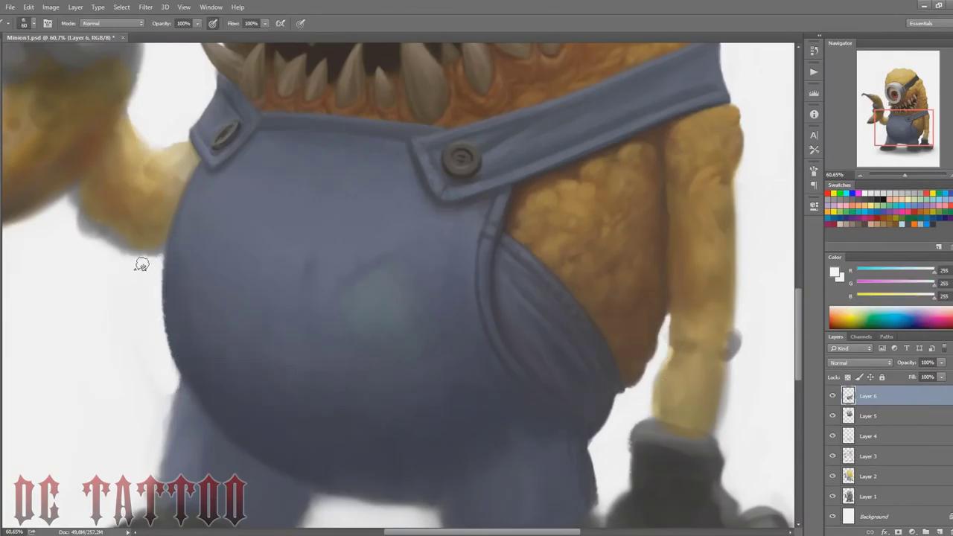
{"action": "mouse_move", "coordinate": [93, 230]}
{"action": "left_mouse_down"}
{"action": "mouse_move", "coordinate": [146, 242]}
{"action": "mouse_move", "coordinate": [168, 230]}
{"action": "mouse_move", "coordinate": [117, 247]}
{"action": "mouse_move", "coordinate": [163, 237]}
{"action": "mouse_move", "coordinate": [129, 260]}
{"action": "mouse_move", "coordinate": [100, 248]}
{"action": "mouse_move", "coordinate": [76, 209]}
{"action": "mouse_move", "coordinate": [140, 297]}
{"action": "mouse_move", "coordinate": [267, 124]}
{"action": "mouse_move", "coordinate": [282, 124]}
{"action": "mouse_move", "coordinate": [195, 172]}
{"action": "mouse_move", "coordinate": [165, 263]}
{"action": "mouse_move", "coordinate": [178, 368]}
{"action": "left_mouse_up"}
{"action": "key", "text": "bracketright"}
Step: Define the belly's outer contour from the small strap tab downward with sampled dark and mid blues
{"action": "left_click", "coordinate": [597, 289], "text": "alt"}
{"action": "key", "text": "bracketleft"}
{"action": "key", "text": "bracketleft"}
{"action": "key", "text": "bracketleft"}
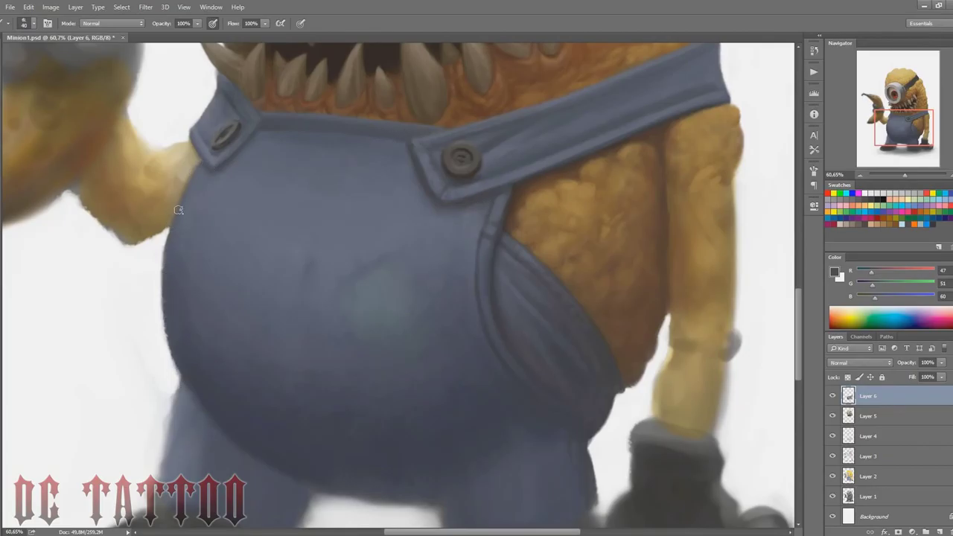
{"action": "left_click_drag", "start_coordinate": [179, 210], "coordinate": [163, 328]}
{"action": "left_click", "coordinate": [270, 128], "text": "alt"}
{"action": "left_click_drag", "start_coordinate": [204, 163], "coordinate": [174, 231]}
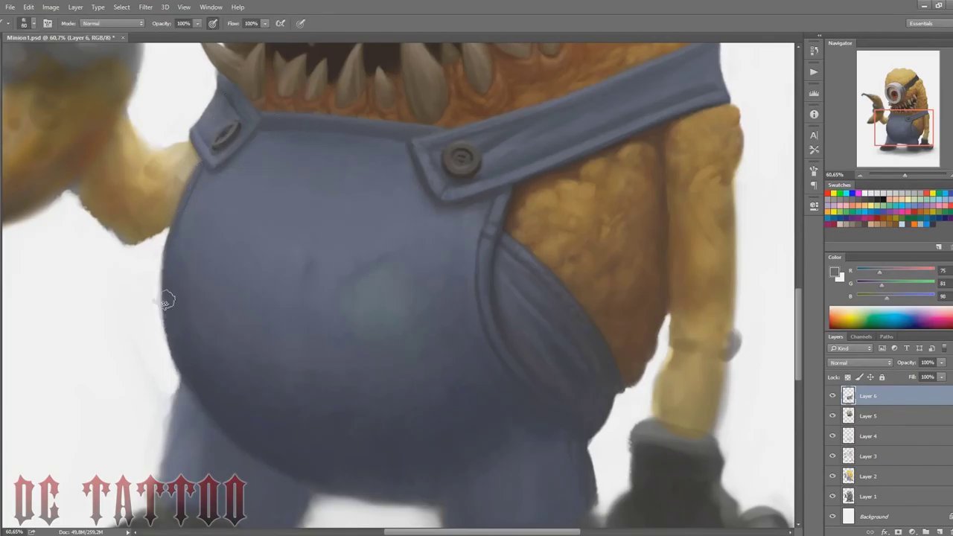
Step: Refine the shading and folds of the wide strap around the round button with sampled blues and a smaller brush
{"action": "left_click_drag", "start_coordinate": [909, 126], "coordinate": [906, 127]}
{"action": "left_click", "coordinate": [528, 156], "text": "alt"}
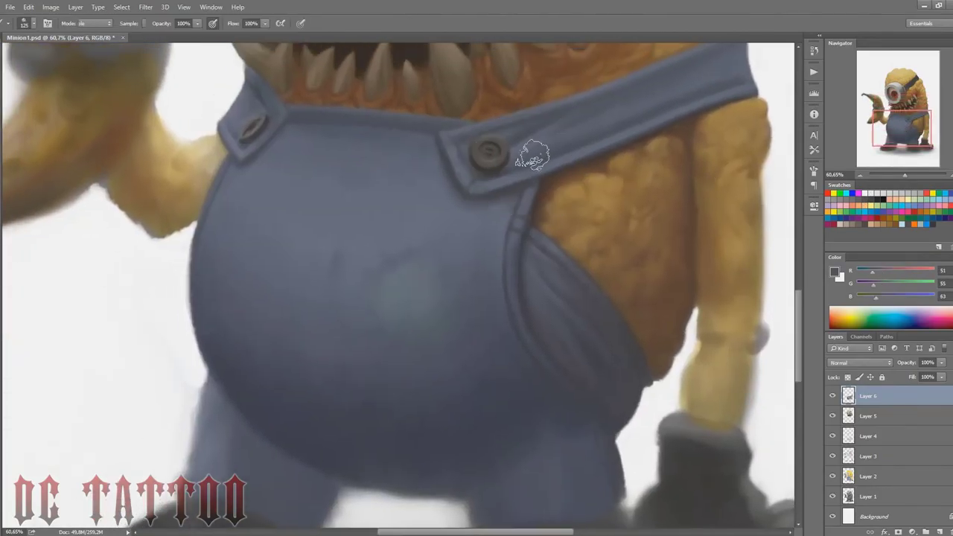
{"action": "key", "text": "bracketleft"}
{"action": "key", "text": "bracketleft"}
{"action": "key", "text": "bracketleft"}
{"action": "key", "text": "bracketleft"}
{"action": "key", "text": "bracketleft"}
{"action": "key", "text": "bracketleft"}
{"action": "key", "text": "bracketleft"}
{"action": "key", "text": "bracketleft"}
{"action": "key", "text": "bracketleft"}
{"action": "left_click", "coordinate": [542, 139], "text": "alt"}
{"action": "key", "text": "bracketright"}
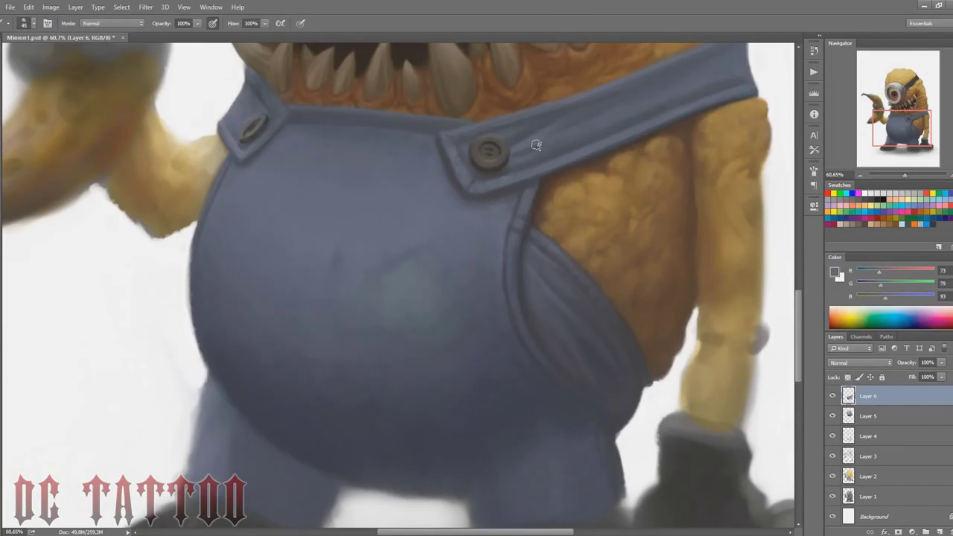
{"action": "left_click", "coordinate": [486, 183], "text": "alt"}
{"action": "left_click", "coordinate": [513, 158], "text": "alt"}
{"action": "left_click", "coordinate": [552, 164], "text": "alt"}
{"action": "left_click", "coordinate": [495, 168], "text": "alt"}
{"action": "key", "text": "bracketleft"}
{"action": "key", "text": "bracketleft"}
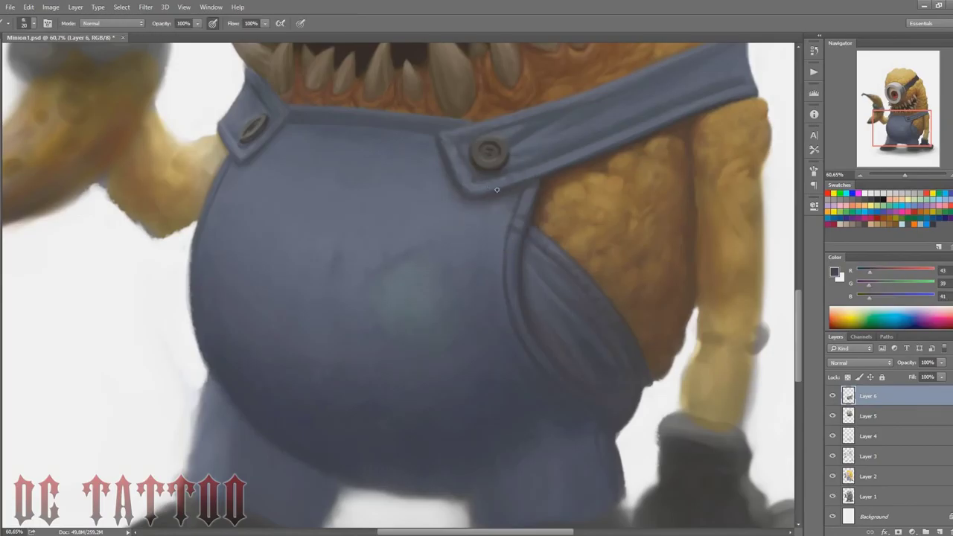
Step: Lighten the lower edge of the round button's strap flap and deepen the shadow beneath it with small creases
{"action": "left_click", "coordinate": [462, 182], "text": "alt"}
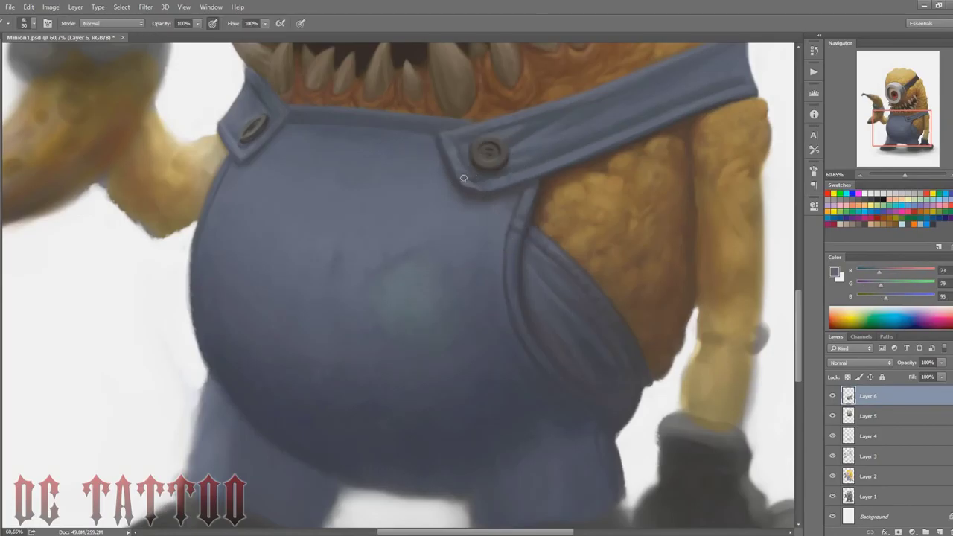
{"action": "left_click", "coordinate": [834, 273]}
{"action": "left_click", "coordinate": [422, 387]}
{"action": "left_click", "coordinate": [423, 385]}
{"action": "left_click", "coordinate": [625, 306]}
{"action": "key", "text": "bracketleft"}
{"action": "key", "text": "bracketleft"}
{"action": "key", "text": "bracketleft"}
{"action": "left_click", "coordinate": [456, 186], "text": "alt"}
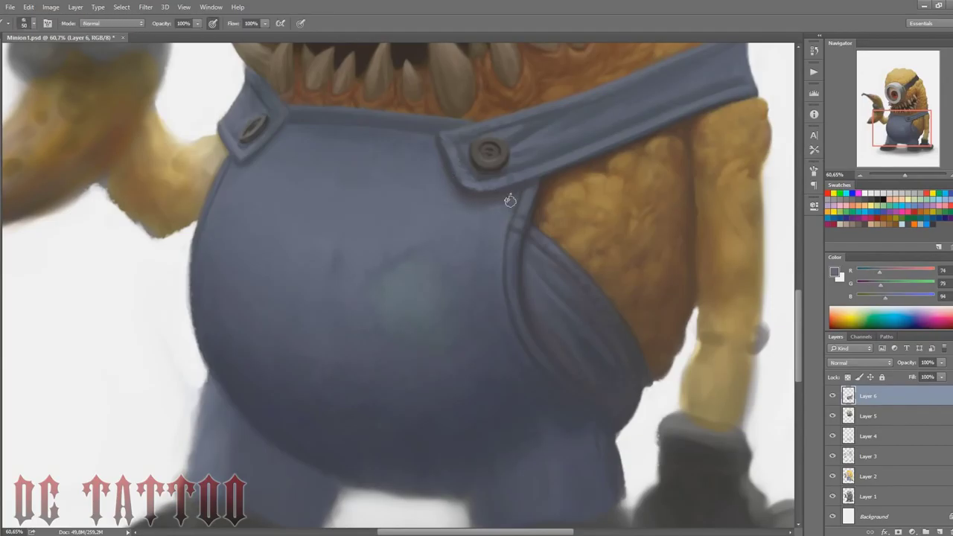
{"action": "left_click", "coordinate": [458, 182], "text": "alt"}
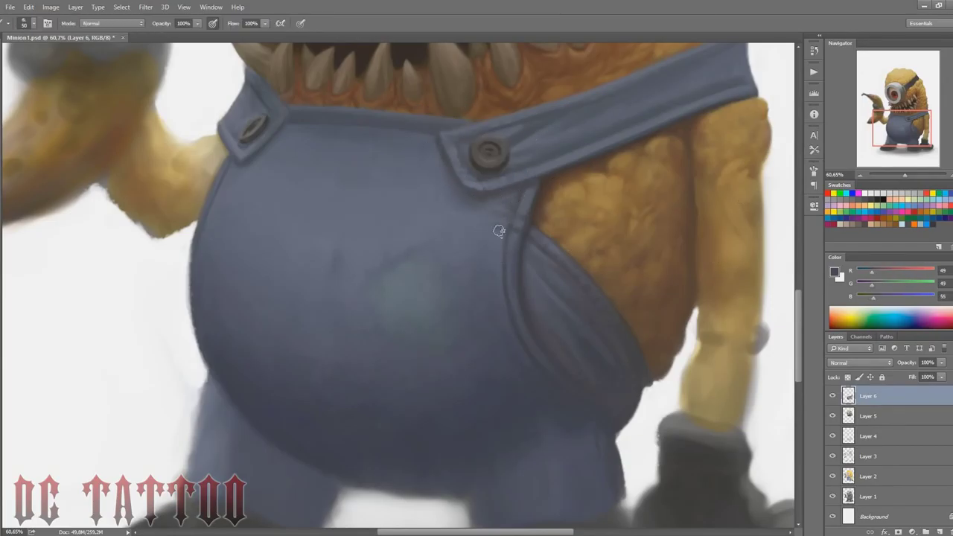
Step: Draw the outline of a narrow vertical fly panel on the belly in dark blue
{"action": "left_click", "coordinate": [490, 251], "text": "alt"}
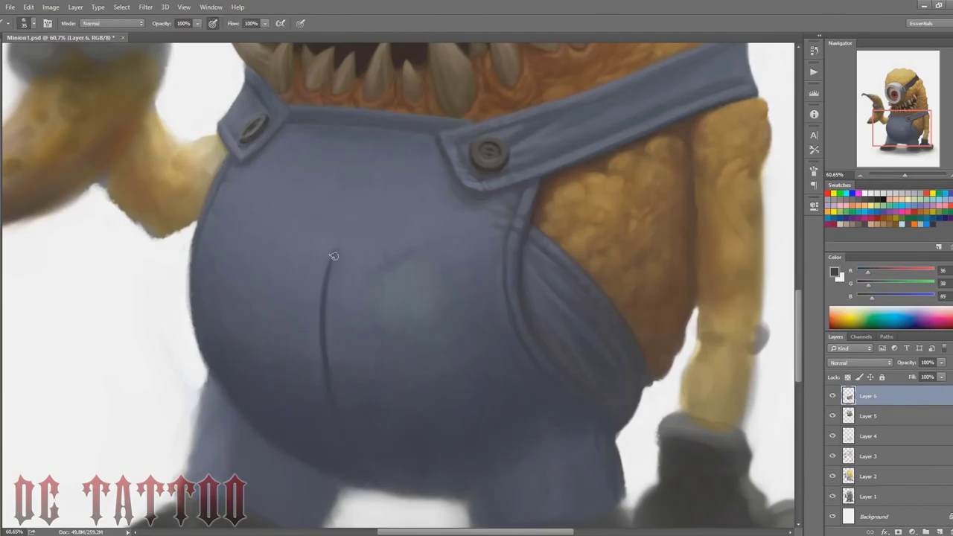
{"action": "left_click_drag", "start_coordinate": [284, 269], "coordinate": [291, 407]}
{"action": "left_click", "coordinate": [289, 387], "text": "alt"}
{"action": "left_click_drag", "start_coordinate": [280, 320], "coordinate": [285, 345]}
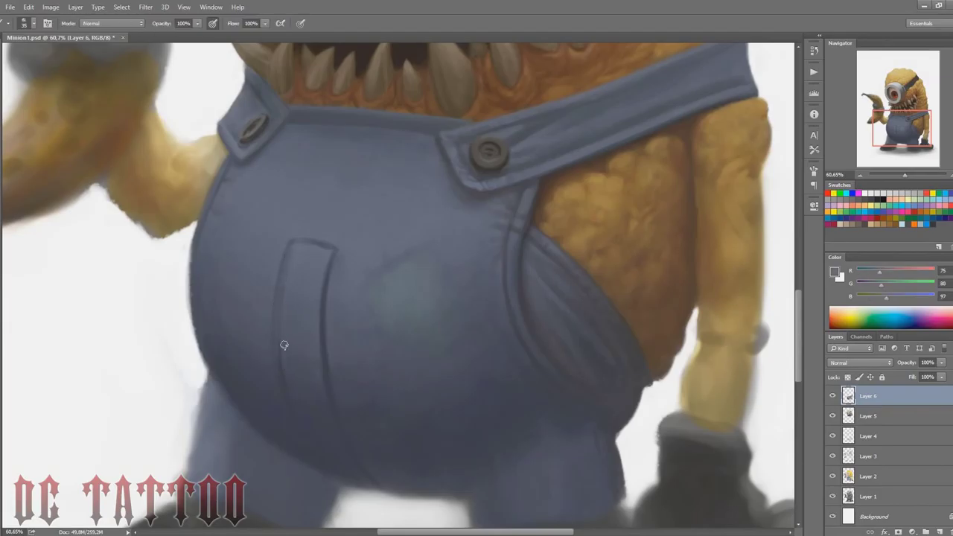
Step: Shade the inside of the fly panel with sampled blue and a larger brush
{"action": "left_click", "coordinate": [304, 327], "text": "alt"}
{"action": "key", "text": "]"}
{"action": "key", "text": "bracketright"}
{"action": "key", "text": "bracketright"}
{"action": "key", "text": "bracketright"}
{"action": "key", "text": "bracketright"}
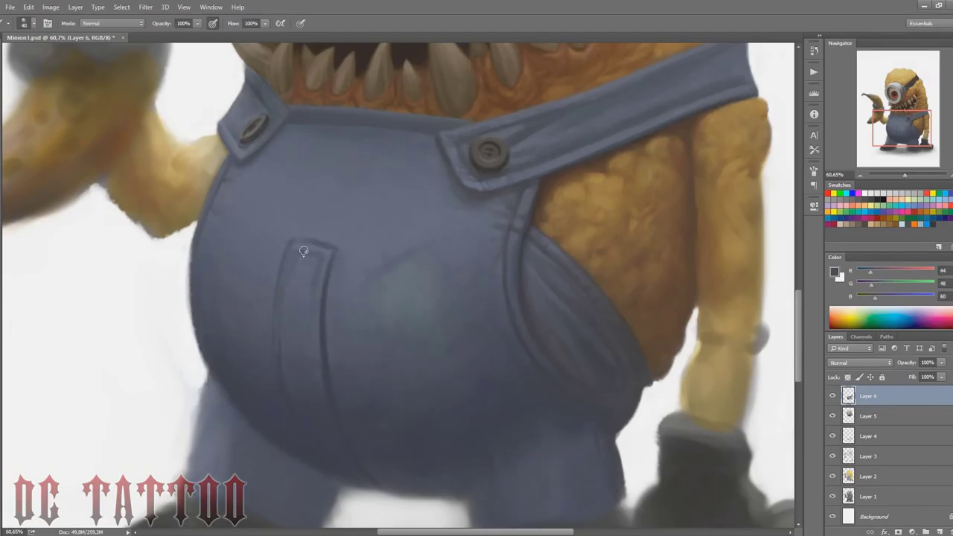
{"action": "left_click_drag", "start_coordinate": [303, 252], "coordinate": [293, 324]}
Step: Blend the lower end of the fly panel into the belly and touch up its top edge with sampled tones
{"action": "left_click", "coordinate": [349, 472], "text": "alt"}
{"action": "left_click", "coordinate": [329, 368], "text": "alt"}
{"action": "left_click", "coordinate": [322, 453], "text": "alt"}
{"action": "left_click_drag", "start_coordinate": [332, 467], "coordinate": [361, 479]}
{"action": "left_click", "coordinate": [312, 256], "text": "alt"}
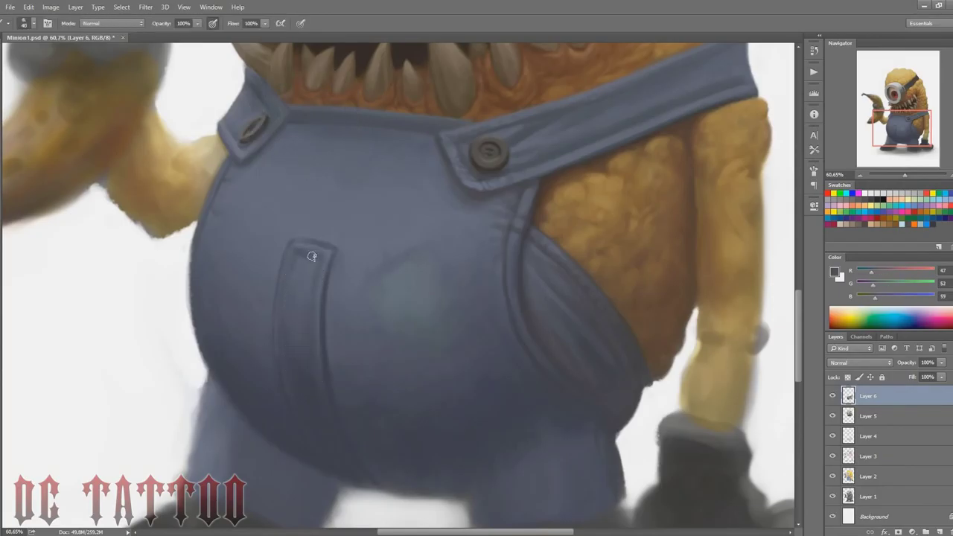
{"action": "left_click", "coordinate": [293, 242], "text": "alt"}
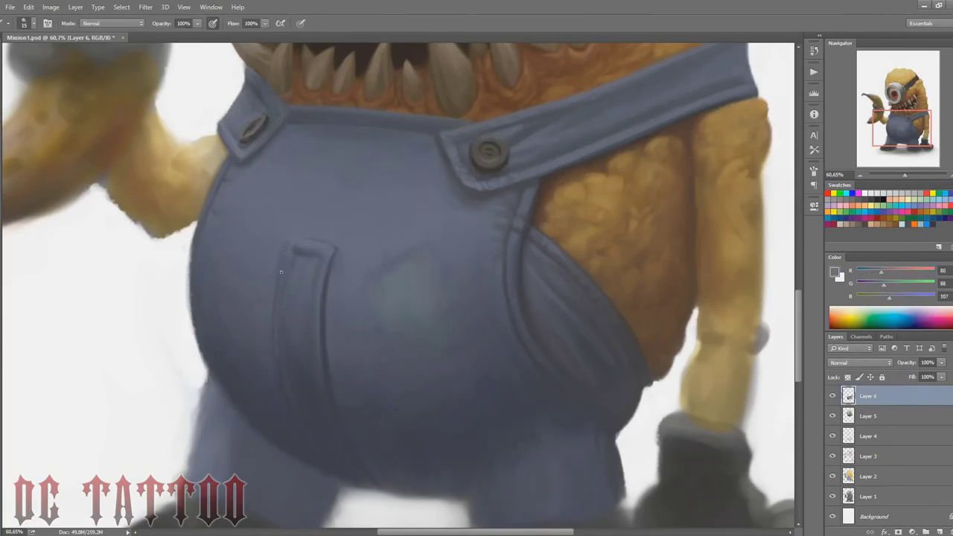
Step: Soften the fly panel's outer edge and even out its face with sampled blues
{"action": "left_click", "coordinate": [291, 252], "text": "alt"}
{"action": "key", "text": "bracketright"}
{"action": "key", "text": "bracketright"}
{"action": "key", "text": "bracketright"}
{"action": "key", "text": "bracketright"}
{"action": "key", "text": "bracketright"}
{"action": "left_click_drag", "start_coordinate": [280, 286], "coordinate": [276, 328]}
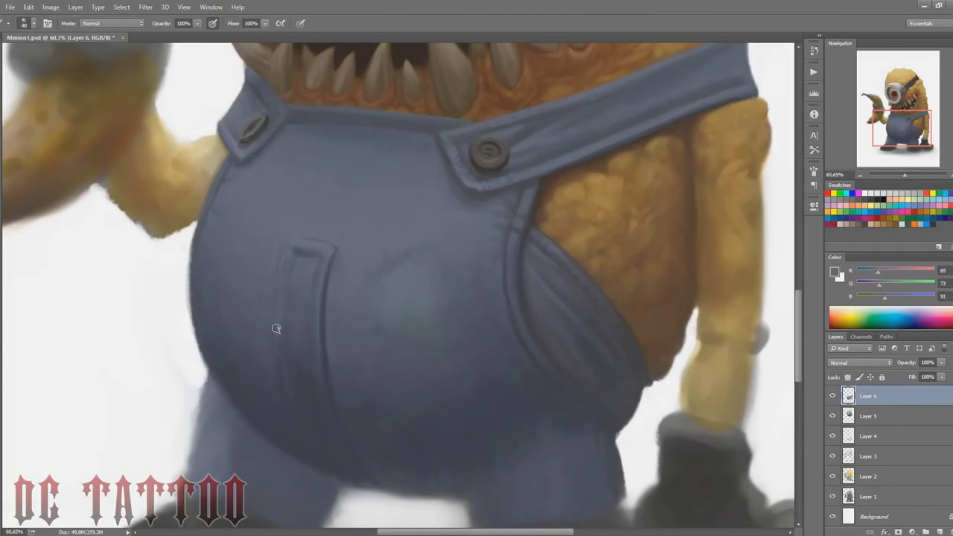
{"action": "left_click", "coordinate": [316, 336], "text": "alt"}
{"action": "left_click_drag", "start_coordinate": [325, 271], "coordinate": [322, 391]}
Step: Paint out the top and outer edge of the fly panel with sampled belly blues, keeping only the central seam line
{"action": "key", "text": "bracketright"}
{"action": "key", "text": "bracketright"}
{"action": "key", "text": "bracketright"}
{"action": "key", "text": "bracketright"}
{"action": "key", "text": "bracketright"}
{"action": "left_click", "coordinate": [296, 238], "text": "alt"}
{"action": "mouse_move", "coordinate": [300, 236]}
{"action": "left_mouse_down"}
{"action": "mouse_move", "coordinate": [336, 239]}
{"action": "mouse_move", "coordinate": [340, 412]}
{"action": "left_mouse_up"}
{"action": "left_click", "coordinate": [344, 247], "text": "alt"}
{"action": "left_click", "coordinate": [336, 230], "text": "alt"}
{"action": "left_click_drag", "start_coordinate": [326, 260], "coordinate": [276, 336]}
{"action": "left_click", "coordinate": [298, 255], "text": "alt"}
{"action": "left_click", "coordinate": [316, 274], "text": "alt"}
{"action": "mouse_move", "coordinate": [301, 254]}
{"action": "left_mouse_down"}
{"action": "mouse_move", "coordinate": [306, 306]}
{"action": "mouse_move", "coordinate": [282, 327]}
{"action": "mouse_move", "coordinate": [320, 284]}
{"action": "left_mouse_up"}
{"action": "left_click", "coordinate": [278, 327], "text": "alt"}
{"action": "key", "text": "bracketright"}
{"action": "key", "text": "bracketright"}
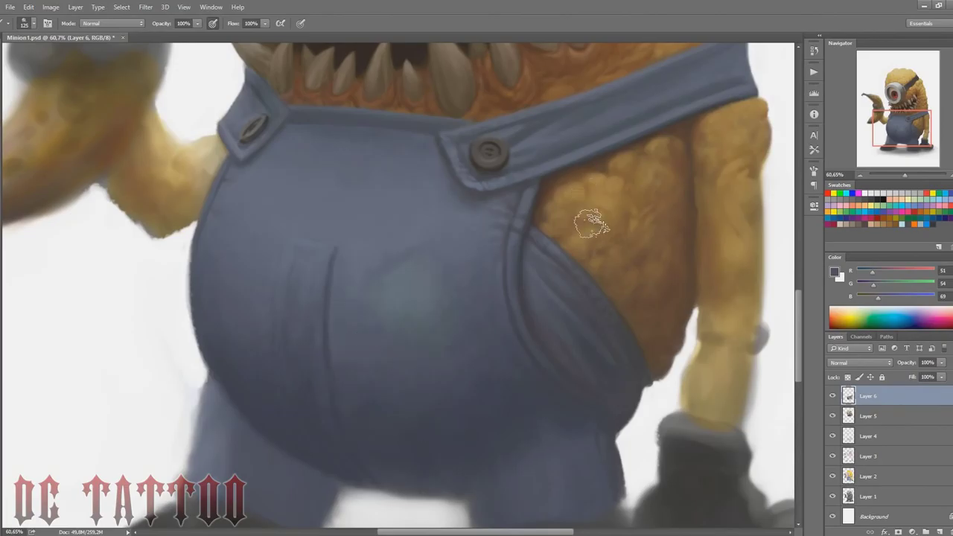
Step: Brighten the upper belly with a lighter sampled blue and a large soft brush
{"action": "left_click", "coordinate": [475, 184], "text": "alt"}
{"action": "key", "text": "bracketright"}
{"action": "key", "text": "bracketright"}
{"action": "key", "text": "bracketright"}
{"action": "key", "text": "bracketright"}
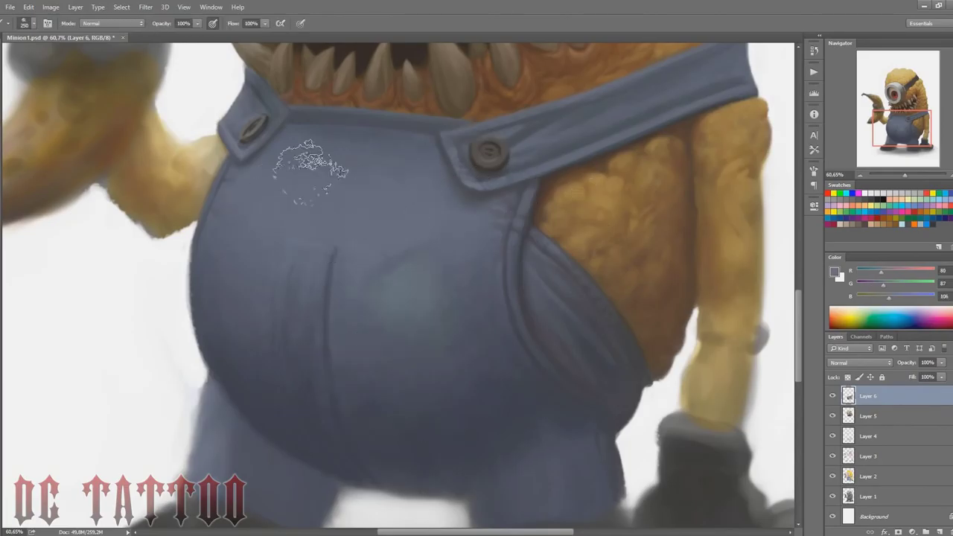
Step: Draw thin dark lines for the fly panel's top edge and outer side on the belly with sampled seam tones
{"action": "left_click", "coordinate": [327, 267], "text": "alt"}
{"action": "key", "text": "bracketleft"}
{"action": "key", "text": "bracketleft"}
{"action": "key", "text": "bracketleft"}
{"action": "key", "text": "bracketleft"}
{"action": "key", "text": "bracketleft"}
{"action": "key", "text": "bracketleft"}
{"action": "key", "text": "bracketleft"}
{"action": "key", "text": "bracketleft"}
{"action": "key", "text": "bracketleft"}
{"action": "key", "text": "bracketleft"}
{"action": "key", "text": "bracketleft"}
{"action": "key", "text": "bracketleft"}
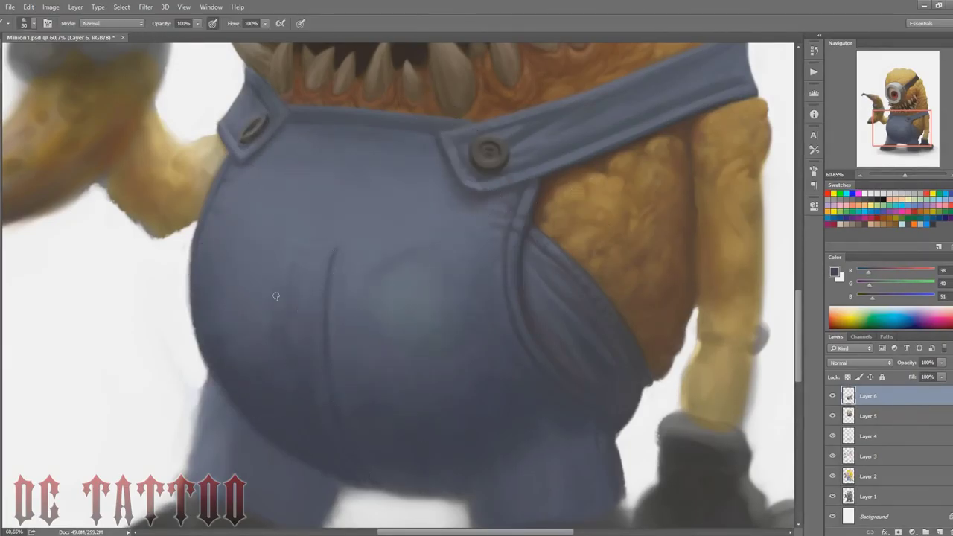
{"action": "left_click", "coordinate": [323, 266], "text": "alt"}
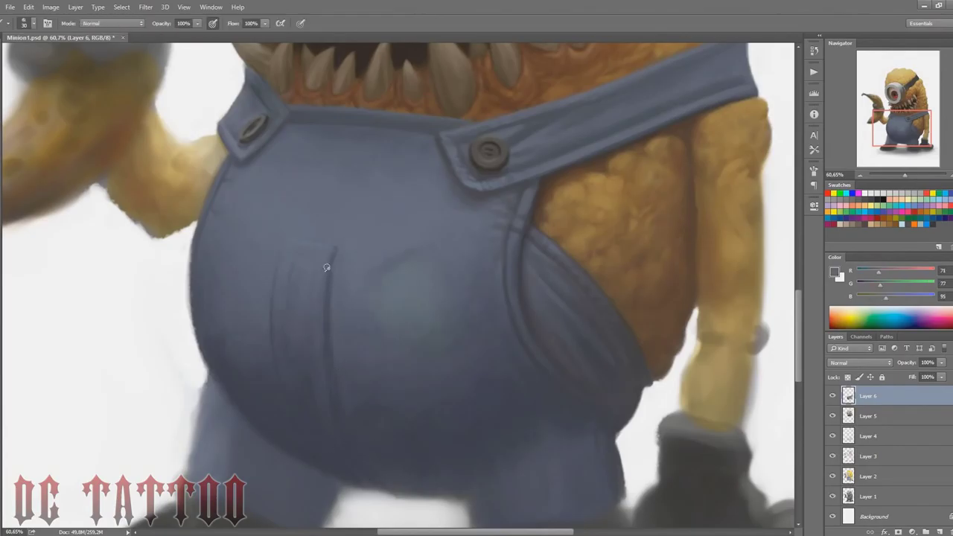
Step: Shade the lower belly with a sampled blue and a larger soft brush
{"action": "key", "text": "bracketright"}
{"action": "key", "text": "bracketright"}
{"action": "key", "text": "bracketright"}
{"action": "key", "text": "bracketright"}
{"action": "key", "text": "bracketright"}
{"action": "key", "text": "bracketright"}
{"action": "key", "text": "bracketright"}
{"action": "key", "text": "bracketright"}
{"action": "key", "text": "bracketright"}
{"action": "left_click", "coordinate": [233, 374], "text": "alt"}
{"action": "key", "text": "bracketright"}
{"action": "mouse_move", "coordinate": [242, 383]}
{"action": "left_mouse_down"}
{"action": "mouse_move", "coordinate": [274, 406]}
{"action": "mouse_move", "coordinate": [382, 379]}
{"action": "mouse_move", "coordinate": [472, 436]}
{"action": "left_mouse_up"}
Step: Rework the fly panel's top corner and add its inner line using sampled blues and a small brush
{"action": "left_click", "coordinate": [333, 455], "text": "alt"}
{"action": "mouse_move", "coordinate": [285, 240]}
{"action": "left_mouse_down"}
{"action": "mouse_move", "coordinate": [217, 251]}
{"action": "mouse_move", "coordinate": [238, 314]}
{"action": "mouse_move", "coordinate": [305, 234]}
{"action": "mouse_move", "coordinate": [297, 272]}
{"action": "mouse_move", "coordinate": [274, 295]}
{"action": "mouse_move", "coordinate": [282, 243]}
{"action": "left_mouse_up"}
{"action": "left_click", "coordinate": [330, 280], "text": "alt"}
{"action": "key", "text": "bracketleft"}
{"action": "key", "text": "bracketleft"}
{"action": "key", "text": "bracketleft"}
{"action": "key", "text": "bracketleft"}
{"action": "key", "text": "bracketleft"}
{"action": "key", "text": "bracketleft"}
{"action": "key", "text": "bracketleft"}
{"action": "key", "text": "bracketleft"}
{"action": "key", "text": "bracketleft"}
{"action": "key", "text": "bracketleft"}
{"action": "key", "text": "bracketleft"}
{"action": "left_click", "coordinate": [284, 245], "text": "alt"}
{"action": "key", "text": "bracketleft"}
{"action": "key", "text": "bracketleft"}
{"action": "key", "text": "bracketleft"}
{"action": "left_click", "coordinate": [286, 355], "text": "alt"}
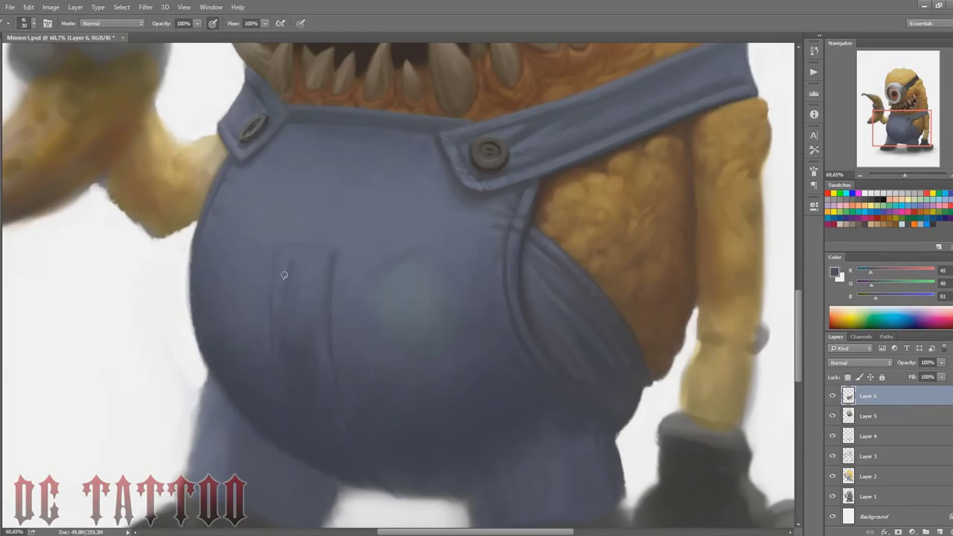
Step: Strengthen the fly panel's side lines and deepen its lower shading with sampled dark blues
{"action": "left_click", "coordinate": [273, 309], "text": "alt"}
{"action": "left_click", "coordinate": [340, 376], "text": "alt"}
{"action": "key", "text": "bracketright"}
{"action": "left_click", "coordinate": [337, 359], "text": "alt"}
{"action": "key", "text": "bracketleft"}
{"action": "key", "text": "bracketleft"}
{"action": "left_click", "coordinate": [332, 273], "text": "alt"}
{"action": "key", "text": "bracketright"}
{"action": "key", "text": "bracketright"}
{"action": "key", "text": "bracketright"}
{"action": "key", "text": "bracketright"}
Step: Flip the canvas horizontally and paint a soft fold beneath the bib's top hem with sampled blues
{"action": "key", "text": "ctrl+shift+h"}
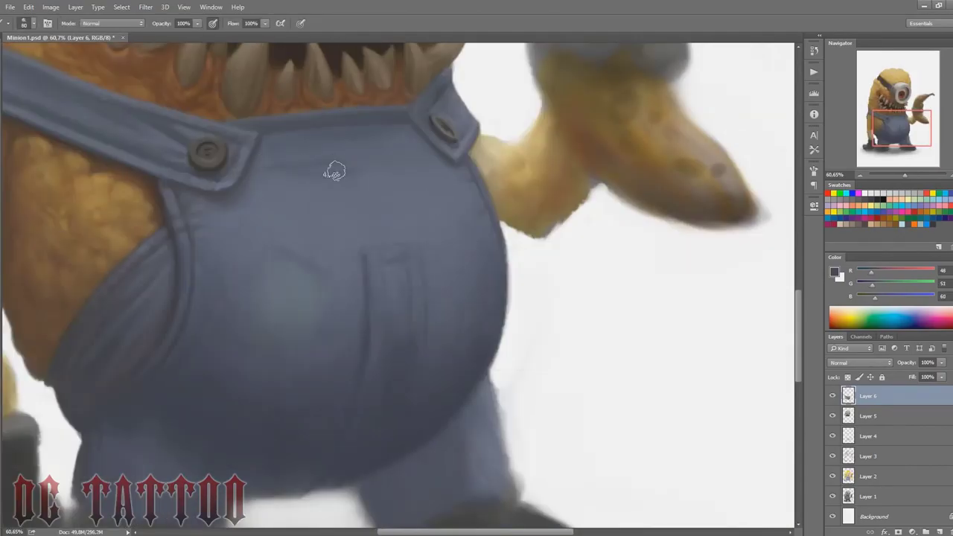
{"action": "left_click", "coordinate": [343, 193], "text": "alt"}
{"action": "left_click_drag", "start_coordinate": [395, 161], "coordinate": [287, 161]}
{"action": "left_click", "coordinate": [290, 189], "text": "alt"}
{"action": "key", "text": "bracketleft"}
{"action": "key", "text": "bracketleft"}
{"action": "key", "text": "bracketleft"}
{"action": "key", "text": "bracketleft"}
{"action": "left_click", "coordinate": [387, 159], "text": "alt"}
{"action": "key", "text": "bracketright"}
{"action": "key", "text": "bracketright"}
{"action": "key", "text": "bracketright"}
{"action": "key", "text": "bracketright"}
{"action": "left_click", "coordinate": [292, 151], "text": "alt"}
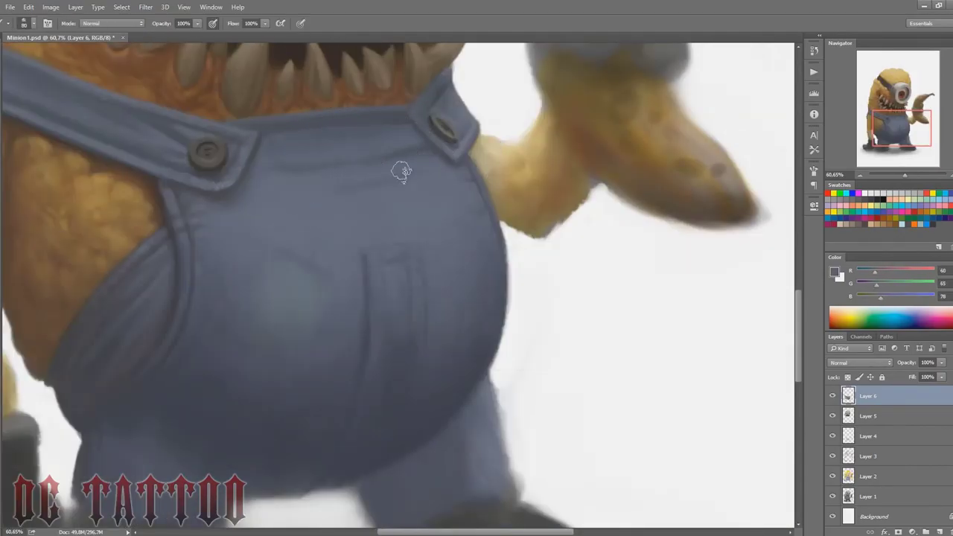
Step: Paint and blend creases along the bib's upper hem and under the small strap flap with sampled light and dark blues
{"action": "left_click_drag", "start_coordinate": [447, 162], "coordinate": [458, 173]}
{"action": "key", "text": "bracketleft"}
{"action": "key", "text": "bracketleft"}
{"action": "key", "text": "bracketleft"}
{"action": "key", "text": "bracketleft"}
{"action": "key", "text": "bracketleft"}
{"action": "key", "text": "bracketleft"}
{"action": "left_click", "coordinate": [442, 165], "text": "alt"}
{"action": "left_click", "coordinate": [375, 158], "text": "alt"}
{"action": "key", "text": "bracketright"}
{"action": "left_click_drag", "start_coordinate": [429, 148], "coordinate": [348, 169]}
{"action": "left_click", "coordinate": [353, 168], "text": "alt"}
{"action": "left_click", "coordinate": [259, 168], "text": "alt"}
{"action": "left_click", "coordinate": [417, 151], "text": "alt"}
{"action": "key", "text": "bracketright"}
{"action": "key", "text": "bracketright"}
{"action": "key", "text": "bracketright"}
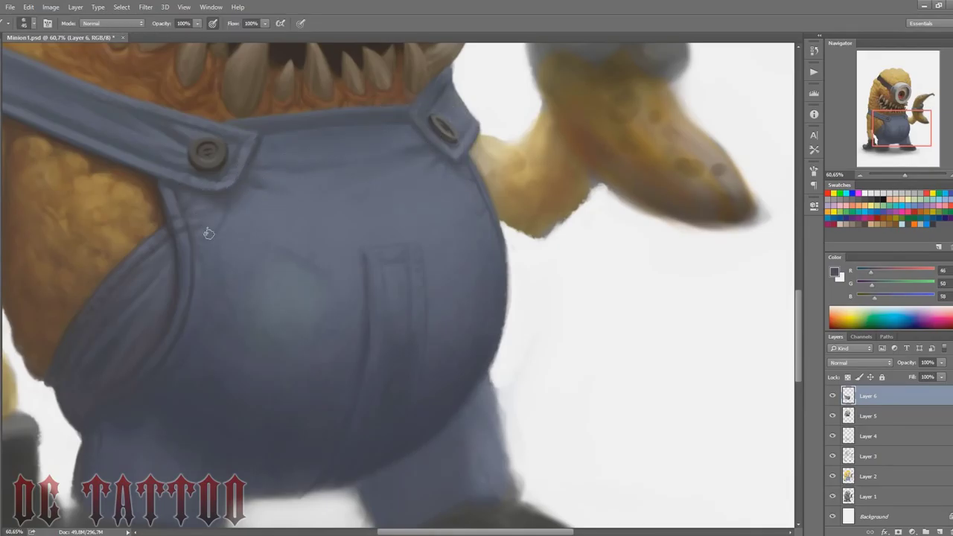
Step: Add radiating creases below the large buttoned strap flap and refine the hem beside the small flap
{"action": "left_click", "coordinate": [209, 225], "text": "alt"}
{"action": "key", "text": "bracketleft"}
{"action": "key", "text": "bracketleft"}
{"action": "key", "text": "bracketleft"}
{"action": "left_click", "coordinate": [418, 131], "text": "alt"}
{"action": "left_click", "coordinate": [444, 145], "text": "alt"}
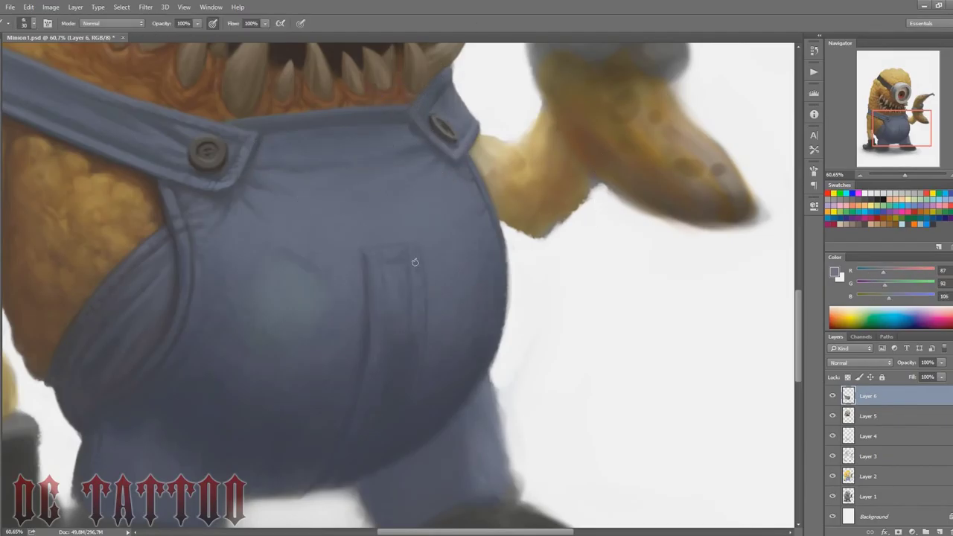
Step: Smooth the mid-belly around the fly panel with a sampled lighter blue and a large soft brush
{"action": "left_click", "coordinate": [262, 249], "text": "alt"}
{"action": "left_click_drag", "start_coordinate": [906, 123], "coordinate": [898, 124]}
{"action": "key", "text": "bracketright"}
{"action": "key", "text": "bracketright"}
{"action": "key", "text": "bracketright"}
{"action": "key", "text": "bracketright"}
{"action": "key", "text": "bracketright"}
{"action": "key", "text": "bracketright"}
{"action": "key", "text": "bracketright"}
{"action": "key", "text": "bracketright"}
{"action": "key", "text": "bracketright"}
{"action": "key", "text": "bracketright"}
{"action": "left_click_drag", "start_coordinate": [381, 251], "coordinate": [434, 281]}
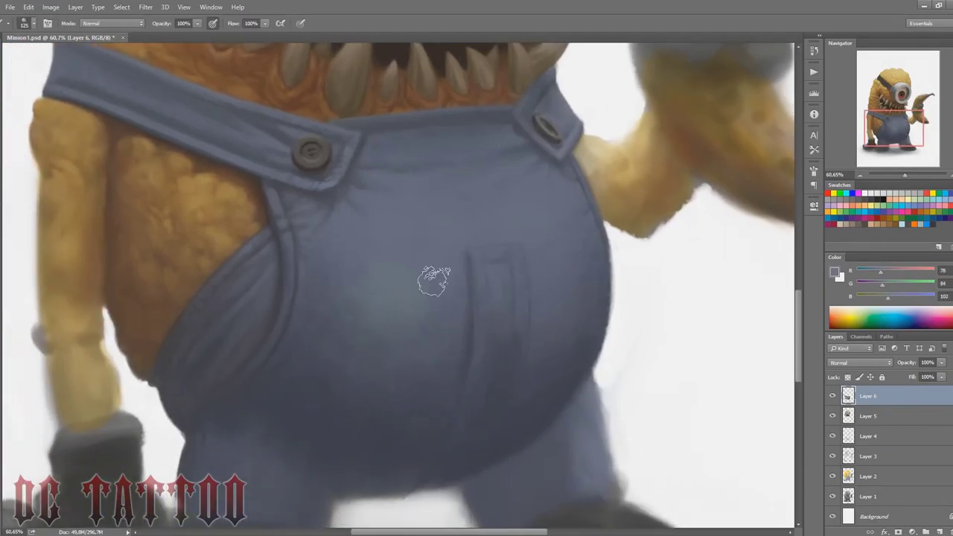
Step: Deepen the side-opening seam below the buttoned flap with a sampled dark tone, touch up the belly and save the document
{"action": "key", "text": "bracketleft"}
{"action": "key", "text": "bracketleft"}
{"action": "key", "text": "bracketleft"}
{"action": "key", "text": "bracketleft"}
{"action": "key", "text": "bracketleft"}
{"action": "key", "text": "bracketleft"}
{"action": "key", "text": "bracketleft"}
{"action": "key", "text": "bracketleft"}
{"action": "key", "text": "bracketleft"}
{"action": "key", "text": "bracketleft"}
{"action": "left_click", "coordinate": [283, 237], "text": "alt"}
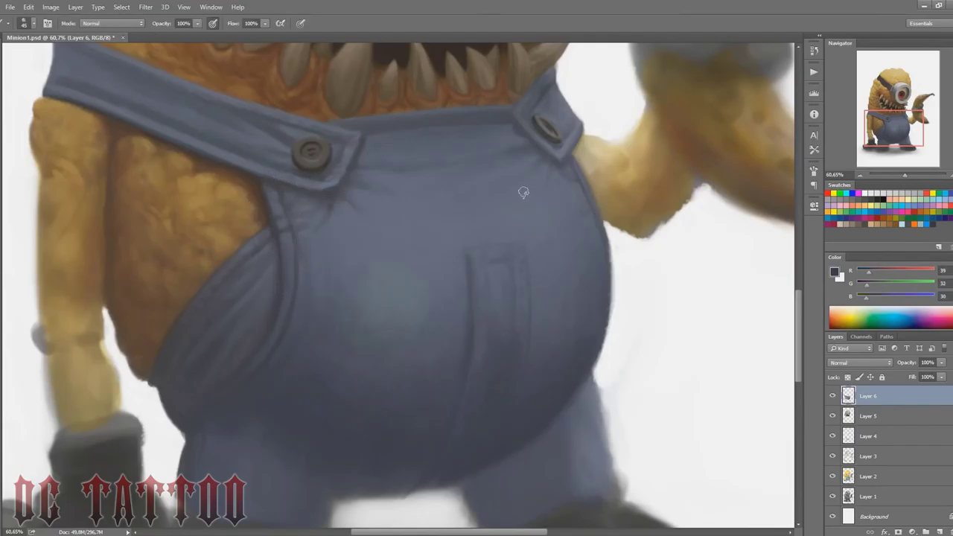
{"action": "left_click", "coordinate": [484, 217], "text": "alt"}
{"action": "key", "text": "ctrl+s"}
Step: Create a new layer and outline a tilted square patch on the belly with the button's dark colour
{"action": "left_click_drag", "start_coordinate": [893, 126], "coordinate": [891, 130]}
{"action": "left_click", "coordinate": [940, 532]}
{"action": "left_click", "coordinate": [331, 106]}
{"action": "key", "text": "b"}
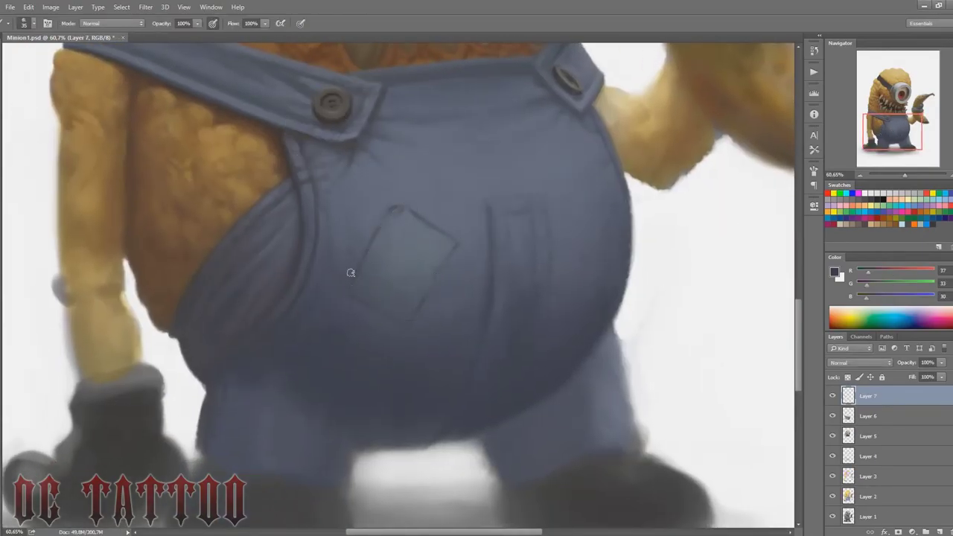
Step: Shade the patch's lower side edge with a sampled tone and complete its outline
{"action": "left_click", "coordinate": [352, 272], "text": "alt"}
{"action": "key", "text": "bracketright"}
{"action": "key", "text": "bracketright"}
{"action": "key", "text": "bracketright"}
{"action": "left_click_drag", "start_coordinate": [367, 254], "coordinate": [359, 276]}
Step: Paint a small curled-up flap at the patch's upper corner with sampled light and dark tones
{"action": "left_click", "coordinate": [447, 223], "text": "alt"}
{"action": "key", "text": "bracketleft"}
{"action": "key", "text": "bracketleft"}
{"action": "key", "text": "bracketleft"}
{"action": "key", "text": "bracketleft"}
{"action": "key", "text": "bracketleft"}
{"action": "left_click_drag", "start_coordinate": [393, 213], "coordinate": [403, 207]}
{"action": "left_click", "coordinate": [391, 215], "text": "alt"}
{"action": "key", "text": "bracketright"}
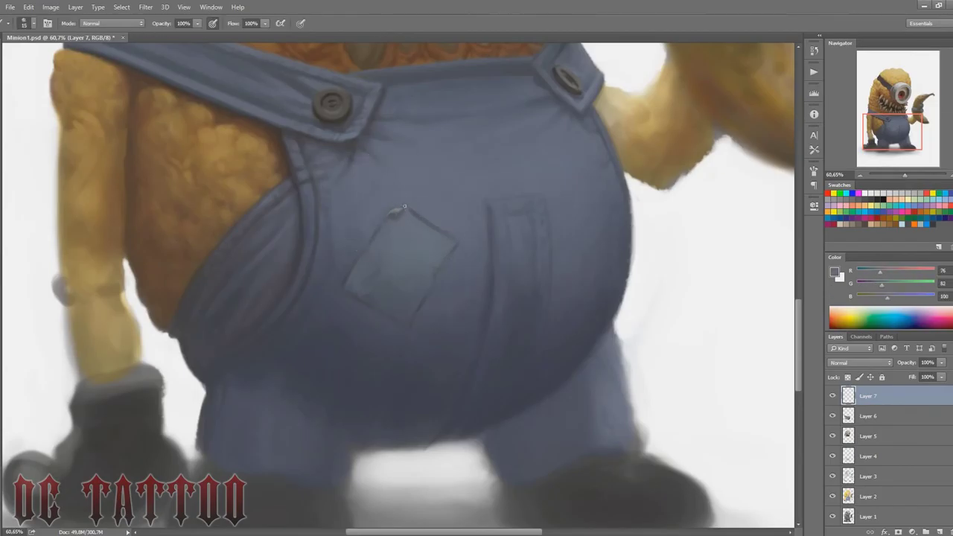
{"action": "left_click", "coordinate": [395, 213], "text": "alt"}
{"action": "key", "text": "bracketright"}
{"action": "key", "text": "bracketright"}
{"action": "key", "text": "bracketright"}
Step: Paint dark straight and crossed stitches around the patch's edges with a small brush
{"action": "left_click", "coordinate": [400, 216], "text": "alt"}
{"action": "key", "text": "bracketleft"}
{"action": "key", "text": "bracketleft"}
{"action": "key", "text": "bracketleft"}
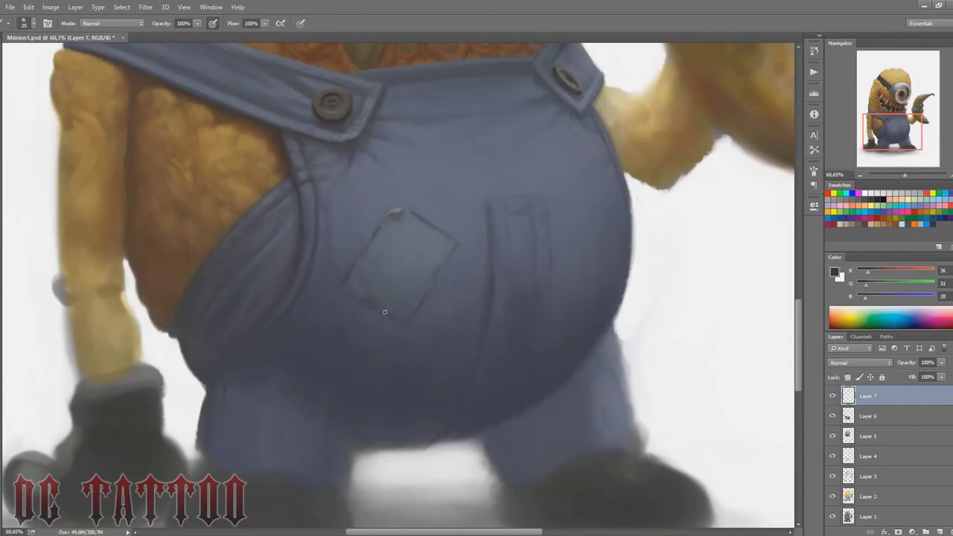
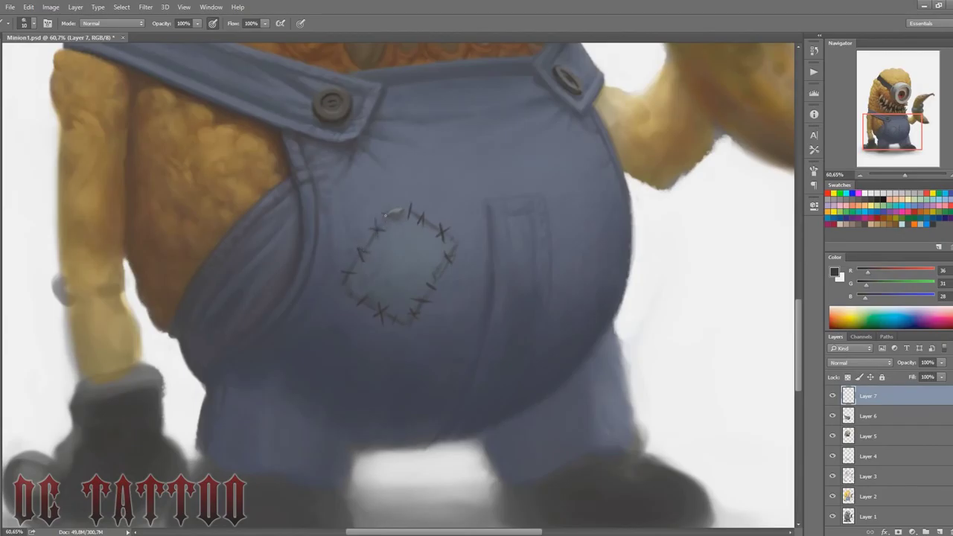
Step: Add faint creases in the fabric beside the patch and a soft wrinkle across its middle
{"action": "left_click", "coordinate": [342, 257], "text": "alt"}
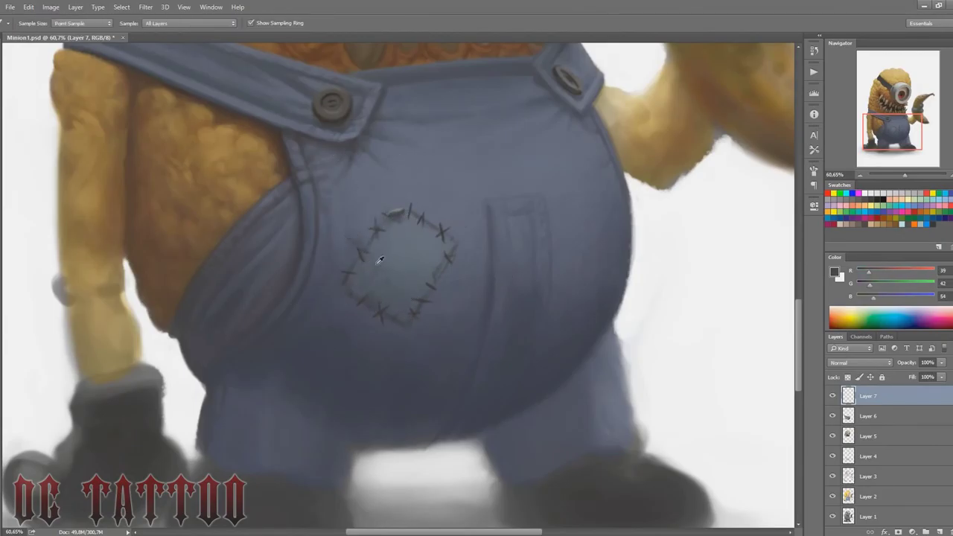
{"action": "left_click", "coordinate": [378, 262], "text": "alt"}
{"action": "key", "text": "bracketright"}
{"action": "key", "text": "bracketright"}
{"action": "key", "text": "bracketright"}
{"action": "key", "text": "bracketright"}
{"action": "left_click_drag", "start_coordinate": [372, 265], "coordinate": [408, 272]}
Step: Paint curved wrinkles across the patch with sampled dark and light tones, using a fine brush followed by a wider one
{"action": "left_click", "coordinate": [436, 278], "text": "alt"}
{"action": "key", "text": "bracketleft"}
{"action": "key", "text": "bracketleft"}
{"action": "key", "text": "bracketleft"}
{"action": "key", "text": "bracketleft"}
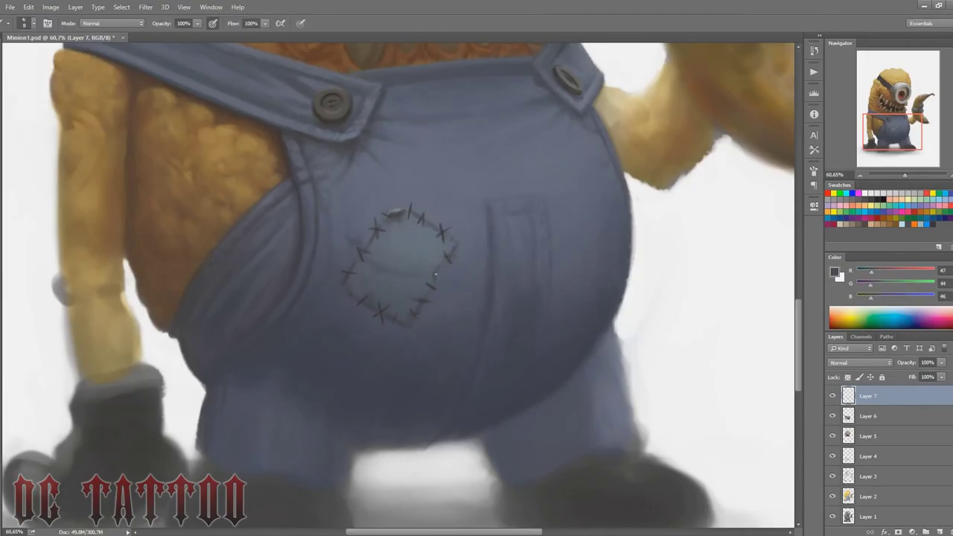
{"action": "left_click", "coordinate": [396, 250], "text": "alt"}
{"action": "key", "text": "bracketright"}
{"action": "key", "text": "bracketright"}
{"action": "key", "text": "bracketright"}
{"action": "left_click", "coordinate": [421, 249], "text": "alt"}
{"action": "left_click", "coordinate": [402, 287], "text": "alt"}
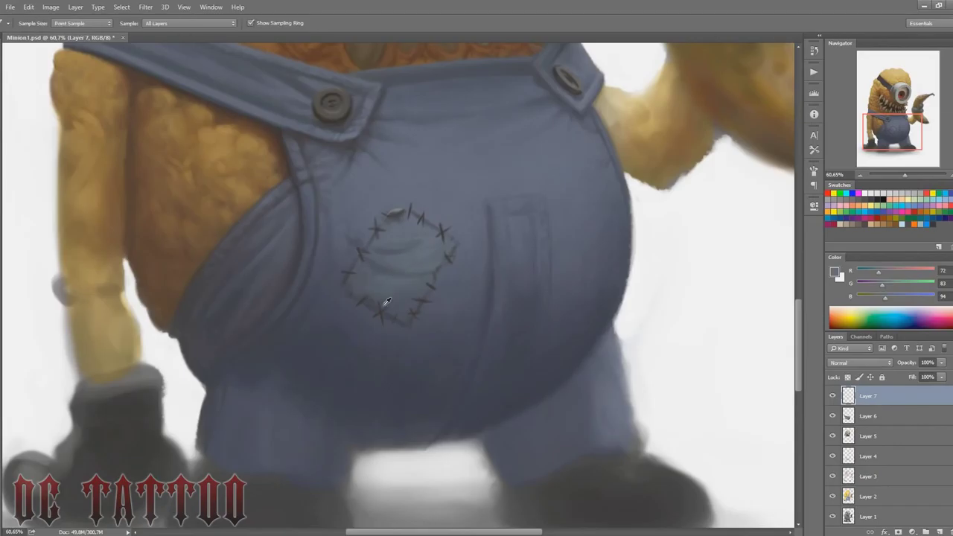
Step: Soften the patch's wrinkles and shade the fabric around it with sampled blue-grey tones
{"action": "key", "text": "bracketright"}
{"action": "left_click", "coordinate": [398, 253], "text": "alt"}
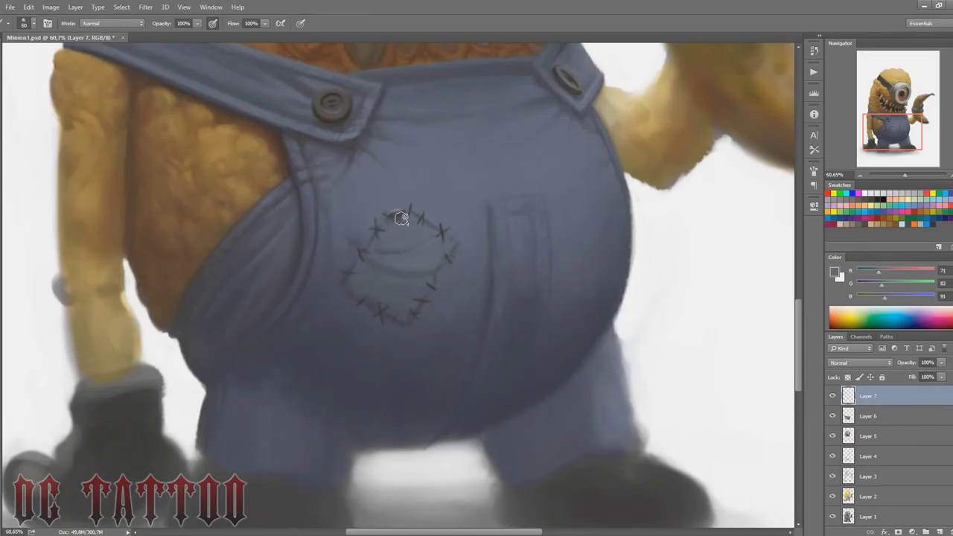
{"action": "key", "text": "bracketright"}
{"action": "left_click", "coordinate": [394, 340], "text": "alt"}
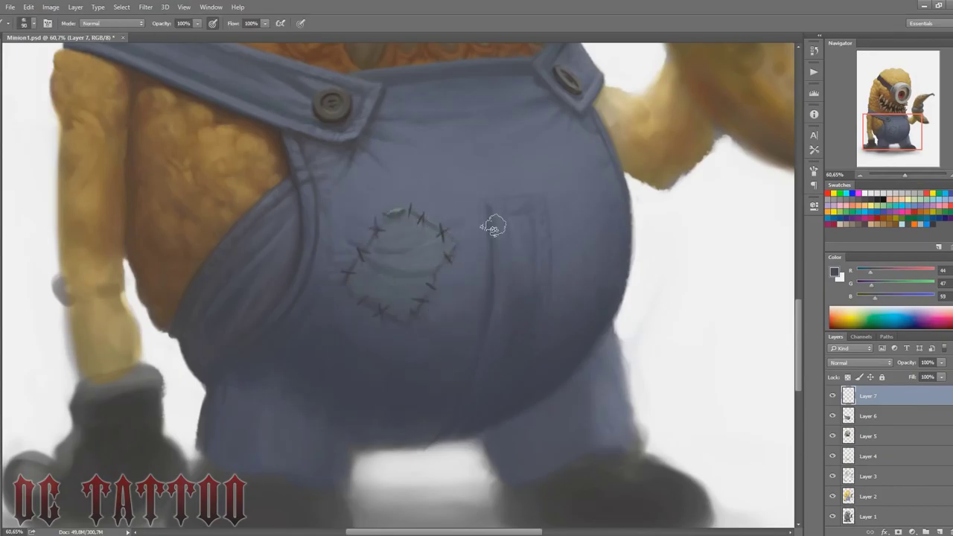
{"action": "key", "text": "bracketleft"}
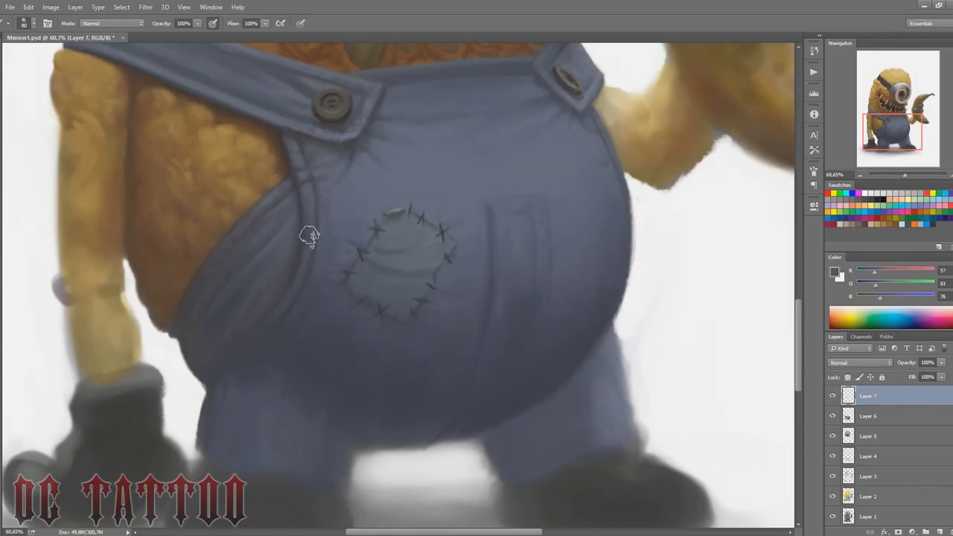
Step: Blend a sampled blue tone over the top of the fly panel with a large soft brush
{"action": "left_click", "coordinate": [340, 262], "text": "alt"}
{"action": "key", "text": "bracketright"}
{"action": "key", "text": "bracketright"}
{"action": "key", "text": "bracketright"}
{"action": "key", "text": "bracketright"}
{"action": "key", "text": "bracketright"}
{"action": "key", "text": "bracketright"}
{"action": "key", "text": "bracketright"}
{"action": "key", "text": "bracketright"}
{"action": "key", "text": "bracketright"}
{"action": "key", "text": "bracketright"}
{"action": "left_click_drag", "start_coordinate": [508, 225], "coordinate": [526, 206]}
Step: Even out the fabric around the fly panel with sampled blues and refine the overalls' side opening with a small brush
{"action": "left_click", "coordinate": [564, 238], "text": "alt"}
{"action": "key", "text": "bracketleft"}
{"action": "key", "text": "bracketleft"}
{"action": "left_click", "coordinate": [476, 178], "text": "alt"}
{"action": "key", "text": "bracketleft"}
{"action": "key", "text": "bracketleft"}
{"action": "key", "text": "bracketleft"}
{"action": "key", "text": "bracketleft"}
{"action": "key", "text": "bracketleft"}
{"action": "key", "text": "bracketleft"}
{"action": "key", "text": "bracketleft"}
{"action": "key", "text": "bracketleft"}
{"action": "key", "text": "bracketleft"}
{"action": "key", "text": "bracketleft"}
{"action": "key", "text": "bracketleft"}
{"action": "key", "text": "bracketleft"}
{"action": "key", "text": "bracketleft"}
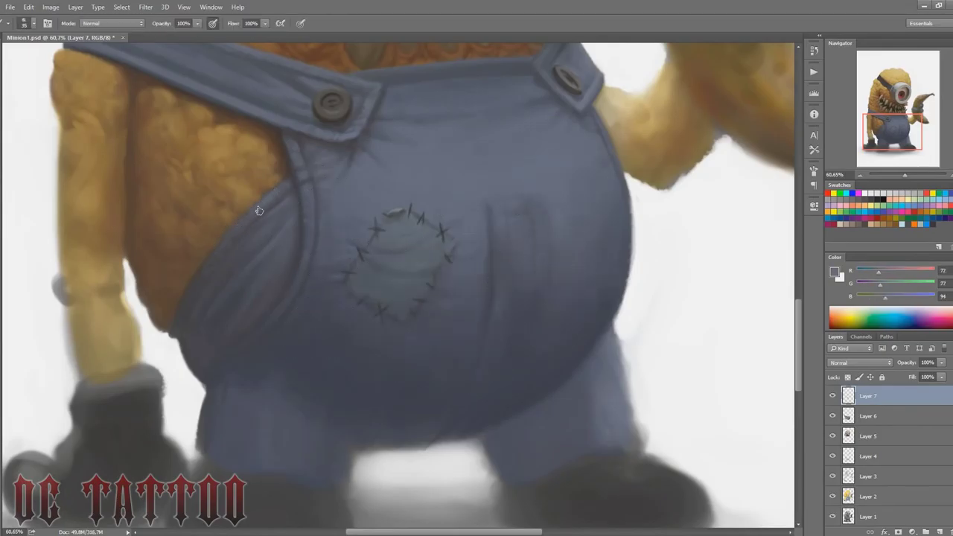
Step: Choose a lighter grey-blue paint color for the fabric highlights around the fly panel
{"action": "left_click", "coordinate": [537, 197], "text": "alt"}
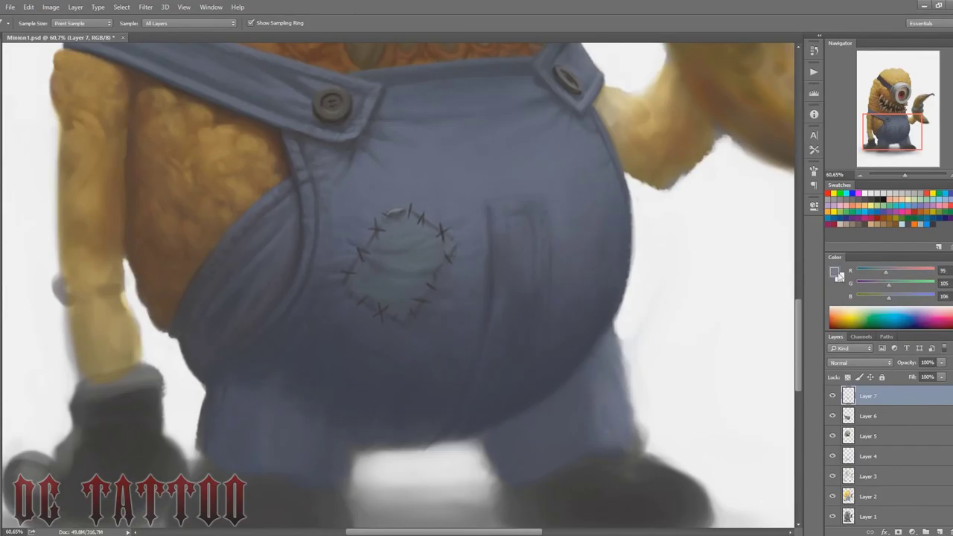
{"action": "left_click", "coordinate": [834, 271]}
{"action": "left_click", "coordinate": [425, 379]}
{"action": "left_click", "coordinate": [625, 306]}
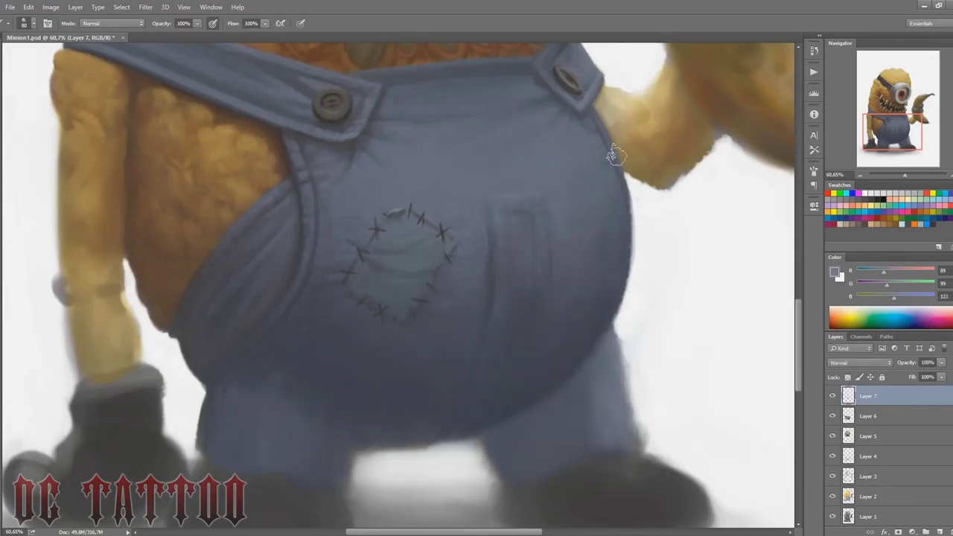
Step: Redefine the fly panel's top and side outlines with a smaller brush and sampled tones
{"action": "left_click", "coordinate": [615, 156], "text": "alt"}
{"action": "key", "text": "bracketleft"}
{"action": "key", "text": "bracketleft"}
{"action": "key", "text": "bracketleft"}
{"action": "key", "text": "bracketleft"}
{"action": "key", "text": "bracketleft"}
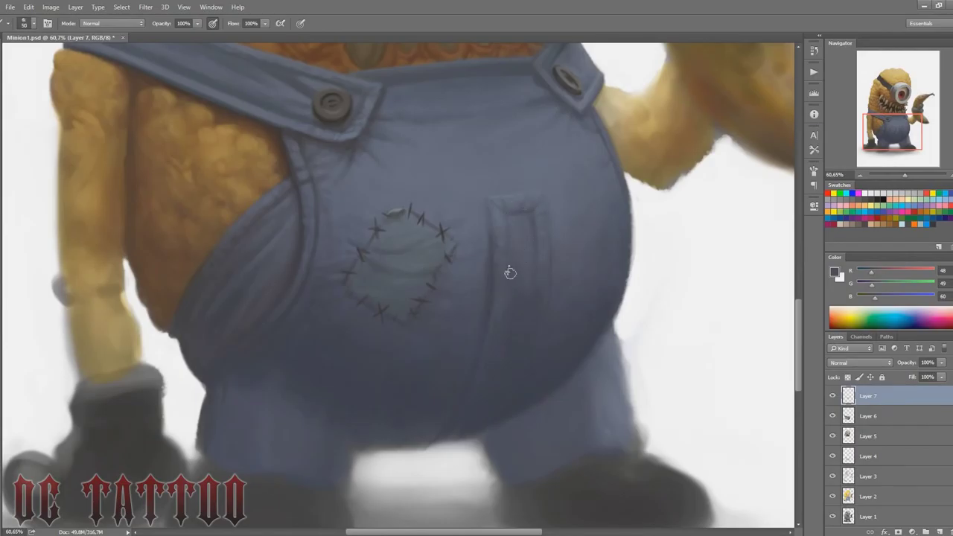
Step: Blend sampled dark and mid blues over the fly panel and the belly beside it with a larger brush
{"action": "left_click", "coordinate": [460, 377], "text": "alt"}
{"action": "key", "text": "bracketright"}
{"action": "key", "text": "bracketright"}
{"action": "key", "text": "bracketright"}
{"action": "key", "text": "bracketright"}
{"action": "left_click", "coordinate": [558, 246], "text": "alt"}
{"action": "left_click", "coordinate": [591, 225], "text": "alt"}
{"action": "key", "text": "bracketright"}
{"action": "key", "text": "bracketright"}
{"action": "key", "text": "bracketright"}
{"action": "key", "text": "bracketright"}
{"action": "key", "text": "bracketright"}
{"action": "key", "text": "bracketright"}
Step: Shade soft creases in the bib below the round button's strap with a reduced brush
{"action": "left_click_drag", "start_coordinate": [891, 132], "coordinate": [885, 124]}
{"action": "key", "text": "bracketleft"}
{"action": "key", "text": "bracketleft"}
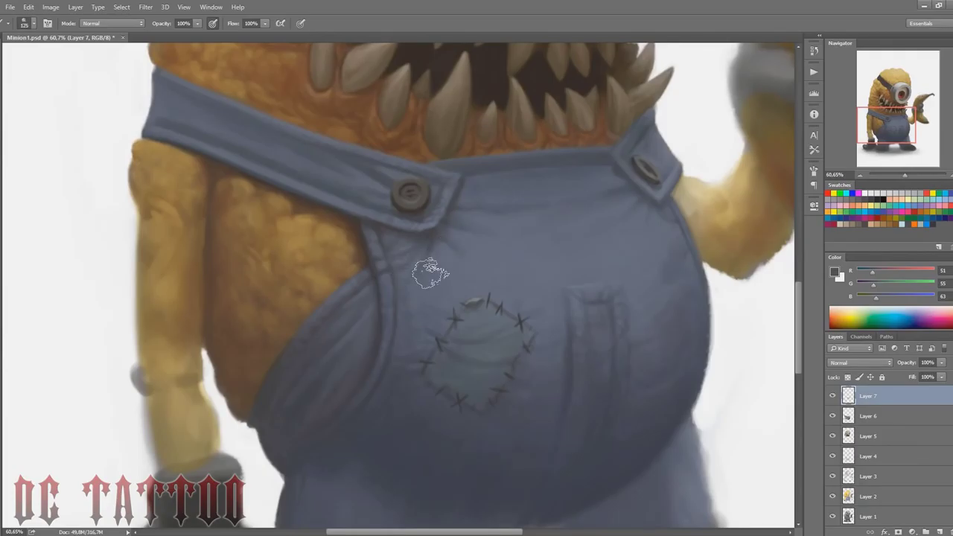
{"action": "key", "text": "bracketleft"}
{"action": "key", "text": "bracketleft"}
{"action": "key", "text": "bracketleft"}
{"action": "key", "text": "bracketleft"}
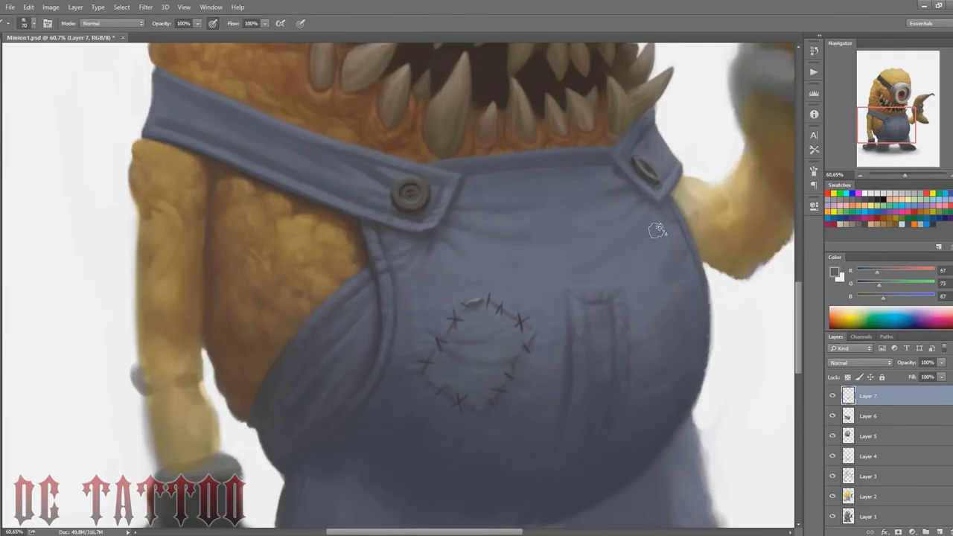
Step: Blend sampled blues across the upper bib between the two strap buttons with a progressively larger brush
{"action": "left_click", "coordinate": [652, 216], "text": "alt"}
{"action": "left_click", "coordinate": [570, 255], "text": "alt"}
{"action": "left_click", "coordinate": [488, 223], "text": "alt"}
{"action": "key", "text": "bracketright"}
{"action": "key", "text": "bracketright"}
{"action": "key", "text": "bracketright"}
{"action": "key", "text": "bracketright"}
{"action": "key", "text": "bracketright"}
{"action": "key", "text": "bracketright"}
{"action": "key", "text": "bracketright"}
{"action": "key", "text": "bracketright"}
{"action": "key", "text": "bracketright"}
{"action": "key", "text": "bracketleft"}
{"action": "key", "text": "bracketleft"}
Step: Sharpen the outer and inner edges of the leg nearest the gloved hand with a small brush and sampled dark tone
{"action": "left_click_drag", "start_coordinate": [892, 127], "coordinate": [892, 137]}
{"action": "key", "text": "bracketleft"}
{"action": "key", "text": "bracketleft"}
{"action": "key", "text": "bracketleft"}
{"action": "key", "text": "bracketleft"}
{"action": "key", "text": "bracketleft"}
{"action": "key", "text": "bracketleft"}
{"action": "key", "text": "bracketleft"}
{"action": "key", "text": "bracketleft"}
{"action": "key", "text": "bracketleft"}
{"action": "key", "text": "bracketleft"}
{"action": "left_click", "coordinate": [279, 397], "text": "alt"}
{"action": "left_click_drag", "start_coordinate": [280, 397], "coordinate": [282, 419]}
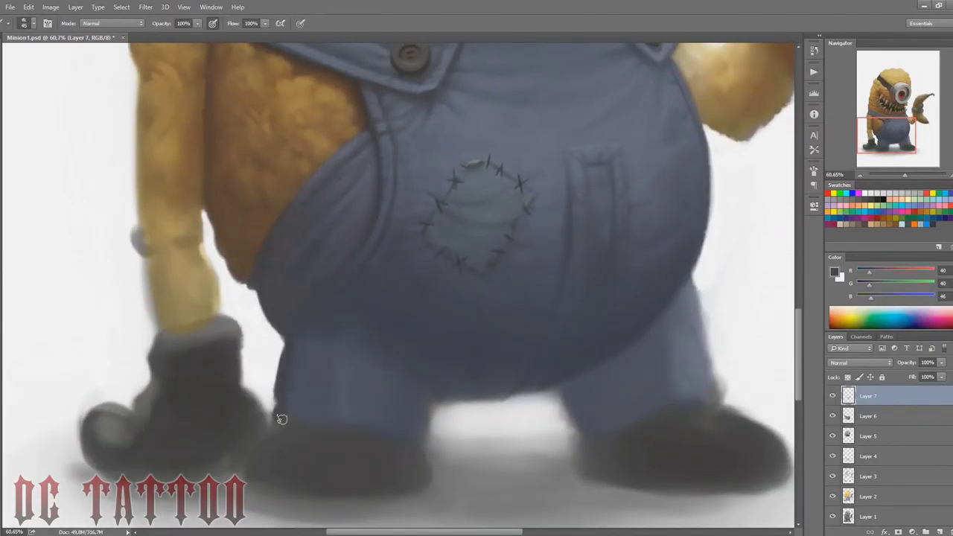
{"action": "left_click_drag", "start_coordinate": [425, 438], "coordinate": [430, 406]}
Step: Darken the whole trouser leg beside the gloved hand with a large brush
{"action": "key", "text": "bracketright"}
{"action": "key", "text": "bracketright"}
{"action": "key", "text": "bracketright"}
{"action": "key", "text": "bracketright"}
{"action": "key", "text": "bracketright"}
{"action": "key", "text": "bracketright"}
{"action": "key", "text": "bracketright"}
{"action": "key", "text": "bracketright"}
{"action": "mouse_move", "coordinate": [364, 362]}
{"action": "left_mouse_down"}
{"action": "mouse_move", "coordinate": [375, 415]}
{"action": "mouse_move", "coordinate": [336, 336]}
{"action": "left_mouse_up"}
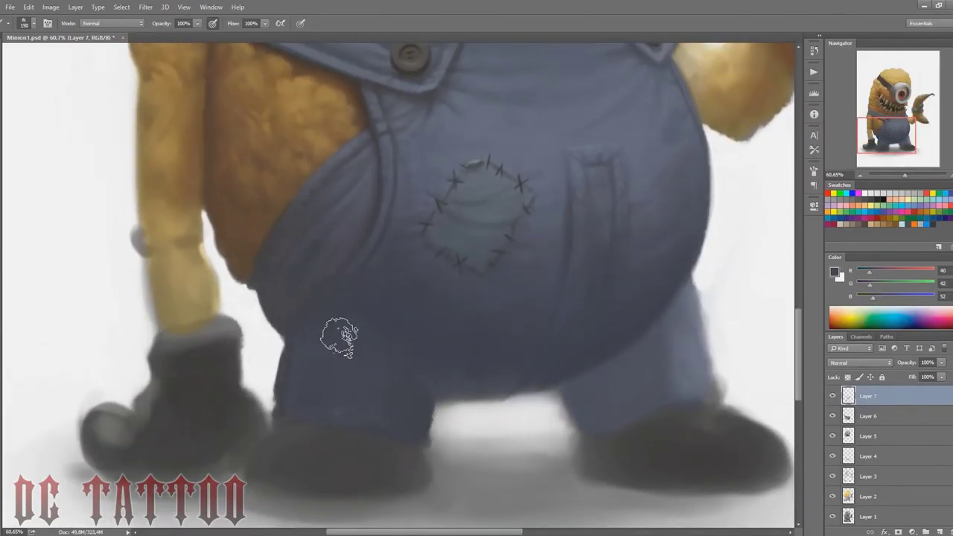
Step: Blend the darkened leg into the belly's underside with a sampled shadow tone and a smaller brush
{"action": "key", "text": "bracketleft"}
{"action": "key", "text": "bracketleft"}
{"action": "key", "text": "bracketleft"}
{"action": "left_click", "coordinate": [430, 360], "text": "alt"}
{"action": "key", "text": "bracketleft"}
{"action": "key", "text": "bracketleft"}
{"action": "key", "text": "bracketleft"}
{"action": "key", "text": "bracketleft"}
{"action": "key", "text": "bracketleft"}
{"action": "key", "text": "bracketleft"}
{"action": "key", "text": "bracketleft"}
{"action": "key", "text": "bracketleft"}
{"action": "key", "text": "bracketleft"}
Step: Define the darkened leg's inner edge and the belly's lower contour with a fine brush in a sampled dark blue
{"action": "left_click", "coordinate": [284, 372], "text": "alt"}
{"action": "key", "text": "bracketleft"}
{"action": "key", "text": "bracketleft"}
{"action": "key", "text": "bracketleft"}
{"action": "key", "text": "bracketleft"}
{"action": "mouse_move", "coordinate": [425, 450]}
{"action": "left_mouse_down"}
{"action": "mouse_move", "coordinate": [426, 423]}
{"action": "mouse_move", "coordinate": [538, 384]}
{"action": "left_mouse_up"}
Step: Paint the background gap between the two legs white to clean up their edges
{"action": "left_click", "coordinate": [865, 193]}
{"action": "mouse_move", "coordinate": [443, 408]}
{"action": "left_mouse_down"}
{"action": "mouse_move", "coordinate": [435, 437]}
{"action": "mouse_move", "coordinate": [473, 410]}
{"action": "mouse_move", "coordinate": [556, 394]}
{"action": "mouse_move", "coordinate": [568, 435]}
{"action": "mouse_move", "coordinate": [561, 426]}
{"action": "mouse_move", "coordinate": [559, 434]}
{"action": "mouse_move", "coordinate": [443, 438]}
{"action": "mouse_move", "coordinate": [563, 430]}
{"action": "left_mouse_up"}
{"action": "key", "text": "bracketright"}
{"action": "key", "text": "bracketright"}
{"action": "key", "text": "bracketright"}
{"action": "key", "text": "bracketright"}
{"action": "key", "text": "bracketright"}
{"action": "key", "text": "bracketright"}
{"action": "key", "text": "bracketright"}
Step: Paint the soft ground shadow between the shoes with a sampled grey and a larger brush
{"action": "left_click", "coordinate": [458, 446], "text": "alt"}
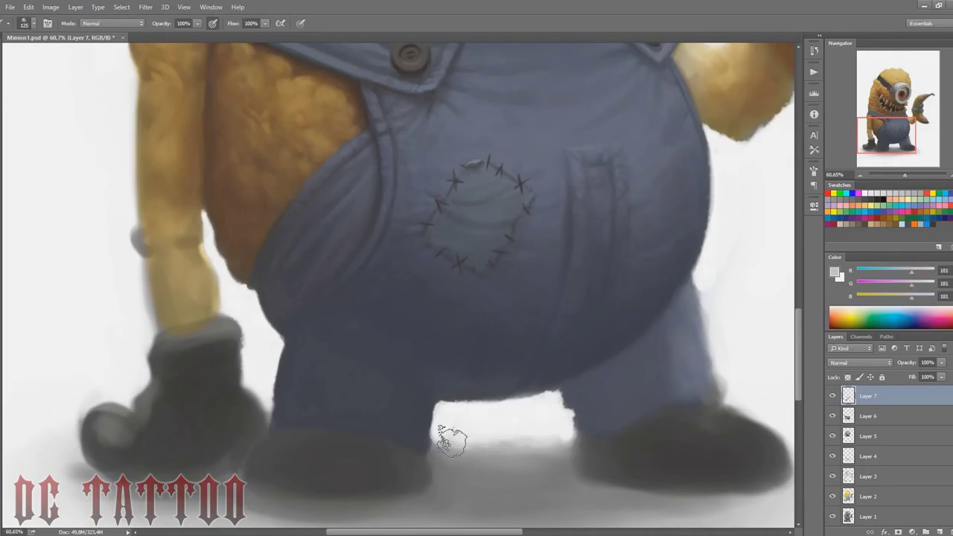
{"action": "key", "text": "bracketright"}
{"action": "key", "text": "bracketright"}
{"action": "left_click_drag", "start_coordinate": [452, 442], "coordinate": [547, 459]}
Step: Brighten the gap above the ground shadow with white and tidy the other leg's inner edge with a sampled dark blue
{"action": "left_click", "coordinate": [491, 426], "text": "alt"}
{"action": "key", "text": "bracketleft"}
{"action": "key", "text": "bracketleft"}
{"action": "left_click_drag", "start_coordinate": [439, 437], "coordinate": [521, 440]}
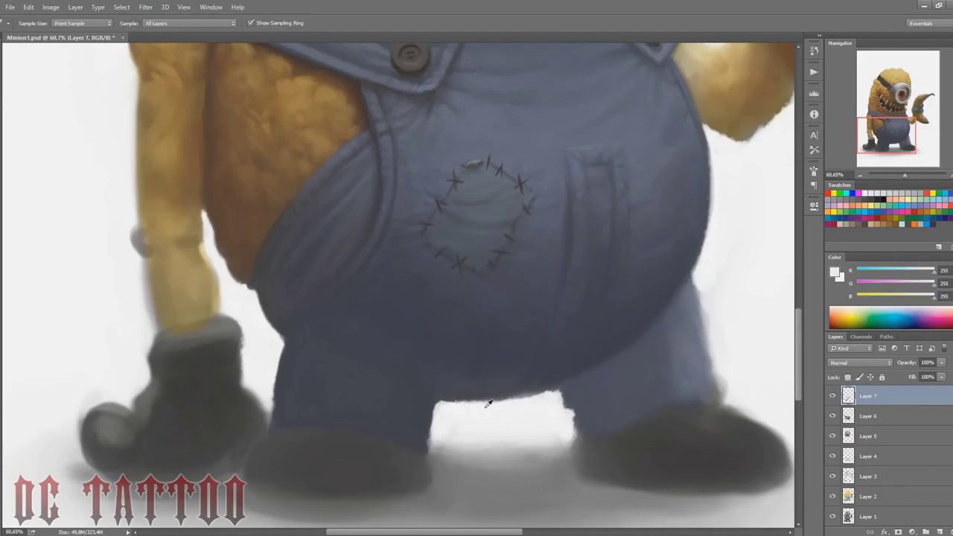
{"action": "left_click", "coordinate": [558, 383], "text": "alt"}
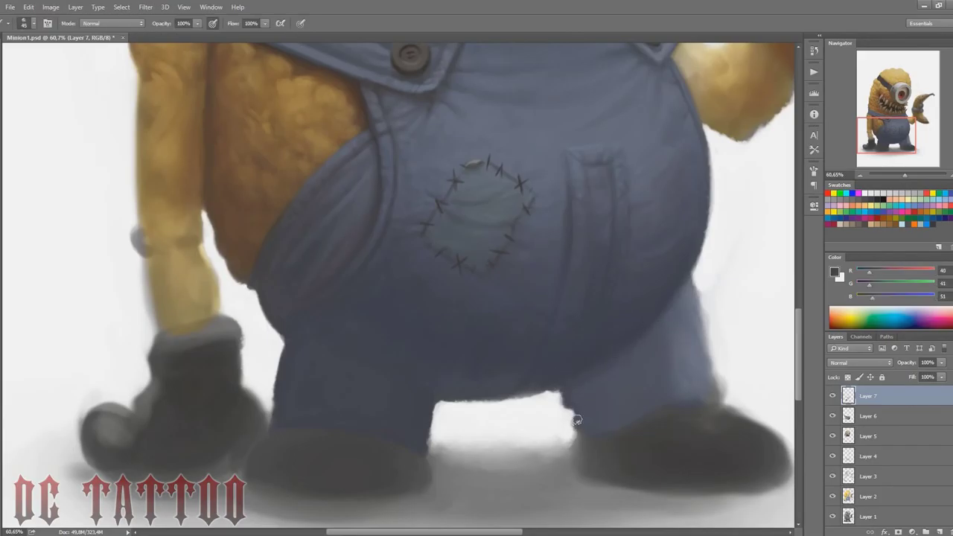
Step: Define the inner and outer edges and the hem of the trouser leg below the fly panel in sampled dark blue
{"action": "key", "text": "bracketleft"}
{"action": "left_click_drag", "start_coordinate": [577, 421], "coordinate": [578, 447]}
{"action": "mouse_move", "coordinate": [694, 383]}
{"action": "left_mouse_down"}
{"action": "mouse_move", "coordinate": [615, 409]}
{"action": "mouse_move", "coordinate": [613, 373]}
{"action": "mouse_move", "coordinate": [662, 317]}
{"action": "mouse_move", "coordinate": [587, 426]}
{"action": "mouse_move", "coordinate": [677, 350]}
{"action": "left_mouse_up"}
{"action": "left_click", "coordinate": [661, 318], "text": "alt"}
{"action": "key", "text": "bracketright"}
{"action": "key", "text": "bracketright"}
{"action": "key", "text": "bracketright"}
{"action": "key", "text": "bracketleft"}
{"action": "key", "text": "bracketleft"}
{"action": "key", "text": "bracketleft"}
{"action": "mouse_move", "coordinate": [689, 287]}
{"action": "left_mouse_down"}
{"action": "mouse_move", "coordinate": [710, 382]}
{"action": "mouse_move", "coordinate": [700, 352]}
{"action": "left_mouse_up"}
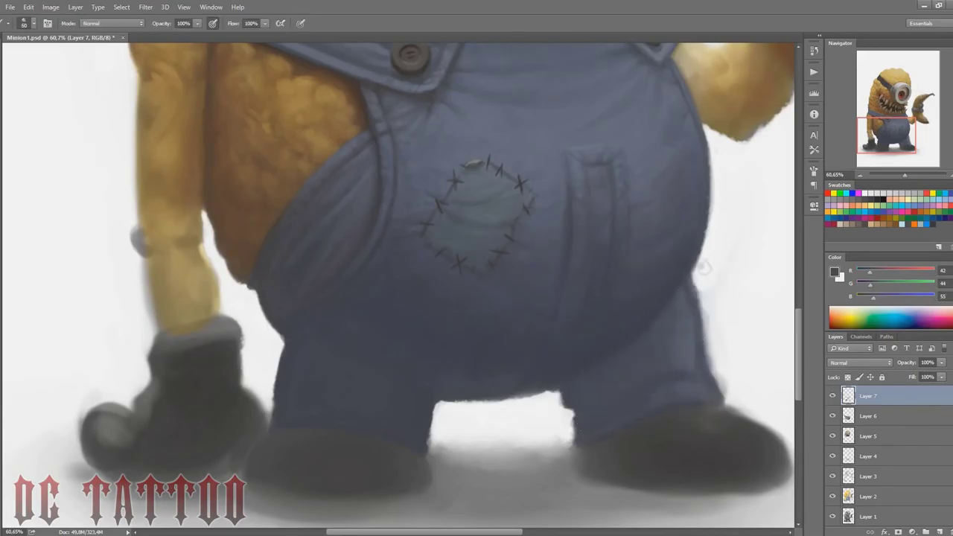
Step: Clean up the background along the outer edge of the trouser leg below the fly panel with sampled white
{"action": "left_click", "coordinate": [750, 227], "text": "alt"}
{"action": "key", "text": "bracketright"}
{"action": "key", "text": "bracketright"}
{"action": "key", "text": "bracketright"}
{"action": "key", "text": "bracketright"}
{"action": "key", "text": "bracketleft"}
{"action": "key", "text": "bracketleft"}
{"action": "key", "text": "bracketleft"}
{"action": "key", "text": "bracketleft"}
{"action": "key", "text": "bracketleft"}
{"action": "key", "text": "bracketleft"}
{"action": "mouse_move", "coordinate": [701, 281]}
{"action": "left_mouse_down"}
{"action": "mouse_move", "coordinate": [714, 363]}
{"action": "mouse_move", "coordinate": [731, 400]}
{"action": "mouse_move", "coordinate": [708, 341]}
{"action": "left_mouse_up"}
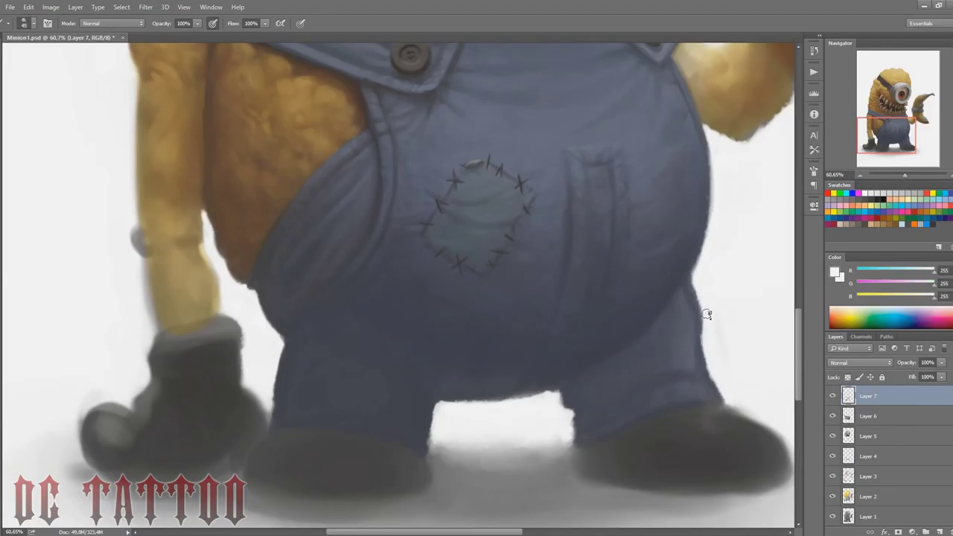
Step: Paint fabric folds on the trouser leg below the fly panel with a finer brush in sampled dark blue
{"action": "key", "text": "alt"}
{"action": "left_click", "coordinate": [683, 285], "text": "alt"}
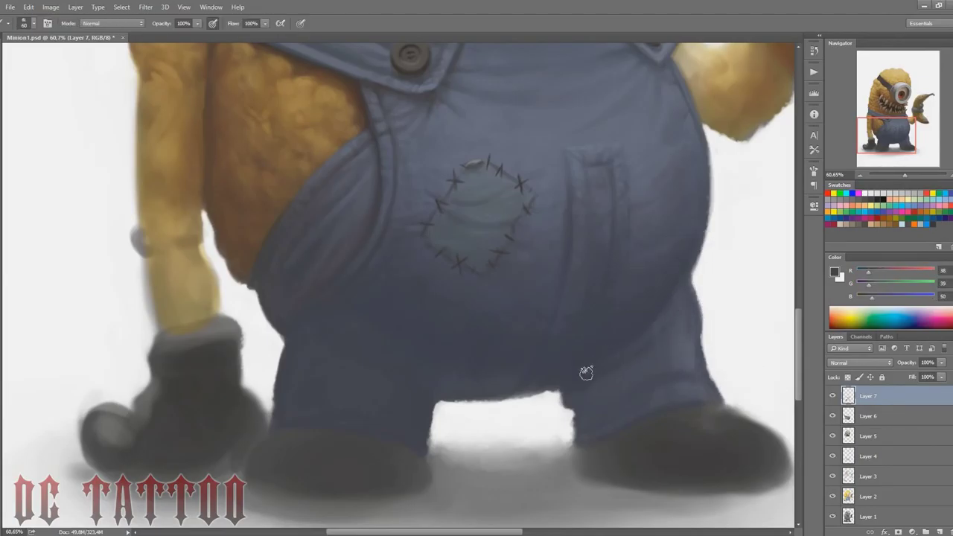
{"action": "key", "text": "bracketleft"}
{"action": "key", "text": "bracketleft"}
{"action": "key", "text": "bracketleft"}
{"action": "key", "text": "bracketleft"}
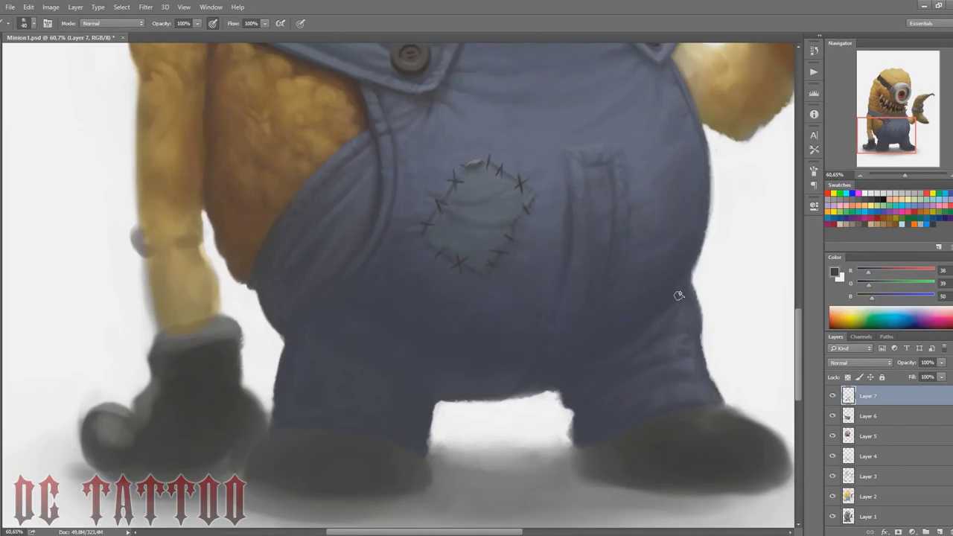
Step: Darken the trouser leg below the fly panel down to its hem with a larger dark blue brush
{"action": "key", "text": "bracketright"}
{"action": "key", "text": "bracketright"}
{"action": "key", "text": "bracketright"}
{"action": "key", "text": "bracketright"}
{"action": "key", "text": "bracketright"}
{"action": "key", "text": "bracketright"}
{"action": "mouse_move", "coordinate": [615, 351]}
{"action": "left_mouse_down"}
{"action": "mouse_move", "coordinate": [698, 388]}
{"action": "mouse_move", "coordinate": [638, 393]}
{"action": "mouse_move", "coordinate": [710, 397]}
{"action": "left_mouse_up"}
Step: Soften the folds on the darkened leg using a blue sampled from the side of the belly
{"action": "left_click", "coordinate": [679, 187], "text": "alt"}
{"action": "key", "text": "bracketleft"}
{"action": "key", "text": "bracketleft"}
{"action": "key", "text": "bracketleft"}
{"action": "key", "text": "bracketleft"}
{"action": "key", "text": "bracketleft"}
{"action": "key", "text": "bracketright"}
{"action": "key", "text": "bracketright"}
{"action": "key", "text": "bracketright"}
{"action": "key", "text": "bracketright"}
{"action": "key", "text": "bracketright"}
Step: Touch up the crotch edge and blend the belly's underside into the leg with sampled dark blues
{"action": "left_click", "coordinate": [681, 299], "text": "alt"}
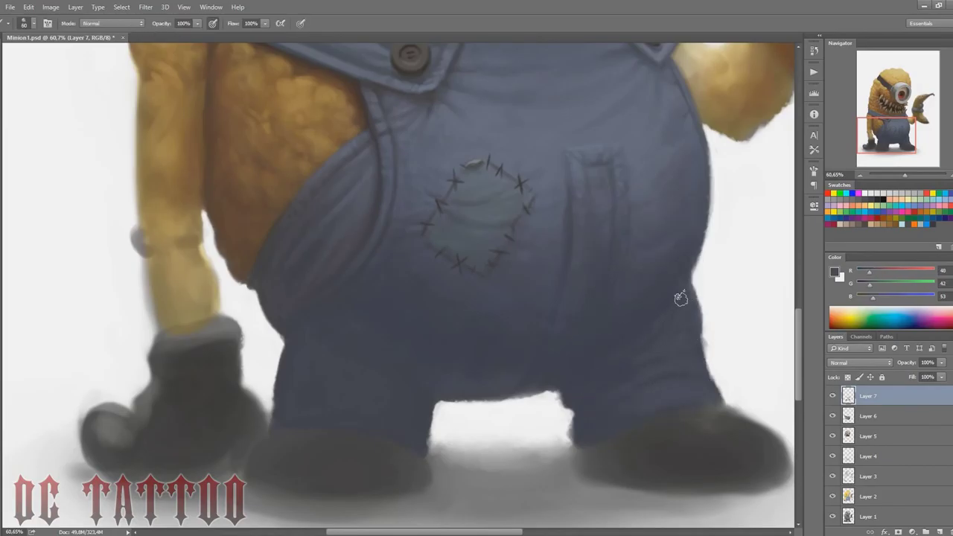
{"action": "key", "text": "bracketleft"}
{"action": "key", "text": "bracketleft"}
{"action": "mouse_move", "coordinate": [555, 393]}
{"action": "left_mouse_down"}
{"action": "mouse_move", "coordinate": [494, 393]}
{"action": "mouse_move", "coordinate": [543, 395]}
{"action": "left_mouse_up"}
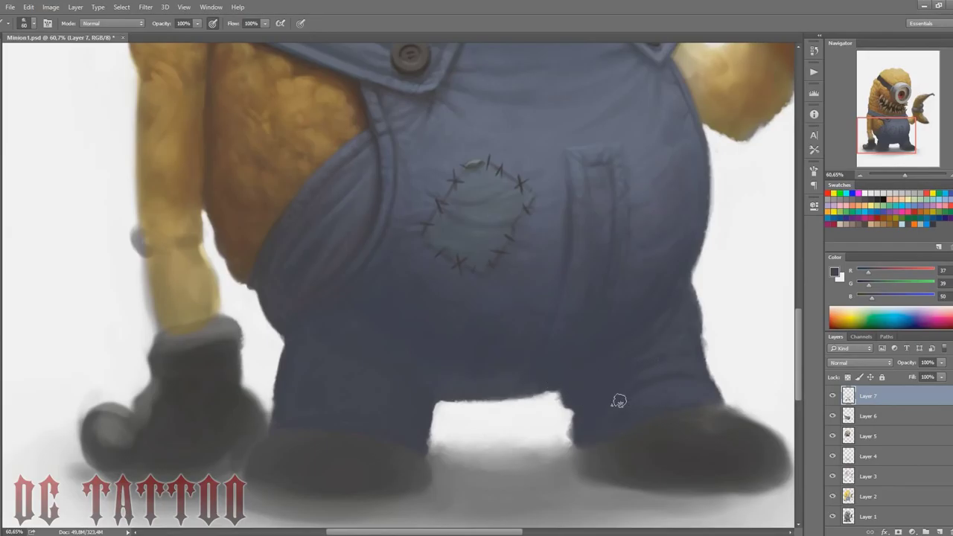
{"action": "key", "text": "bracketright"}
{"action": "key", "text": "bracketright"}
{"action": "key", "text": "bracketright"}
{"action": "left_click", "coordinate": [676, 383], "text": "alt"}
Step: Clean the other leg's inner edge with a fine off-white brush and retouch the ground shadow beside the shoe in sampled grey
{"action": "left_click", "coordinate": [446, 419], "text": "alt"}
{"action": "key", "text": "bracketleft"}
{"action": "key", "text": "bracketleft"}
{"action": "key", "text": "bracketleft"}
{"action": "key", "text": "bracketleft"}
{"action": "key", "text": "bracketleft"}
{"action": "key", "text": "bracketleft"}
{"action": "key", "text": "bracketleft"}
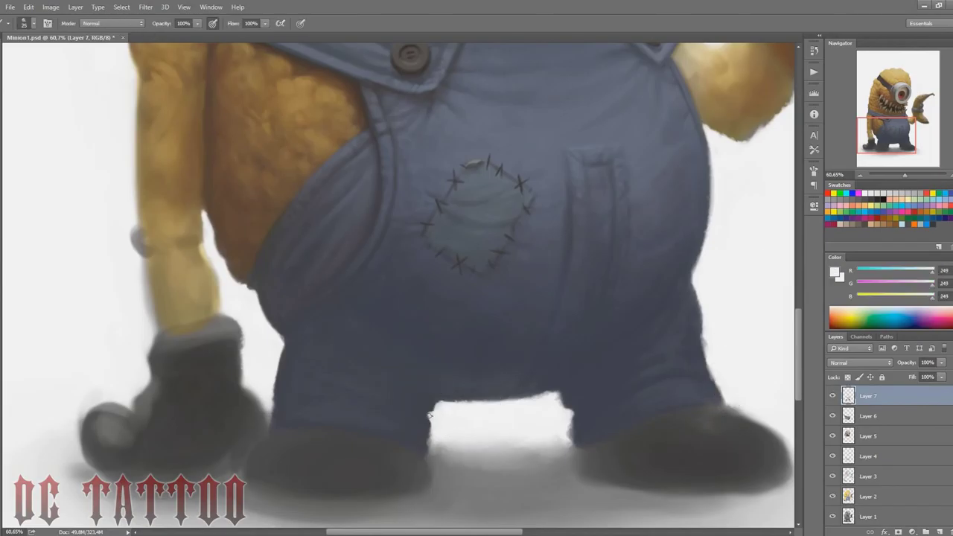
{"action": "left_click", "coordinate": [439, 451], "text": "alt"}
{"action": "key", "text": "bracketright"}
{"action": "key", "text": "bracketright"}
{"action": "key", "text": "bracketright"}
Step: Add a new layer and shade the elbow and upper part of the lowered arm in dark brown
{"action": "mouse_move", "coordinate": [894, 139]}
{"action": "left_mouse_down"}
{"action": "mouse_move", "coordinate": [894, 124]}
{"action": "mouse_move", "coordinate": [888, 134]}
{"action": "left_mouse_up"}
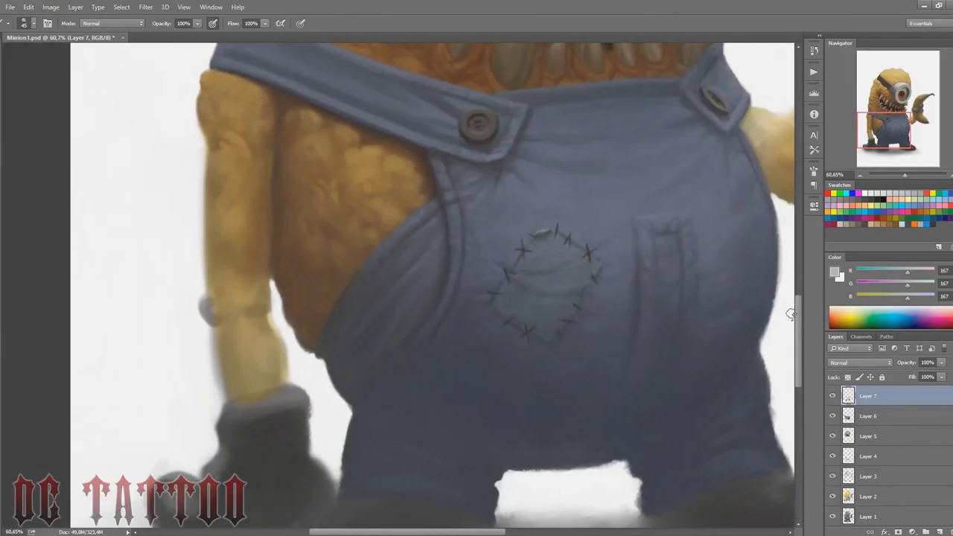
{"action": "scroll", "coordinate": [785, 298], "scroll_direction": "up", "scroll_amount": 3}
{"action": "key", "text": "ctrl+shift+n"}
{"action": "key", "text": "Return"}
{"action": "key", "text": "x"}
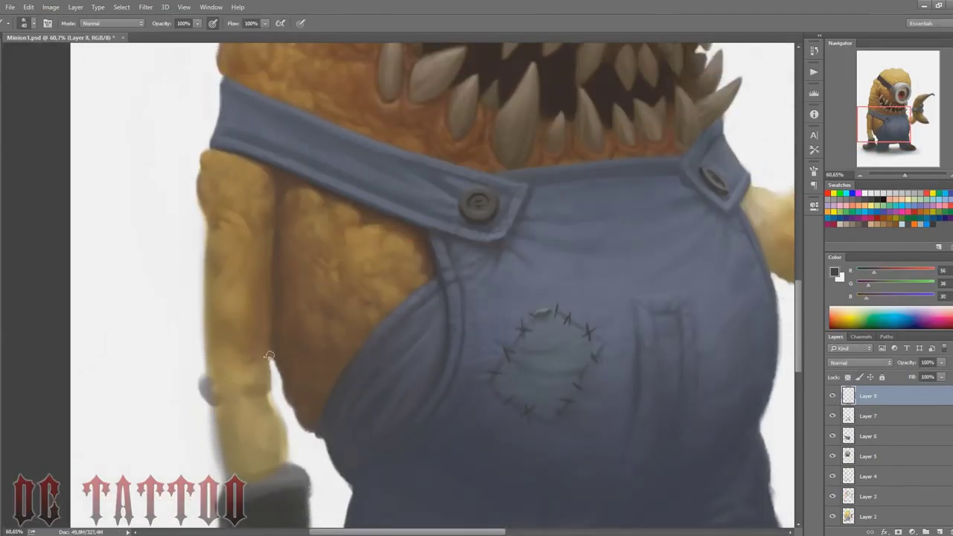
{"action": "left_click_drag", "start_coordinate": [224, 360], "coordinate": [250, 351]}
{"action": "left_click_drag", "start_coordinate": [874, 273], "coordinate": [881, 273]}
{"action": "left_click_drag", "start_coordinate": [221, 321], "coordinate": [235, 286]}
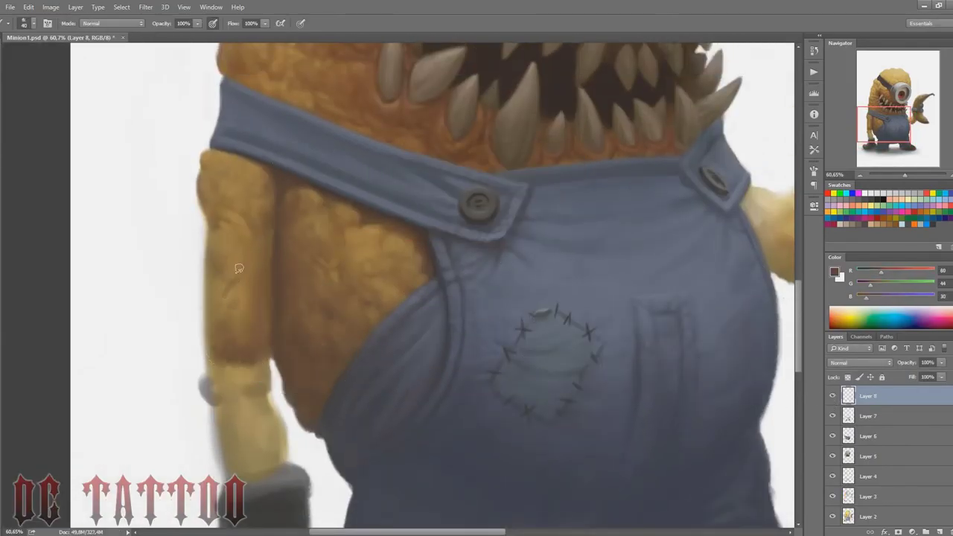
Step: Paint lumpy skin texture on the upper arm below the strap in a lighter brown sampled from the body
{"action": "left_click", "coordinate": [315, 204], "text": "alt"}
{"action": "key", "text": "bracketleft"}
{"action": "key", "text": "bracketleft"}
{"action": "key", "text": "bracketleft"}
{"action": "key", "text": "bracketleft"}
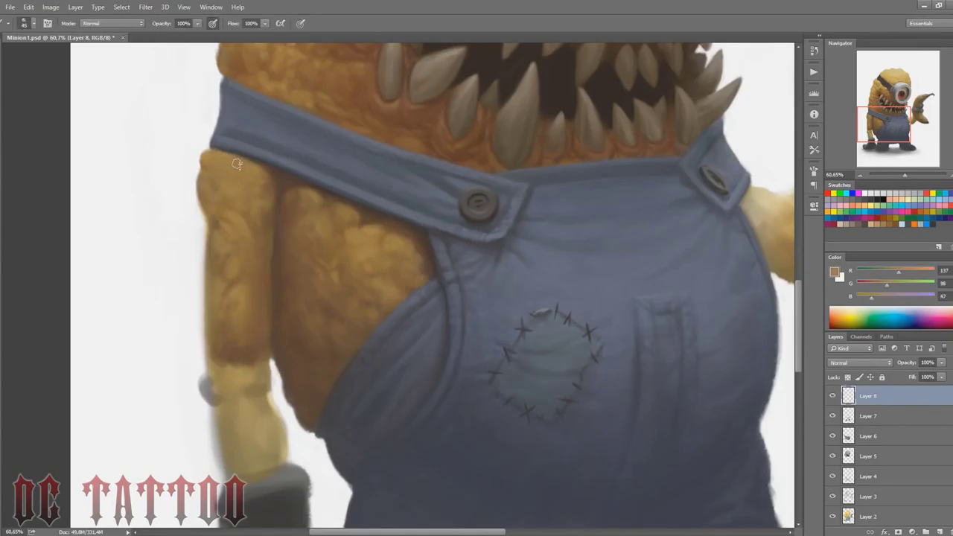
Step: Deepen the inner side of the upper arm and the elbow crease with sampled browns, moving from a larger to a finer brush
{"action": "key", "text": "bracketright"}
{"action": "key", "text": "bracketright"}
{"action": "key", "text": "bracketright"}
{"action": "key", "text": "bracketright"}
{"action": "key", "text": "bracketright"}
{"action": "left_click", "coordinate": [258, 327], "text": "alt"}
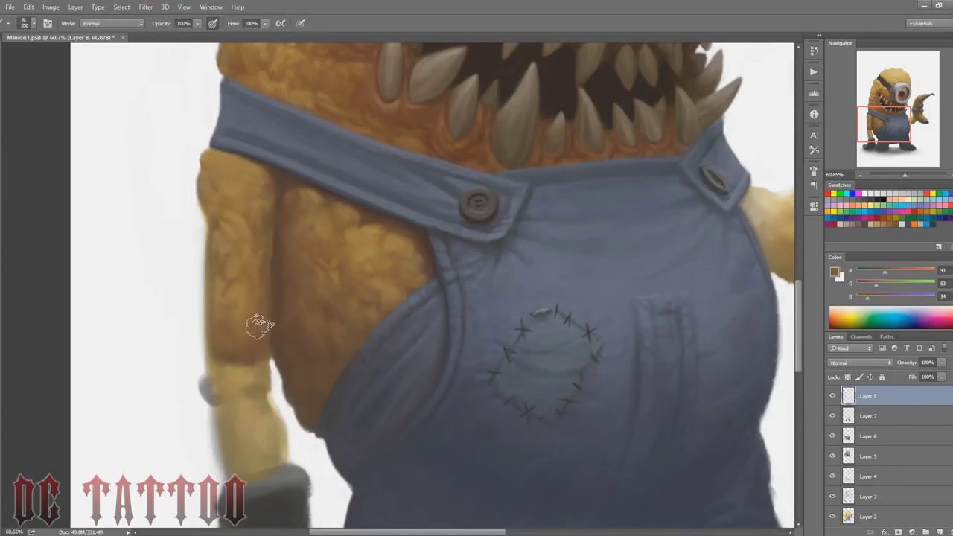
{"action": "key", "text": "bracketleft"}
{"action": "key", "text": "bracketleft"}
{"action": "key", "text": "bracketleft"}
{"action": "key", "text": "bracketleft"}
{"action": "key", "text": "bracketleft"}
{"action": "key", "text": "bracketleft"}
{"action": "key", "text": "bracketleft"}
{"action": "left_click", "coordinate": [269, 246], "text": "alt"}
{"action": "left_click_drag", "start_coordinate": [256, 364], "coordinate": [262, 386]}
Step: Refine the outer edge and bumpy texture of the lower part of the upper arm with repeatedly sampled skin tones
{"action": "key", "text": "bracketleft"}
{"action": "key", "text": "bracketleft"}
{"action": "left_click_drag", "start_coordinate": [207, 357], "coordinate": [205, 328]}
{"action": "left_click", "coordinate": [213, 340], "text": "alt"}
{"action": "left_click", "coordinate": [217, 356], "text": "alt"}
{"action": "left_click", "coordinate": [218, 333], "text": "alt"}
{"action": "left_click", "coordinate": [219, 332], "text": "alt"}
{"action": "key", "text": "bracketright"}
{"action": "key", "text": "bracketright"}
{"action": "key", "text": "bracketright"}
{"action": "key", "text": "bracketleft"}
{"action": "left_click", "coordinate": [295, 233], "text": "alt"}
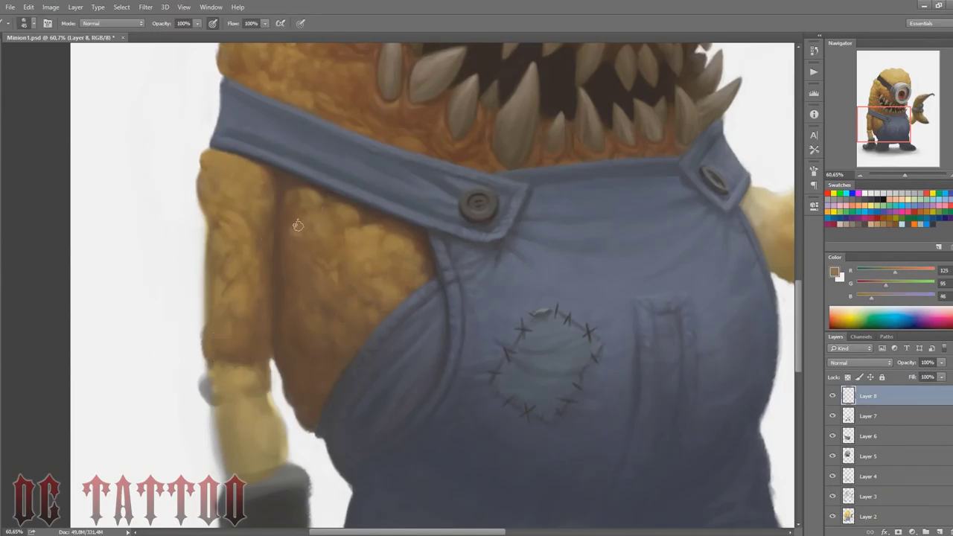
Step: Refine the shoulder and the shaded gap beside the body under the strap with sampled browns and a light yellow
{"action": "key", "text": "bracketleft"}
{"action": "key", "text": "bracketleft"}
{"action": "left_click", "coordinate": [282, 201], "text": "alt"}
{"action": "left_click", "coordinate": [300, 189], "text": "alt"}
{"action": "key", "text": "bracketleft"}
{"action": "key", "text": "bracketleft"}
{"action": "key", "text": "bracketleft"}
{"action": "left_click", "coordinate": [228, 158], "text": "alt"}
{"action": "mouse_move", "coordinate": [228, 157]}
{"action": "left_mouse_down"}
{"action": "mouse_move", "coordinate": [158, 274]}
{"action": "mouse_move", "coordinate": [160, 440]}
{"action": "left_mouse_up"}
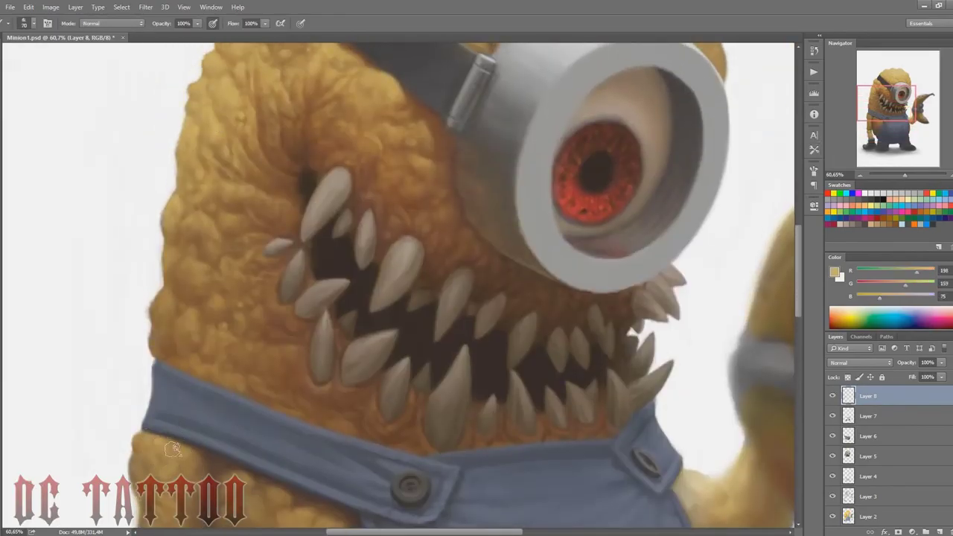
Step: Shade the body's skin beneath the strap with sampled dark browns
{"action": "left_click_drag", "start_coordinate": [797, 261], "coordinate": [797, 302]}
{"action": "left_click", "coordinate": [207, 258], "text": "alt"}
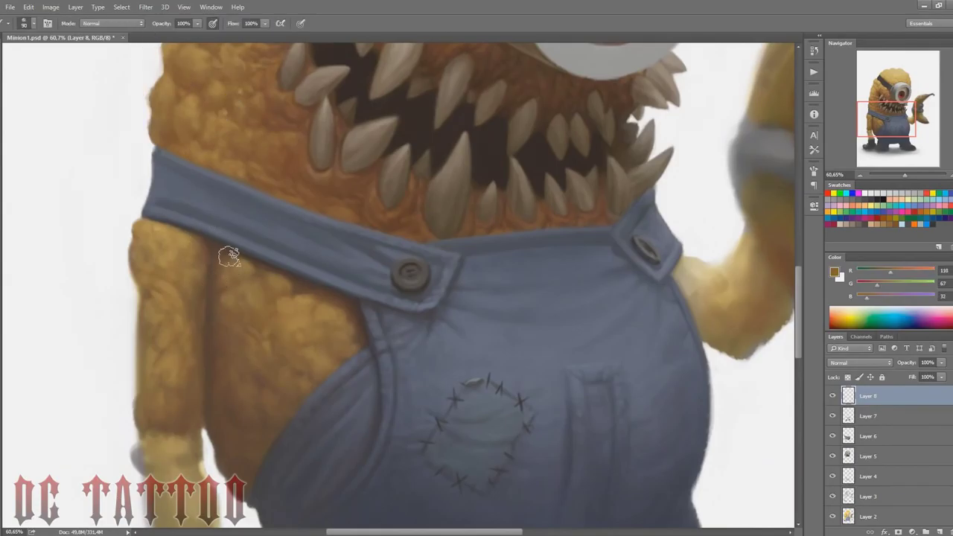
{"action": "left_click", "coordinate": [282, 271], "text": "alt"}
{"action": "key", "text": "bracketleft"}
{"action": "key", "text": "bracketleft"}
{"action": "key", "text": "bracketleft"}
{"action": "scroll", "coordinate": [800, 277], "scroll_direction": "down", "scroll_amount": 5}
{"action": "key", "text": "bracketleft"}
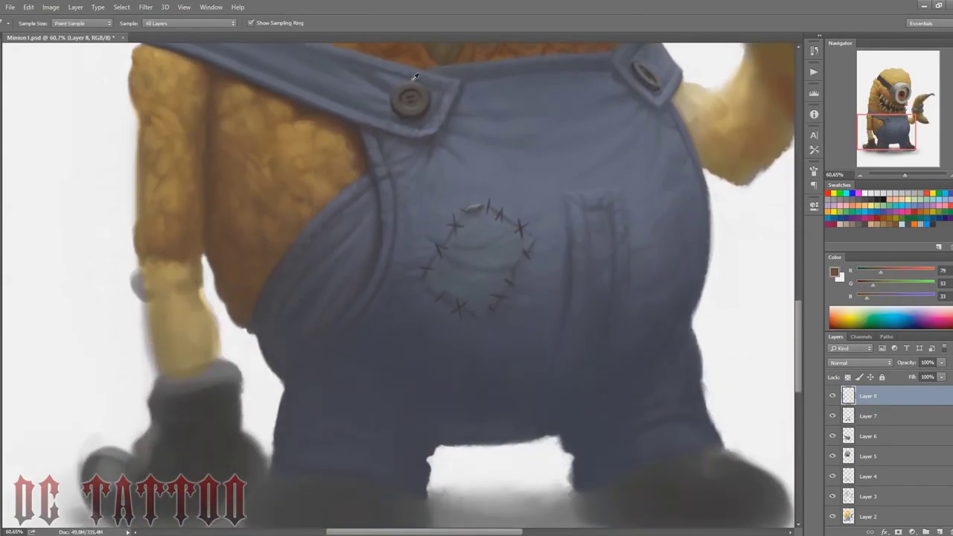
Step: Outline the forearm and elbow knob in dark brown and start shading the forearm with sampled skin tones
{"action": "left_click", "coordinate": [195, 260], "text": "alt"}
{"action": "mouse_move", "coordinate": [195, 261]}
{"action": "left_mouse_down"}
{"action": "mouse_move", "coordinate": [218, 366]}
{"action": "mouse_move", "coordinate": [170, 376]}
{"action": "left_mouse_up"}
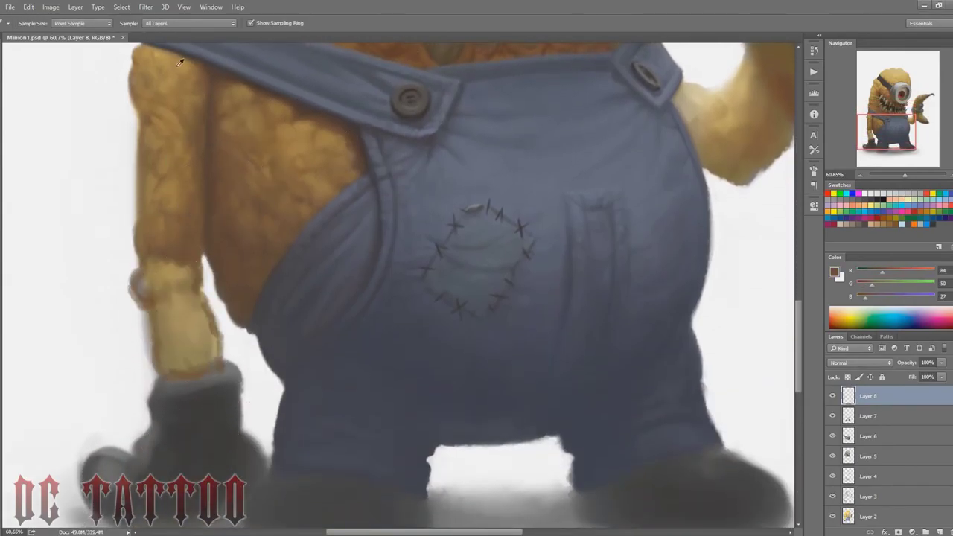
{"action": "key", "text": "bracketright"}
{"action": "key", "text": "bracketright"}
{"action": "left_click", "coordinate": [172, 269], "text": "alt"}
{"action": "left_click", "coordinate": [176, 255], "text": "alt"}
{"action": "mouse_move", "coordinate": [192, 266]}
{"action": "left_mouse_down"}
{"action": "mouse_move", "coordinate": [157, 262]}
{"action": "mouse_move", "coordinate": [166, 358]}
{"action": "mouse_move", "coordinate": [212, 334]}
{"action": "left_mouse_up"}
Step: Build up lumpy skin texture on the forearm and elbow with a smaller brush in sampled browns
{"action": "left_click", "coordinate": [168, 277], "text": "alt"}
{"action": "left_click", "coordinate": [155, 298], "text": "alt"}
{"action": "key", "text": "bracketleft"}
{"action": "key", "text": "bracketleft"}
{"action": "left_click_drag", "start_coordinate": [203, 328], "coordinate": [175, 313]}
{"action": "mouse_move", "coordinate": [196, 277]}
{"action": "left_mouse_down"}
{"action": "mouse_move", "coordinate": [160, 215]}
{"action": "mouse_move", "coordinate": [184, 280]}
{"action": "left_mouse_up"}
{"action": "left_click", "coordinate": [160, 213], "text": "alt"}
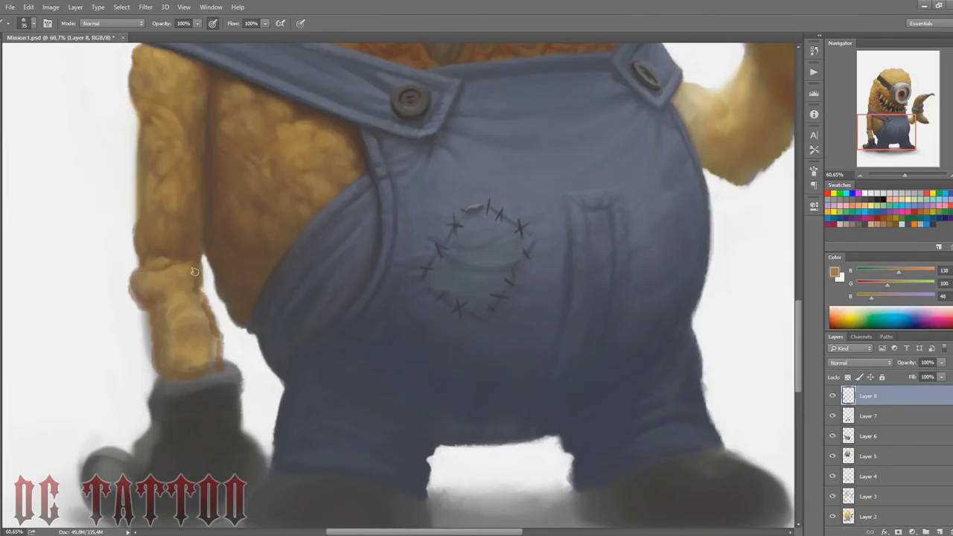
Step: Paint fine wrinkles and creases on the forearm and around the elbow in sampled browns
{"action": "left_click", "coordinate": [183, 269], "text": "alt"}
{"action": "key", "text": "bracketleft"}
{"action": "key", "text": "bracketleft"}
{"action": "key", "text": "bracketleft"}
{"action": "left_click_drag", "start_coordinate": [184, 326], "coordinate": [191, 341]}
{"action": "left_click", "coordinate": [216, 280], "text": "alt"}
{"action": "left_click", "coordinate": [161, 300], "text": "alt"}
{"action": "left_click_drag", "start_coordinate": [200, 282], "coordinate": [155, 296]}
{"action": "left_click", "coordinate": [155, 289], "text": "alt"}
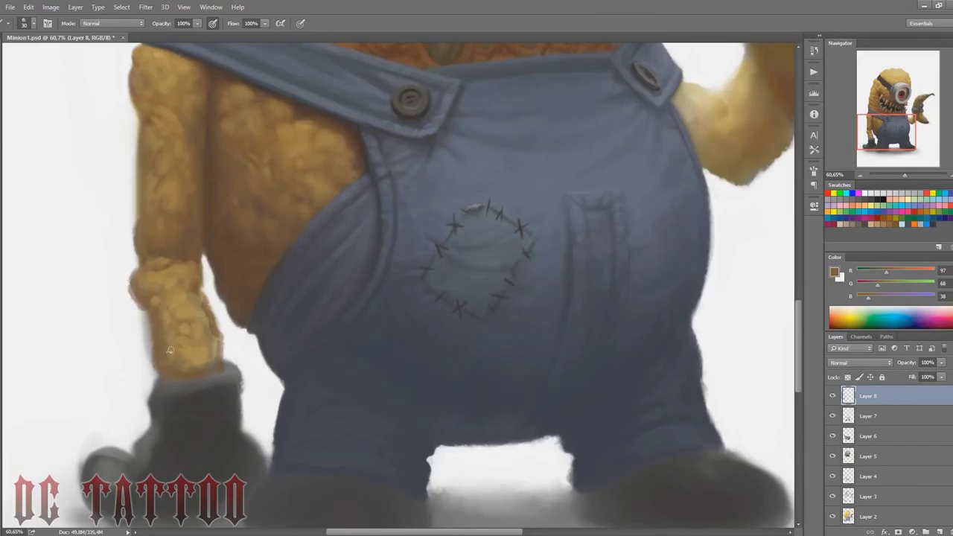
Step: Lighten the elbow and forearm with a larger brush in a tan sampled from the upper arm
{"action": "left_click", "coordinate": [170, 270], "text": "alt"}
{"action": "left_click", "coordinate": [184, 94], "text": "alt"}
{"action": "key", "text": "bracketright"}
{"action": "key", "text": "bracketright"}
{"action": "key", "text": "bracketright"}
{"action": "key", "text": "bracketright"}
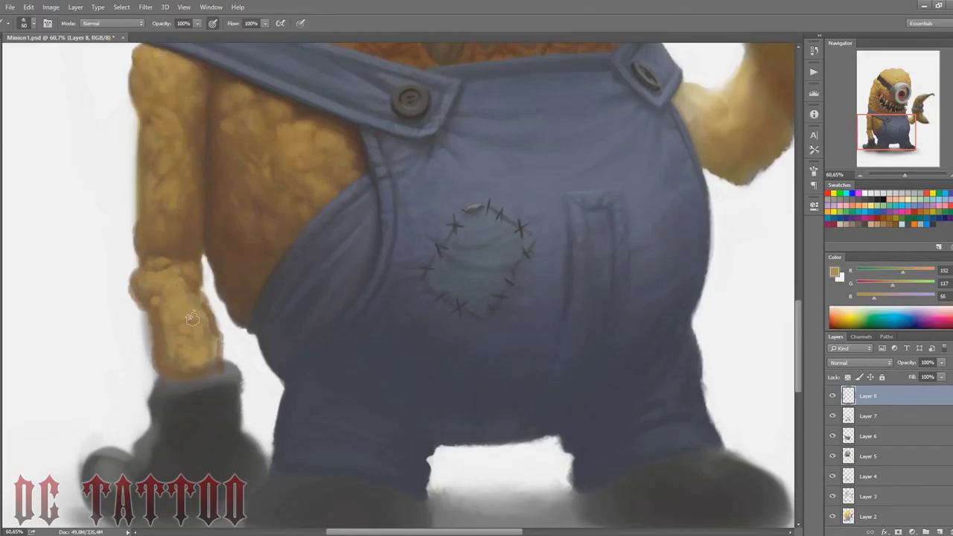
{"action": "left_click_drag", "start_coordinate": [165, 268], "coordinate": [192, 266]}
{"action": "left_click_drag", "start_coordinate": [191, 326], "coordinate": [171, 350]}
Step: Redefine the elbow knob and the creases around the elbow with sampled dark and mid browns
{"action": "left_click", "coordinate": [181, 257], "text": "alt"}
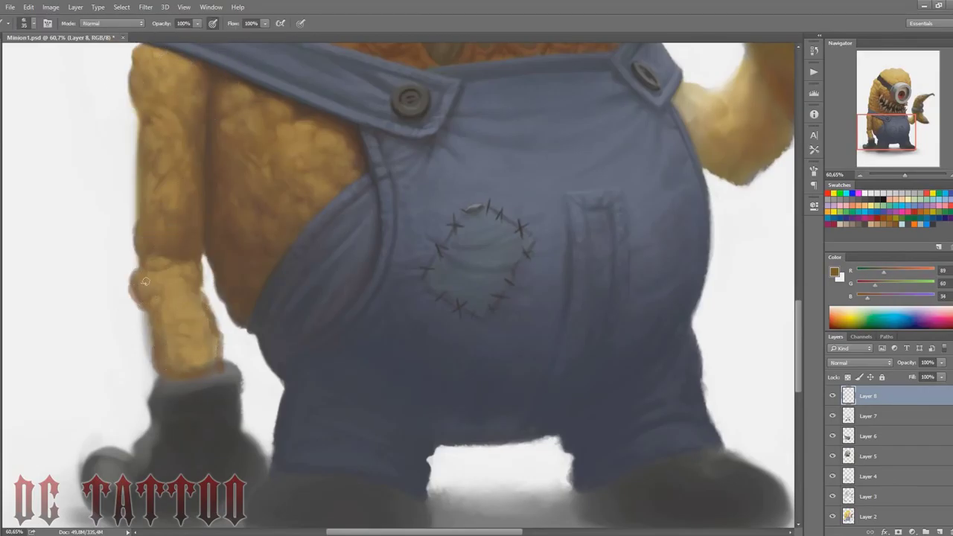
{"action": "left_click", "coordinate": [147, 291], "text": "alt"}
{"action": "left_click", "coordinate": [188, 255], "text": "alt"}
{"action": "left_click", "coordinate": [181, 185], "text": "alt"}
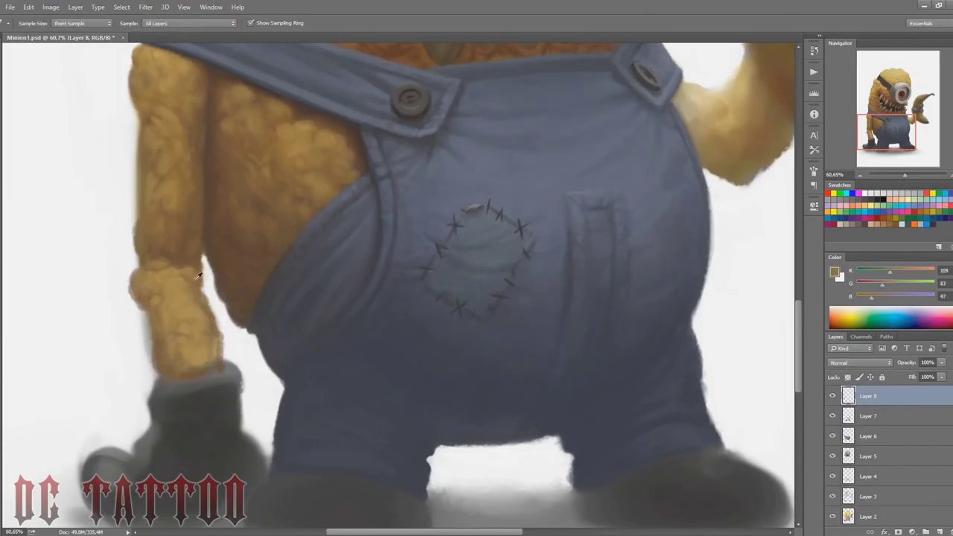
Step: Touch up the forearm in sampled browns and clean its outline with the sampled background white
{"action": "key", "text": "bracketright"}
{"action": "left_click", "coordinate": [197, 302], "text": "alt"}
{"action": "key", "text": "bracketleft"}
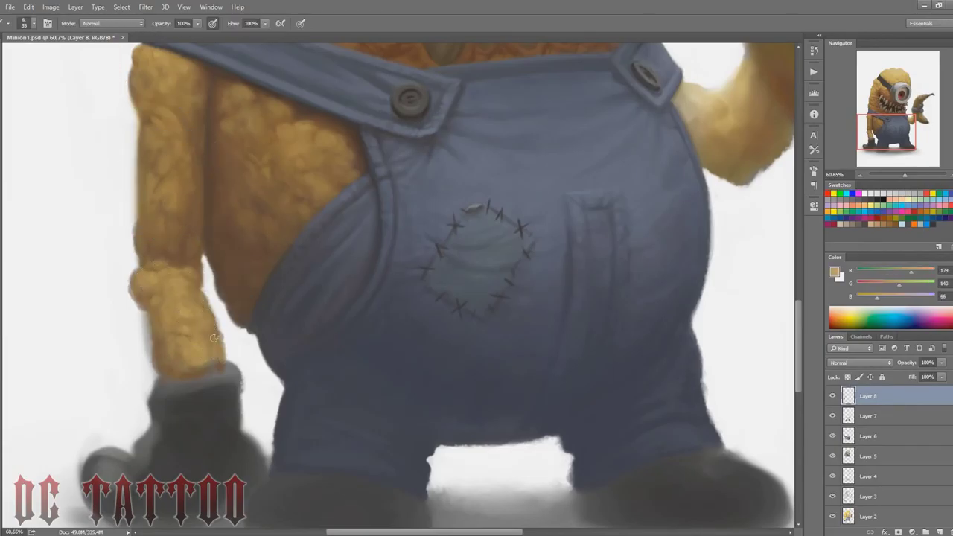
{"action": "key", "text": "bracketright"}
{"action": "left_click", "coordinate": [97, 279], "text": "alt"}
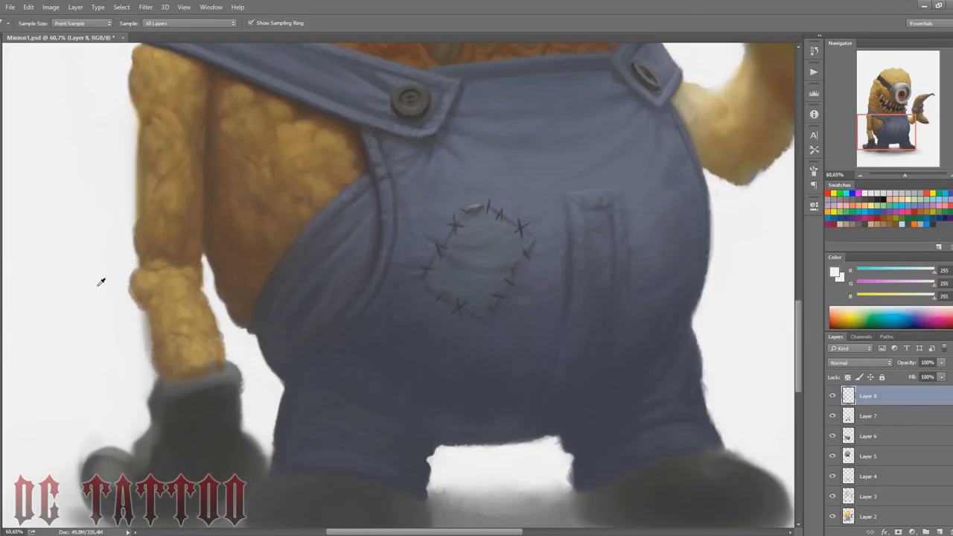
{"action": "mouse_move", "coordinate": [124, 294]}
{"action": "left_mouse_down"}
{"action": "mouse_move", "coordinate": [147, 370]}
{"action": "mouse_move", "coordinate": [224, 366]}
{"action": "mouse_move", "coordinate": [236, 387]}
{"action": "left_mouse_up"}
Step: Block in the cuff and hand of the lowered glove with a larger brush in sampled dark grey
{"action": "left_click", "coordinate": [184, 411], "text": "alt"}
{"action": "key", "text": "bracketright"}
{"action": "key", "text": "bracketright"}
{"action": "key", "text": "bracketright"}
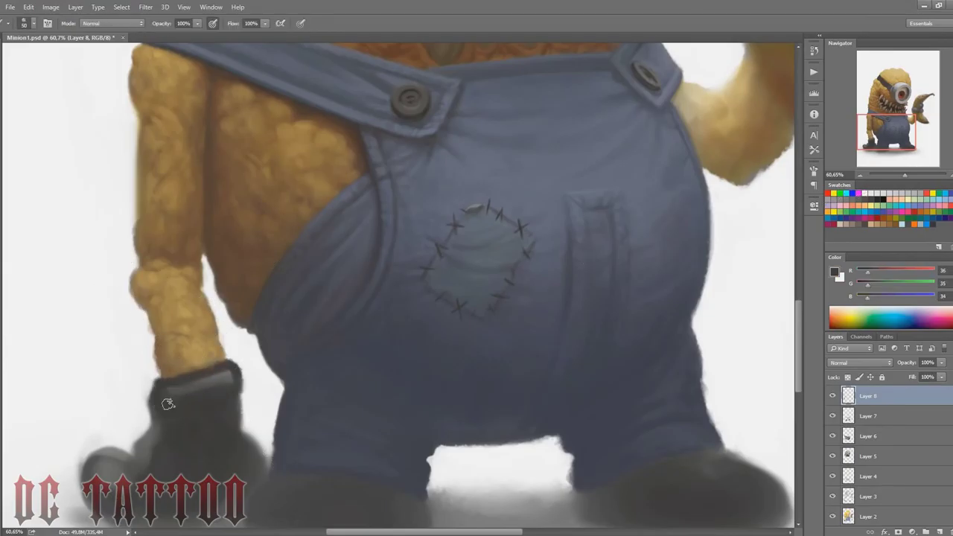
{"action": "mouse_move", "coordinate": [170, 400]}
{"action": "left_mouse_down"}
{"action": "mouse_move", "coordinate": [230, 367]}
{"action": "mouse_move", "coordinate": [192, 400]}
{"action": "mouse_move", "coordinate": [237, 383]}
{"action": "mouse_move", "coordinate": [155, 421]}
{"action": "mouse_move", "coordinate": [138, 452]}
{"action": "mouse_move", "coordinate": [174, 492]}
{"action": "mouse_move", "coordinate": [218, 491]}
{"action": "mouse_move", "coordinate": [141, 464]}
{"action": "left_mouse_up"}
Step: Trim the outline of the glove with a smaller brush in the sampled background white
{"action": "key", "text": "bracketleft"}
{"action": "left_click", "coordinate": [247, 355], "text": "alt"}
{"action": "mouse_move", "coordinate": [246, 399]}
{"action": "left_mouse_down"}
{"action": "mouse_move", "coordinate": [251, 456]}
{"action": "mouse_move", "coordinate": [264, 464]}
{"action": "mouse_move", "coordinate": [271, 438]}
{"action": "mouse_move", "coordinate": [267, 430]}
{"action": "mouse_move", "coordinate": [247, 469]}
{"action": "mouse_move", "coordinate": [248, 404]}
{"action": "mouse_move", "coordinate": [256, 464]}
{"action": "left_mouse_up"}
{"action": "key", "text": "bracketleft"}
{"action": "key", "text": "bracketleft"}
{"action": "key", "text": "bracketleft"}
{"action": "key", "text": "bracketleft"}
{"action": "key", "text": "bracketleft"}
{"action": "key", "text": "bracketleft"}
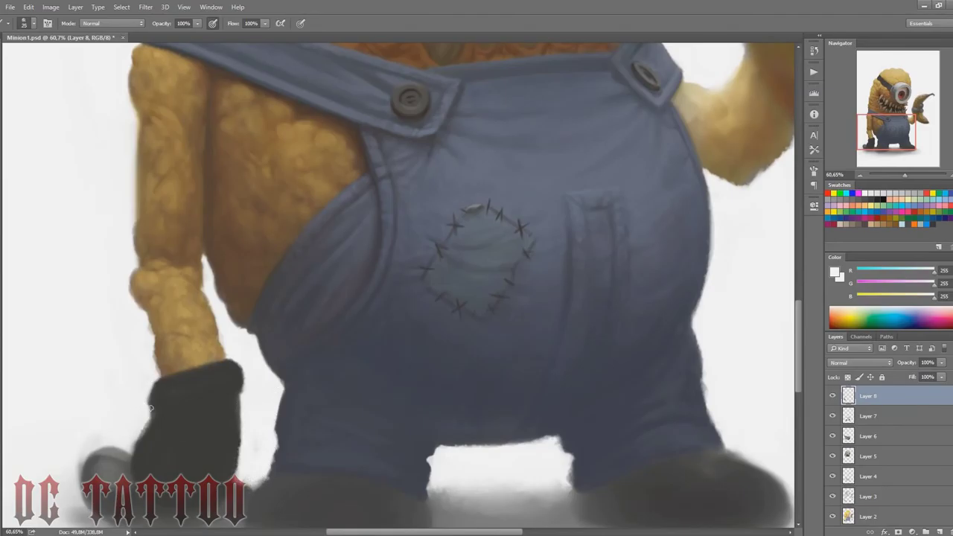
{"action": "left_click_drag", "start_coordinate": [247, 379], "coordinate": [236, 475]}
{"action": "left_click_drag", "start_coordinate": [239, 399], "coordinate": [235, 477]}
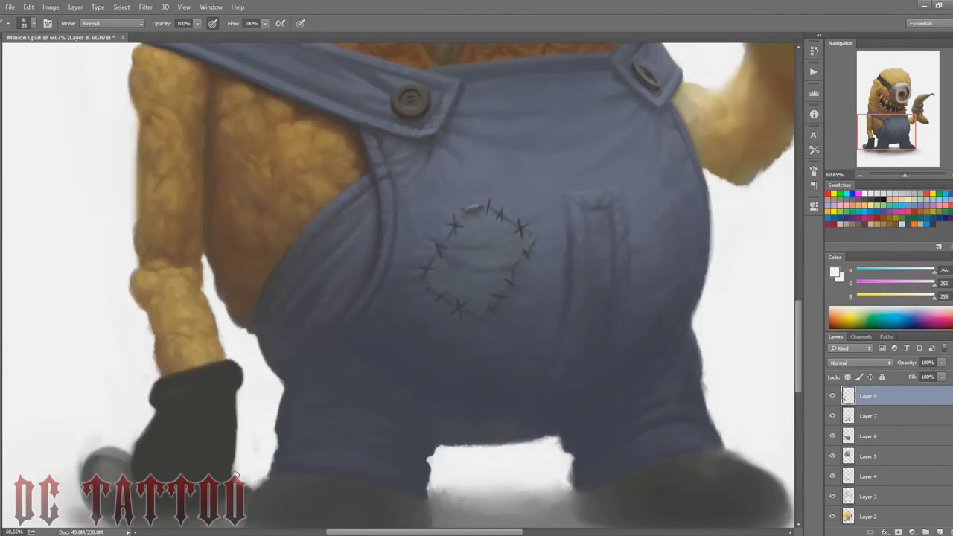
Step: Paint the glove's curled fingertip in the dark grey sampled from the hand
{"action": "left_click", "coordinate": [166, 417], "text": "alt"}
{"action": "key", "text": "bracketright"}
{"action": "key", "text": "bracketright"}
{"action": "key", "text": "bracketright"}
{"action": "mouse_move", "coordinate": [115, 445]}
{"action": "left_mouse_down"}
{"action": "mouse_move", "coordinate": [112, 485]}
{"action": "mouse_move", "coordinate": [116, 445]}
{"action": "left_mouse_up"}
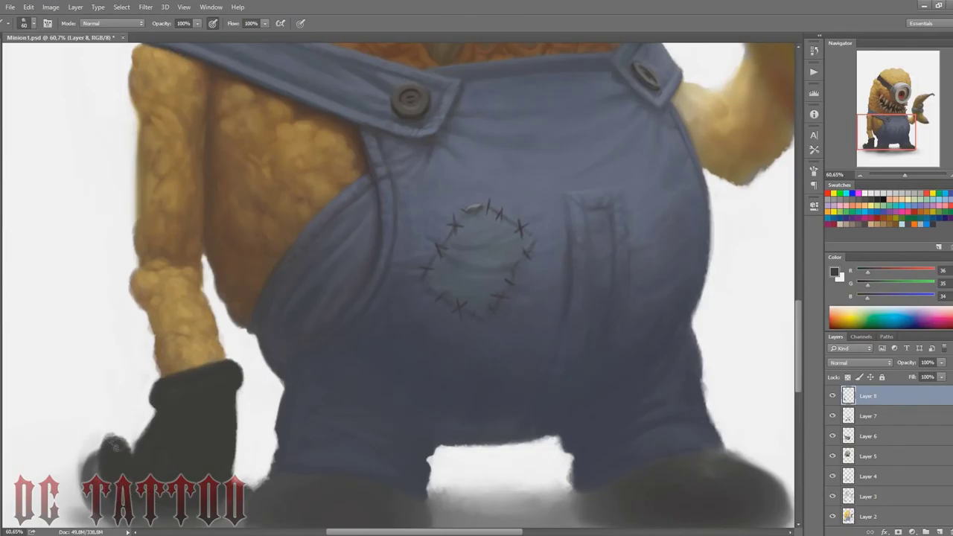
Step: Darken the upper part of the shoe beside the glove with a larger brush in the same dark grey
{"action": "scroll", "coordinate": [399, 287], "scroll_direction": "down", "scroll_amount": 3}
{"action": "key", "text": "bracketright"}
{"action": "mouse_move", "coordinate": [294, 364]}
{"action": "left_mouse_down"}
{"action": "mouse_move", "coordinate": [358, 370]}
{"action": "mouse_move", "coordinate": [411, 390]}
{"action": "left_mouse_up"}
Step: Clean the gap between glove and shoe and the outer edge of the fingertip in sampled background white
{"action": "left_click", "coordinate": [251, 352], "text": "alt"}
{"action": "key", "text": "bracketleft"}
{"action": "key", "text": "bracketleft"}
{"action": "key", "text": "bracketleft"}
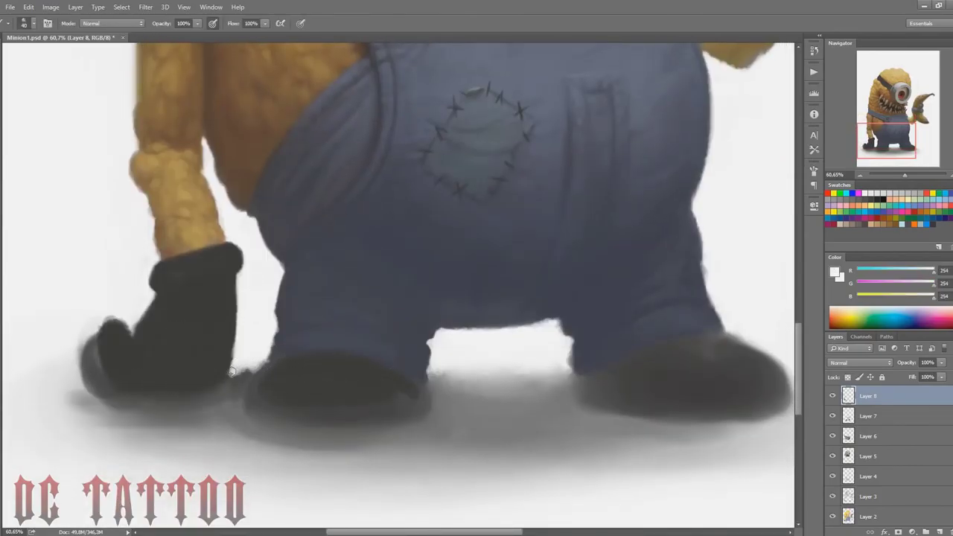
{"action": "mouse_move", "coordinate": [234, 356]}
{"action": "left_mouse_down"}
{"action": "mouse_move", "coordinate": [258, 372]}
{"action": "mouse_move", "coordinate": [237, 367]}
{"action": "mouse_move", "coordinate": [250, 378]}
{"action": "left_mouse_up"}
{"action": "mouse_move", "coordinate": [132, 328]}
{"action": "left_mouse_down"}
{"action": "mouse_move", "coordinate": [120, 321]}
{"action": "mouse_move", "coordinate": [88, 344]}
{"action": "left_mouse_up"}
Step: Paint over the outer part of the ground shadow below the glove with a much larger white brush
{"action": "key", "text": "bracketright"}
{"action": "key", "text": "bracketright"}
{"action": "key", "text": "bracketright"}
{"action": "key", "text": "bracketright"}
{"action": "key", "text": "bracketright"}
{"action": "key", "text": "bracketright"}
{"action": "key", "text": "bracketright"}
{"action": "key", "text": "bracketright"}
{"action": "key", "text": "bracketright"}
{"action": "key", "text": "bracketright"}
{"action": "key", "text": "bracketright"}
{"action": "key", "text": "bracketright"}
{"action": "mouse_move", "coordinate": [91, 402]}
{"action": "left_mouse_down"}
{"action": "mouse_move", "coordinate": [70, 345]}
{"action": "mouse_move", "coordinate": [168, 439]}
{"action": "left_mouse_up"}
{"action": "left_click_drag", "start_coordinate": [208, 476], "coordinate": [149, 436]}
Step: Model the glove's fingertip, cuff and back of the hand with a smaller brush in sampled greys
{"action": "key", "text": "bracketleft"}
{"action": "key", "text": "bracketleft"}
{"action": "key", "text": "bracketleft"}
{"action": "key", "text": "bracketleft"}
{"action": "key", "text": "bracketleft"}
{"action": "key", "text": "bracketleft"}
{"action": "key", "text": "bracketleft"}
{"action": "key", "text": "bracketleft"}
{"action": "key", "text": "bracketleft"}
{"action": "left_click", "coordinate": [113, 359], "text": "alt"}
{"action": "mouse_move", "coordinate": [110, 386]}
{"action": "left_mouse_down"}
{"action": "mouse_move", "coordinate": [100, 350]}
{"action": "mouse_move", "coordinate": [116, 335]}
{"action": "left_mouse_up"}
{"action": "left_click", "coordinate": [234, 397], "text": "alt"}
{"action": "mouse_move", "coordinate": [178, 259]}
{"action": "left_mouse_down"}
{"action": "mouse_move", "coordinate": [230, 253]}
{"action": "mouse_move", "coordinate": [166, 262]}
{"action": "mouse_move", "coordinate": [145, 324]}
{"action": "mouse_move", "coordinate": [106, 335]}
{"action": "mouse_move", "coordinate": [128, 349]}
{"action": "left_mouse_up"}
Step: Refine the outline around the glove's fingertip with the sampled background white
{"action": "key", "text": "bracketright"}
{"action": "key", "text": "bracketright"}
{"action": "key", "text": "bracketright"}
{"action": "left_click", "coordinate": [128, 326], "text": "alt"}
{"action": "key", "text": "bracketleft"}
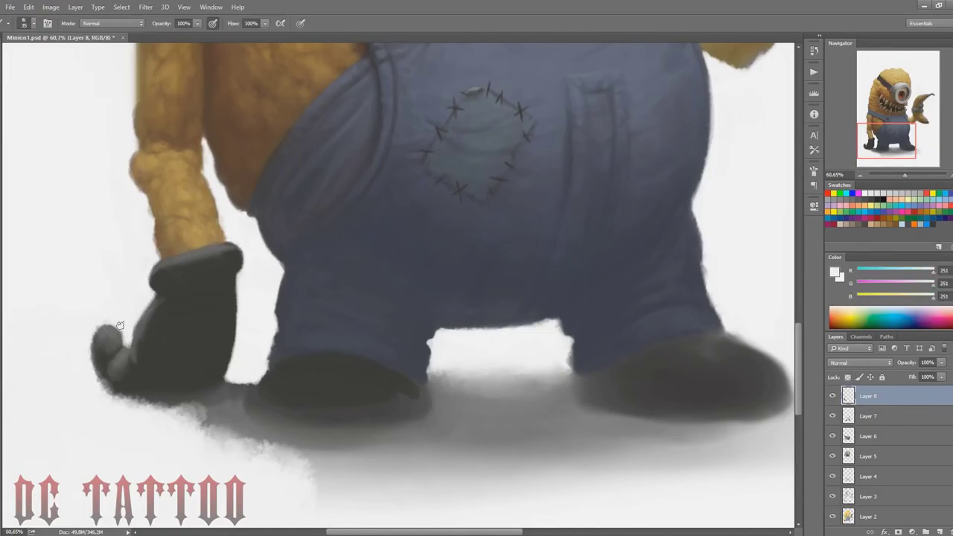
Step: Shade the glove's fingertip and the edge of the hand with sampled dark and mid greys
{"action": "left_click", "coordinate": [109, 353], "text": "alt"}
{"action": "key", "text": "bracketleft"}
{"action": "key", "text": "bracketleft"}
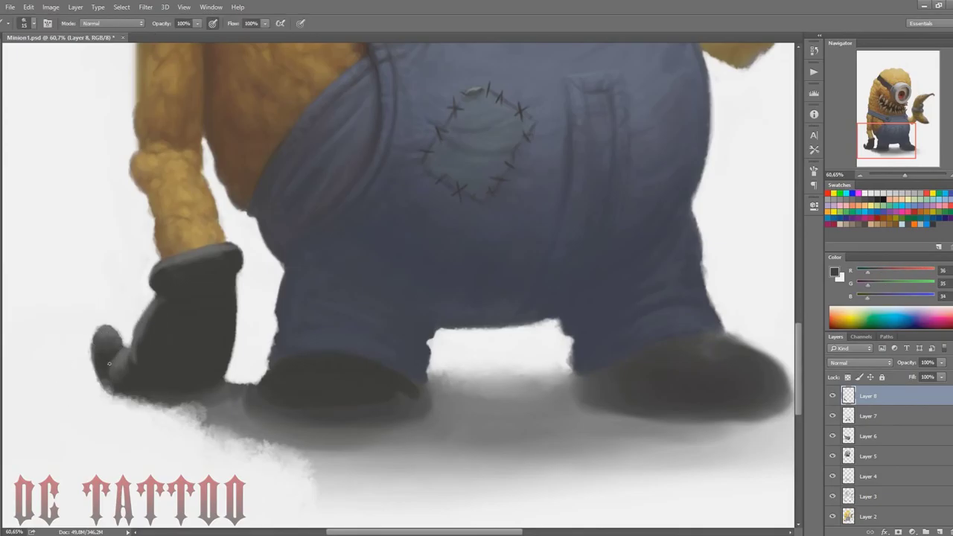
{"action": "left_click", "coordinate": [97, 330], "text": "alt"}
{"action": "key", "text": "bracketright"}
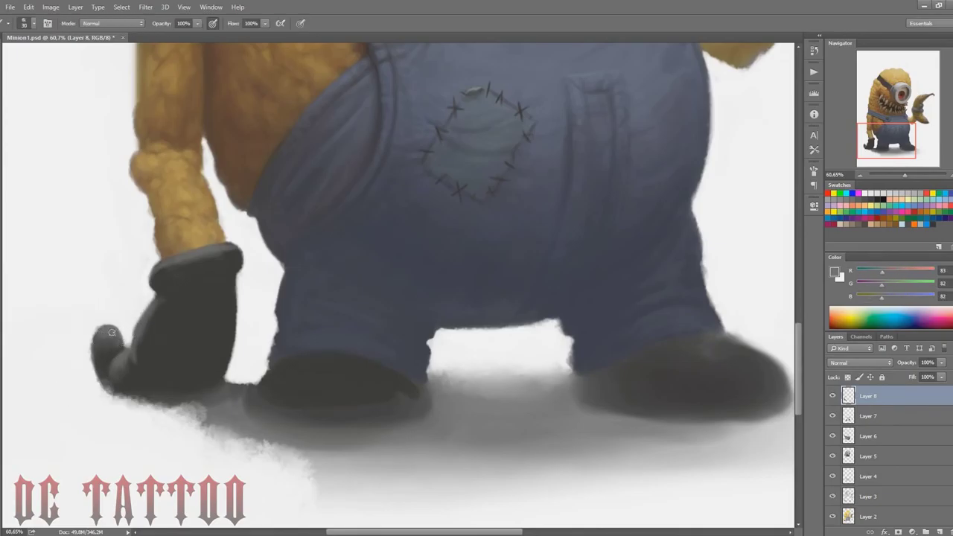
{"action": "left_click", "coordinate": [129, 339], "text": "alt"}
{"action": "left_click", "coordinate": [170, 302], "text": "alt"}
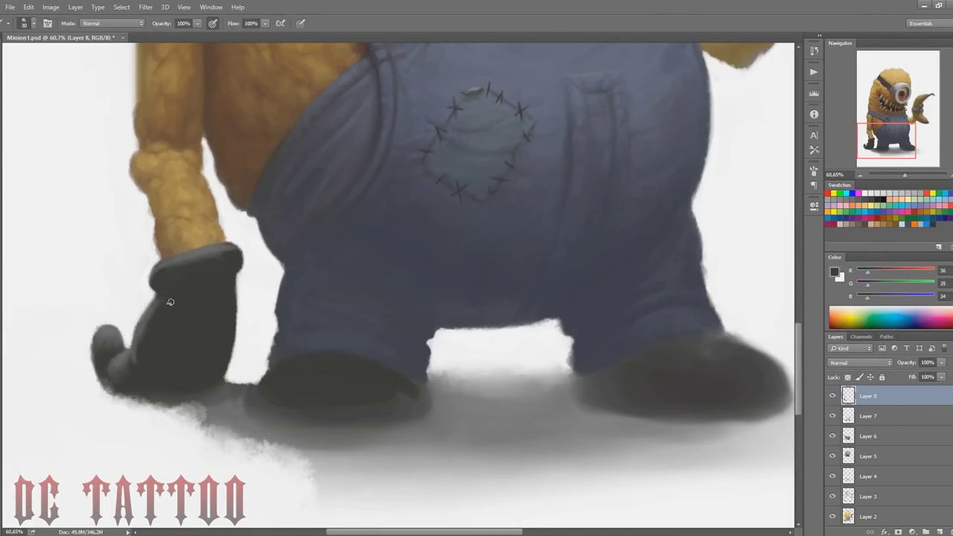
{"action": "left_click", "coordinate": [160, 298], "text": "alt"}
Step: Fill the shoe beside the glove with a solid dark grey shape using a larger brush
{"action": "key", "text": "bracketright"}
{"action": "left_click", "coordinate": [372, 377], "text": "alt"}
{"action": "left_click_drag", "start_coordinate": [266, 411], "coordinate": [394, 421]}
{"action": "mouse_move", "coordinate": [261, 404]}
{"action": "left_mouse_down"}
{"action": "mouse_move", "coordinate": [324, 425]}
{"action": "mouse_move", "coordinate": [414, 413]}
{"action": "left_mouse_up"}
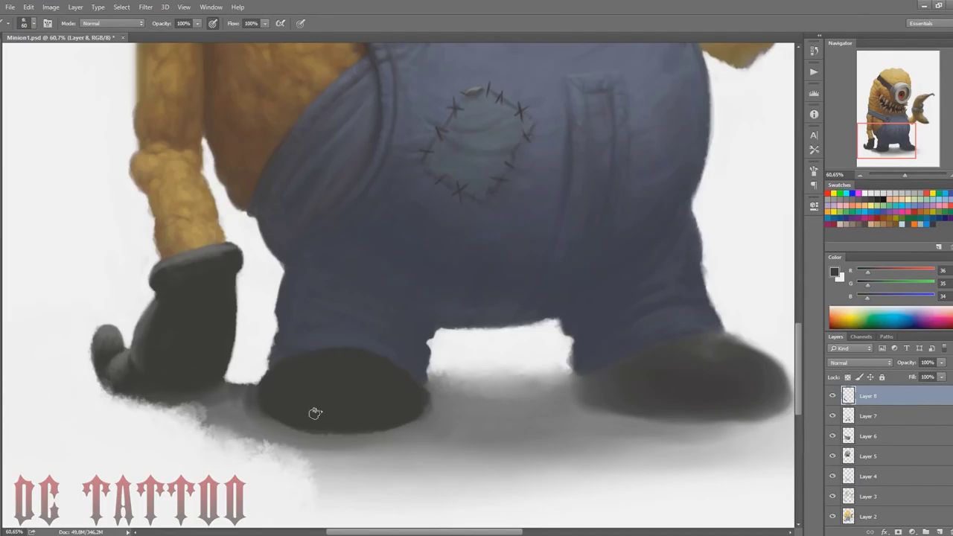
Step: Outline the shoe farther from the glove and fill it with the same dark grey
{"action": "key", "text": "bracketleft"}
{"action": "mouse_move", "coordinate": [582, 384]}
{"action": "left_mouse_down"}
{"action": "mouse_move", "coordinate": [602, 400]}
{"action": "mouse_move", "coordinate": [749, 419]}
{"action": "mouse_move", "coordinate": [718, 335]}
{"action": "mouse_move", "coordinate": [781, 389]}
{"action": "left_mouse_up"}
{"action": "left_click_drag", "start_coordinate": [883, 143], "coordinate": [890, 141]}
{"action": "key", "text": "bracketright"}
{"action": "key", "text": "bracketright"}
{"action": "key", "text": "bracketright"}
{"action": "key", "text": "bracketright"}
{"action": "left_click_drag", "start_coordinate": [646, 432], "coordinate": [694, 414]}
{"action": "left_click_drag", "start_coordinate": [518, 403], "coordinate": [670, 426]}
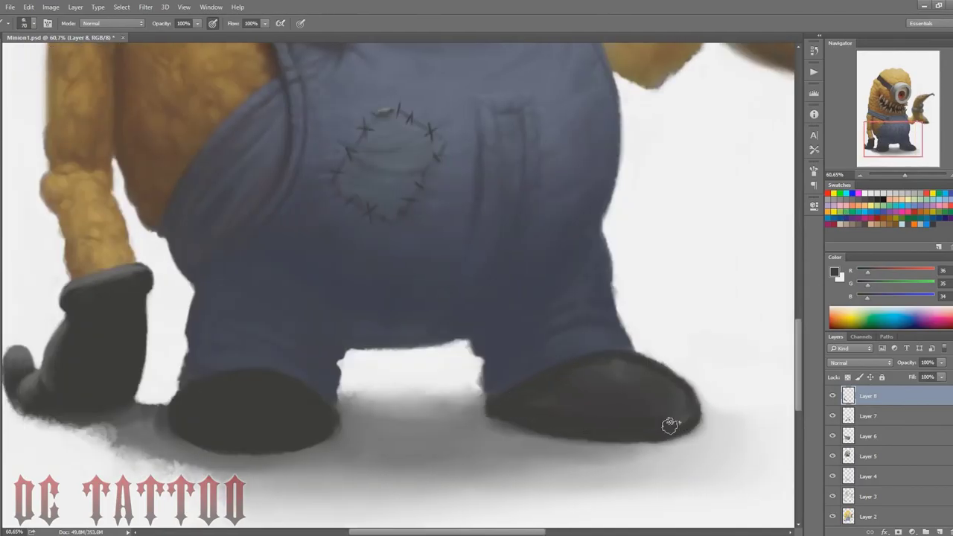
{"action": "mouse_move", "coordinate": [601, 368]}
{"action": "left_mouse_down"}
{"action": "mouse_move", "coordinate": [546, 400]}
{"action": "mouse_move", "coordinate": [677, 398]}
{"action": "mouse_move", "coordinate": [643, 379]}
{"action": "mouse_move", "coordinate": [632, 392]}
{"action": "mouse_move", "coordinate": [652, 412]}
{"action": "left_mouse_up"}
Step: Refine the lower edge of the farther shoe with a smaller dark grey brush
{"action": "key", "text": "bracketleft"}
{"action": "key", "text": "bracketleft"}
{"action": "key", "text": "bracketleft"}
{"action": "key", "text": "bracketleft"}
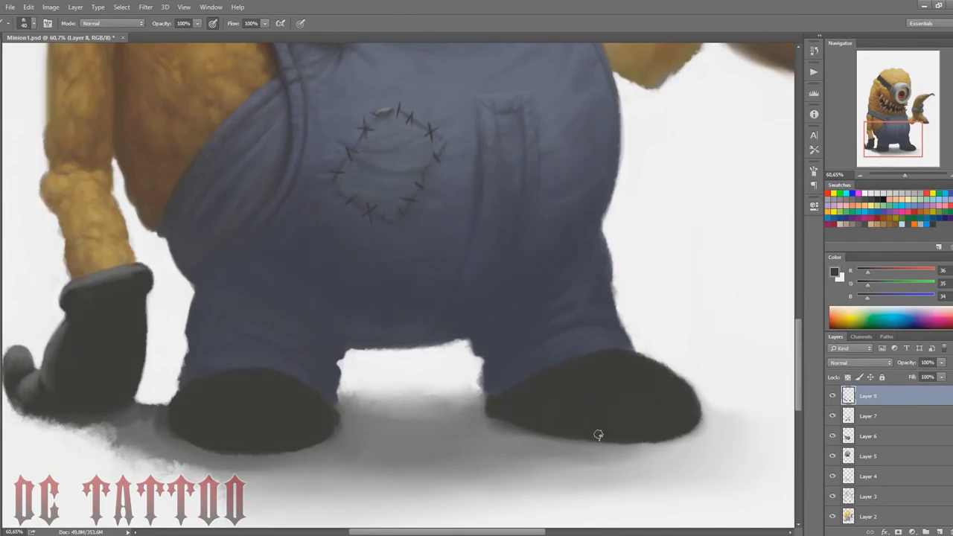
{"action": "left_click_drag", "start_coordinate": [577, 428], "coordinate": [675, 435]}
Step: Reshape the shoe beside the glove, trimming its inner side in shadow grey and extending its lower edge in dark grey
{"action": "left_click_drag", "start_coordinate": [891, 140], "coordinate": [884, 143]}
{"action": "left_click", "coordinate": [215, 328], "text": "alt"}
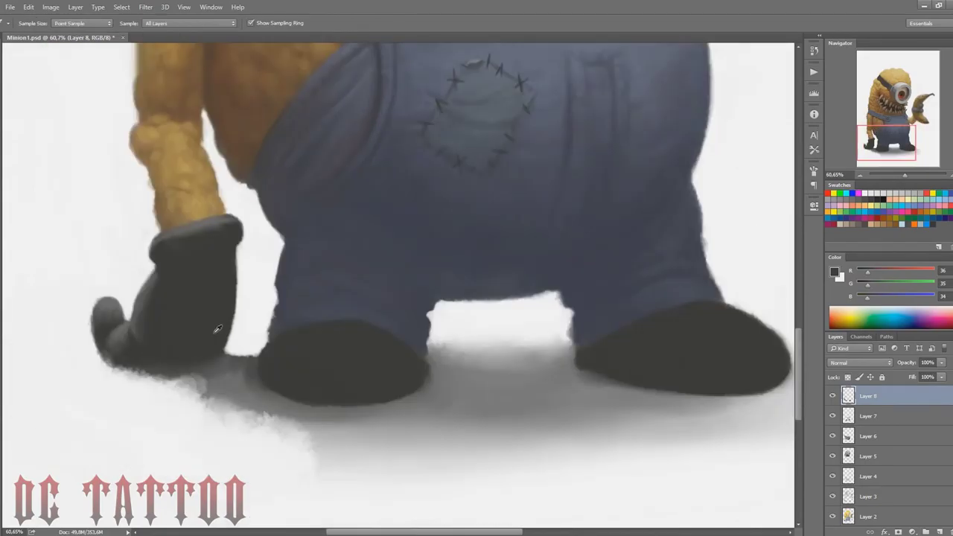
{"action": "key", "text": "bracketleft"}
{"action": "key", "text": "bracketleft"}
{"action": "key", "text": "bracketleft"}
{"action": "left_click", "coordinate": [425, 362], "text": "alt"}
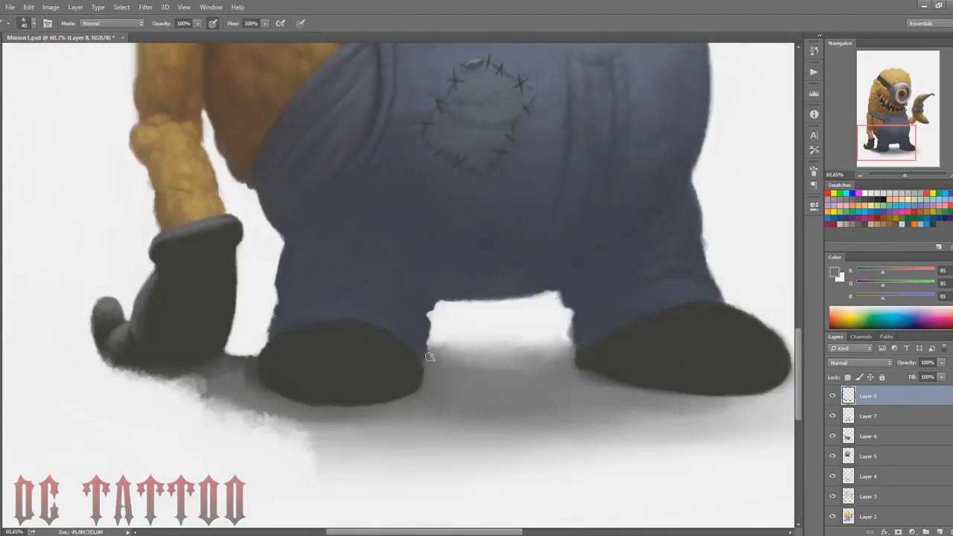
{"action": "left_click", "coordinate": [417, 378], "text": "alt"}
{"action": "key", "text": "bracketleft"}
{"action": "key", "text": "bracketleft"}
{"action": "left_click_drag", "start_coordinate": [383, 397], "coordinate": [412, 386]}
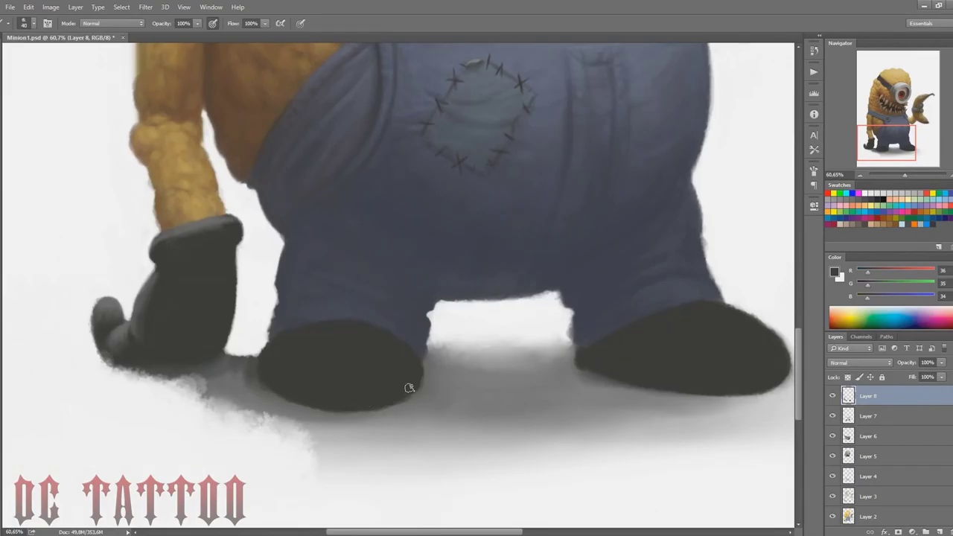
Step: Paint a thin highlight along the lower front of the shoe beside the glove in a grey sampled from the cuff
{"action": "left_click", "coordinate": [182, 225], "text": "alt"}
{"action": "key", "text": "bracketleft"}
{"action": "key", "text": "bracketleft"}
{"action": "key", "text": "bracketleft"}
{"action": "key", "text": "bracketleft"}
{"action": "key", "text": "bracketleft"}
{"action": "left_click_drag", "start_coordinate": [294, 386], "coordinate": [316, 391]}
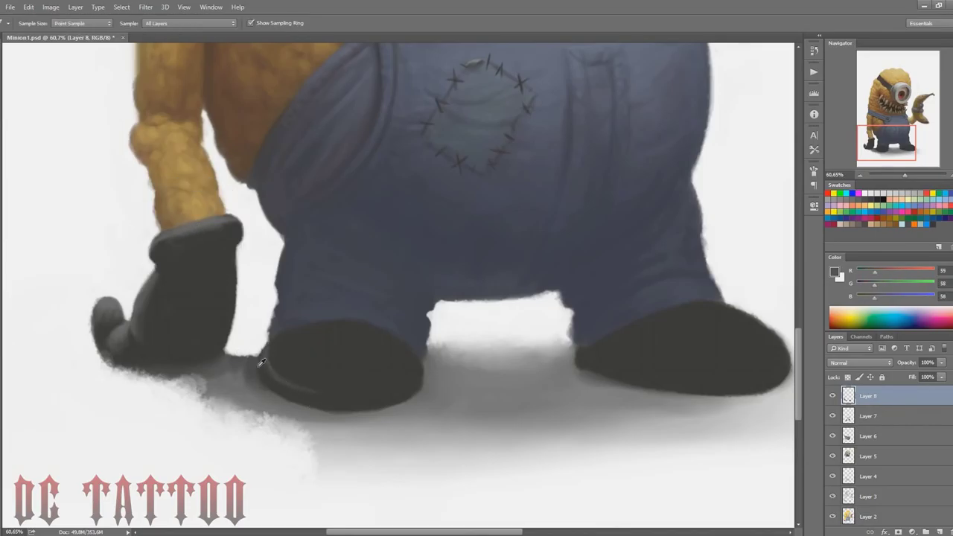
Step: Trim the outer side of that shoe in sampled shadow grey and fill the shadow under the glove with a larger brush
{"action": "left_click", "coordinate": [252, 375], "text": "alt"}
{"action": "left_click_drag", "start_coordinate": [258, 360], "coordinate": [270, 395]}
{"action": "key", "text": "bracketright"}
{"action": "key", "text": "bracketright"}
{"action": "key", "text": "bracketright"}
{"action": "key", "text": "bracketright"}
{"action": "key", "text": "bracketright"}
{"action": "key", "text": "bracketright"}
{"action": "key", "text": "bracketright"}
{"action": "key", "text": "bracketright"}
{"action": "left_click_drag", "start_coordinate": [205, 382], "coordinate": [191, 374]}
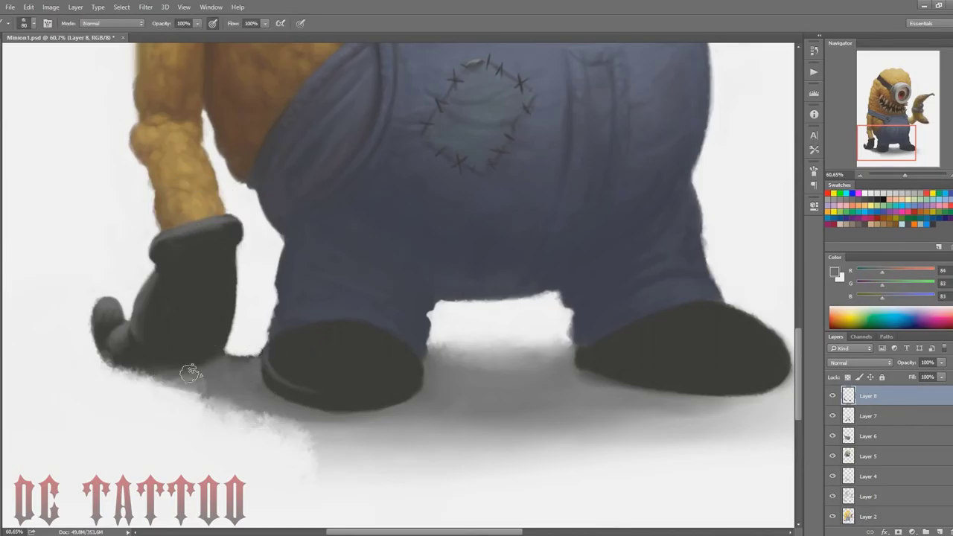
Step: Rework the upper edge of the ground shadow between glove and shoe with sampled white and greys
{"action": "left_click", "coordinate": [254, 343], "text": "alt"}
{"action": "left_click", "coordinate": [254, 344], "text": "alt"}
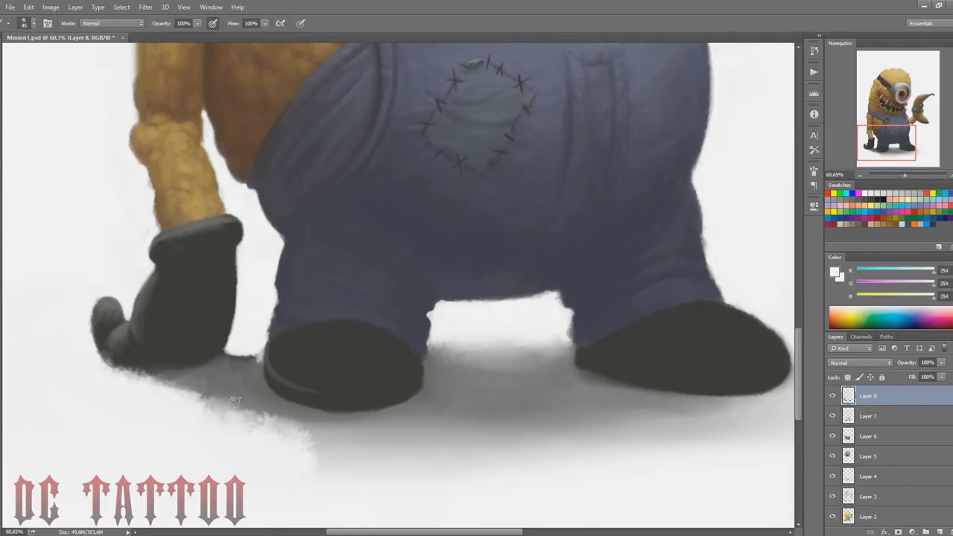
{"action": "left_click", "coordinate": [242, 370], "text": "alt"}
{"action": "mouse_move", "coordinate": [244, 360]}
{"action": "left_mouse_down"}
{"action": "mouse_move", "coordinate": [233, 402]}
{"action": "mouse_move", "coordinate": [257, 380]}
{"action": "mouse_move", "coordinate": [224, 355]}
{"action": "mouse_move", "coordinate": [233, 362]}
{"action": "mouse_move", "coordinate": [238, 342]}
{"action": "left_mouse_up"}
{"action": "left_click", "coordinate": [242, 358], "text": "alt"}
{"action": "left_click", "coordinate": [205, 378], "text": "alt"}
Step: Soften the ground shadow beneath the glove and in front of the shoe with larger brushes in sampled greys
{"action": "left_click_drag", "start_coordinate": [164, 372], "coordinate": [134, 382]}
{"action": "key", "text": "bracketright"}
{"action": "key", "text": "bracketright"}
{"action": "key", "text": "bracketright"}
{"action": "key", "text": "bracketright"}
{"action": "key", "text": "bracketright"}
{"action": "mouse_move", "coordinate": [168, 387]}
{"action": "left_mouse_down"}
{"action": "mouse_move", "coordinate": [249, 407]}
{"action": "mouse_move", "coordinate": [167, 377]}
{"action": "left_mouse_up"}
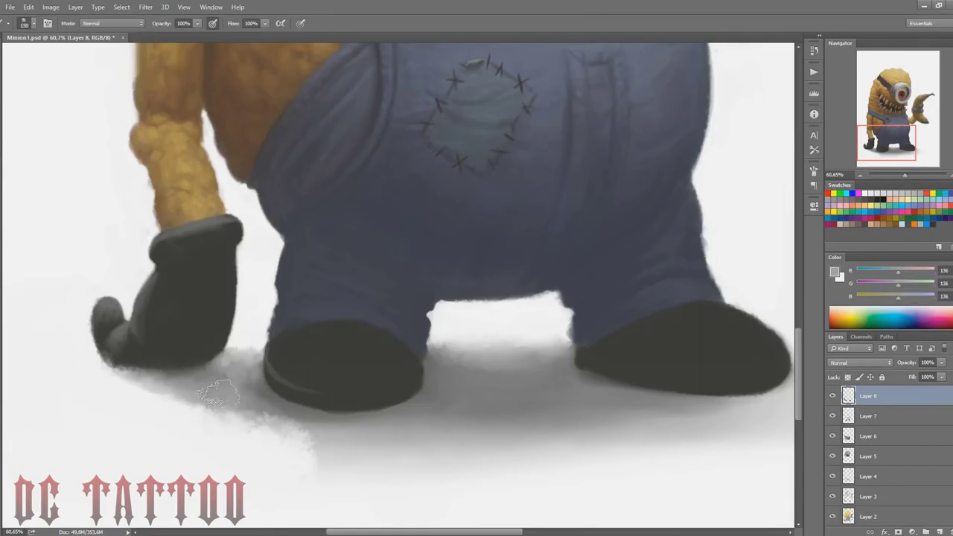
{"action": "left_click_drag", "start_coordinate": [298, 424], "coordinate": [273, 388]}
{"action": "left_click", "coordinate": [225, 433], "text": "alt"}
{"action": "key", "text": "bracketright"}
{"action": "mouse_move", "coordinate": [197, 411]}
{"action": "left_mouse_down"}
{"action": "mouse_move", "coordinate": [245, 423]}
{"action": "mouse_move", "coordinate": [144, 395]}
{"action": "left_mouse_up"}
Step: Pick a light swatch and paint away the lower edge of the ground shadow below both shoes
{"action": "left_click", "coordinate": [864, 192]}
{"action": "mouse_move", "coordinate": [216, 424]}
{"action": "left_mouse_down"}
{"action": "mouse_move", "coordinate": [586, 488]}
{"action": "mouse_move", "coordinate": [741, 482]}
{"action": "left_mouse_up"}
Step: Touch up the glove's hand and thumb side with a larger brush in sampled dark greys
{"action": "key", "text": "bracketright"}
{"action": "key", "text": "bracketright"}
{"action": "key", "text": "bracketright"}
{"action": "key", "text": "bracketright"}
{"action": "left_click", "coordinate": [172, 348], "text": "alt"}
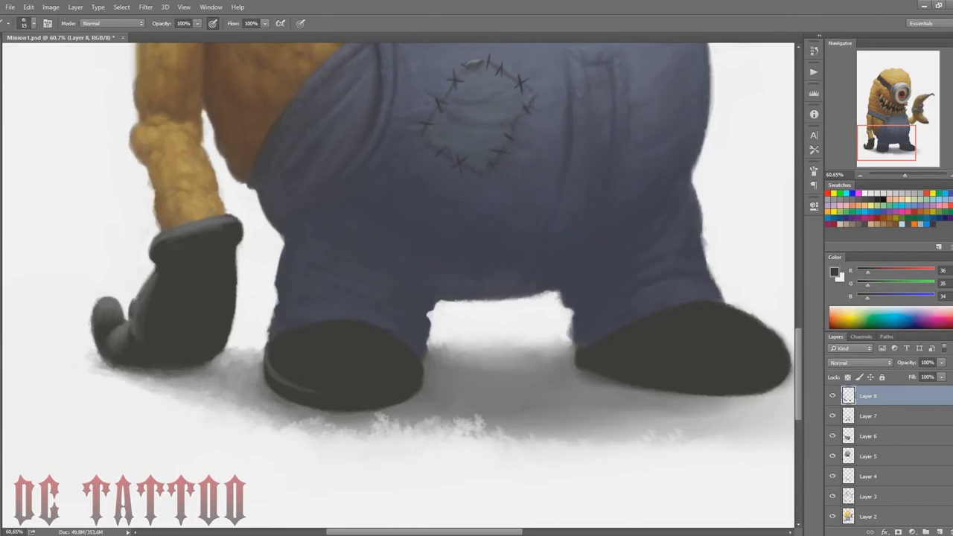
{"action": "key", "text": "bracketright"}
{"action": "left_click", "coordinate": [135, 306], "text": "alt"}
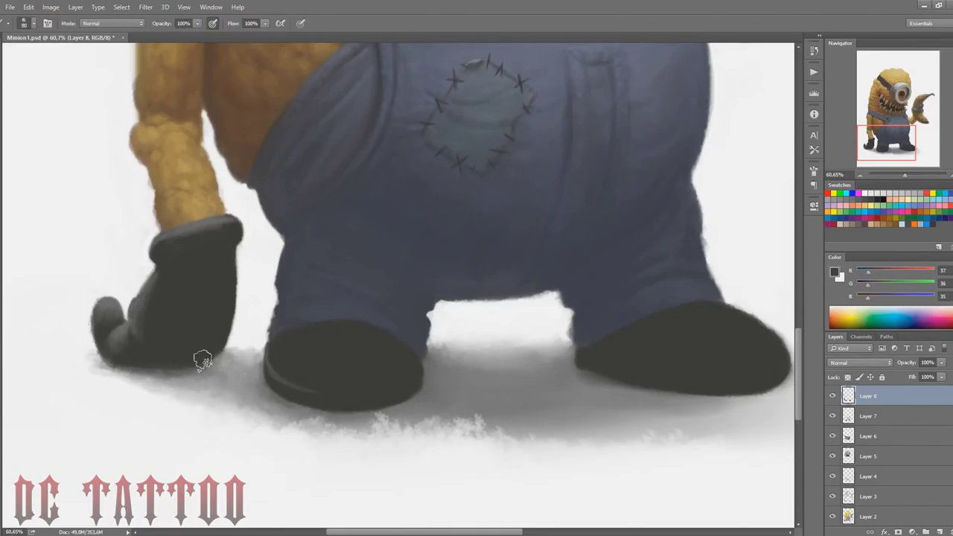
Step: Paint a thin sole rim along the lower edge of the shoe nearest the glove in sampled greys
{"action": "left_click", "coordinate": [250, 355], "text": "alt"}
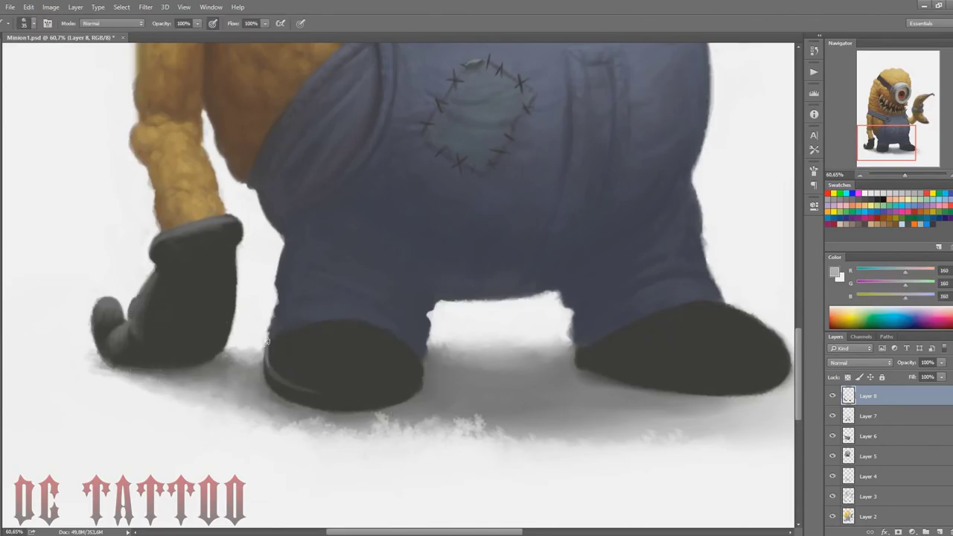
{"action": "left_click", "coordinate": [269, 368], "text": "alt"}
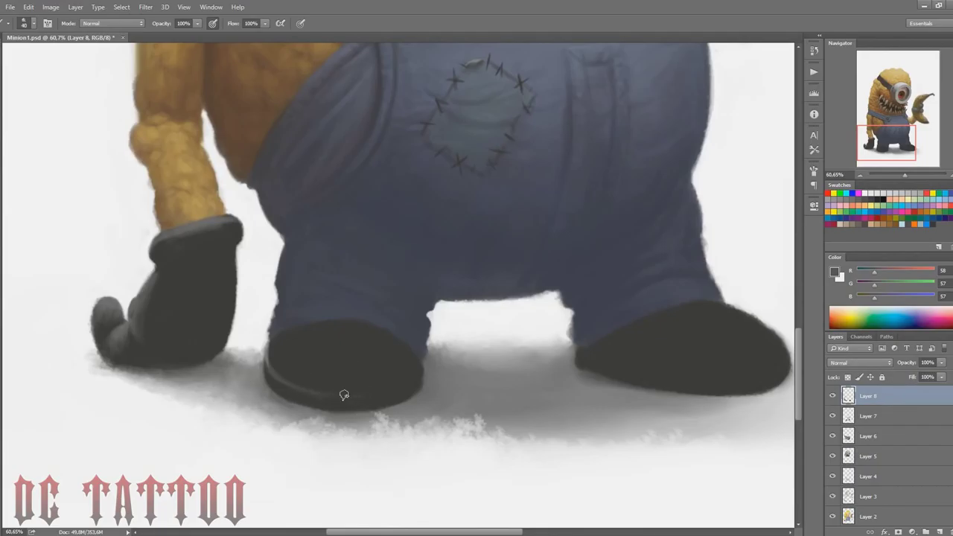
{"action": "left_click", "coordinate": [411, 373], "text": "alt"}
Step: Touch up the ground shadow between the two shoes with a size 100 brush in sampled greys
{"action": "key", "text": "bracketright"}
{"action": "key", "text": "bracketright"}
{"action": "key", "text": "bracketright"}
{"action": "key", "text": "bracketright"}
{"action": "key", "text": "bracketright"}
{"action": "key", "text": "bracketright"}
{"action": "key", "text": "bracketright"}
{"action": "key", "text": "bracketright"}
{"action": "key", "text": "bracketright"}
{"action": "key", "text": "bracketright"}
{"action": "key", "text": "bracketright"}
{"action": "mouse_move", "coordinate": [448, 377]}
{"action": "left_mouse_down"}
{"action": "mouse_move", "coordinate": [434, 359]}
{"action": "mouse_move", "coordinate": [453, 367]}
{"action": "left_mouse_up"}
{"action": "left_click", "coordinate": [483, 349], "text": "alt"}
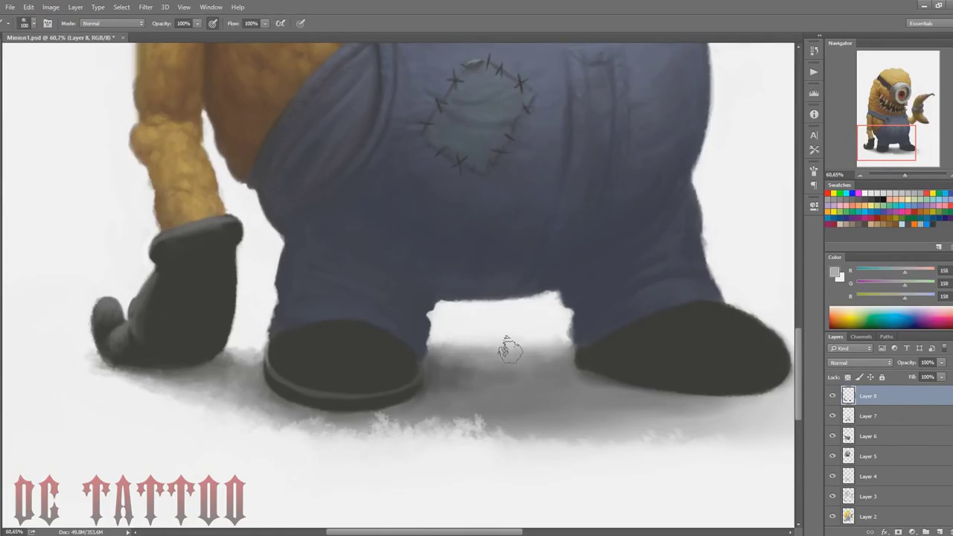
Step: Paint a broad dark grey highlight over the top of the shoe nearest the glove on a new layer
{"action": "left_click", "coordinate": [421, 389], "text": "alt"}
{"action": "key", "text": "bracketleft"}
{"action": "key", "text": "bracketleft"}
{"action": "key", "text": "bracketleft"}
{"action": "key", "text": "bracketleft"}
{"action": "key", "text": "ctrl+shift+n"}
{"action": "key", "text": "Return"}
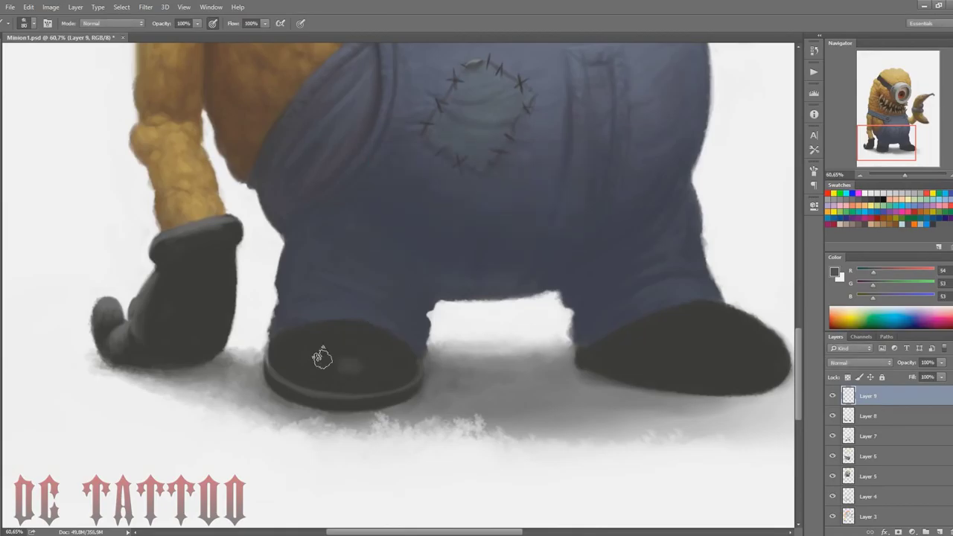
{"action": "left_click", "coordinate": [339, 353], "text": "alt"}
{"action": "key", "text": "bracketright"}
{"action": "key", "text": "bracketright"}
{"action": "key", "text": "bracketright"}
{"action": "key", "text": "bracketright"}
{"action": "mouse_move", "coordinate": [300, 348]}
{"action": "left_mouse_down"}
{"action": "mouse_move", "coordinate": [321, 336]}
{"action": "mouse_move", "coordinate": [330, 347]}
{"action": "left_mouse_up"}
Step: Lower the highlight layer's opacity to 64% and erase the excess highlight around the shoe's upper edge
{"action": "left_click_drag", "start_coordinate": [914, 364], "coordinate": [898, 365]}
{"action": "key", "text": "e"}
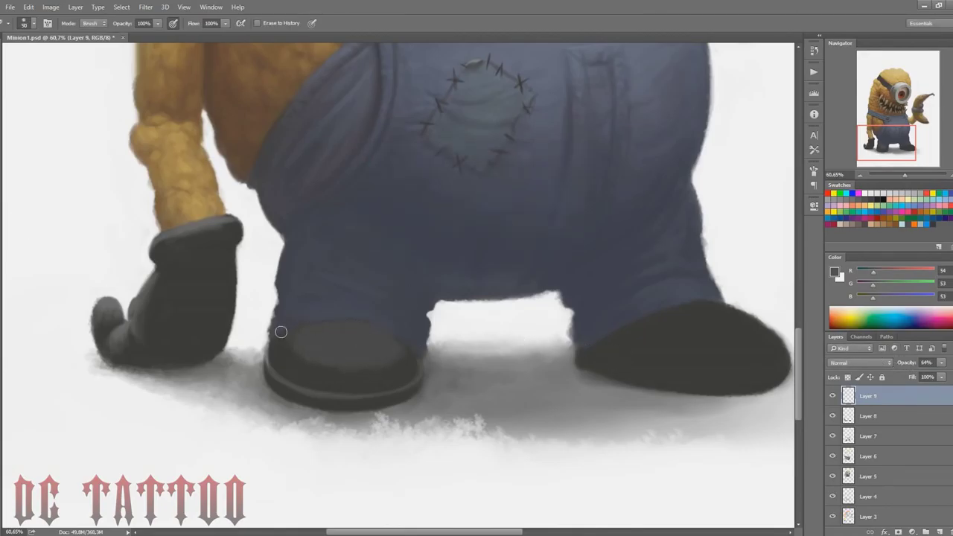
Step: Paint the sole rim and a soft top highlight on the shoe farther from the glove in the same dark grey
{"action": "key", "text": "b"}
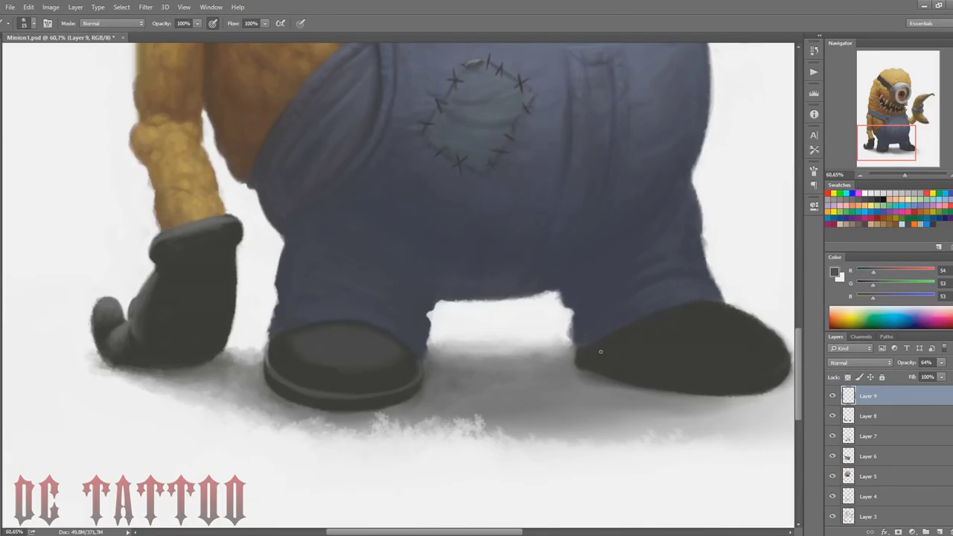
{"action": "key", "text": "bracketleft"}
{"action": "left_click_drag", "start_coordinate": [691, 332], "coordinate": [545, 325]}
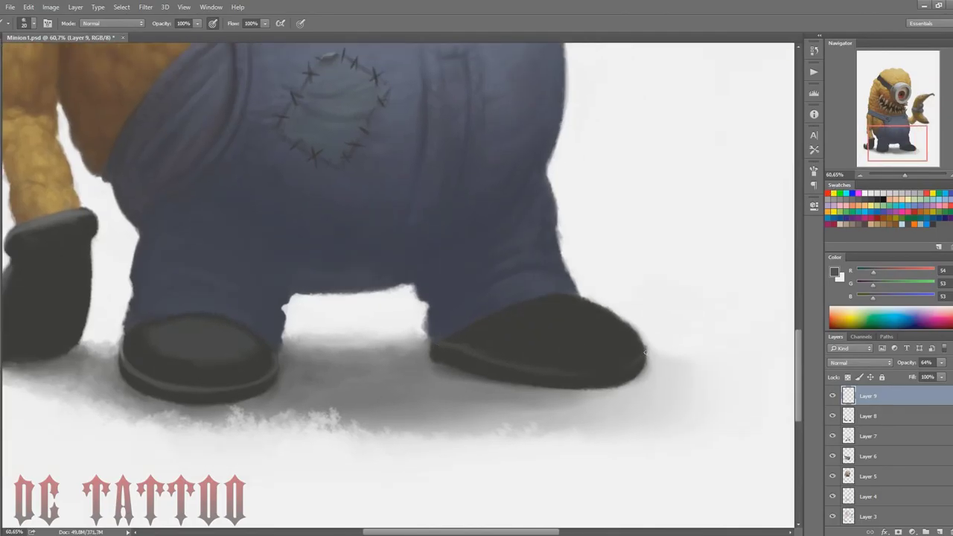
{"action": "key", "text": "e"}
{"action": "key", "text": "b"}
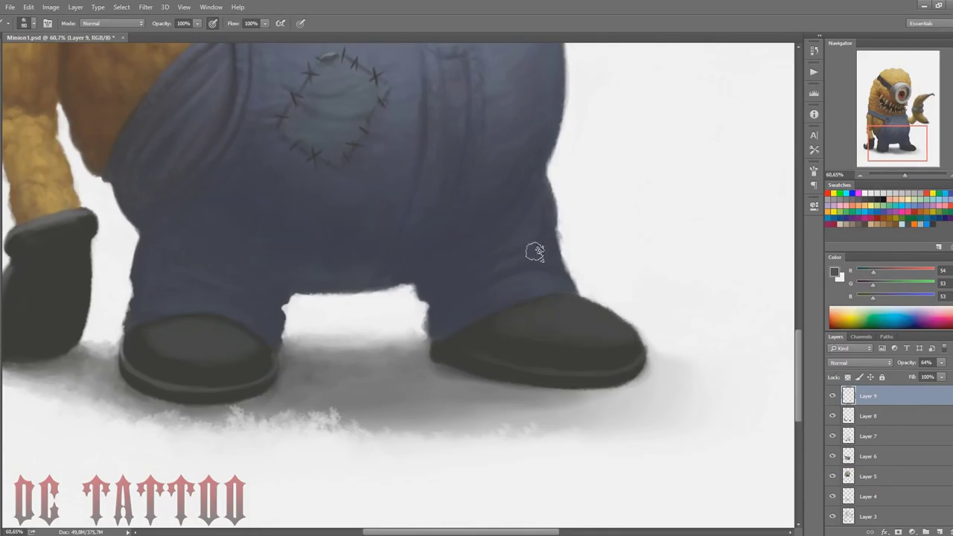
Step: Clean up the trouser leg edges above the shoes on Layer 9 with a resized Eraser
{"action": "key", "text": "e"}
{"action": "key", "text": "bracketright"}
{"action": "key", "text": "bracketright"}
{"action": "key", "text": "bracketright"}
{"action": "key", "text": "bracketright"}
{"action": "key", "text": "bracketright"}
{"action": "key", "text": "bracketright"}
{"action": "key", "text": "bracketright"}
{"action": "key", "text": "bracketleft"}
{"action": "key", "text": "bracketleft"}
{"action": "key", "text": "bracketleft"}
{"action": "key", "text": "bracketleft"}
{"action": "key", "text": "bracketleft"}
{"action": "key", "text": "bracketleft"}
{"action": "key", "text": "bracketleft"}
{"action": "key", "text": "bracketleft"}
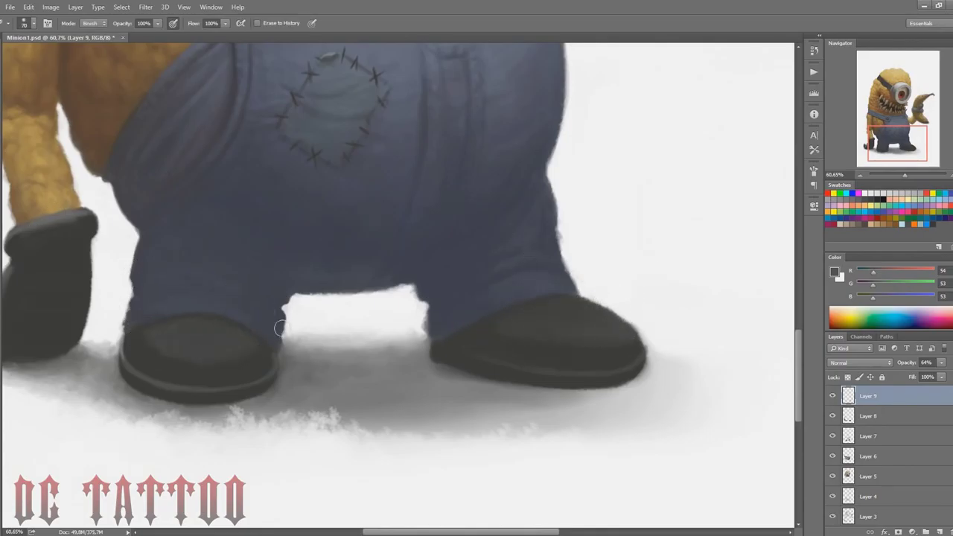
Step: Add a new layer and define the right-hand shoe's sole with a small brush in sampled dark gray
{"action": "key", "text": "b"}
{"action": "key", "text": "ctrl+shift+n"}
{"action": "key", "text": "Return"}
{"action": "left_click", "coordinate": [648, 257], "text": "alt"}
{"action": "key", "text": "bracketleft"}
{"action": "key", "text": "bracketleft"}
{"action": "key", "text": "bracketleft"}
{"action": "key", "text": "bracketleft"}
{"action": "key", "text": "bracketleft"}
{"action": "key", "text": "bracketleft"}
{"action": "key", "text": "bracketleft"}
{"action": "key", "text": "bracketleft"}
{"action": "left_click", "coordinate": [644, 342], "text": "alt"}
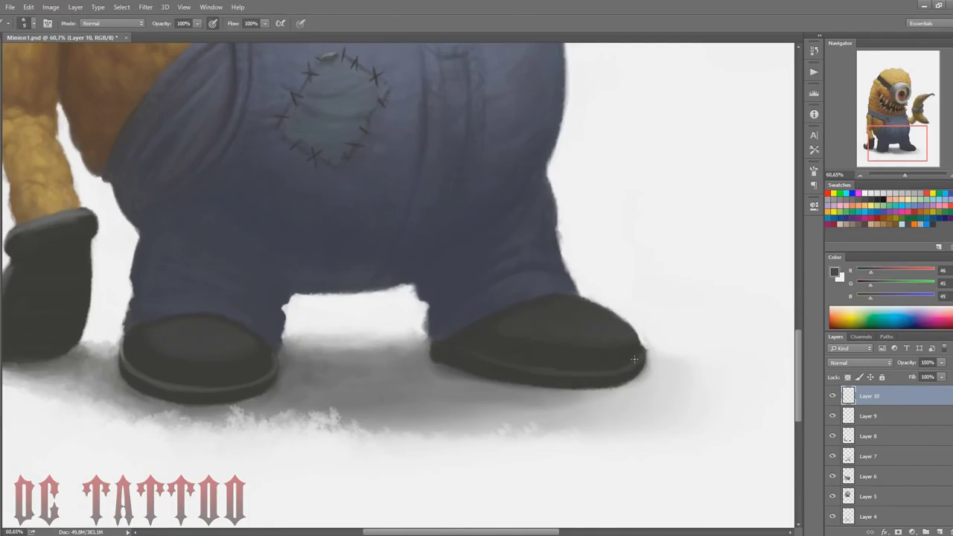
{"action": "key", "text": "bracketleft"}
{"action": "left_click_drag", "start_coordinate": [551, 383], "coordinate": [522, 382]}
Step: Refine the toe outline of the right-hand shoe using sampled background white and shoe gray
{"action": "left_click", "coordinate": [633, 287], "text": "alt"}
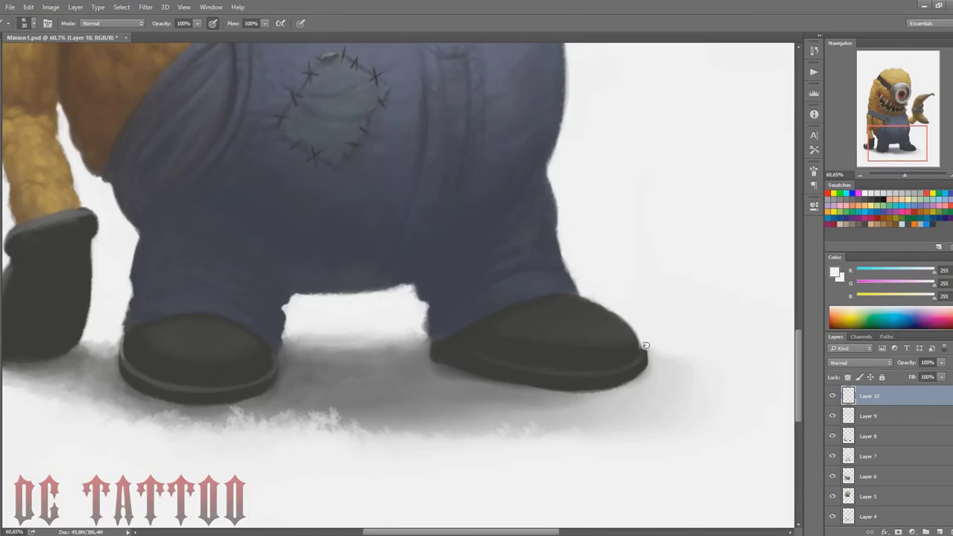
{"action": "left_click", "coordinate": [643, 355], "text": "alt"}
{"action": "left_click_drag", "start_coordinate": [641, 348], "coordinate": [683, 396]}
Step: Paint background white over the ground shadow around the right-hand shoe's toe and sole, varying the brush size
{"action": "left_click", "coordinate": [655, 335], "text": "alt"}
{"action": "key", "text": "bracketleft"}
{"action": "key", "text": "bracketleft"}
{"action": "key", "text": "bracketleft"}
{"action": "key", "text": "bracketright"}
{"action": "key", "text": "bracketright"}
{"action": "key", "text": "bracketright"}
{"action": "key", "text": "bracketright"}
{"action": "key", "text": "bracketright"}
{"action": "key", "text": "bracketright"}
{"action": "key", "text": "bracketright"}
{"action": "key", "text": "bracketright"}
{"action": "key", "text": "bracketright"}
{"action": "key", "text": "bracketright"}
{"action": "left_click_drag", "start_coordinate": [668, 356], "coordinate": [657, 381]}
{"action": "key", "text": "bracketright"}
{"action": "key", "text": "bracketright"}
{"action": "key", "text": "bracketright"}
{"action": "key", "text": "bracketright"}
{"action": "key", "text": "bracketright"}
{"action": "key", "text": "bracketright"}
{"action": "left_click_drag", "start_coordinate": [723, 404], "coordinate": [649, 417]}
{"action": "key", "text": "bracketleft"}
{"action": "key", "text": "bracketleft"}
{"action": "key", "text": "bracketleft"}
{"action": "key", "text": "bracketleft"}
{"action": "key", "text": "bracketleft"}
{"action": "key", "text": "bracketleft"}
{"action": "mouse_move", "coordinate": [659, 360]}
{"action": "left_mouse_down"}
{"action": "mouse_move", "coordinate": [596, 400]}
{"action": "mouse_move", "coordinate": [591, 430]}
{"action": "left_mouse_up"}
Step: Deepen the shading on the lower trousers with a sampled dark blue
{"action": "key", "text": "bracketright"}
{"action": "key", "text": "bracketright"}
{"action": "left_click", "coordinate": [895, 142]}
{"action": "left_click_drag", "start_coordinate": [902, 142], "coordinate": [897, 132]}
{"action": "key", "text": "bracketleft"}
{"action": "key", "text": "bracketleft"}
{"action": "key", "text": "bracketleft"}
{"action": "key", "text": "bracketleft"}
{"action": "key", "text": "bracketleft"}
{"action": "key", "text": "bracketleft"}
{"action": "key", "text": "bracketleft"}
{"action": "key", "text": "bracketleft"}
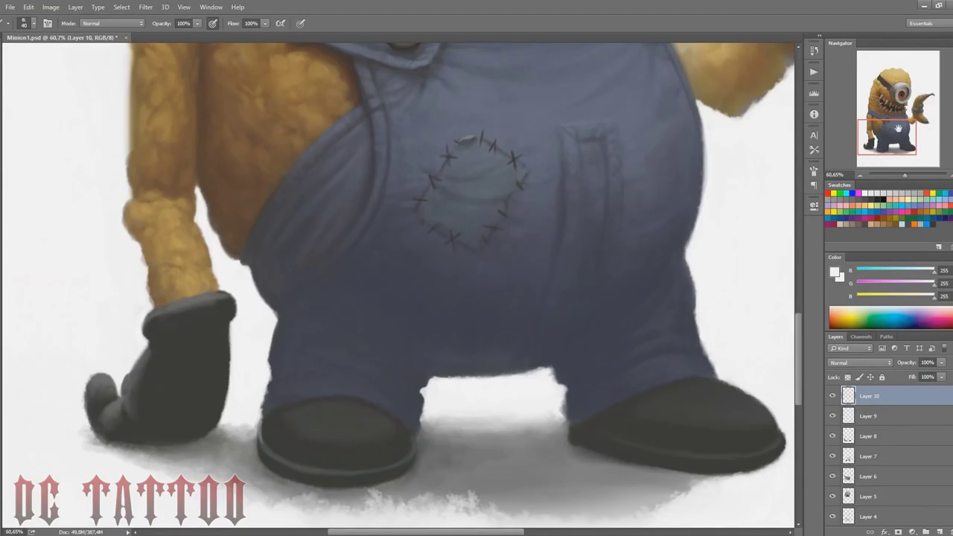
{"action": "left_click", "coordinate": [631, 318], "text": "alt"}
{"action": "key", "text": "bracketleft"}
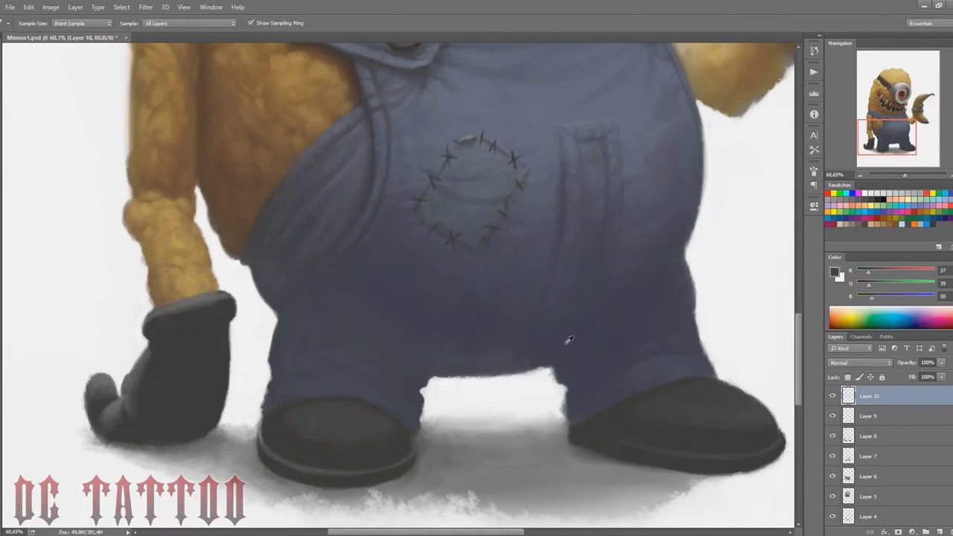
Step: Darken the upper surfaces of the shoes with sampled near-black tones and a smaller brush
{"action": "left_click", "coordinate": [363, 423], "text": "alt"}
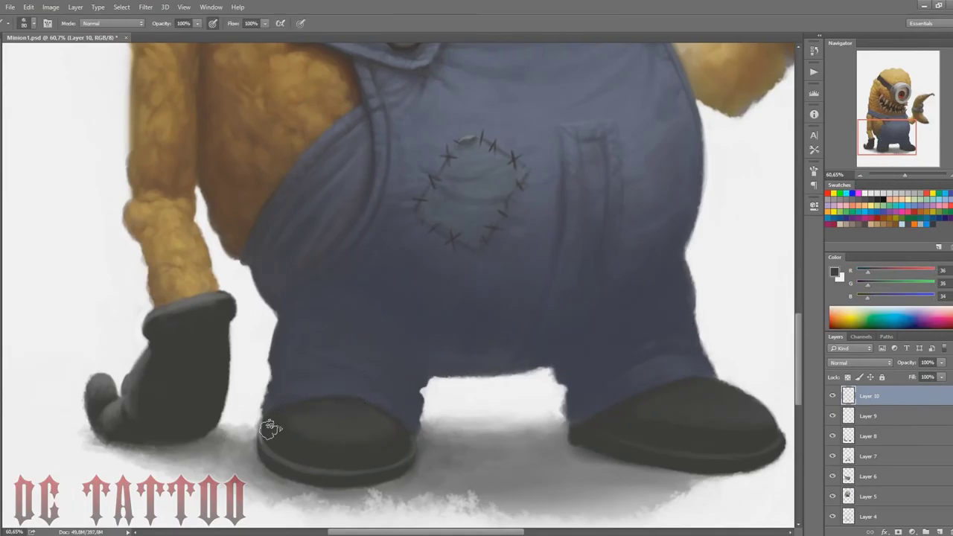
{"action": "left_click", "coordinate": [333, 412], "text": "alt"}
{"action": "key", "text": "bracketleft"}
{"action": "key", "text": "bracketleft"}
{"action": "key", "text": "bracketleft"}
{"action": "key", "text": "bracketleft"}
{"action": "key", "text": "bracketleft"}
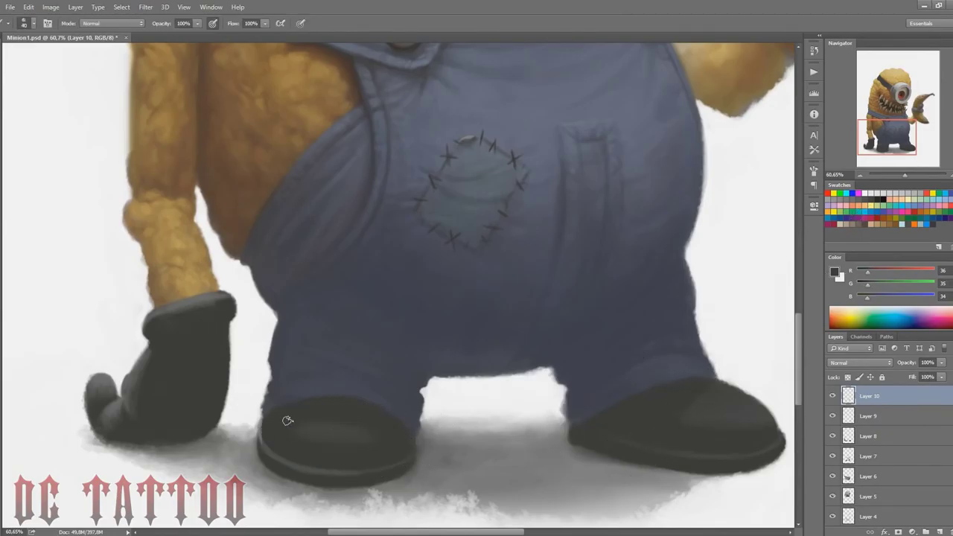
Step: Clean up the background edge around the raised forearm with a small white brush
{"action": "left_click_drag", "start_coordinate": [894, 138], "coordinate": [902, 119]}
{"action": "key", "text": "x"}
{"action": "key", "text": "bracketleft"}
{"action": "key", "text": "bracketleft"}
{"action": "key", "text": "bracketleft"}
{"action": "key", "text": "bracketleft"}
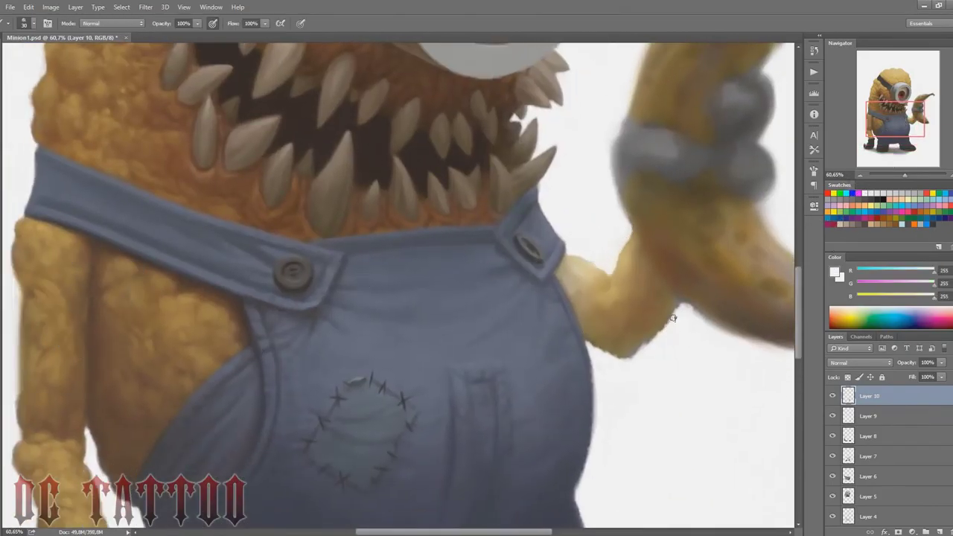
Step: Paint rough brown skin texture over the raised forearm and elbow
{"action": "key", "text": "x"}
{"action": "mouse_move", "coordinate": [627, 254]}
{"action": "left_mouse_down"}
{"action": "mouse_move", "coordinate": [612, 296]}
{"action": "mouse_move", "coordinate": [644, 287]}
{"action": "mouse_move", "coordinate": [669, 310]}
{"action": "mouse_move", "coordinate": [660, 286]}
{"action": "mouse_move", "coordinate": [654, 326]}
{"action": "mouse_move", "coordinate": [671, 309]}
{"action": "mouse_move", "coordinate": [636, 341]}
{"action": "mouse_move", "coordinate": [630, 326]}
{"action": "mouse_move", "coordinate": [603, 332]}
{"action": "mouse_move", "coordinate": [646, 287]}
{"action": "mouse_move", "coordinate": [641, 260]}
{"action": "mouse_move", "coordinate": [659, 292]}
{"action": "mouse_move", "coordinate": [620, 281]}
{"action": "mouse_move", "coordinate": [612, 313]}
{"action": "left_mouse_up"}
{"action": "left_click", "coordinate": [611, 304], "text": "alt"}
{"action": "key", "text": "bracketleft"}
{"action": "key", "text": "bracketleft"}
{"action": "key", "text": "bracketleft"}
{"action": "key", "text": "bracketleft"}
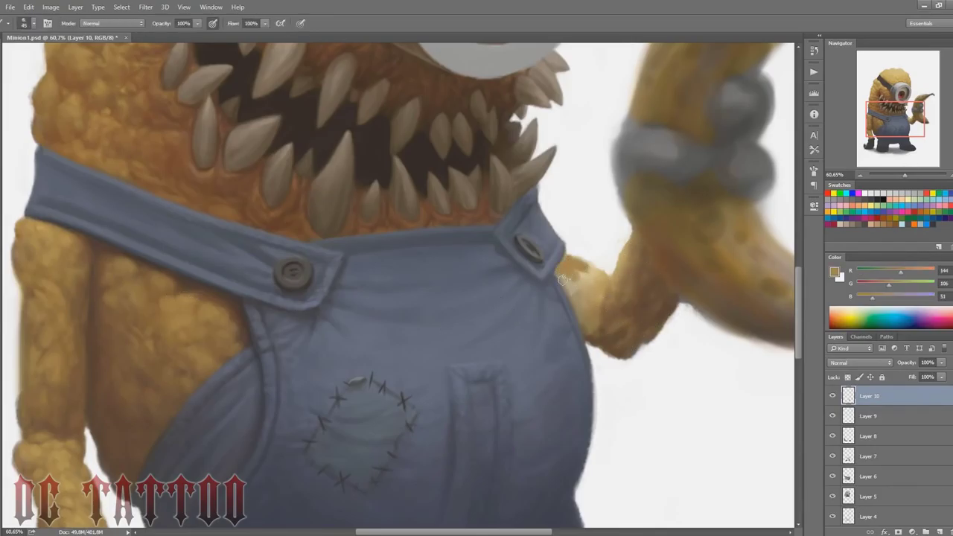
Step: Cover the pale upper part of the raised arm beside the overalls with ochre
{"action": "mouse_move", "coordinate": [563, 279]}
{"action": "left_mouse_down"}
{"action": "mouse_move", "coordinate": [596, 282]}
{"action": "mouse_move", "coordinate": [568, 260]}
{"action": "left_mouse_up"}
{"action": "key", "text": "bracketleft"}
{"action": "key", "text": "bracketleft"}
{"action": "key", "text": "bracketleft"}
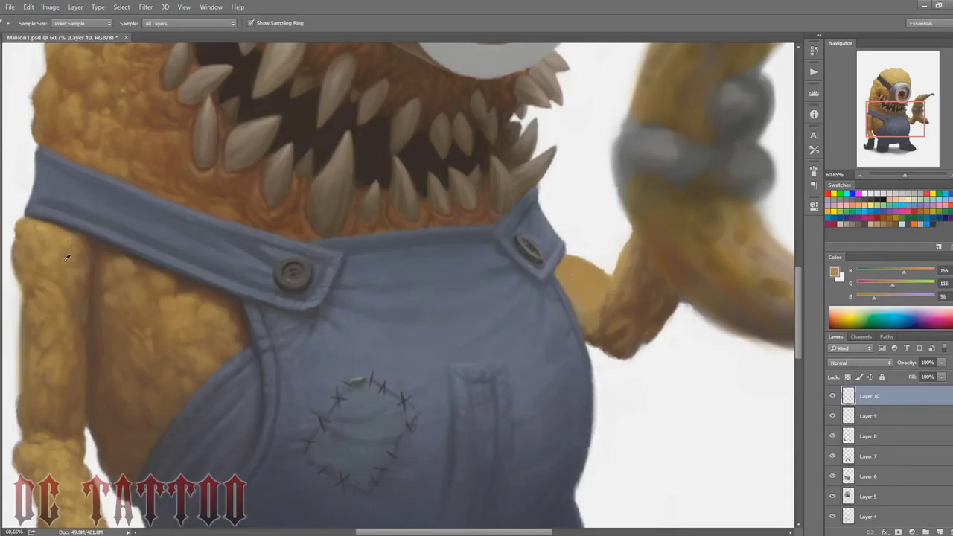
Step: Shade the raised forearm and elbow with darker browns sampled from the arm
{"action": "left_click", "coordinate": [570, 292], "text": "alt"}
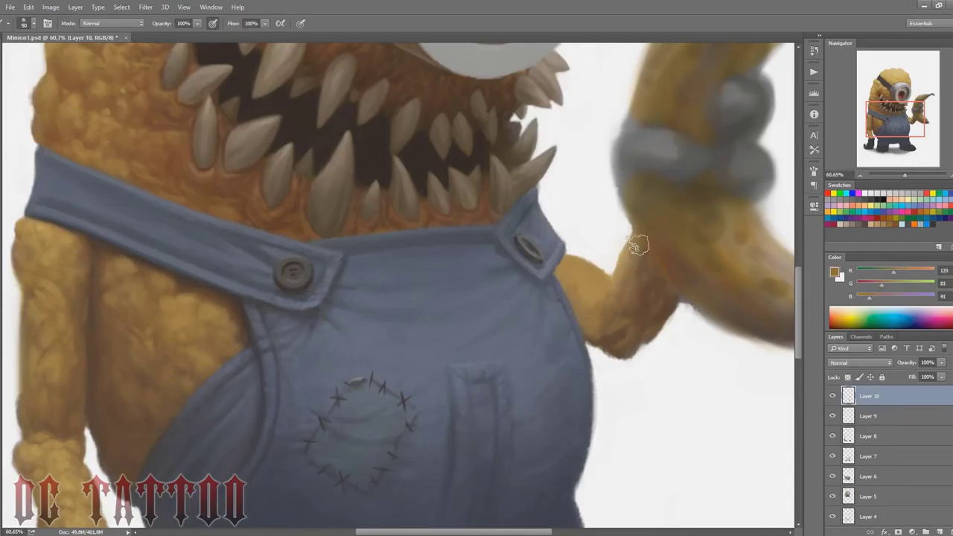
{"action": "key", "text": "bracketleft"}
{"action": "left_click", "coordinate": [600, 319], "text": "alt"}
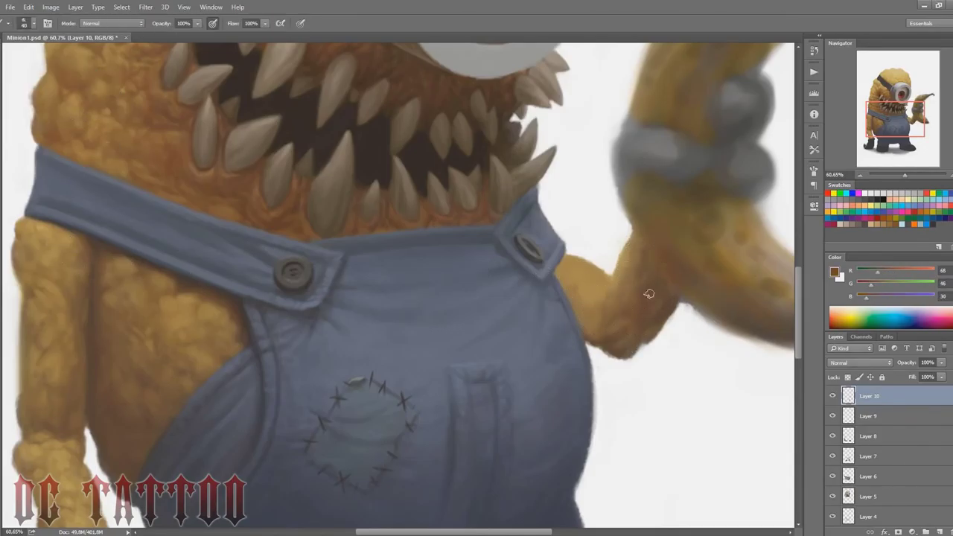
{"action": "key", "text": "bracketleft"}
{"action": "key", "text": "bracketleft"}
Step: Model lumpy skin on the raised arm using brown and ochre tones sampled from the painting
{"action": "left_click", "coordinate": [621, 319], "text": "alt"}
{"action": "key", "text": "bracketleft"}
{"action": "key", "text": "bracketleft"}
{"action": "left_click", "coordinate": [580, 322], "text": "alt"}
{"action": "left_click", "coordinate": [598, 283], "text": "alt"}
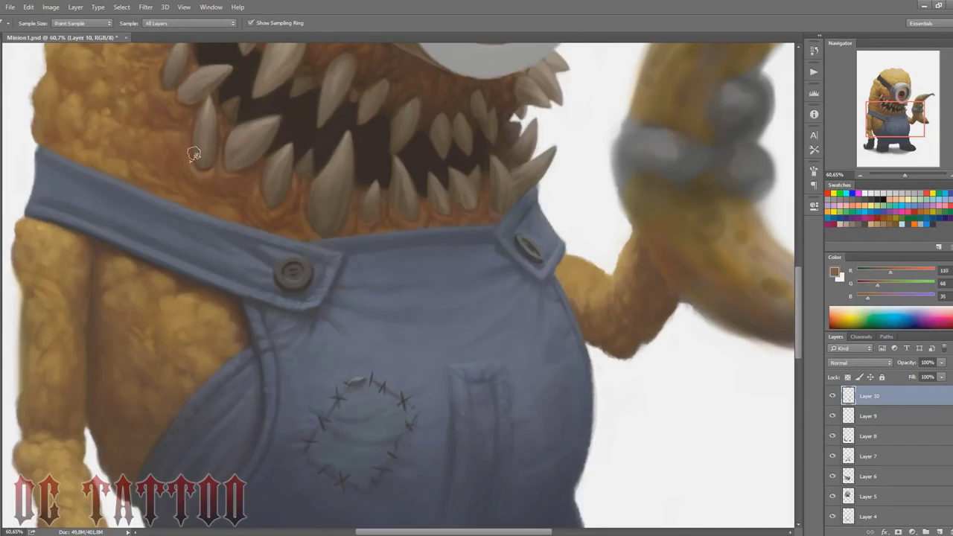
{"action": "key", "text": "bracketright"}
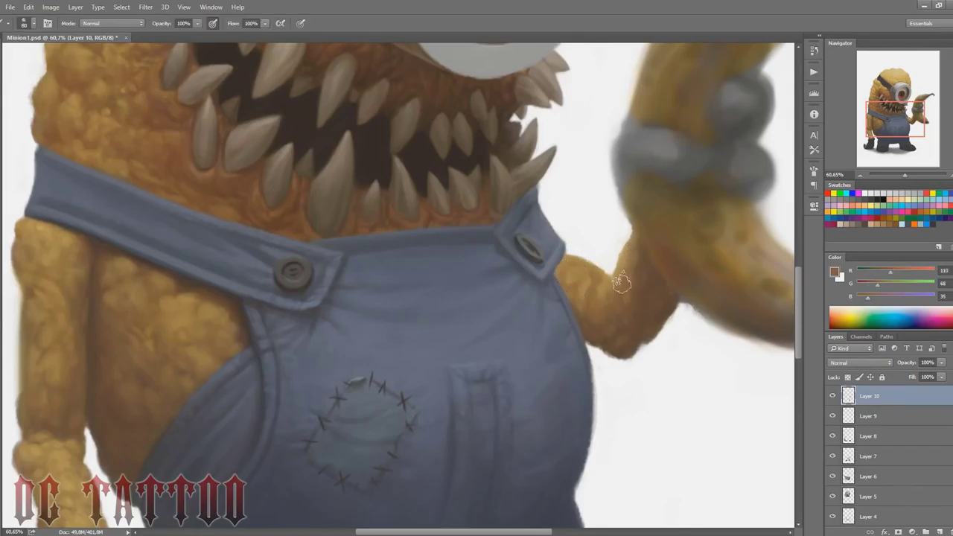
Step: Paint skin folds and light ochre highlights on the upper part of the raised arm near the elbow bend
{"action": "key", "text": "bracketleft"}
{"action": "key", "text": "bracketleft"}
{"action": "key", "text": "bracketleft"}
{"action": "left_click", "coordinate": [638, 281], "text": "alt"}
{"action": "left_click", "coordinate": [610, 277], "text": "alt"}
{"action": "key", "text": "bracketright"}
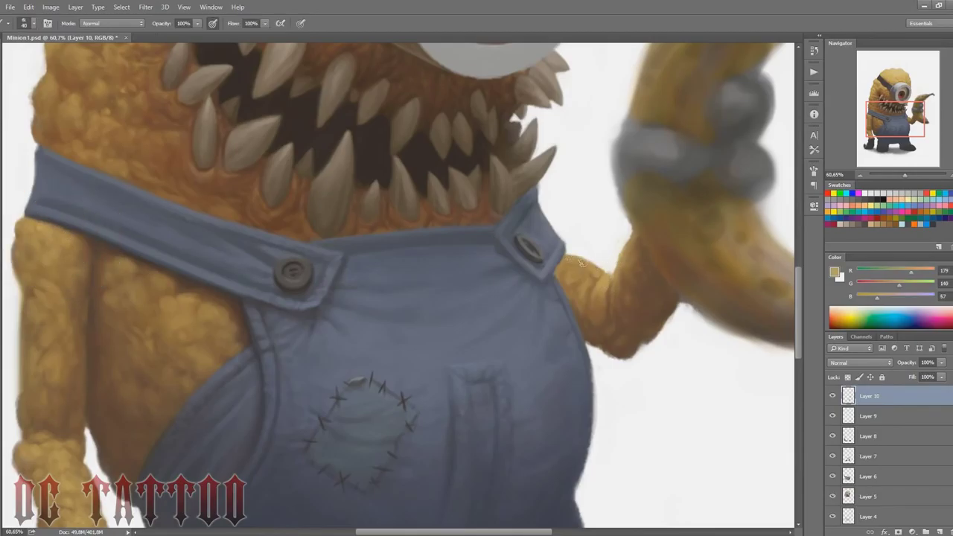
{"action": "key", "text": "bracketright"}
{"action": "left_click", "coordinate": [599, 295], "text": "alt"}
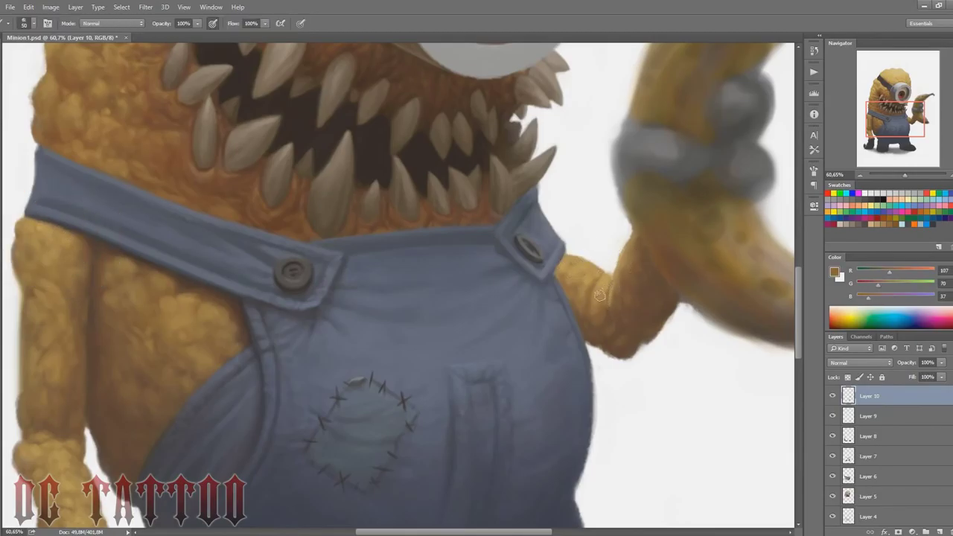
Step: Darken the raised arm where it meets the overalls and tidy its outline with background white
{"action": "left_click", "coordinate": [556, 279], "text": "alt"}
{"action": "left_click", "coordinate": [557, 265], "text": "alt"}
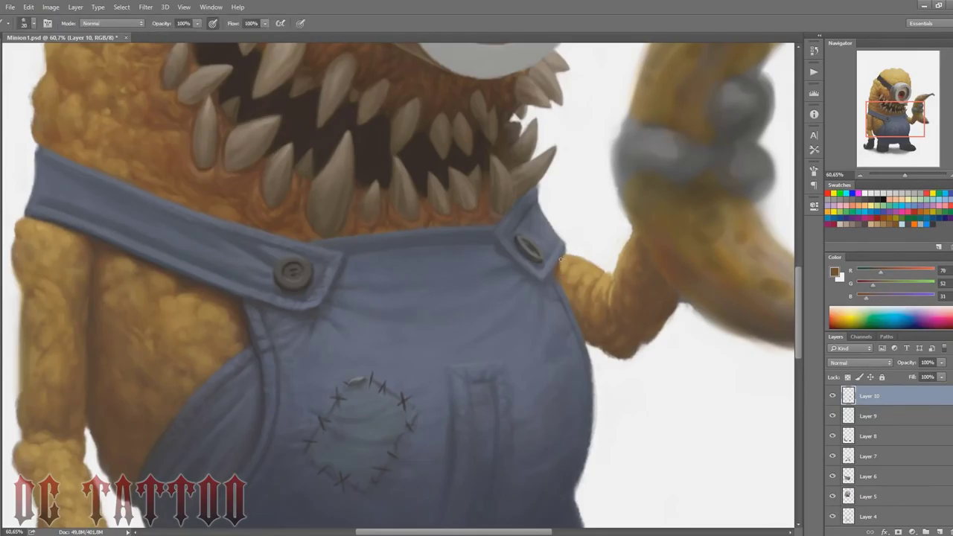
{"action": "left_click", "coordinate": [605, 261], "text": "alt"}
{"action": "key", "text": "bracketleft"}
{"action": "key", "text": "bracketleft"}
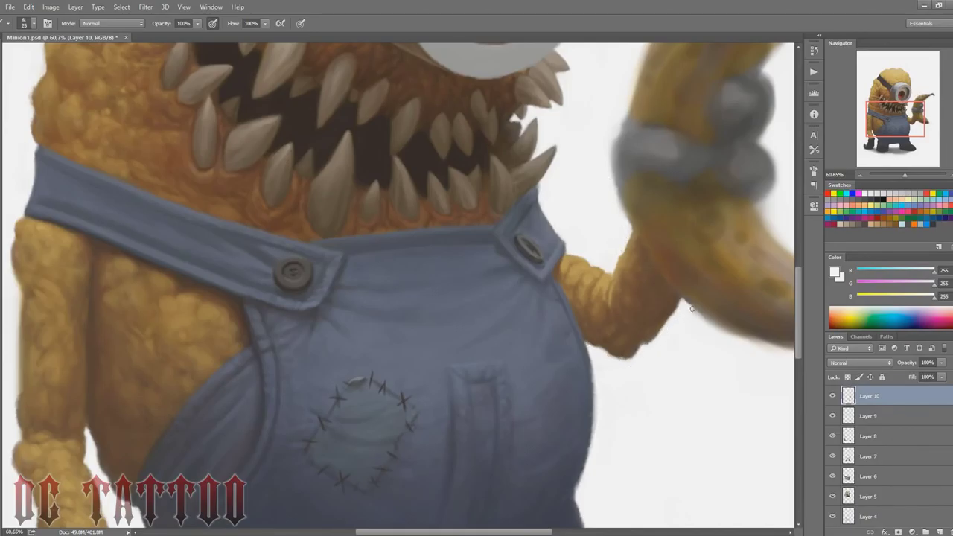
Step: Blend sampled ochre-brown tones into the inner elbow bend with a smaller brush
{"action": "left_click", "coordinate": [642, 259], "text": "alt"}
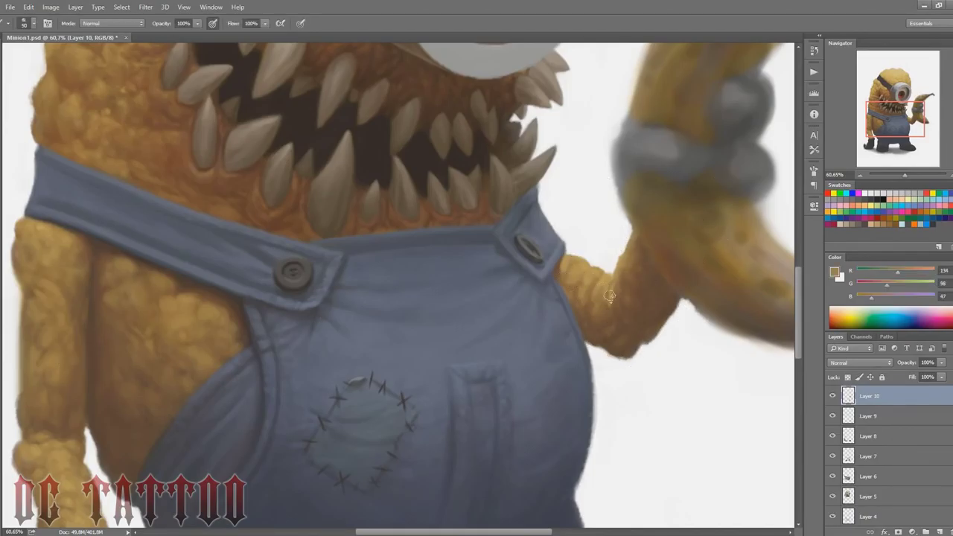
{"action": "key", "text": "bracketleft"}
{"action": "key", "text": "bracketleft"}
{"action": "key", "text": "bracketleft"}
{"action": "left_click", "coordinate": [606, 287], "text": "alt"}
Step: Touch up the raised forearm's edge beside the banana with sampled ochre and dark brown tones, using a 15 px brush
{"action": "key", "text": "bracketleft"}
{"action": "key", "text": "bracketleft"}
{"action": "key", "text": "bracketleft"}
{"action": "key", "text": "bracketleft"}
{"action": "key", "text": "bracketleft"}
{"action": "left_click", "coordinate": [619, 262], "text": "alt"}
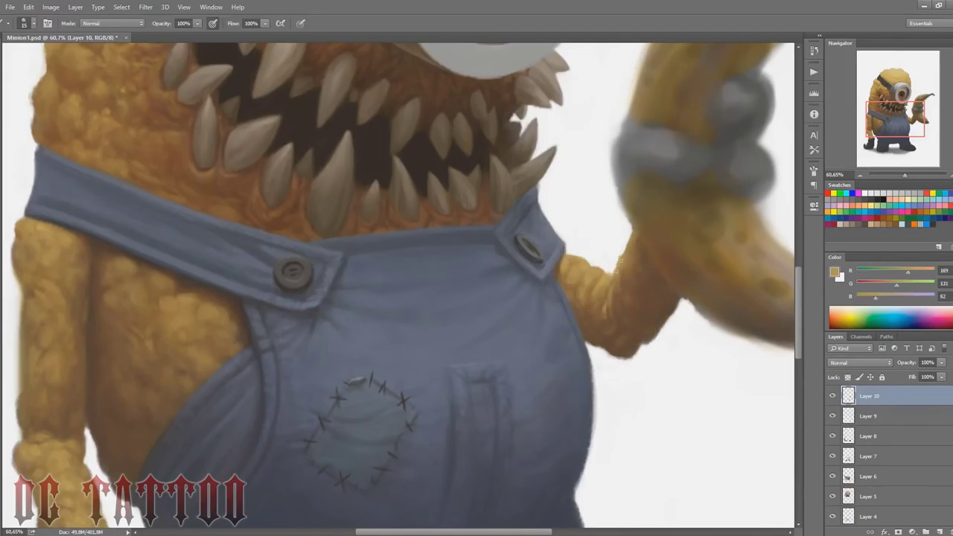
{"action": "left_click", "coordinate": [636, 261], "text": "alt"}
{"action": "left_click", "coordinate": [702, 255], "text": "alt"}
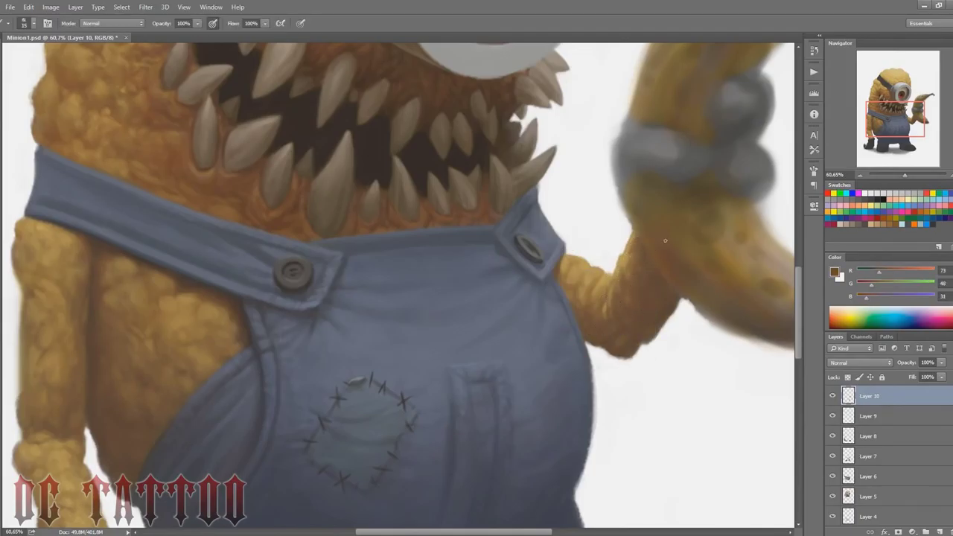
Step: Shade the raised forearm where it meets the banana with a larger brush
{"action": "key", "text": "bracketright"}
{"action": "key", "text": "bracketright"}
{"action": "key", "text": "bracketright"}
{"action": "key", "text": "bracketright"}
{"action": "key", "text": "bracketright"}
{"action": "key", "text": "bracketright"}
{"action": "key", "text": "bracketright"}
{"action": "key", "text": "bracketright"}
{"action": "mouse_move", "coordinate": [642, 326]}
{"action": "left_mouse_down"}
{"action": "mouse_move", "coordinate": [540, 326]}
{"action": "mouse_move", "coordinate": [753, 148]}
{"action": "left_mouse_up"}
{"action": "left_click", "coordinate": [231, 399], "text": "alt"}
{"action": "left_click_drag", "start_coordinate": [566, 134], "coordinate": [328, 438]}
Step: Create a new layer and block in the long gloved finger wrapping the banana in near-black grey
{"action": "key", "text": "bracketright"}
{"action": "key", "text": "ctrl+shift+alt+n"}
{"action": "key", "text": "bracketleft"}
{"action": "key", "text": "bracketleft"}
{"action": "key", "text": "bracketleft"}
{"action": "key", "text": "bracketleft"}
{"action": "key", "text": "bracketleft"}
{"action": "key", "text": "bracketleft"}
{"action": "key", "text": "bracketleft"}
{"action": "key", "text": "bracketleft"}
{"action": "key", "text": "bracketleft"}
{"action": "key", "text": "bracketleft"}
{"action": "key", "text": "bracketleft"}
{"action": "mouse_move", "coordinate": [498, 321]}
{"action": "left_mouse_down"}
{"action": "mouse_move", "coordinate": [575, 268]}
{"action": "mouse_move", "coordinate": [498, 286]}
{"action": "mouse_move", "coordinate": [495, 298]}
{"action": "mouse_move", "coordinate": [558, 282]}
{"action": "mouse_move", "coordinate": [513, 276]}
{"action": "mouse_move", "coordinate": [553, 264]}
{"action": "mouse_move", "coordinate": [483, 293]}
{"action": "mouse_move", "coordinate": [523, 259]}
{"action": "left_mouse_up"}
Step: Block in the two rounded gloved fingertips on the far side of the banana in the same near-black grey
{"action": "key", "text": "bracketright"}
{"action": "key", "text": "bracketright"}
{"action": "key", "text": "bracketright"}
{"action": "key", "text": "bracketleft"}
{"action": "key", "text": "bracketleft"}
{"action": "key", "text": "bracketleft"}
{"action": "key", "text": "bracketright"}
{"action": "key", "text": "bracketright"}
{"action": "key", "text": "bracketright"}
{"action": "mouse_move", "coordinate": [595, 239]}
{"action": "left_mouse_down"}
{"action": "mouse_move", "coordinate": [639, 205]}
{"action": "mouse_move", "coordinate": [621, 256]}
{"action": "mouse_move", "coordinate": [611, 220]}
{"action": "mouse_move", "coordinate": [636, 231]}
{"action": "mouse_move", "coordinate": [624, 200]}
{"action": "mouse_move", "coordinate": [593, 253]}
{"action": "mouse_move", "coordinate": [590, 275]}
{"action": "mouse_move", "coordinate": [623, 254]}
{"action": "left_mouse_up"}
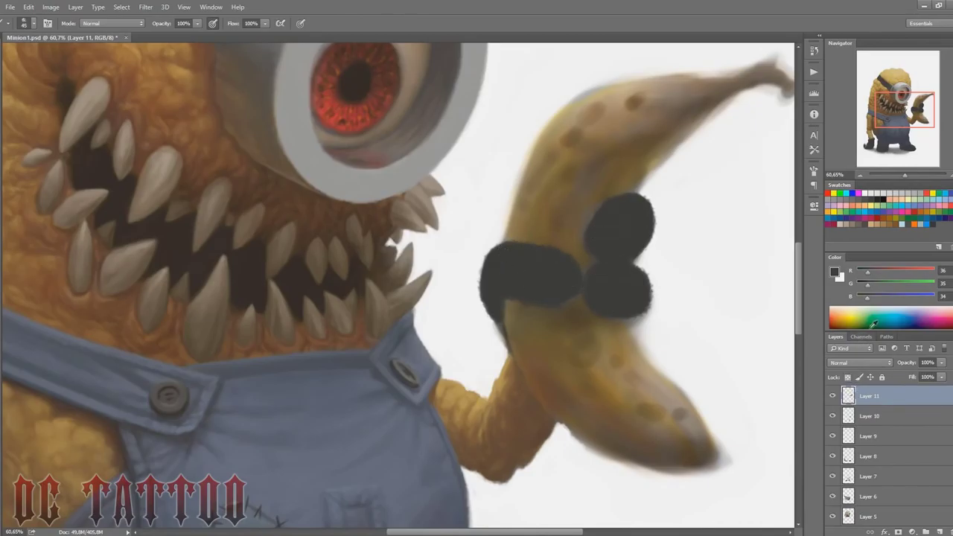
Step: Check the glove shapes by toggling Layer 11's visibility and lock the layer's transparent pixels
{"action": "mouse_move", "coordinate": [895, 101]}
{"action": "left_mouse_down"}
{"action": "mouse_move", "coordinate": [878, 121]}
{"action": "mouse_move", "coordinate": [897, 103]}
{"action": "left_mouse_up"}
{"action": "left_click", "coordinate": [195, 428], "text": "alt"}
{"action": "left_click", "coordinate": [832, 396]}
{"action": "left_click", "coordinate": [832, 396]}
{"action": "left_click", "coordinate": [847, 378]}
Step: Paint a mid-grey highlight on the upper gloved fingertip with a larger brush
{"action": "key", "text": "bracketright"}
{"action": "key", "text": "bracketright"}
{"action": "key", "text": "bracketright"}
{"action": "key", "text": "bracketright"}
{"action": "key", "text": "bracketright"}
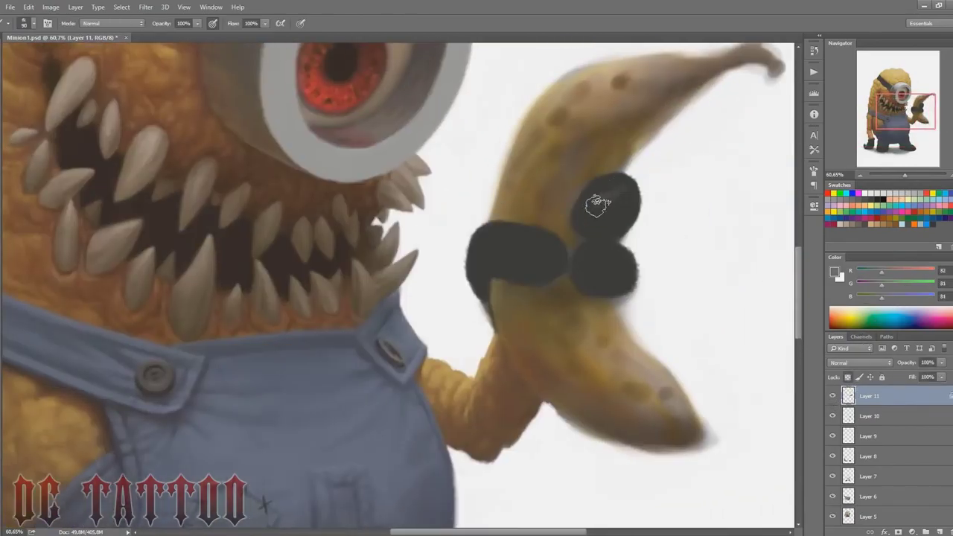
{"action": "mouse_move", "coordinate": [596, 205]}
{"action": "left_mouse_down"}
{"action": "mouse_move", "coordinate": [625, 188]}
{"action": "mouse_move", "coordinate": [614, 184]}
{"action": "mouse_move", "coordinate": [617, 192]}
{"action": "left_mouse_up"}
{"action": "left_click", "coordinate": [631, 176], "text": "alt"}
{"action": "left_click", "coordinate": [609, 200], "text": "alt"}
Step: Model both rounded gloved fingertips by blending sampled light and dark greys into soft highlights
{"action": "key", "text": "bracketleft"}
{"action": "key", "text": "bracketleft"}
{"action": "key", "text": "bracketleft"}
{"action": "key", "text": "bracketleft"}
{"action": "key", "text": "bracketleft"}
{"action": "left_click", "coordinate": [626, 181], "text": "alt"}
{"action": "key", "text": "bracketright"}
{"action": "key", "text": "bracketright"}
{"action": "left_click", "coordinate": [617, 186], "text": "alt"}
{"action": "mouse_move", "coordinate": [586, 262]}
{"action": "left_mouse_down"}
{"action": "mouse_move", "coordinate": [630, 267]}
{"action": "mouse_move", "coordinate": [578, 251]}
{"action": "mouse_move", "coordinate": [602, 270]}
{"action": "left_mouse_up"}
{"action": "left_click_drag", "start_coordinate": [576, 208], "coordinate": [608, 201]}
Step: Paint a lighter grey highlight along the top of the long gloved finger with a smaller brush
{"action": "key", "text": "bracketleft"}
{"action": "key", "text": "bracketleft"}
{"action": "key", "text": "bracketleft"}
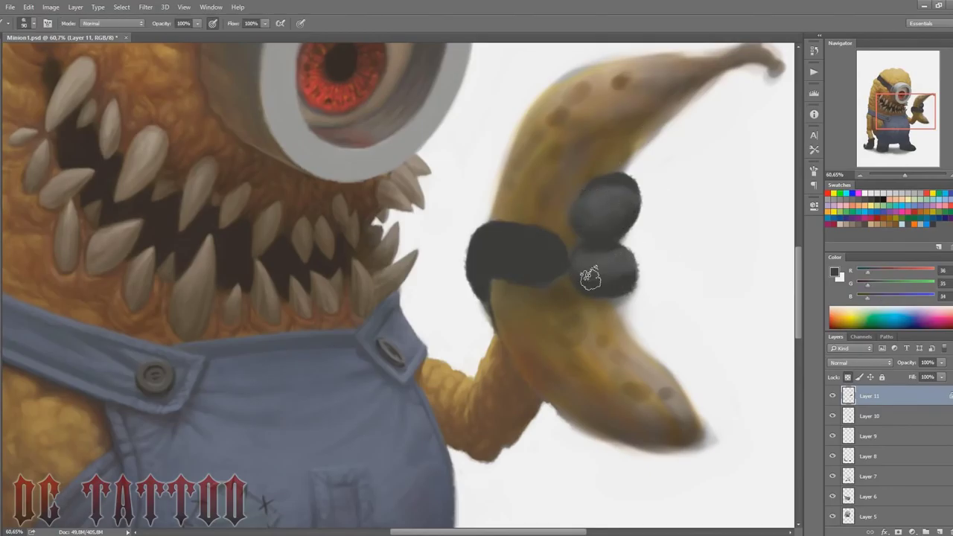
{"action": "key", "text": "bracketleft"}
{"action": "key", "text": "bracketleft"}
{"action": "left_click_drag", "start_coordinate": [522, 234], "coordinate": [543, 235]}
{"action": "key", "text": "bracketright"}
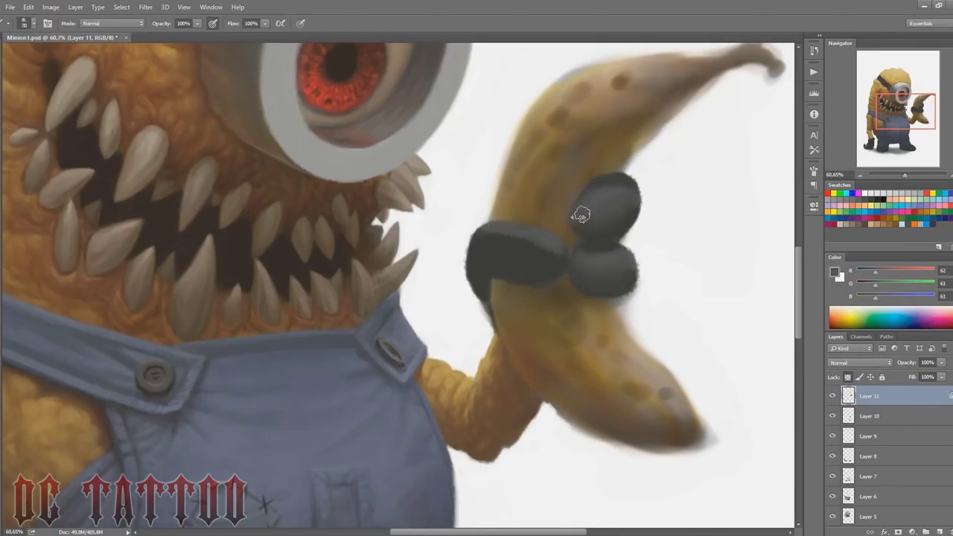
Step: Smooth the shading across the gloved fingers with sampled dark greys and a brush of up to 125 px
{"action": "key", "text": "bracketleft"}
{"action": "left_click", "coordinate": [635, 195], "text": "alt"}
{"action": "left_click", "coordinate": [596, 230], "text": "alt"}
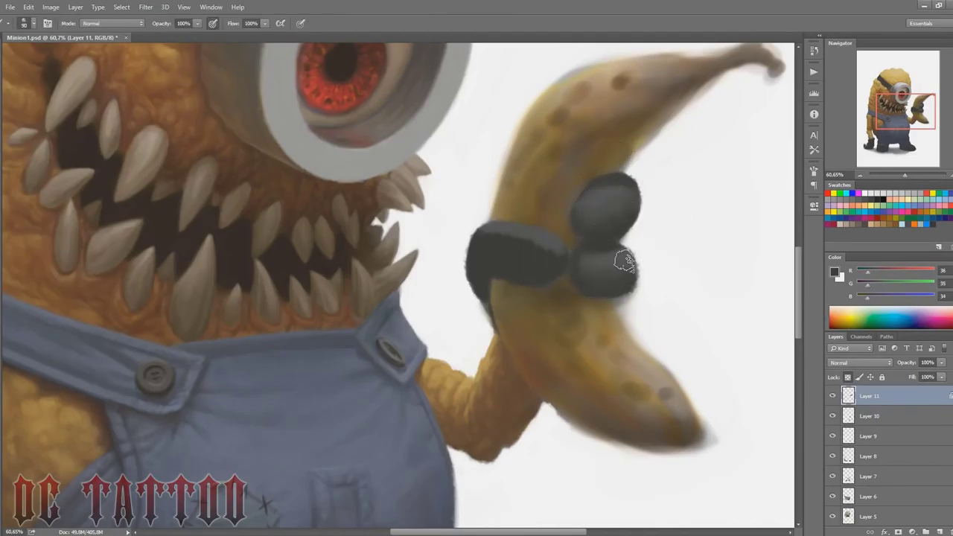
{"action": "key", "text": "i"}
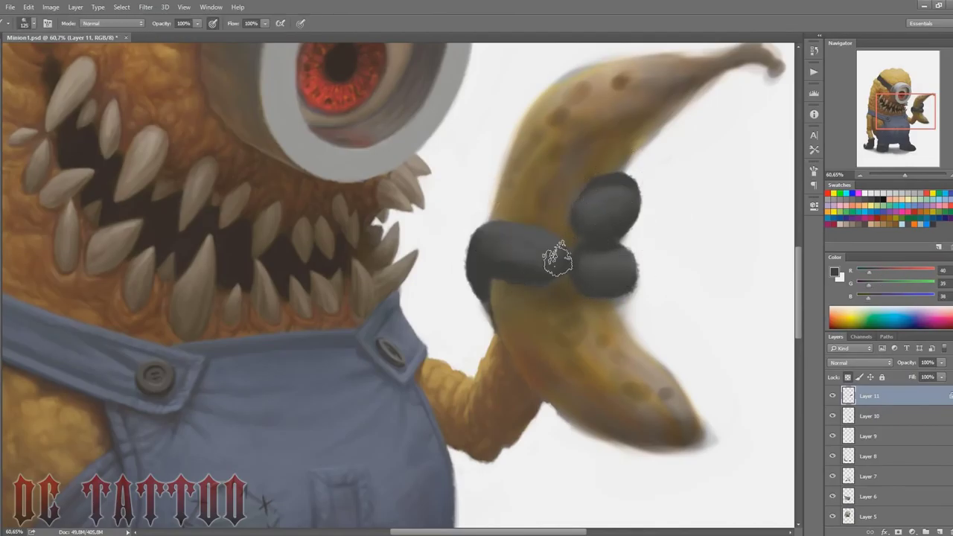
{"action": "left_click", "coordinate": [480, 246]}
{"action": "key", "text": "b"}
{"action": "key", "text": "bracketright"}
{"action": "key", "text": "bracketright"}
{"action": "left_click", "coordinate": [632, 173], "text": "alt"}
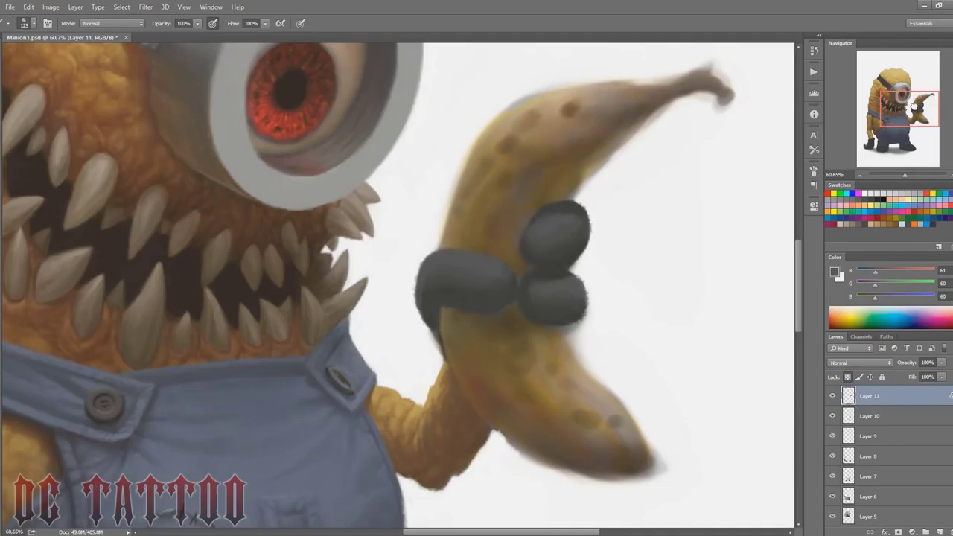
Step: Add a new Normal layer, Layer 12, and place it beneath the gloved fingers' layer
{"action": "left_click_drag", "start_coordinate": [914, 108], "coordinate": [914, 106]}
{"action": "key", "text": "ctrl+shift+n"}
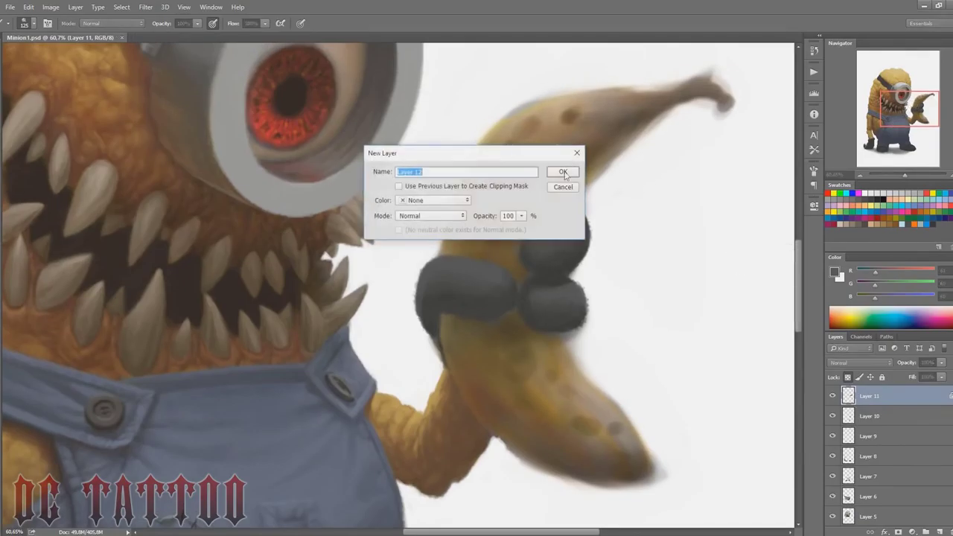
{"action": "key", "text": "Return"}
{"action": "key", "text": "ctrl+bracketleft"}
Step: Repaint the banana's stem and its hooked tip with a darkened brown sampled from the banana
{"action": "left_click", "coordinate": [638, 120], "text": "alt"}
{"action": "mouse_move", "coordinate": [642, 120]}
{"action": "left_mouse_down"}
{"action": "mouse_move", "coordinate": [708, 92]}
{"action": "mouse_move", "coordinate": [729, 112]}
{"action": "mouse_move", "coordinate": [702, 82]}
{"action": "mouse_move", "coordinate": [608, 95]}
{"action": "mouse_move", "coordinate": [717, 93]}
{"action": "left_mouse_up"}
{"action": "left_click_drag", "start_coordinate": [869, 296], "coordinate": [866, 297]}
{"action": "left_click_drag", "start_coordinate": [870, 272], "coordinate": [865, 272]}
{"action": "mouse_move", "coordinate": [692, 101]}
{"action": "left_mouse_down"}
{"action": "mouse_move", "coordinate": [651, 118]}
{"action": "mouse_move", "coordinate": [704, 91]}
{"action": "left_mouse_up"}
{"action": "left_click_drag", "start_coordinate": [718, 99], "coordinate": [729, 118]}
{"action": "left_click_drag", "start_coordinate": [707, 81], "coordinate": [731, 108]}
Step: Clean the blurry outline around the banana's upper edge and stem with white, using a 50 px brush
{"action": "key", "text": "bracketright"}
{"action": "key", "text": "bracketright"}
{"action": "key", "text": "bracketright"}
{"action": "left_click_drag", "start_coordinate": [909, 109], "coordinate": [910, 102]}
{"action": "left_click", "coordinate": [864, 193]}
{"action": "key", "text": "bracketleft"}
{"action": "key", "text": "bracketleft"}
{"action": "key", "text": "bracketleft"}
{"action": "key", "text": "bracketleft"}
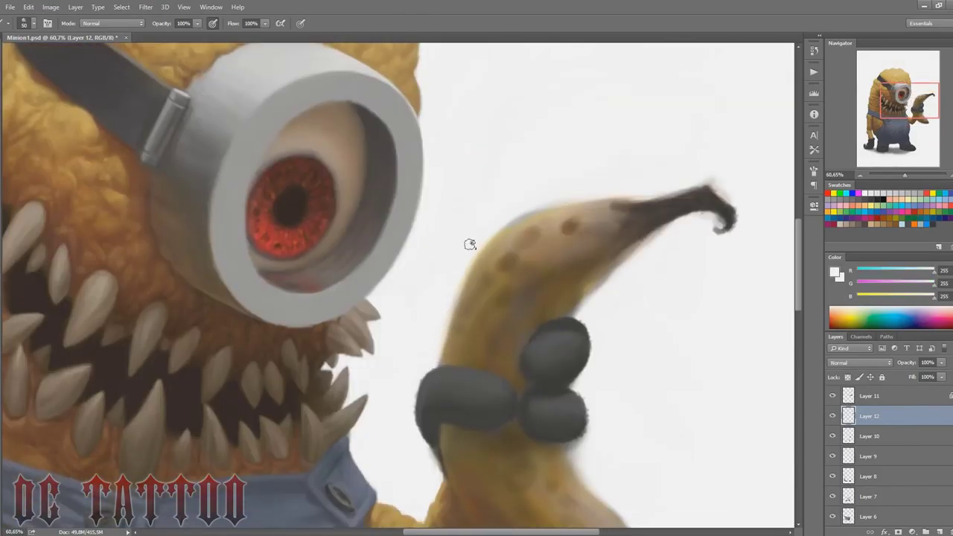
{"action": "left_click_drag", "start_coordinate": [470, 246], "coordinate": [594, 187]}
{"action": "mouse_move", "coordinate": [542, 207]}
{"action": "left_mouse_down"}
{"action": "mouse_move", "coordinate": [710, 179]}
{"action": "mouse_move", "coordinate": [743, 211]}
{"action": "left_mouse_up"}
Step: Trim the underside of the banana's stem into a thin curve with white and a 35 px brush
{"action": "key", "text": "bracketleft"}
{"action": "key", "text": "bracketleft"}
{"action": "key", "text": "bracketleft"}
{"action": "mouse_move", "coordinate": [716, 231]}
{"action": "left_mouse_down"}
{"action": "mouse_move", "coordinate": [717, 222]}
{"action": "mouse_move", "coordinate": [656, 232]}
{"action": "left_mouse_up"}
{"action": "left_click_drag", "start_coordinate": [679, 219], "coordinate": [647, 242]}
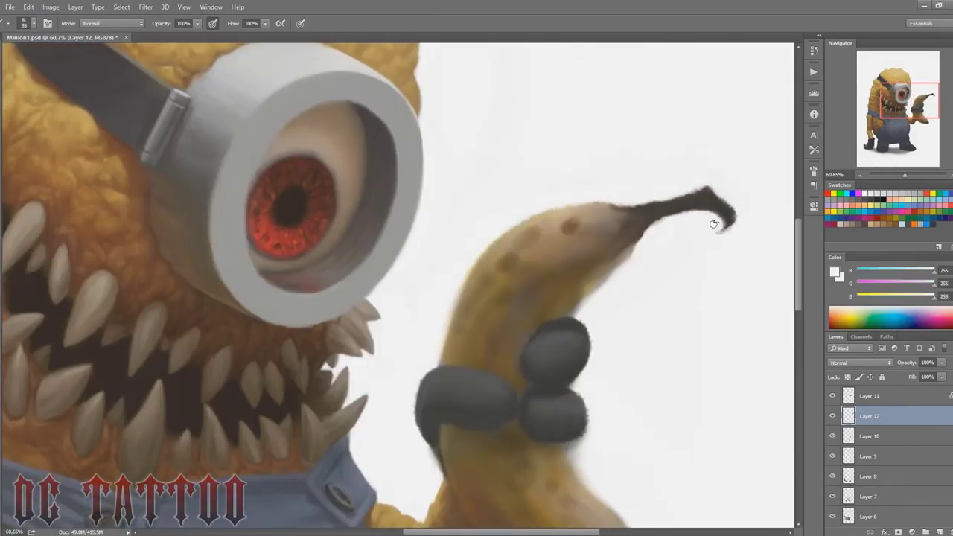
Step: Sharpen the banana's inner edge from the stem down to the gloved fingers with a small brush
{"action": "left_click", "coordinate": [657, 212], "text": "alt"}
{"action": "key", "text": "bracketleft"}
{"action": "key", "text": "bracketleft"}
{"action": "key", "text": "bracketleft"}
{"action": "left_click_drag", "start_coordinate": [631, 252], "coordinate": [570, 320]}
{"action": "left_click_drag", "start_coordinate": [638, 234], "coordinate": [568, 316]}
Step: Blend sampled yellow-brown tones over the upper half of the banana, adjusting the brush size
{"action": "key", "text": "bracketright"}
{"action": "key", "text": "bracketright"}
{"action": "key", "text": "bracketright"}
{"action": "key", "text": "bracketright"}
{"action": "key", "text": "bracketright"}
{"action": "key", "text": "bracketright"}
{"action": "key", "text": "bracketright"}
{"action": "left_click", "coordinate": [595, 274], "text": "alt"}
{"action": "key", "text": "bracketleft"}
{"action": "key", "text": "bracketleft"}
{"action": "key", "text": "bracketleft"}
{"action": "key", "text": "bracketleft"}
{"action": "key", "text": "bracketleft"}
{"action": "key", "text": "bracketleft"}
{"action": "key", "text": "bracketleft"}
{"action": "mouse_move", "coordinate": [613, 271]}
{"action": "left_mouse_down"}
{"action": "mouse_move", "coordinate": [569, 317]}
{"action": "mouse_move", "coordinate": [631, 240]}
{"action": "mouse_move", "coordinate": [567, 225]}
{"action": "left_mouse_up"}
Step: Paint sampled ochre tones over the banana's neck and outer edge, softening the dark spots
{"action": "left_click", "coordinate": [72, 112], "text": "alt"}
{"action": "key", "text": "bracketright"}
{"action": "key", "text": "bracketright"}
{"action": "left_click", "coordinate": [603, 223], "text": "alt"}
{"action": "mouse_move", "coordinate": [632, 225]}
{"action": "left_mouse_down"}
{"action": "mouse_move", "coordinate": [614, 209]}
{"action": "mouse_move", "coordinate": [646, 208]}
{"action": "left_mouse_up"}
{"action": "left_click_drag", "start_coordinate": [645, 207], "coordinate": [567, 210]}
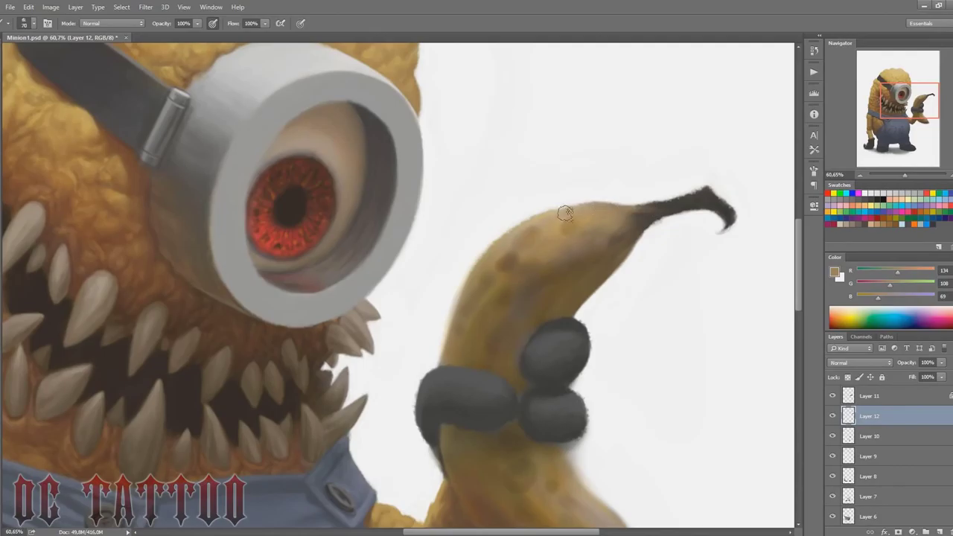
{"action": "left_click", "coordinate": [571, 213], "text": "alt"}
{"action": "left_click_drag", "start_coordinate": [633, 207], "coordinate": [600, 204]}
{"action": "mouse_move", "coordinate": [487, 267]}
{"action": "left_mouse_down"}
{"action": "mouse_move", "coordinate": [449, 322]}
{"action": "mouse_move", "coordinate": [527, 252]}
{"action": "left_mouse_up"}
Step: Soften the spots across the banana's upper half with sampled tan tones and an enlarged brush
{"action": "key", "text": "bracketright"}
{"action": "key", "text": "bracketright"}
{"action": "key", "text": "bracketright"}
{"action": "key", "text": "bracketright"}
{"action": "key", "text": "bracketright"}
{"action": "key", "text": "bracketright"}
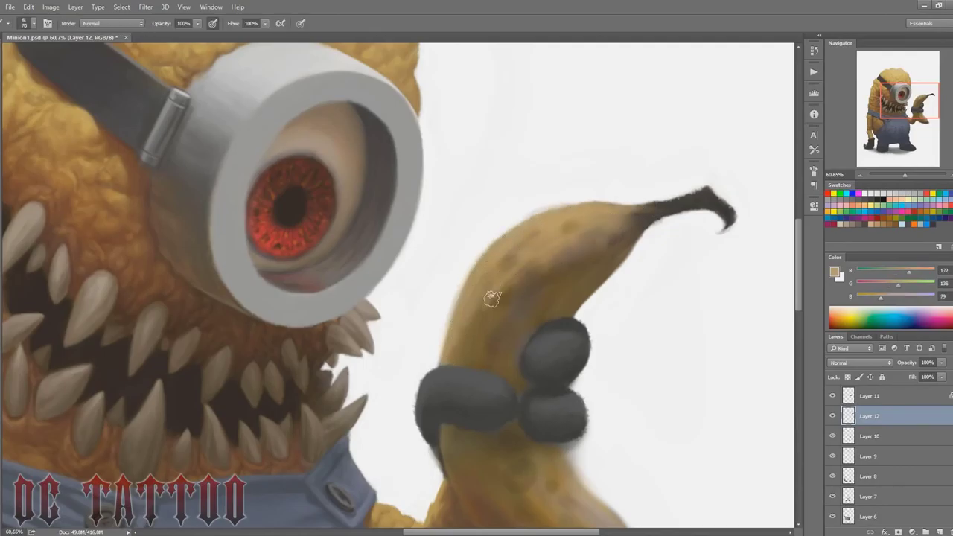
{"action": "left_click", "coordinate": [506, 302], "text": "alt"}
{"action": "mouse_move", "coordinate": [461, 340]}
{"action": "left_mouse_down"}
{"action": "mouse_move", "coordinate": [491, 270]}
{"action": "mouse_move", "coordinate": [548, 227]}
{"action": "mouse_move", "coordinate": [614, 216]}
{"action": "left_mouse_up"}
Step: Blend sampled browns over the shaded inner side of the banana's upper half, using 50 px and 175 px brushes
{"action": "left_click", "coordinate": [531, 241], "text": "alt"}
{"action": "key", "text": "bracketleft"}
{"action": "key", "text": "bracketleft"}
{"action": "left_click", "coordinate": [550, 259], "text": "alt"}
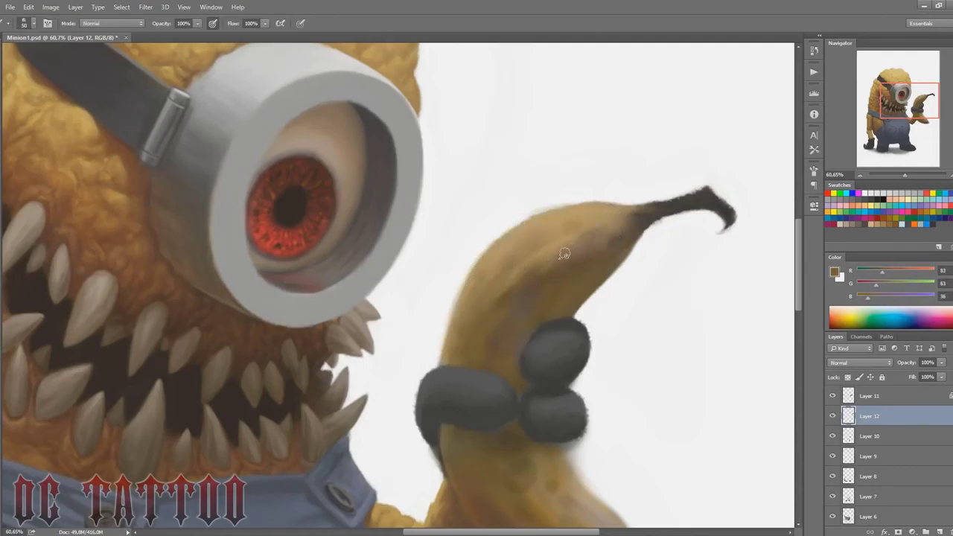
{"action": "left_click_drag", "start_coordinate": [564, 253], "coordinate": [601, 237]}
{"action": "key", "text": "bracketright"}
{"action": "key", "text": "bracketright"}
{"action": "key", "text": "bracketright"}
{"action": "key", "text": "bracketright"}
{"action": "key", "text": "bracketright"}
{"action": "left_click_drag", "start_coordinate": [551, 286], "coordinate": [488, 322]}
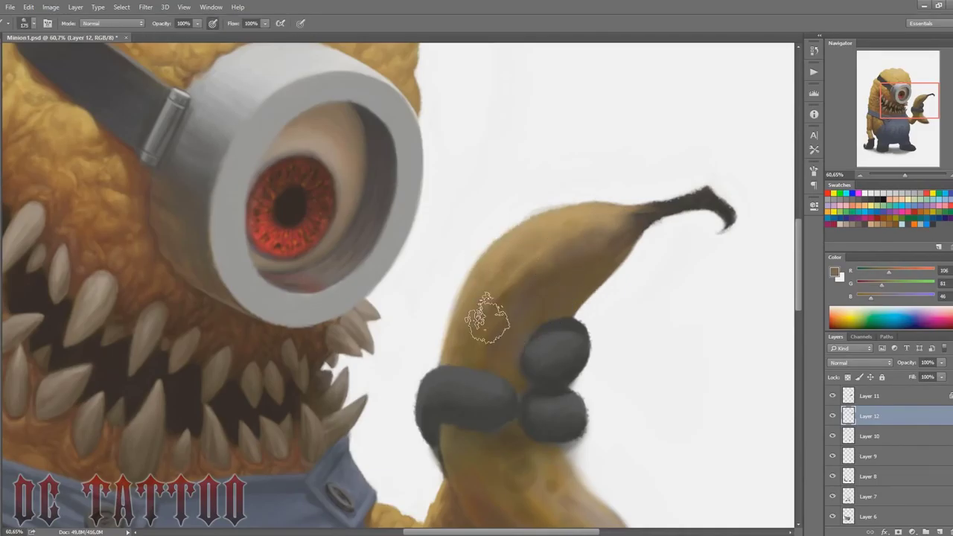
Step: Paint dark bruise spots along the middle of the banana's upper half with brown sampled near the stem
{"action": "left_click", "coordinate": [640, 222], "text": "alt"}
{"action": "left_click", "coordinate": [643, 219], "text": "alt"}
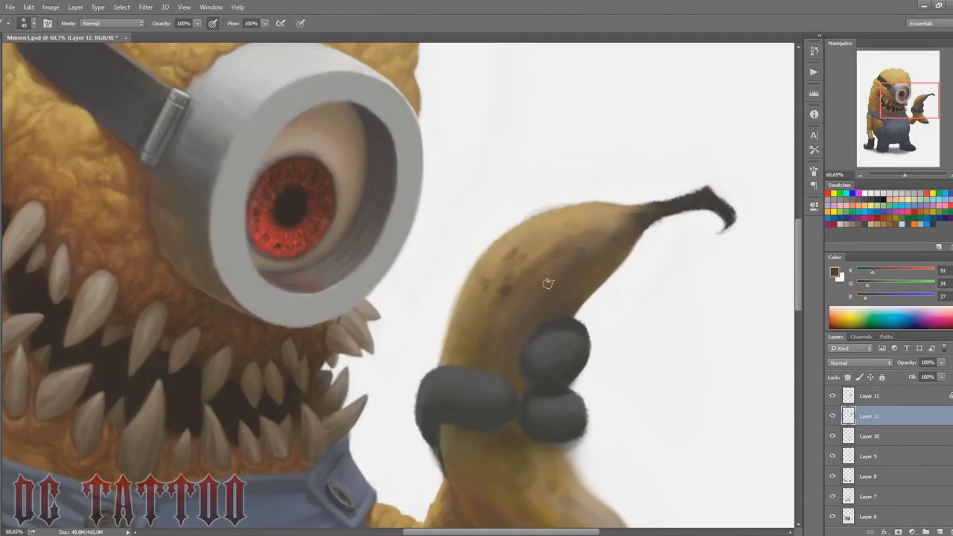
{"action": "left_click_drag", "start_coordinate": [548, 283], "coordinate": [549, 251]}
{"action": "left_click", "coordinate": [540, 282], "text": "alt"}
{"action": "key", "text": "bracketright"}
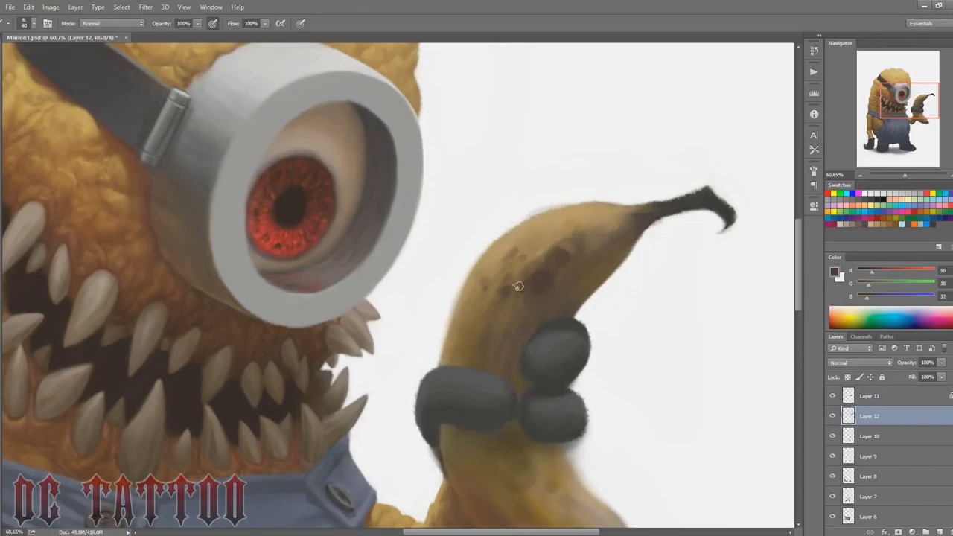
{"action": "left_click_drag", "start_coordinate": [526, 297], "coordinate": [513, 313]}
Step: Brighten the lit outer side of the banana with sampled yellow and refine its upper contour
{"action": "left_click", "coordinate": [549, 237], "text": "alt"}
{"action": "key", "text": "bracketleft"}
{"action": "key", "text": "bracketleft"}
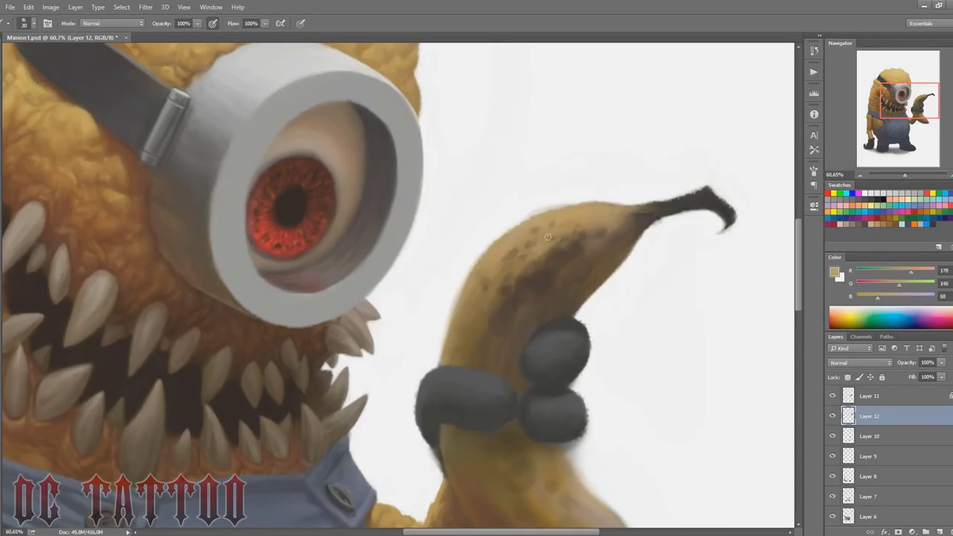
{"action": "left_click_drag", "start_coordinate": [514, 269], "coordinate": [483, 313]}
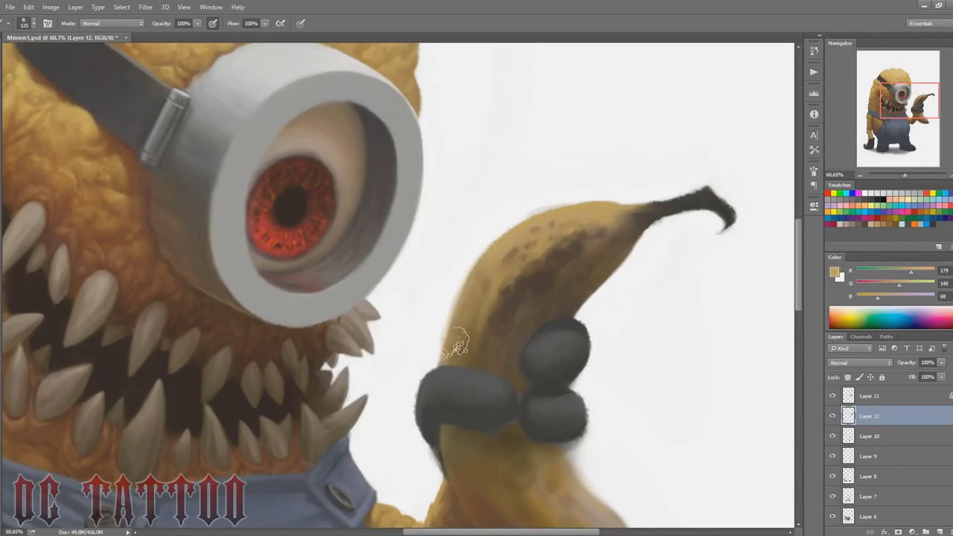
{"action": "left_click", "coordinate": [533, 203], "text": "alt"}
{"action": "left_click_drag", "start_coordinate": [530, 208], "coordinate": [596, 196]}
Step: Work sampled dark brown into the bruised ridge on the banana's upper half
{"action": "left_click", "coordinate": [549, 278], "text": "alt"}
{"action": "left_click", "coordinate": [551, 275], "text": "alt"}
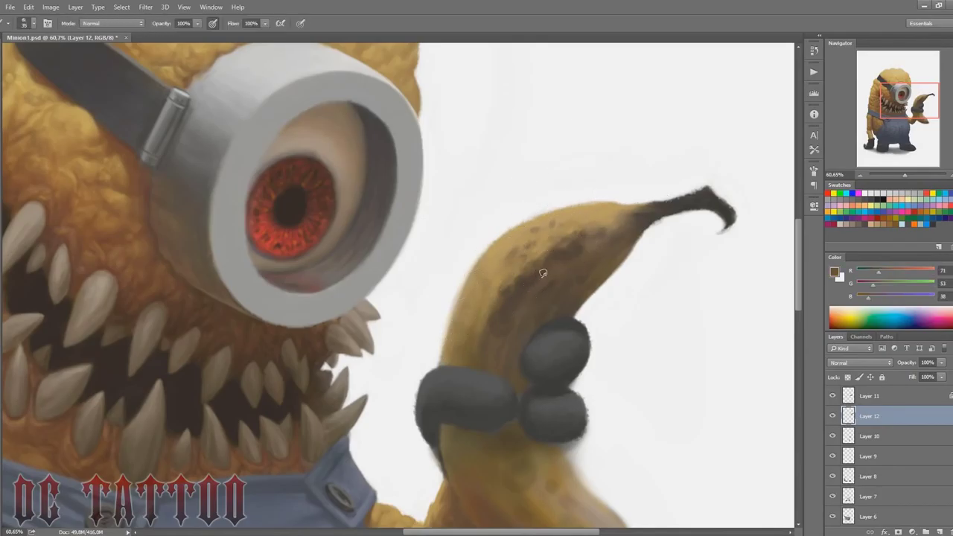
{"action": "left_click", "coordinate": [525, 299], "text": "alt"}
{"action": "mouse_move", "coordinate": [529, 304]}
{"action": "left_mouse_down"}
{"action": "mouse_move", "coordinate": [522, 281]}
{"action": "mouse_move", "coordinate": [570, 280]}
{"action": "left_mouse_up"}
Step: Add textured streaks and small spots down the outer side of the banana's upper half, varying the brush size
{"action": "key", "text": "bracketleft"}
{"action": "key", "text": "bracketleft"}
{"action": "key", "text": "bracketleft"}
{"action": "key", "text": "bracketright"}
{"action": "key", "text": "bracketright"}
{"action": "left_click_drag", "start_coordinate": [477, 277], "coordinate": [450, 336]}
{"action": "mouse_move", "coordinate": [482, 257]}
{"action": "left_mouse_down"}
{"action": "mouse_move", "coordinate": [479, 300]}
{"action": "mouse_move", "coordinate": [452, 329]}
{"action": "mouse_move", "coordinate": [450, 355]}
{"action": "mouse_move", "coordinate": [483, 327]}
{"action": "left_mouse_up"}
{"action": "key", "text": "bracketleft"}
{"action": "key", "text": "bracketleft"}
{"action": "key", "text": "bracketleft"}
{"action": "left_click_drag", "start_coordinate": [491, 265], "coordinate": [478, 292]}
{"action": "left_click", "coordinate": [506, 248]}
Step: Blend the mottled peel above the gloved finger with tones sampled from the nearby banana skin
{"action": "left_click", "coordinate": [501, 256], "text": "alt"}
{"action": "left_click", "coordinate": [494, 277], "text": "alt"}
{"action": "mouse_move", "coordinate": [503, 259]}
{"action": "left_mouse_down"}
{"action": "mouse_move", "coordinate": [492, 283]}
{"action": "mouse_move", "coordinate": [491, 340]}
{"action": "left_mouse_up"}
{"action": "left_click", "coordinate": [481, 313], "text": "alt"}
{"action": "key", "text": "bracketright"}
Step: Refine the peel along the banana's outer edge above the gloved finger with sampled brown and yellow tones
{"action": "scroll", "coordinate": [701, 199], "scroll_direction": "down", "scroll_amount": 5}
{"action": "scroll", "coordinate": [522, 186], "scroll_direction": "up", "scroll_amount": 1}
{"action": "left_click", "coordinate": [478, 191], "text": "alt"}
{"action": "key", "text": "bracketright"}
{"action": "key", "text": "bracketright"}
{"action": "left_click_drag", "start_coordinate": [481, 187], "coordinate": [455, 240]}
{"action": "left_click", "coordinate": [493, 207], "text": "alt"}
{"action": "key", "text": "bracketright"}
{"action": "key", "text": "bracketright"}
{"action": "key", "text": "bracketright"}
{"action": "key", "text": "bracketright"}
{"action": "key", "text": "bracketleft"}
{"action": "key", "text": "bracketleft"}
{"action": "key", "text": "bracketleft"}
{"action": "key", "text": "bracketleft"}
Step: Shade the banana directly below the gloved finger with sampled dark brown and a large brush
{"action": "left_click", "coordinate": [492, 280], "text": "alt"}
{"action": "key", "text": "bracketright"}
{"action": "key", "text": "bracketright"}
{"action": "key", "text": "bracketright"}
{"action": "key", "text": "bracketright"}
{"action": "key", "text": "bracketright"}
{"action": "key", "text": "bracketright"}
{"action": "mouse_move", "coordinate": [447, 346]}
{"action": "left_mouse_down"}
{"action": "mouse_move", "coordinate": [447, 377]}
{"action": "mouse_move", "coordinate": [504, 411]}
{"action": "left_mouse_up"}
Step: Paint the banana's lower tip with the dark colour sampled from the stem, using a smaller brush
{"action": "key", "text": "bracketleft"}
{"action": "key", "text": "bracketleft"}
{"action": "key", "text": "bracketleft"}
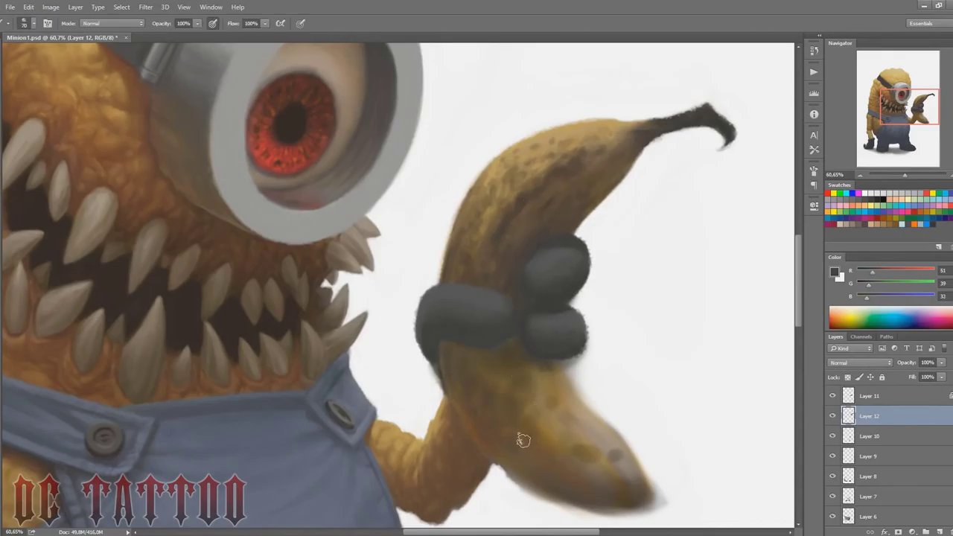
{"action": "scroll", "coordinate": [524, 440], "scroll_direction": "down", "scroll_amount": 1}
{"action": "left_click", "coordinate": [681, 79], "text": "alt"}
{"action": "mouse_move", "coordinate": [646, 429]}
{"action": "left_mouse_down"}
{"action": "mouse_move", "coordinate": [625, 453]}
{"action": "mouse_move", "coordinate": [638, 427]}
{"action": "mouse_move", "coordinate": [653, 446]}
{"action": "left_mouse_up"}
Step: Clean up the outline of the banana's lower half with white
{"action": "left_click", "coordinate": [679, 75], "text": "alt"}
{"action": "key", "text": "x"}
{"action": "mouse_move", "coordinate": [584, 292]}
{"action": "left_mouse_down"}
{"action": "mouse_move", "coordinate": [570, 315]}
{"action": "mouse_move", "coordinate": [649, 404]}
{"action": "mouse_move", "coordinate": [671, 452]}
{"action": "mouse_move", "coordinate": [643, 484]}
{"action": "mouse_move", "coordinate": [522, 448]}
{"action": "mouse_move", "coordinate": [509, 429]}
{"action": "left_mouse_up"}
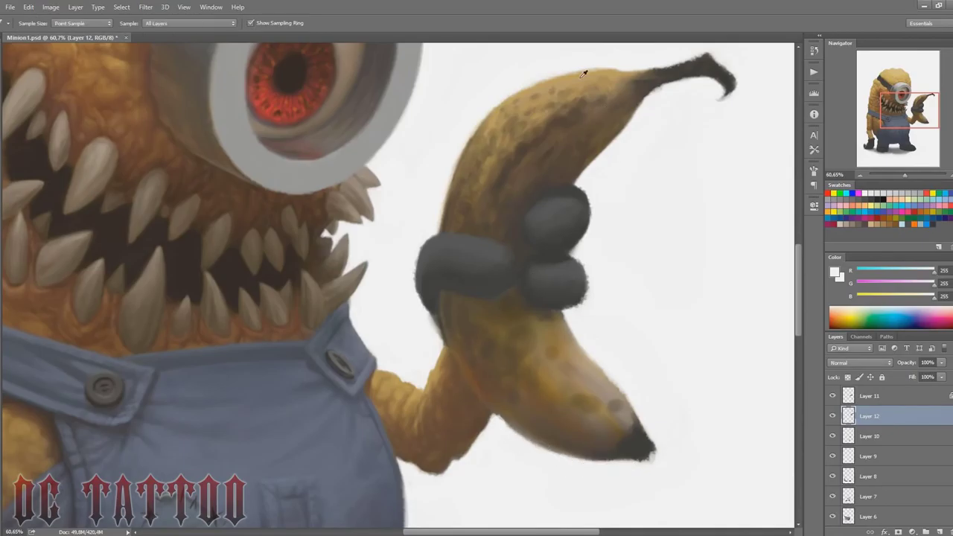
Step: Paint yellow sampled from the banana's upper edge over the lit side of its lower half
{"action": "left_click", "coordinate": [586, 73], "text": "alt"}
{"action": "key", "text": "bracketright"}
{"action": "left_click_drag", "start_coordinate": [579, 380], "coordinate": [613, 405]}
{"action": "left_click_drag", "start_coordinate": [567, 377], "coordinate": [570, 359]}
{"action": "mouse_move", "coordinate": [613, 396]}
{"action": "left_mouse_down"}
{"action": "mouse_move", "coordinate": [560, 411]}
{"action": "mouse_move", "coordinate": [511, 367]}
{"action": "mouse_move", "coordinate": [506, 317]}
{"action": "mouse_move", "coordinate": [587, 430]}
{"action": "mouse_move", "coordinate": [485, 343]}
{"action": "mouse_move", "coordinate": [574, 427]}
{"action": "left_mouse_up"}
Step: Blend sampled browns into the banana's lower half beneath the gloved fingers
{"action": "left_click", "coordinate": [534, 140], "text": "alt"}
{"action": "key", "text": "bracketright"}
{"action": "key", "text": "bracketright"}
{"action": "key", "text": "bracketright"}
{"action": "key", "text": "bracketright"}
{"action": "left_click", "coordinate": [535, 395], "text": "alt"}
{"action": "key", "text": "bracketleft"}
{"action": "mouse_move", "coordinate": [500, 347]}
{"action": "left_mouse_down"}
{"action": "mouse_move", "coordinate": [584, 407]}
{"action": "mouse_move", "coordinate": [617, 406]}
{"action": "mouse_move", "coordinate": [528, 360]}
{"action": "left_mouse_up"}
Step: Shade the underside and middle of the banana's lower half with sampled browns and a larger brush
{"action": "left_click", "coordinate": [600, 378], "text": "alt"}
{"action": "left_click", "coordinate": [595, 378], "text": "alt"}
{"action": "key", "text": "bracketright"}
{"action": "key", "text": "bracketright"}
{"action": "left_click", "coordinate": [512, 198], "text": "alt"}
{"action": "key", "text": "bracketright"}
{"action": "key", "text": "bracketright"}
{"action": "left_click_drag", "start_coordinate": [472, 322], "coordinate": [597, 437]}
{"action": "mouse_move", "coordinate": [590, 432]}
{"action": "left_mouse_down"}
{"action": "mouse_move", "coordinate": [547, 395]}
{"action": "mouse_move", "coordinate": [525, 359]}
{"action": "left_mouse_up"}
{"action": "left_click", "coordinate": [534, 367]}
Step: Start dark spots near the banana's lower tip with a much smaller brush
{"action": "key", "text": "bracketleft"}
{"action": "key", "text": "bracketleft"}
{"action": "key", "text": "bracketleft"}
{"action": "key", "text": "bracketleft"}
{"action": "key", "text": "bracketleft"}
{"action": "key", "text": "bracketleft"}
{"action": "key", "text": "bracketleft"}
{"action": "key", "text": "bracketleft"}
{"action": "key", "text": "bracketleft"}
{"action": "mouse_move", "coordinate": [570, 405]}
{"action": "left_mouse_down"}
{"action": "mouse_move", "coordinate": [615, 434]}
{"action": "mouse_move", "coordinate": [621, 400]}
{"action": "mouse_move", "coordinate": [590, 409]}
{"action": "left_mouse_up"}
Step: Scatter dark spots over the lit side of the banana's lower half with the colour sampled from its tip
{"action": "left_click", "coordinate": [637, 438], "text": "alt"}
{"action": "key", "text": "bracketright"}
{"action": "left_click", "coordinate": [567, 377]}
{"action": "left_click_drag", "start_coordinate": [589, 375], "coordinate": [556, 357]}
{"action": "left_click", "coordinate": [575, 364]}
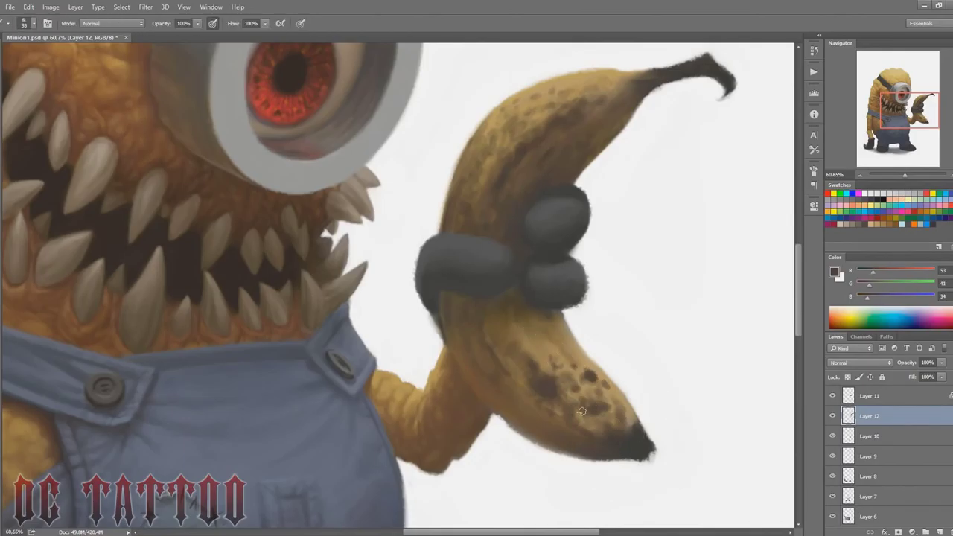
{"action": "left_click_drag", "start_coordinate": [627, 429], "coordinate": [616, 405]}
{"action": "left_click", "coordinate": [603, 398]}
Step: Add dark brown shading to the banana just under the gloved fingers with a 40 px brush
{"action": "key", "text": "bracketright"}
{"action": "key", "text": "bracketright"}
{"action": "key", "text": "bracketright"}
{"action": "left_click_drag", "start_coordinate": [522, 315], "coordinate": [492, 314]}
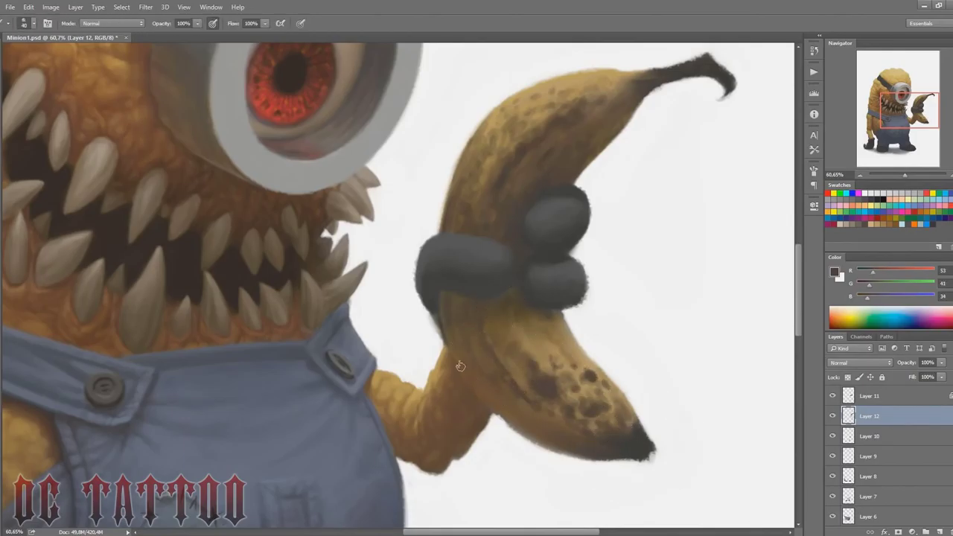
Step: Glaze dark brown over the spotted area of the banana's lower half with a greatly enlarged brush
{"action": "key", "text": "bracketright"}
{"action": "key", "text": "bracketright"}
{"action": "key", "text": "bracketright"}
{"action": "key", "text": "bracketright"}
{"action": "key", "text": "bracketright"}
{"action": "key", "text": "bracketright"}
{"action": "key", "text": "bracketright"}
{"action": "key", "text": "bracketright"}
{"action": "key", "text": "bracketright"}
{"action": "key", "text": "bracketright"}
{"action": "key", "text": "bracketright"}
{"action": "key", "text": "bracketright"}
{"action": "left_click_drag", "start_coordinate": [572, 440], "coordinate": [593, 397]}
{"action": "mouse_move", "coordinate": [593, 398]}
{"action": "left_mouse_down"}
{"action": "mouse_move", "coordinate": [549, 404]}
{"action": "mouse_move", "coordinate": [552, 366]}
{"action": "left_mouse_up"}
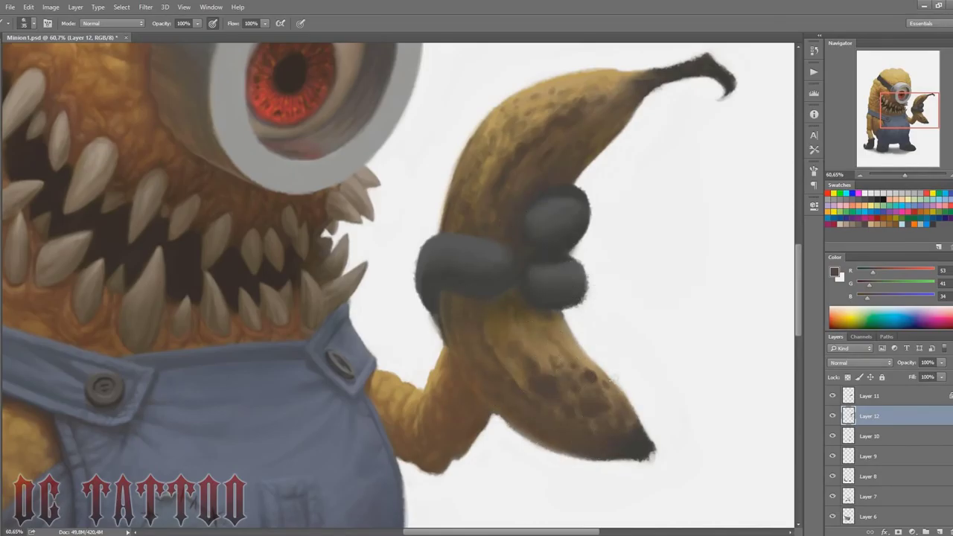
Step: Paint light highlights among the dark spots on the banana's lower half with a tan colour sampled from its lit side
{"action": "key", "text": "bracketleft"}
{"action": "key", "text": "bracketleft"}
{"action": "key", "text": "bracketleft"}
{"action": "key", "text": "bracketleft"}
{"action": "key", "text": "bracketleft"}
{"action": "key", "text": "bracketleft"}
{"action": "key", "text": "bracketleft"}
{"action": "key", "text": "bracketleft"}
{"action": "key", "text": "bracketleft"}
{"action": "left_click", "coordinate": [573, 364], "text": "alt"}
{"action": "key", "text": "bracketright"}
{"action": "key", "text": "bracketright"}
{"action": "key", "text": "bracketright"}
{"action": "key", "text": "bracketright"}
{"action": "key", "text": "bracketright"}
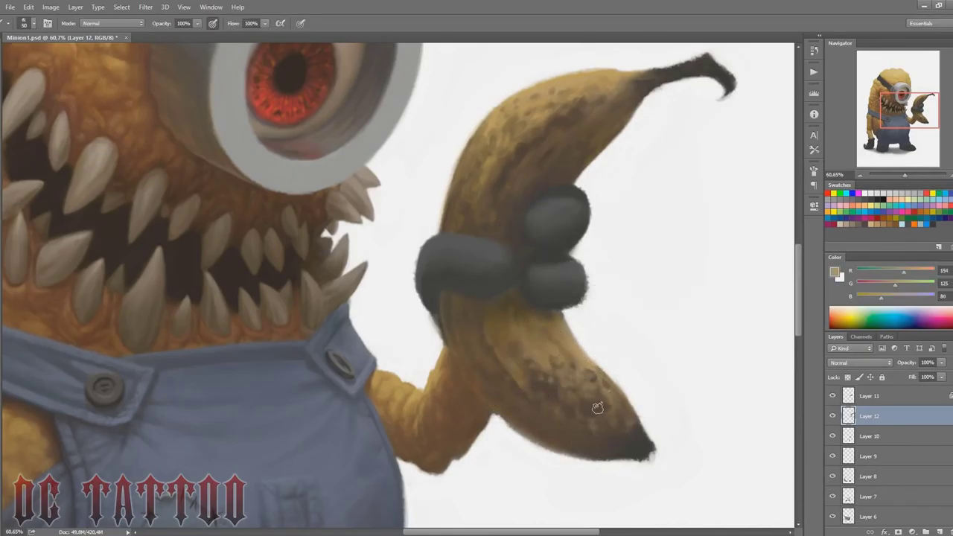
Step: Darken the banana directly below the gloved fingers with a near-black brown sampled between the fingers and an enlarged brush
{"action": "left_click", "coordinate": [525, 270], "text": "alt"}
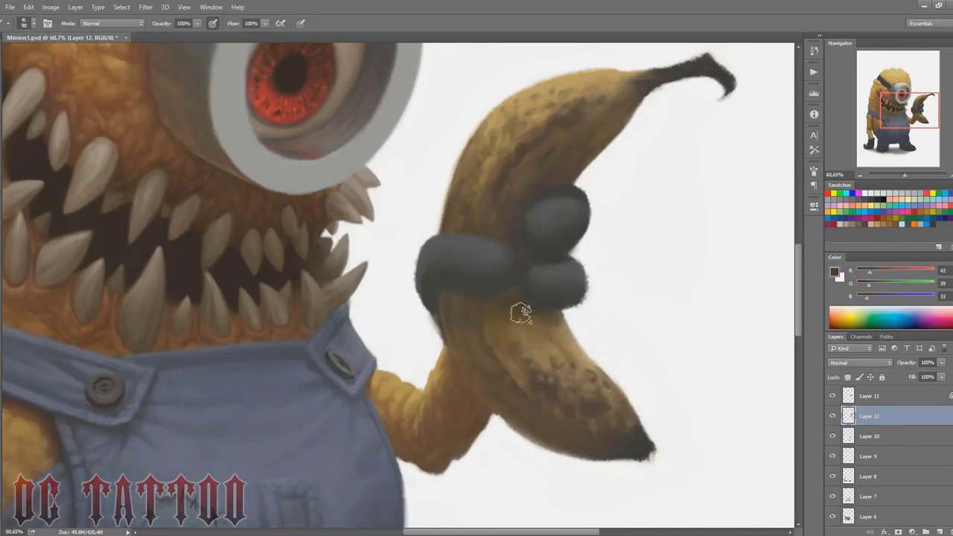
{"action": "key", "text": "bracketright"}
{"action": "key", "text": "bracketright"}
{"action": "key", "text": "bracketright"}
{"action": "key", "text": "bracketright"}
Step: Blend the shadow where the banana emerges below the glove, using colours sampled from the banana and glove with varied brush sizes
{"action": "left_click", "coordinate": [477, 316], "text": "alt"}
{"action": "key", "text": "bracketleft"}
{"action": "key", "text": "bracketleft"}
{"action": "key", "text": "bracketleft"}
{"action": "key", "text": "bracketleft"}
{"action": "key", "text": "bracketright"}
{"action": "key", "text": "bracketright"}
{"action": "key", "text": "bracketright"}
{"action": "key", "text": "bracketright"}
{"action": "key", "text": "bracketright"}
{"action": "left_click", "coordinate": [460, 286], "text": "alt"}
Step: Rework the banana's stem with dark brown sampled from it, using a brush reduced to 25 px
{"action": "mouse_move", "coordinate": [903, 108]}
{"action": "left_mouse_down"}
{"action": "mouse_move", "coordinate": [902, 117]}
{"action": "mouse_move", "coordinate": [903, 106]}
{"action": "left_mouse_up"}
{"action": "left_click", "coordinate": [666, 109], "text": "alt"}
{"action": "key", "text": "bracketleft"}
{"action": "key", "text": "bracketleft"}
{"action": "key", "text": "bracketleft"}
{"action": "key", "text": "bracketleft"}
{"action": "key", "text": "bracketleft"}
{"action": "key", "text": "bracketleft"}
{"action": "key", "text": "bracketleft"}
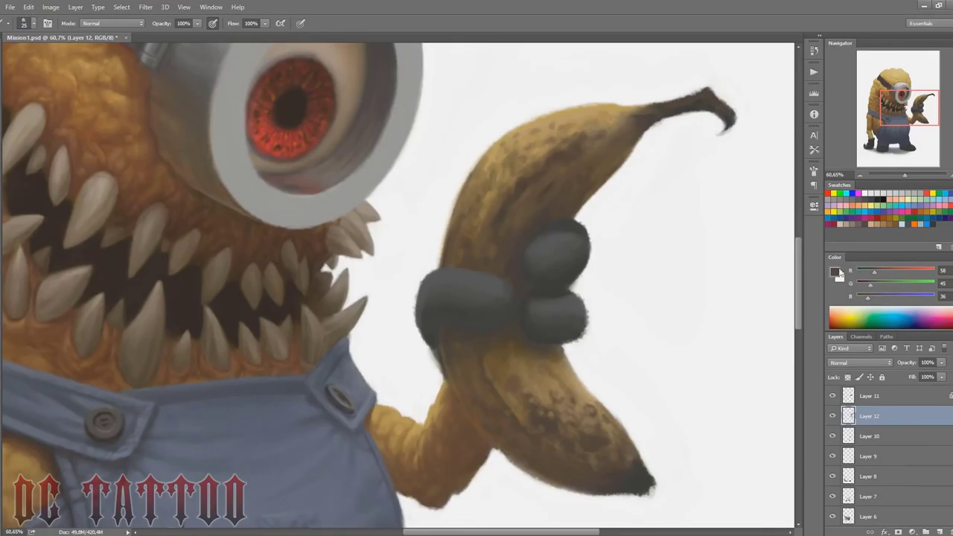
Step: Set the painting colour to a lighter brown, R 75, G 60, B 49, and adjust the brush size
{"action": "left_click", "coordinate": [837, 272]}
{"action": "left_click", "coordinate": [436, 405]}
{"action": "left_click", "coordinate": [626, 307]}
{"action": "key", "text": "bracketright"}
{"action": "key", "text": "bracketright"}
Step: Add a new layer above Layer 11 for painting details on the eye
{"action": "left_click_drag", "start_coordinate": [904, 176], "coordinate": [901, 177]}
{"action": "left_click_drag", "start_coordinate": [907, 121], "coordinate": [899, 103]}
{"action": "left_click_drag", "start_coordinate": [901, 176], "coordinate": [906, 178]}
{"action": "left_click_drag", "start_coordinate": [893, 99], "coordinate": [898, 95]}
{"action": "left_click", "coordinate": [888, 397]}
{"action": "key", "text": "ctrl+shift+n"}
{"action": "key", "text": "Return"}
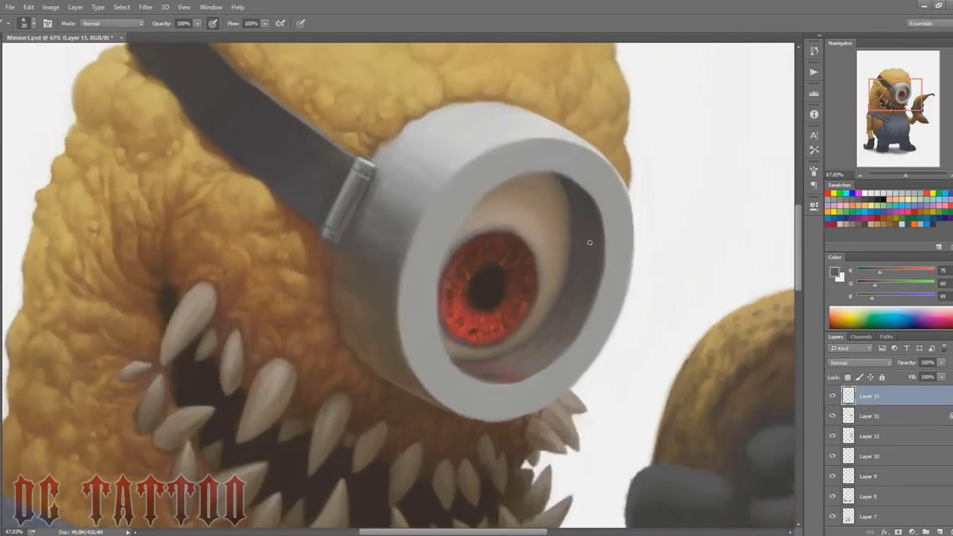
Step: Set the new layer to Multiply and paint thin red veins (R 182, G 60, B 75) on the eyeball, softening them with the Eraser
{"action": "left_click", "coordinate": [915, 213]}
{"action": "left_click", "coordinate": [854, 363]}
{"action": "left_click", "coordinate": [856, 186]}
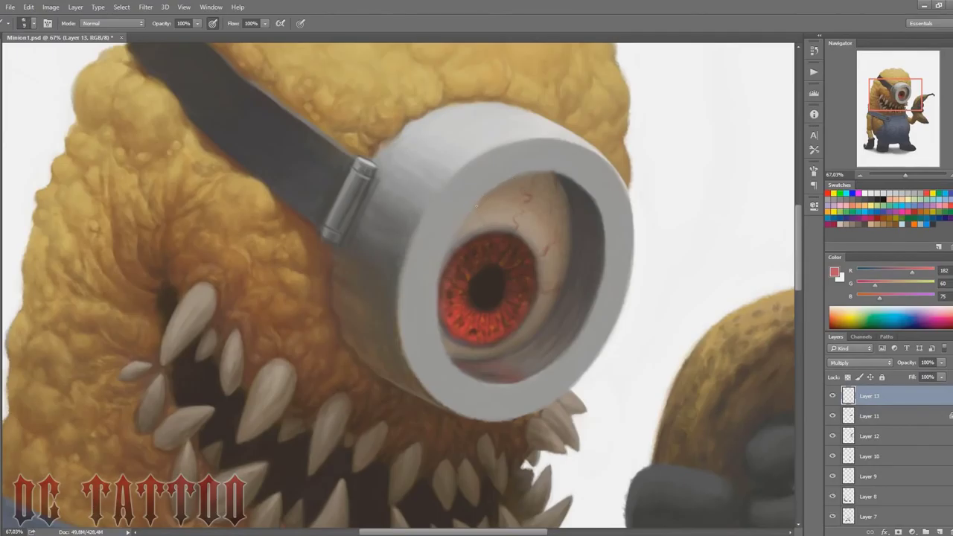
{"action": "mouse_move", "coordinate": [472, 226]}
{"action": "left_mouse_down"}
{"action": "mouse_move", "coordinate": [548, 186]}
{"action": "mouse_move", "coordinate": [560, 197]}
{"action": "left_mouse_up"}
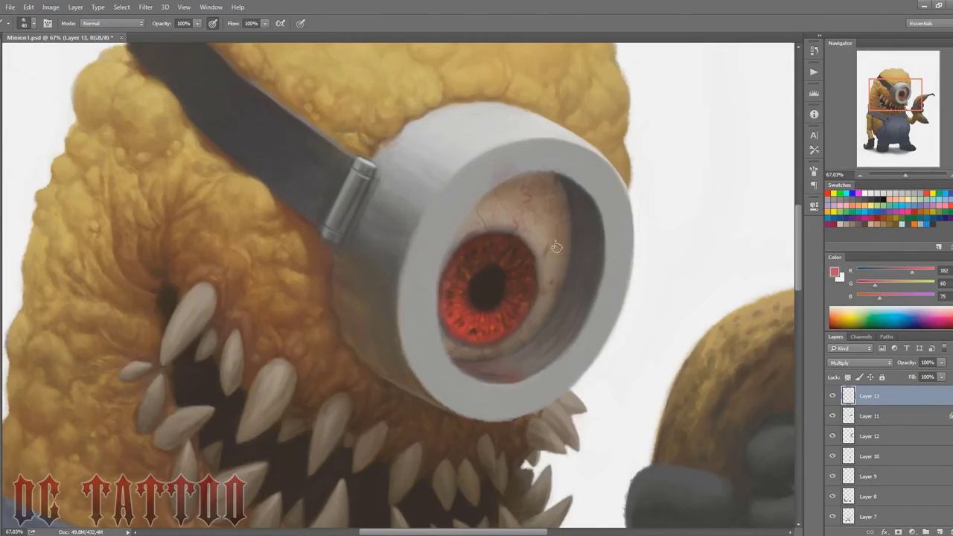
{"action": "key", "text": "e"}
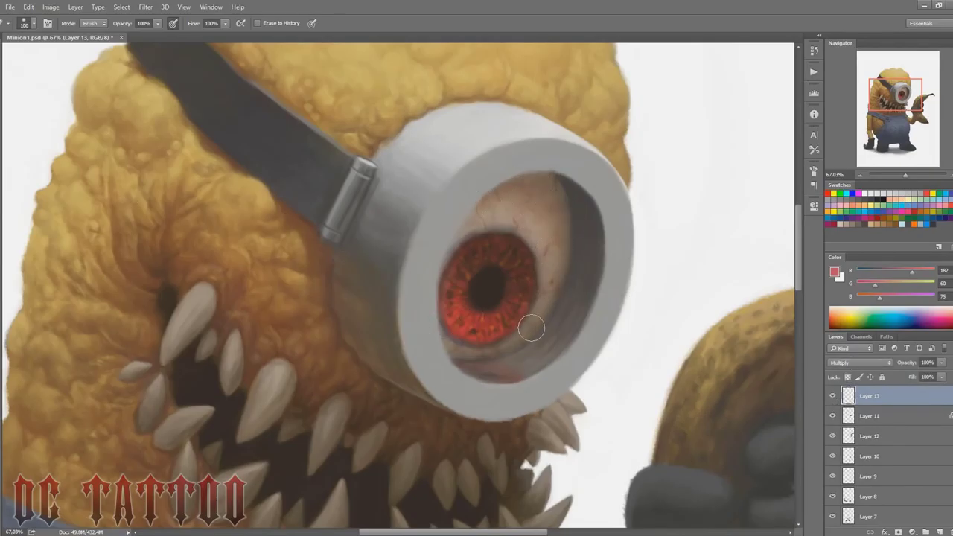
Step: Add another layer in Multiply mode above the veins and choose a rust red, R 138, G 32, B 0
{"action": "key", "text": "b"}
{"action": "left_click", "coordinate": [488, 286], "text": "alt"}
{"action": "left_click_drag", "start_coordinate": [897, 91], "coordinate": [895, 91]}
{"action": "left_click", "coordinate": [849, 362]}
{"action": "left_click", "coordinate": [883, 219]}
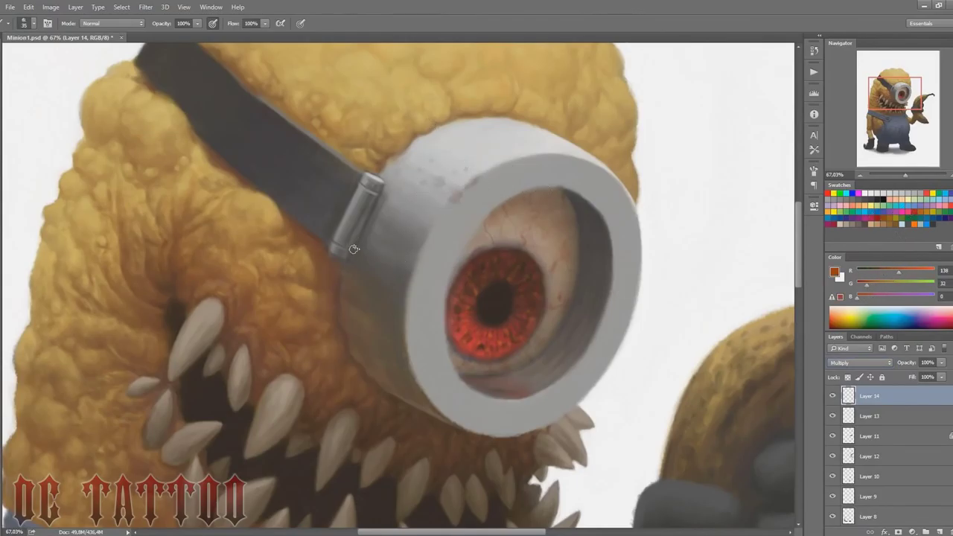
Step: Glaze rust-red grime down the goggle's shaded side below the strap hinge with a greatly enlarged brush
{"action": "key", "text": "bracketright"}
{"action": "key", "text": "bracketright"}
{"action": "key", "text": "bracketright"}
{"action": "key", "text": "bracketright"}
{"action": "key", "text": "bracketright"}
{"action": "key", "text": "bracketright"}
{"action": "key", "text": "bracketright"}
{"action": "key", "text": "bracketright"}
{"action": "key", "text": "bracketright"}
{"action": "key", "text": "bracketright"}
{"action": "key", "text": "bracketright"}
{"action": "key", "text": "bracketright"}
{"action": "key", "text": "bracketright"}
{"action": "key", "text": "bracketright"}
{"action": "left_click_drag", "start_coordinate": [358, 257], "coordinate": [381, 365]}
Step: Dab reddish rust blotches along the goggle's front edge and upper back edge with a smaller brush
{"action": "key", "text": "bracketleft"}
{"action": "key", "text": "bracketleft"}
{"action": "key", "text": "bracketleft"}
{"action": "key", "text": "bracketleft"}
{"action": "key", "text": "bracketleft"}
{"action": "key", "text": "bracketleft"}
{"action": "key", "text": "bracketleft"}
{"action": "key", "text": "bracketleft"}
{"action": "mouse_move", "coordinate": [408, 289]}
{"action": "left_mouse_down"}
{"action": "mouse_move", "coordinate": [438, 212]}
{"action": "mouse_move", "coordinate": [495, 166]}
{"action": "left_mouse_up"}
{"action": "left_click_drag", "start_coordinate": [421, 135], "coordinate": [441, 135]}
Step: Shift the colour to orange-brown by setting green to 66 and paint rust over the goggle's upper back edge
{"action": "key", "text": "bracketright"}
{"action": "key", "text": "bracketright"}
{"action": "key", "text": "bracketright"}
{"action": "key", "text": "bracketright"}
{"action": "key", "text": "bracketright"}
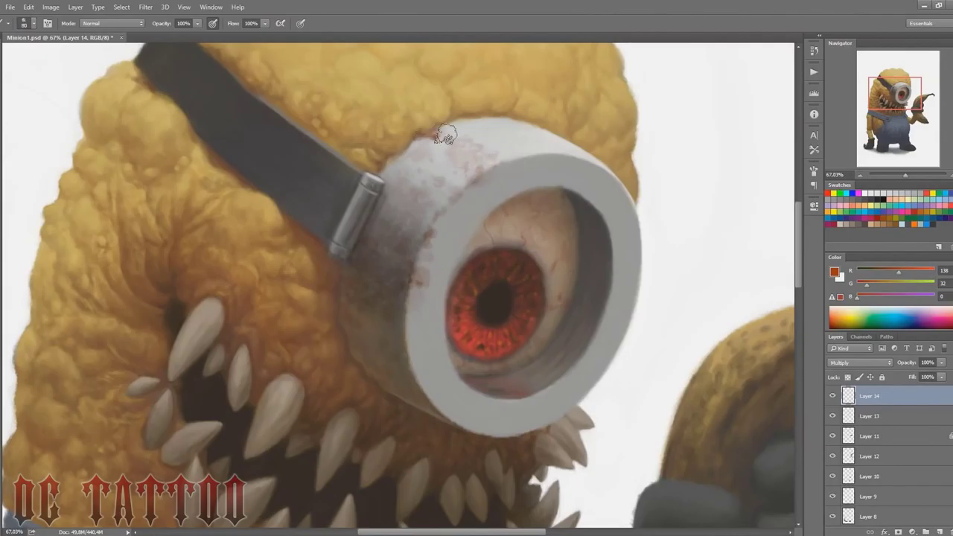
{"action": "left_click_drag", "start_coordinate": [866, 285], "coordinate": [878, 285]}
{"action": "left_click_drag", "start_coordinate": [453, 153], "coordinate": [432, 139]}
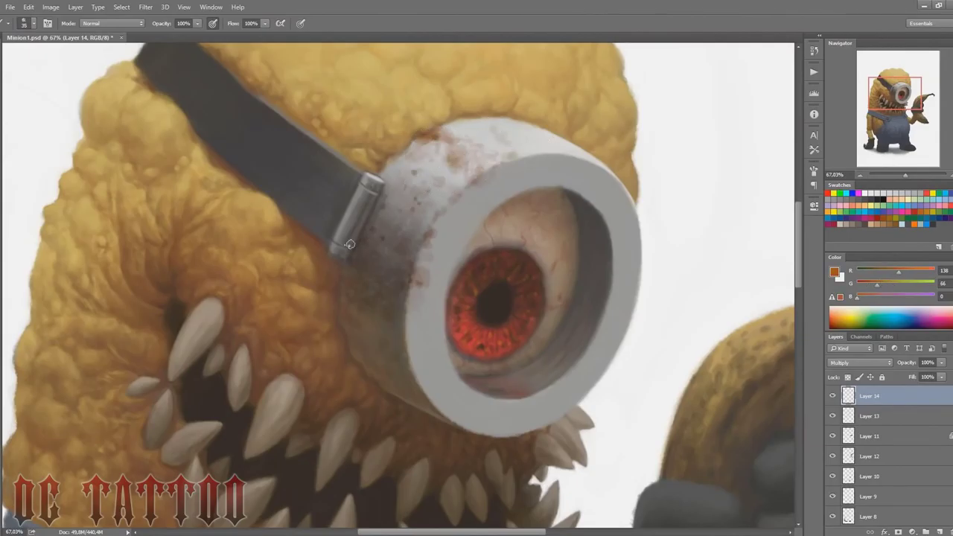
Step: Stain the strap hinge and the adjoining side of the goggle with orange-brown rust, enlarging the brush for the wider area
{"action": "mouse_move", "coordinate": [350, 244]}
{"action": "left_mouse_down"}
{"action": "mouse_move", "coordinate": [341, 244]}
{"action": "mouse_move", "coordinate": [381, 182]}
{"action": "mouse_move", "coordinate": [398, 220]}
{"action": "left_mouse_up"}
{"action": "key", "text": "bracketright"}
{"action": "key", "text": "bracketright"}
{"action": "key", "text": "bracketright"}
{"action": "key", "text": "bracketright"}
{"action": "key", "text": "bracketright"}
{"action": "key", "text": "bracketright"}
{"action": "key", "text": "bracketright"}
{"action": "key", "text": "bracketright"}
{"action": "key", "text": "bracketright"}
{"action": "key", "text": "bracketright"}
{"action": "left_click", "coordinate": [362, 222]}
Step: Paint thin rust streaks down the lower side of the goggle's barrel with a 25 px brush
{"action": "key", "text": "["}
{"action": "key", "text": "["}
{"action": "key", "text": "["}
{"action": "key", "text": "["}
{"action": "key", "text": "["}
{"action": "key", "text": "["}
{"action": "key", "text": "["}
{"action": "key", "text": "["}
{"action": "key", "text": "["}
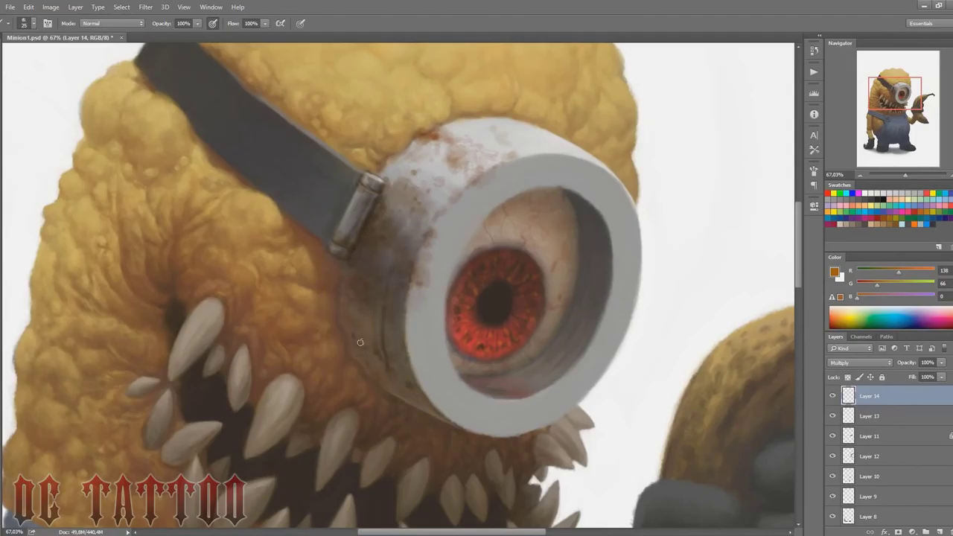
{"action": "left_click_drag", "start_coordinate": [400, 316], "coordinate": [404, 377]}
Step: Add rust to the strap beside the hinge and across the metal hinge with a small brush
{"action": "left_click_drag", "start_coordinate": [348, 211], "coordinate": [342, 226]}
{"action": "key", "text": "bracketleft"}
{"action": "key", "text": "bracketleft"}
{"action": "key", "text": "bracketleft"}
{"action": "left_click_drag", "start_coordinate": [362, 185], "coordinate": [379, 194]}
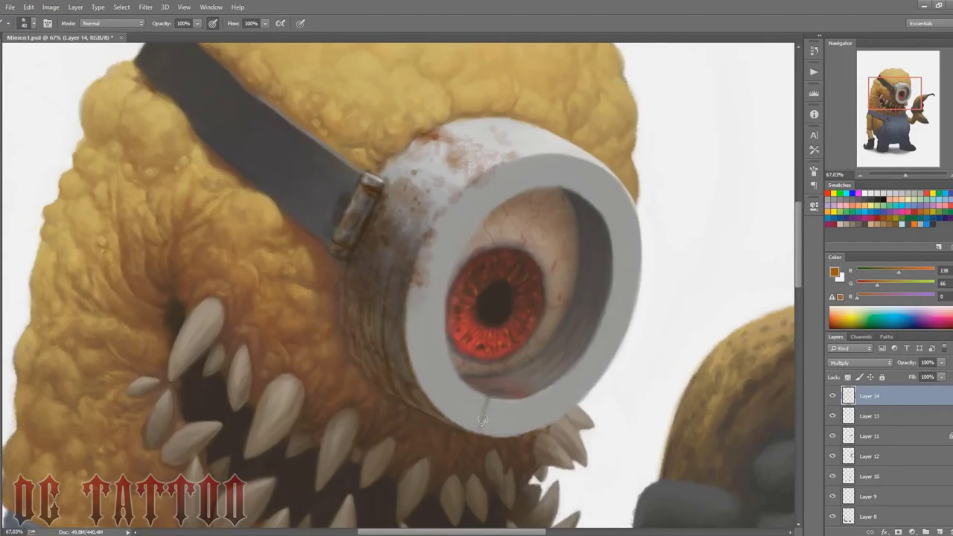
Step: Start rust drips on the rim below the eye and glaze brown over the goggle's inner wall with a much larger brush
{"action": "left_click_drag", "start_coordinate": [493, 401], "coordinate": [471, 426]}
{"action": "key", "text": "bracketright"}
{"action": "key", "text": "bracketright"}
{"action": "key", "text": "bracketright"}
{"action": "key", "text": "bracketright"}
{"action": "key", "text": "bracketright"}
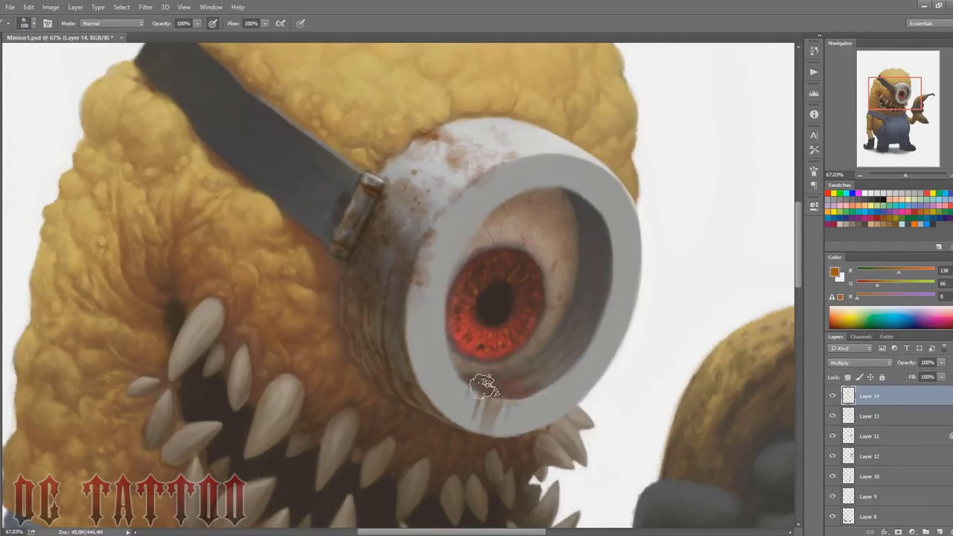
{"action": "left_click_drag", "start_coordinate": [485, 385], "coordinate": [509, 387]}
{"action": "key", "text": "bracketright"}
{"action": "key", "text": "bracketright"}
{"action": "key", "text": "bracketright"}
{"action": "key", "text": "bracketright"}
{"action": "mouse_move", "coordinate": [555, 340]}
{"action": "left_mouse_down"}
{"action": "mouse_move", "coordinate": [548, 383]}
{"action": "mouse_move", "coordinate": [568, 202]}
{"action": "mouse_move", "coordinate": [599, 291]}
{"action": "left_mouse_up"}
Step: Paint narrow rust drips down the lower left part of the goggle's front rim with a much smaller brush
{"action": "key", "text": "bracketleft"}
{"action": "key", "text": "bracketleft"}
{"action": "key", "text": "bracketleft"}
{"action": "key", "text": "bracketleft"}
{"action": "key", "text": "bracketleft"}
{"action": "key", "text": "bracketleft"}
{"action": "key", "text": "bracketleft"}
{"action": "key", "text": "bracketleft"}
{"action": "key", "text": "bracketleft"}
{"action": "key", "text": "bracketleft"}
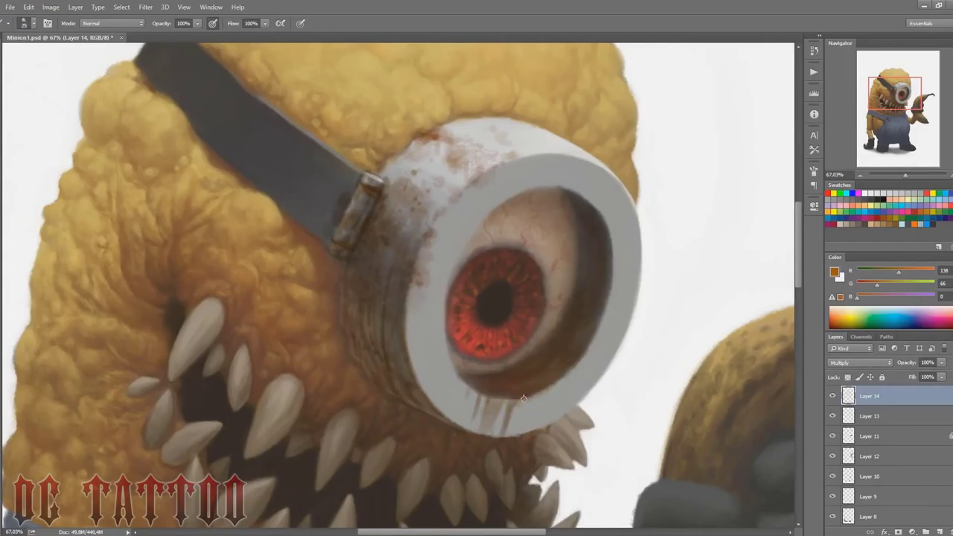
{"action": "left_click_drag", "start_coordinate": [464, 395], "coordinate": [459, 421]}
{"action": "left_click_drag", "start_coordinate": [448, 363], "coordinate": [447, 387]}
Step: Extend the rust drips across the lower right and centre of the goggle's front rim with a slightly larger brush
{"action": "key", "text": "bracketright"}
{"action": "key", "text": "bracketright"}
{"action": "left_click_drag", "start_coordinate": [541, 390], "coordinate": [538, 429]}
{"action": "left_click_drag", "start_coordinate": [560, 379], "coordinate": [552, 419]}
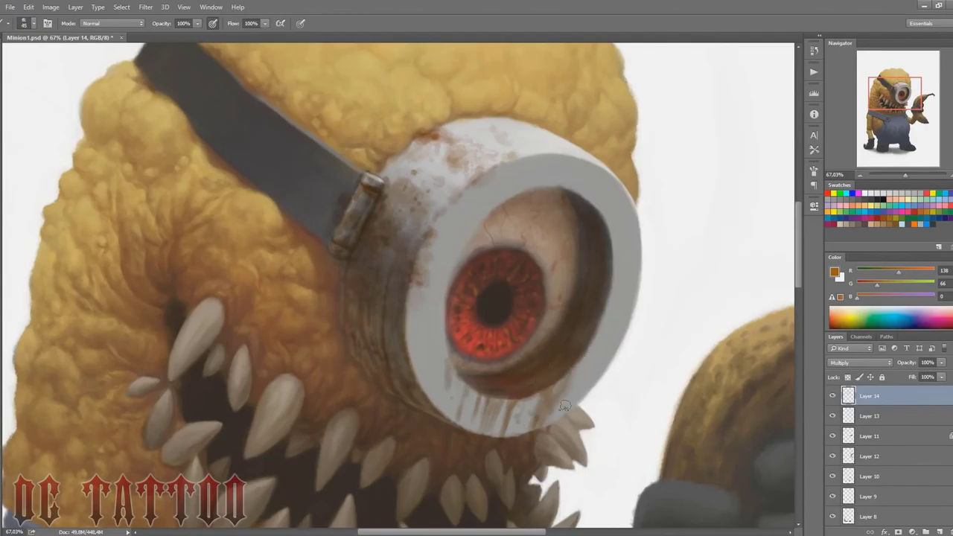
{"action": "mouse_move", "coordinate": [513, 393]}
{"action": "left_mouse_down"}
{"action": "mouse_move", "coordinate": [491, 411]}
{"action": "mouse_move", "coordinate": [485, 435]}
{"action": "left_mouse_up"}
{"action": "left_click_drag", "start_coordinate": [481, 396], "coordinate": [476, 424]}
Step: Paint rust blotches and specks across the goggle's upper side and a thicker brown drip down the centre of the lower rim
{"action": "key", "text": "bracketright"}
{"action": "key", "text": "bracketright"}
{"action": "key", "text": "bracketright"}
{"action": "key", "text": "bracketright"}
{"action": "key", "text": "bracketright"}
{"action": "left_click_drag", "start_coordinate": [446, 205], "coordinate": [464, 186]}
{"action": "mouse_move", "coordinate": [414, 151]}
{"action": "left_mouse_down"}
{"action": "mouse_move", "coordinate": [473, 113]}
{"action": "mouse_move", "coordinate": [513, 139]}
{"action": "left_mouse_up"}
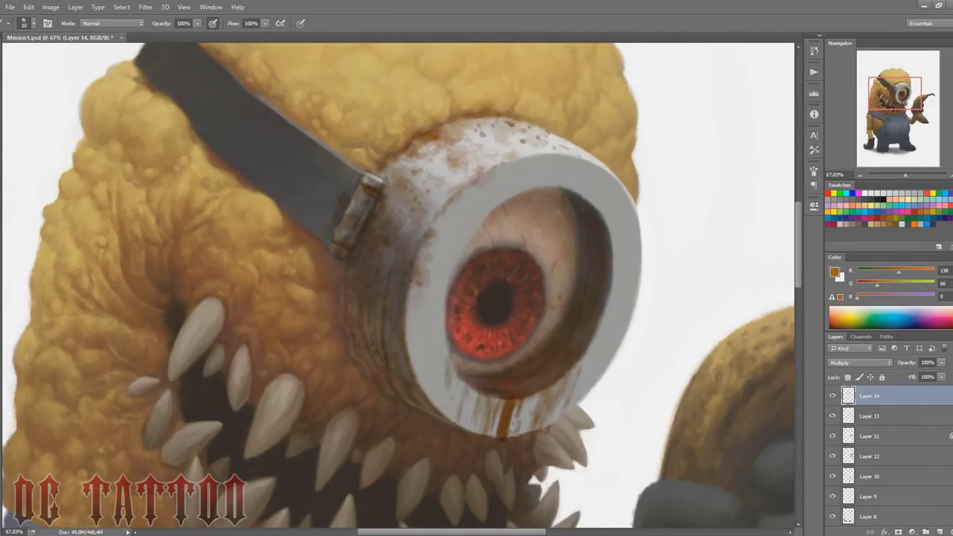
Step: Erase stray rust from the goggle's side and set the rust layer's opacity to 73%
{"action": "key", "text": "e"}
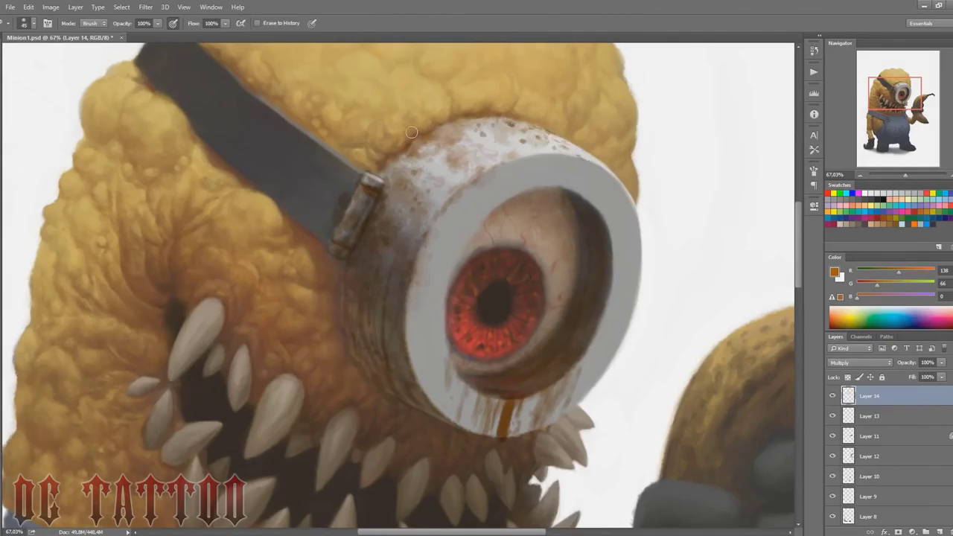
{"action": "left_click_drag", "start_coordinate": [907, 363], "coordinate": [895, 363]}
{"action": "key", "text": "b"}
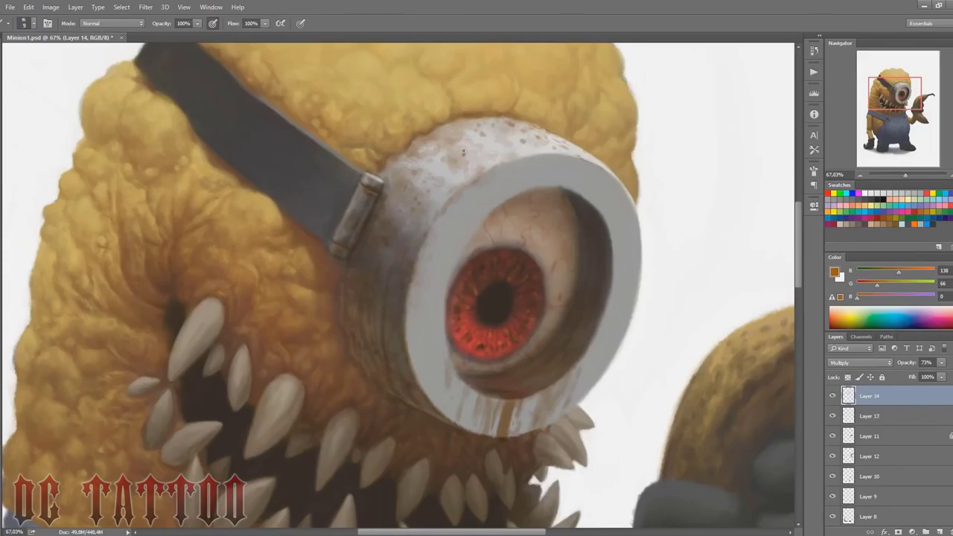
Step: Stamp a fine speckled texture over the goggle's front rim with a very large 1200-pixel texture brush
{"action": "right_click", "coordinate": [462, 152]}
{"action": "left_click", "coordinate": [677, 512]}
{"action": "mouse_move", "coordinate": [442, 204]}
{"action": "left_mouse_down"}
{"action": "mouse_move", "coordinate": [427, 211]}
{"action": "mouse_move", "coordinate": [424, 290]}
{"action": "left_mouse_up"}
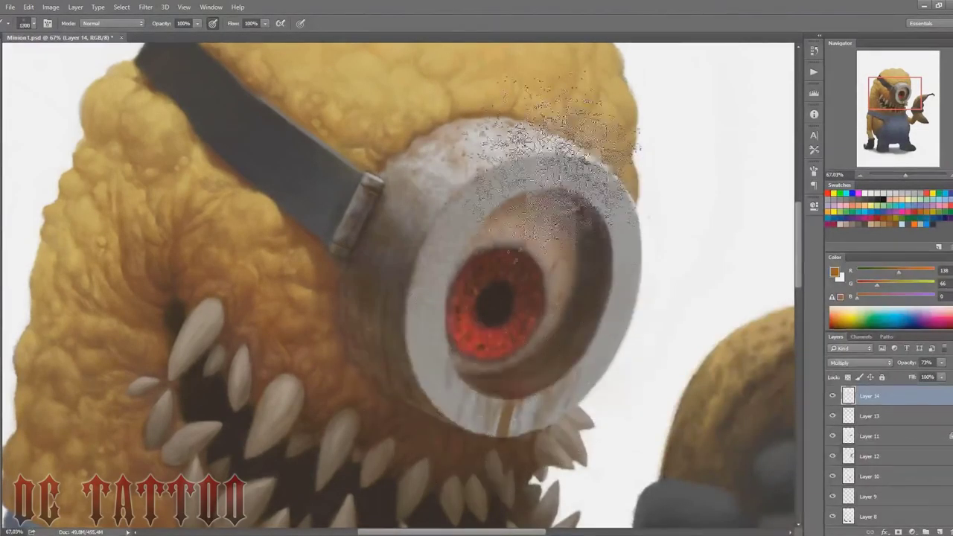
{"action": "left_click_drag", "start_coordinate": [557, 181], "coordinate": [625, 188]}
Step: Erase the excess speckle texture around the goggle rim with a much smaller eraser
{"action": "key", "text": "e"}
{"action": "key", "text": "bracketleft"}
{"action": "key", "text": "bracketleft"}
{"action": "key", "text": "bracketleft"}
{"action": "key", "text": "bracketleft"}
{"action": "key", "text": "bracketleft"}
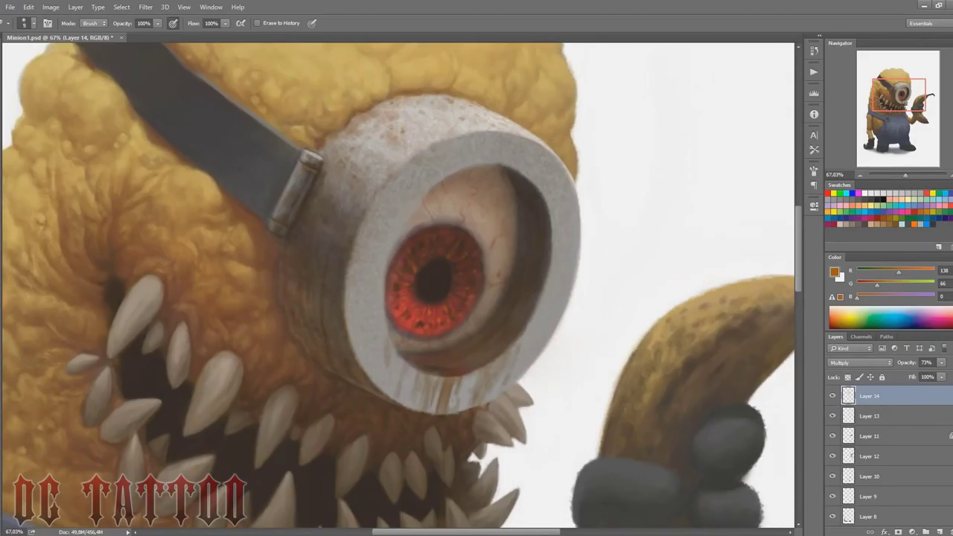
Step: On a new layer, paint dark nicks and light chips along the upper left edge of the goggle's front rim with a small brush
{"action": "key", "text": "ctrl+shift+n"}
{"action": "key", "text": "Return"}
{"action": "key", "text": "b"}
{"action": "left_click", "coordinate": [531, 203], "text": "alt"}
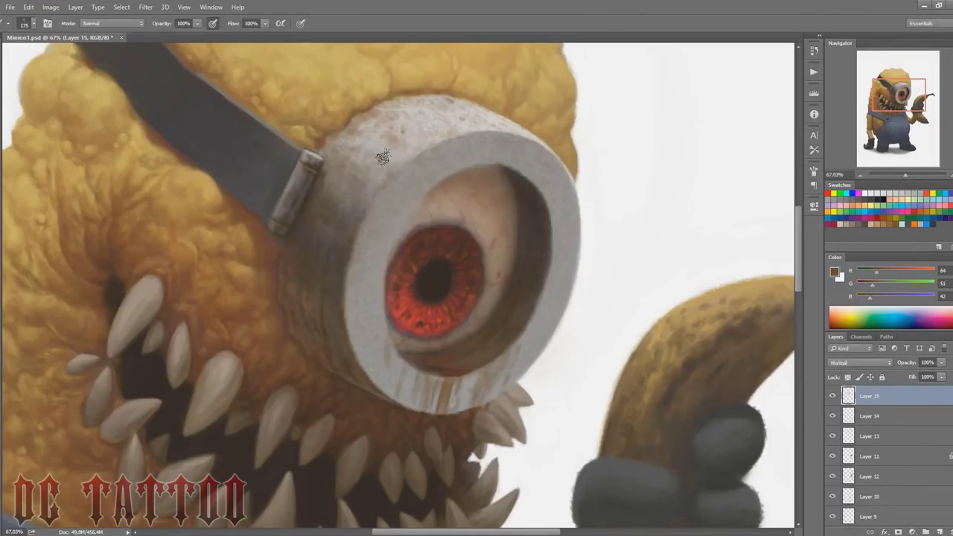
{"action": "right_click", "coordinate": [383, 155]}
{"action": "double_click", "coordinate": [457, 260]}
{"action": "key", "text": "["}
{"action": "key", "text": "["}
{"action": "key", "text": "["}
{"action": "key", "text": "["}
{"action": "key", "text": "["}
{"action": "key", "text": "["}
{"action": "key", "text": "["}
{"action": "key", "text": "["}
{"action": "key", "text": "["}
{"action": "key", "text": "["}
{"action": "key", "text": "["}
{"action": "key", "text": "["}
{"action": "left_click", "coordinate": [402, 162], "text": "alt"}
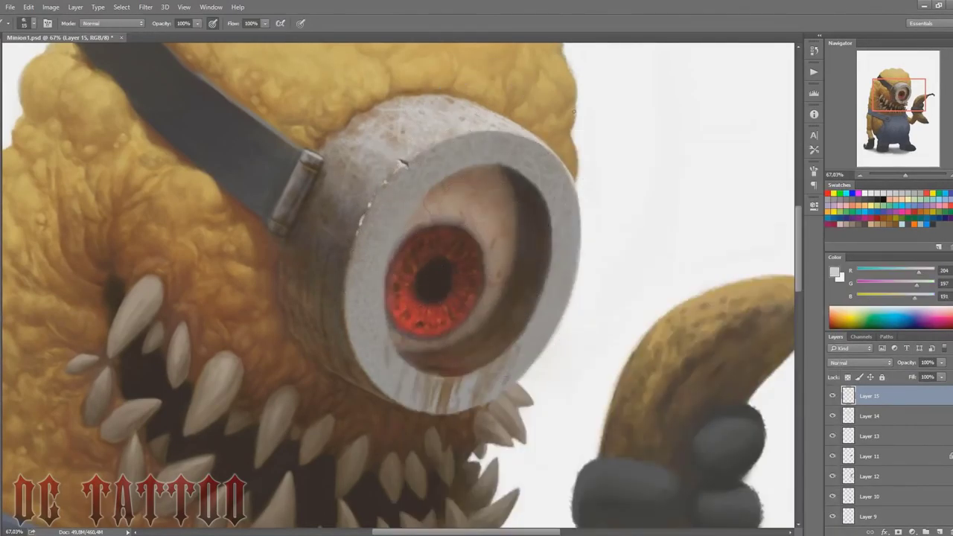
Step: Paint a small nick at the top of the goggle's front rim and a fine crack across its right side
{"action": "left_click", "coordinate": [532, 171], "text": "alt"}
{"action": "key", "text": "["}
{"action": "left_click", "coordinate": [580, 215], "text": "alt"}
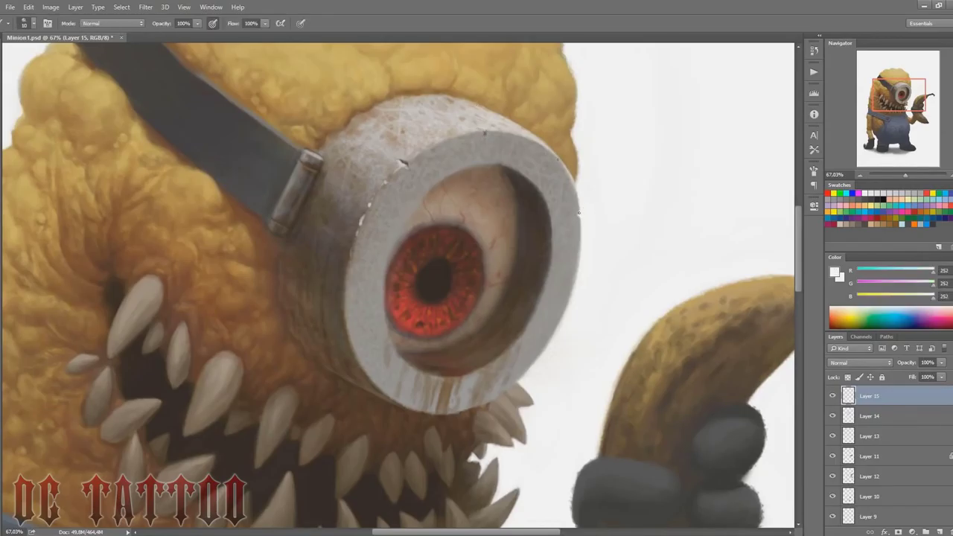
{"action": "key", "text": "x"}
{"action": "left_click", "coordinate": [578, 214], "text": "alt"}
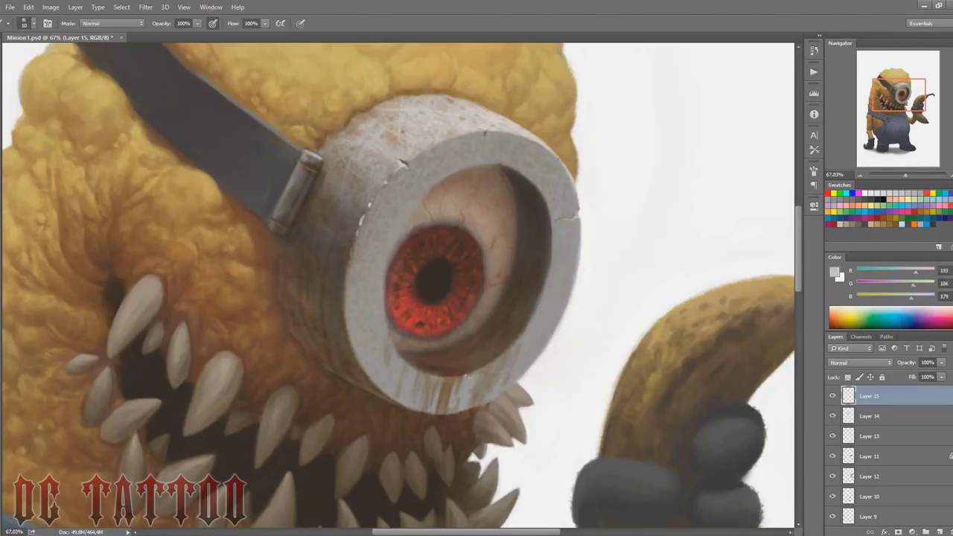
{"action": "left_click", "coordinate": [484, 132], "text": "alt"}
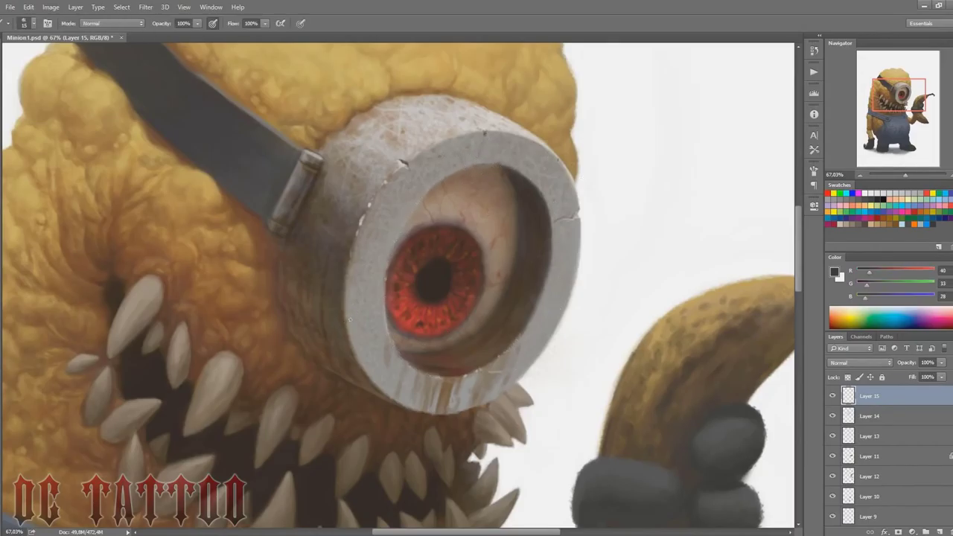
Step: Paint more small chips along the rim's left and inner edges using tones sampled from the goggle
{"action": "left_click_drag", "start_coordinate": [344, 299], "coordinate": [345, 289]}
{"action": "left_click", "coordinate": [359, 276], "text": "alt"}
{"action": "left_click", "coordinate": [347, 286], "text": "alt"}
{"action": "left_click", "coordinate": [405, 355], "text": "alt"}
Step: Flip the canvas horizontally and start tinting the stitched overall patch green on a new layer in Color mode
{"action": "left_click_drag", "start_coordinate": [901, 97], "coordinate": [902, 96]}
{"action": "left_click_drag", "start_coordinate": [905, 176], "coordinate": [900, 176]}
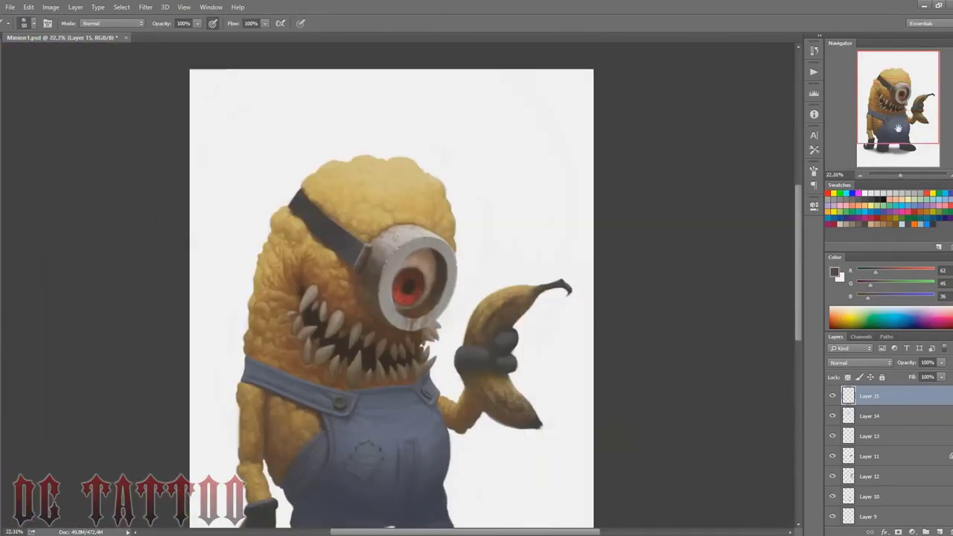
{"action": "left_click_drag", "start_coordinate": [896, 90], "coordinate": [892, 100]}
{"action": "left_click_drag", "start_coordinate": [900, 176], "coordinate": [901, 176]}
{"action": "left_click_drag", "start_coordinate": [907, 101], "coordinate": [902, 116]}
{"action": "key", "text": "ctrl+shift+h"}
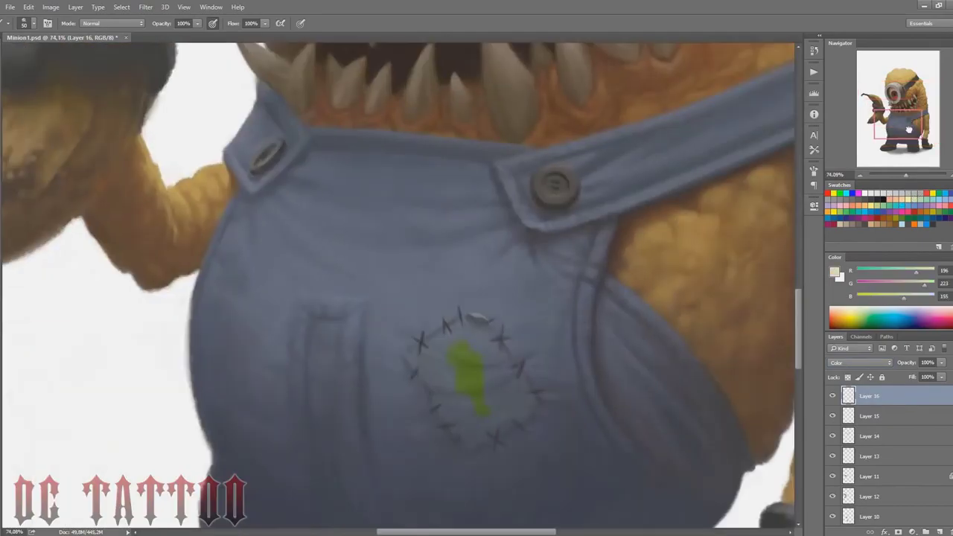
Step: Set the green patch layer's blending mode to Lighten and its opacity to 34%
{"action": "left_click_drag", "start_coordinate": [909, 130], "coordinate": [910, 131]}
{"action": "left_click", "coordinate": [462, 353], "text": "alt"}
{"action": "left_click", "coordinate": [860, 363]}
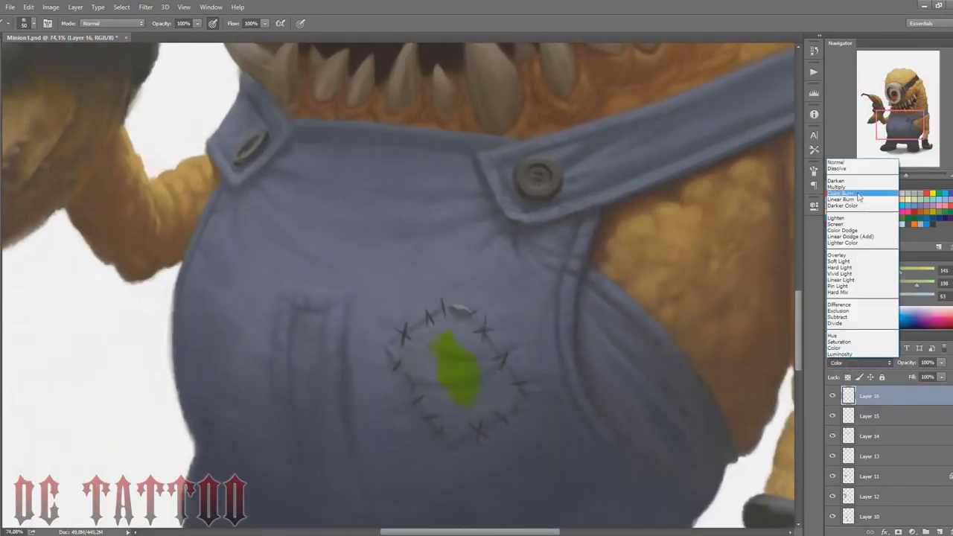
{"action": "left_click", "coordinate": [856, 220]}
{"action": "left_click_drag", "start_coordinate": [909, 366], "coordinate": [874, 369]}
Step: Fill the stitched patch on the overalls with the sampled green, following its outline with a smaller brush
{"action": "key", "text": "bracketleft"}
{"action": "key", "text": "bracketleft"}
{"action": "key", "text": "bracketleft"}
{"action": "key", "text": "bracketleft"}
{"action": "key", "text": "bracketleft"}
{"action": "key", "text": "bracketleft"}
{"action": "key", "text": "bracketleft"}
{"action": "mouse_move", "coordinate": [398, 356]}
{"action": "left_mouse_down"}
{"action": "mouse_move", "coordinate": [463, 310]}
{"action": "mouse_move", "coordinate": [397, 356]}
{"action": "mouse_move", "coordinate": [419, 398]}
{"action": "mouse_move", "coordinate": [456, 428]}
{"action": "mouse_move", "coordinate": [450, 405]}
{"action": "mouse_move", "coordinate": [494, 361]}
{"action": "mouse_move", "coordinate": [483, 340]}
{"action": "mouse_move", "coordinate": [486, 382]}
{"action": "left_mouse_up"}
{"action": "key", "text": "bracketright"}
{"action": "key", "text": "bracketright"}
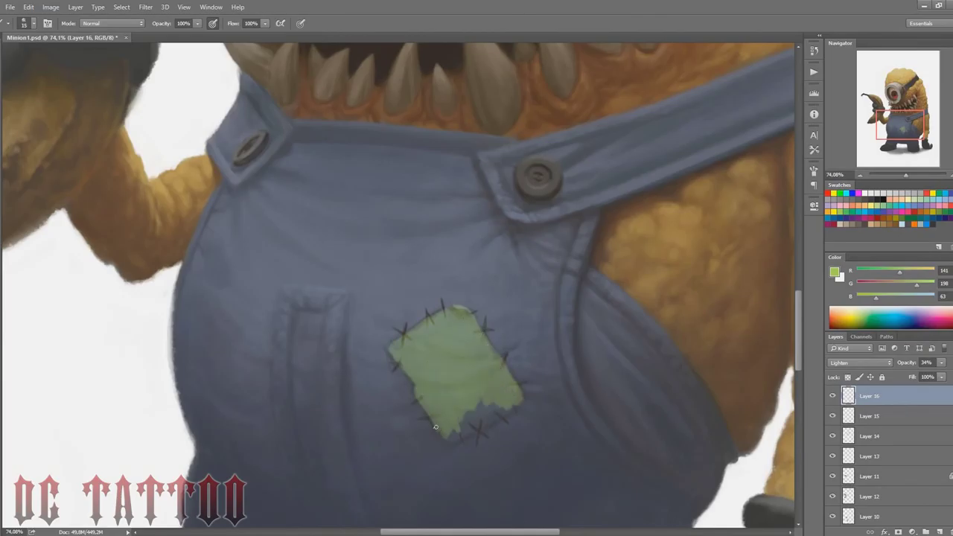
{"action": "mouse_move", "coordinate": [437, 429]}
{"action": "left_mouse_down"}
{"action": "mouse_move", "coordinate": [483, 409]}
{"action": "mouse_move", "coordinate": [487, 419]}
{"action": "mouse_move", "coordinate": [467, 429]}
{"action": "left_mouse_up"}
{"action": "key", "text": "bracketright"}
{"action": "key", "text": "bracketright"}
{"action": "key", "text": "bracketright"}
{"action": "key", "text": "bracketright"}
{"action": "key", "text": "bracketright"}
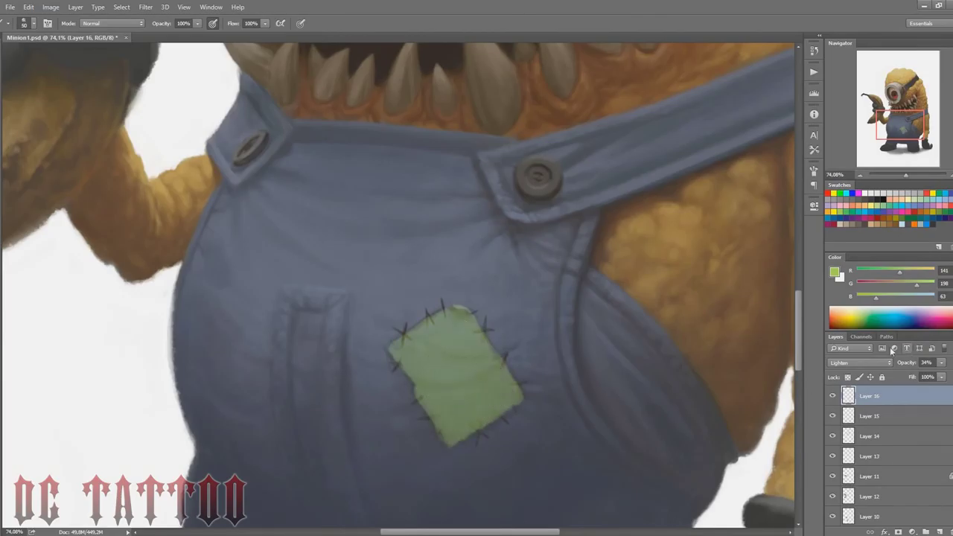
Step: Lower the patch layer's opacity to 10% and restore the dark stitches with the button's colour and a much smaller brush
{"action": "left_click_drag", "start_coordinate": [907, 363], "coordinate": [895, 363]}
{"action": "left_click", "coordinate": [541, 192], "text": "alt"}
{"action": "key", "text": "bracketleft"}
{"action": "key", "text": "bracketleft"}
{"action": "key", "text": "bracketleft"}
{"action": "key", "text": "bracketleft"}
{"action": "key", "text": "bracketleft"}
{"action": "key", "text": "bracketleft"}
{"action": "key", "text": "bracketleft"}
{"action": "key", "text": "bracketleft"}
{"action": "key", "text": "bracketleft"}
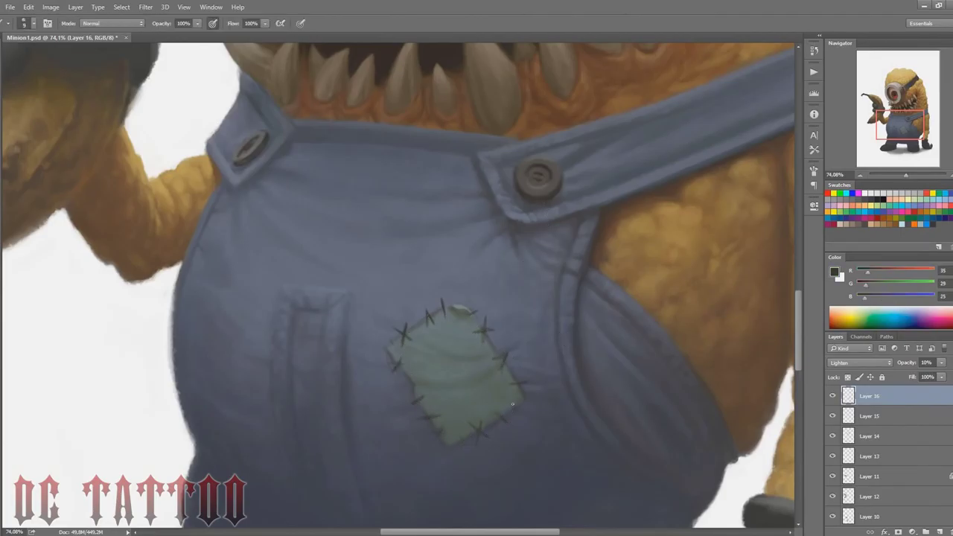
Step: On a new layer, paint white over the ground shadow beneath the lowered gloved hand with a larger brush
{"action": "left_click_drag", "start_coordinate": [906, 176], "coordinate": [903, 176]}
{"action": "left_click_drag", "start_coordinate": [904, 127], "coordinate": [904, 142]}
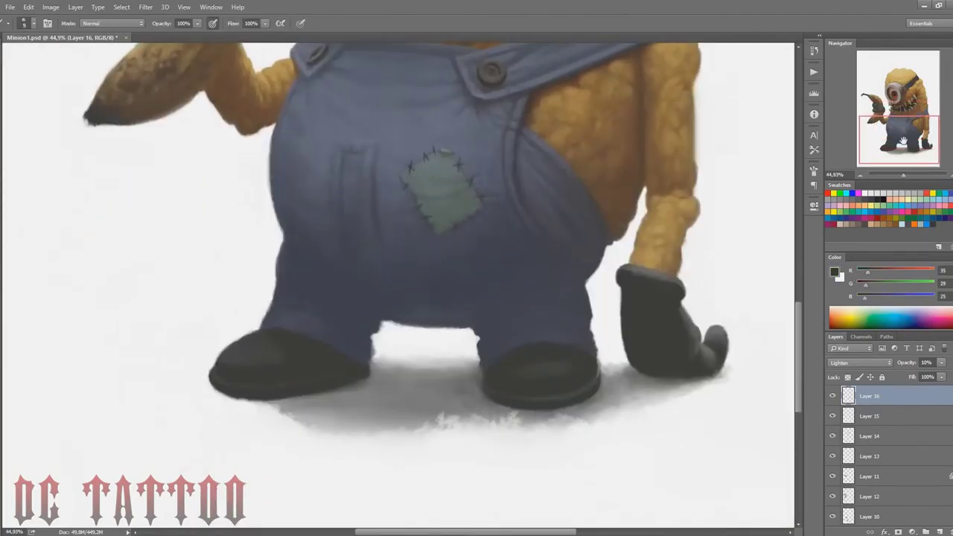
{"action": "key", "text": "ctrl+shift+n"}
{"action": "key", "text": "Return"}
{"action": "left_click", "coordinate": [865, 193]}
{"action": "key", "text": "bracketright"}
{"action": "key", "text": "bracketright"}
{"action": "key", "text": "bracketright"}
{"action": "key", "text": "bracketright"}
{"action": "key", "text": "bracketright"}
{"action": "key", "text": "bracketright"}
{"action": "key", "text": "bracketright"}
{"action": "key", "text": "bracketright"}
{"action": "key", "text": "bracketright"}
{"action": "mouse_move", "coordinate": [606, 362]}
{"action": "left_mouse_down"}
{"action": "mouse_move", "coordinate": [606, 438]}
{"action": "mouse_move", "coordinate": [633, 382]}
{"action": "mouse_move", "coordinate": [615, 353]}
{"action": "mouse_move", "coordinate": [647, 383]}
{"action": "mouse_move", "coordinate": [633, 375]}
{"action": "mouse_move", "coordinate": [632, 402]}
{"action": "mouse_move", "coordinate": [692, 390]}
{"action": "mouse_move", "coordinate": [656, 382]}
{"action": "mouse_move", "coordinate": [734, 368]}
{"action": "left_mouse_up"}
Step: Cover the ground shadow between the two shoes with white
{"action": "key", "text": "bracketleft"}
{"action": "key", "text": "bracketright"}
{"action": "mouse_move", "coordinate": [440, 357]}
{"action": "left_mouse_down"}
{"action": "mouse_move", "coordinate": [442, 426]}
{"action": "mouse_move", "coordinate": [472, 368]}
{"action": "mouse_move", "coordinate": [481, 413]}
{"action": "mouse_move", "coordinate": [459, 374]}
{"action": "left_mouse_up"}
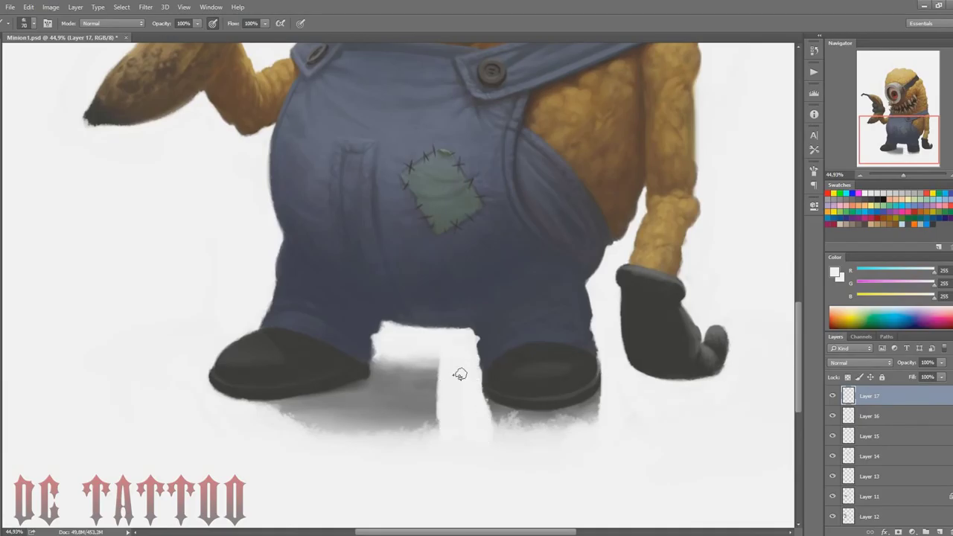
Step: Clean the white background tightly around the lowered glove and the shoes with a smaller brush
{"action": "left_click", "coordinate": [907, 176]}
{"action": "left_click", "coordinate": [907, 149]}
{"action": "key", "text": "bracketleft"}
{"action": "key", "text": "bracketleft"}
{"action": "key", "text": "bracketleft"}
{"action": "key", "text": "bracketleft"}
{"action": "left_click_drag", "start_coordinate": [646, 350], "coordinate": [624, 360]}
{"action": "mouse_move", "coordinate": [421, 341]}
{"action": "left_mouse_down"}
{"action": "mouse_move", "coordinate": [451, 407]}
{"action": "mouse_move", "coordinate": [633, 381]}
{"action": "left_mouse_up"}
{"action": "mouse_move", "coordinate": [633, 381]}
{"action": "left_mouse_down"}
{"action": "mouse_move", "coordinate": [562, 397]}
{"action": "mouse_move", "coordinate": [601, 362]}
{"action": "mouse_move", "coordinate": [729, 365]}
{"action": "mouse_move", "coordinate": [390, 351]}
{"action": "mouse_move", "coordinate": [432, 363]}
{"action": "mouse_move", "coordinate": [506, 370]}
{"action": "mouse_move", "coordinate": [379, 325]}
{"action": "mouse_move", "coordinate": [251, 262]}
{"action": "mouse_move", "coordinate": [197, 268]}
{"action": "mouse_move", "coordinate": [204, 280]}
{"action": "left_mouse_up"}
Step: Paint white over the remaining ground shadow below the shoes
{"action": "left_click_drag", "start_coordinate": [899, 150], "coordinate": [882, 149]}
{"action": "mouse_move", "coordinate": [439, 435]}
{"action": "left_mouse_down"}
{"action": "mouse_move", "coordinate": [531, 389]}
{"action": "mouse_move", "coordinate": [510, 337]}
{"action": "mouse_move", "coordinate": [538, 304]}
{"action": "mouse_move", "coordinate": [342, 385]}
{"action": "mouse_move", "coordinate": [459, 360]}
{"action": "mouse_move", "coordinate": [290, 372]}
{"action": "left_mouse_up"}
{"action": "key", "text": "bracketright"}
{"action": "left_click_drag", "start_coordinate": [907, 175], "coordinate": [903, 184]}
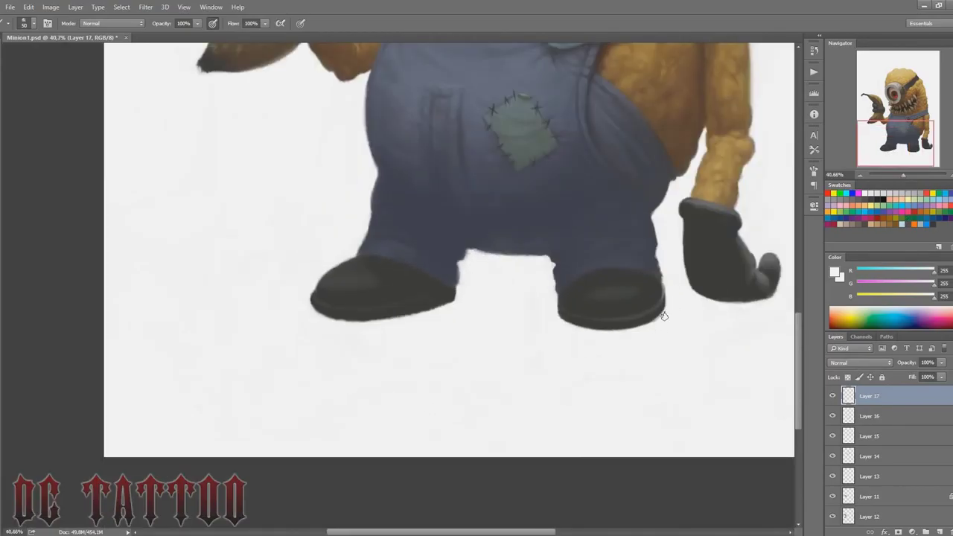
Step: Select the white background with Color Range, sampling the empty backdrop and reducing the fuzziness
{"action": "mouse_move", "coordinate": [927, 122]}
{"action": "left_mouse_down"}
{"action": "mouse_move", "coordinate": [929, 88]}
{"action": "mouse_move", "coordinate": [923, 113]}
{"action": "left_mouse_up"}
{"action": "left_click_drag", "start_coordinate": [903, 175], "coordinate": [900, 176]}
{"action": "left_click_drag", "start_coordinate": [906, 128], "coordinate": [907, 113]}
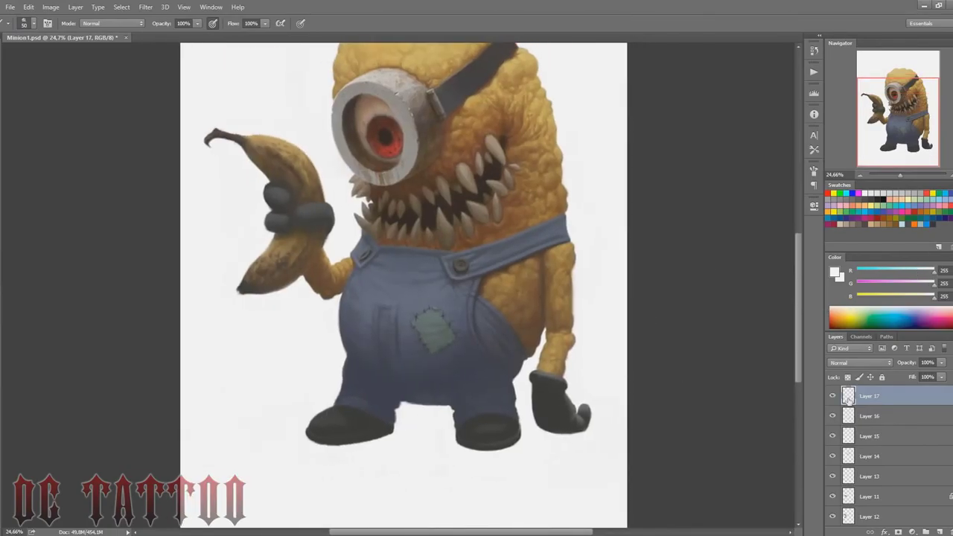
{"action": "left_click", "coordinate": [121, 6]}
{"action": "left_click", "coordinate": [195, 95]}
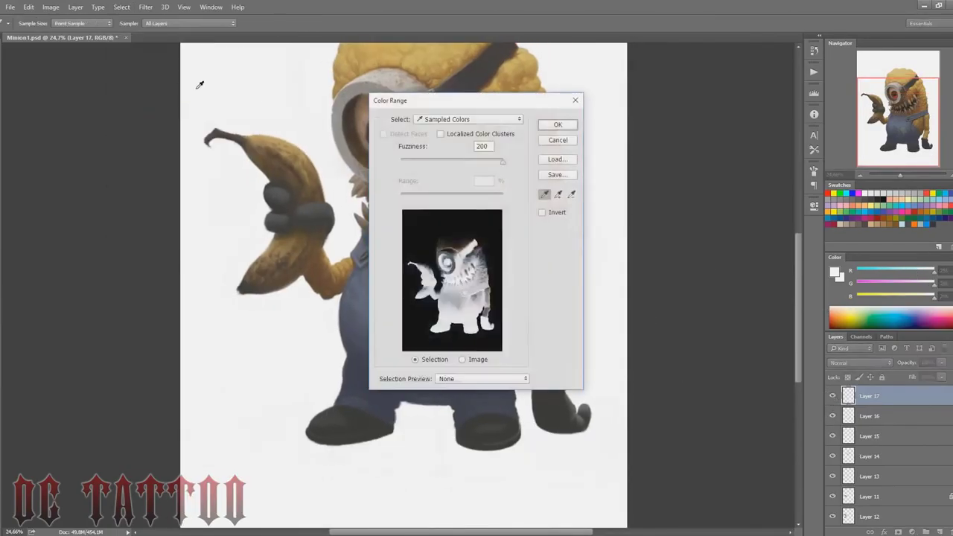
{"action": "left_click", "coordinate": [200, 84]}
{"action": "left_click_drag", "start_coordinate": [503, 160], "coordinate": [443, 162]}
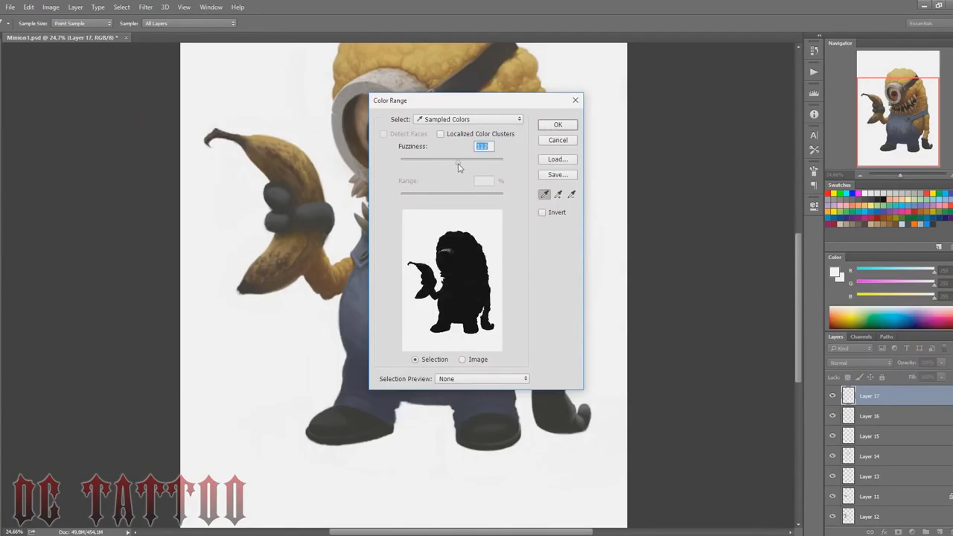
{"action": "left_click", "coordinate": [558, 125]}
Step: Add a new layer above the background and prepare a soft brush with the dark colour sampled from the shoe
{"action": "key", "text": "ctrl+shift+n"}
{"action": "key", "text": "Return"}
{"action": "key", "text": "b"}
{"action": "right_click", "coordinate": [670, 224]}
{"action": "scroll", "coordinate": [670, 223], "scroll_direction": "up", "scroll_amount": 1}
{"action": "double_click", "coordinate": [662, 226]}
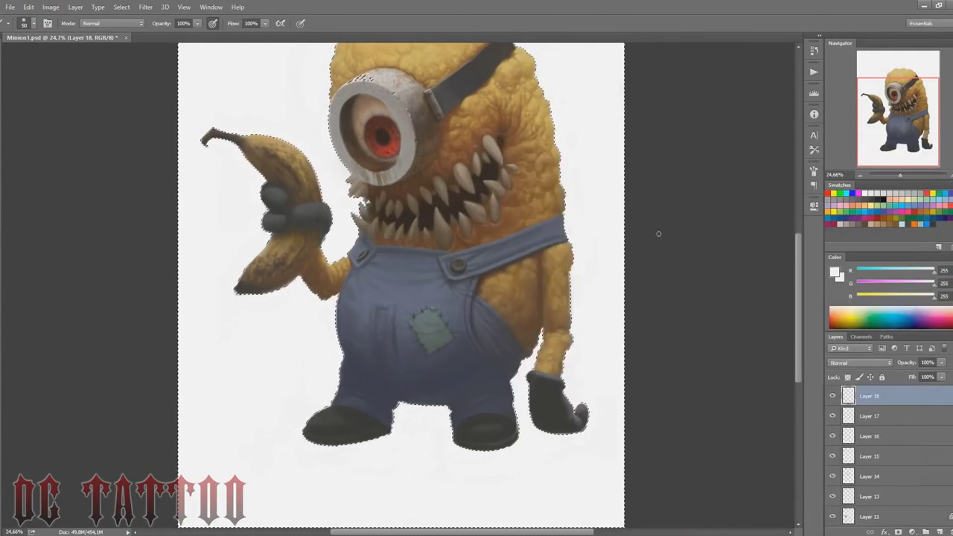
{"action": "key", "text": "d"}
{"action": "left_click", "coordinate": [484, 433], "text": "alt"}
Step: Paint a soft dark ground shadow between and beneath the two shoes
{"action": "mouse_move", "coordinate": [315, 438]}
{"action": "left_mouse_down"}
{"action": "mouse_move", "coordinate": [421, 446]}
{"action": "mouse_move", "coordinate": [523, 429]}
{"action": "mouse_move", "coordinate": [477, 442]}
{"action": "mouse_move", "coordinate": [412, 434]}
{"action": "left_mouse_up"}
{"action": "key", "text": "bracketright"}
{"action": "key", "text": "bracketright"}
{"action": "key", "text": "bracketleft"}
{"action": "key", "text": "bracketleft"}
{"action": "key", "text": "bracketleft"}
{"action": "key", "text": "bracketleft"}
{"action": "key", "text": "bracketleft"}
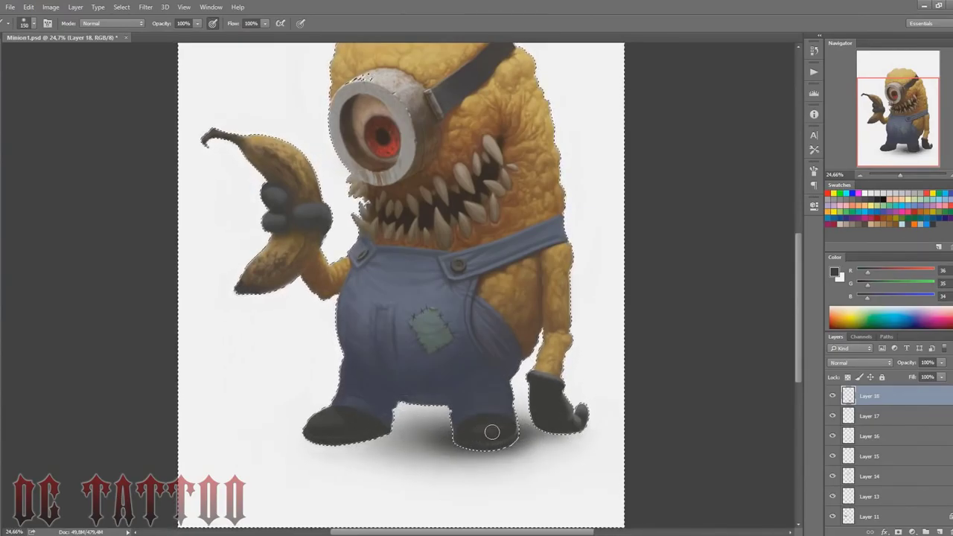
Step: Extend the ground shadow towards the lowered glove and around the far shoe, varying the brush size
{"action": "left_click_drag", "start_coordinate": [491, 433], "coordinate": [565, 426]}
{"action": "mouse_move", "coordinate": [365, 441]}
{"action": "left_mouse_down"}
{"action": "mouse_move", "coordinate": [328, 437]}
{"action": "mouse_move", "coordinate": [339, 438]}
{"action": "left_mouse_up"}
{"action": "key", "text": "bracketright"}
{"action": "key", "text": "bracketright"}
{"action": "key", "text": "bracketright"}
{"action": "key", "text": "bracketright"}
{"action": "mouse_move", "coordinate": [402, 438]}
{"action": "left_mouse_down"}
{"action": "mouse_move", "coordinate": [371, 440]}
{"action": "mouse_move", "coordinate": [421, 435]}
{"action": "left_mouse_up"}
{"action": "key", "text": "bracketleft"}
{"action": "key", "text": "bracketleft"}
{"action": "key", "text": "bracketleft"}
{"action": "key", "text": "bracketleft"}
{"action": "key", "text": "bracketleft"}
{"action": "left_click_drag", "start_coordinate": [568, 423], "coordinate": [545, 435]}
Step: Lower the shadow layer's opacity to 84%, paint a broader shadow below the shoes and release the selection
{"action": "left_click_drag", "start_coordinate": [907, 363], "coordinate": [898, 364]}
{"action": "key", "text": "bracketright"}
{"action": "key", "text": "bracketright"}
{"action": "key", "text": "bracketright"}
{"action": "left_click_drag", "start_coordinate": [392, 444], "coordinate": [431, 445]}
{"action": "key", "text": "bracketleft"}
{"action": "key", "text": "bracketleft"}
{"action": "key", "text": "bracketleft"}
{"action": "key", "text": "bracketleft"}
{"action": "key", "text": "bracketleft"}
{"action": "key", "text": "bracketleft"}
{"action": "key", "text": "bracketleft"}
{"action": "key", "text": "bracketleft"}
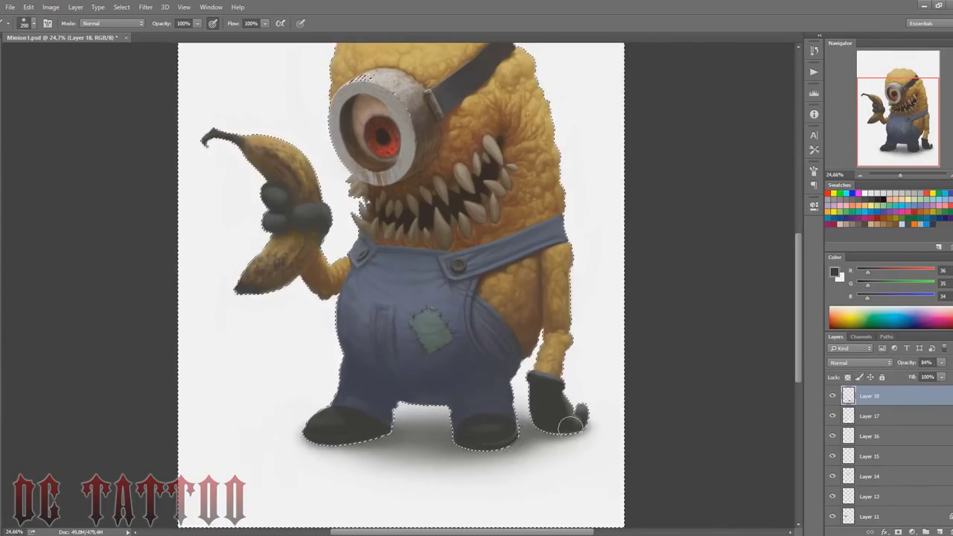
{"action": "key", "text": "ctrl+d"}
Step: Cover the light fringe along the lower edges of the glove and the nearer shoe with the glove's dark colour
{"action": "left_click_drag", "start_coordinate": [901, 176], "coordinate": [903, 176]}
{"action": "left_click_drag", "start_coordinate": [900, 125], "coordinate": [901, 145]}
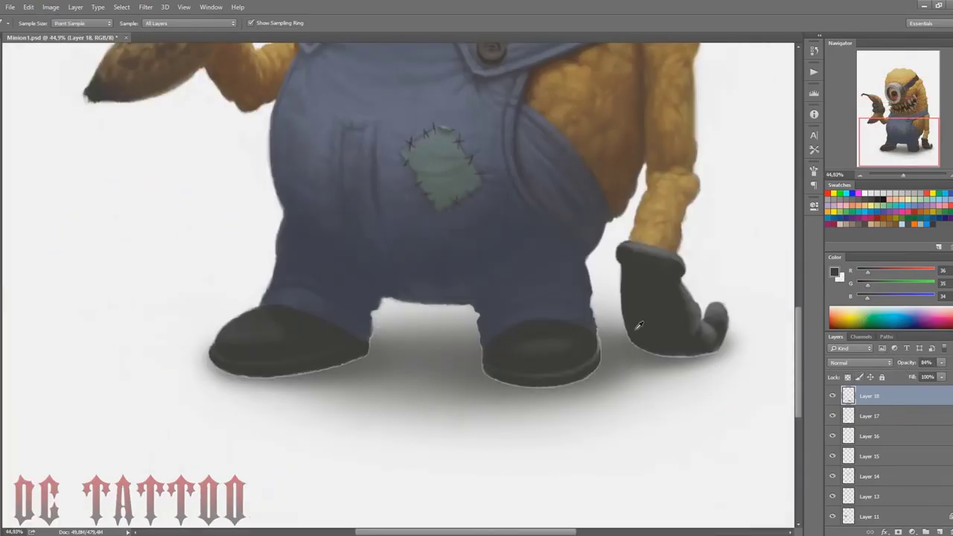
{"action": "left_click", "coordinate": [636, 326], "text": "alt"}
{"action": "key", "text": "bracketleft"}
{"action": "key", "text": "bracketleft"}
{"action": "key", "text": "bracketleft"}
{"action": "key", "text": "bracketleft"}
{"action": "key", "text": "bracketleft"}
{"action": "mouse_move", "coordinate": [625, 323]}
{"action": "left_mouse_down"}
{"action": "mouse_move", "coordinate": [589, 370]}
{"action": "mouse_move", "coordinate": [526, 381]}
{"action": "mouse_move", "coordinate": [489, 365]}
{"action": "mouse_move", "coordinate": [485, 346]}
{"action": "left_mouse_up"}
{"action": "key", "text": "bracketright"}
{"action": "key", "text": "bracketright"}
{"action": "key", "text": "bracketright"}
{"action": "key", "text": "bracketright"}
{"action": "key", "text": "bracketleft"}
{"action": "key", "text": "bracketleft"}
{"action": "key", "text": "bracketleft"}
{"action": "key", "text": "bracketright"}
{"action": "key", "text": "bracketright"}
{"action": "key", "text": "bracketright"}
{"action": "key", "text": "bracketright"}
{"action": "key", "text": "bracketright"}
{"action": "key", "text": "bracketleft"}
{"action": "key", "text": "bracketleft"}
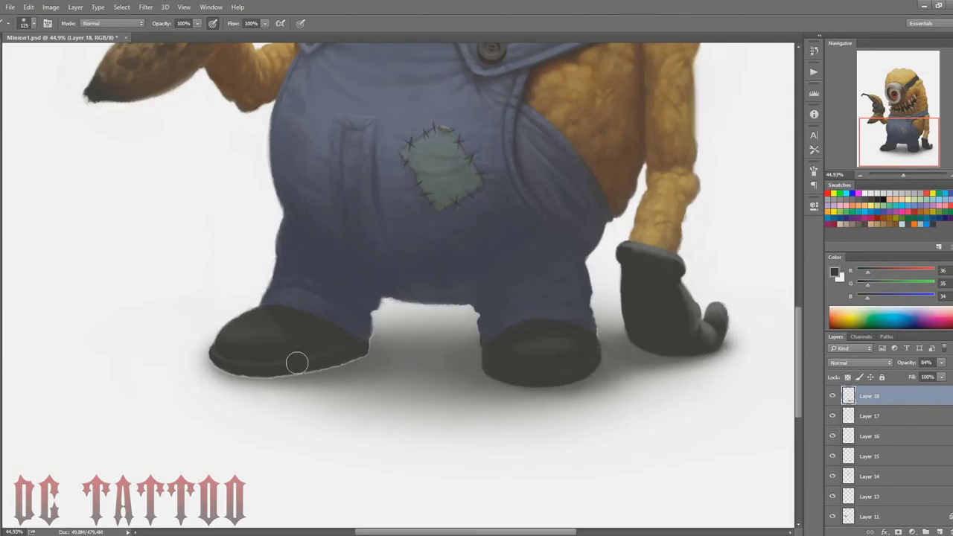
Step: Paint over the light fringe under the shoe on the banana side with the same dark colour
{"action": "key", "text": "bracketleft"}
{"action": "mouse_move", "coordinate": [217, 361]}
{"action": "left_mouse_down"}
{"action": "mouse_move", "coordinate": [264, 368]}
{"action": "mouse_move", "coordinate": [365, 350]}
{"action": "left_mouse_up"}
{"action": "key", "text": "bracketright"}
{"action": "key", "text": "bracketright"}
{"action": "key", "text": "bracketright"}
{"action": "key", "text": "bracketright"}
Step: Erase the excess dark paint over the shoes to bring back their sole edges, and save the painting
{"action": "key", "text": "e"}
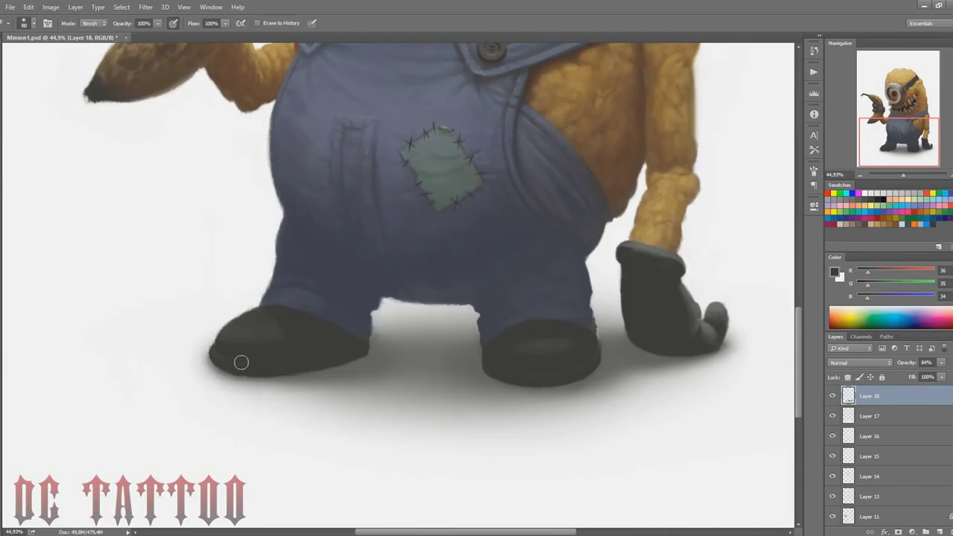
{"action": "key", "text": "bracketleft"}
{"action": "key", "text": "bracketleft"}
{"action": "key", "text": "bracketleft"}
{"action": "key", "text": "bracketleft"}
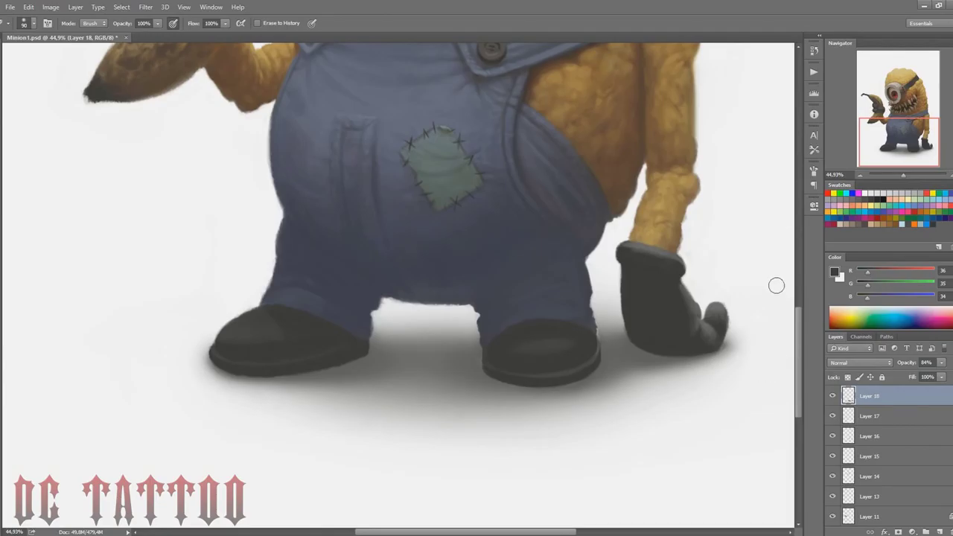
{"action": "key", "text": "ctrl+0"}
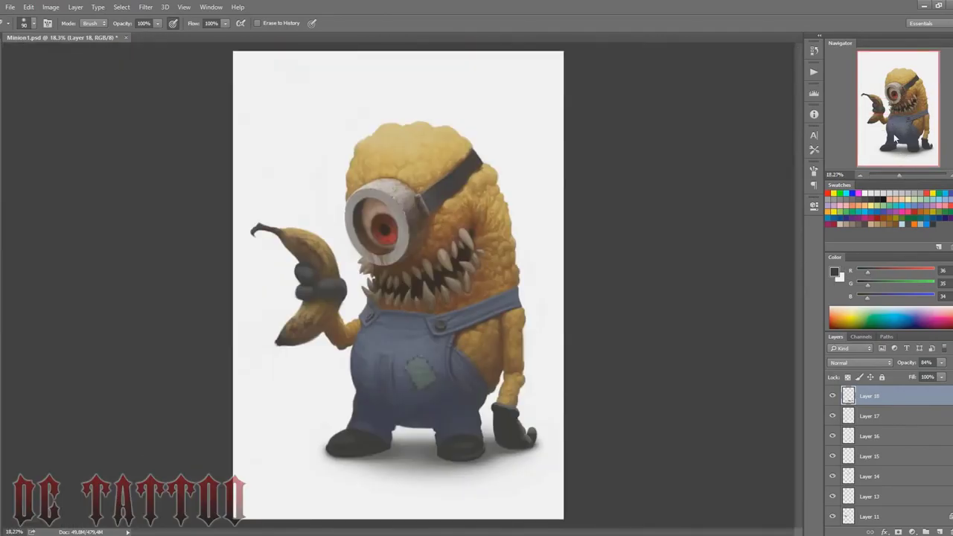
{"action": "key", "text": "ctrl+s"}
Step: Add a new layer in Overlay mode and choose light grey (204, 204, 204) as the brush colour
{"action": "key", "text": "ctrl+shift+alt+n"}
{"action": "left_click", "coordinate": [856, 363]}
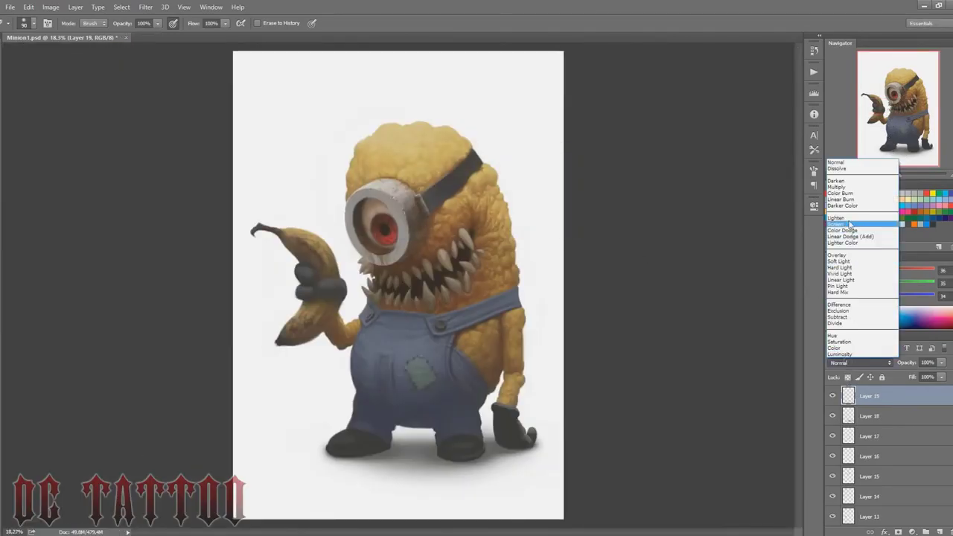
{"action": "left_click", "coordinate": [856, 258]}
{"action": "left_click", "coordinate": [889, 194]}
{"action": "key", "text": "b"}
Step: Brighten the top of the head and the side of the body with a large soft brush
{"action": "left_click_drag", "start_coordinate": [402, 144], "coordinate": [432, 164]}
{"action": "key", "text": "bracketright"}
{"action": "key", "text": "bracketright"}
{"action": "key", "text": "bracketright"}
{"action": "key", "text": "bracketright"}
{"action": "key", "text": "bracketright"}
{"action": "key", "text": "bracketright"}
{"action": "key", "text": "bracketright"}
{"action": "key", "text": "bracketright"}
{"action": "key", "text": "bracketright"}
{"action": "key", "text": "bracketright"}
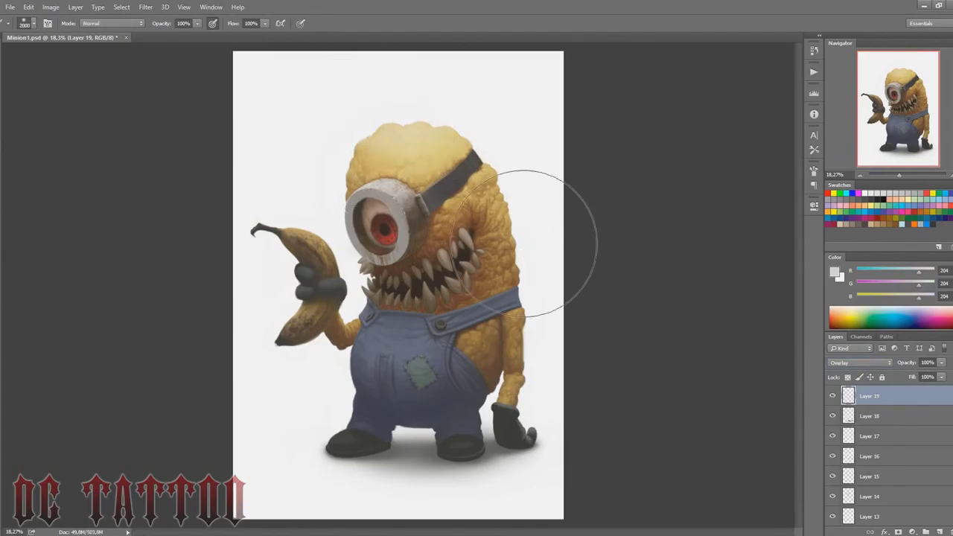
{"action": "left_click_drag", "start_coordinate": [524, 243], "coordinate": [491, 268]}
Step: Lighten the banana and the glove gripping it using a much smaller brush
{"action": "key", "text": "bracketleft"}
{"action": "key", "text": "bracketleft"}
{"action": "key", "text": "bracketleft"}
{"action": "key", "text": "bracketleft"}
{"action": "key", "text": "bracketleft"}
{"action": "key", "text": "bracketleft"}
{"action": "key", "text": "bracketleft"}
{"action": "key", "text": "bracketleft"}
{"action": "key", "text": "bracketleft"}
{"action": "key", "text": "bracketleft"}
{"action": "key", "text": "bracketleft"}
{"action": "key", "text": "bracketleft"}
{"action": "key", "text": "bracketleft"}
{"action": "key", "text": "bracketleft"}
{"action": "key", "text": "bracketleft"}
{"action": "key", "text": "bracketleft"}
{"action": "key", "text": "bracketleft"}
{"action": "key", "text": "bracketleft"}
{"action": "left_click_drag", "start_coordinate": [284, 233], "coordinate": [326, 257]}
{"action": "left_click_drag", "start_coordinate": [309, 307], "coordinate": [292, 333]}
{"action": "left_click_drag", "start_coordinate": [335, 287], "coordinate": [351, 315]}
Step: Brighten the front of the blue overalls with an enlarged soft brush
{"action": "key", "text": "bracketright"}
{"action": "key", "text": "bracketright"}
{"action": "key", "text": "bracketright"}
{"action": "key", "text": "bracketright"}
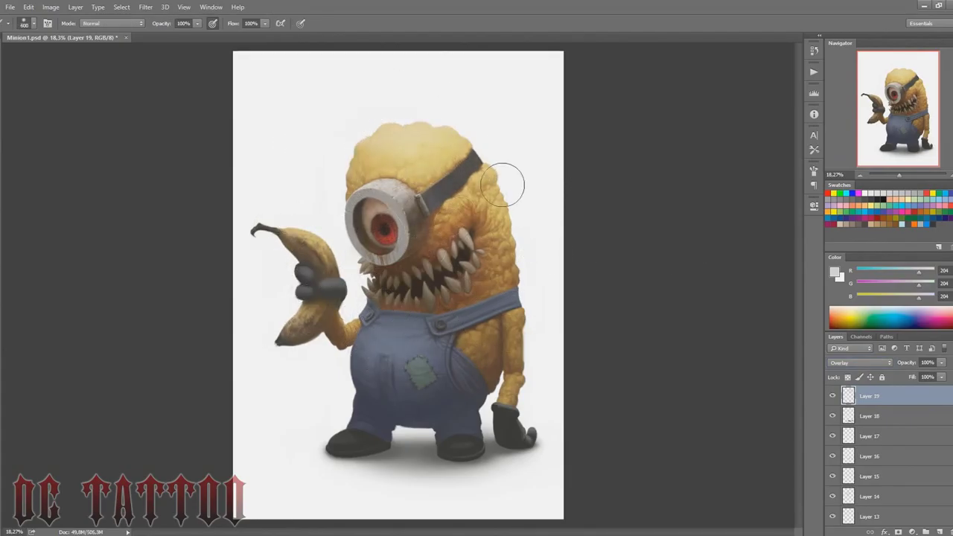
{"action": "key", "text": "bracketright"}
{"action": "key", "text": "bracketright"}
{"action": "left_click_drag", "start_coordinate": [443, 332], "coordinate": [383, 354]}
{"action": "left_click_drag", "start_coordinate": [470, 344], "coordinate": [481, 332]}
{"action": "key", "text": "bracketright"}
{"action": "key", "text": "bracketright"}
{"action": "key", "text": "bracketright"}
{"action": "key", "text": "bracketright"}
{"action": "left_click_drag", "start_coordinate": [387, 362], "coordinate": [413, 365]}
Step: Add light along the lowered arm and on the tops of both shoes with a reduced brush
{"action": "key", "text": "bracketleft"}
{"action": "key", "text": "bracketleft"}
{"action": "key", "text": "bracketleft"}
{"action": "key", "text": "bracketleft"}
{"action": "key", "text": "bracketleft"}
{"action": "key", "text": "bracketleft"}
{"action": "key", "text": "bracketleft"}
{"action": "key", "text": "bracketleft"}
{"action": "key", "text": "bracketleft"}
{"action": "key", "text": "bracketleft"}
{"action": "key", "text": "bracketleft"}
{"action": "key", "text": "bracketleft"}
{"action": "key", "text": "bracketleft"}
{"action": "left_click_drag", "start_coordinate": [513, 324], "coordinate": [504, 409]}
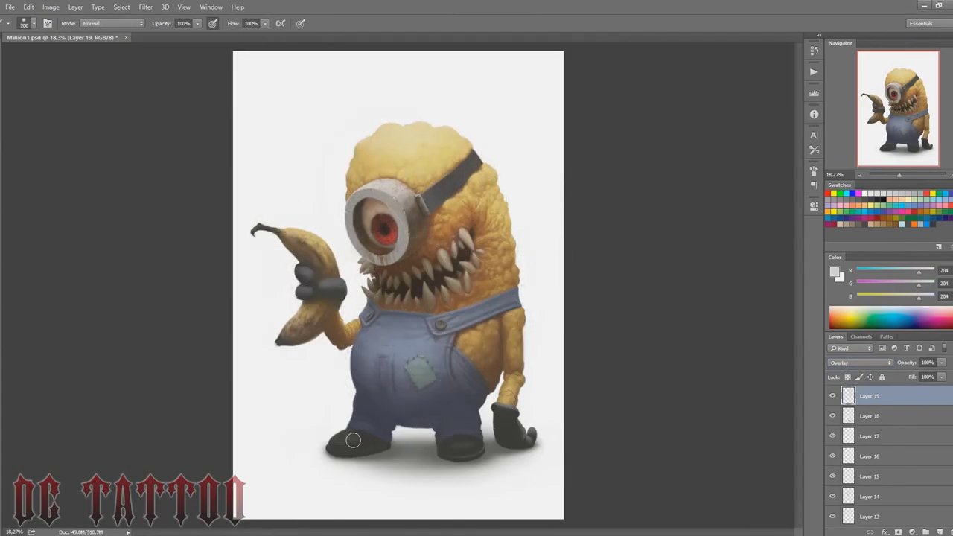
{"action": "left_click_drag", "start_coordinate": [354, 439], "coordinate": [341, 442]}
{"action": "left_click_drag", "start_coordinate": [454, 444], "coordinate": [469, 441]}
Step: Lower the Overlay layer's opacity to 75% and brighten the red iris, comparing the painting with and without the layer
{"action": "left_click_drag", "start_coordinate": [910, 363], "coordinate": [898, 365]}
{"action": "key", "text": "bracketright"}
{"action": "key", "text": "bracketright"}
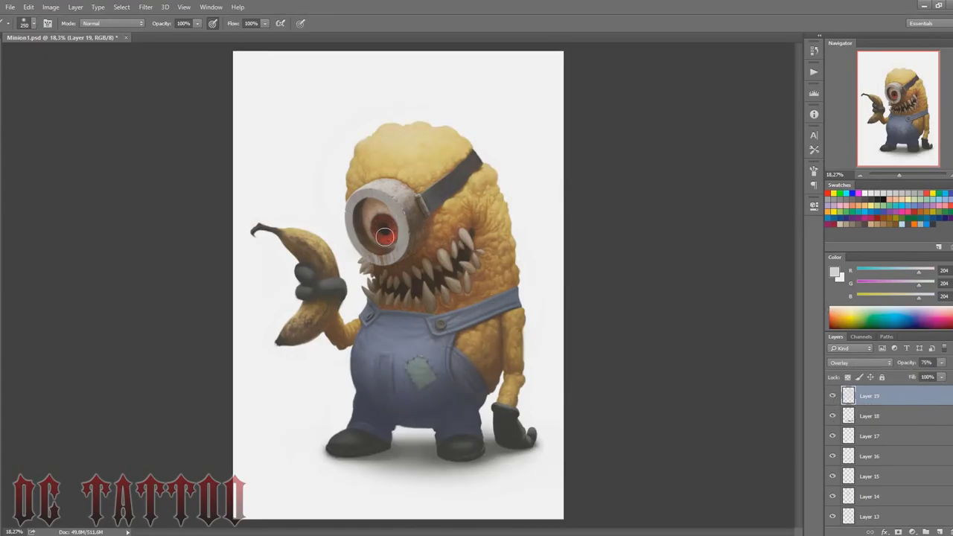
{"action": "left_click_drag", "start_coordinate": [385, 237], "coordinate": [383, 238]}
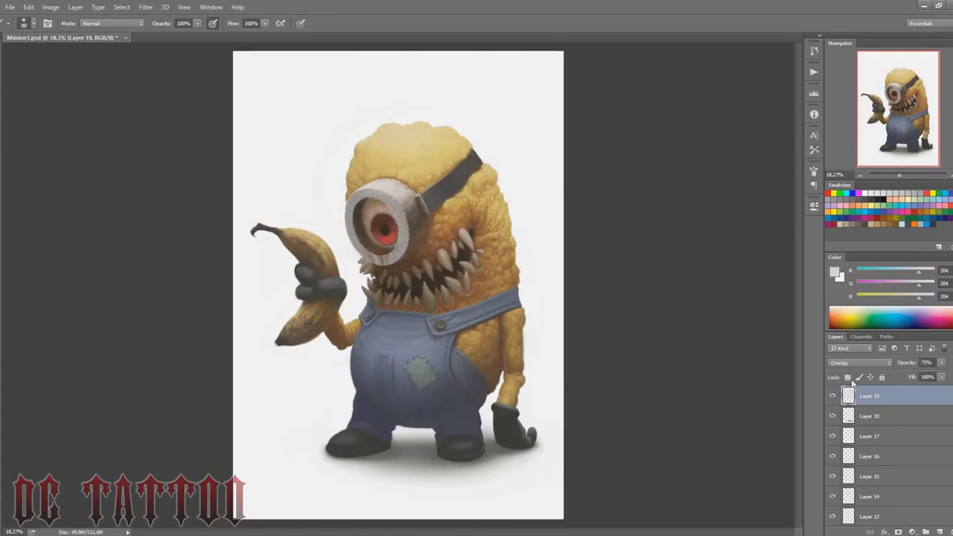
{"action": "left_click", "coordinate": [833, 397]}
{"action": "left_click", "coordinate": [833, 397]}
Step: Add a new Normal layer above the Overlay layer and choose white as the painting colour
{"action": "key", "text": "ctrl+shift+n"}
{"action": "left_click", "coordinate": [558, 160]}
{"action": "left_click", "coordinate": [531, 149], "text": "alt"}
{"action": "left_click_drag", "start_coordinate": [899, 176], "coordinate": [904, 177]}
{"action": "left_click_drag", "start_coordinate": [898, 109], "coordinate": [903, 143]}
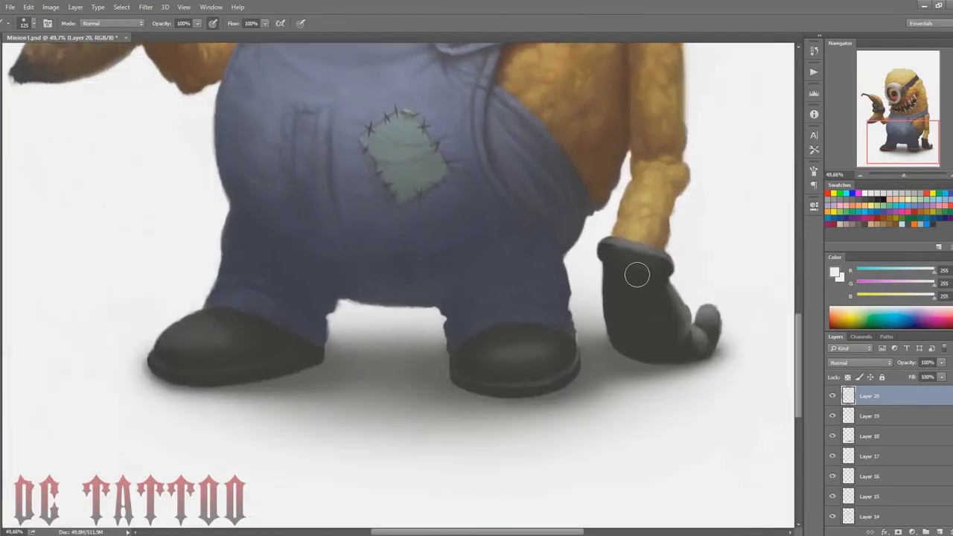
Step: Paint a thin white rim light along the hip of the overalls beside the lowered arm with a small brush
{"action": "scroll", "coordinate": [638, 274], "scroll_direction": "up", "scroll_amount": 3}
{"action": "key", "text": "bracketleft"}
{"action": "key", "text": "bracketleft"}
{"action": "key", "text": "bracketleft"}
{"action": "key", "text": "bracketleft"}
{"action": "key", "text": "bracketleft"}
{"action": "key", "text": "bracketright"}
{"action": "key", "text": "bracketright"}
{"action": "left_click_drag", "start_coordinate": [582, 320], "coordinate": [568, 359]}
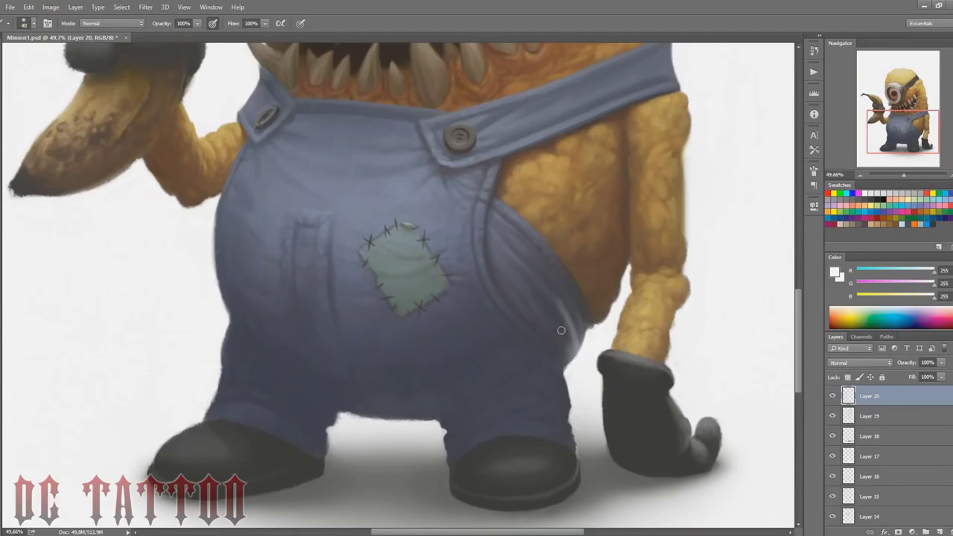
Step: Lower the new layer's opacity to 31% and extend the rim light down the hip of the overalls
{"action": "left_click_drag", "start_coordinate": [906, 363], "coordinate": [872, 369]}
{"action": "key", "text": "bracketright"}
{"action": "key", "text": "bracketright"}
{"action": "key", "text": "bracketright"}
{"action": "key", "text": "bracketright"}
{"action": "key", "text": "bracketright"}
{"action": "key", "text": "bracketright"}
{"action": "key", "text": "bracketright"}
{"action": "key", "text": "bracketright"}
{"action": "key", "text": "bracketright"}
{"action": "key", "text": "bracketright"}
{"action": "key", "text": "bracketright"}
{"action": "key", "text": "bracketright"}
{"action": "left_click_drag", "start_coordinate": [578, 332], "coordinate": [568, 362]}
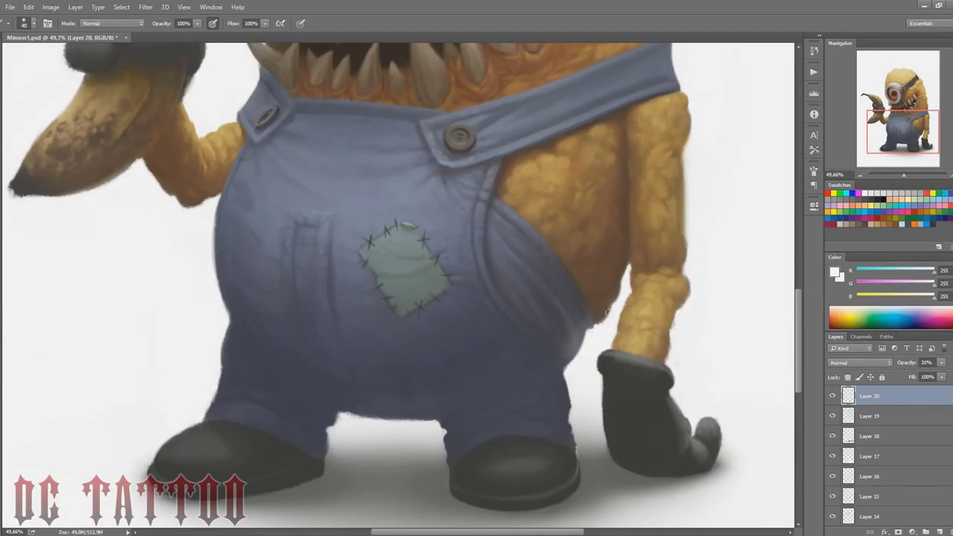
Step: Paint a rim light on the edge of the yellow body beside the lowered arm
{"action": "left_click_drag", "start_coordinate": [610, 282], "coordinate": [597, 320]}
{"action": "key", "text": "bracketright"}
{"action": "key", "text": "bracketright"}
{"action": "key", "text": "bracketright"}
{"action": "key", "text": "bracketright"}
{"action": "key", "text": "bracketright"}
{"action": "key", "text": "bracketright"}
{"action": "key", "text": "bracketright"}
{"action": "left_click_drag", "start_coordinate": [599, 321], "coordinate": [617, 278]}
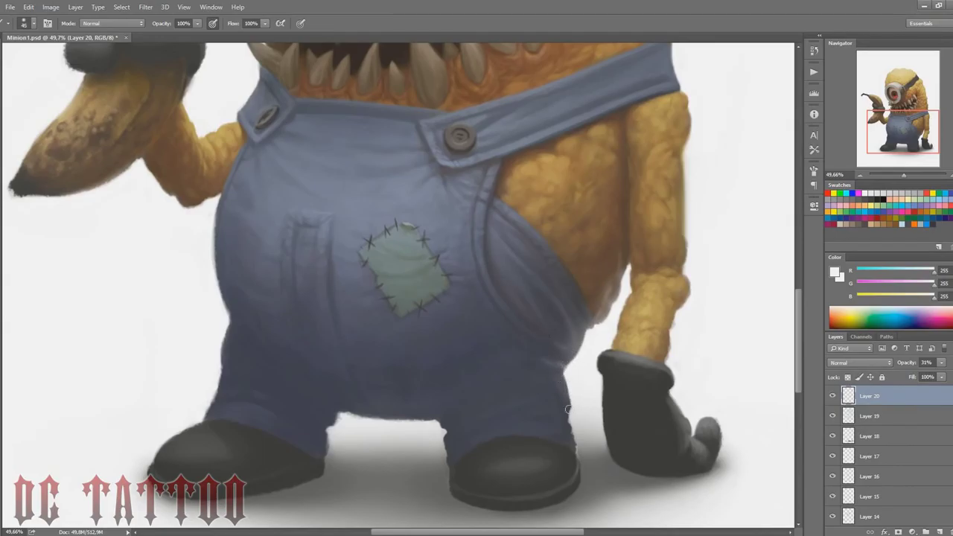
Step: Add light along the outer edge of the trouser leg nearest the lowered glove and switch to the eraser
{"action": "key", "text": "bracketright"}
{"action": "key", "text": "bracketright"}
{"action": "key", "text": "bracketright"}
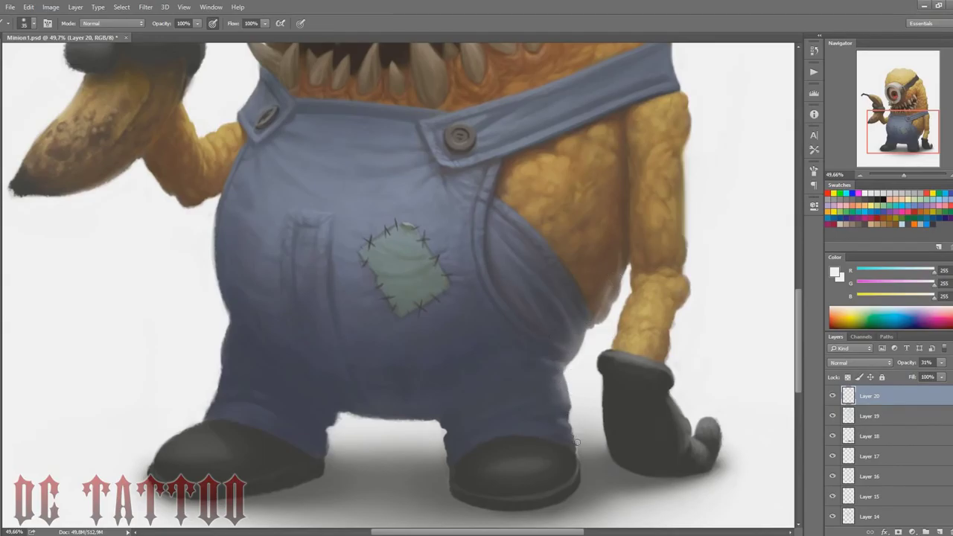
{"action": "key", "text": "e"}
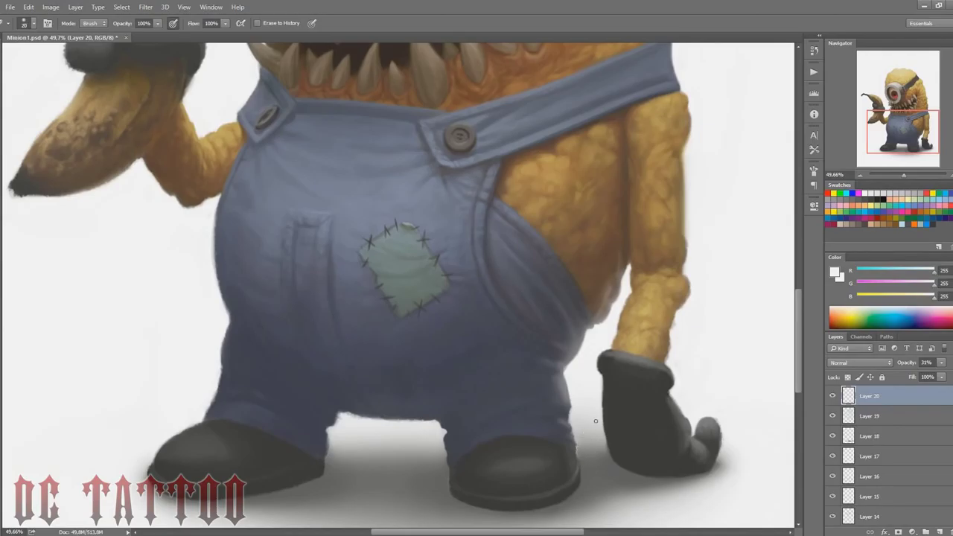
Step: Lighten the cuff, outer edge and curled fingertip of the lowered glove
{"action": "key", "text": "b"}
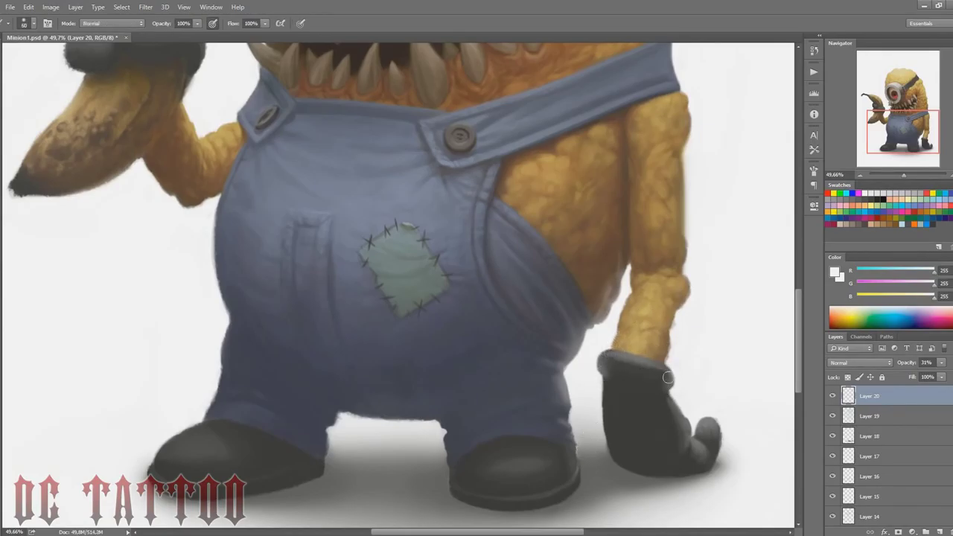
{"action": "key", "text": "bracketleft"}
{"action": "key", "text": "bracketleft"}
{"action": "mouse_move", "coordinate": [676, 409]}
{"action": "left_mouse_down"}
{"action": "mouse_move", "coordinate": [694, 445]}
{"action": "mouse_move", "coordinate": [716, 421]}
{"action": "left_mouse_up"}
{"action": "left_click_drag", "start_coordinate": [716, 458], "coordinate": [721, 433]}
{"action": "key", "text": "bracketright"}
{"action": "key", "text": "bracketright"}
{"action": "key", "text": "bracketright"}
{"action": "key", "text": "bracketright"}
{"action": "key", "text": "bracketright"}
{"action": "key", "text": "bracketright"}
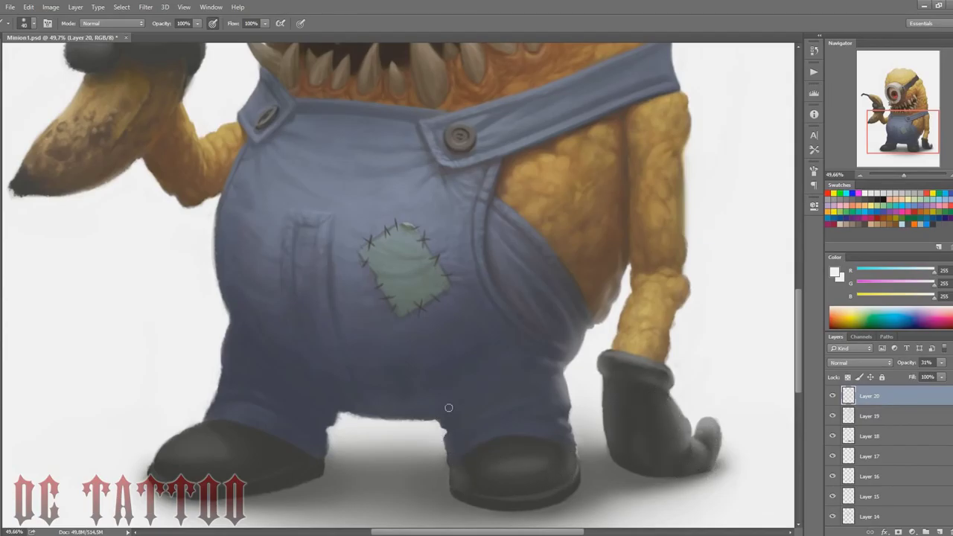
Step: Paint soft reflected light across the lower belly and crotch edge of the overalls, varying the brush size
{"action": "key", "text": "bracketright"}
{"action": "key", "text": "bracketright"}
{"action": "key", "text": "bracketright"}
{"action": "key", "text": "bracketright"}
{"action": "key", "text": "bracketright"}
{"action": "key", "text": "bracketright"}
{"action": "key", "text": "bracketright"}
{"action": "key", "text": "bracketright"}
{"action": "key", "text": "bracketright"}
{"action": "key", "text": "bracketright"}
{"action": "key", "text": "bracketright"}
{"action": "key", "text": "bracketright"}
{"action": "left_click_drag", "start_coordinate": [306, 369], "coordinate": [507, 370]}
{"action": "key", "text": "bracketleft"}
{"action": "key", "text": "bracketleft"}
{"action": "key", "text": "bracketleft"}
{"action": "key", "text": "bracketleft"}
{"action": "key", "text": "bracketleft"}
{"action": "key", "text": "bracketright"}
{"action": "key", "text": "bracketright"}
{"action": "key", "text": "bracketright"}
{"action": "left_click_drag", "start_coordinate": [467, 400], "coordinate": [388, 398]}
{"action": "key", "text": "bracketright"}
{"action": "key", "text": "bracketright"}
{"action": "key", "text": "bracketright"}
{"action": "key", "text": "bracketleft"}
{"action": "key", "text": "bracketleft"}
{"action": "key", "text": "bracketleft"}
{"action": "key", "text": "bracketleft"}
{"action": "key", "text": "bracketleft"}
{"action": "key", "text": "bracketleft"}
{"action": "key", "text": "bracketleft"}
{"action": "key", "text": "bracketleft"}
{"action": "key", "text": "bracketleft"}
{"action": "key", "text": "bracketleft"}
{"action": "key", "text": "bracketleft"}
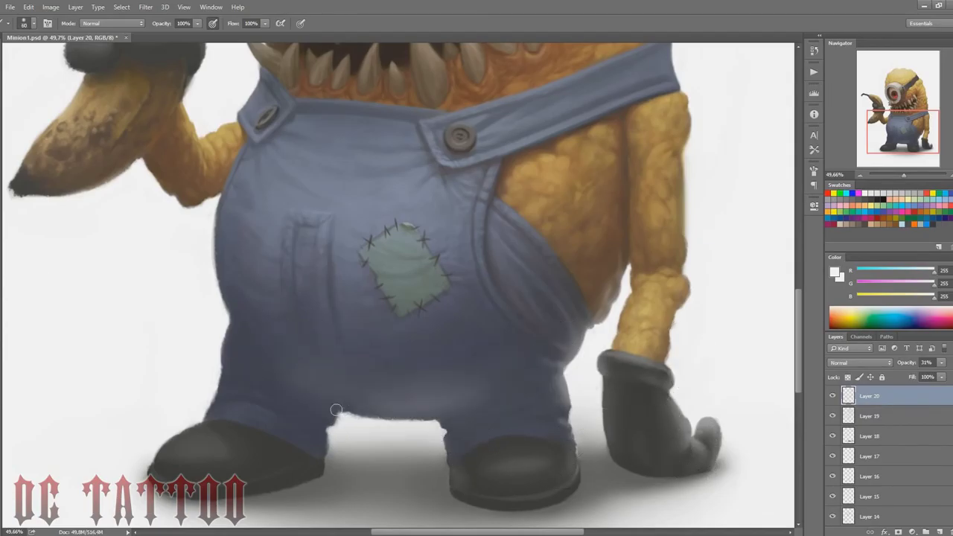
Step: Soften the new light on the lower belly of the overalls with an enlarged eraser
{"action": "key", "text": "e"}
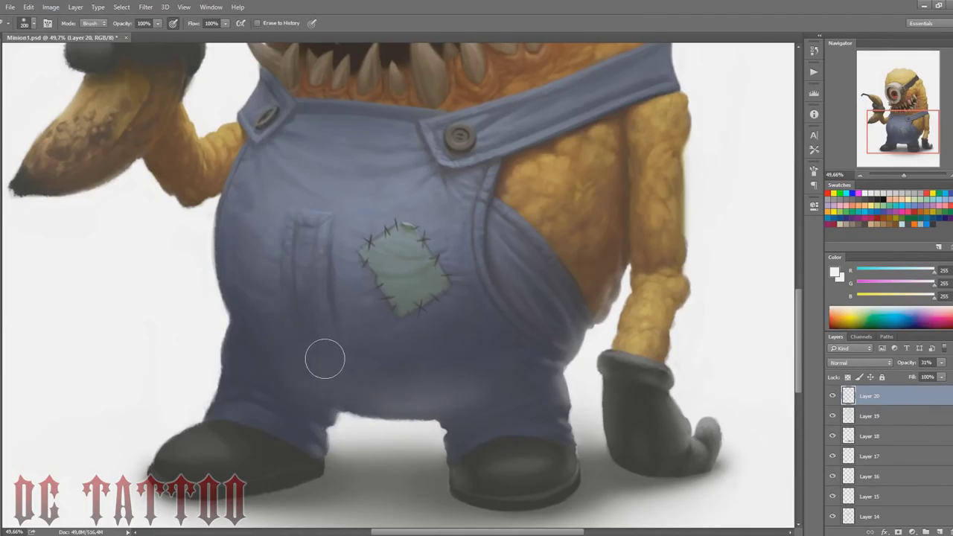
{"action": "key", "text": "bracketright"}
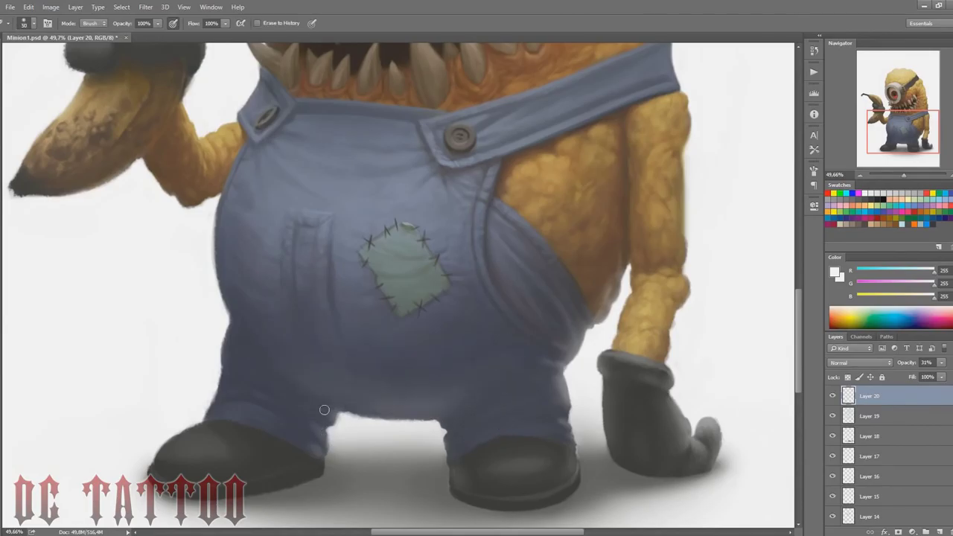
{"action": "key", "text": "bracketright"}
{"action": "key", "text": "bracketright"}
{"action": "key", "text": "bracketright"}
{"action": "key", "text": "bracketright"}
{"action": "key", "text": "bracketright"}
{"action": "key", "text": "bracketright"}
{"action": "key", "text": "bracketright"}
{"action": "key", "text": "bracketright"}
{"action": "key", "text": "bracketright"}
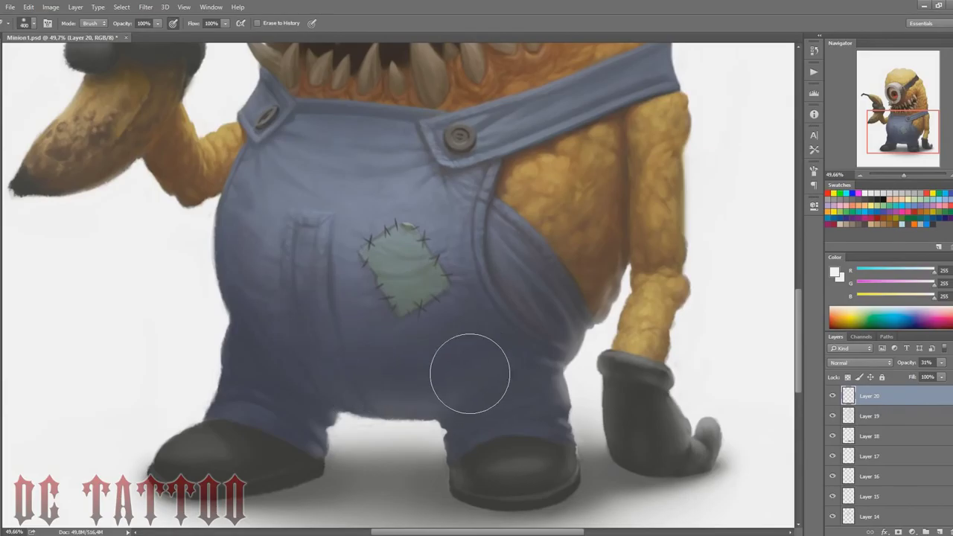
{"action": "left_click_drag", "start_coordinate": [470, 375], "coordinate": [484, 392]}
Step: Refine the light on the shoe below the banana using a reduced eraser and the brush
{"action": "key", "text": "bracketleft"}
{"action": "key", "text": "bracketleft"}
{"action": "key", "text": "bracketleft"}
{"action": "key", "text": "bracketleft"}
{"action": "key", "text": "bracketleft"}
{"action": "key", "text": "bracketleft"}
{"action": "mouse_move", "coordinate": [165, 447]}
{"action": "left_mouse_down"}
{"action": "mouse_move", "coordinate": [218, 390]}
{"action": "mouse_move", "coordinate": [261, 441]}
{"action": "mouse_move", "coordinate": [247, 463]}
{"action": "left_mouse_up"}
{"action": "key", "text": "b"}
{"action": "left_click_drag", "start_coordinate": [291, 422], "coordinate": [245, 472]}
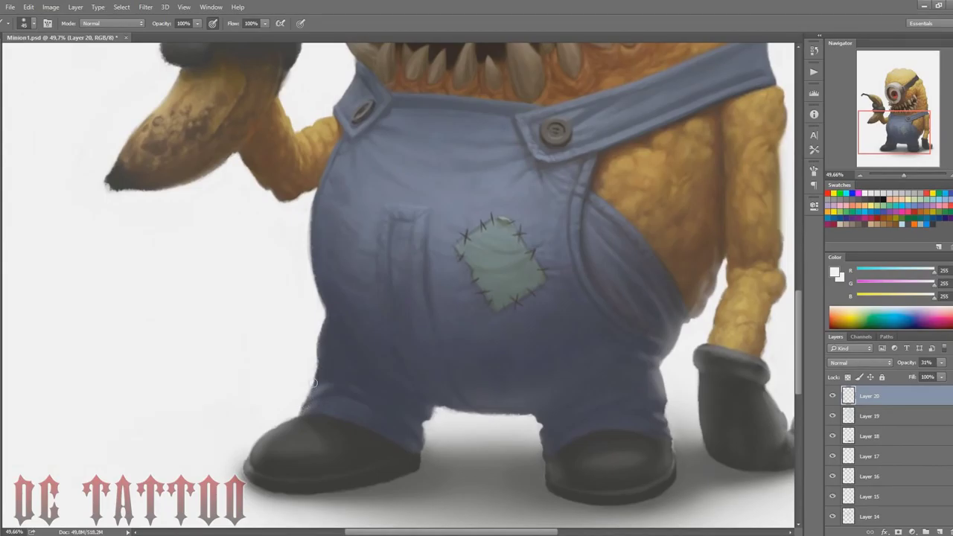
Step: Brighten the belly edge on the banana side and shape the fold above the leg, alternating brush and eraser
{"action": "mouse_move", "coordinate": [306, 242]}
{"action": "left_mouse_down"}
{"action": "mouse_move", "coordinate": [332, 313]}
{"action": "mouse_move", "coordinate": [341, 298]}
{"action": "left_mouse_up"}
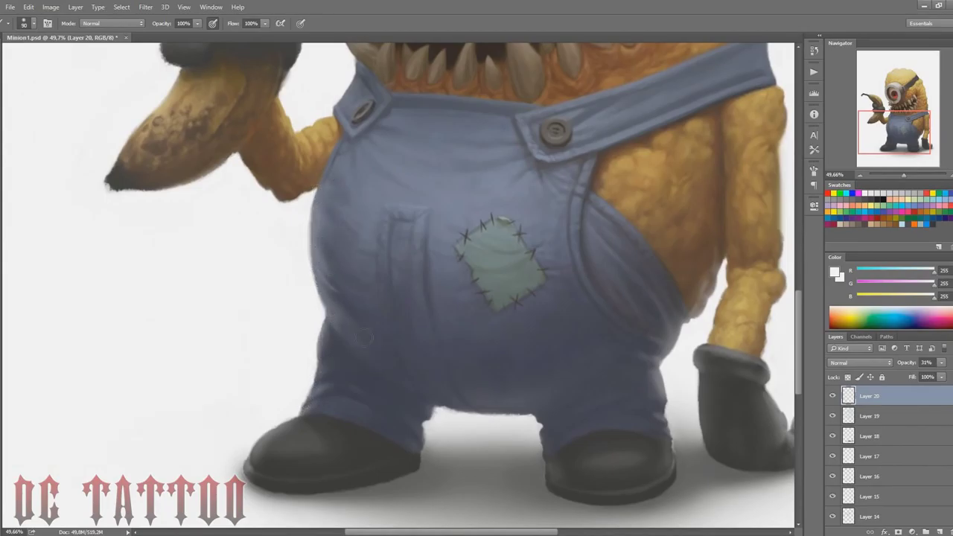
{"action": "key", "text": "e"}
{"action": "key", "text": "bracketright"}
{"action": "key", "text": "bracketright"}
{"action": "key", "text": "bracketright"}
{"action": "key", "text": "b"}
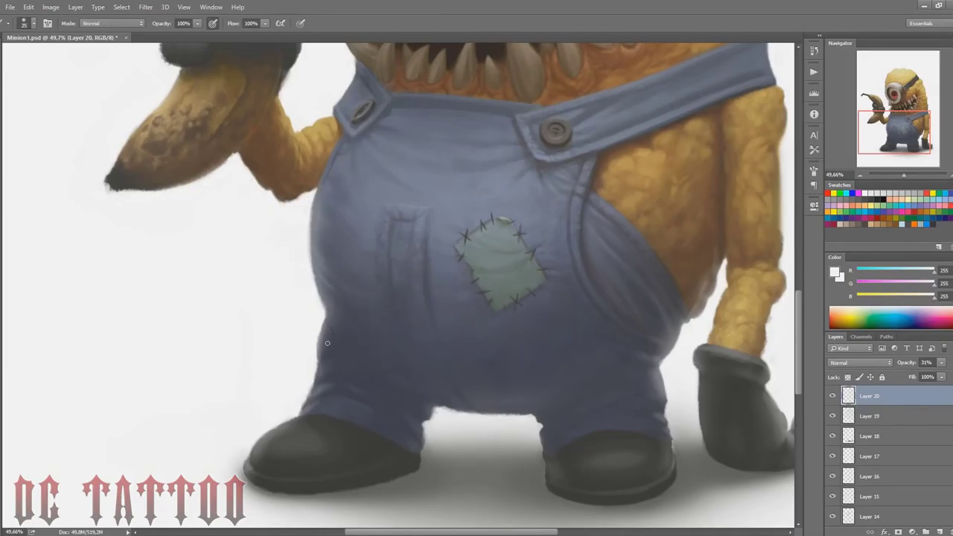
{"action": "key", "text": "e"}
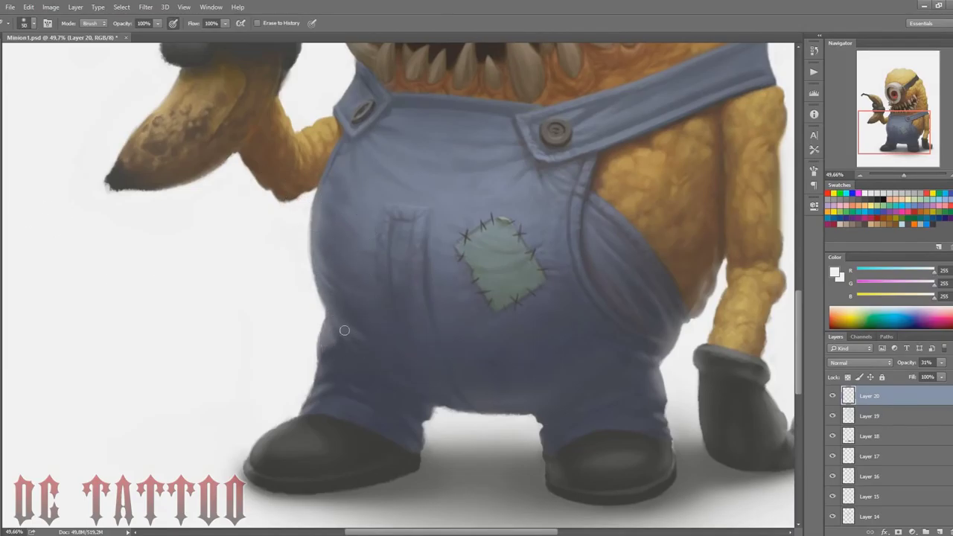
{"action": "key", "text": "b"}
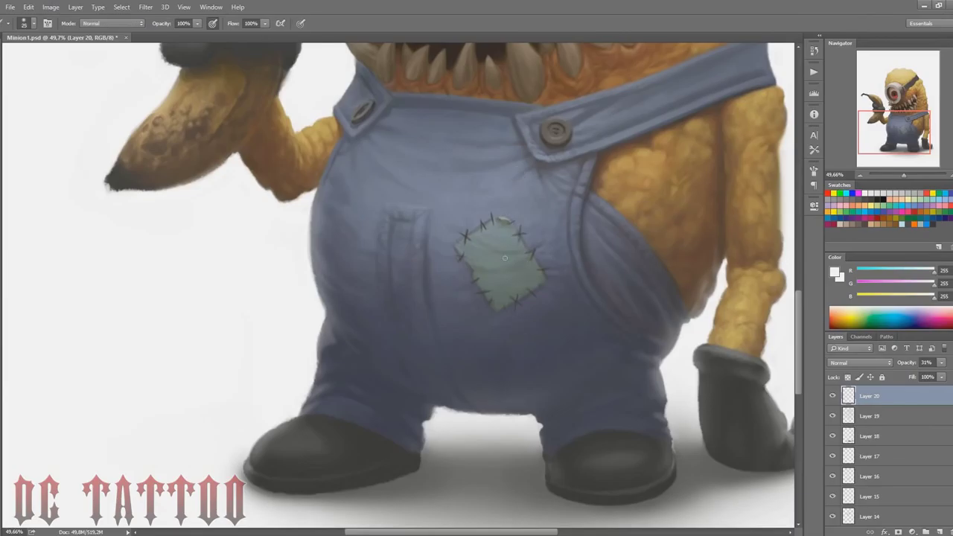
Step: Paint a rim light along the outer edge of the lowered arm from the wrist to the shoulder
{"action": "left_click_drag", "start_coordinate": [869, 147], "coordinate": [878, 152]}
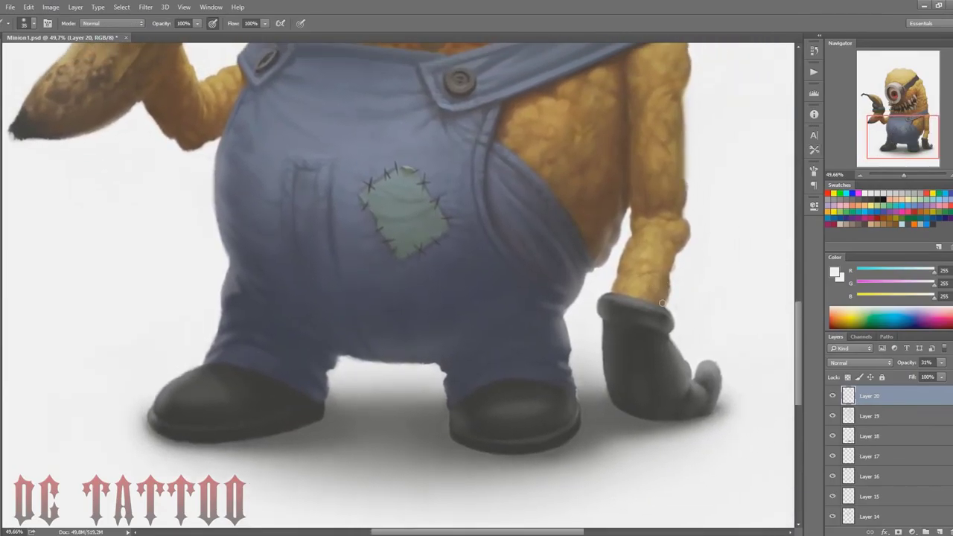
{"action": "left_click_drag", "start_coordinate": [662, 303], "coordinate": [675, 260]}
{"action": "left_click_drag", "start_coordinate": [685, 222], "coordinate": [687, 103]}
{"action": "left_click_drag", "start_coordinate": [898, 133], "coordinate": [898, 104]}
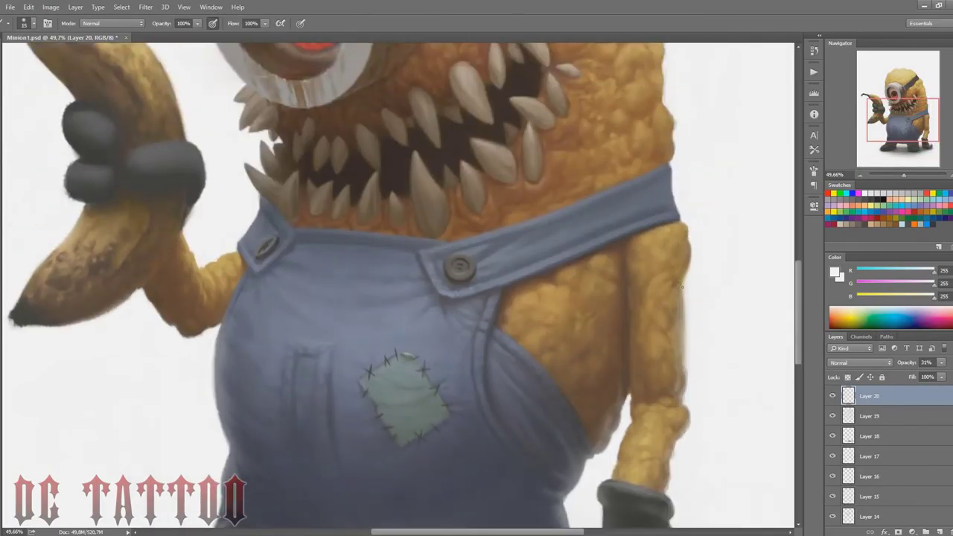
{"action": "key", "text": "bracketright"}
{"action": "key", "text": "bracketright"}
{"action": "key", "text": "bracketright"}
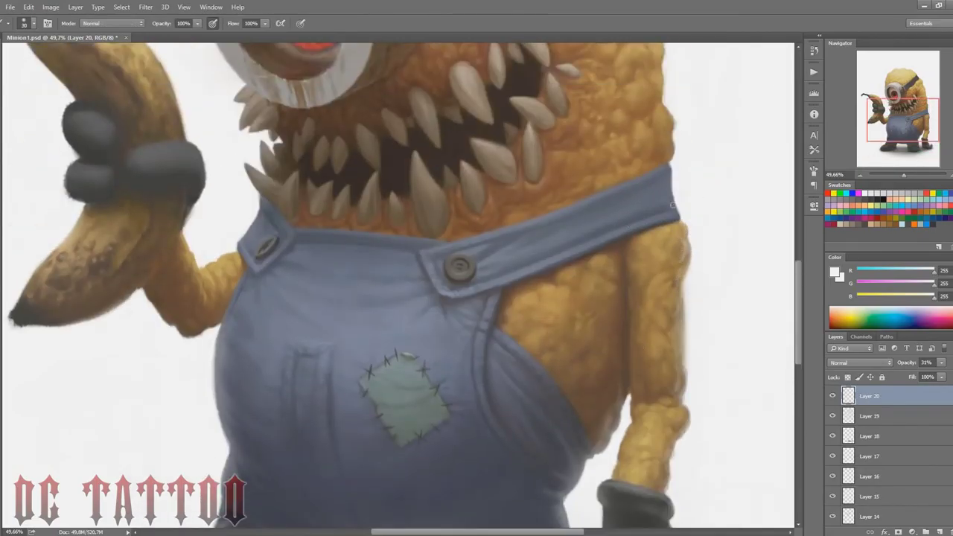
Step: Brighten the back end of the overalls strap above the shoulder with an enlarged brush
{"action": "key", "text": "bracketright"}
{"action": "key", "text": "bracketright"}
{"action": "key", "text": "bracketright"}
{"action": "key", "text": "bracketright"}
{"action": "key", "text": "bracketright"}
{"action": "key", "text": "bracketright"}
{"action": "key", "text": "bracketright"}
{"action": "key", "text": "bracketright"}
{"action": "key", "text": "bracketright"}
{"action": "mouse_move", "coordinate": [683, 211]}
{"action": "left_mouse_down"}
{"action": "mouse_move", "coordinate": [680, 179]}
{"action": "mouse_move", "coordinate": [685, 213]}
{"action": "left_mouse_up"}
Step: Set the layer's blend mode to Lighten and add rim light on the bumpy back above the overalls strap
{"action": "left_click", "coordinate": [851, 362]}
{"action": "mouse_move", "coordinate": [902, 120]}
{"action": "left_mouse_down"}
{"action": "mouse_move", "coordinate": [901, 139]}
{"action": "mouse_move", "coordinate": [896, 113]}
{"action": "left_mouse_up"}
{"action": "left_click", "coordinate": [840, 218]}
{"action": "key", "text": "bracketleft"}
{"action": "key", "text": "bracketleft"}
{"action": "key", "text": "bracketleft"}
{"action": "key", "text": "bracketleft"}
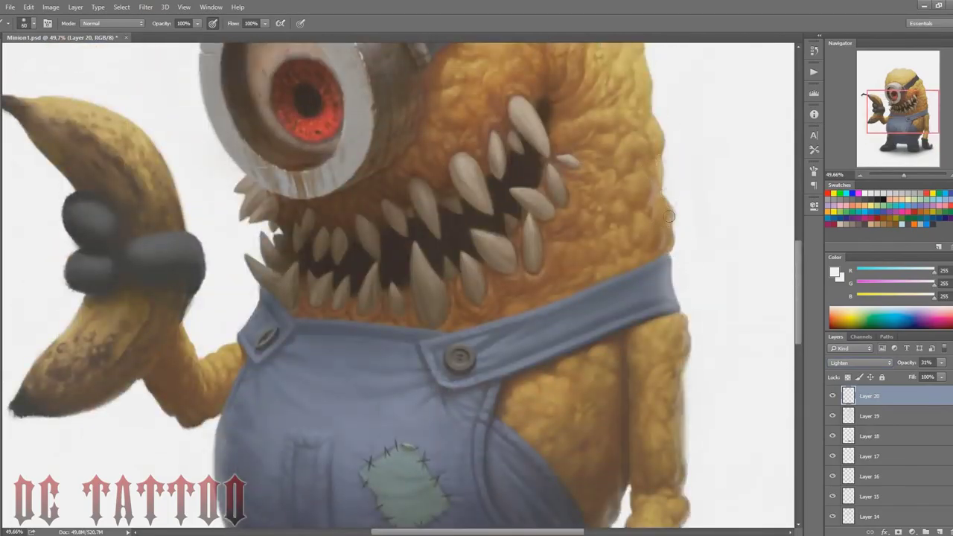
{"action": "key", "text": "bracketleft"}
{"action": "key", "text": "bracketleft"}
{"action": "key", "text": "bracketleft"}
{"action": "key", "text": "bracketleft"}
{"action": "scroll", "coordinate": [740, 104], "scroll_direction": "up", "scroll_amount": 4}
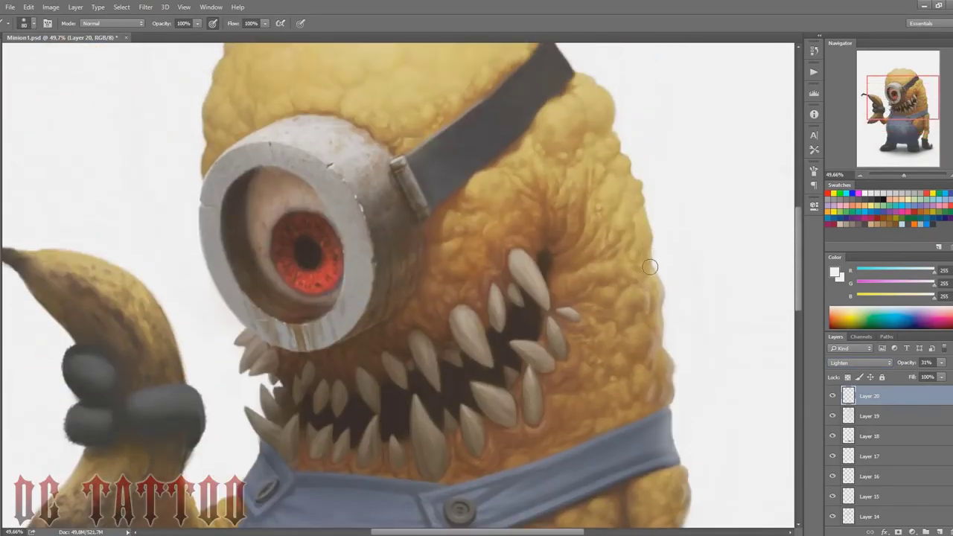
Step: Continue the soft rim light up the back towards the goggle strap with a larger brush
{"action": "key", "text": "bracketright"}
{"action": "key", "text": "bracketright"}
{"action": "key", "text": "bracketright"}
{"action": "key", "text": "bracketright"}
{"action": "key", "text": "bracketright"}
{"action": "scroll", "coordinate": [598, 89], "scroll_direction": "up", "scroll_amount": 3}
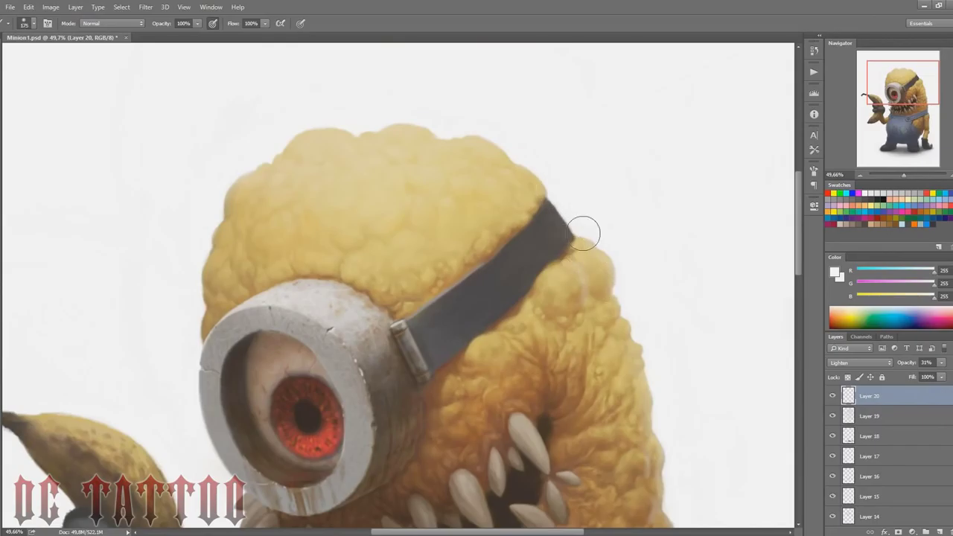
Step: Lighten the upper end of the dark goggle strap with a reduced brush
{"action": "key", "text": "bracketleft"}
{"action": "key", "text": "bracketleft"}
{"action": "key", "text": "bracketleft"}
{"action": "key", "text": "bracketleft"}
{"action": "left_click_drag", "start_coordinate": [224, 305], "coordinate": [327, 194]}
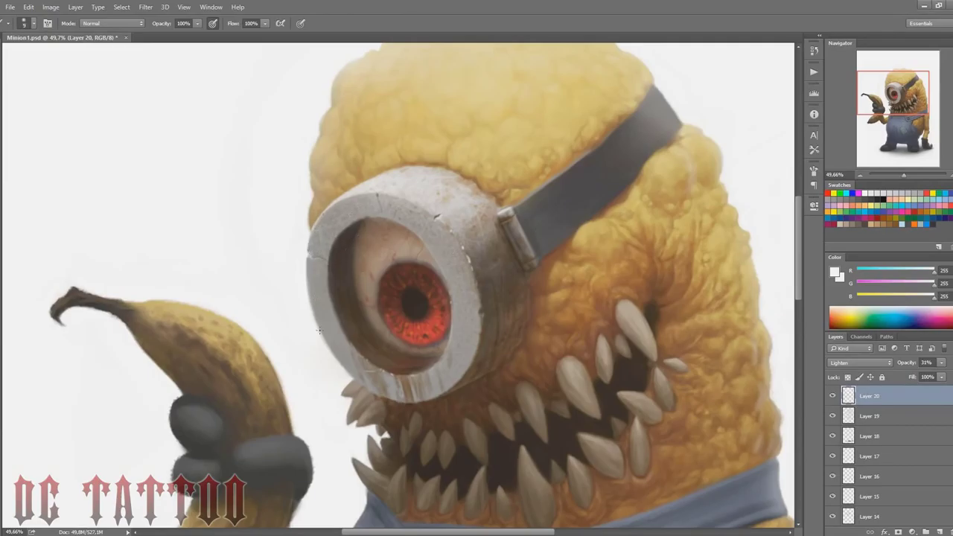
{"action": "key", "text": "bracketright"}
{"action": "key", "text": "bracketright"}
{"action": "key", "text": "bracketright"}
{"action": "mouse_move", "coordinate": [332, 325]}
{"action": "left_mouse_down"}
{"action": "mouse_move", "coordinate": [317, 275]}
{"action": "mouse_move", "coordinate": [329, 311]}
{"action": "left_mouse_up"}
{"action": "left_click_drag", "start_coordinate": [447, 264], "coordinate": [463, 324]}
{"action": "left_click_drag", "start_coordinate": [316, 257], "coordinate": [313, 293]}
{"action": "key", "text": "ctrl+alt+z"}
{"action": "key", "text": "ctrl+alt+z"}
{"action": "key", "text": "ctrl+alt+z"}
{"action": "key", "text": "ctrl+alt+z"}
{"action": "key", "text": "ctrl+alt+z"}
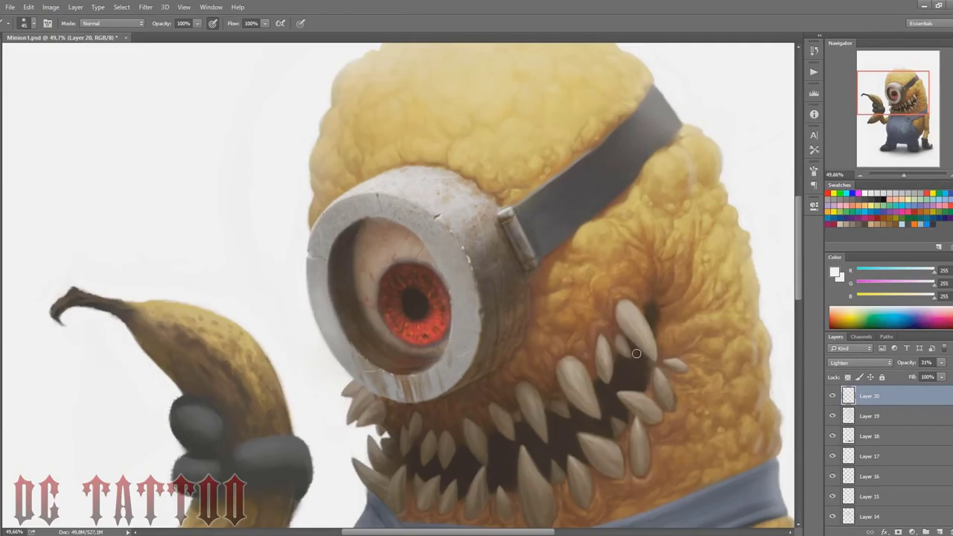
Step: Add soft white light to the metal side of the goggle and the front edge of the outermost teeth
{"action": "left_click_drag", "start_coordinate": [487, 277], "coordinate": [497, 313]}
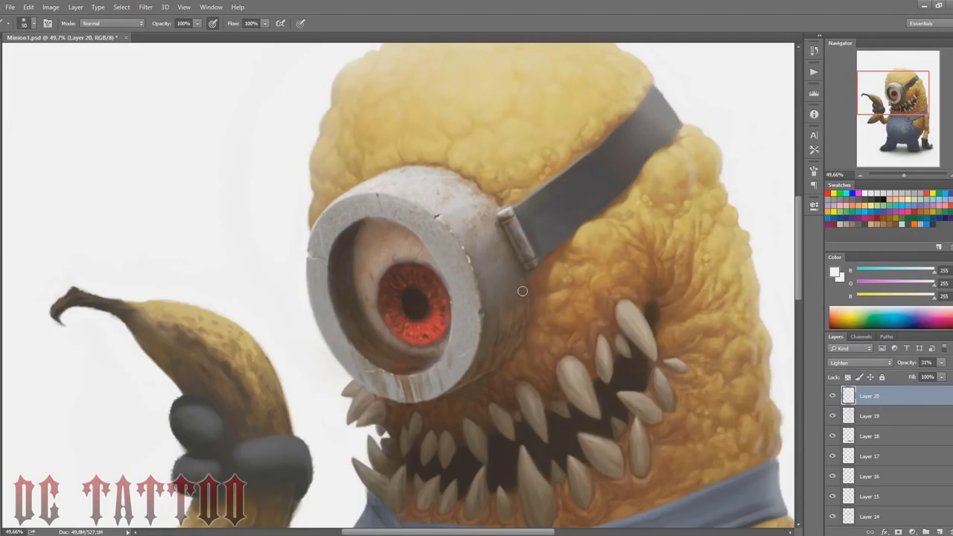
{"action": "left_click", "coordinate": [889, 104]}
{"action": "key", "text": "bracketright"}
{"action": "key", "text": "bracketright"}
{"action": "key", "text": "bracketright"}
{"action": "key", "text": "bracketright"}
{"action": "key", "text": "bracketright"}
{"action": "key", "text": "bracketright"}
{"action": "key", "text": "bracketright"}
{"action": "key", "text": "bracketright"}
{"action": "key", "text": "bracketright"}
{"action": "key", "text": "bracketright"}
{"action": "key", "text": "bracketright"}
{"action": "key", "text": "bracketright"}
{"action": "key", "text": "bracketright"}
{"action": "key", "text": "bracketright"}
{"action": "key", "text": "bracketright"}
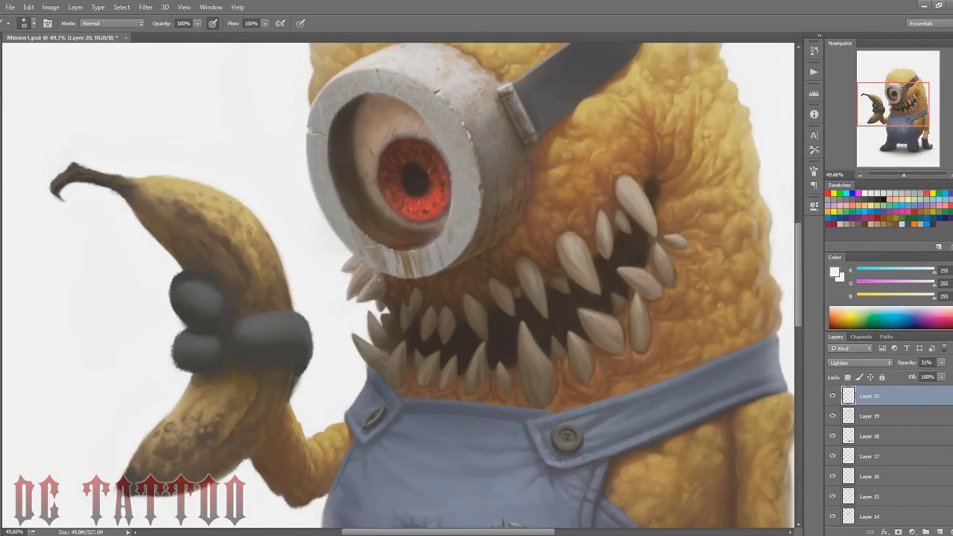
{"action": "key", "text": "bracketright"}
{"action": "key", "text": "bracketright"}
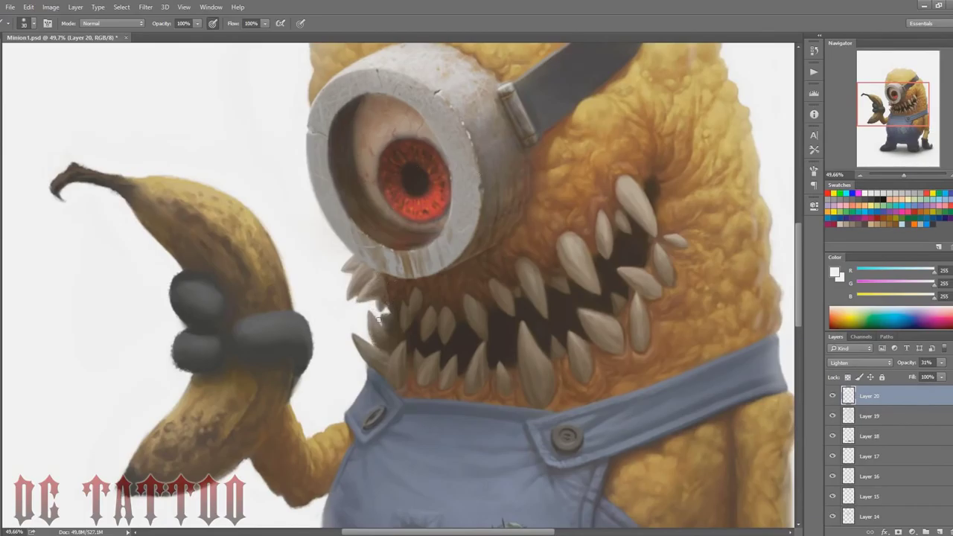
{"action": "left_click_drag", "start_coordinate": [379, 320], "coordinate": [357, 344]}
Step: Brush soft rim light down the front edge of the overalls at the far shoulder strap
{"action": "key", "text": "bracketright"}
{"action": "key", "text": "bracketright"}
{"action": "key", "text": "bracketright"}
{"action": "key", "text": "bracketright"}
{"action": "key", "text": "bracketright"}
{"action": "key", "text": "bracketright"}
{"action": "left_click_drag", "start_coordinate": [364, 378], "coordinate": [350, 413]}
{"action": "key", "text": "bracketright"}
{"action": "key", "text": "bracketright"}
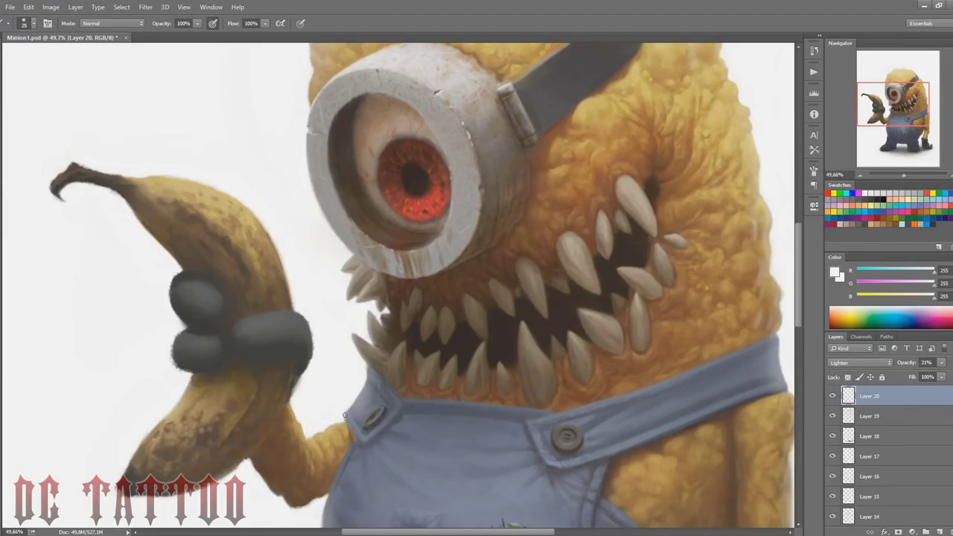
Step: Lighten the outer edge and top of the gloved finger wrapped across the banana
{"action": "mouse_move", "coordinate": [316, 327]}
{"action": "left_mouse_down"}
{"action": "mouse_move", "coordinate": [300, 392]}
{"action": "mouse_move", "coordinate": [312, 310]}
{"action": "left_mouse_up"}
{"action": "key", "text": "bracketleft"}
{"action": "key", "text": "bracketleft"}
{"action": "key", "text": "bracketleft"}
{"action": "key", "text": "bracketleft"}
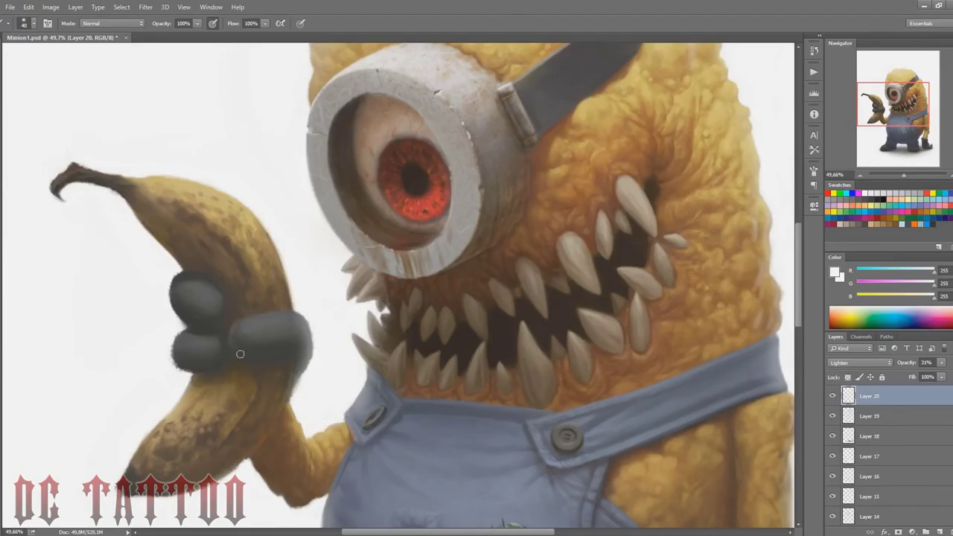
{"action": "key", "text": "bracketright"}
{"action": "key", "text": "bracketright"}
{"action": "key", "text": "bracketright"}
{"action": "mouse_move", "coordinate": [239, 336]}
{"action": "left_mouse_down"}
{"action": "mouse_move", "coordinate": [251, 326]}
{"action": "mouse_move", "coordinate": [294, 328]}
{"action": "left_mouse_up"}
Step: Add rim light to the two outer glove fingers and the inner edge of the banana's upper half
{"action": "scroll", "coordinate": [582, 207], "scroll_direction": "down", "scroll_amount": 3}
{"action": "key", "text": "bracketleft"}
{"action": "key", "text": "bracketleft"}
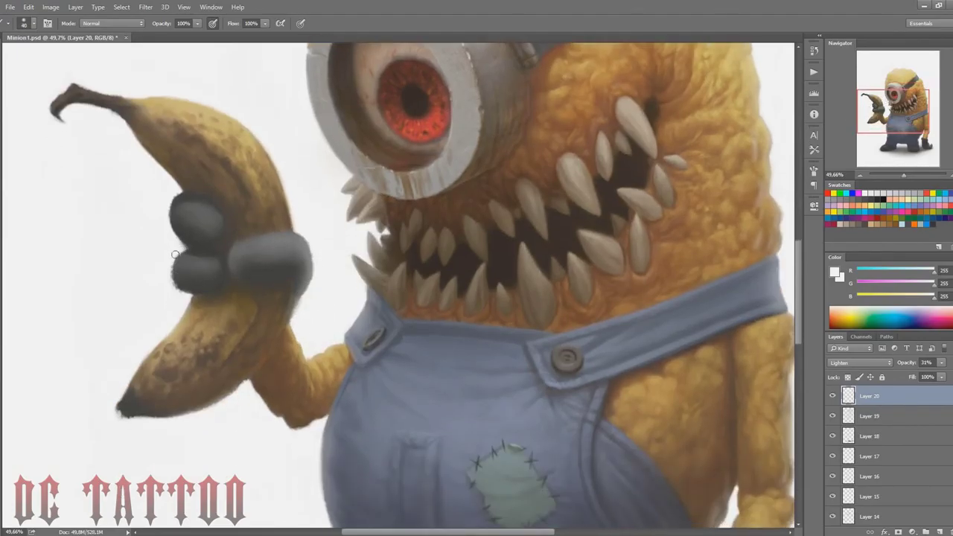
{"action": "mouse_move", "coordinate": [176, 254]}
{"action": "left_mouse_down"}
{"action": "mouse_move", "coordinate": [198, 253]}
{"action": "mouse_move", "coordinate": [170, 219]}
{"action": "mouse_move", "coordinate": [173, 202]}
{"action": "mouse_move", "coordinate": [179, 233]}
{"action": "left_mouse_up"}
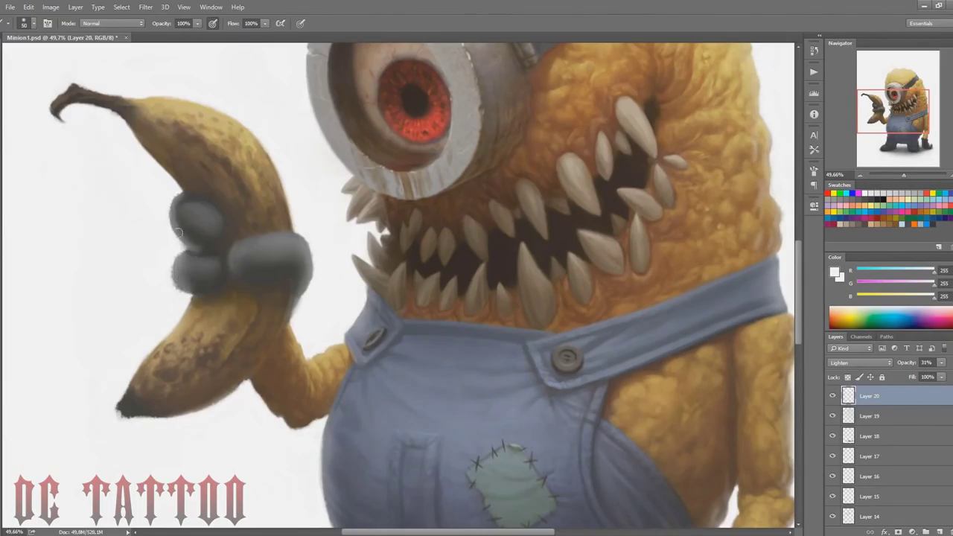
{"action": "left_click_drag", "start_coordinate": [184, 191], "coordinate": [131, 123]}
{"action": "mouse_move", "coordinate": [130, 123]}
{"action": "left_mouse_down"}
{"action": "mouse_move", "coordinate": [189, 191]}
{"action": "mouse_move", "coordinate": [181, 186]}
{"action": "left_mouse_up"}
{"action": "key", "text": "e"}
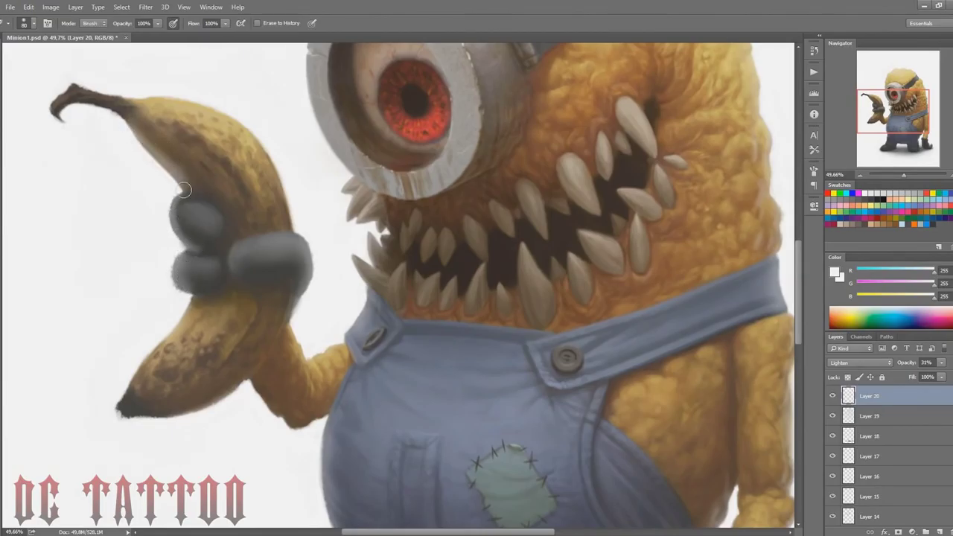
Step: Paint soft light along the edges of the banana's lower half, varying the brush size and refining up to the stem
{"action": "key", "text": "b"}
{"action": "key", "text": "bracketright"}
{"action": "key", "text": "bracketright"}
{"action": "key", "text": "bracketright"}
{"action": "mouse_move", "coordinate": [175, 317]}
{"action": "left_mouse_down"}
{"action": "mouse_move", "coordinate": [122, 402]}
{"action": "mouse_move", "coordinate": [151, 415]}
{"action": "mouse_move", "coordinate": [209, 398]}
{"action": "left_mouse_up"}
{"action": "left_click_drag", "start_coordinate": [209, 397], "coordinate": [147, 421]}
{"action": "key", "text": "bracketleft"}
{"action": "key", "text": "bracketleft"}
{"action": "key", "text": "bracketleft"}
{"action": "key", "text": "bracketleft"}
{"action": "key", "text": "bracketleft"}
{"action": "key", "text": "bracketleft"}
{"action": "mouse_move", "coordinate": [244, 378]}
{"action": "left_mouse_down"}
{"action": "mouse_move", "coordinate": [271, 346]}
{"action": "mouse_move", "coordinate": [229, 381]}
{"action": "left_mouse_up"}
{"action": "key", "text": "e"}
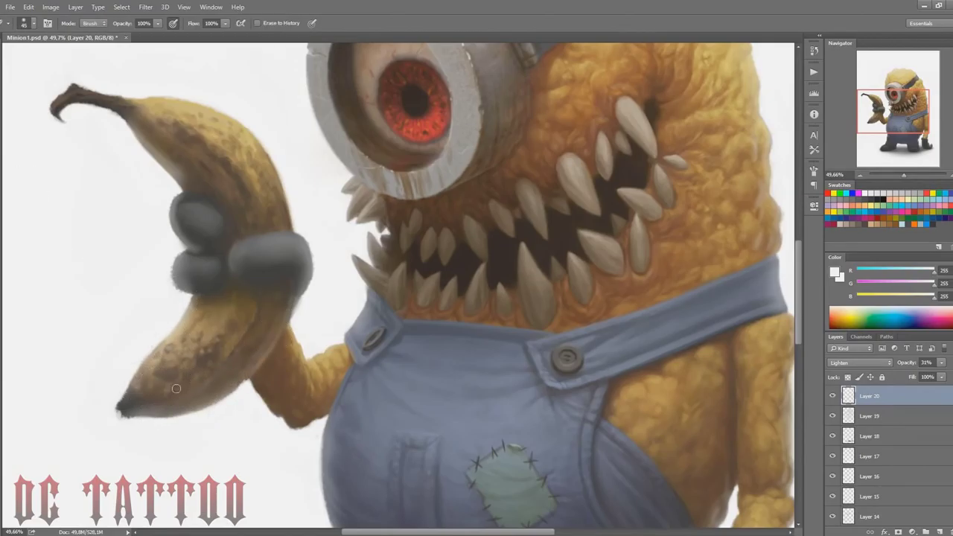
{"action": "key", "text": "b"}
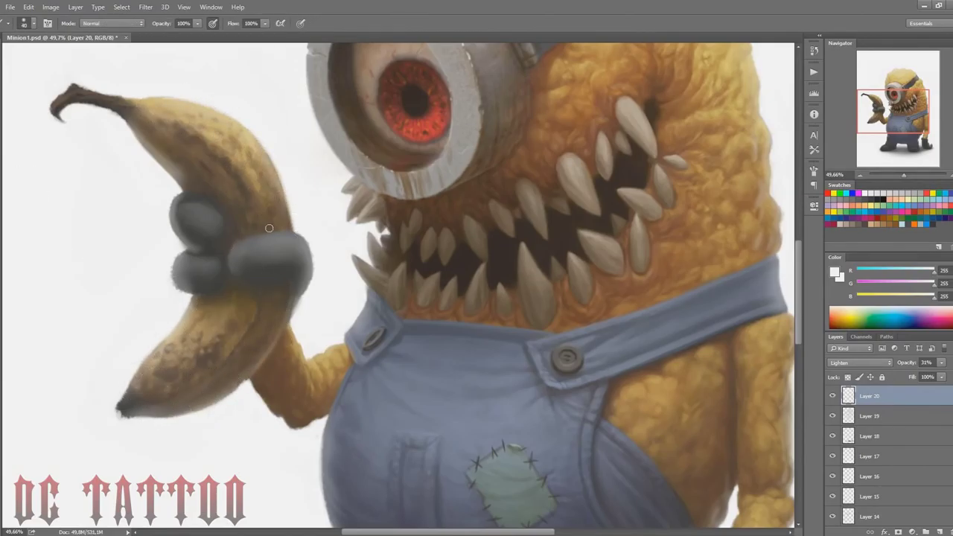
{"action": "key", "text": "bracketleft"}
{"action": "key", "text": "bracketleft"}
{"action": "key", "text": "bracketleft"}
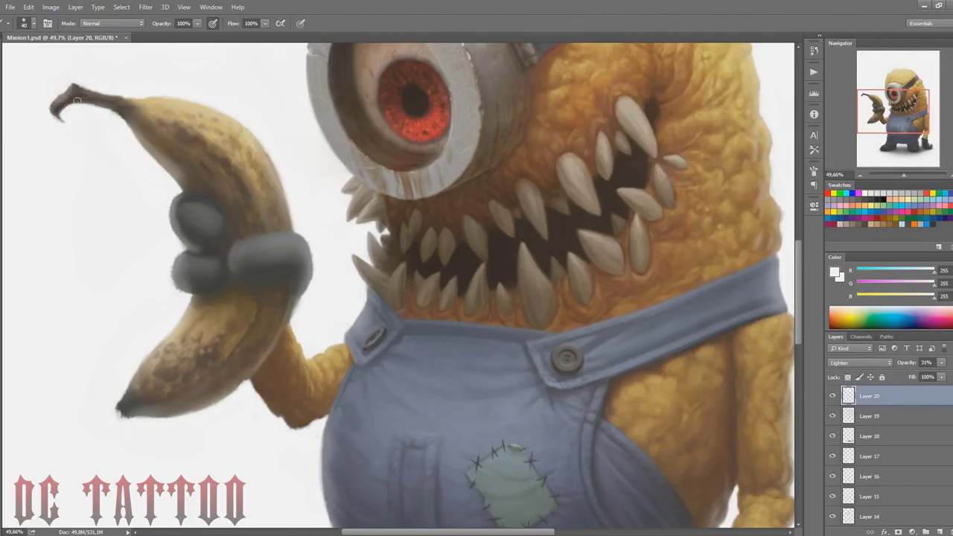
Step: Compare the whole painting with Layer 20 hidden and shown
{"action": "left_click_drag", "start_coordinate": [904, 175], "coordinate": [901, 175]}
{"action": "left_click", "coordinate": [832, 396]}
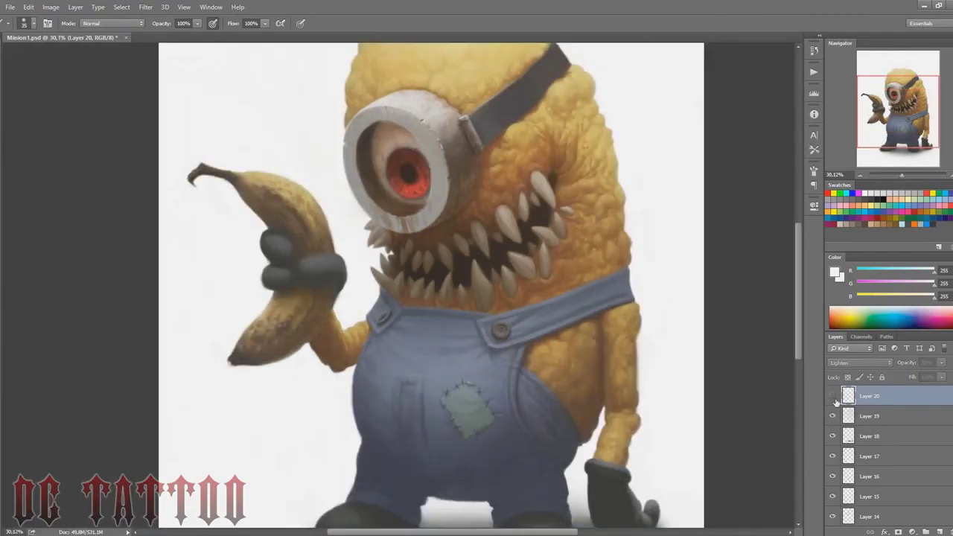
{"action": "left_click", "coordinate": [833, 395]}
Step: Add a broad soft glow across the goggle strap and back of the head with a much larger brush
{"action": "left_click_drag", "start_coordinate": [899, 115], "coordinate": [903, 101]}
{"action": "key", "text": "bracketright"}
{"action": "key", "text": "bracketright"}
{"action": "key", "text": "bracketright"}
{"action": "key", "text": "bracketright"}
{"action": "key", "text": "bracketright"}
{"action": "key", "text": "bracketright"}
{"action": "key", "text": "bracketright"}
{"action": "key", "text": "bracketright"}
{"action": "key", "text": "bracketright"}
{"action": "key", "text": "bracketright"}
{"action": "key", "text": "bracketright"}
{"action": "mouse_move", "coordinate": [534, 142]}
{"action": "left_mouse_down"}
{"action": "mouse_move", "coordinate": [543, 124]}
{"action": "mouse_move", "coordinate": [509, 180]}
{"action": "left_mouse_up"}
{"action": "key", "text": "e"}
{"action": "key", "text": "bracketleft"}
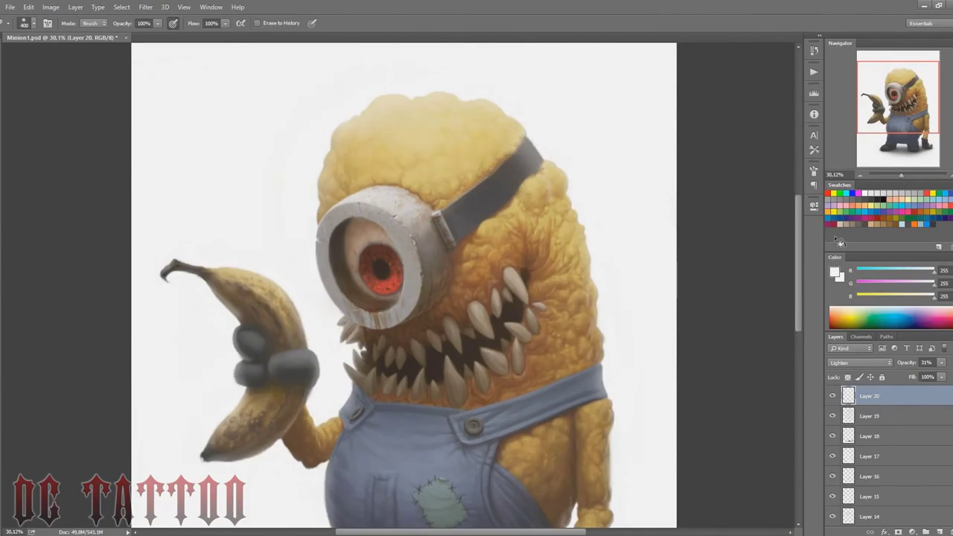
Step: Flip the canvas horizontally to check the figure and save the document
{"action": "left_click_drag", "start_coordinate": [902, 98], "coordinate": [880, 139]}
{"action": "left_click_drag", "start_coordinate": [903, 108], "coordinate": [904, 113]}
{"action": "key", "text": "F2"}
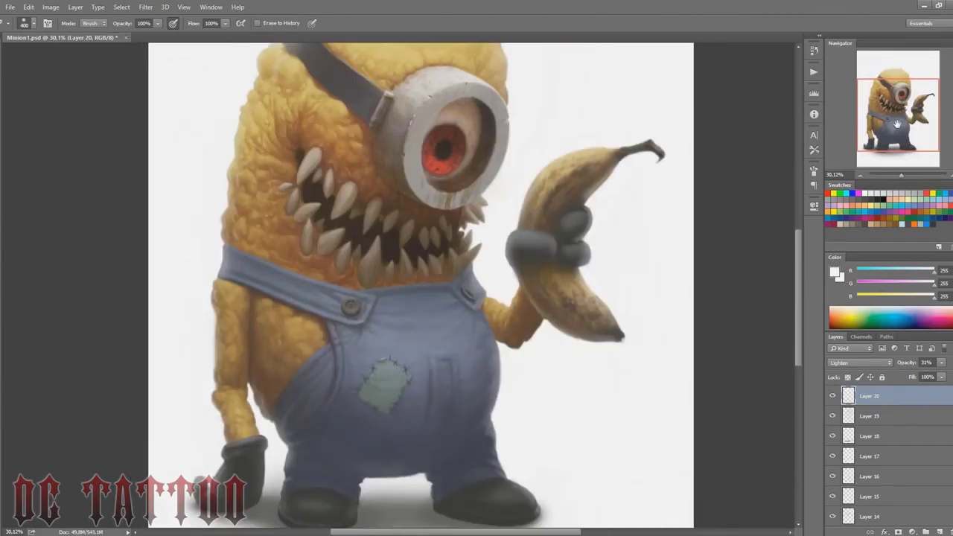
{"action": "key", "text": "ctrl+s"}
Step: Brush white rim light along the banana's lower tip and the underside of the raised forearm
{"action": "left_click_drag", "start_coordinate": [902, 176], "coordinate": [905, 177]}
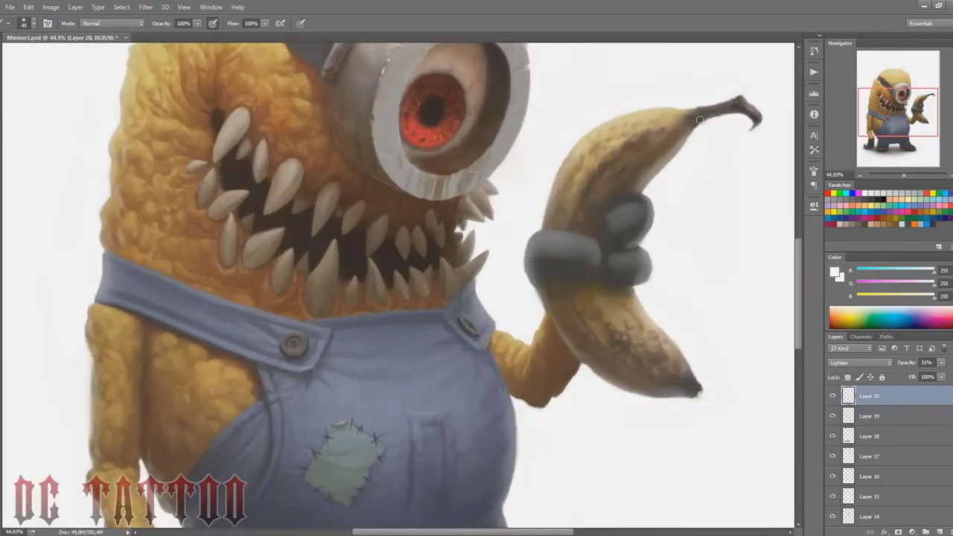
{"action": "left_click_drag", "start_coordinate": [665, 327], "coordinate": [702, 384]}
{"action": "key", "text": "bracketleft"}
{"action": "key", "text": "bracketleft"}
{"action": "mouse_move", "coordinate": [512, 396]}
{"action": "left_mouse_down"}
{"action": "mouse_move", "coordinate": [562, 392]}
{"action": "mouse_move", "coordinate": [537, 400]}
{"action": "mouse_move", "coordinate": [573, 367]}
{"action": "mouse_move", "coordinate": [561, 362]}
{"action": "mouse_move", "coordinate": [575, 361]}
{"action": "mouse_move", "coordinate": [545, 390]}
{"action": "left_mouse_up"}
{"action": "key", "text": "bracketright"}
{"action": "key", "text": "bracketright"}
{"action": "key", "text": "bracketright"}
{"action": "key", "text": "bracketright"}
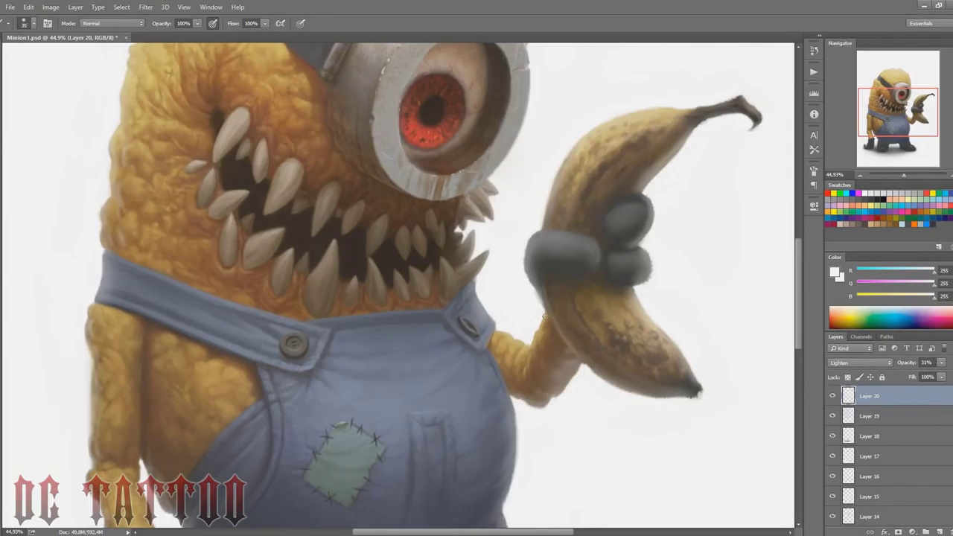
Step: Soften the upper side of the raised forearm beside the overalls with an enlarged brush
{"action": "key", "text": "bracketright"}
{"action": "key", "text": "bracketright"}
{"action": "key", "text": "bracketright"}
{"action": "key", "text": "bracketright"}
{"action": "key", "text": "bracketright"}
{"action": "key", "text": "bracketright"}
{"action": "key", "text": "bracketright"}
{"action": "left_click_drag", "start_coordinate": [515, 307], "coordinate": [525, 333]}
{"action": "key", "text": "bracketright"}
{"action": "key", "text": "bracketright"}
{"action": "key", "text": "bracketright"}
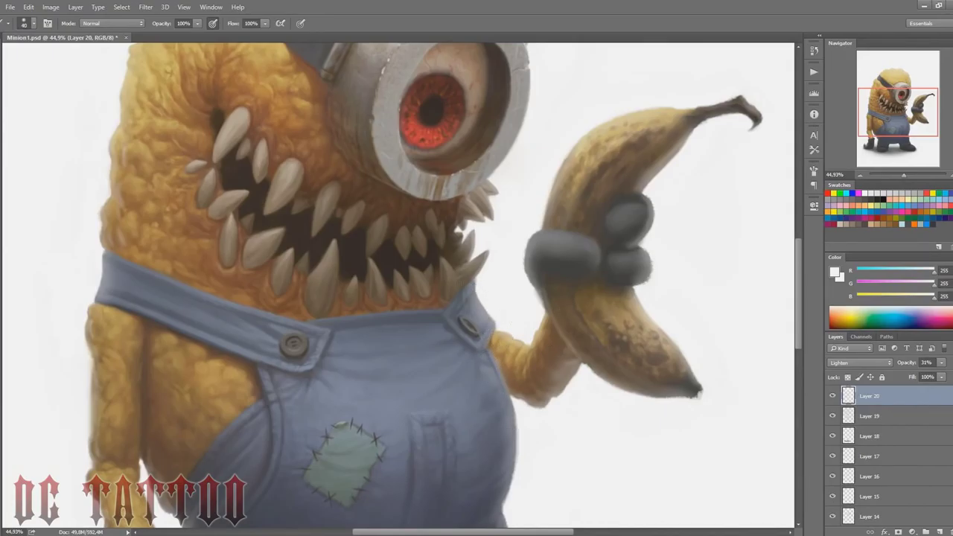
{"action": "key", "text": "e"}
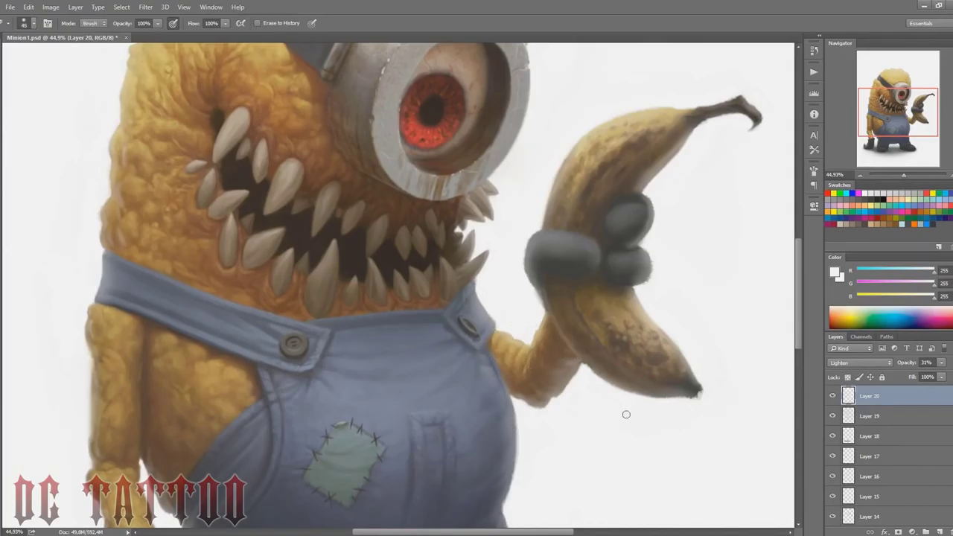
{"action": "key", "text": "b"}
{"action": "left_click", "coordinate": [569, 257], "text": "alt"}
{"action": "left_click_drag", "start_coordinate": [560, 324], "coordinate": [590, 344]}
{"action": "key", "text": "ctrl+z"}
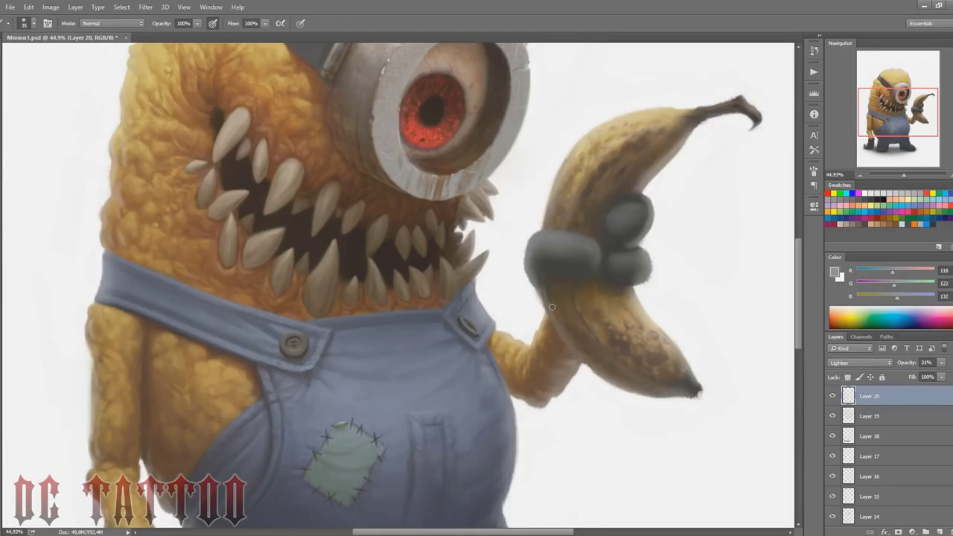
Step: Sample the white background and add soft light over the glove fingers gripping the banana
{"action": "left_click", "coordinate": [523, 277], "text": "alt"}
{"action": "key", "text": "bracketleft"}
{"action": "key", "text": "bracketleft"}
{"action": "mouse_move", "coordinate": [538, 291]}
{"action": "left_mouse_down"}
{"action": "mouse_move", "coordinate": [540, 259]}
{"action": "mouse_move", "coordinate": [546, 268]}
{"action": "mouse_move", "coordinate": [591, 265]}
{"action": "left_mouse_up"}
{"action": "key", "text": "bracketright"}
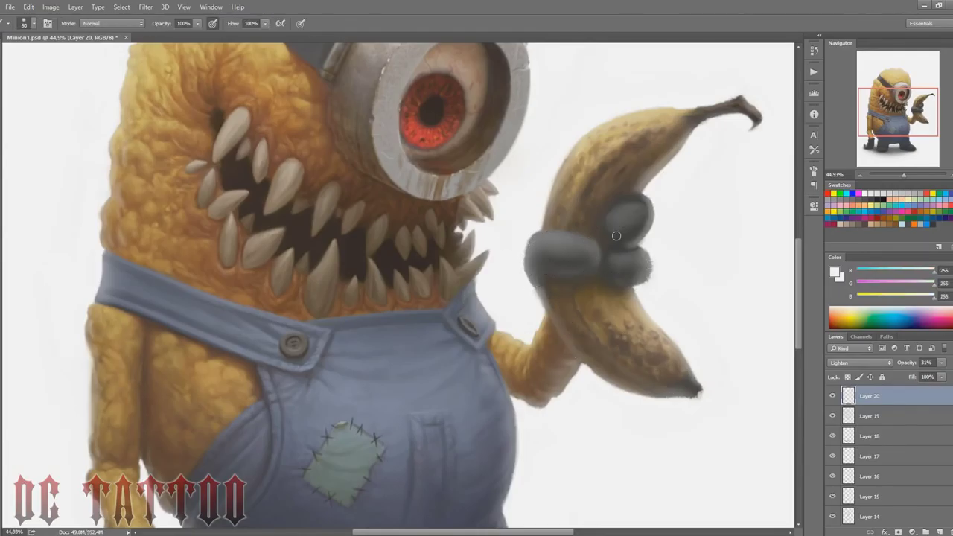
{"action": "left_click", "coordinate": [643, 271], "text": "alt"}
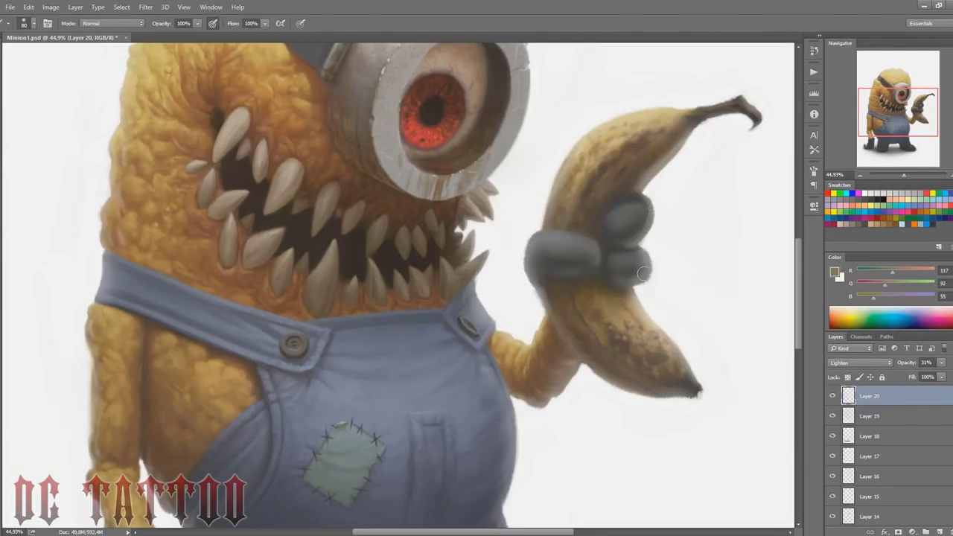
{"action": "key", "text": "bracketright"}
{"action": "key", "text": "bracketright"}
{"action": "left_click", "coordinate": [612, 335], "text": "alt"}
Step: Resample the background white and add rim light along the outer edge of the hanging forearm with a smaller brush
{"action": "left_click_drag", "start_coordinate": [902, 108], "coordinate": [904, 126]}
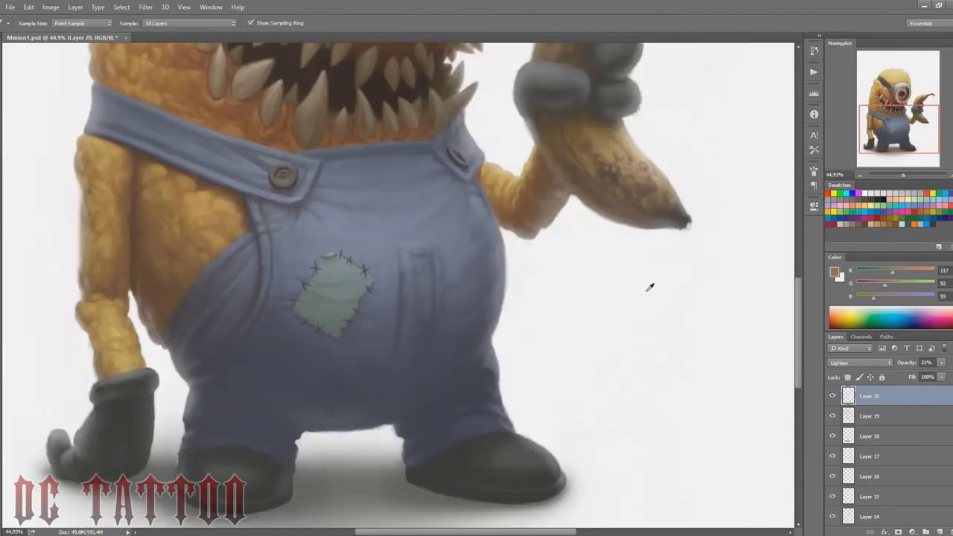
{"action": "left_click", "coordinate": [648, 288], "text": "alt"}
{"action": "key", "text": "bracketleft"}
{"action": "key", "text": "bracketleft"}
{"action": "key", "text": "bracketleft"}
{"action": "key", "text": "bracketleft"}
{"action": "key", "text": "bracketleft"}
{"action": "key", "text": "bracketleft"}
{"action": "key", "text": "bracketleft"}
{"action": "key", "text": "bracketleft"}
{"action": "key", "text": "bracketleft"}
{"action": "key", "text": "bracketleft"}
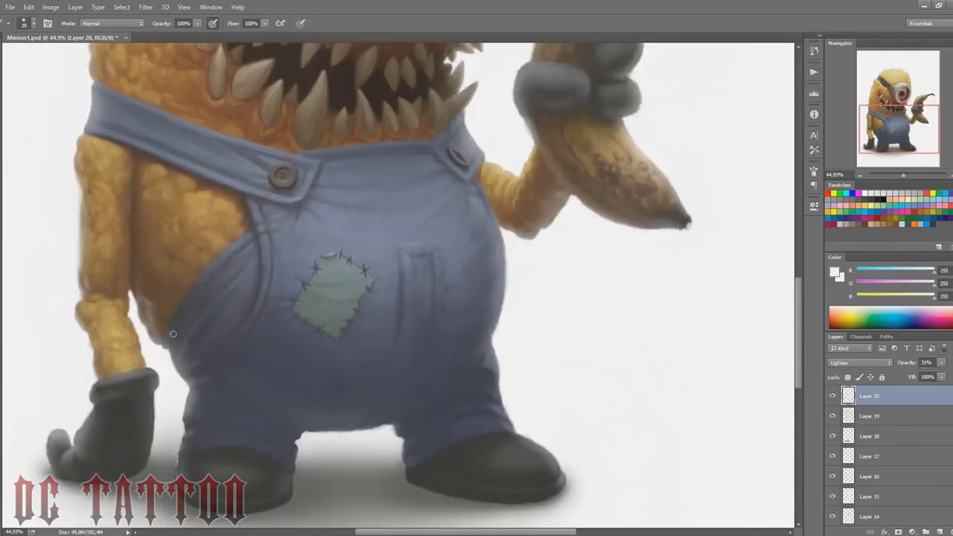
{"action": "key", "text": "e"}
{"action": "key", "text": "b"}
{"action": "mouse_move", "coordinate": [94, 361]}
{"action": "left_mouse_down"}
{"action": "mouse_move", "coordinate": [86, 328]}
{"action": "mouse_move", "coordinate": [96, 372]}
{"action": "left_mouse_up"}
Step: Lighten the hanging arm's glove and cuff with soft white, adjusting the brush size to suit
{"action": "key", "text": "bracketleft"}
{"action": "key", "text": "bracketleft"}
{"action": "key", "text": "bracketleft"}
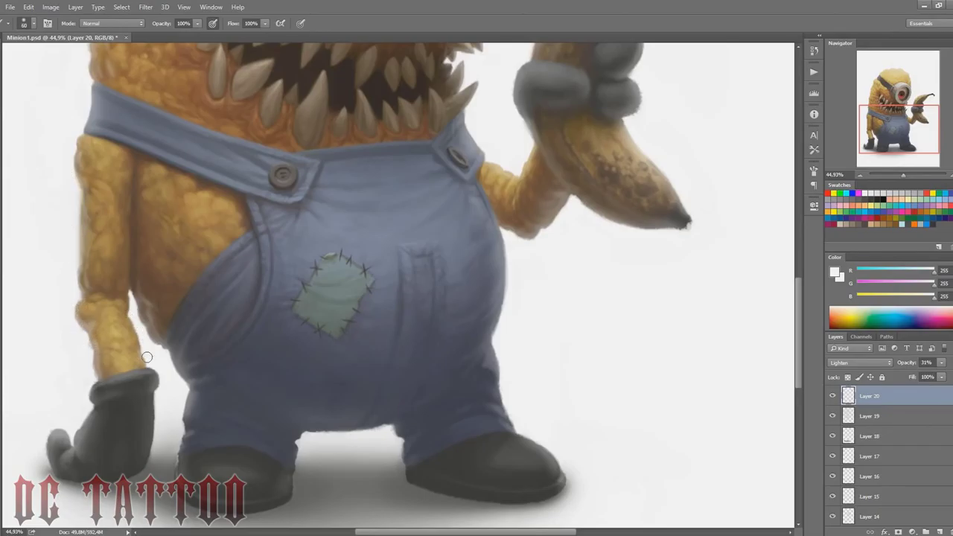
{"action": "key", "text": "bracketleft"}
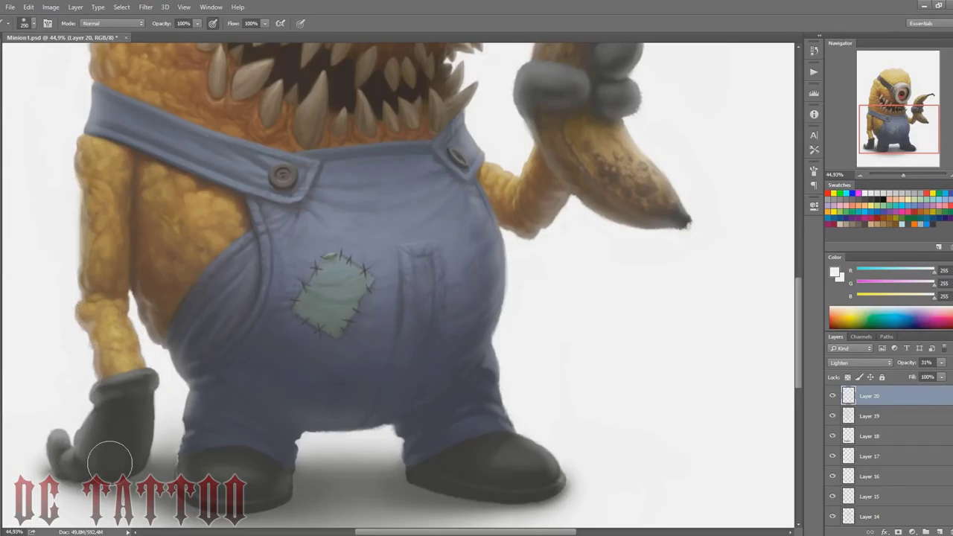
{"action": "key", "text": "bracketright"}
{"action": "key", "text": "bracketright"}
{"action": "key", "text": "bracketright"}
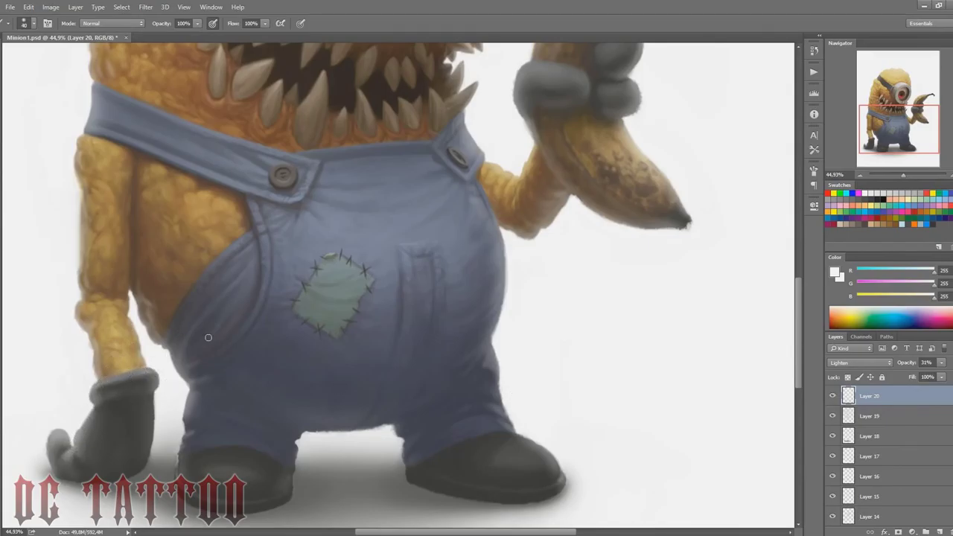
Step: Shrink the brush, flip the canvas horizontally and add a new layer above the rim-light layer
{"action": "key", "text": "bracketleft"}
{"action": "key", "text": "bracketleft"}
{"action": "key", "text": "bracketleft"}
{"action": "key", "text": "bracketleft"}
{"action": "key", "text": "bracketleft"}
{"action": "key", "text": "bracketleft"}
{"action": "key", "text": "bracketleft"}
{"action": "key", "text": "bracketleft"}
{"action": "key", "text": "bracketleft"}
{"action": "key", "text": "bracketleft"}
{"action": "key", "text": "bracketleft"}
{"action": "key", "text": "bracketleft"}
{"action": "key", "text": "ctrl+shift+h"}
{"action": "left_click_drag", "start_coordinate": [447, 186], "coordinate": [466, 393]}
{"action": "left_click", "coordinate": [940, 532]}
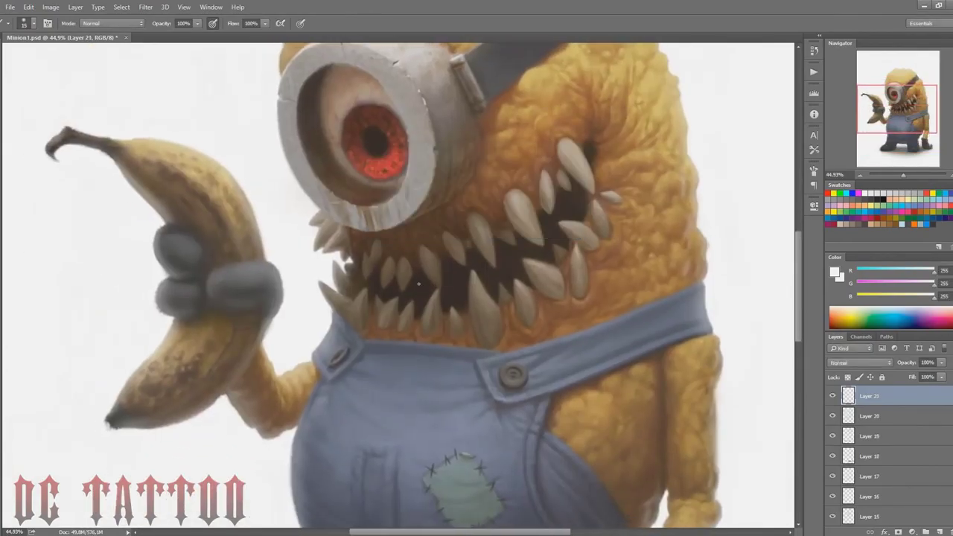
Step: Choose an irregular textured brush and sample grey from the outermost teeth beneath the goggle rim to refine them
{"action": "right_click", "coordinate": [381, 223]}
{"action": "scroll", "coordinate": [748, 341], "scroll_direction": "down", "scroll_amount": 3}
{"action": "double_click", "coordinate": [745, 343]}
{"action": "left_click_drag", "start_coordinate": [904, 177], "coordinate": [908, 176]}
{"action": "left_click_drag", "start_coordinate": [897, 108], "coordinate": [894, 99]}
{"action": "left_click", "coordinate": [320, 363], "text": "alt"}
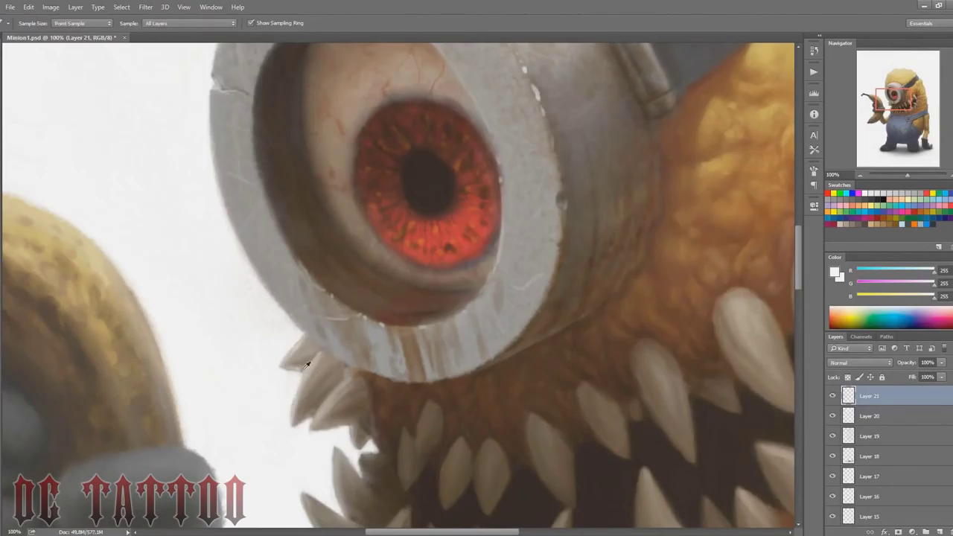
{"action": "key", "text": "bracketleft"}
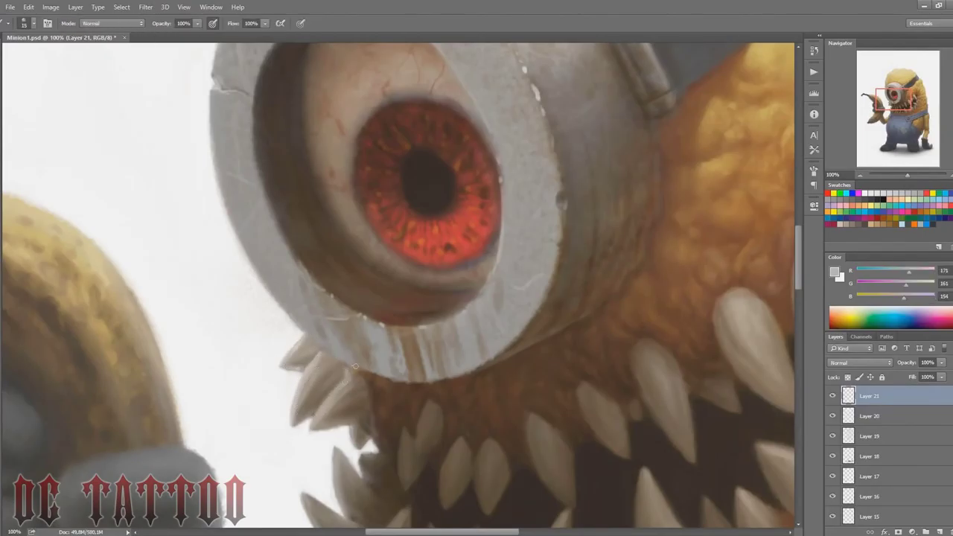
Step: Refine the small upper teeth below the goggle with a smaller brush, sampling dark gum and light tooth colours
{"action": "left_click_drag", "start_coordinate": [898, 97], "coordinate": [900, 103]}
{"action": "key", "text": "bracketleft"}
{"action": "key", "text": "bracketleft"}
{"action": "left_click", "coordinate": [358, 340], "text": "alt"}
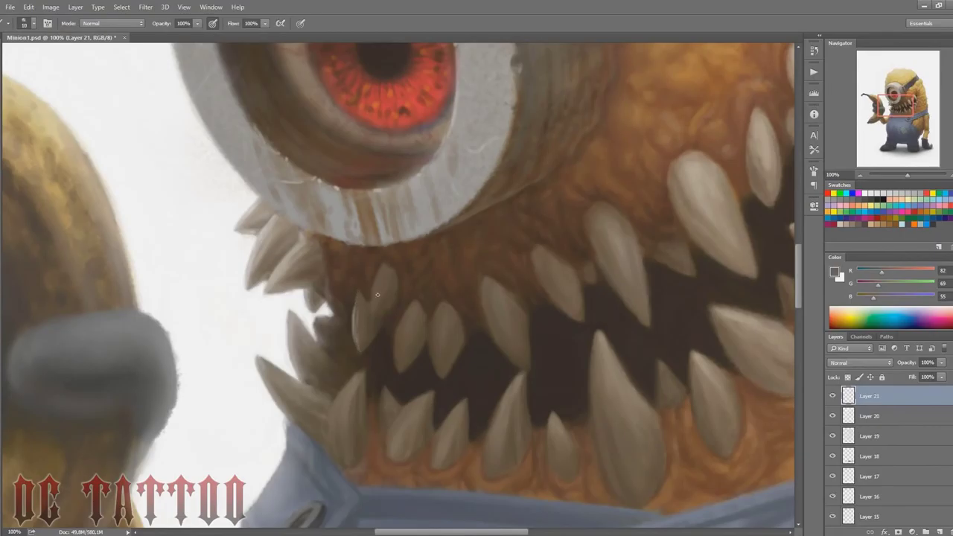
{"action": "left_click", "coordinate": [379, 266], "text": "alt"}
{"action": "left_click", "coordinate": [305, 316], "text": "alt"}
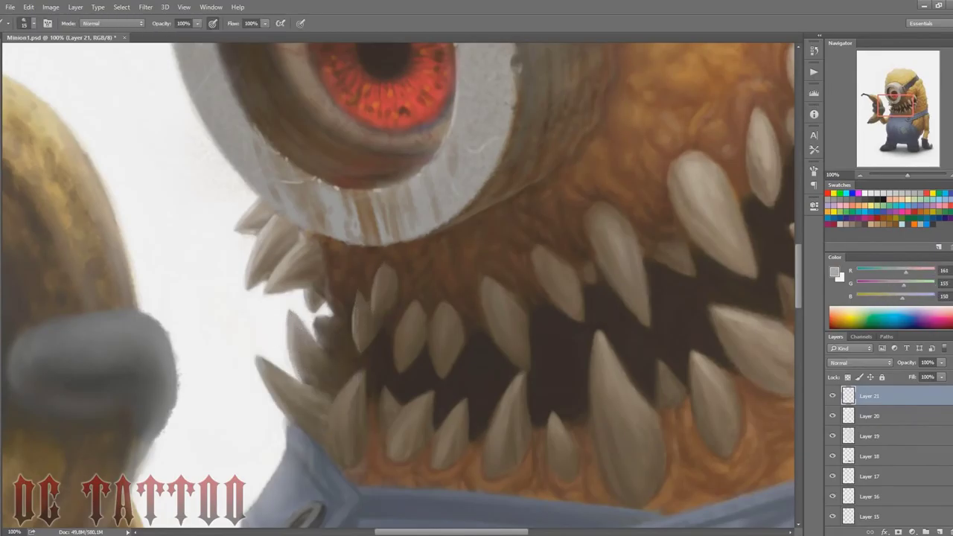
Step: Lighten the protruding lower fangs at the front of the mouth with light grey strokes, varying the brush size
{"action": "key", "text": "bracketright"}
{"action": "key", "text": "bracketleft"}
{"action": "key", "text": "bracketleft"}
{"action": "key", "text": "bracketright"}
{"action": "key", "text": "bracketright"}
{"action": "key", "text": "bracketright"}
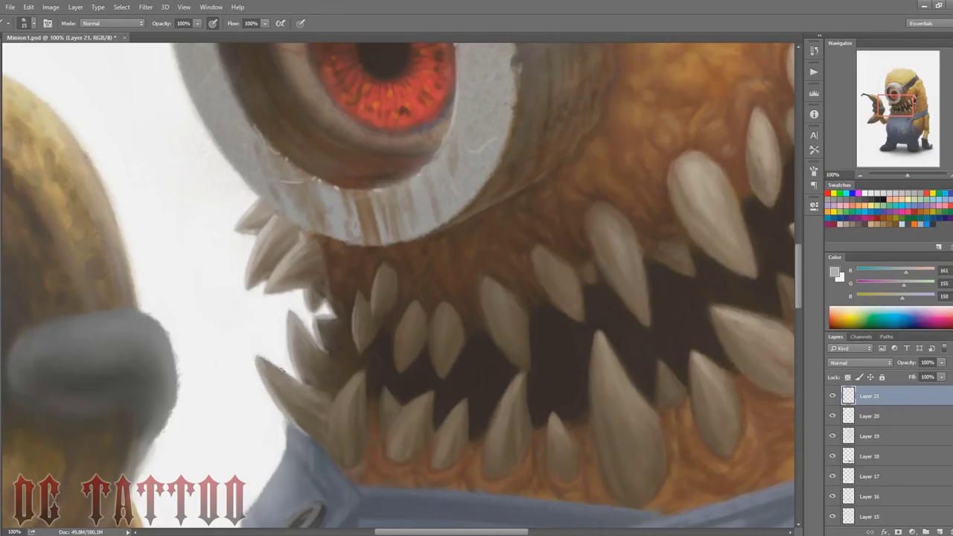
{"action": "key", "text": "bracketright"}
{"action": "key", "text": "bracketright"}
{"action": "mouse_move", "coordinate": [271, 388]}
{"action": "left_mouse_down"}
{"action": "mouse_move", "coordinate": [298, 423]}
{"action": "mouse_move", "coordinate": [361, 374]}
{"action": "left_mouse_up"}
{"action": "key", "text": "bracketleft"}
{"action": "left_click_drag", "start_coordinate": [330, 415], "coordinate": [359, 375]}
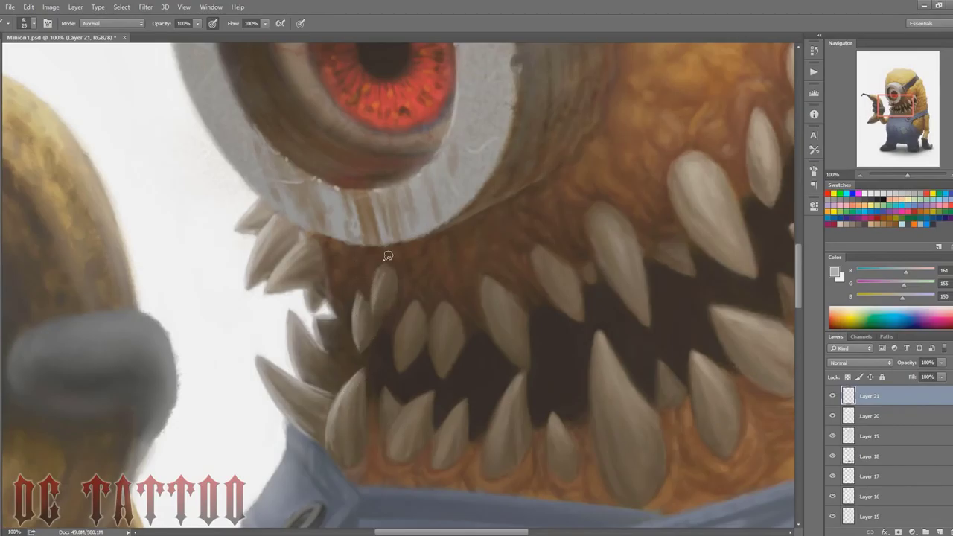
Step: Define the small front teeth of both jaws with sampled tooth greys and lighter outer edges
{"action": "left_click", "coordinate": [398, 329], "text": "alt"}
{"action": "left_click", "coordinate": [406, 318], "text": "alt"}
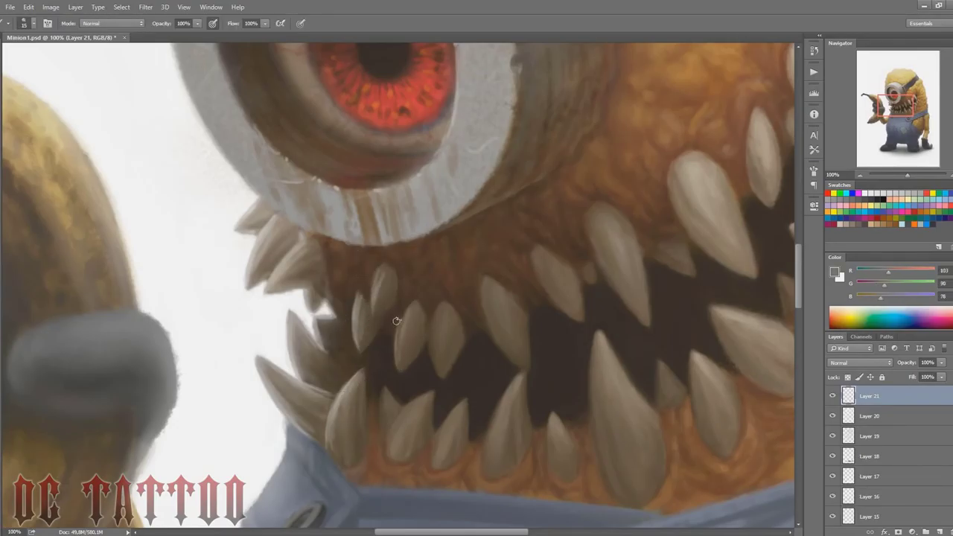
{"action": "left_click", "coordinate": [411, 375], "text": "alt"}
{"action": "left_click_drag", "start_coordinate": [410, 402], "coordinate": [397, 432]}
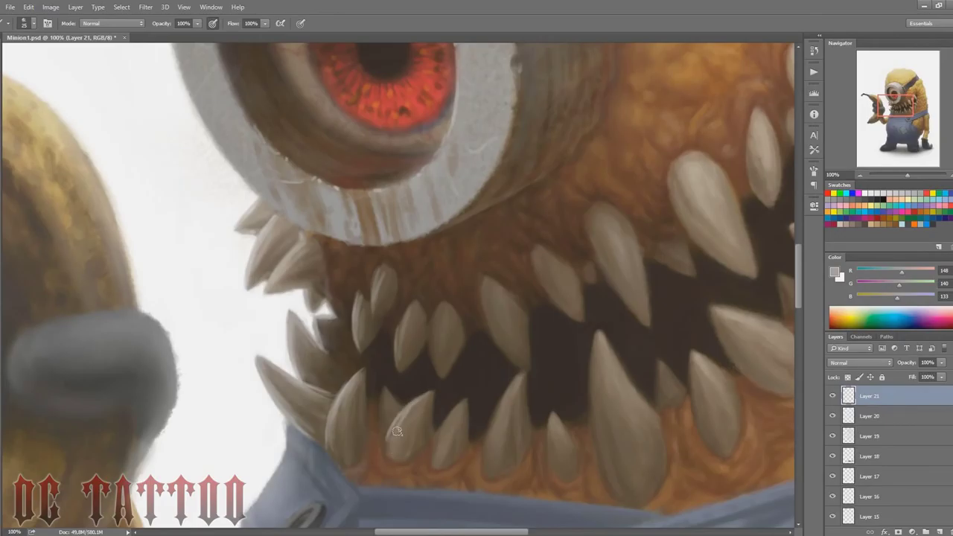
{"action": "key", "text": "bracketleft"}
{"action": "left_click_drag", "start_coordinate": [383, 387], "coordinate": [380, 428]}
{"action": "left_click", "coordinate": [388, 390], "text": "alt"}
{"action": "left_click", "coordinate": [437, 322], "text": "alt"}
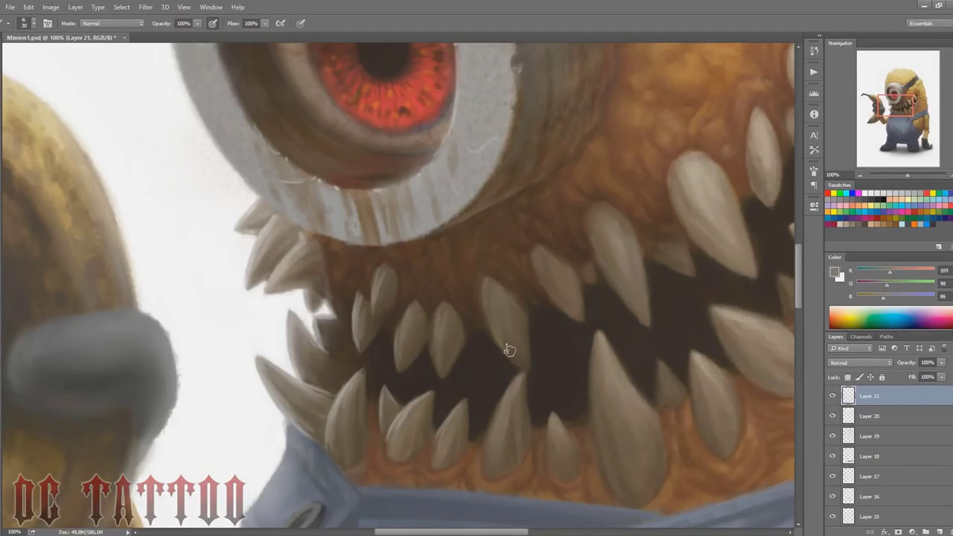
Step: Paint lighter edges on the mid-mouth teeth of both rows using grey sampled from the teeth
{"action": "left_click", "coordinate": [508, 355], "text": "alt"}
{"action": "left_click", "coordinate": [505, 400], "text": "alt"}
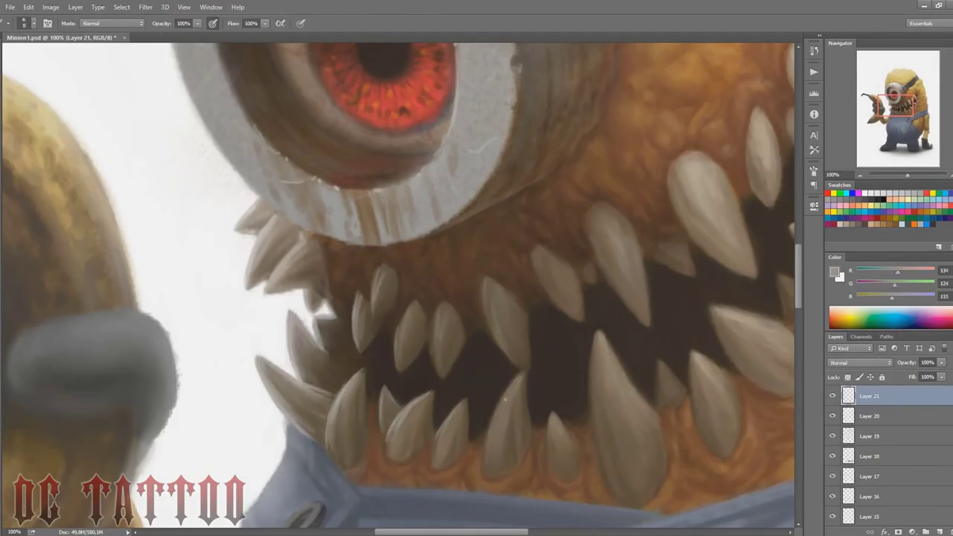
{"action": "left_click_drag", "start_coordinate": [513, 384], "coordinate": [491, 431]}
{"action": "key", "text": "bracketright"}
{"action": "key", "text": "bracketright"}
{"action": "key", "text": "bracketright"}
{"action": "left_click_drag", "start_coordinate": [551, 437], "coordinate": [554, 466]}
{"action": "left_click_drag", "start_coordinate": [486, 309], "coordinate": [501, 347]}
{"action": "left_click_drag", "start_coordinate": [539, 276], "coordinate": [575, 318]}
Step: Highlight the front edge of the largest lower fang with an enlarged brush, then resample colours beside it
{"action": "key", "text": "bracketright"}
{"action": "key", "text": "bracketright"}
{"action": "left_click_drag", "start_coordinate": [595, 355], "coordinate": [604, 462]}
{"action": "left_click_drag", "start_coordinate": [594, 398], "coordinate": [601, 453]}
{"action": "left_click_drag", "start_coordinate": [595, 370], "coordinate": [600, 455]}
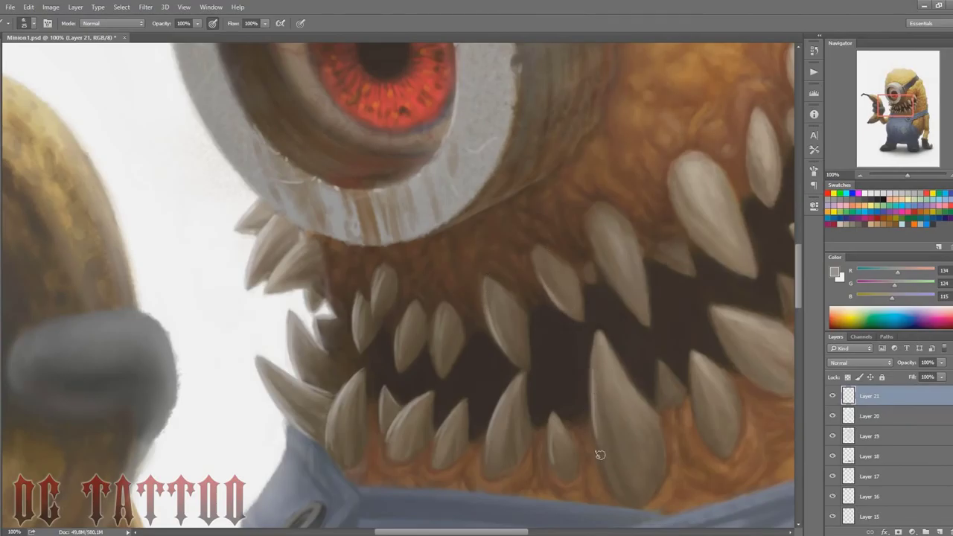
{"action": "left_click", "coordinate": [600, 454], "text": "alt"}
{"action": "left_click", "coordinate": [589, 411], "text": "alt"}
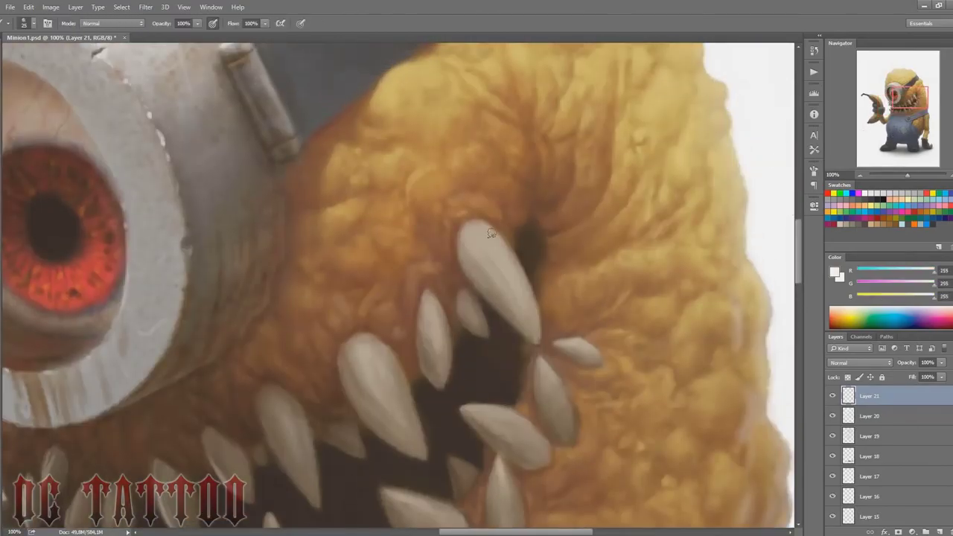
Step: Add white glossy highlights to the large upper fangs and the teeth around the mouth corner
{"action": "left_click_drag", "start_coordinate": [469, 223], "coordinate": [507, 269]}
{"action": "key", "text": "bracketleft"}
{"action": "key", "text": "bracketright"}
{"action": "key", "text": "bracketright"}
{"action": "key", "text": "bracketright"}
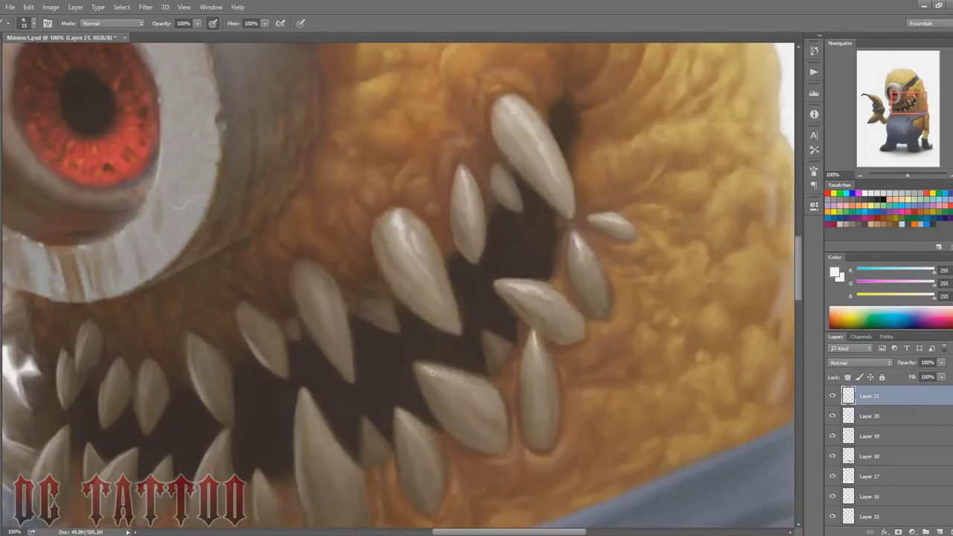
{"action": "key", "text": "bracketright"}
Step: Refine the small recessed teeth behind the large fangs and the gum beside them with sampled brown tones
{"action": "left_click", "coordinate": [362, 306], "text": "alt"}
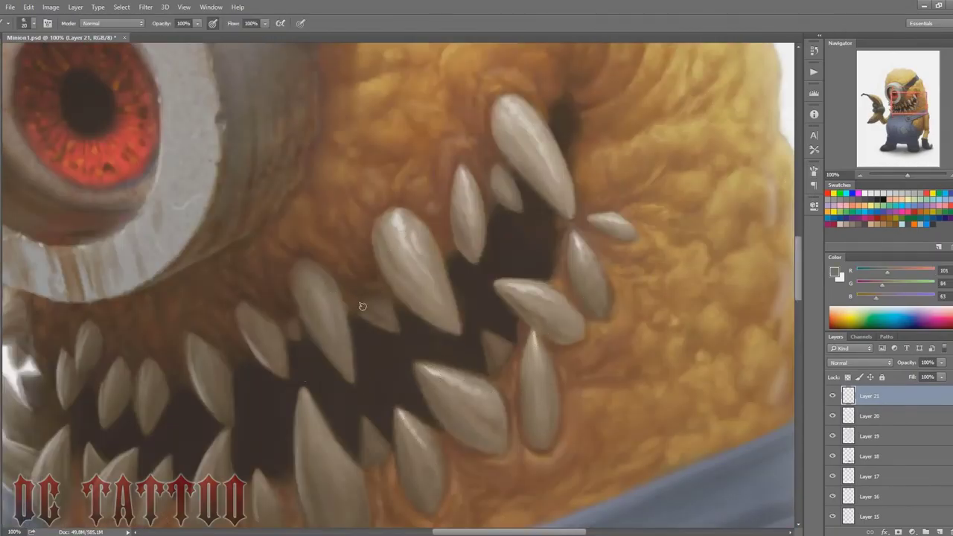
{"action": "left_click", "coordinate": [383, 302], "text": "alt"}
{"action": "key", "text": "bracketleft"}
{"action": "key", "text": "bracketleft"}
{"action": "key", "text": "bracketright"}
{"action": "left_click", "coordinate": [359, 482], "text": "alt"}
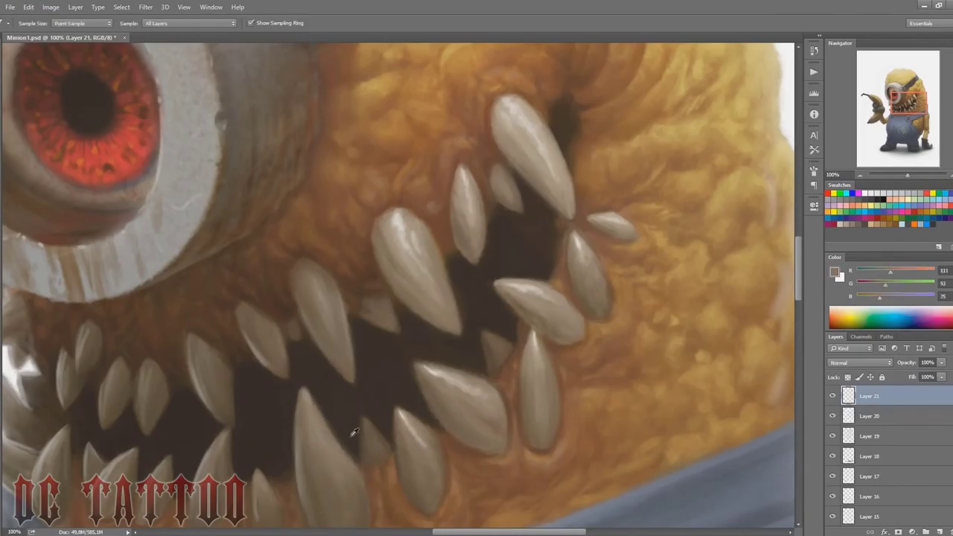
{"action": "key", "text": "bracketright"}
{"action": "left_click", "coordinate": [399, 447], "text": "alt"}
{"action": "left_click", "coordinate": [403, 478], "text": "alt"}
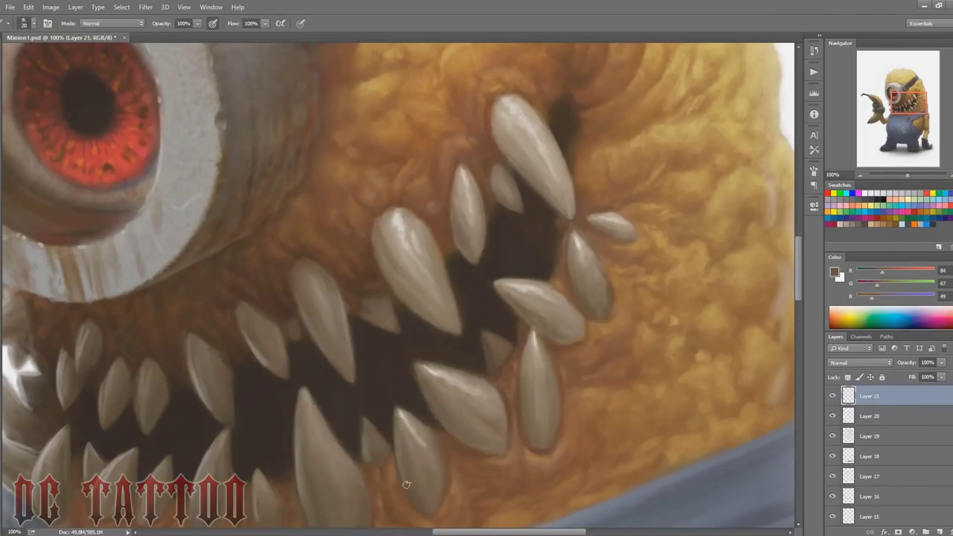
Step: Sharpen the lower teeth near the mouth corner and brighten the upright tooth's tip with sampled beige
{"action": "left_click", "coordinate": [426, 430], "text": "alt"}
{"action": "key", "text": "bracketright"}
{"action": "left_click_drag", "start_coordinate": [430, 396], "coordinate": [444, 423]}
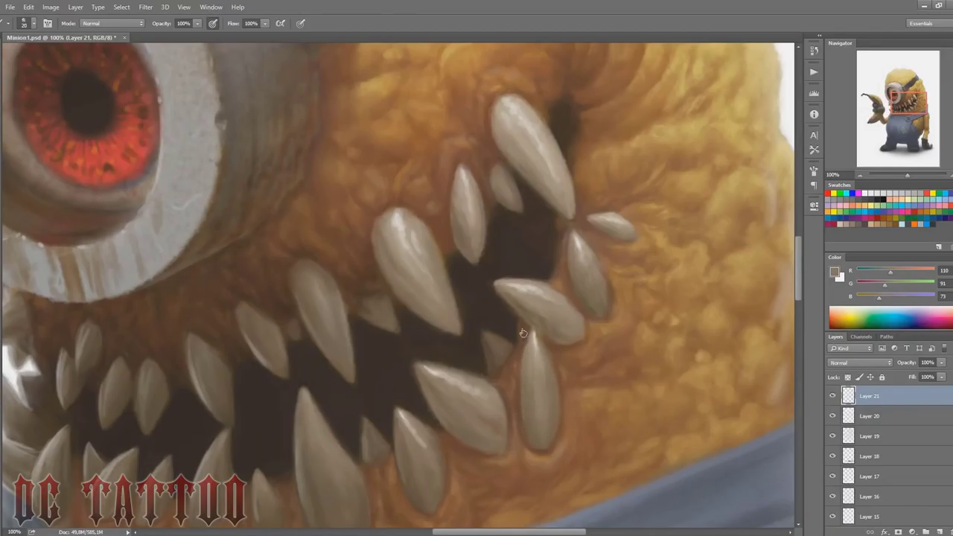
{"action": "left_click", "coordinate": [526, 316], "text": "alt"}
{"action": "key", "text": "bracketright"}
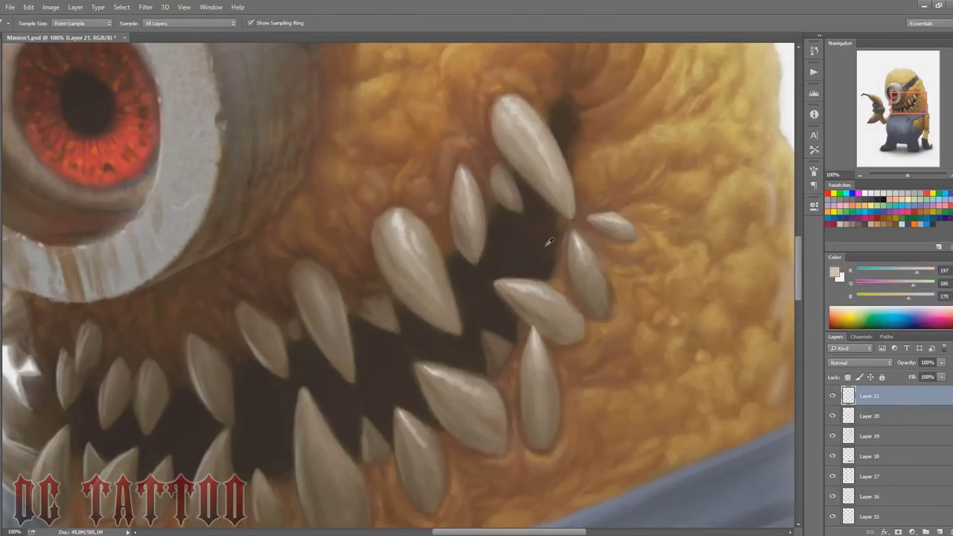
{"action": "left_click", "coordinate": [566, 184], "text": "alt"}
{"action": "key", "text": "bracketleft"}
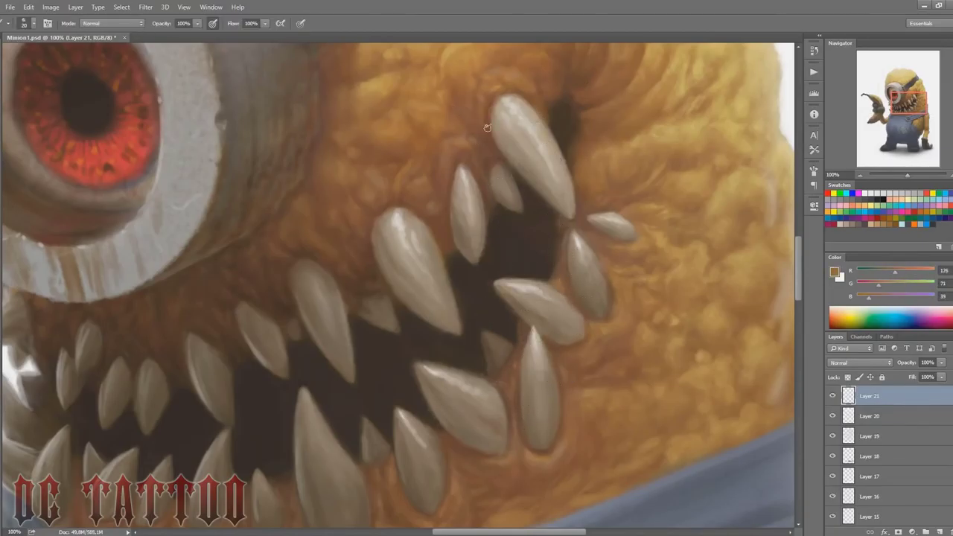
Step: Touch up the small upper teeth beside the rearmost fang, sampling tooth, gum and dark mouth colours
{"action": "left_click", "coordinate": [503, 180], "text": "alt"}
{"action": "left_click_drag", "start_coordinate": [501, 176], "coordinate": [523, 205]}
{"action": "left_click", "coordinate": [469, 209], "text": "alt"}
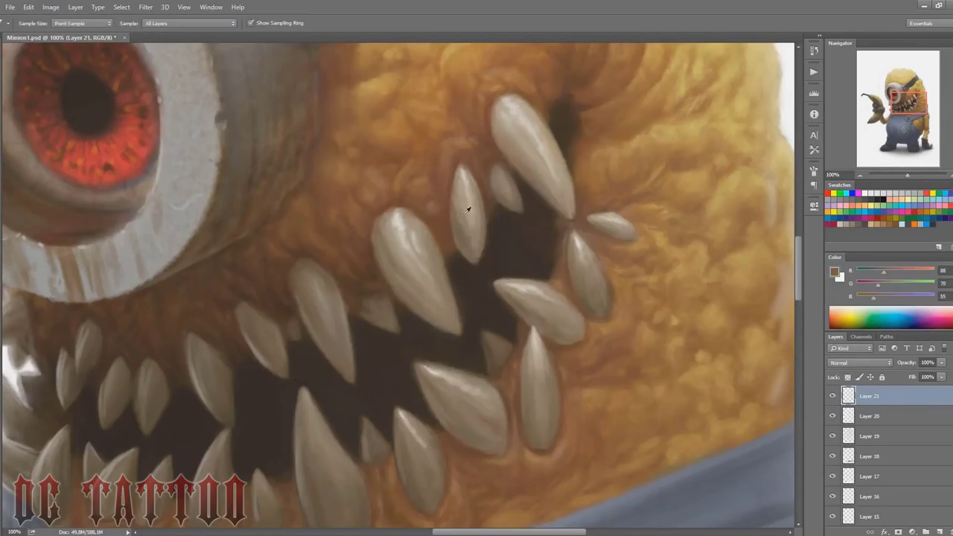
{"action": "left_click", "coordinate": [454, 247], "text": "alt"}
{"action": "key", "text": "bracketright"}
{"action": "left_click", "coordinate": [440, 262], "text": "alt"}
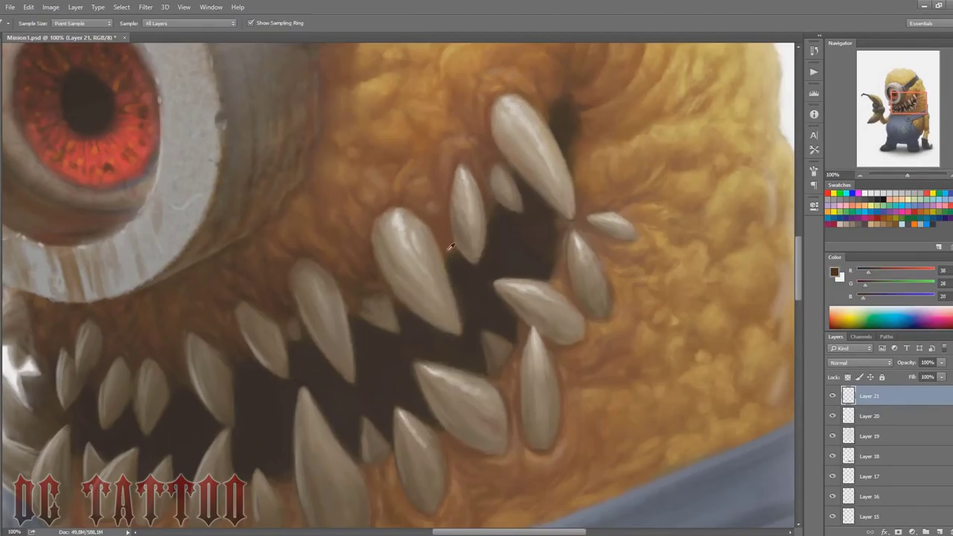
{"action": "left_click", "coordinate": [545, 214], "text": "alt"}
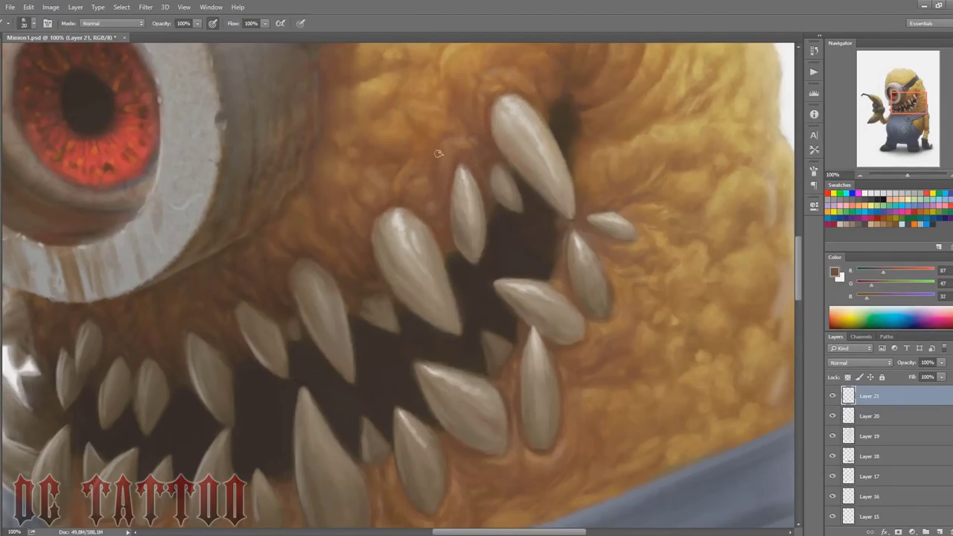
Step: Clean up the gum line and shade the upper teeth towards the front with sampled dark brown and tooth tones
{"action": "left_click", "coordinate": [322, 283], "text": "alt"}
{"action": "left_click", "coordinate": [279, 368], "text": "alt"}
{"action": "key", "text": "bracketleft"}
{"action": "left_click", "coordinate": [263, 320], "text": "alt"}
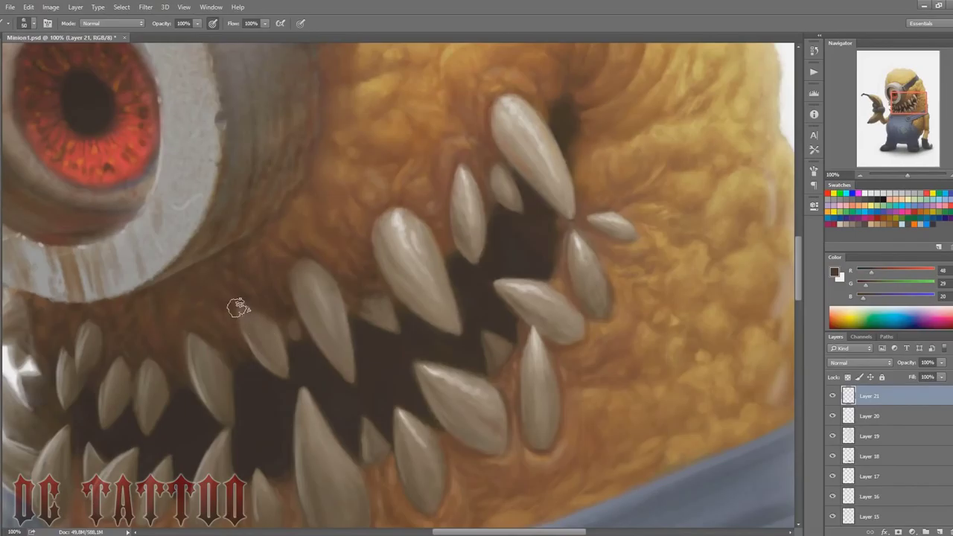
{"action": "key", "text": "bracketright"}
{"action": "left_click", "coordinate": [221, 355], "text": "alt"}
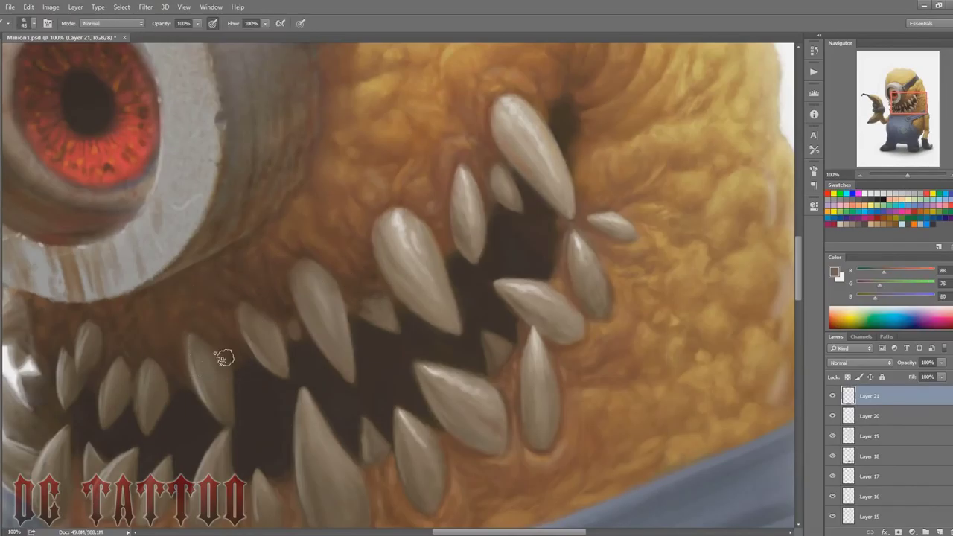
{"action": "left_click", "coordinate": [159, 352], "text": "alt"}
{"action": "key", "text": "bracketright"}
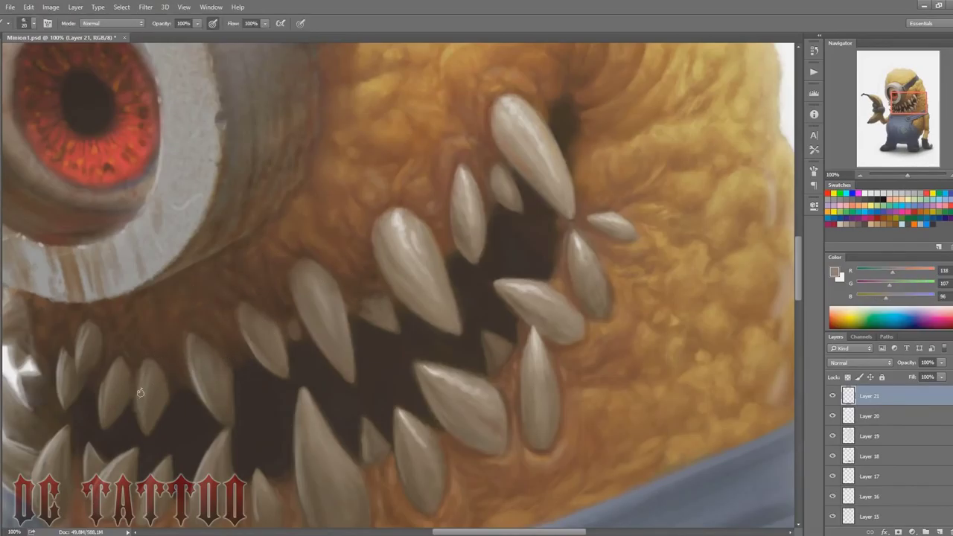
{"action": "left_click", "coordinate": [144, 414], "text": "alt"}
{"action": "key", "text": "bracketleft"}
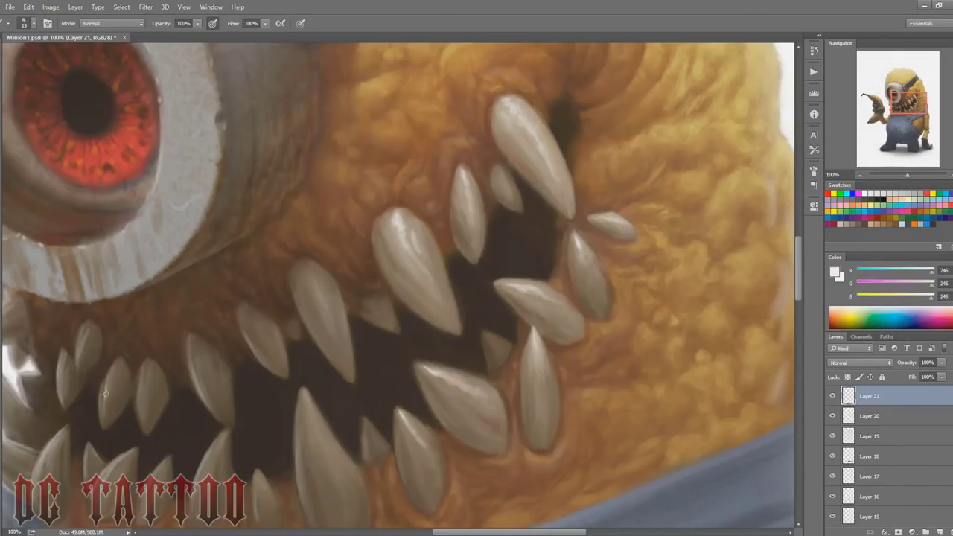
Step: Highlight the small front upper teeth and the broad lower front fang with sampled light grey
{"action": "left_click", "coordinate": [140, 408], "text": "alt"}
{"action": "left_click", "coordinate": [143, 413], "text": "alt"}
{"action": "left_click_drag", "start_coordinate": [142, 417], "coordinate": [317, 350]}
{"action": "left_click", "coordinate": [304, 351], "text": "alt"}
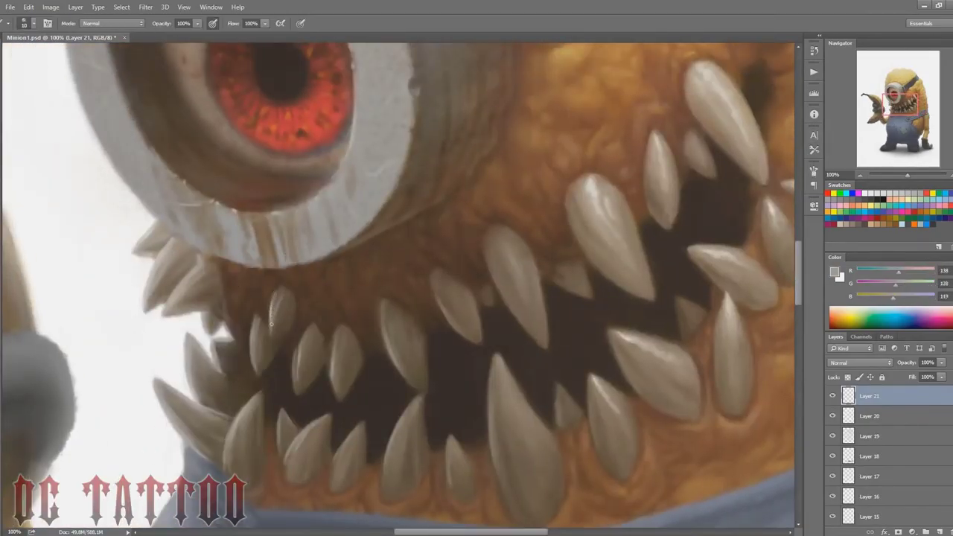
{"action": "key", "text": "bracketright"}
{"action": "left_click_drag", "start_coordinate": [232, 433], "coordinate": [237, 460]}
{"action": "left_click", "coordinate": [234, 458], "text": "alt"}
Step: Clean the contours of the front teeth with sampled mouth-black and background white, using a smaller brush
{"action": "key", "text": "bracketleft"}
{"action": "key", "text": "bracketleft"}
{"action": "left_click", "coordinate": [260, 396], "text": "alt"}
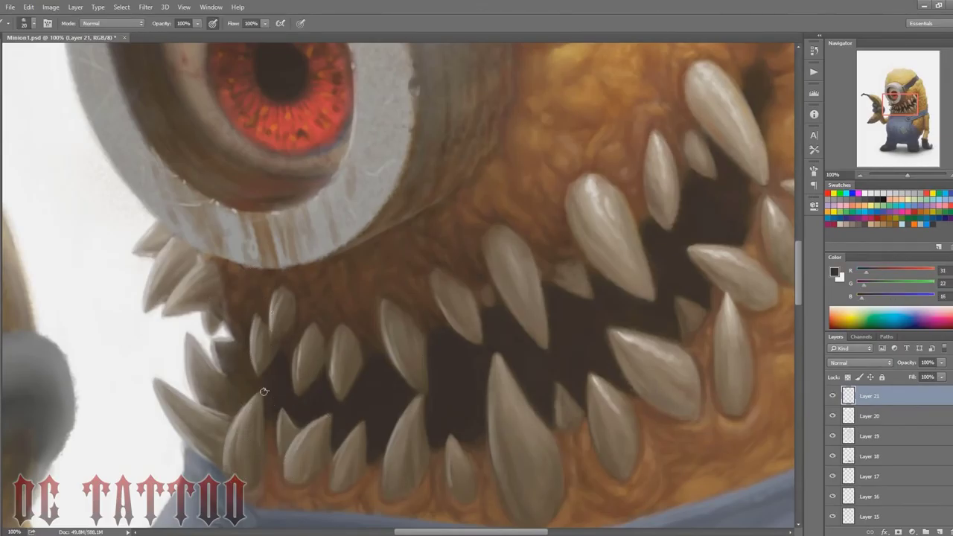
{"action": "left_click", "coordinate": [261, 393], "text": "alt"}
{"action": "left_click", "coordinate": [160, 326], "text": "alt"}
{"action": "key", "text": "bracketleft"}
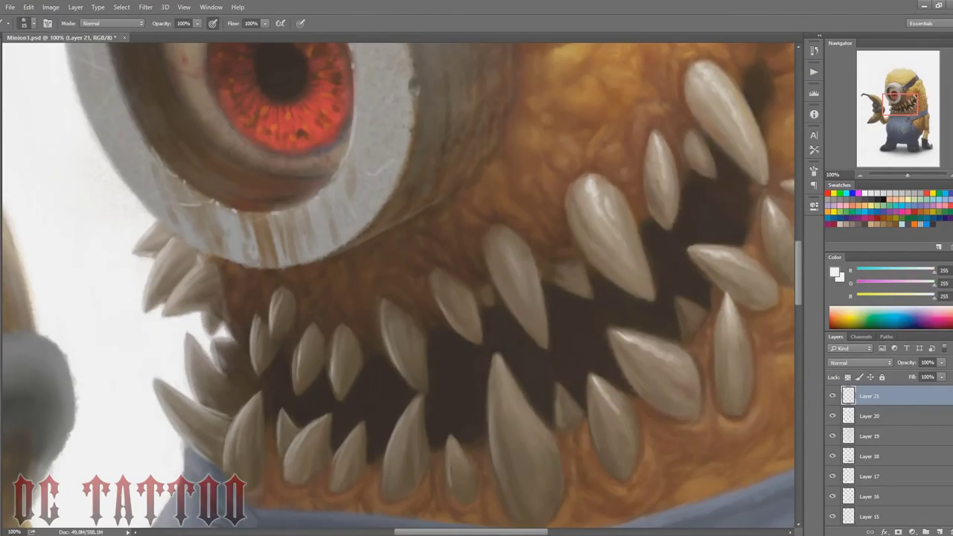
{"action": "left_click", "coordinate": [226, 276], "text": "alt"}
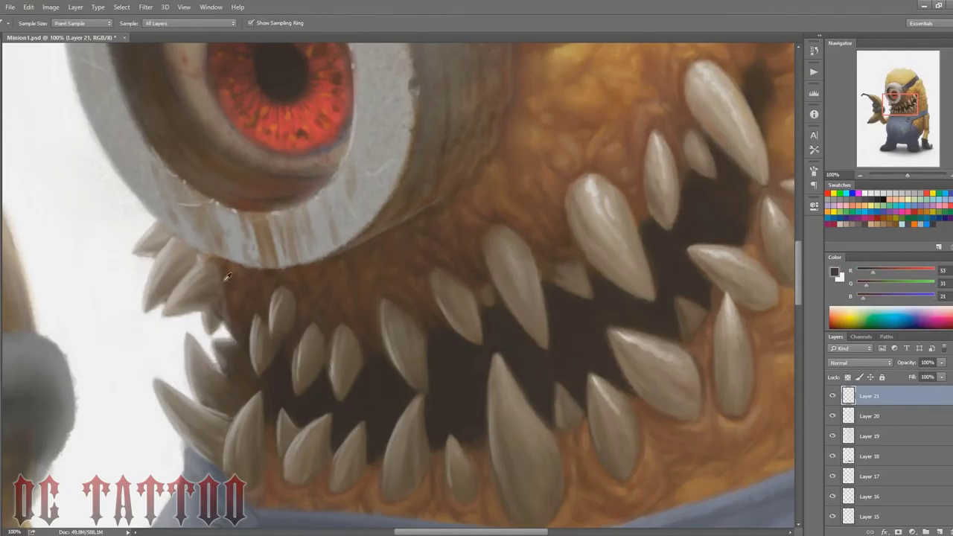
Step: Create a new layer and paint thin white strands hanging from the goggle rim beside the front teeth
{"action": "key", "text": "ctrl+shift+n"}
{"action": "left_click", "coordinate": [553, 170]}
{"action": "left_click", "coordinate": [173, 328], "text": "alt"}
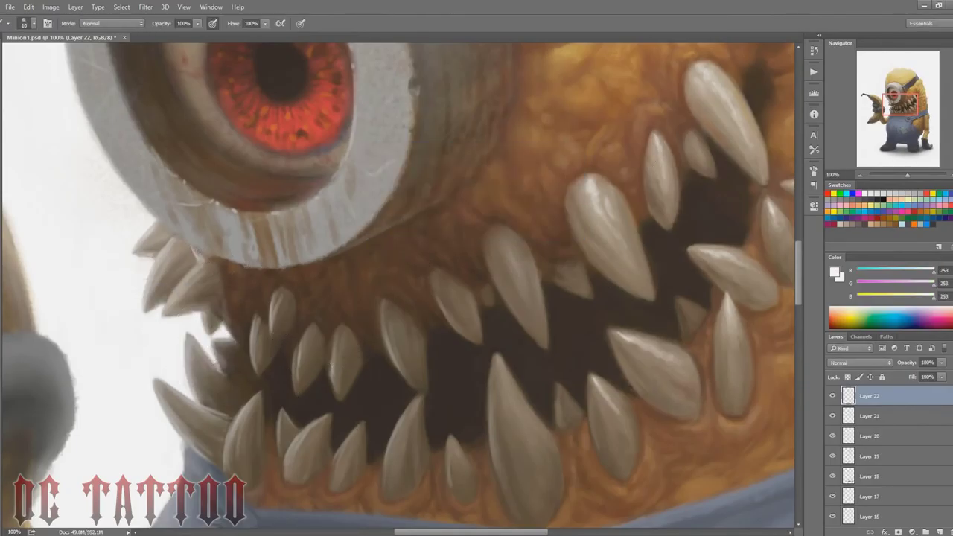
{"action": "left_click_drag", "start_coordinate": [220, 271], "coordinate": [227, 322]}
{"action": "left_click_drag", "start_coordinate": [240, 310], "coordinate": [243, 303]}
{"action": "left_click_drag", "start_coordinate": [229, 286], "coordinate": [227, 304]}
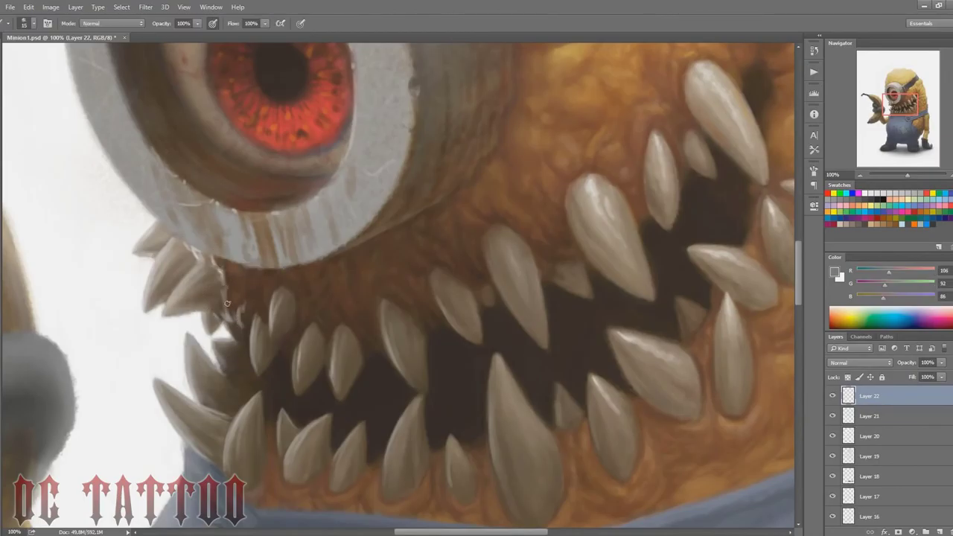
{"action": "mouse_move", "coordinate": [226, 268]}
{"action": "left_mouse_down"}
{"action": "mouse_move", "coordinate": [198, 250]}
{"action": "mouse_move", "coordinate": [225, 265]}
{"action": "mouse_move", "coordinate": [226, 314]}
{"action": "mouse_move", "coordinate": [217, 317]}
{"action": "mouse_move", "coordinate": [235, 337]}
{"action": "mouse_move", "coordinate": [206, 311]}
{"action": "mouse_move", "coordinate": [246, 325]}
{"action": "mouse_move", "coordinate": [248, 273]}
{"action": "mouse_move", "coordinate": [263, 310]}
{"action": "mouse_move", "coordinate": [260, 289]}
{"action": "mouse_move", "coordinate": [244, 315]}
{"action": "left_mouse_up"}
Step: Thicken and shade the pale strands below the goggle rim with sampled tones, adjusting the brush size
{"action": "left_click", "coordinate": [223, 268], "text": "alt"}
{"action": "key", "text": "bracketright"}
{"action": "key", "text": "bracketright"}
{"action": "key", "text": "bracketleft"}
{"action": "left_click_drag", "start_coordinate": [224, 263], "coordinate": [228, 311]}
{"action": "left_click_drag", "start_coordinate": [215, 257], "coordinate": [221, 265]}
{"action": "key", "text": "bracketleft"}
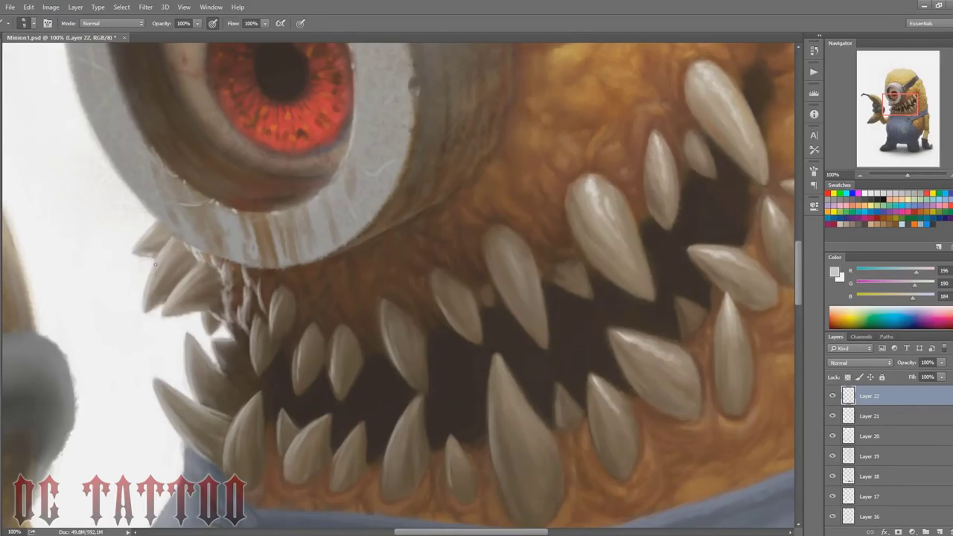
Step: Extend the pale strands from the goggle rim across the gum to the small upper front teeth
{"action": "left_click_drag", "start_coordinate": [263, 271], "coordinate": [260, 287]}
{"action": "mouse_move", "coordinate": [264, 320]}
{"action": "left_mouse_down"}
{"action": "mouse_move", "coordinate": [260, 286]}
{"action": "mouse_move", "coordinate": [292, 289]}
{"action": "left_mouse_up"}
{"action": "left_click", "coordinate": [286, 325], "text": "alt"}
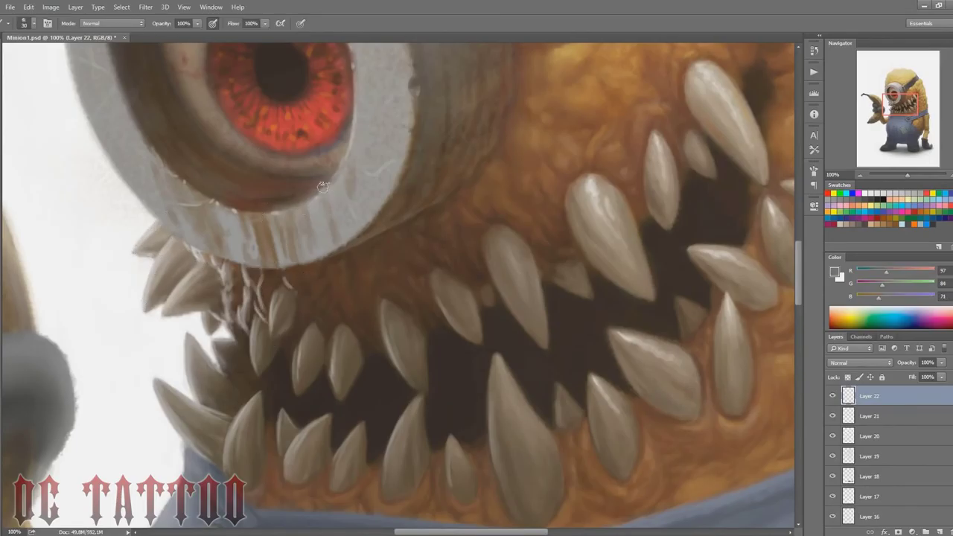
Step: Paint tiny white glints inside the front of the mouth and on the gum beside the lower front teeth with a smaller brush
{"action": "left_click", "coordinate": [187, 329], "text": "alt"}
{"action": "key", "text": "bracketleft"}
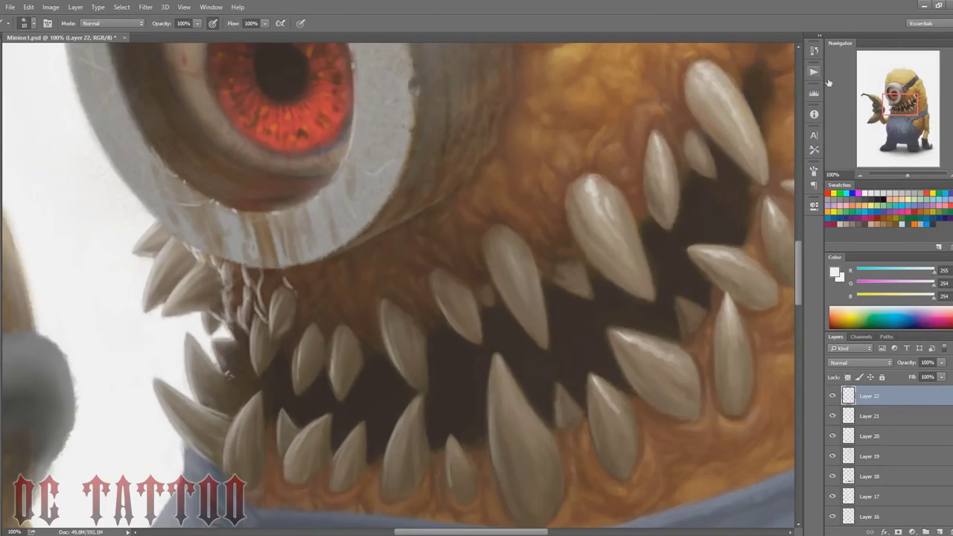
{"action": "left_click", "coordinate": [902, 109]}
{"action": "key", "text": "bracketleft"}
{"action": "mouse_move", "coordinate": [206, 346]}
{"action": "left_mouse_down"}
{"action": "mouse_move", "coordinate": [225, 310]}
{"action": "mouse_move", "coordinate": [249, 342]}
{"action": "left_mouse_up"}
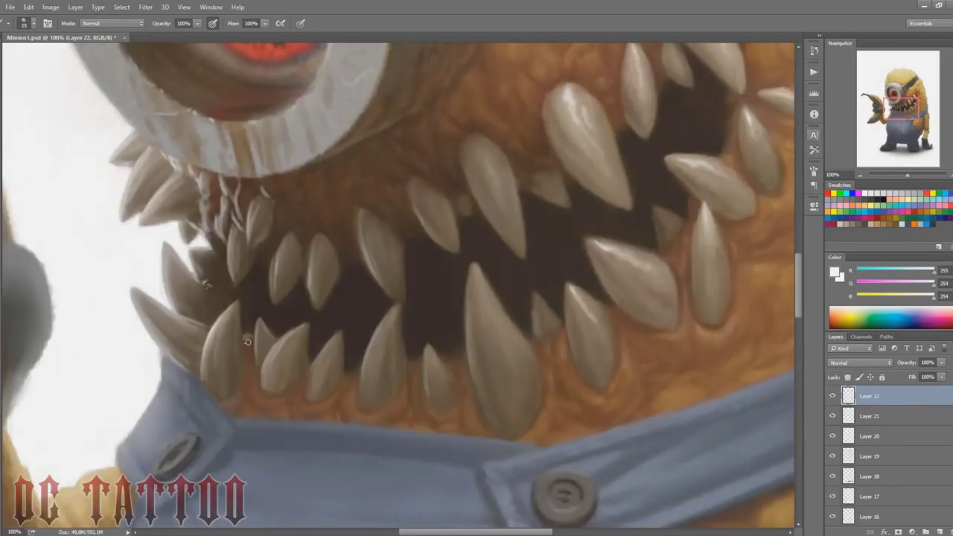
Step: Paint pale wet highlights on the gum around the lower front teeth using sampled tones, adjusting the brush size
{"action": "left_click", "coordinate": [246, 345], "text": "alt"}
{"action": "key", "text": "bracketright"}
{"action": "left_click_drag", "start_coordinate": [240, 303], "coordinate": [241, 343]}
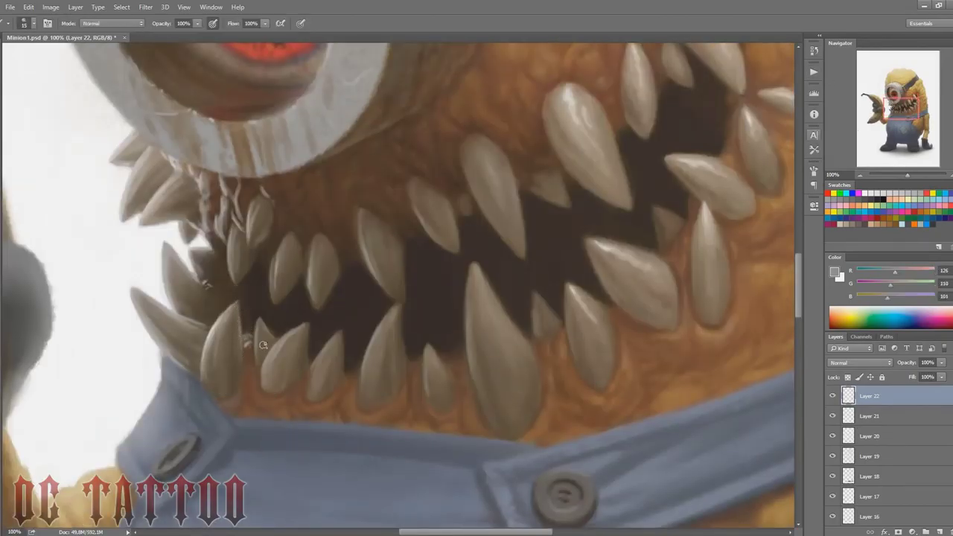
{"action": "left_click", "coordinate": [254, 310], "text": "alt"}
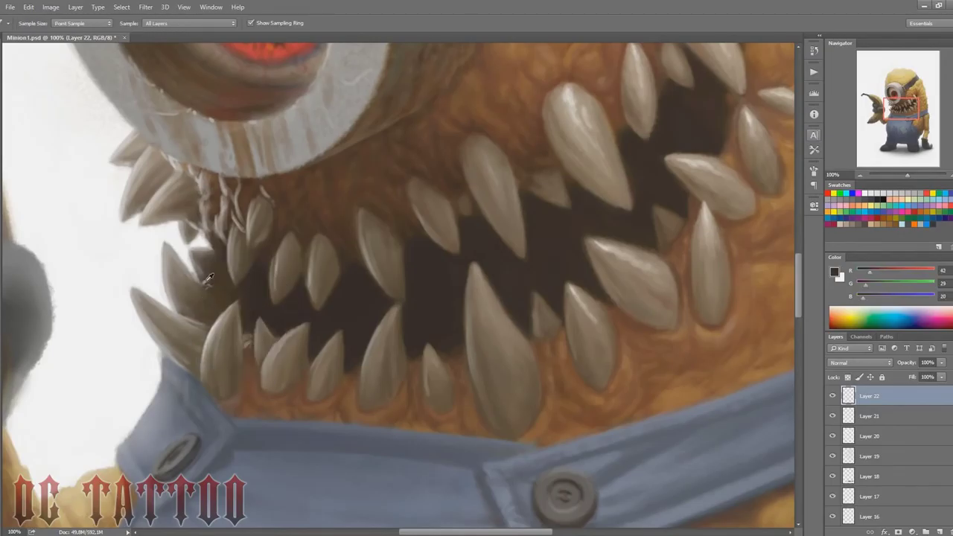
{"action": "key", "text": "x"}
{"action": "left_click", "coordinate": [240, 402], "text": "alt"}
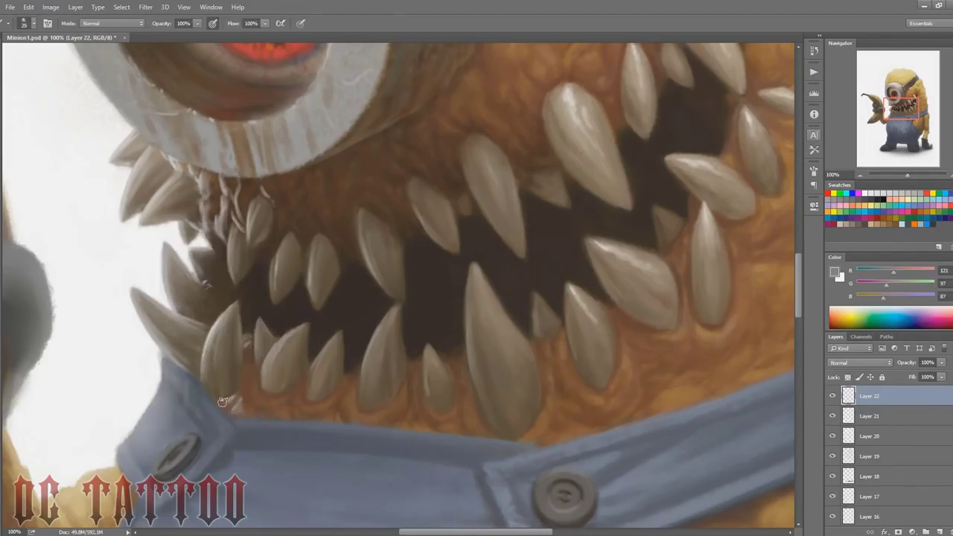
{"action": "key", "text": "bracketleft"}
{"action": "key", "text": "bracketleft"}
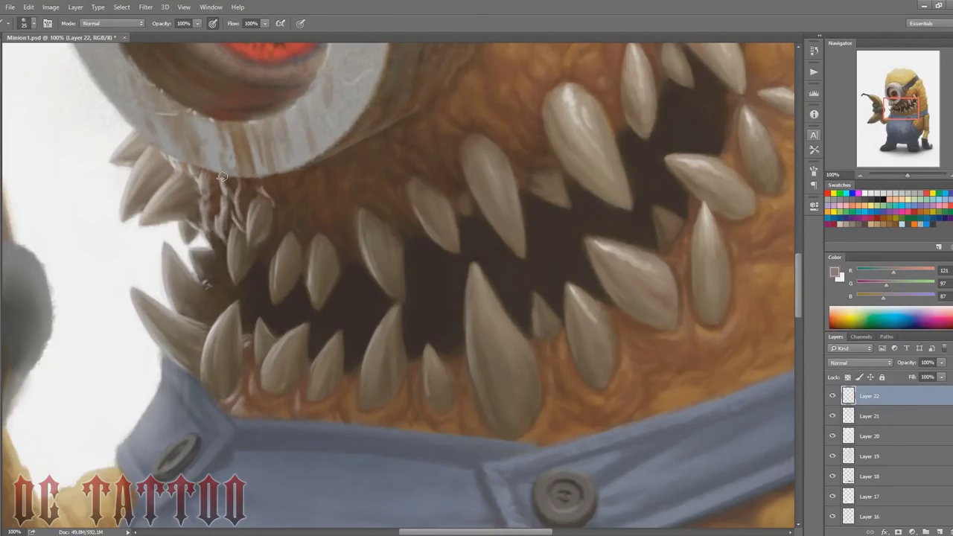
Step: Soften the strands below the goggle rim with the Eraser and paint additional pale wrinkles around the small upper front teeth
{"action": "key", "text": "e"}
{"action": "left_click_drag", "start_coordinate": [195, 168], "coordinate": [239, 215]}
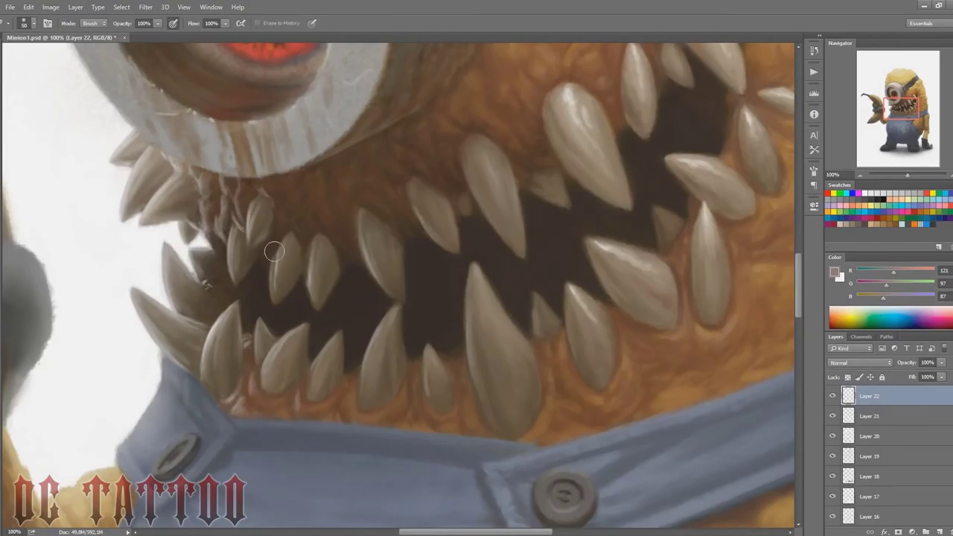
{"action": "key", "text": "b"}
{"action": "left_click", "coordinate": [284, 214], "text": "alt"}
{"action": "key", "text": "bracketleft"}
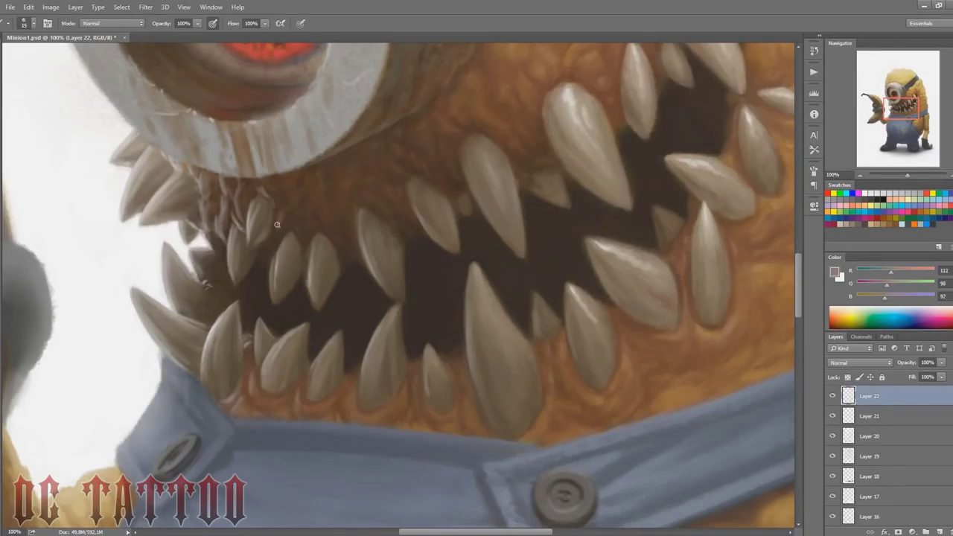
{"action": "mouse_move", "coordinate": [288, 211]}
{"action": "left_mouse_down"}
{"action": "mouse_move", "coordinate": [278, 233]}
{"action": "mouse_move", "coordinate": [281, 221]}
{"action": "mouse_move", "coordinate": [304, 224]}
{"action": "mouse_move", "coordinate": [311, 211]}
{"action": "left_mouse_up"}
Step: Add a highlight to the gum beside the middle lower teeth with a sampled tooth tone and a larger brush
{"action": "left_click", "coordinate": [213, 330], "text": "alt"}
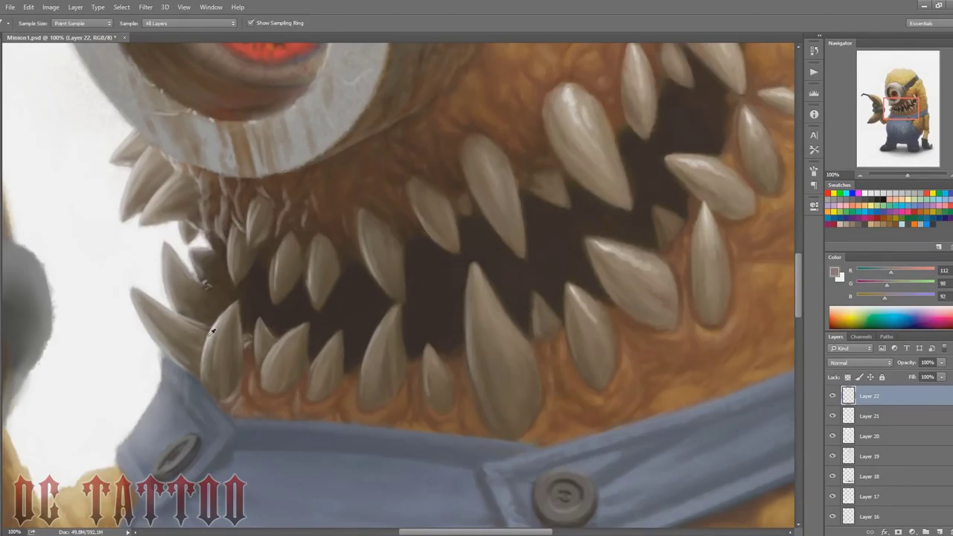
{"action": "key", "text": "bracketright"}
{"action": "key", "text": "bracketright"}
{"action": "left_click_drag", "start_coordinate": [419, 370], "coordinate": [411, 395]}
Step: Paint pale highlights on the gum folds around the teeth near the mouth corner, varying the brush size
{"action": "left_click_drag", "start_coordinate": [897, 109], "coordinate": [907, 99]}
{"action": "left_click_drag", "start_coordinate": [482, 221], "coordinate": [507, 274]}
{"action": "key", "text": "bracketleft"}
{"action": "key", "text": "bracketleft"}
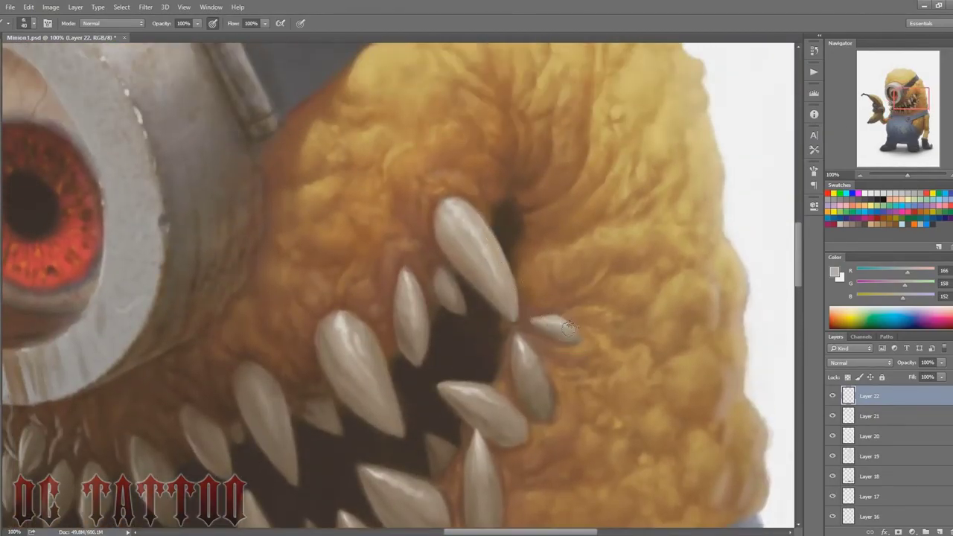
{"action": "key", "text": "bracketright"}
{"action": "key", "text": "bracketleft"}
{"action": "left_click_drag", "start_coordinate": [477, 427], "coordinate": [499, 513]}
{"action": "scroll", "coordinate": [499, 484], "scroll_direction": "down", "scroll_amount": 3}
{"action": "scroll", "coordinate": [507, 417], "scroll_direction": "up", "scroll_amount": 1}
{"action": "left_click_drag", "start_coordinate": [515, 380], "coordinate": [518, 433]}
{"action": "left_click_drag", "start_coordinate": [542, 316], "coordinate": [542, 356]}
{"action": "left_click_drag", "start_coordinate": [546, 244], "coordinate": [574, 298]}
{"action": "key", "text": "bracketleft"}
{"action": "key", "text": "bracketleft"}
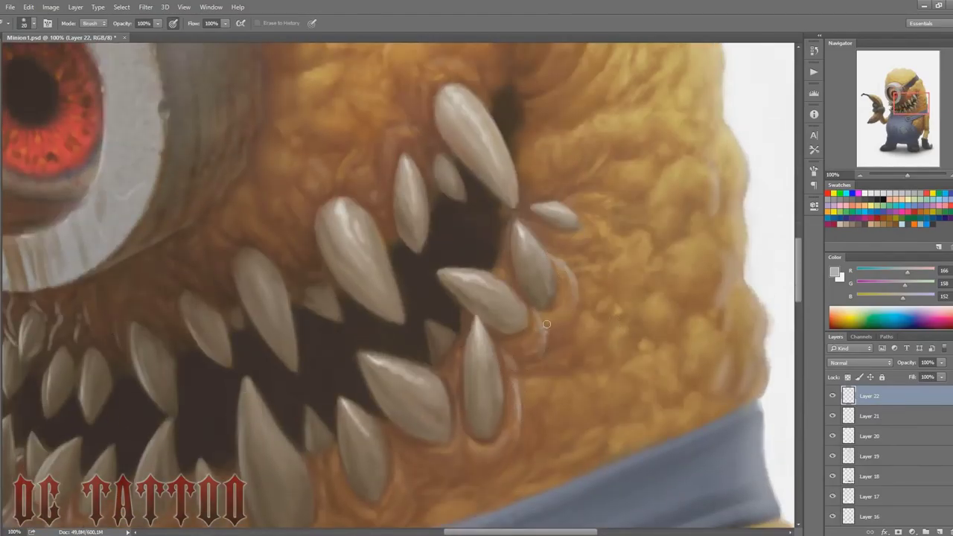
Step: Shade the gum folds below the lower side teeth with a sampled brown and a larger brush
{"action": "mouse_move", "coordinate": [910, 100]}
{"action": "left_mouse_down"}
{"action": "mouse_move", "coordinate": [908, 90]}
{"action": "mouse_move", "coordinate": [906, 104]}
{"action": "left_mouse_up"}
{"action": "left_click", "coordinate": [495, 372], "text": "alt"}
{"action": "key", "text": "bracketright"}
{"action": "key", "text": "bracketright"}
{"action": "left_click_drag", "start_coordinate": [493, 368], "coordinate": [498, 408]}
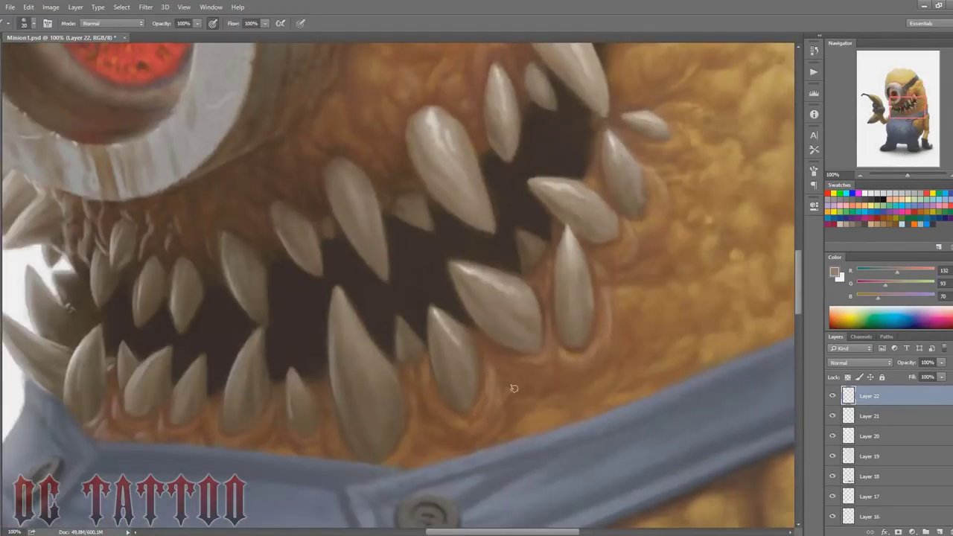
{"action": "key", "text": "bracketright"}
Step: Paint pale rim highlights along the bumpy skin at the body's outer edge above the overalls with a sampled tone
{"action": "left_click_drag", "start_coordinate": [908, 108], "coordinate": [917, 103]}
{"action": "key", "text": "bracketleft"}
{"action": "key", "text": "bracketleft"}
{"action": "left_click", "coordinate": [582, 186], "text": "alt"}
{"action": "mouse_move", "coordinate": [615, 279]}
{"action": "left_mouse_down"}
{"action": "mouse_move", "coordinate": [614, 313]}
{"action": "mouse_move", "coordinate": [634, 238]}
{"action": "mouse_move", "coordinate": [613, 370]}
{"action": "mouse_move", "coordinate": [633, 356]}
{"action": "mouse_move", "coordinate": [624, 406]}
{"action": "left_mouse_up"}
{"action": "key", "text": "bracketleft"}
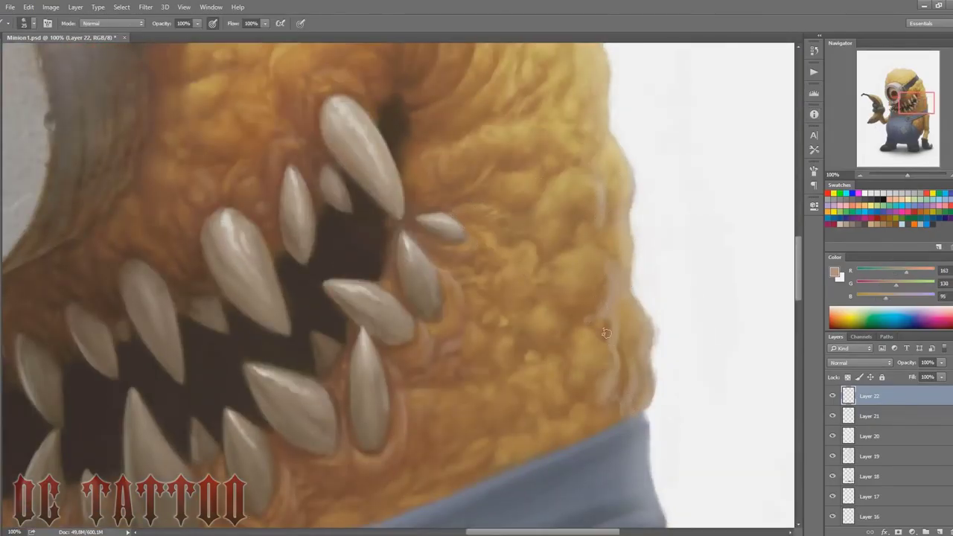
{"action": "key", "text": "bracketright"}
Step: Clean the outer contours of the grey fingers and the banana with sampled background white
{"action": "left_click_drag", "start_coordinate": [910, 105], "coordinate": [872, 112]}
{"action": "left_click", "coordinate": [270, 119], "text": "alt"}
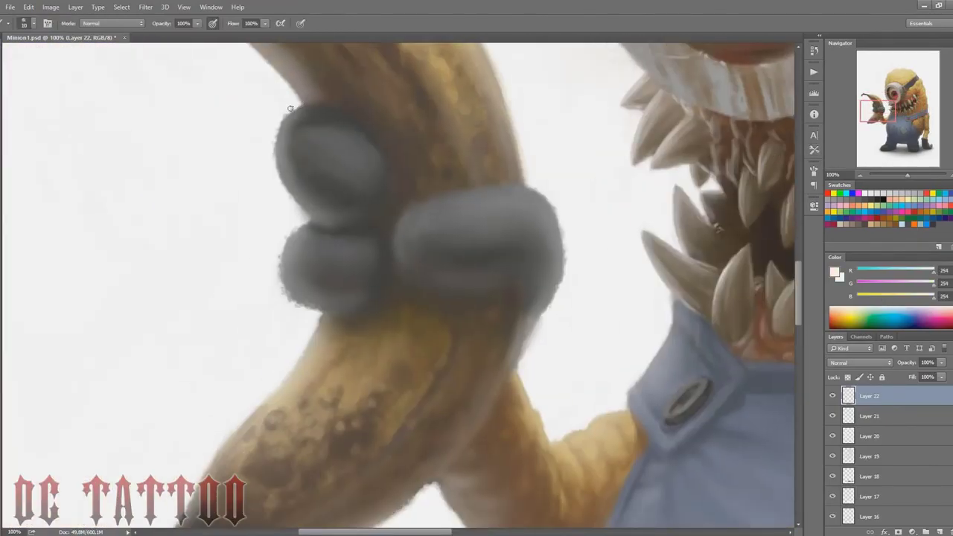
{"action": "mouse_move", "coordinate": [286, 114]}
{"action": "left_mouse_down"}
{"action": "mouse_move", "coordinate": [274, 158]}
{"action": "mouse_move", "coordinate": [278, 185]}
{"action": "mouse_move", "coordinate": [308, 219]}
{"action": "mouse_move", "coordinate": [276, 270]}
{"action": "mouse_move", "coordinate": [298, 308]}
{"action": "left_mouse_up"}
{"action": "mouse_move", "coordinate": [531, 179]}
{"action": "left_mouse_down"}
{"action": "mouse_move", "coordinate": [559, 216]}
{"action": "mouse_move", "coordinate": [560, 306]}
{"action": "mouse_move", "coordinate": [516, 371]}
{"action": "left_mouse_up"}
{"action": "key", "text": "["}
Step: Create a new layer and paint thin saliva strands from the middle upper teeth down to the lower teeth with a small brush
{"action": "left_click_drag", "start_coordinate": [907, 175], "coordinate": [904, 174]}
{"action": "left_click_drag", "start_coordinate": [885, 112], "coordinate": [889, 106]}
{"action": "key", "text": "ctrl+shift+n"}
{"action": "key", "text": "Return"}
{"action": "left_click_drag", "start_coordinate": [903, 175], "coordinate": [907, 175]}
{"action": "left_click", "coordinate": [488, 294], "text": "alt"}
{"action": "key", "text": "bracketleft"}
{"action": "key", "text": "bracketleft"}
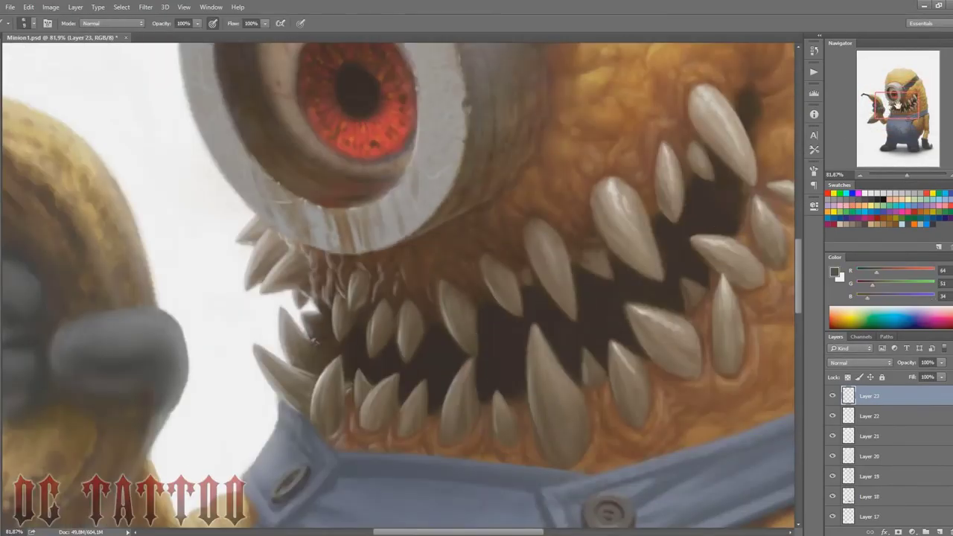
{"action": "left_click", "coordinate": [500, 305], "text": "alt"}
{"action": "left_click_drag", "start_coordinate": [512, 313], "coordinate": [518, 388]}
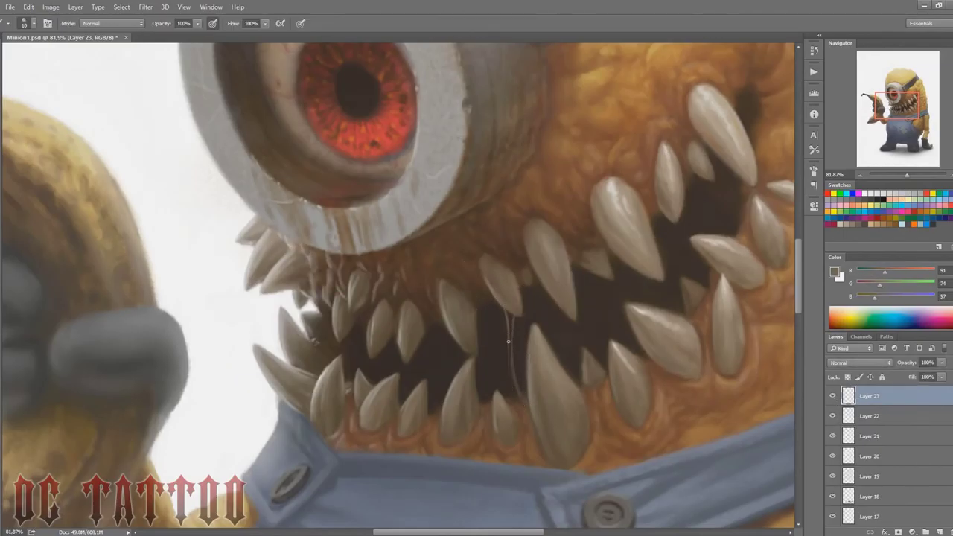
{"action": "left_click_drag", "start_coordinate": [508, 341], "coordinate": [519, 407]}
{"action": "left_click_drag", "start_coordinate": [559, 306], "coordinate": [566, 361]}
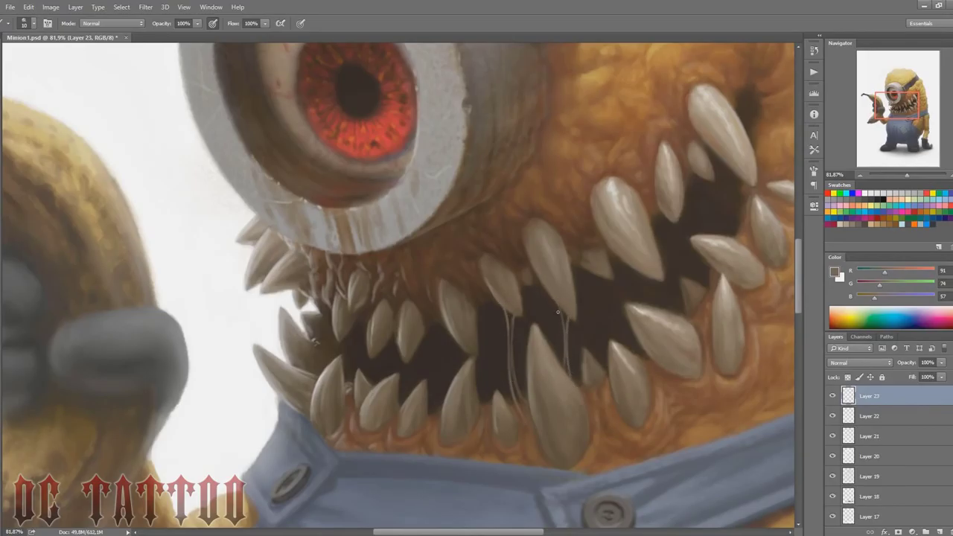
Step: Paint more saliva strands below the large upper side tooth and a front upper tooth, plus a drip off the foremost tooth
{"action": "left_click_drag", "start_coordinate": [653, 302], "coordinate": [657, 284]}
{"action": "left_click_drag", "start_coordinate": [411, 363], "coordinate": [411, 386]}
{"action": "left_click", "coordinate": [298, 342], "text": "alt"}
{"action": "left_click_drag", "start_coordinate": [250, 289], "coordinate": [252, 314]}
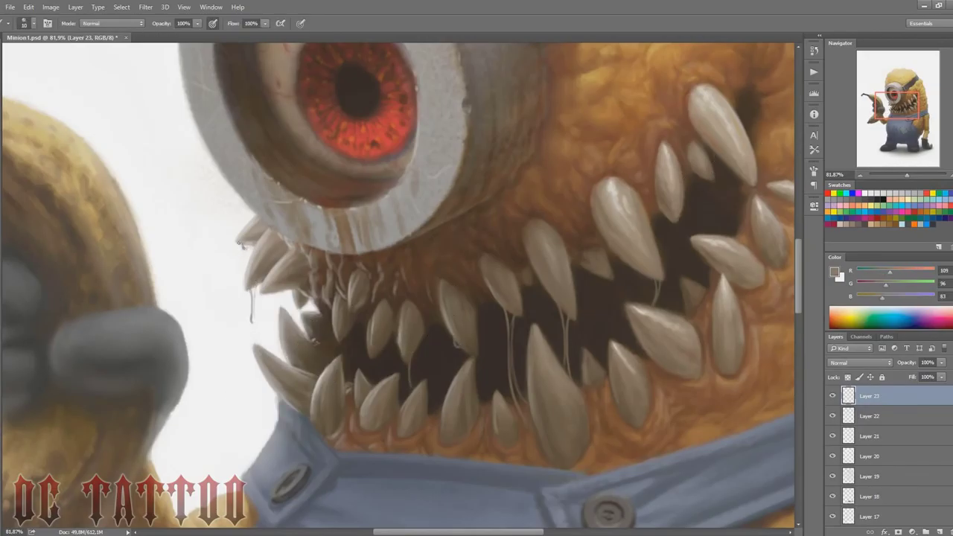
Step: Thin the middle saliva strands with sampled dark mouth tones and a slightly larger brush
{"action": "left_click", "coordinate": [520, 409], "text": "alt"}
{"action": "left_click", "coordinate": [514, 387], "text": "alt"}
{"action": "key", "text": "bracketright"}
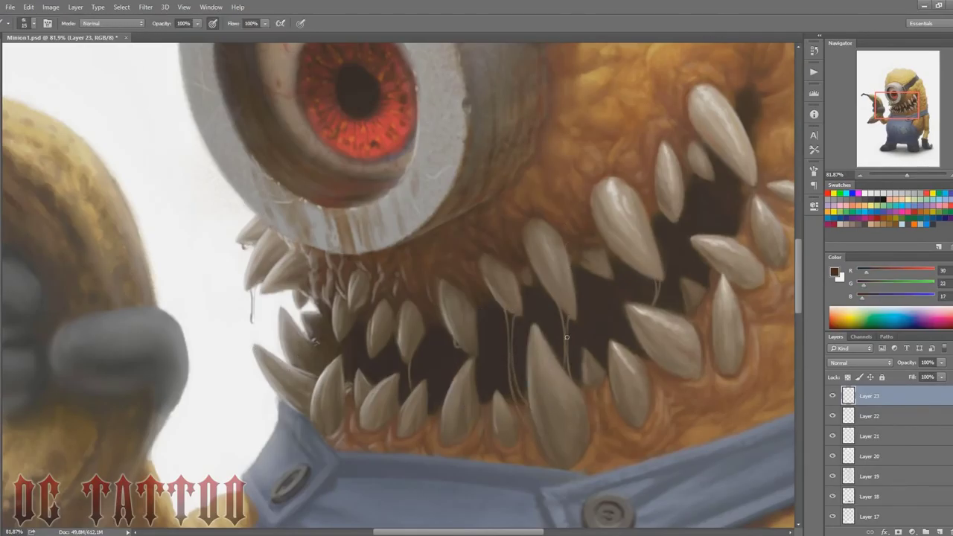
{"action": "left_click", "coordinate": [604, 394], "text": "alt"}
{"action": "left_click", "coordinate": [572, 335], "text": "alt"}
{"action": "left_click_drag", "start_coordinate": [572, 335], "coordinate": [567, 366]}
Step: Add white highlights to the saliva strands hanging from the front and middle upper teeth
{"action": "key", "text": "x"}
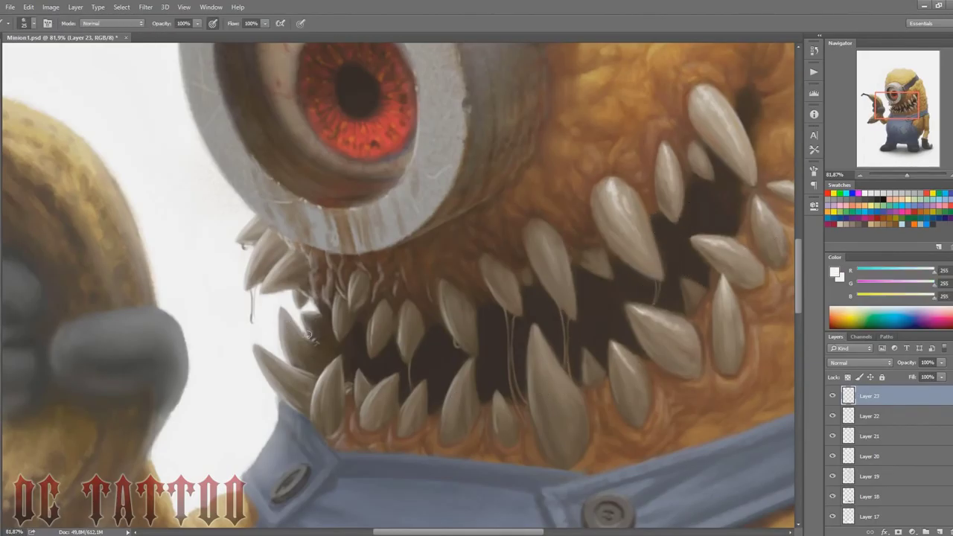
{"action": "left_click", "coordinate": [373, 347], "text": "alt"}
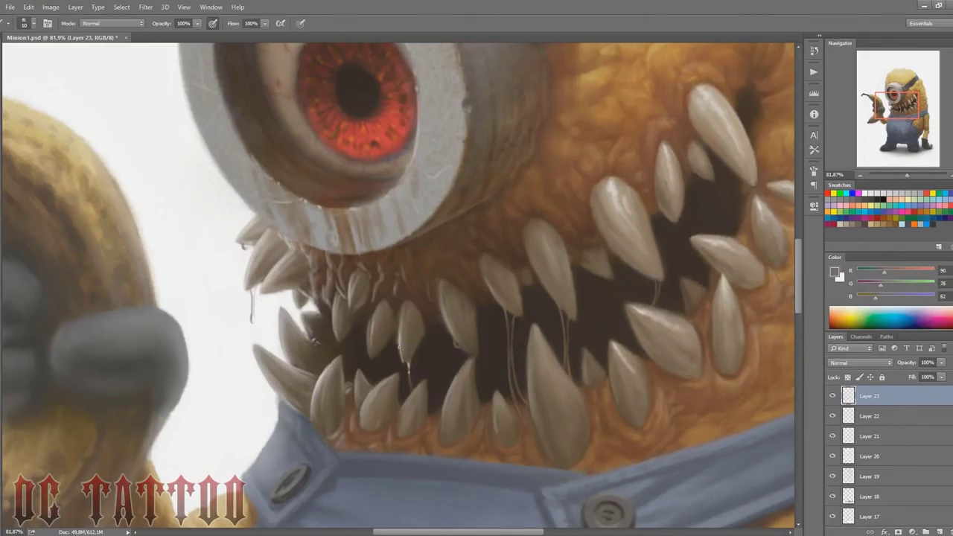
{"action": "left_click", "coordinate": [269, 322], "text": "alt"}
{"action": "key", "text": "bracketright"}
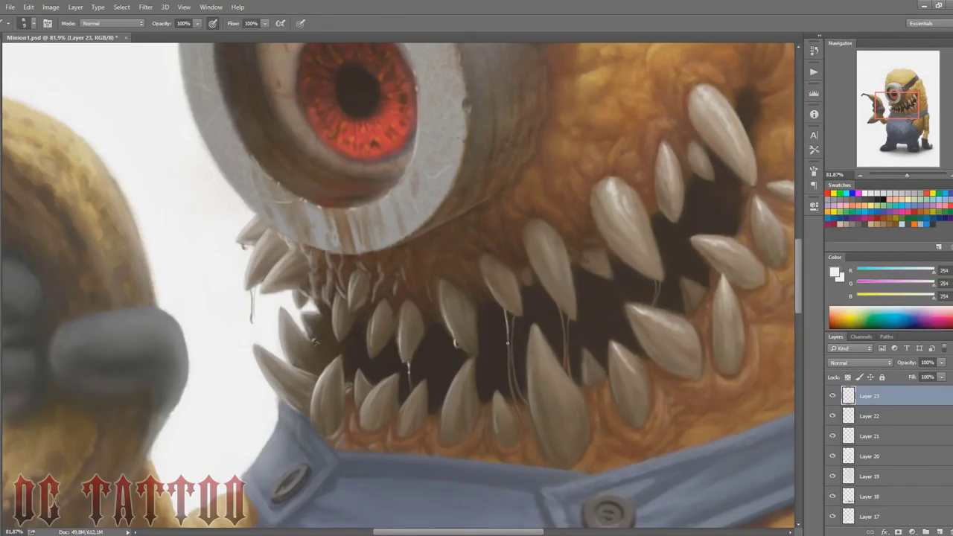
{"action": "left_click_drag", "start_coordinate": [507, 316], "coordinate": [509, 367]}
{"action": "left_click_drag", "start_coordinate": [509, 332], "coordinate": [514, 401]}
Step: Trim the edges of the highlighted middle saliva strands with sampled mouth-dark and tooth tones, enlarging the brush
{"action": "key", "text": "bracketright"}
{"action": "left_click", "coordinate": [515, 314], "text": "alt"}
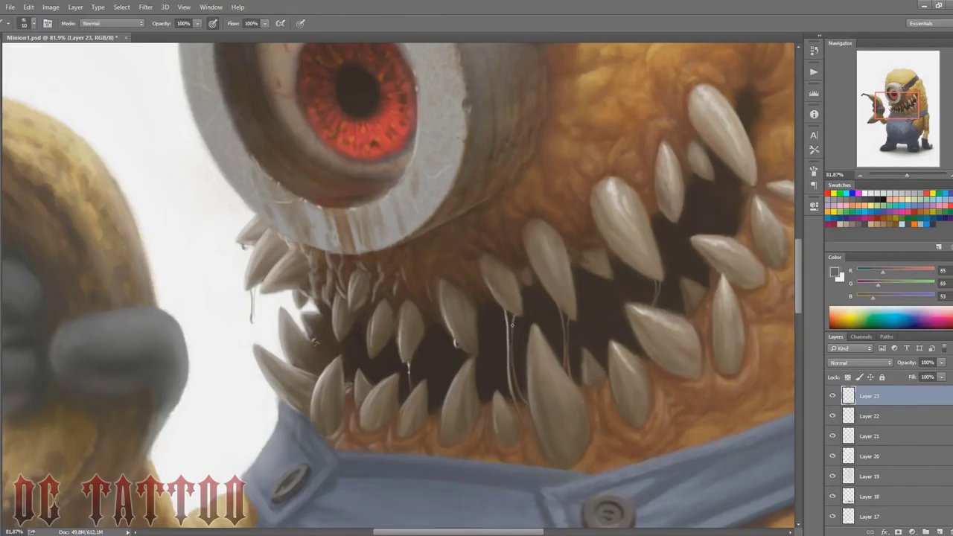
{"action": "key", "text": "bracketright"}
{"action": "left_click", "coordinate": [502, 374], "text": "alt"}
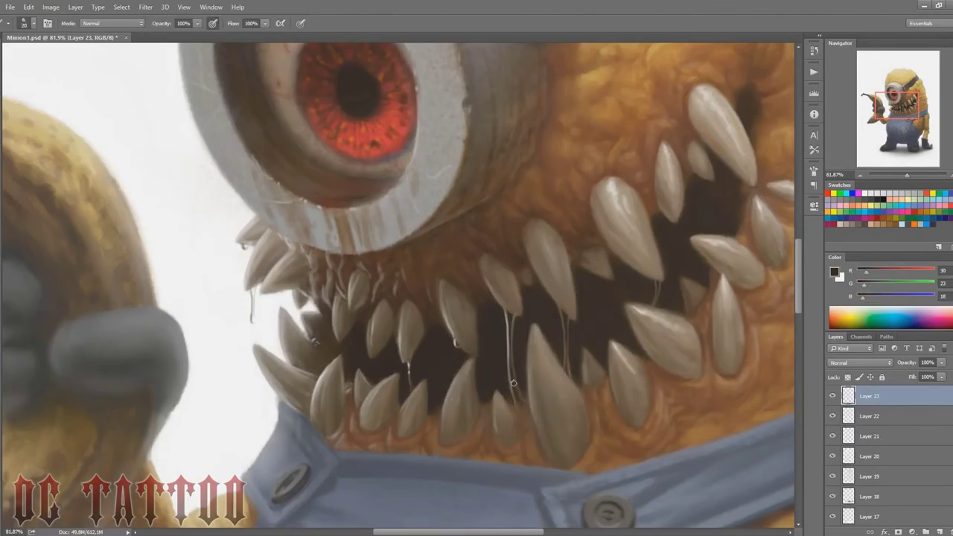
{"action": "left_click_drag", "start_coordinate": [513, 383], "coordinate": [509, 327]}
{"action": "left_click", "coordinate": [532, 444], "text": "alt"}
{"action": "left_click", "coordinate": [519, 370], "text": "alt"}
{"action": "left_click_drag", "start_coordinate": [526, 407], "coordinate": [513, 343]}
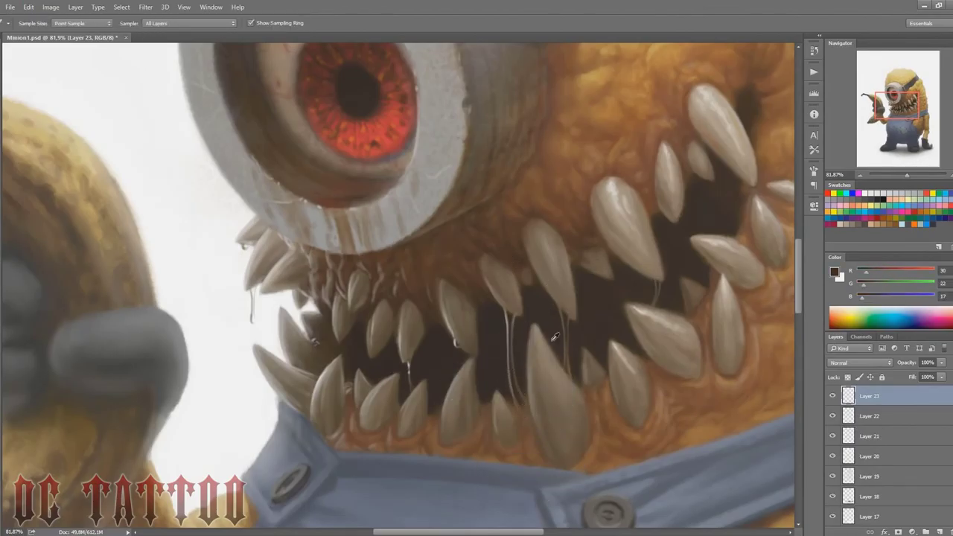
{"action": "left_click", "coordinate": [517, 384], "text": "alt"}
{"action": "left_click_drag", "start_coordinate": [517, 388], "coordinate": [523, 408]}
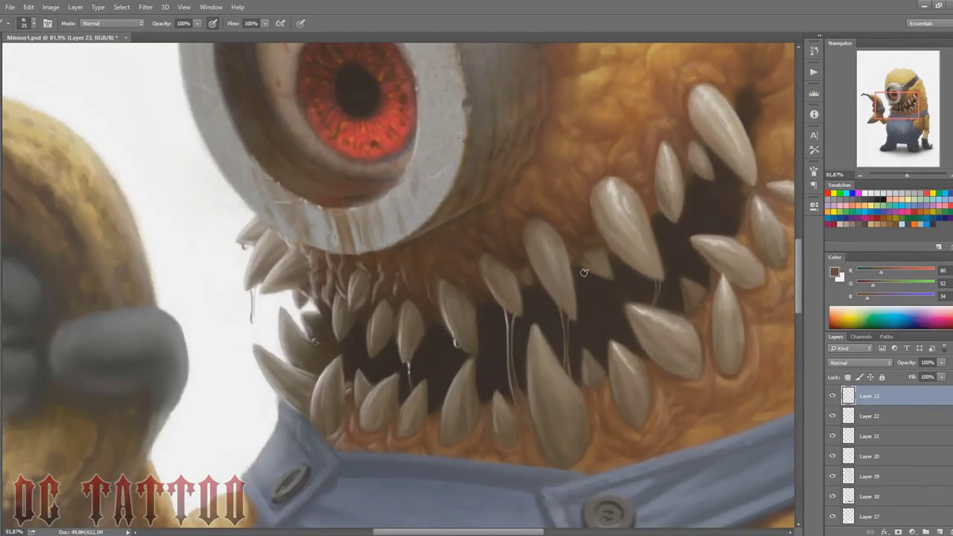
{"action": "left_click", "coordinate": [554, 302], "text": "alt"}
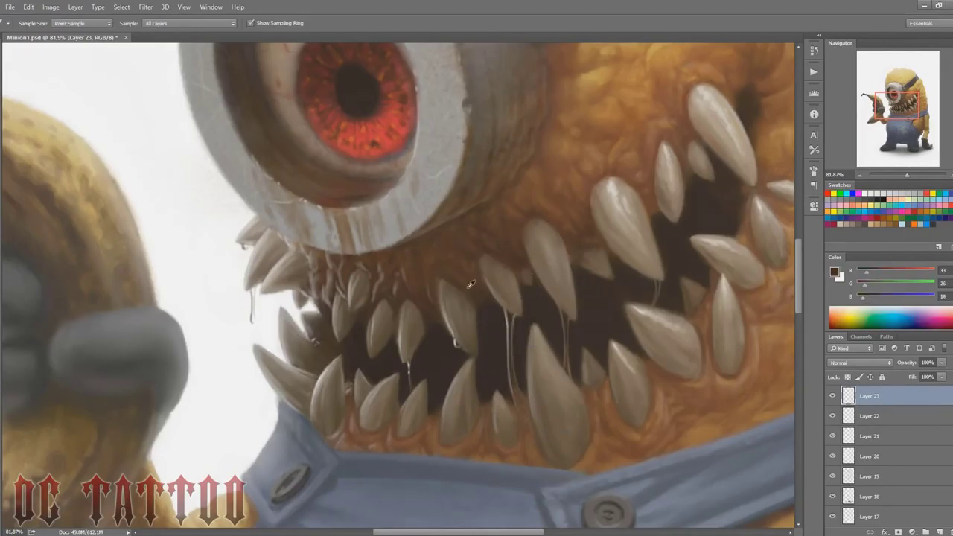
{"action": "left_click", "coordinate": [480, 313], "text": "alt"}
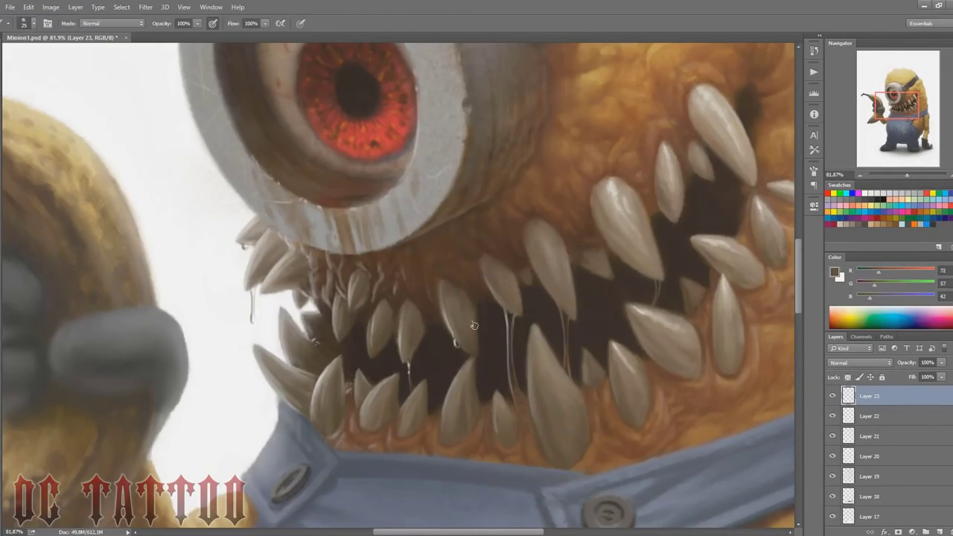
Step: Add fine white glints to the saliva and blend the strand's attachment on the middle upper tooth with sampled tones
{"action": "key", "text": "d"}
{"action": "left_click", "coordinate": [564, 346], "text": "alt"}
{"action": "key", "text": "x"}
{"action": "key", "text": "bracketleft"}
{"action": "key", "text": "bracketleft"}
{"action": "key", "text": "bracketleft"}
{"action": "key", "text": "bracketleft"}
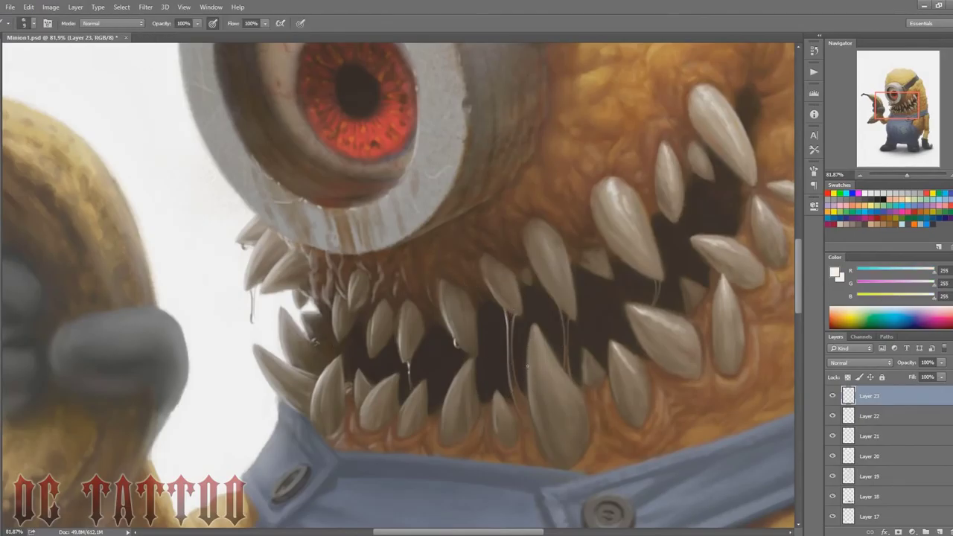
{"action": "key", "text": "bracketright"}
{"action": "left_click", "coordinate": [486, 279], "text": "alt"}
{"action": "left_click", "coordinate": [506, 307], "text": "alt"}
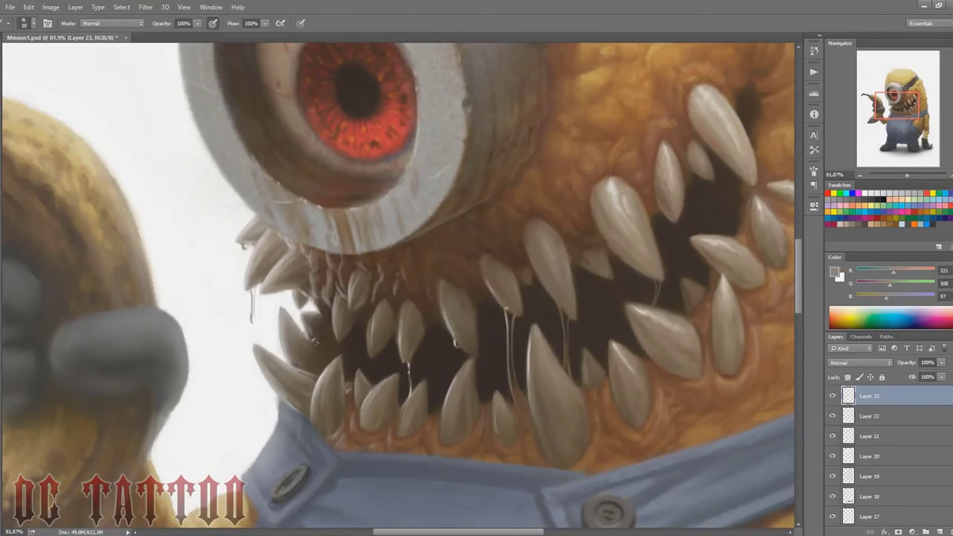
Step: Thicken the saliva below the large upper side tooth with a second strand and refine it with sampled dark tones
{"action": "left_click", "coordinate": [632, 261], "text": "alt"}
{"action": "left_click", "coordinate": [650, 279], "text": "alt"}
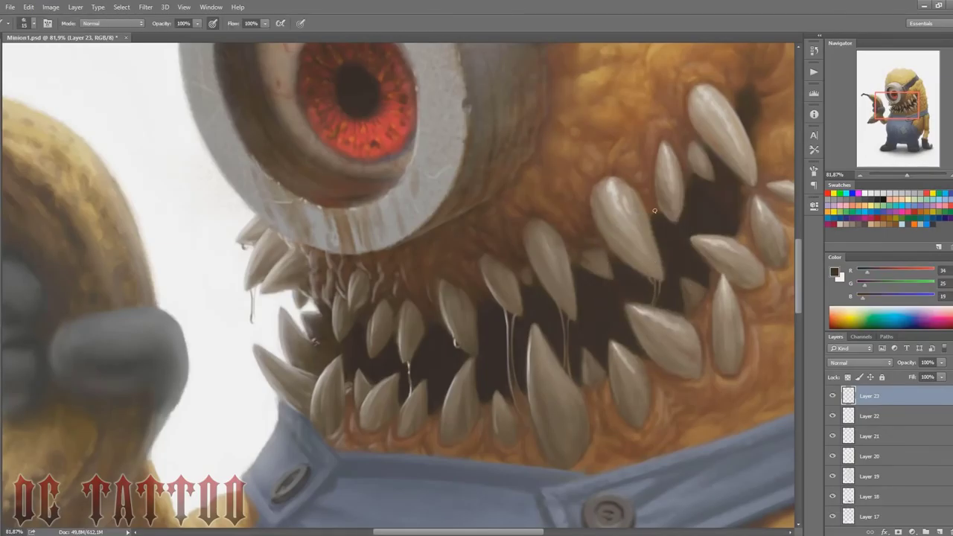
{"action": "left_click", "coordinate": [438, 354], "text": "alt"}
Step: Paint a looping saliva drip hanging from the large upper tooth at the mouth corner with sampled tones and a small brush
{"action": "left_click_drag", "start_coordinate": [671, 186], "coordinate": [503, 223]}
{"action": "left_click", "coordinate": [512, 219], "text": "alt"}
{"action": "key", "text": "bracketleft"}
{"action": "key", "text": "bracketleft"}
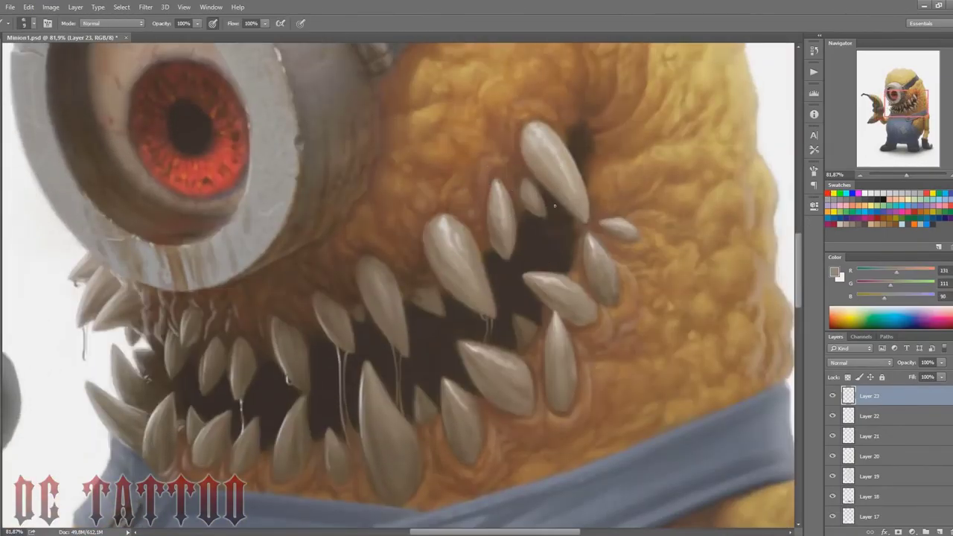
{"action": "left_click_drag", "start_coordinate": [554, 195], "coordinate": [560, 234]}
{"action": "left_click", "coordinate": [569, 226], "text": "alt"}
{"action": "left_click", "coordinate": [624, 221], "text": "alt"}
{"action": "left_click_drag", "start_coordinate": [559, 199], "coordinate": [562, 233]}
{"action": "left_click", "coordinate": [562, 211], "text": "alt"}
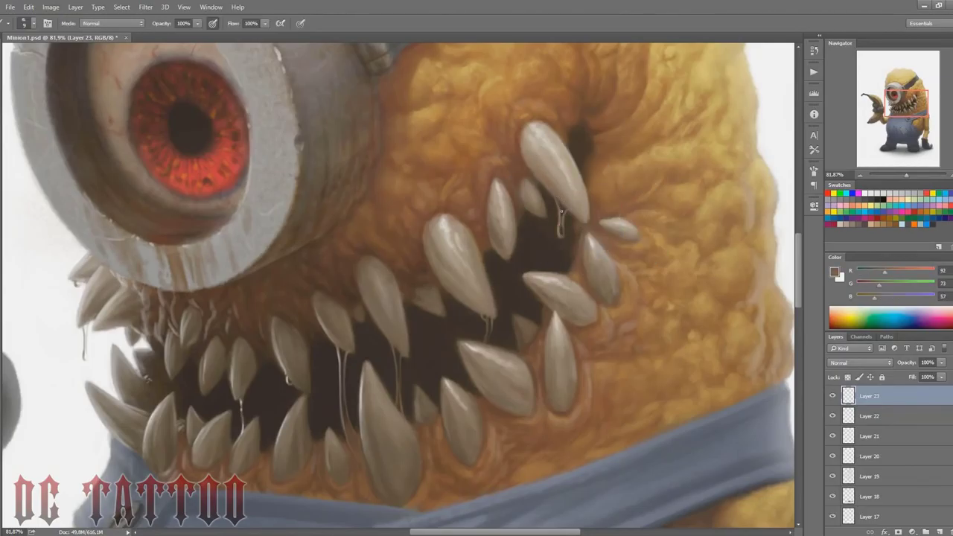
Step: Refine the saliva strands with a sampled mouth-dark tone and paint a small drop on the large upper side tooth
{"action": "left_click", "coordinate": [560, 212], "text": "alt"}
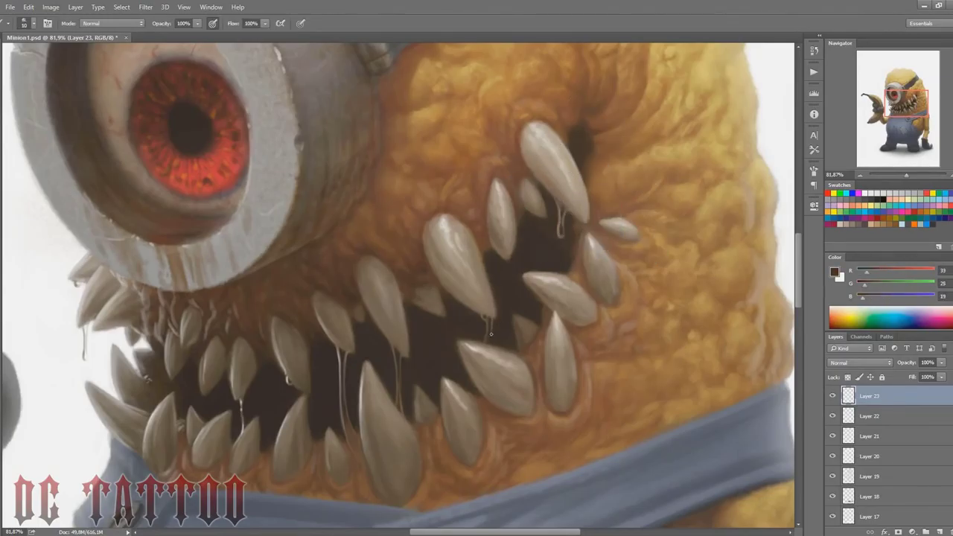
{"action": "left_click", "coordinate": [453, 296], "text": "alt"}
{"action": "key", "text": "bracketright"}
Step: Create a new layer and paint fine near-white glints on the teeth, saliva drops and wet gums along the lower jaw
{"action": "left_click_drag", "start_coordinate": [890, 103], "coordinate": [899, 103]}
{"action": "left_click", "coordinate": [939, 531]}
{"action": "left_click", "coordinate": [153, 247], "text": "alt"}
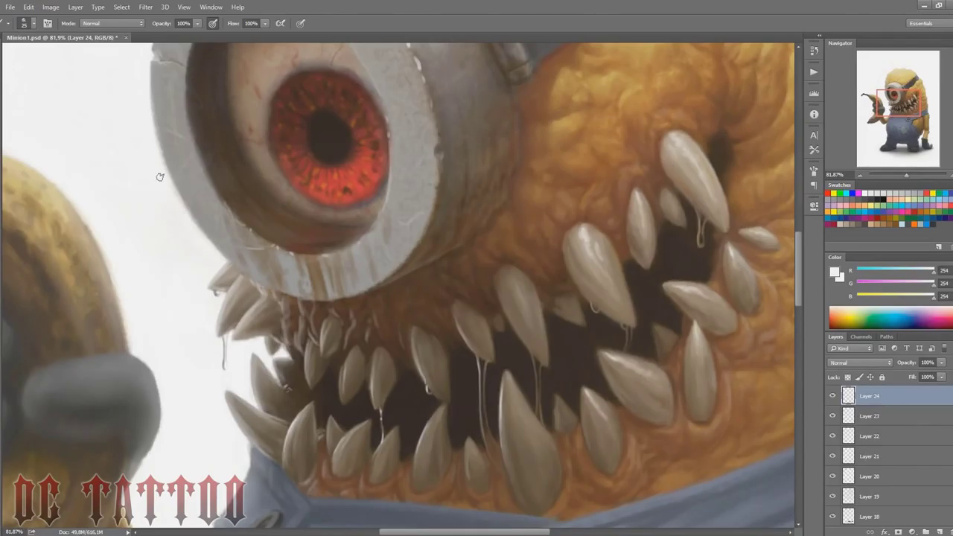
{"action": "key", "text": "bracketleft"}
{"action": "key", "text": "bracketleft"}
{"action": "key", "text": "bracketleft"}
{"action": "left_click_drag", "start_coordinate": [682, 289], "coordinate": [709, 295]}
{"action": "mouse_move", "coordinate": [521, 413]}
{"action": "left_mouse_down"}
{"action": "mouse_move", "coordinate": [532, 429]}
{"action": "mouse_move", "coordinate": [521, 413]}
{"action": "left_mouse_up"}
{"action": "key", "text": "e"}
{"action": "key", "text": "b"}
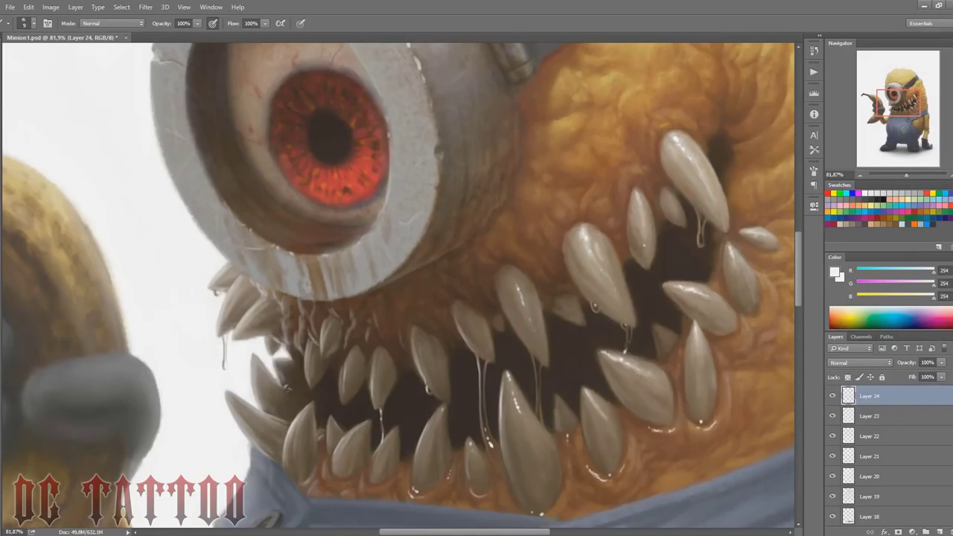
Step: Add near-white glints to the gums around the upper side teeth and the mouth corner with varying brush sizes
{"action": "key", "text": "bracketright"}
{"action": "left_click_drag", "start_coordinate": [752, 318], "coordinate": [761, 316]}
{"action": "left_click_drag", "start_coordinate": [753, 229], "coordinate": [650, 303]}
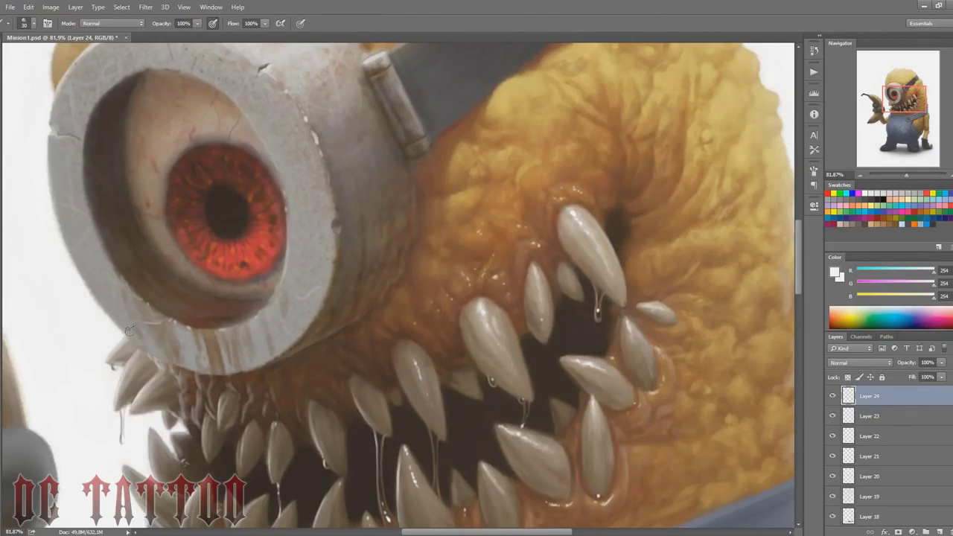
{"action": "key", "text": "bracketright"}
{"action": "key", "text": "bracketright"}
{"action": "key", "text": "bracketright"}
{"action": "left_click_drag", "start_coordinate": [153, 376], "coordinate": [140, 397]}
{"action": "key", "text": "bracketleft"}
{"action": "key", "text": "bracketleft"}
{"action": "key", "text": "bracketleft"}
{"action": "key", "text": "bracketright"}
{"action": "key", "text": "bracketright"}
{"action": "key", "text": "bracketleft"}
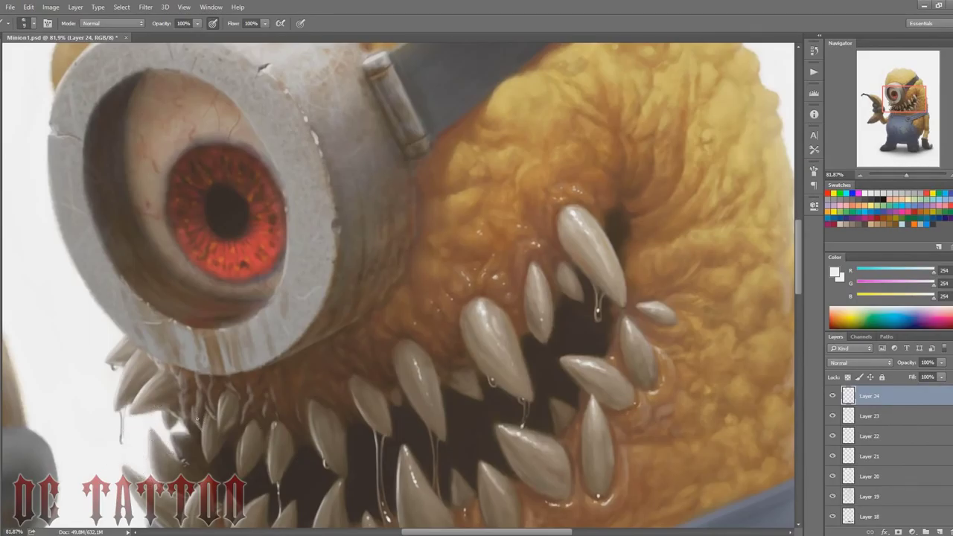
Step: Paint small near-white glints on the skin beside the lower side teeth and on the wrinkles above the mouth corner
{"action": "scroll", "coordinate": [249, 468], "scroll_direction": "down", "scroll_amount": 2}
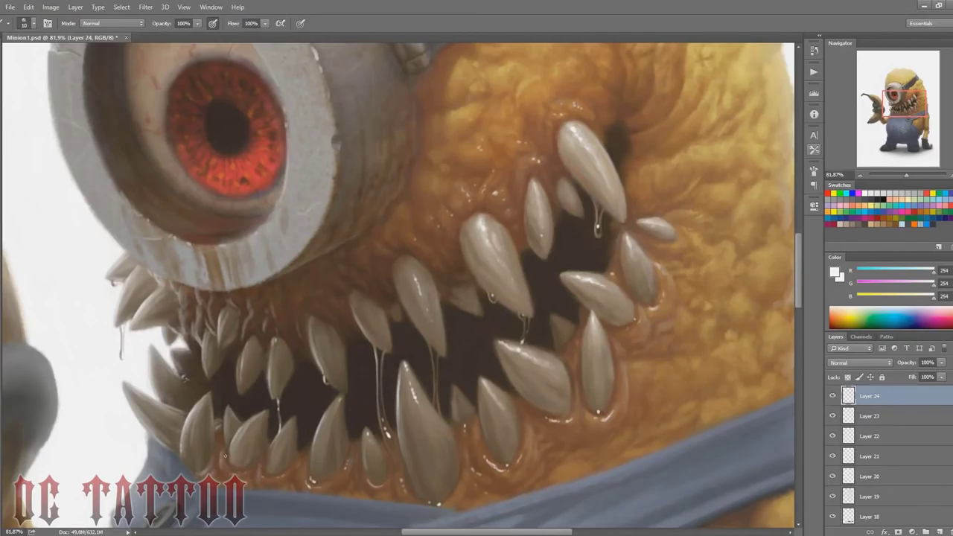
{"action": "left_click", "coordinate": [639, 369]}
{"action": "left_click", "coordinate": [665, 370]}
{"action": "left_click", "coordinate": [676, 137]}
{"action": "left_click_drag", "start_coordinate": [905, 103], "coordinate": [905, 106]}
{"action": "left_click", "coordinate": [341, 436]}
{"action": "left_click", "coordinate": [907, 97]}
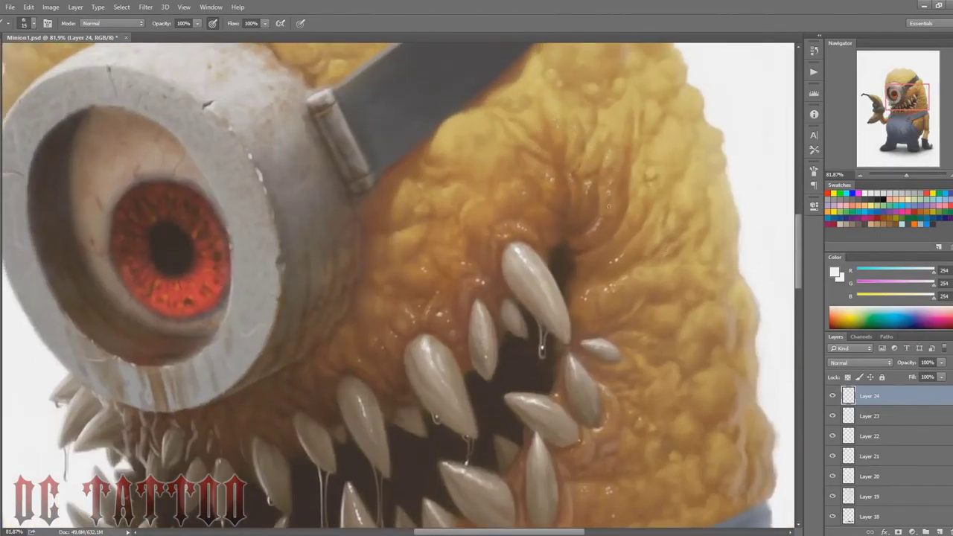
Step: Add finer near-white glints to the skin folds around the small side tooth at the mouth corner
{"action": "scroll", "coordinate": [624, 222], "scroll_direction": "down", "scroll_amount": 3}
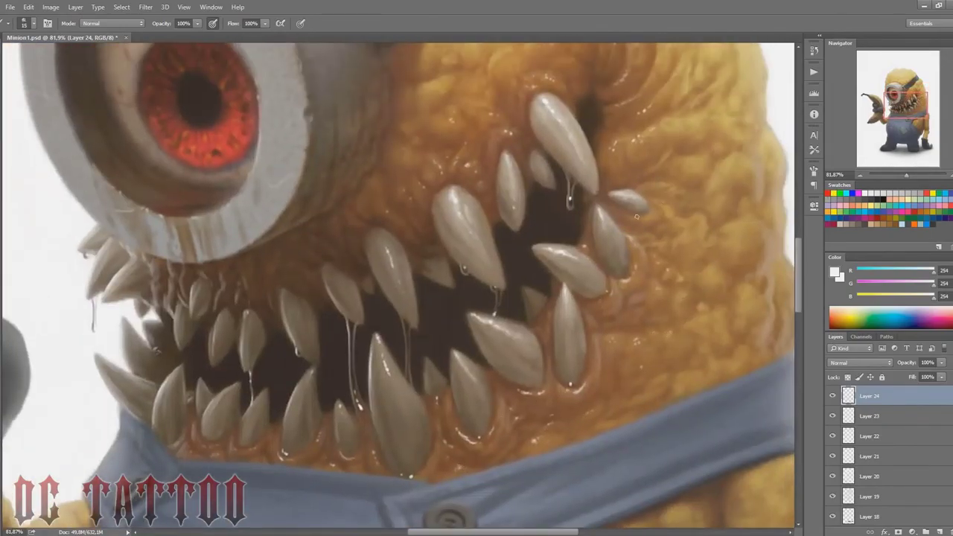
{"action": "left_click_drag", "start_coordinate": [434, 278], "coordinate": [490, 233]}
{"action": "mouse_move", "coordinate": [691, 218]}
{"action": "left_mouse_down"}
{"action": "mouse_move", "coordinate": [643, 319]}
{"action": "mouse_move", "coordinate": [653, 253]}
{"action": "left_mouse_up"}
{"action": "key", "text": "bracketleft"}
{"action": "key", "text": "bracketleft"}
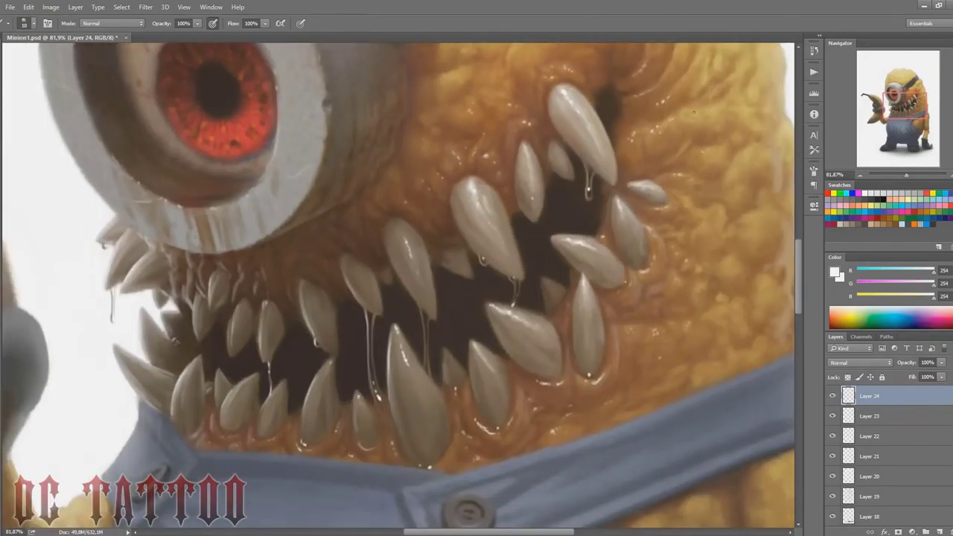
Step: Paint a small crack across the goggle's upper rim with a sampled grey and a fine brush
{"action": "mouse_move", "coordinate": [894, 101]}
{"action": "left_mouse_down"}
{"action": "mouse_move", "coordinate": [904, 112]}
{"action": "mouse_move", "coordinate": [890, 88]}
{"action": "left_mouse_up"}
{"action": "key", "text": "bracketright"}
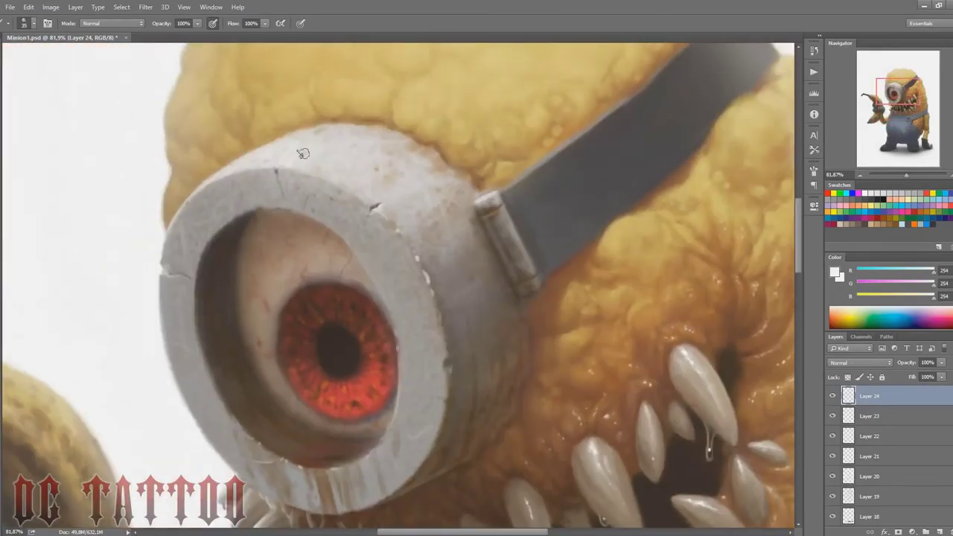
{"action": "key", "text": "bracketright"}
{"action": "key", "text": "bracketright"}
{"action": "key", "text": "bracketright"}
{"action": "key", "text": "bracketright"}
{"action": "left_click_drag", "start_coordinate": [879, 91], "coordinate": [876, 87]}
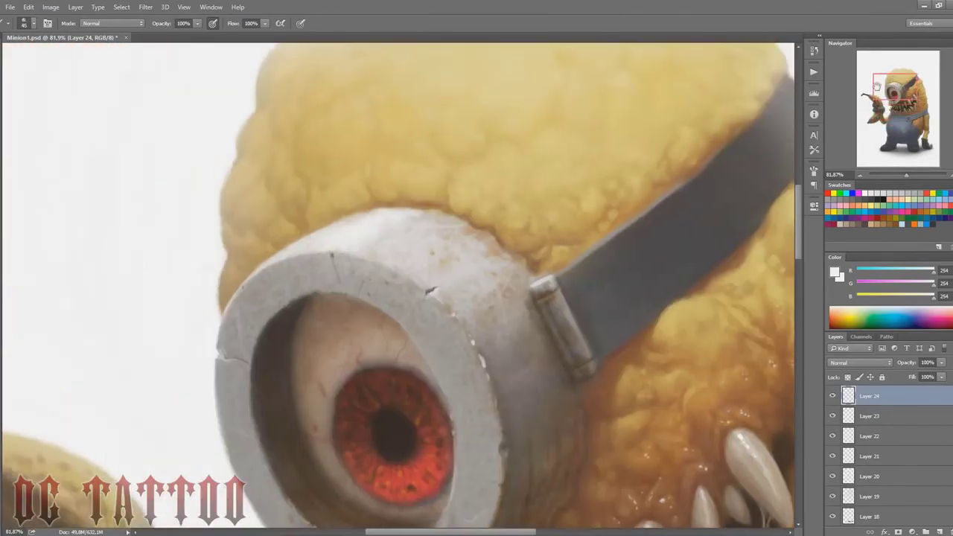
{"action": "key", "text": "bracketleft"}
{"action": "key", "text": "bracketleft"}
{"action": "key", "text": "bracketleft"}
{"action": "key", "text": "bracketleft"}
{"action": "key", "text": "bracketleft"}
{"action": "key", "text": "bracketleft"}
{"action": "key", "text": "bracketleft"}
{"action": "key", "text": "bracketleft"}
{"action": "left_click", "coordinate": [332, 256], "text": "alt"}
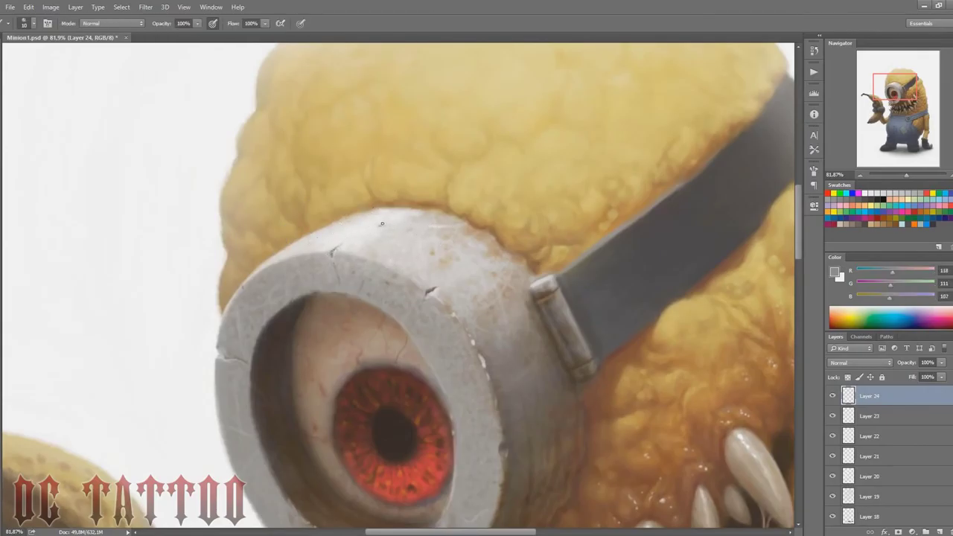
Step: Add dark nicks along the goggle's top and refine its edge against the yellow skin with sampled tones
{"action": "left_click", "coordinate": [431, 291], "text": "alt"}
{"action": "key", "text": "bracketleft"}
{"action": "left_click", "coordinate": [400, 186], "text": "alt"}
{"action": "key", "text": "bracketright"}
{"action": "key", "text": "bracketright"}
{"action": "key", "text": "bracketright"}
{"action": "key", "text": "bracketright"}
{"action": "left_click", "coordinate": [402, 195], "text": "alt"}
{"action": "left_click", "coordinate": [417, 185], "text": "alt"}
{"action": "left_click_drag", "start_coordinate": [432, 200], "coordinate": [407, 200]}
{"action": "key", "text": "bracketleft"}
{"action": "key", "text": "bracketleft"}
Step: Clean and chip the goggle rim's outer contour with sampled background white and a sampled rim grey
{"action": "left_click_drag", "start_coordinate": [377, 390], "coordinate": [451, 288]}
{"action": "left_click", "coordinate": [187, 201], "text": "alt"}
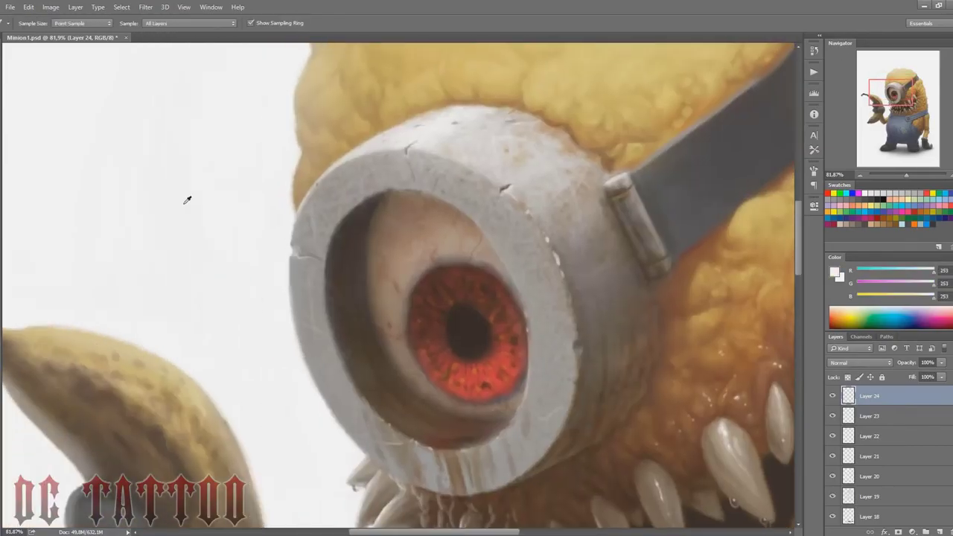
{"action": "key", "text": "bracketleft"}
{"action": "key", "text": "bracketleft"}
{"action": "left_click_drag", "start_coordinate": [295, 215], "coordinate": [292, 237]}
{"action": "key", "text": "bracketright"}
{"action": "key", "text": "bracketright"}
{"action": "left_click_drag", "start_coordinate": [358, 153], "coordinate": [415, 117]}
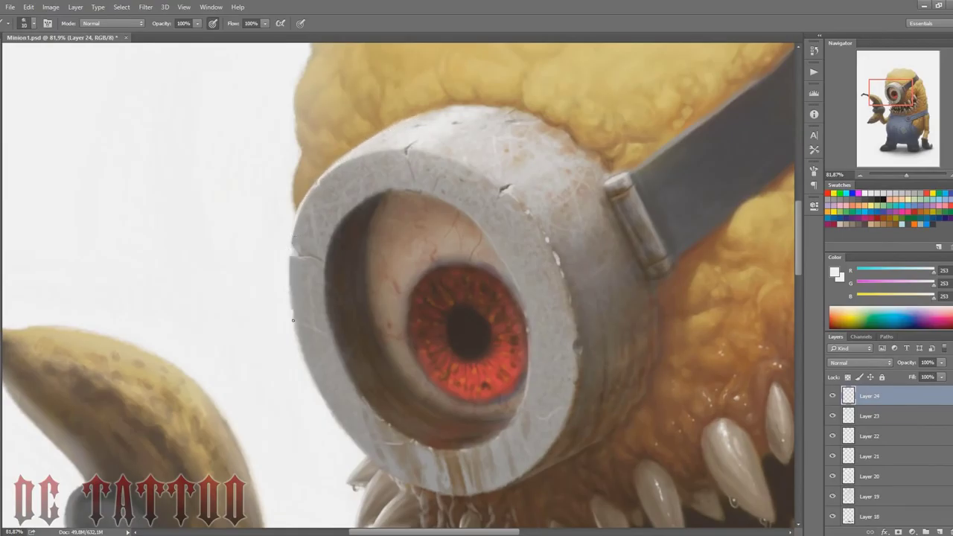
{"action": "key", "text": "bracketright"}
{"action": "key", "text": "bracketright"}
{"action": "left_click", "coordinate": [347, 405], "text": "alt"}
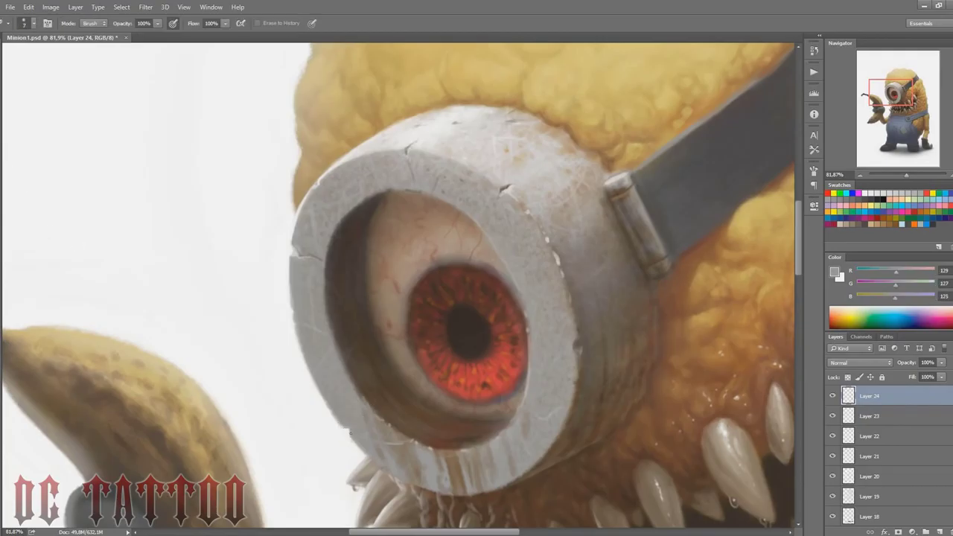
Step: Create a new layer and paint a soft white reflection over the upper iris with a soft round brush
{"action": "left_click_drag", "start_coordinate": [885, 88], "coordinate": [889, 93]}
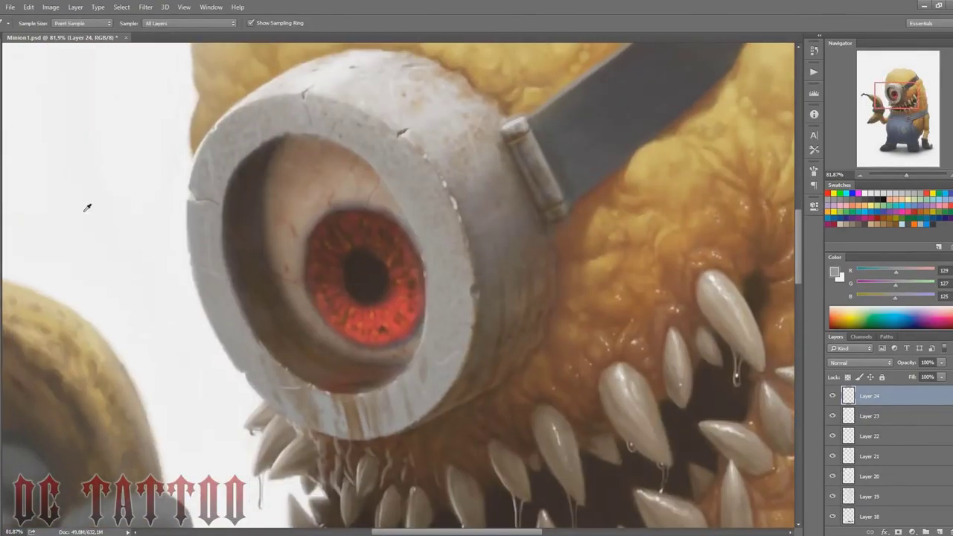
{"action": "left_click", "coordinate": [85, 207], "text": "alt"}
{"action": "right_click", "coordinate": [349, 207]}
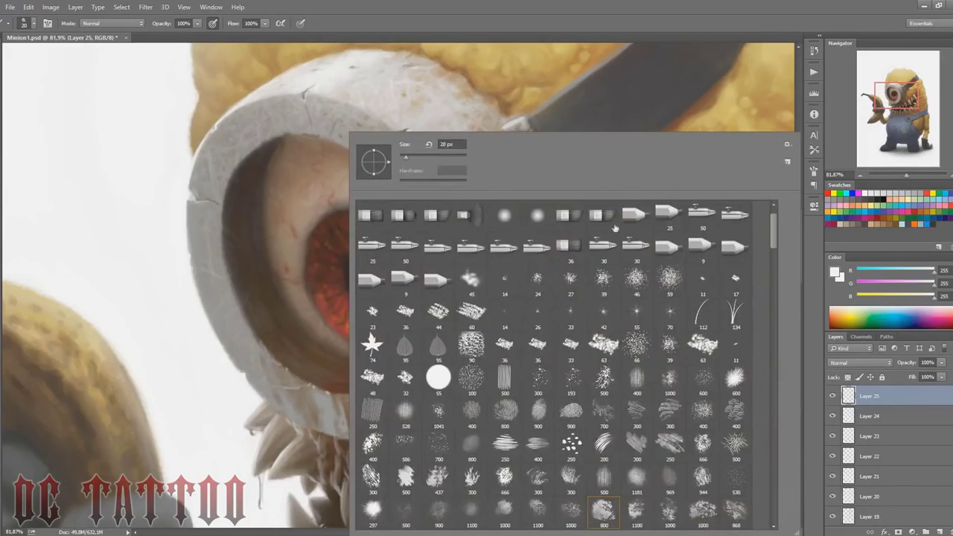
{"action": "scroll", "coordinate": [571, 442], "scroll_direction": "up", "scroll_amount": 1}
{"action": "double_click", "coordinate": [506, 251]}
{"action": "key", "text": "ctrl+shift+alt+n"}
{"action": "key", "text": "bracketright"}
{"action": "key", "text": "bracketright"}
{"action": "key", "text": "bracketright"}
{"action": "key", "text": "bracketright"}
{"action": "key", "text": "bracketright"}
{"action": "key", "text": "bracketright"}
{"action": "key", "text": "bracketright"}
{"action": "mouse_move", "coordinate": [325, 264]}
{"action": "left_mouse_down"}
{"action": "mouse_move", "coordinate": [376, 260]}
{"action": "mouse_move", "coordinate": [358, 219]}
{"action": "mouse_move", "coordinate": [337, 261]}
{"action": "mouse_move", "coordinate": [312, 262]}
{"action": "mouse_move", "coordinate": [352, 222]}
{"action": "mouse_move", "coordinate": [339, 239]}
{"action": "mouse_move", "coordinate": [322, 192]}
{"action": "mouse_move", "coordinate": [356, 225]}
{"action": "mouse_move", "coordinate": [441, 152]}
{"action": "mouse_move", "coordinate": [331, 271]}
{"action": "mouse_move", "coordinate": [389, 228]}
{"action": "mouse_move", "coordinate": [386, 243]}
{"action": "mouse_move", "coordinate": [320, 245]}
{"action": "mouse_move", "coordinate": [372, 223]}
{"action": "mouse_move", "coordinate": [356, 245]}
{"action": "mouse_move", "coordinate": [357, 231]}
{"action": "mouse_move", "coordinate": [309, 257]}
{"action": "left_mouse_up"}
{"action": "key", "text": "bracketright"}
{"action": "key", "text": "bracketright"}
Step: Erase the centre of the iris reflection and retouch its rim into a soft, hollow white oval
{"action": "key", "text": "e"}
{"action": "key", "text": "bracketright"}
{"action": "key", "text": "bracketright"}
{"action": "key", "text": "b"}
{"action": "key", "text": "bracketleft"}
{"action": "key", "text": "bracketleft"}
{"action": "key", "text": "bracketleft"}
{"action": "key", "text": "bracketleft"}
{"action": "key", "text": "bracketleft"}
{"action": "key", "text": "bracketleft"}
{"action": "key", "text": "bracketleft"}
{"action": "key", "text": "bracketright"}
{"action": "key", "text": "bracketright"}
{"action": "key", "text": "bracketright"}
{"action": "key", "text": "bracketleft"}
{"action": "key", "text": "bracketleft"}
{"action": "key", "text": "bracketleft"}
{"action": "mouse_move", "coordinate": [390, 239]}
{"action": "left_mouse_down"}
{"action": "mouse_move", "coordinate": [334, 244]}
{"action": "mouse_move", "coordinate": [373, 232]}
{"action": "mouse_move", "coordinate": [382, 218]}
{"action": "mouse_move", "coordinate": [356, 229]}
{"action": "left_mouse_up"}
{"action": "key", "text": "e"}
{"action": "key", "text": "ctrl+t"}
{"action": "left_click_drag", "start_coordinate": [191, 122], "coordinate": [230, 108]}
{"action": "key", "text": "Escape"}
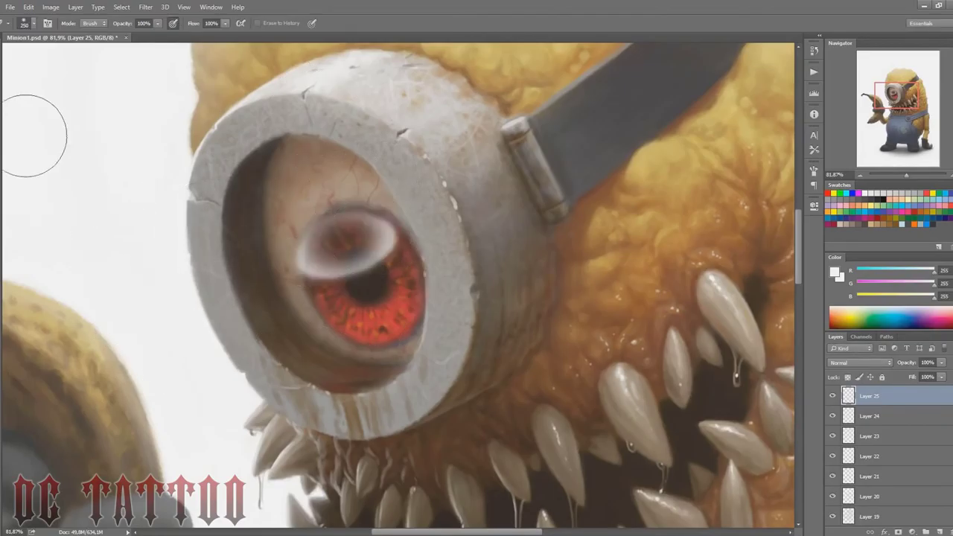
Step: Rotate the reflection about 11°, fit it over the upper iris and set its layer opacity to 39%
{"action": "mouse_move", "coordinate": [32, 134]}
{"action": "left_mouse_down"}
{"action": "mouse_move", "coordinate": [141, 187]}
{"action": "mouse_move", "coordinate": [183, 221]}
{"action": "left_mouse_up"}
{"action": "key", "text": "ctrl+t"}
{"action": "left_click_drag", "start_coordinate": [455, 157], "coordinate": [467, 178]}
{"action": "left_click_drag", "start_coordinate": [378, 257], "coordinate": [387, 260]}
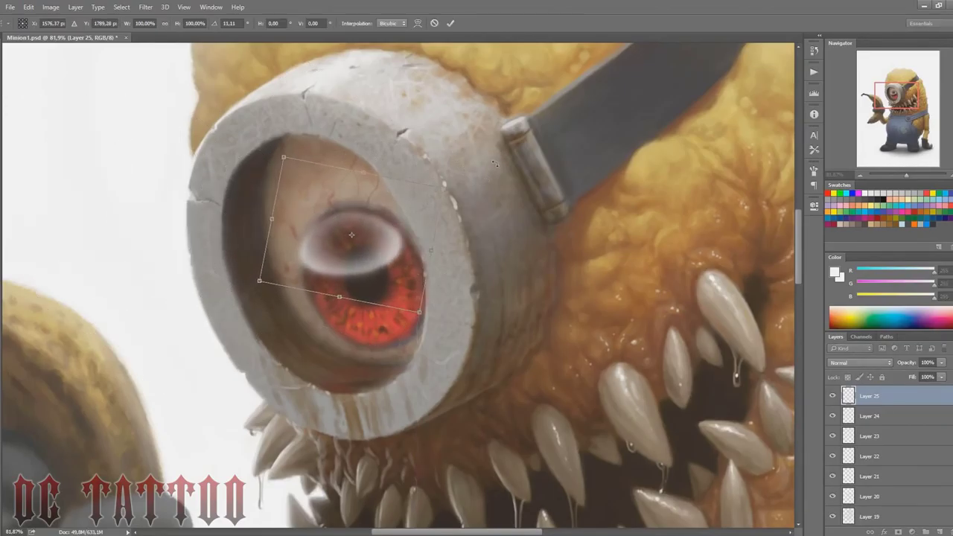
{"action": "key", "text": "Return"}
{"action": "key", "text": "ctrl+t"}
{"action": "left_click_drag", "start_coordinate": [268, 300], "coordinate": [274, 306]}
{"action": "key", "text": "Return"}
{"action": "left_click_drag", "start_coordinate": [907, 362], "coordinate": [876, 365]}
Step: Switch to a different brush preset, create a new layer and paint wet white glints along the lower eyelid
{"action": "key", "text": "b"}
{"action": "right_click", "coordinate": [174, 283]}
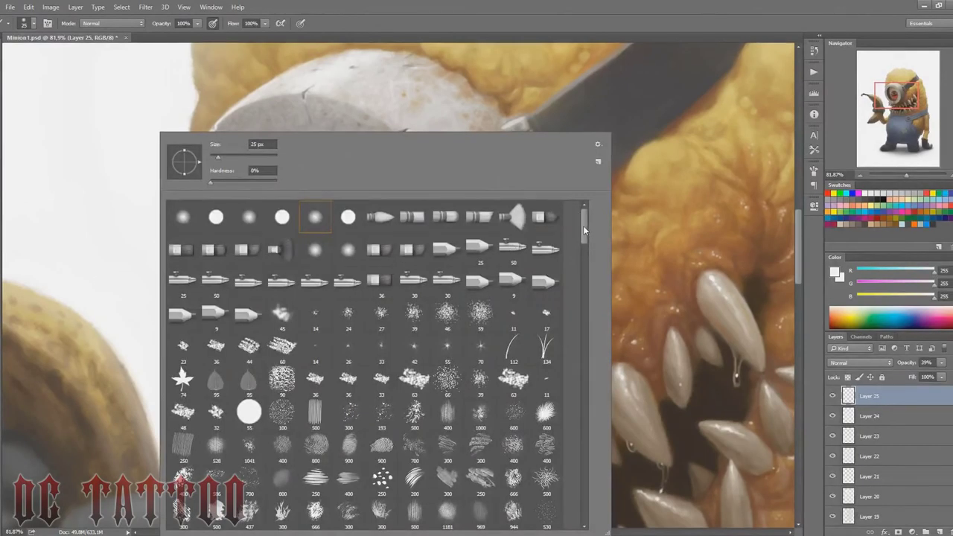
{"action": "left_click_drag", "start_coordinate": [583, 226], "coordinate": [583, 506]}
{"action": "double_click", "coordinate": [446, 417]}
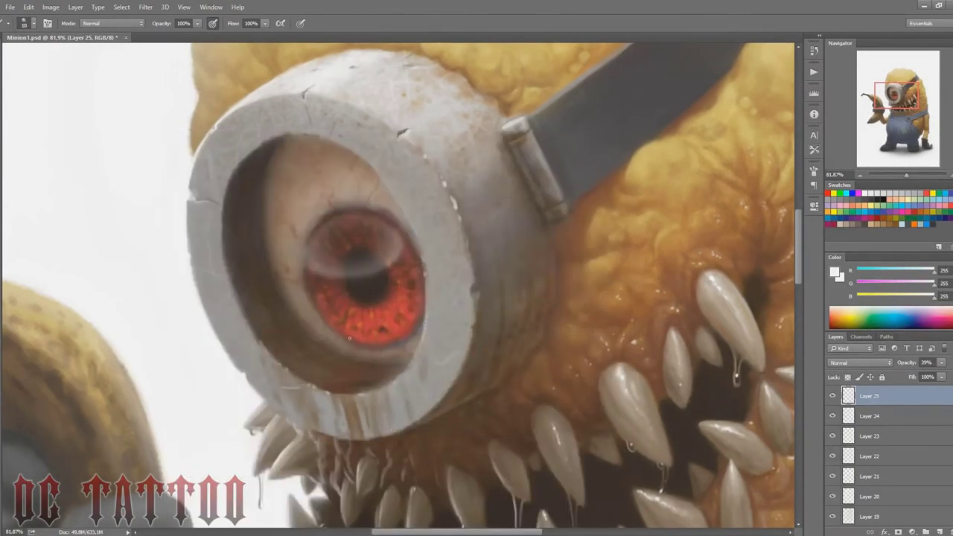
{"action": "key", "text": "ctrl+shift+n"}
{"action": "key", "text": "Return"}
Step: Paint a thin sagging saliva strand between the grey fingertip and the frontmost lower tooth with sampled tones
{"action": "left_click_drag", "start_coordinate": [896, 94], "coordinate": [896, 109]}
{"action": "left_click", "coordinate": [179, 333], "text": "alt"}
{"action": "key", "text": "bracketright"}
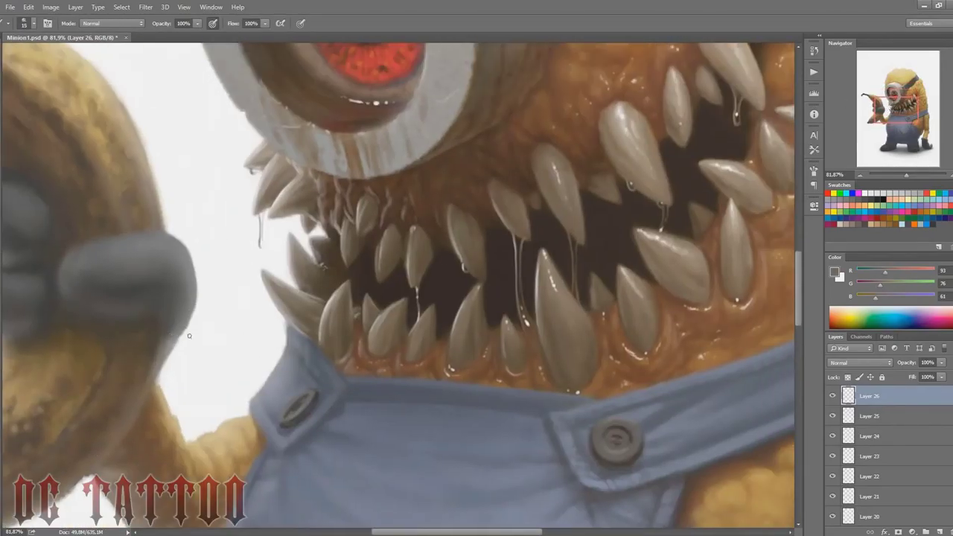
{"action": "left_click_drag", "start_coordinate": [264, 287], "coordinate": [231, 316]}
{"action": "mouse_move", "coordinate": [198, 285]}
{"action": "left_mouse_down"}
{"action": "mouse_move", "coordinate": [240, 315]}
{"action": "mouse_move", "coordinate": [266, 291]}
{"action": "left_mouse_up"}
{"action": "left_click", "coordinate": [223, 288], "text": "alt"}
{"action": "key", "text": "bracketright"}
{"action": "mouse_move", "coordinate": [199, 290]}
{"action": "left_mouse_down"}
{"action": "mouse_move", "coordinate": [239, 318]}
{"action": "mouse_move", "coordinate": [263, 298]}
{"action": "mouse_move", "coordinate": [242, 318]}
{"action": "mouse_move", "coordinate": [267, 294]}
{"action": "left_mouse_up"}
Step: Refine the strand's attachments at the front tooth and the grey fingertip with sampled tones and a smaller brush
{"action": "left_click", "coordinate": [271, 292], "text": "alt"}
{"action": "key", "text": "bracketleft"}
{"action": "left_click", "coordinate": [259, 298], "text": "alt"}
{"action": "left_click", "coordinate": [265, 299], "text": "alt"}
{"action": "left_click", "coordinate": [269, 286], "text": "alt"}
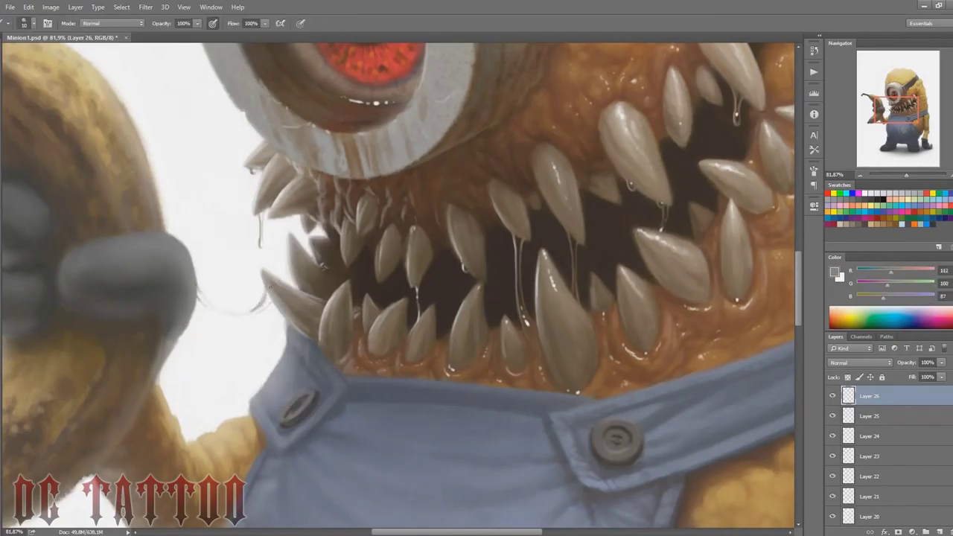
{"action": "left_click", "coordinate": [267, 300], "text": "alt"}
{"action": "key", "text": "bracketright"}
{"action": "key", "text": "bracketleft"}
{"action": "key", "text": "bracketleft"}
{"action": "left_click", "coordinate": [198, 286], "text": "alt"}
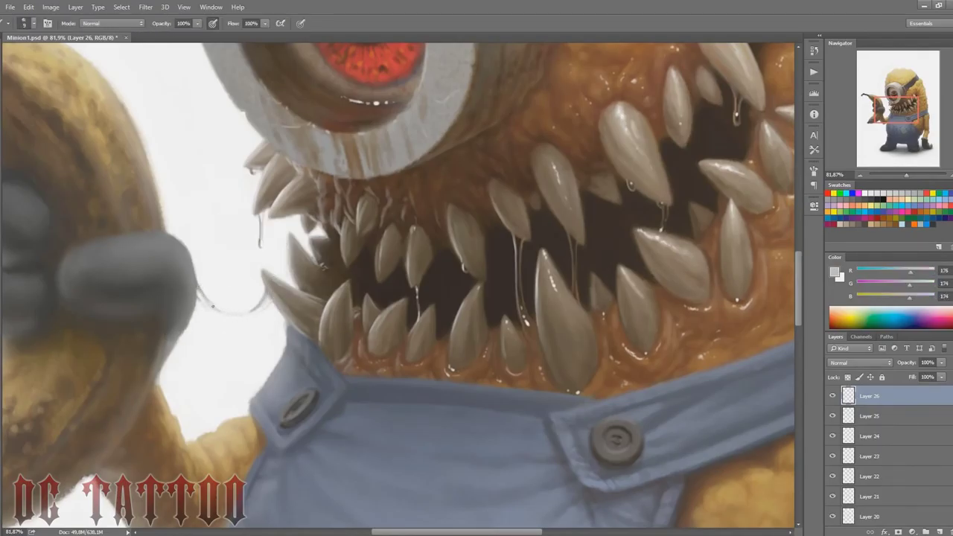
Step: Sample tones from the saliva strand and paint a small hanging droplet at its lowest point
{"action": "left_click", "coordinate": [214, 306], "text": "alt"}
{"action": "key", "text": "bracketright"}
{"action": "key", "text": "bracketright"}
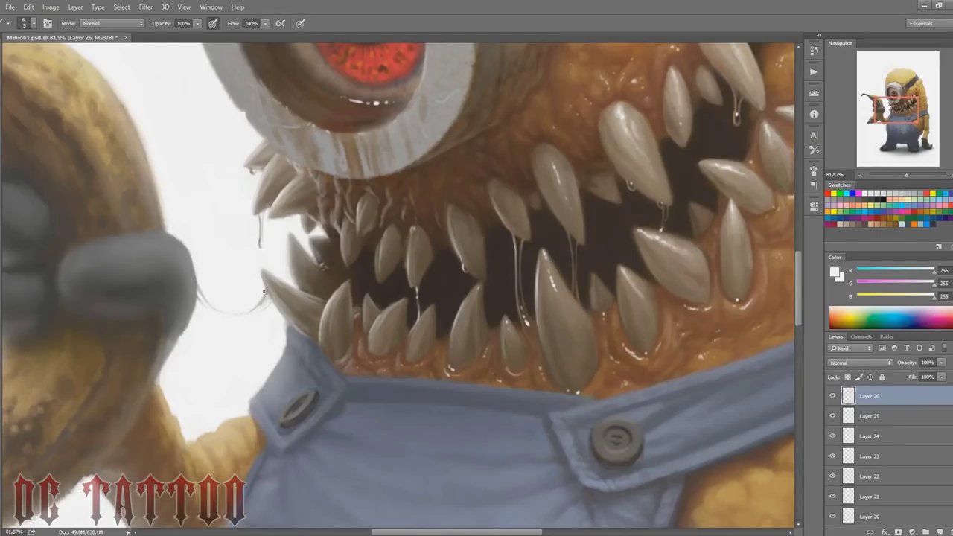
{"action": "left_click", "coordinate": [212, 307], "text": "alt"}
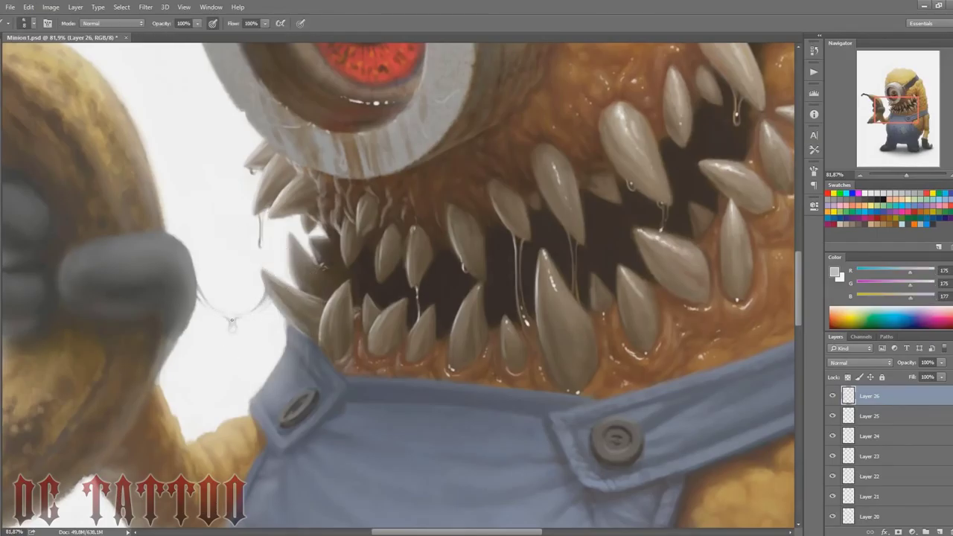
{"action": "left_click", "coordinate": [231, 322], "text": "alt"}
{"action": "key", "text": "bracketright"}
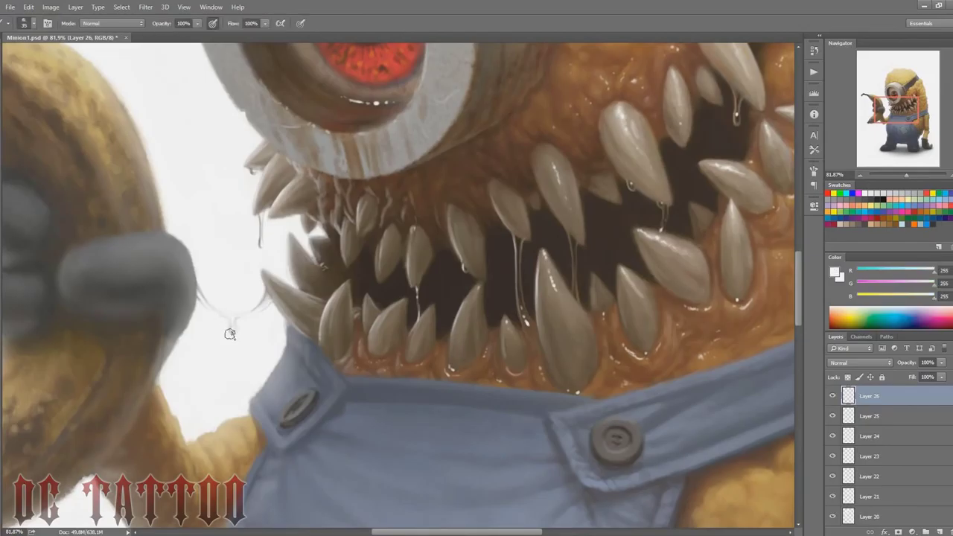
Step: Refine the hanging droplet and its junction with the strand using a smaller brush and sampled light and grey tones
{"action": "left_click", "coordinate": [232, 326], "text": "alt"}
{"action": "key", "text": "bracketleft"}
{"action": "key", "text": "bracketleft"}
{"action": "key", "text": "bracketleft"}
{"action": "key", "text": "bracketleft"}
{"action": "key", "text": "bracketleft"}
{"action": "key", "text": "bracketleft"}
{"action": "left_click", "coordinate": [221, 313], "text": "alt"}
{"action": "key", "text": "bracketright"}
{"action": "key", "text": "bracketleft"}
{"action": "left_click", "coordinate": [237, 319], "text": "alt"}
{"action": "left_click", "coordinate": [195, 287], "text": "alt"}
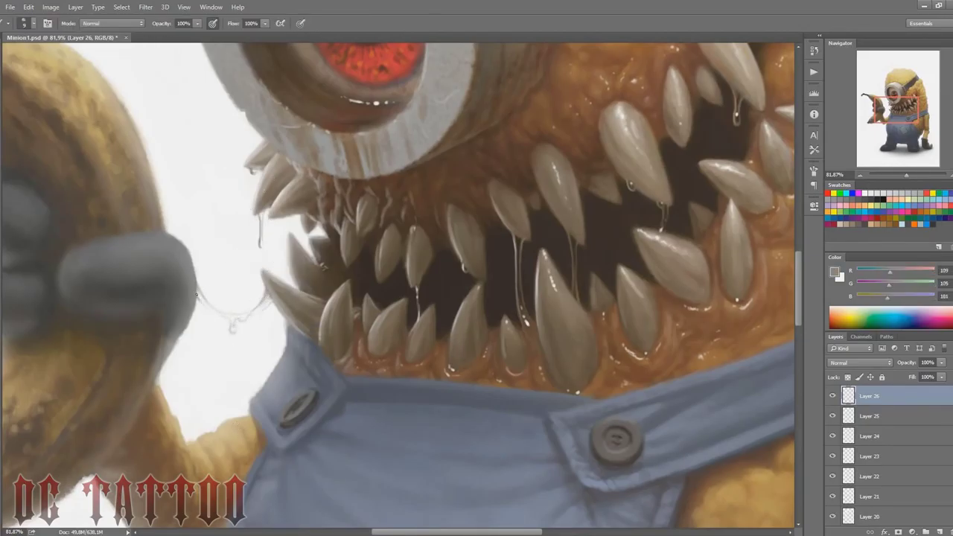
Step: Darken and blend the strand's upper end along the grey fingertip with tones sampled beside it
{"action": "left_click_drag", "start_coordinate": [197, 275], "coordinate": [204, 300]}
{"action": "left_click", "coordinate": [209, 294], "text": "alt"}
{"action": "key", "text": "bracketright"}
{"action": "left_click", "coordinate": [197, 289], "text": "alt"}
{"action": "left_click", "coordinate": [203, 297], "text": "alt"}
{"action": "left_click", "coordinate": [204, 302], "text": "alt"}
{"action": "left_click", "coordinate": [218, 309], "text": "alt"}
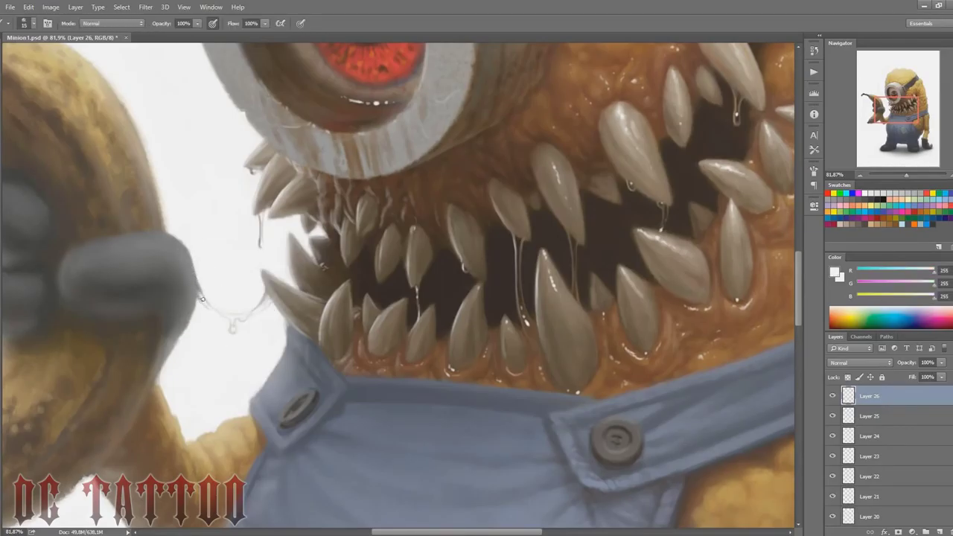
Step: Thin the strand near the front tooth with white and repaint its fingertip end in a sampled grey
{"action": "left_click_drag", "start_coordinate": [263, 296], "coordinate": [254, 307]}
{"action": "key", "text": "bracketleft"}
{"action": "left_click", "coordinate": [203, 299], "text": "alt"}
{"action": "left_click_drag", "start_coordinate": [199, 292], "coordinate": [206, 304]}
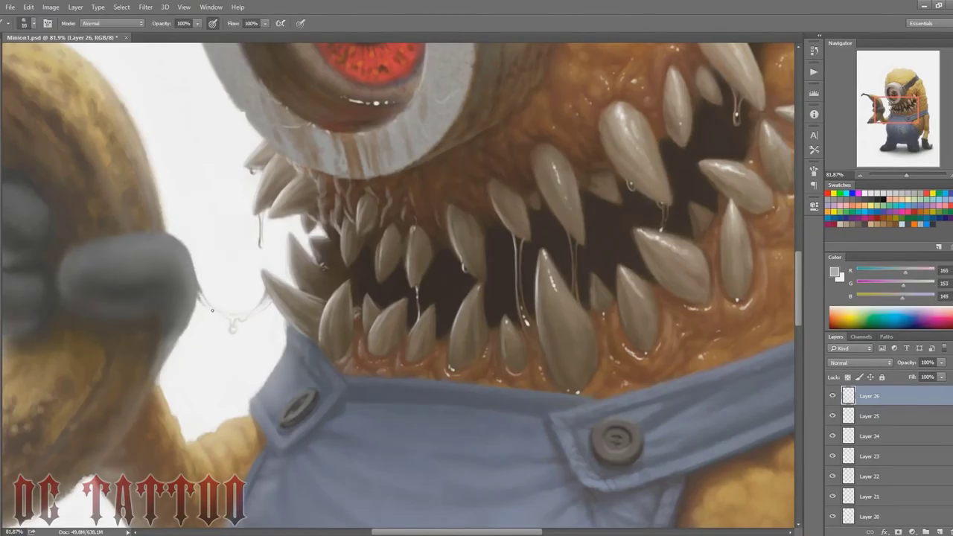
{"action": "left_click", "coordinate": [208, 310], "text": "alt"}
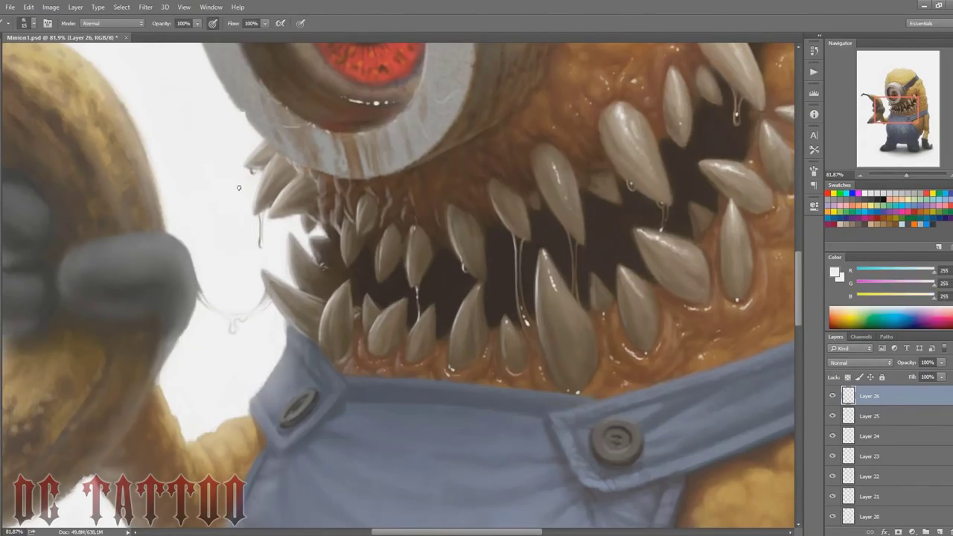
Step: Create a new layer above the saliva layer and flip the canvas horizontally
{"action": "left_click_drag", "start_coordinate": [521, 335], "coordinate": [445, 280]}
{"action": "key", "text": "ctrl+shift+n"}
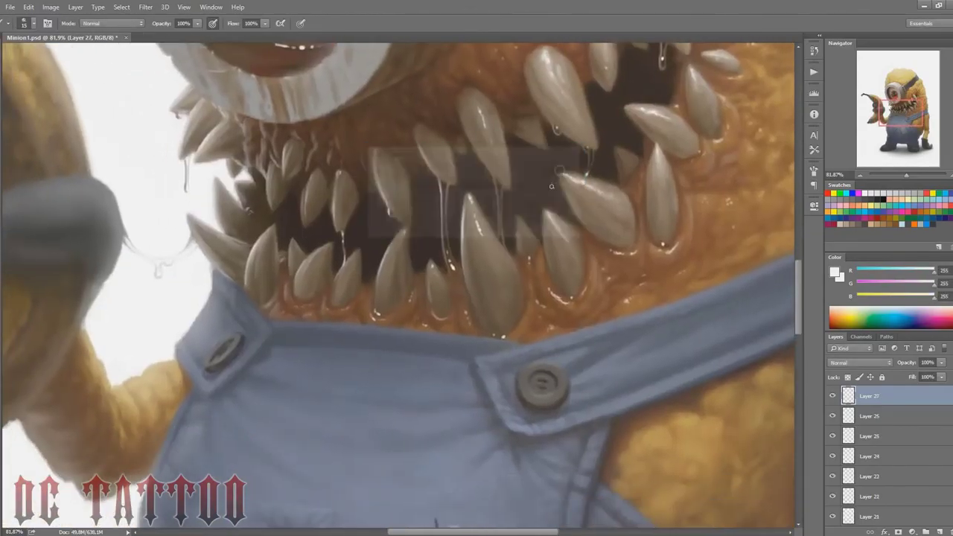
{"action": "key", "text": "Return"}
{"action": "key", "text": "ctrl+shift+h"}
Step: Switch to a speckled brush preset, set the new layer to Multiply and shade the upper bib of the overalls in grey-blue
{"action": "right_click", "coordinate": [439, 397]}
{"action": "left_click", "coordinate": [665, 349]}
{"action": "left_click", "coordinate": [374, 428]}
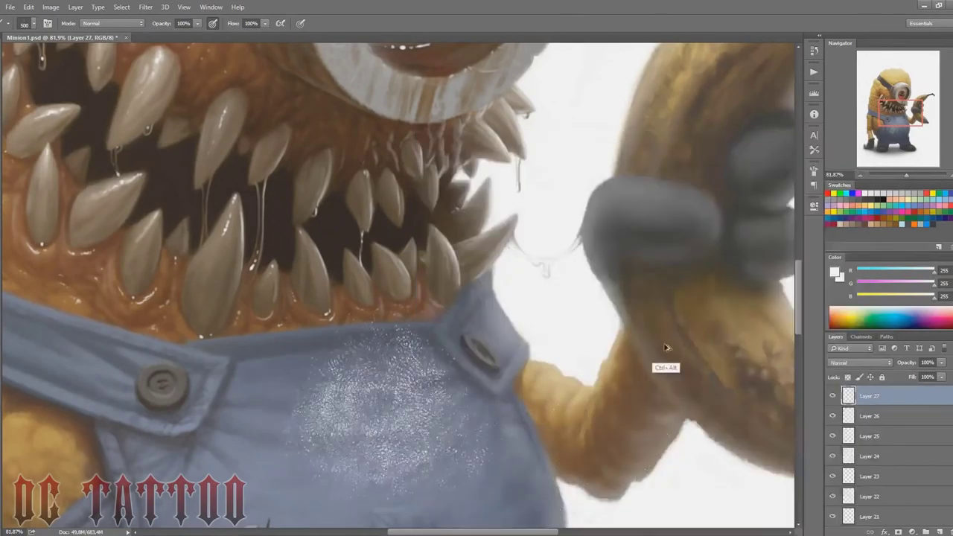
{"action": "key", "text": "ctrl+z"}
{"action": "left_click", "coordinate": [860, 362]}
{"action": "left_click", "coordinate": [869, 187]}
{"action": "left_click", "coordinate": [920, 223]}
{"action": "key", "text": "bracketleft"}
{"action": "key", "text": "bracketleft"}
{"action": "key", "text": "bracketleft"}
{"action": "key", "text": "bracketleft"}
{"action": "key", "text": "bracketleft"}
{"action": "key", "text": "bracketleft"}
{"action": "left_click_drag", "start_coordinate": [328, 387], "coordinate": [358, 410]}
{"action": "left_click_drag", "start_coordinate": [298, 383], "coordinate": [357, 391]}
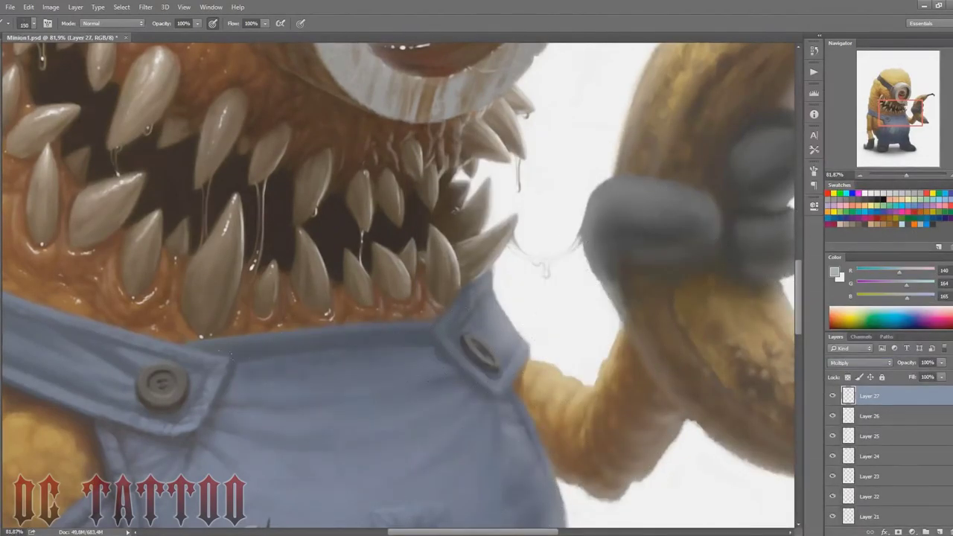
{"action": "left_click_drag", "start_coordinate": [280, 391], "coordinate": [316, 425]}
{"action": "left_click_drag", "start_coordinate": [260, 361], "coordinate": [232, 394]}
Step: Paint a narrower grey-blue shadow along the top hem of the bib beneath the teeth
{"action": "key", "text": "bracketleft"}
{"action": "key", "text": "bracketleft"}
{"action": "key", "text": "bracketleft"}
{"action": "left_click_drag", "start_coordinate": [196, 347], "coordinate": [429, 334]}
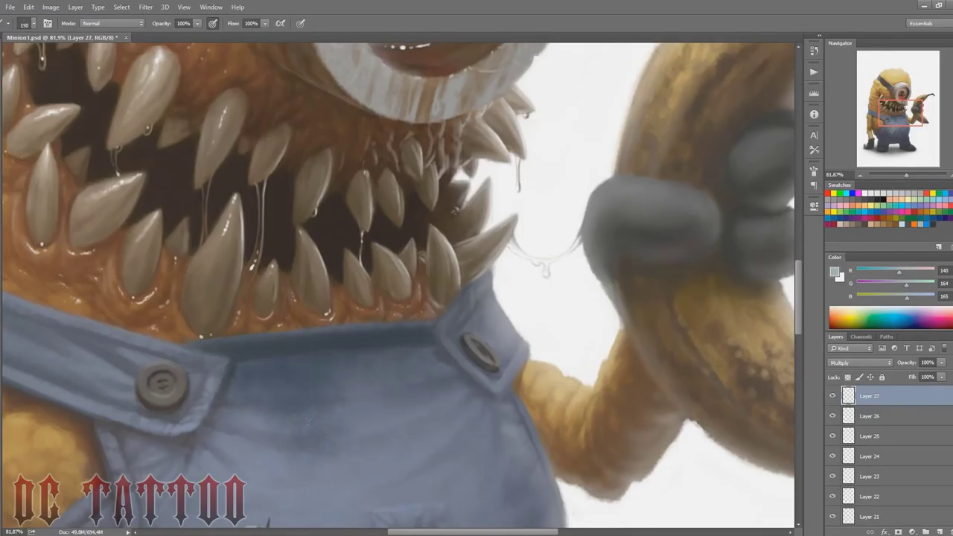
Step: Deepen the shading beside the far strap flap and its small button, varying the brush size
{"action": "key", "text": "bracketleft"}
{"action": "key", "text": "bracketleft"}
{"action": "key", "text": "bracketright"}
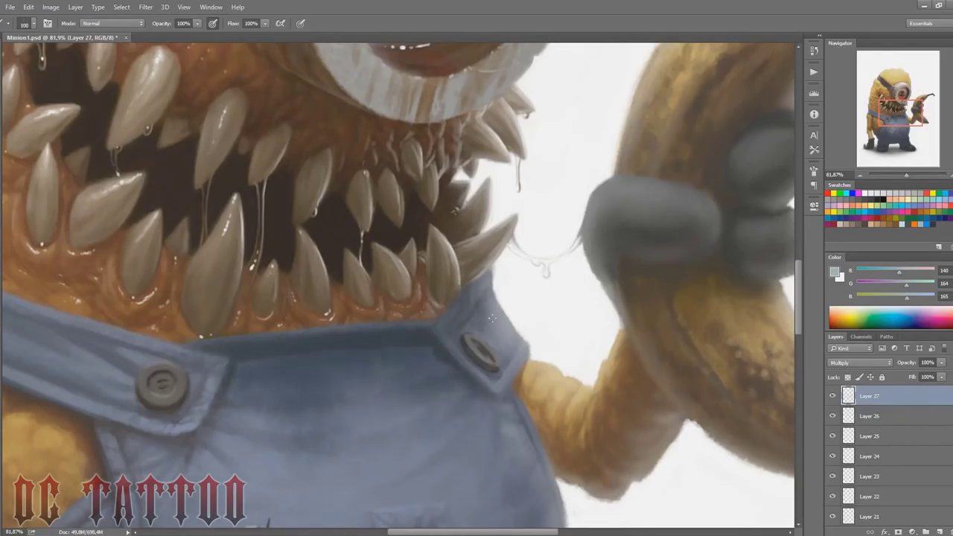
{"action": "key", "text": "bracketright"}
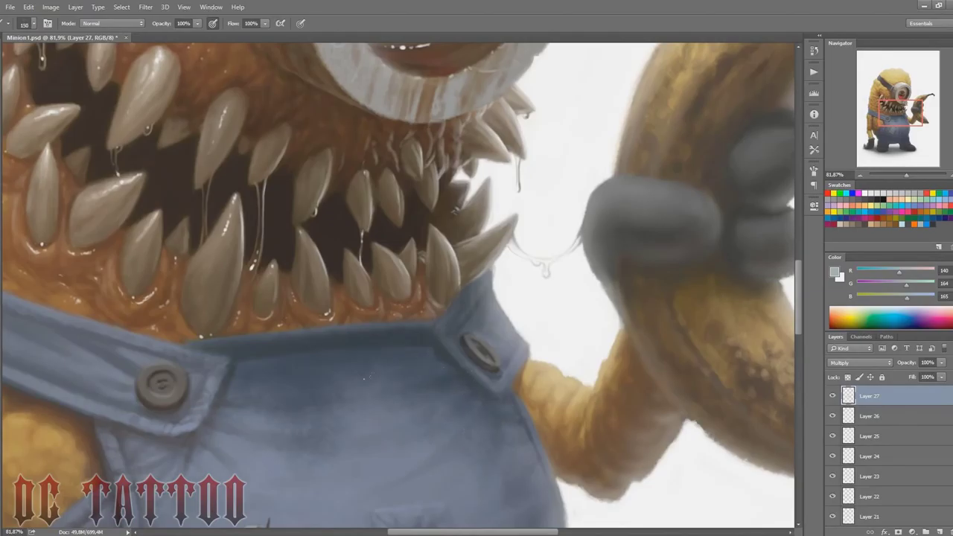
Step: Darken the folds below the large button and blend the grey-blue shading across the bib
{"action": "key", "text": "bracketleft"}
{"action": "key", "text": "bracketleft"}
{"action": "key", "text": "bracketleft"}
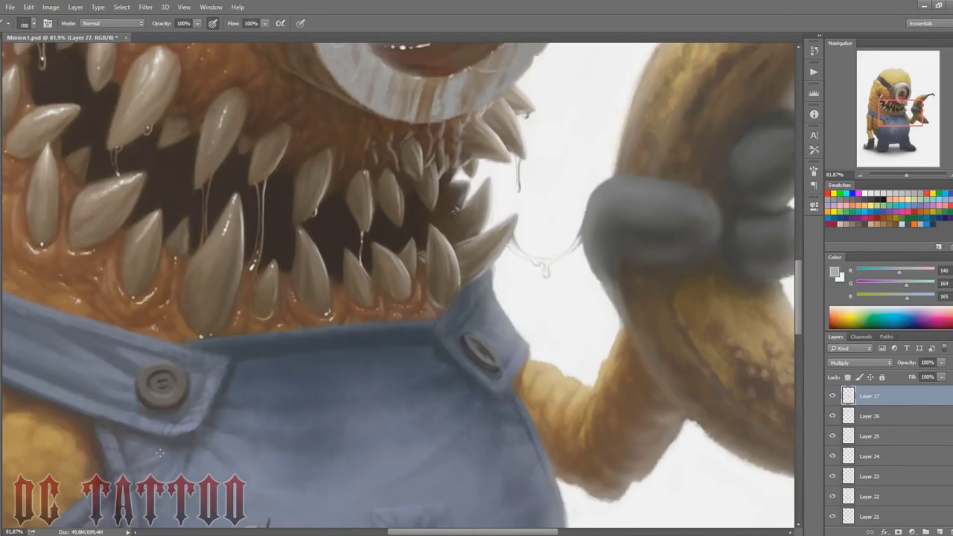
{"action": "key", "text": "bracketright"}
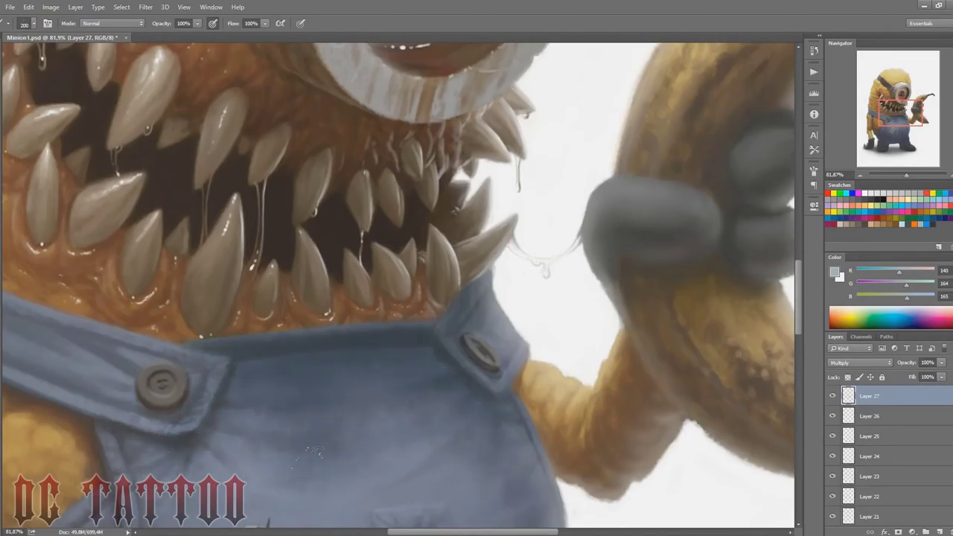
{"action": "key", "text": "bracketright"}
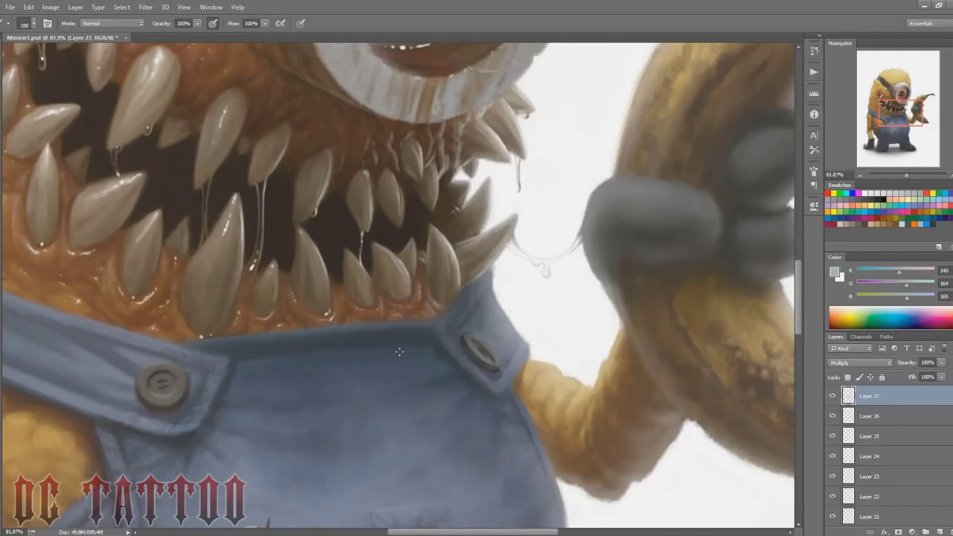
{"action": "key", "text": "bracketleft"}
{"action": "key", "text": "bracketleft"}
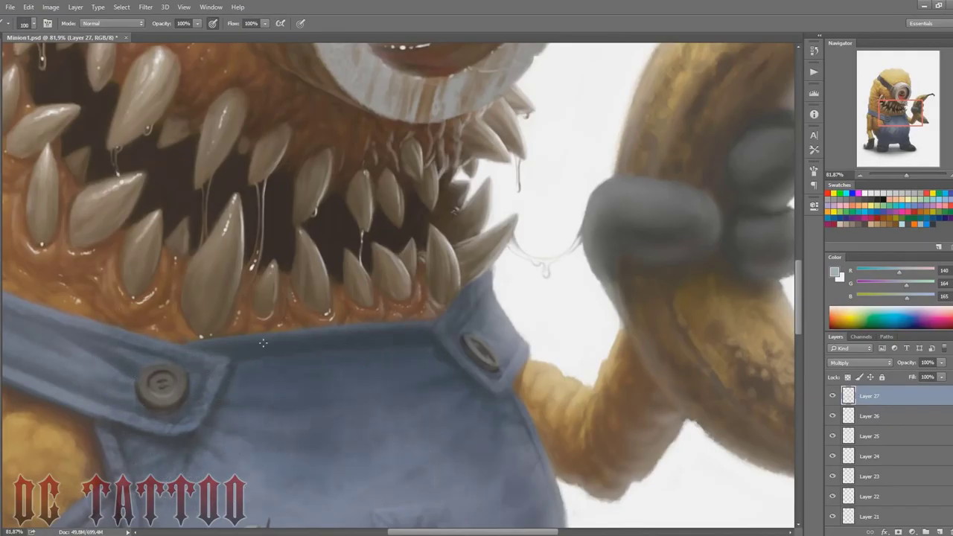
Step: Shade the wide shoulder strap under the mouth with the same grey-blue tone
{"action": "left_click_drag", "start_coordinate": [417, 260], "coordinate": [603, 270]}
{"action": "key", "text": "bracketright"}
{"action": "key", "text": "bracketright"}
{"action": "key", "text": "bracketright"}
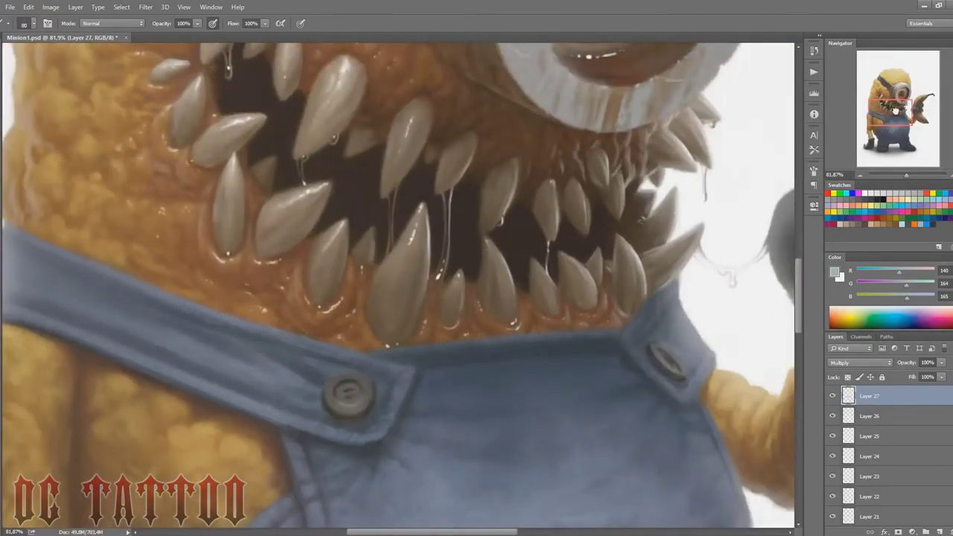
Step: Shade the lower overalls around the side opening, green patch and pocket with a larger brush
{"action": "key", "text": "bracketright"}
{"action": "key", "text": "bracketright"}
{"action": "key", "text": "bracketright"}
{"action": "key", "text": "bracketright"}
{"action": "key", "text": "bracketright"}
{"action": "key", "text": "bracketright"}
{"action": "key", "text": "bracketright"}
{"action": "left_click_drag", "start_coordinate": [896, 111], "coordinate": [900, 123]}
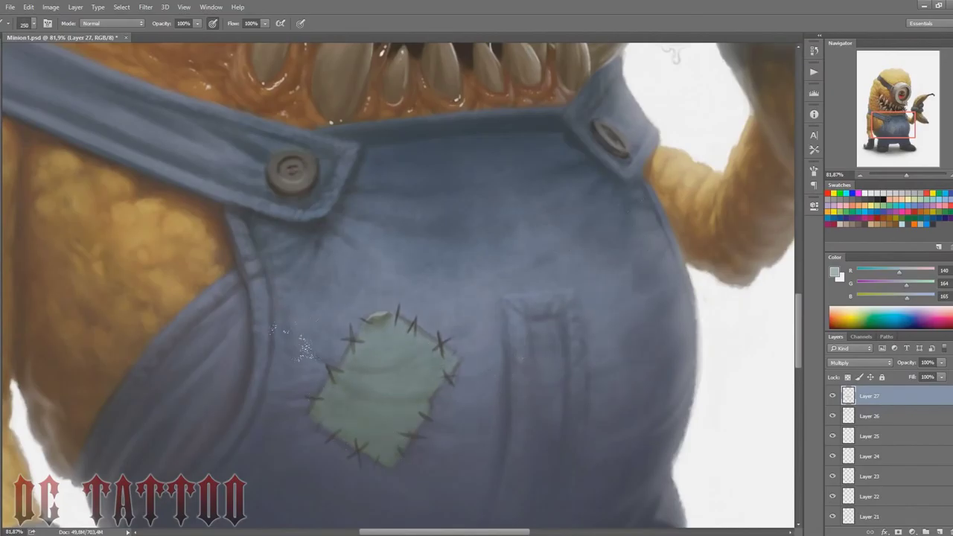
{"action": "scroll", "coordinate": [392, 433], "scroll_direction": "down", "scroll_amount": 5}
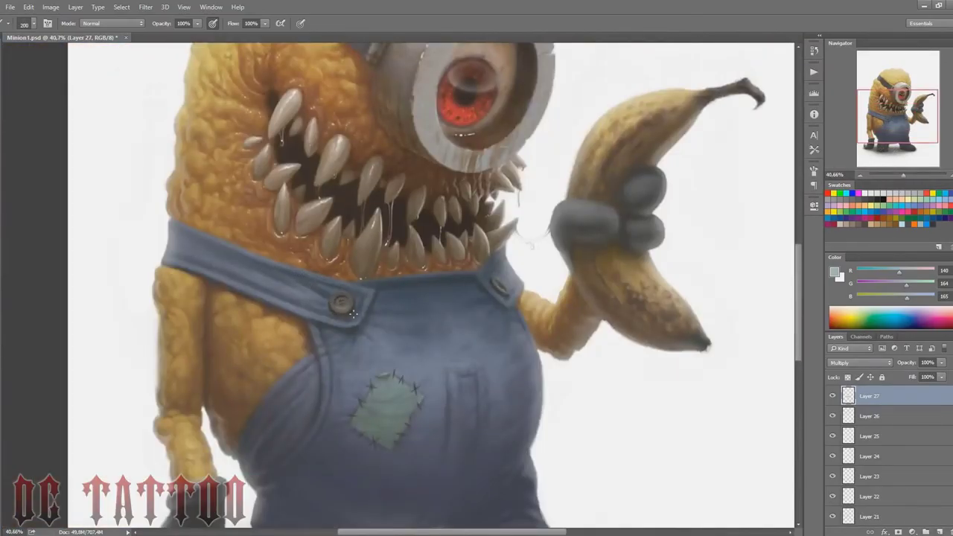
Step: Create a new layer in Multiply mode and set the paint colour to an orange-brown of RGB 160, 90, 0
{"action": "left_click_drag", "start_coordinate": [872, 125], "coordinate": [873, 134]}
{"action": "key", "text": "ctrl+shift+n"}
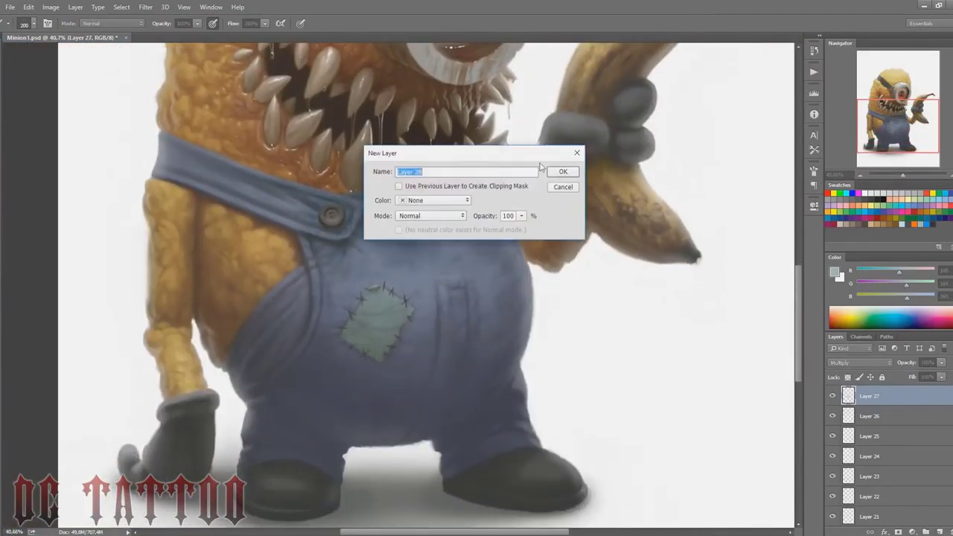
{"action": "key", "text": "Return"}
{"action": "left_click", "coordinate": [858, 363]}
{"action": "left_click", "coordinate": [840, 187]}
{"action": "left_click_drag", "start_coordinate": [895, 283], "coordinate": [887, 284]}
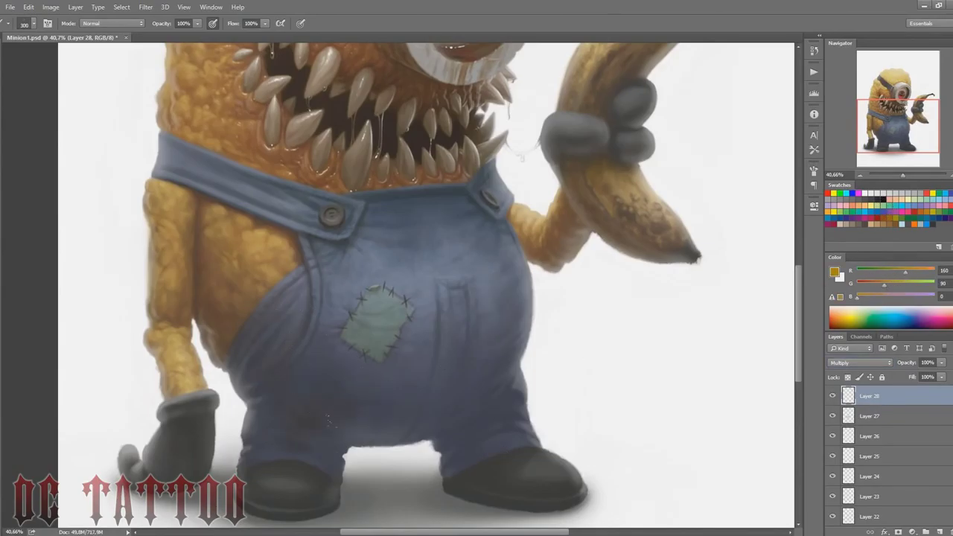
Step: Paint orange-brown grime over the green patch, trouser legs and shoes
{"action": "key", "text": "["}
{"action": "key", "text": "["}
{"action": "key", "text": "["}
{"action": "mouse_move", "coordinate": [347, 333]}
{"action": "left_mouse_down"}
{"action": "mouse_move", "coordinate": [365, 378]}
{"action": "mouse_move", "coordinate": [383, 355]}
{"action": "left_mouse_up"}
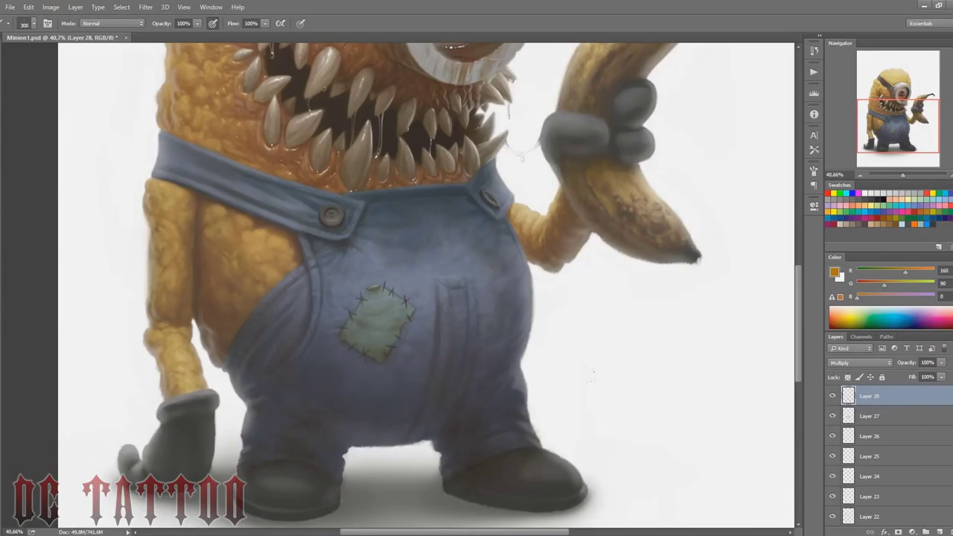
Step: Toggle the lower layers to identify their content and move the grime layer directly below Layer 20
{"action": "left_click", "coordinate": [833, 477]}
{"action": "left_click", "coordinate": [832, 476]}
{"action": "left_click", "coordinate": [832, 497]}
{"action": "left_click", "coordinate": [833, 497]}
{"action": "left_click", "coordinate": [833, 517]}
{"action": "left_click", "coordinate": [832, 517]}
{"action": "left_click_drag", "start_coordinate": [870, 396], "coordinate": [870, 505]}
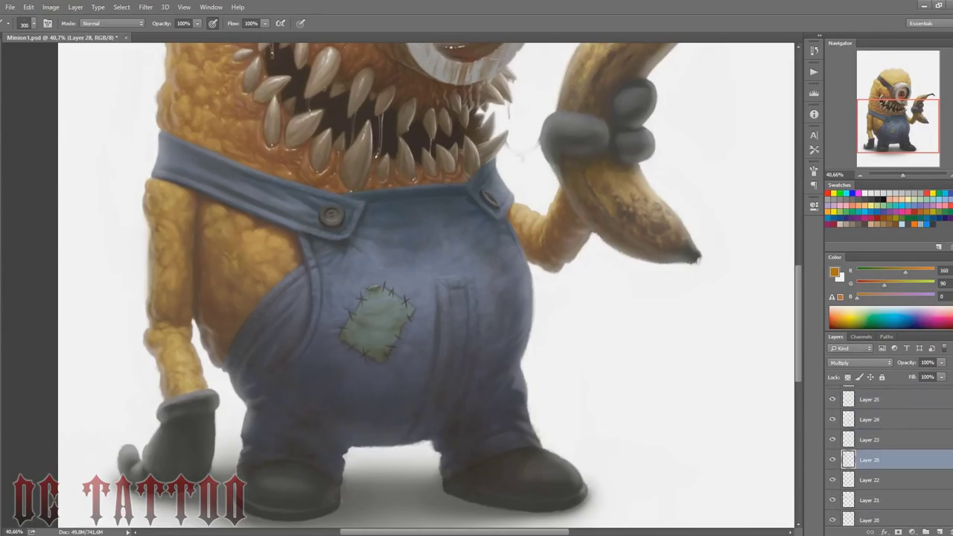
{"action": "scroll", "coordinate": [834, 474], "scroll_direction": "down", "scroll_amount": 1}
{"action": "left_click", "coordinate": [832, 471]}
{"action": "left_click", "coordinate": [833, 471]}
{"action": "left_click_drag", "start_coordinate": [888, 434], "coordinate": [878, 500]}
{"action": "left_click", "coordinate": [832, 491]}
{"action": "left_click", "coordinate": [833, 490]}
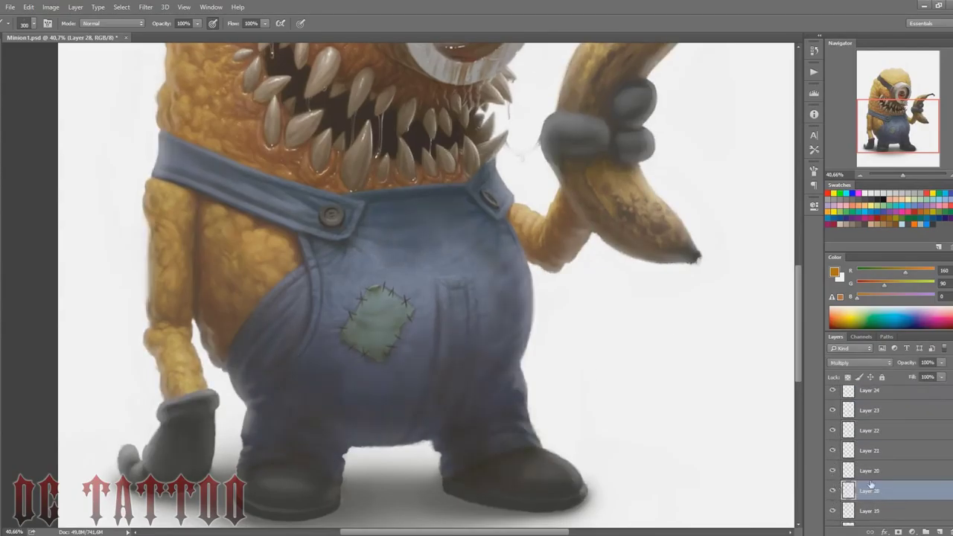
Step: Choose a speckle brush preset and set up a new Multiply layer with a dark brown of RGB 125, 73, 0
{"action": "right_click", "coordinate": [264, 134]}
{"action": "left_click_drag", "start_coordinate": [688, 231], "coordinate": [689, 241]}
{"action": "left_click", "coordinate": [657, 361]}
{"action": "left_click", "coordinate": [847, 361]}
{"action": "left_click", "coordinate": [846, 361]}
{"action": "left_click", "coordinate": [847, 193]}
{"action": "left_click", "coordinate": [888, 218]}
Step: Spatter dark brown speckles over the yellow skin of the body, arms and head with an enlarged brush
{"action": "left_click", "coordinate": [271, 264]}
{"action": "key", "text": "bracketright"}
{"action": "left_click", "coordinate": [560, 231]}
{"action": "left_click_drag", "start_coordinate": [898, 126], "coordinate": [898, 106]}
{"action": "scroll", "coordinate": [648, 164], "scroll_direction": "up", "scroll_amount": 2}
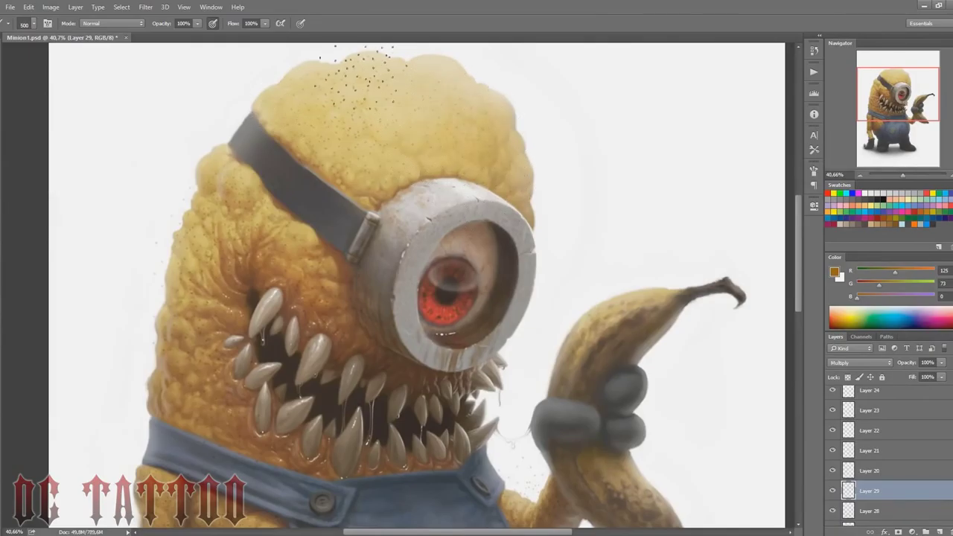
Step: Erase the speckles that spilled onto the goggle strap and the white background around the head
{"action": "key", "text": "e"}
{"action": "key", "text": "bracketleft"}
{"action": "key", "text": "bracketleft"}
{"action": "key", "text": "bracketleft"}
{"action": "key", "text": "bracketleft"}
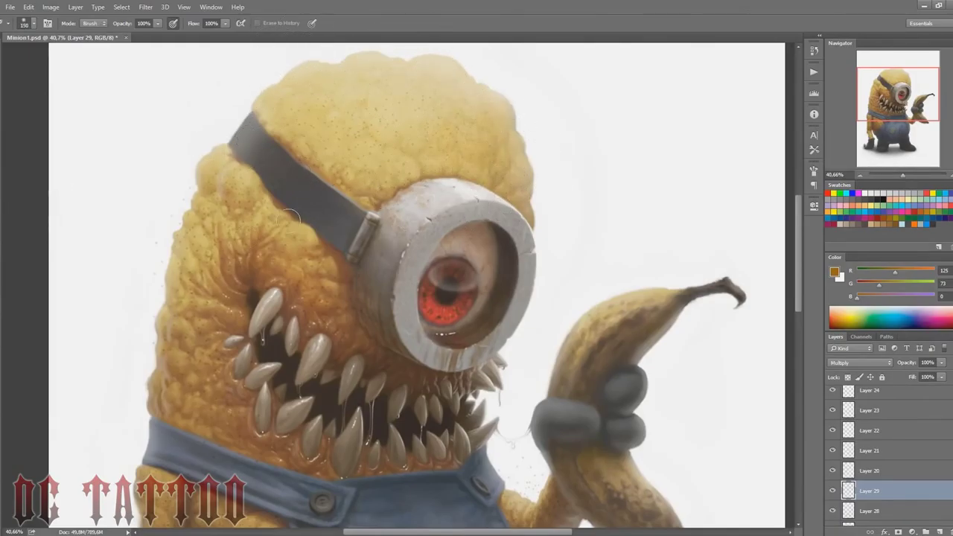
{"action": "key", "text": "bracketright"}
{"action": "key", "text": "bracketright"}
{"action": "key", "text": "bracketright"}
{"action": "key", "text": "bracketright"}
Step: Erase the stray speckles around the arms, overalls and lower background
{"action": "scroll", "coordinate": [533, 475], "scroll_direction": "down", "scroll_amount": 3}
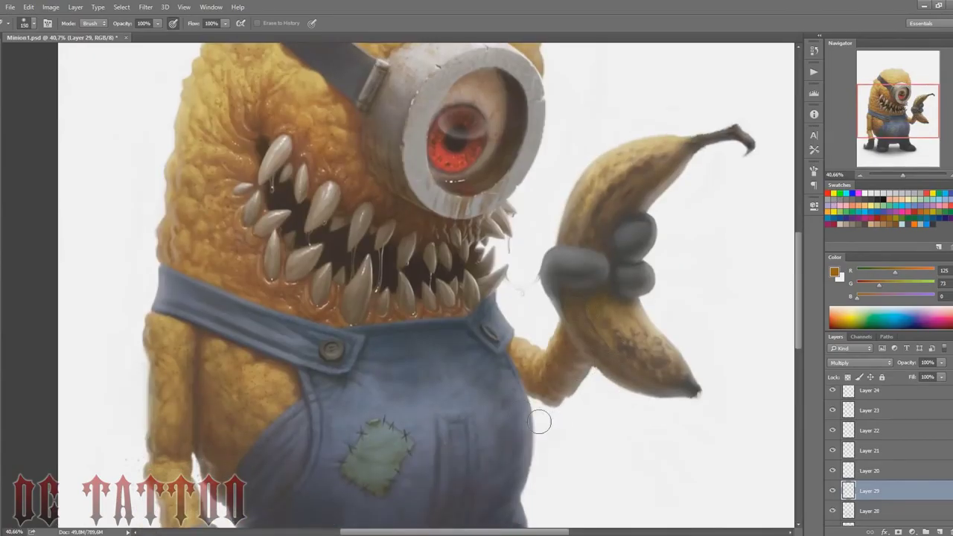
{"action": "key", "text": "b"}
{"action": "key", "text": "e"}
{"action": "scroll", "coordinate": [153, 389], "scroll_direction": "down", "scroll_amount": 3}
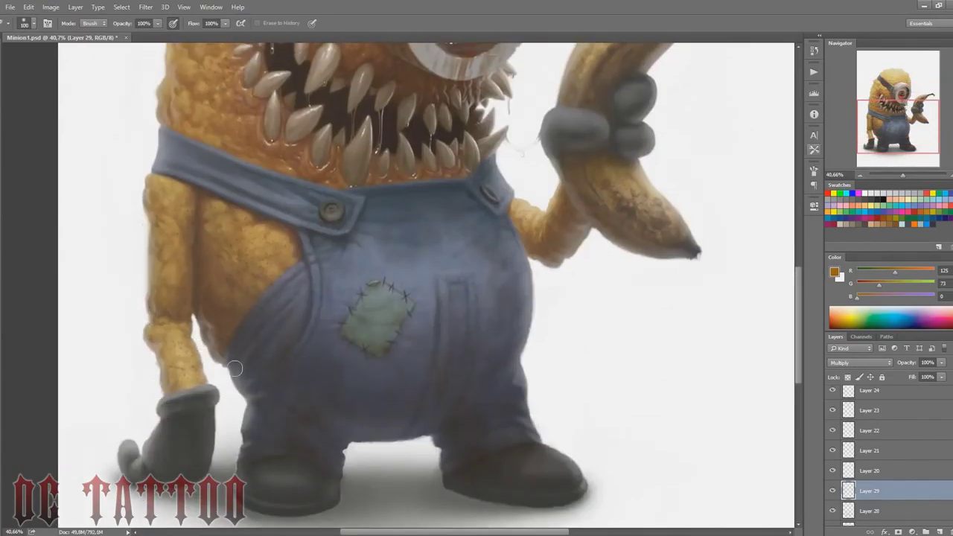
{"action": "key", "text": "bracketright"}
Step: Apply a filter to the speckle layer and accept its settings
{"action": "left_click", "coordinate": [145, 6]}
{"action": "mouse_move", "coordinate": [164, 121]}
{"action": "left_click", "coordinate": [313, 175]}
{"action": "left_click", "coordinate": [531, 143]}
Step: Select Layer 20 and paint thin white edge highlights on the small far strap button with a fine brush
{"action": "mouse_move", "coordinate": [897, 127]}
{"action": "left_mouse_down"}
{"action": "mouse_move", "coordinate": [889, 107]}
{"action": "mouse_move", "coordinate": [901, 111]}
{"action": "left_mouse_up"}
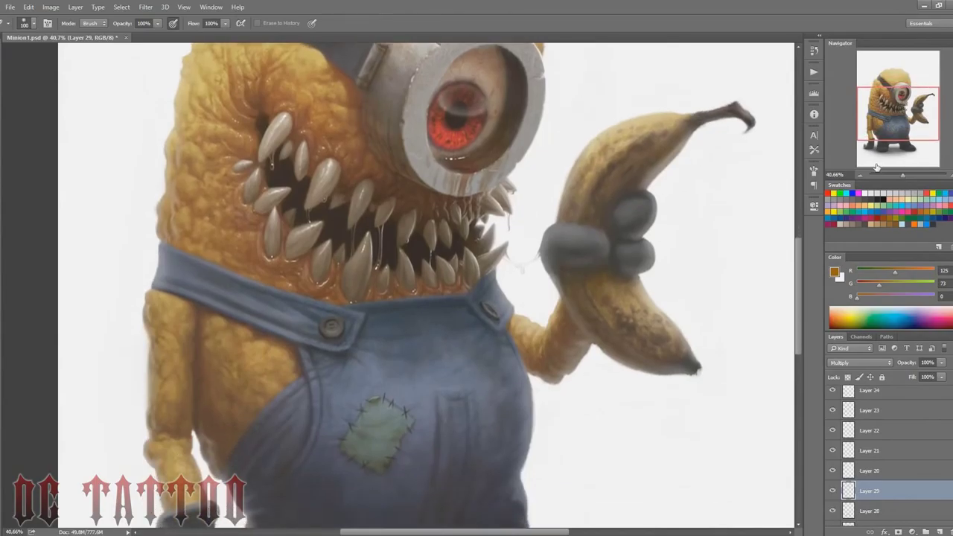
{"action": "left_click_drag", "start_coordinate": [903, 175], "coordinate": [907, 175]}
{"action": "left_click", "coordinate": [848, 471]}
{"action": "key", "text": "b"}
{"action": "right_click", "coordinate": [726, 395]}
{"action": "left_click", "coordinate": [712, 103]}
{"action": "key", "text": "bracketleft"}
{"action": "key", "text": "bracketleft"}
{"action": "key", "text": "bracketleft"}
{"action": "key", "text": "bracketleft"}
{"action": "key", "text": "bracketleft"}
{"action": "key", "text": "bracketleft"}
{"action": "key", "text": "bracketleft"}
{"action": "key", "text": "bracketleft"}
{"action": "key", "text": "bracketleft"}
{"action": "key", "text": "bracketleft"}
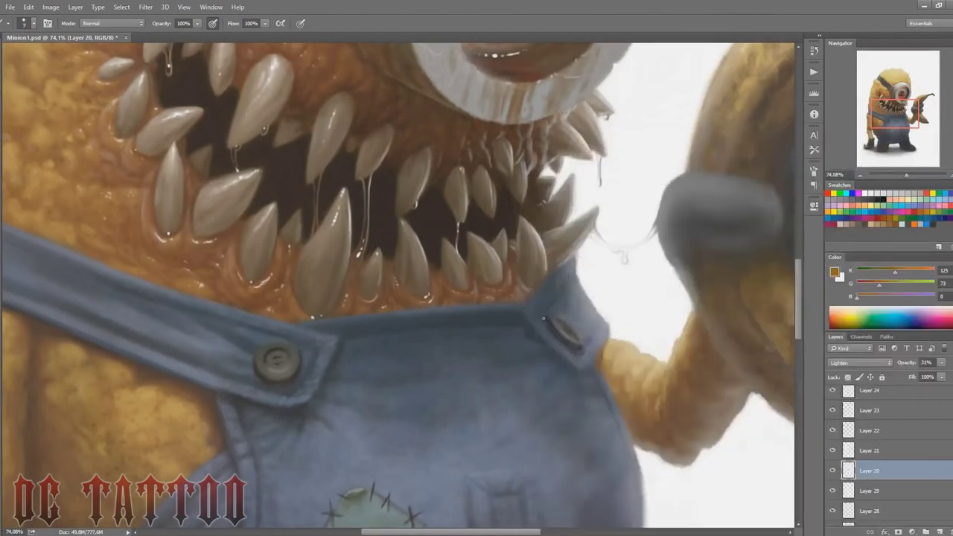
{"action": "left_click", "coordinate": [865, 193]}
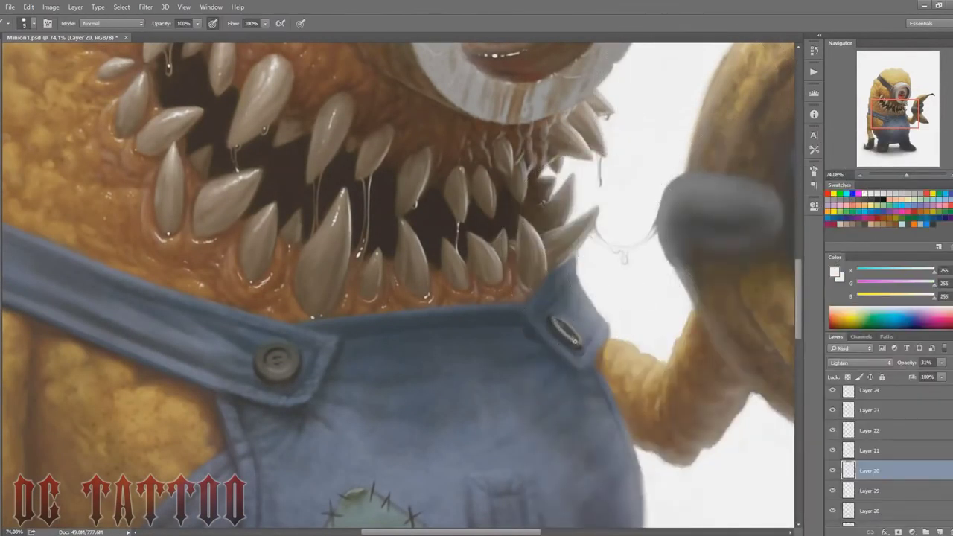
{"action": "left_click_drag", "start_coordinate": [561, 324], "coordinate": [581, 344]}
Step: Brighten the face of the small strap button with another brush preset and switch to the eraser for cleanup
{"action": "right_click", "coordinate": [529, 246]}
{"action": "left_click", "coordinate": [533, 158]}
{"action": "left_click", "coordinate": [426, 250]}
{"action": "key", "text": "e"}
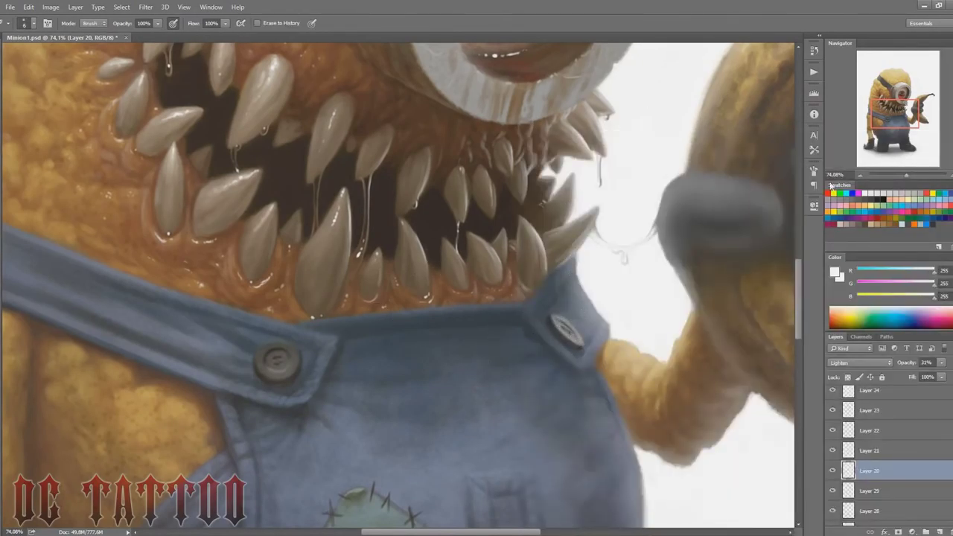
Step: Paint soft white highlights along the banana with a 70 px brush and erase the excess near its lower tip
{"action": "left_click_drag", "start_coordinate": [906, 176], "coordinate": [901, 177]}
{"action": "left_click_drag", "start_coordinate": [905, 101], "coordinate": [912, 89]}
{"action": "key", "text": "b"}
{"action": "right_click", "coordinate": [585, 199]}
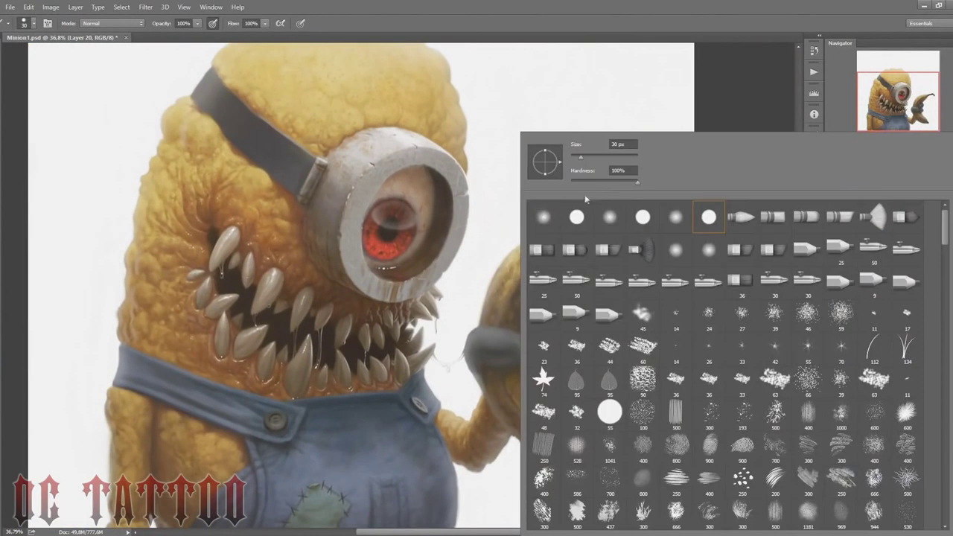
{"action": "left_click", "coordinate": [586, 157]}
{"action": "left_click", "coordinate": [514, 274]}
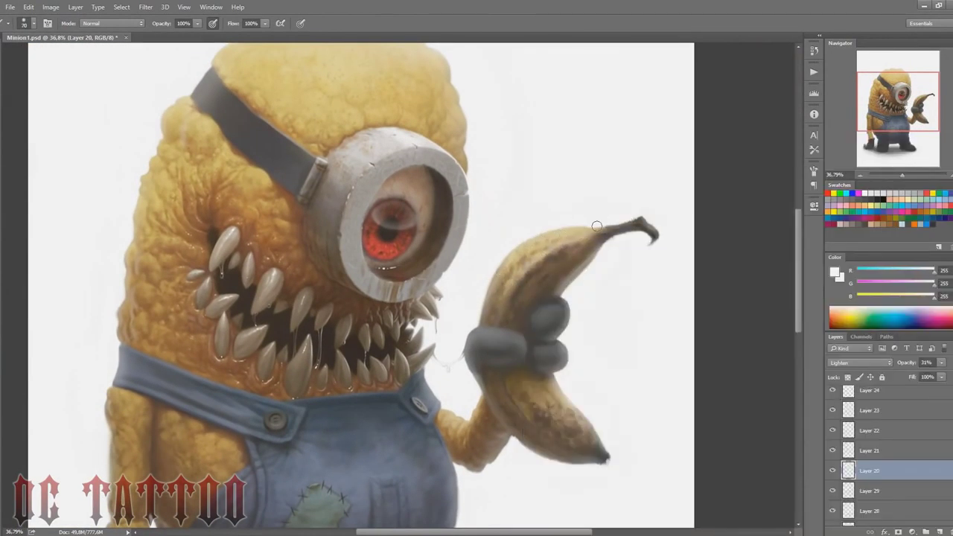
{"action": "key", "text": "bracketright"}
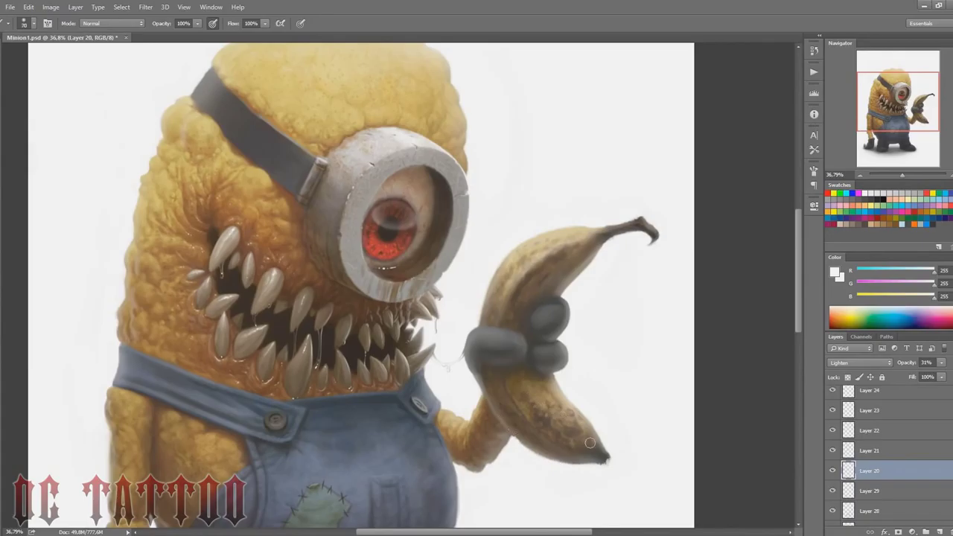
{"action": "key", "text": "e"}
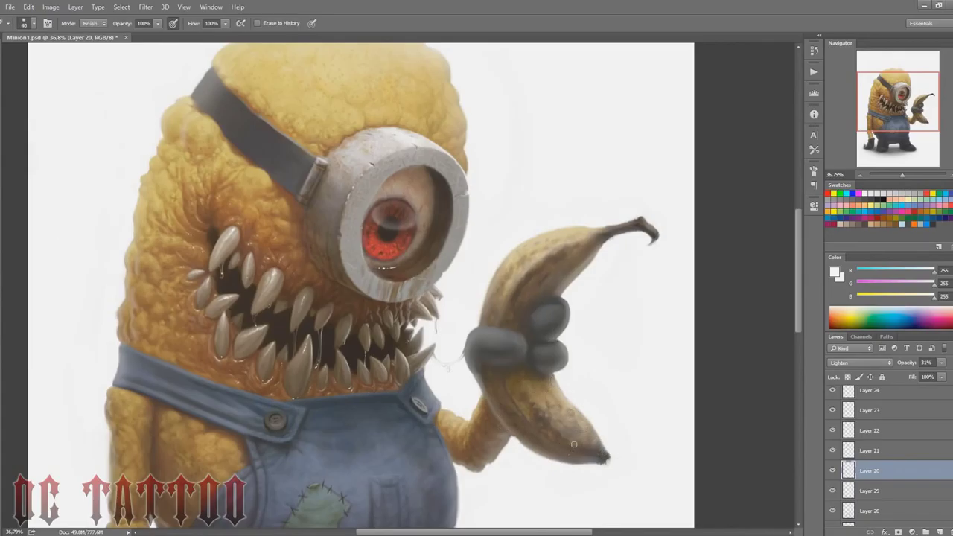
{"action": "key", "text": "bracketright"}
{"action": "key", "text": "bracketright"}
{"action": "key", "text": "bracketright"}
Step: Sample the dark grey beside the near boot and add a new layer at the top of the stack
{"action": "left_click_drag", "start_coordinate": [901, 94], "coordinate": [893, 121]}
{"action": "key", "text": "b"}
{"action": "left_click", "coordinate": [348, 457], "text": "alt"}
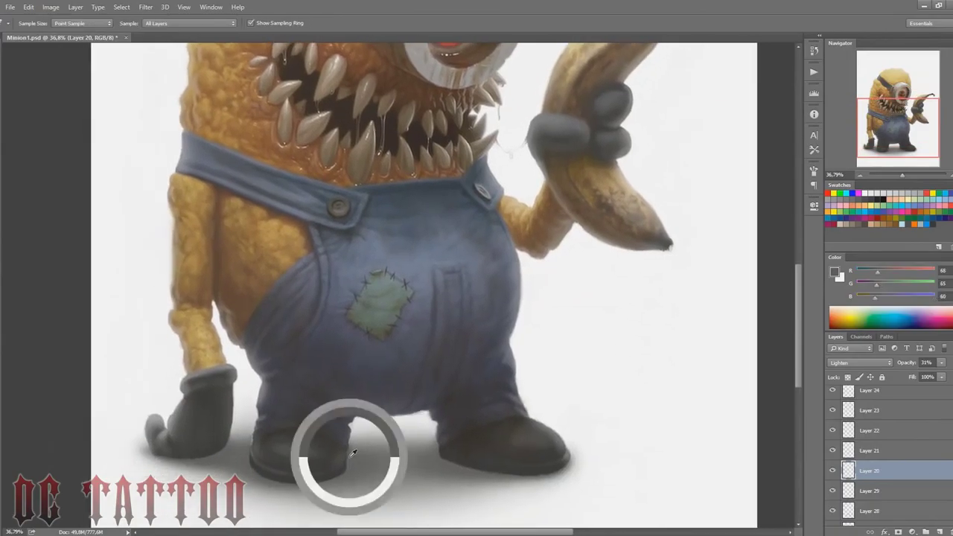
{"action": "key", "text": "alt+bracketright"}
{"action": "key", "text": "alt+bracketright"}
{"action": "key", "text": "alt+bracketright"}
{"action": "key", "text": "alt+bracketright"}
{"action": "key", "text": "alt+bracketright"}
{"action": "key", "text": "alt+bracketright"}
{"action": "key", "text": "alt+bracketright"}
{"action": "key", "text": "ctrl+shift+n"}
{"action": "key", "text": "Return"}
{"action": "key", "text": "b"}
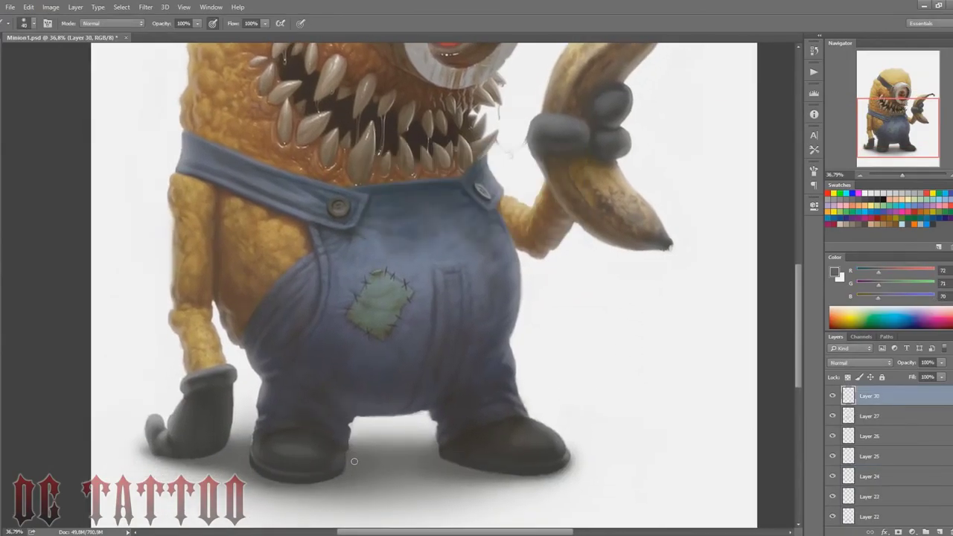
Step: Sample the white background and soften the outer edges of the ground shadow using a brush enlarged to 500 px
{"action": "left_click", "coordinate": [413, 422], "text": "alt"}
{"action": "key", "text": "bracketright"}
{"action": "key", "text": "bracketright"}
{"action": "key", "text": "bracketright"}
{"action": "key", "text": "bracketright"}
{"action": "key", "text": "bracketright"}
{"action": "key", "text": "bracketright"}
{"action": "key", "text": "bracketright"}
{"action": "key", "text": "bracketright"}
{"action": "key", "text": "bracketright"}
{"action": "key", "text": "bracketright"}
{"action": "mouse_move", "coordinate": [415, 447]}
{"action": "left_mouse_down"}
{"action": "mouse_move", "coordinate": [366, 471]}
{"action": "mouse_move", "coordinate": [332, 400]}
{"action": "left_mouse_up"}
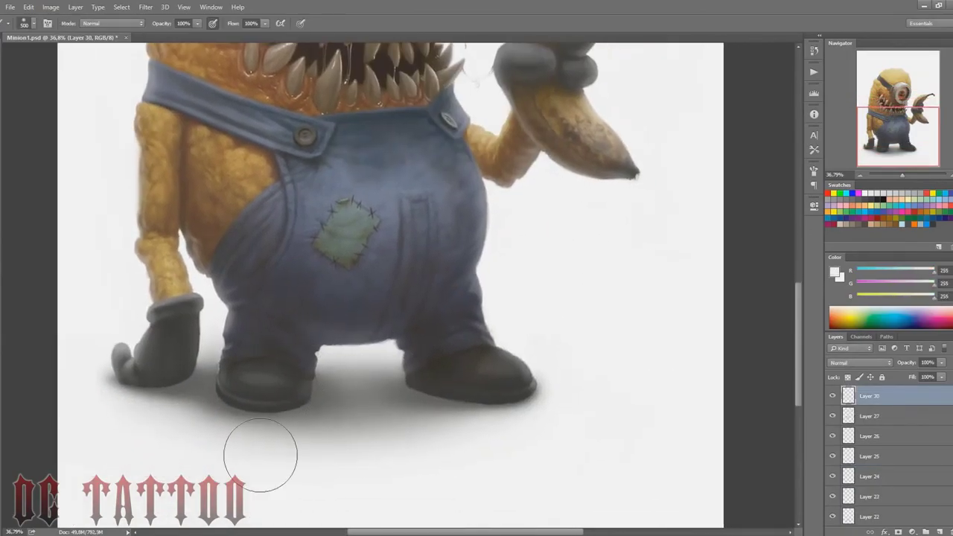
{"action": "key", "text": "bracketleft"}
{"action": "key", "text": "bracketleft"}
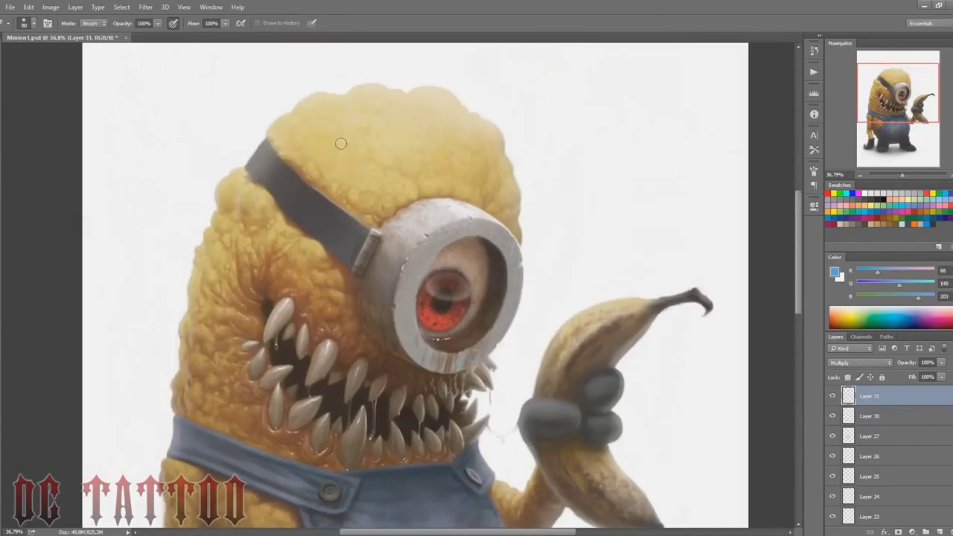
Step: Glaze dark red (158, 11, 15) subtly over the skin on the Multiply Layer 31 with small brushes
{"action": "key", "text": "bracketleft"}
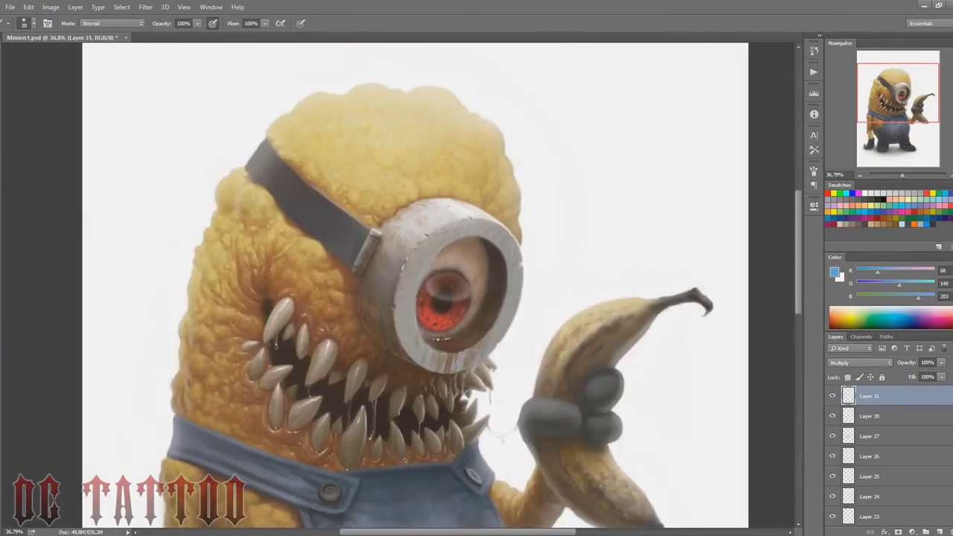
{"action": "left_click", "coordinate": [915, 211]}
{"action": "key", "text": "bracketleft"}
{"action": "key", "text": "bracketleft"}
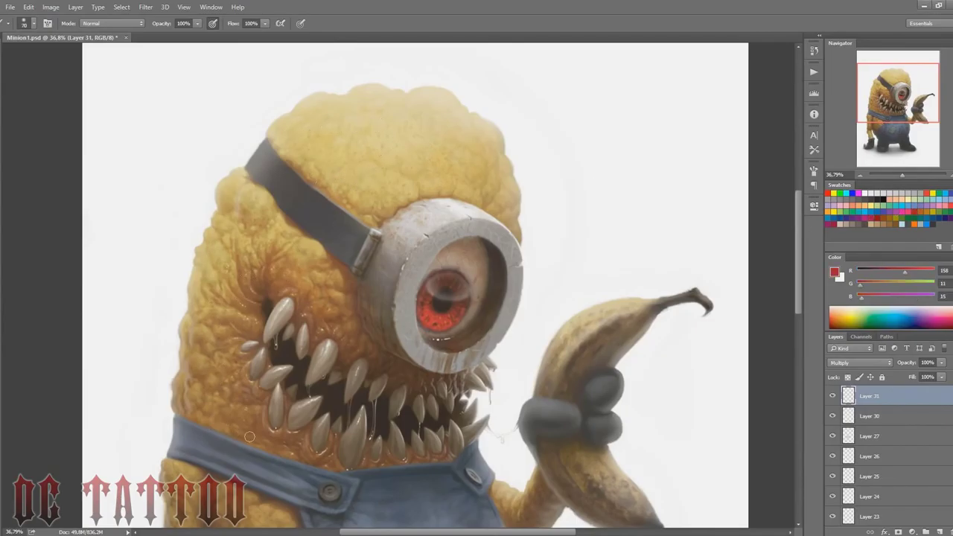
{"action": "key", "text": "bracketright"}
{"action": "left_click_drag", "start_coordinate": [907, 98], "coordinate": [904, 121]}
{"action": "key", "text": "bracketleft"}
{"action": "key", "text": "bracketleft"}
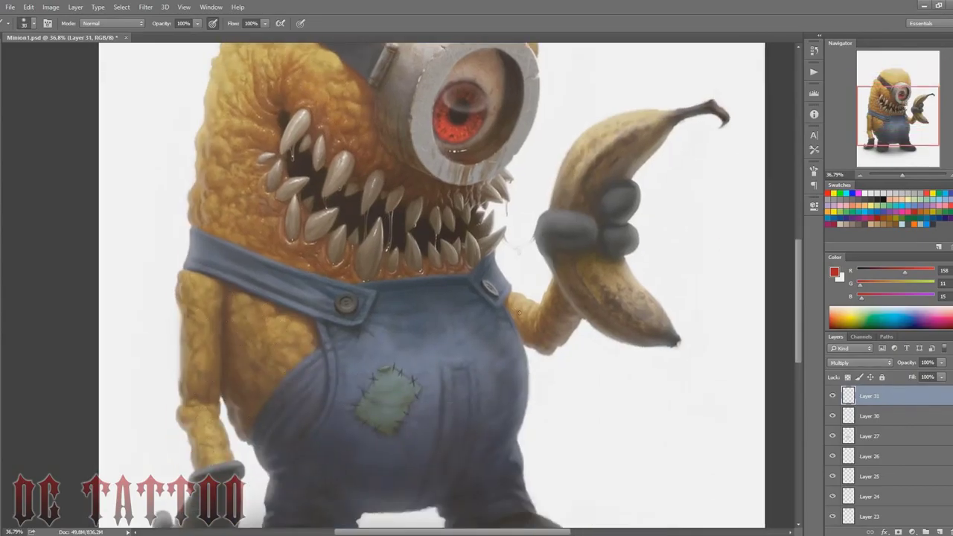
Step: Add a new top layer in Color Dodge mode and choose a pale blue (172, 219, 231)
{"action": "left_click_drag", "start_coordinate": [904, 109], "coordinate": [904, 96]}
{"action": "left_click_drag", "start_coordinate": [902, 176], "coordinate": [900, 176]}
{"action": "left_click", "coordinate": [939, 531]}
{"action": "left_click", "coordinate": [861, 362]}
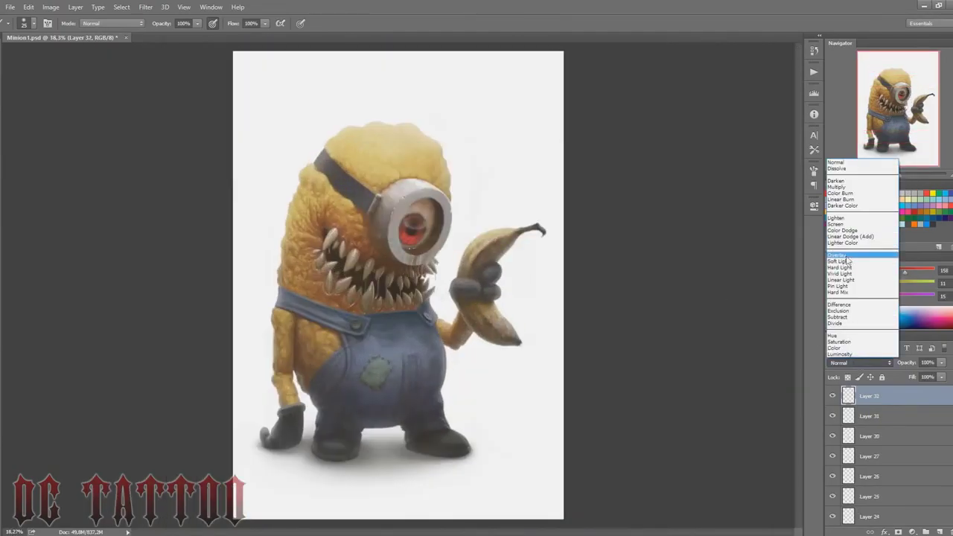
{"action": "left_click", "coordinate": [851, 232]}
{"action": "left_click", "coordinate": [902, 224]}
Step: Paint a soft pale blue glow around the outer edges of the body, arms and banana with a very large brush
{"action": "key", "text": "bracketright"}
{"action": "key", "text": "bracketright"}
{"action": "key", "text": "bracketright"}
{"action": "key", "text": "bracketright"}
{"action": "key", "text": "bracketright"}
{"action": "key", "text": "bracketright"}
{"action": "key", "text": "bracketright"}
{"action": "key", "text": "bracketright"}
{"action": "key", "text": "bracketright"}
{"action": "key", "text": "bracketright"}
{"action": "key", "text": "bracketright"}
{"action": "key", "text": "bracketright"}
{"action": "key", "text": "bracketright"}
{"action": "key", "text": "bracketright"}
{"action": "key", "text": "bracketright"}
{"action": "key", "text": "bracketright"}
{"action": "key", "text": "bracketright"}
{"action": "key", "text": "bracketright"}
{"action": "key", "text": "bracketright"}
{"action": "key", "text": "bracketright"}
{"action": "left_click", "coordinate": [465, 288]}
{"action": "mouse_move", "coordinate": [513, 186]}
{"action": "left_mouse_down"}
{"action": "mouse_move", "coordinate": [552, 223]}
{"action": "mouse_move", "coordinate": [480, 358]}
{"action": "mouse_move", "coordinate": [303, 408]}
{"action": "mouse_move", "coordinate": [263, 375]}
{"action": "mouse_move", "coordinate": [311, 135]}
{"action": "mouse_move", "coordinate": [464, 163]}
{"action": "mouse_move", "coordinate": [502, 230]}
{"action": "mouse_move", "coordinate": [478, 354]}
{"action": "mouse_move", "coordinate": [256, 332]}
{"action": "mouse_move", "coordinate": [249, 272]}
{"action": "mouse_move", "coordinate": [446, 332]}
{"action": "mouse_move", "coordinate": [243, 419]}
{"action": "mouse_move", "coordinate": [291, 378]}
{"action": "mouse_move", "coordinate": [364, 433]}
{"action": "left_mouse_up"}
{"action": "key", "text": "bracketleft"}
{"action": "key", "text": "bracketright"}
{"action": "key", "text": "bracketright"}
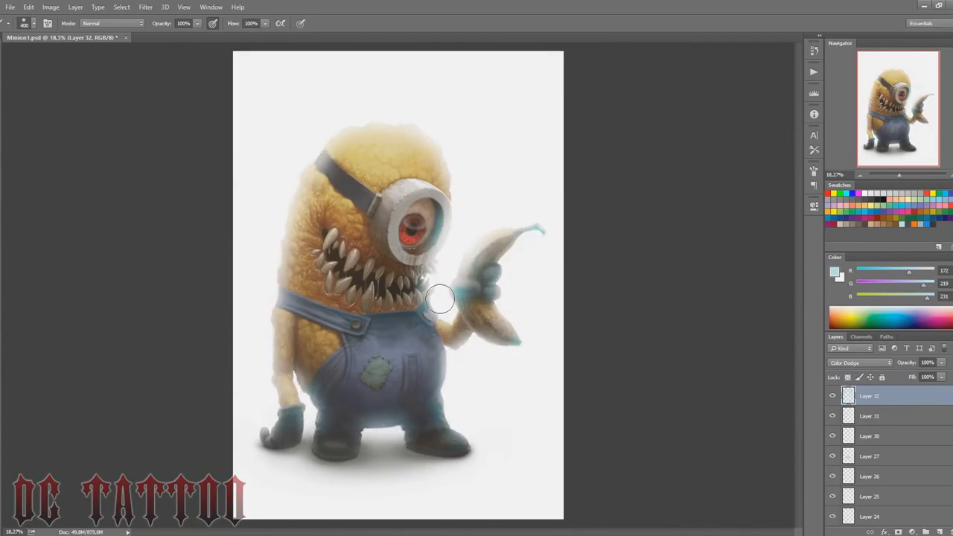
{"action": "left_click", "coordinate": [441, 303]}
Step: Change the glow layer's blend mode to Hard Light and lower its opacity to 41%
{"action": "scroll", "coordinate": [855, 364], "scroll_direction": "down", "scroll_amount": 3}
{"action": "scroll", "coordinate": [855, 363], "scroll_direction": "down", "scroll_amount": 2}
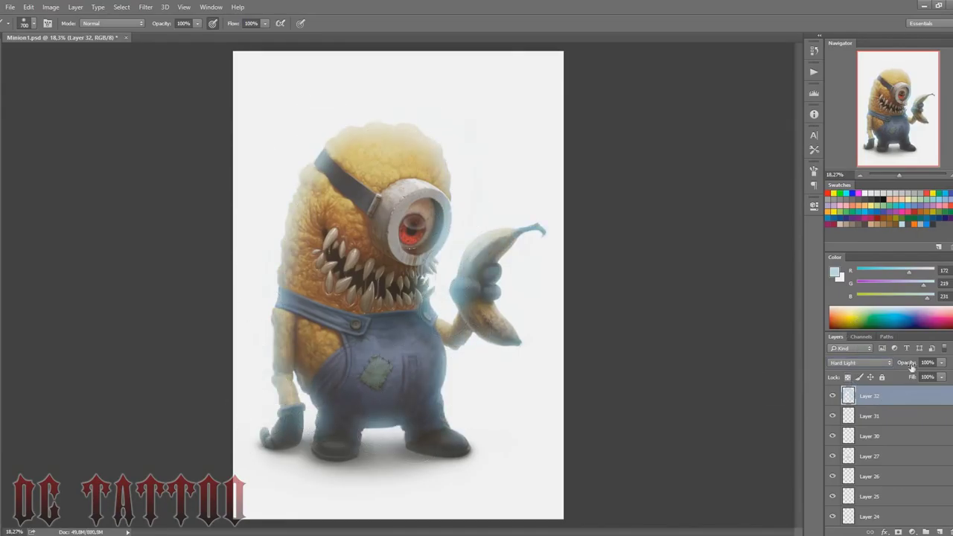
{"action": "left_click_drag", "start_coordinate": [912, 365], "coordinate": [895, 387]}
Step: Build up pale blue rim light on the head, strap and body edges with brushes reduced to 250 and 175 px
{"action": "key", "text": "bracketleft"}
{"action": "key", "text": "bracketleft"}
{"action": "key", "text": "bracketleft"}
{"action": "key", "text": "bracketleft"}
{"action": "key", "text": "bracketleft"}
{"action": "key", "text": "bracketleft"}
{"action": "key", "text": "bracketleft"}
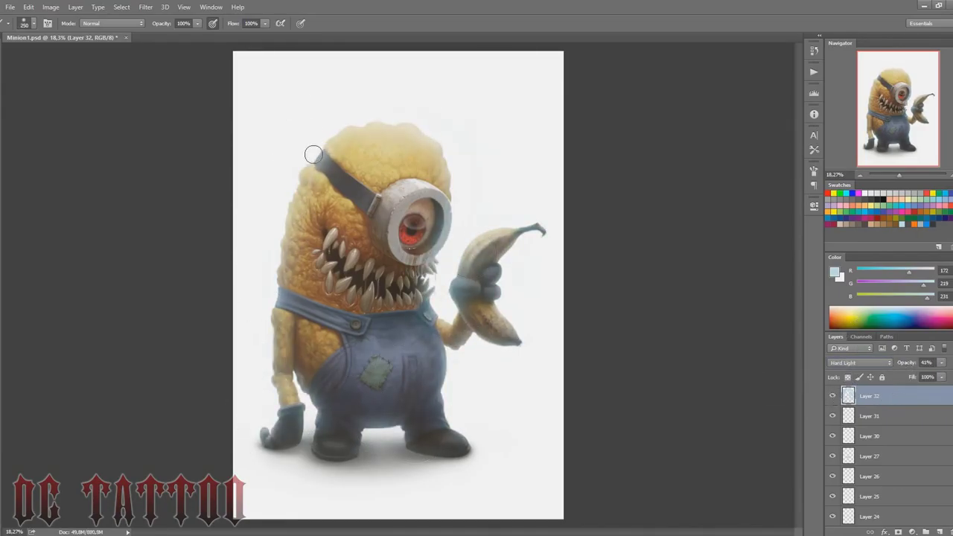
{"action": "key", "text": "bracketleft"}
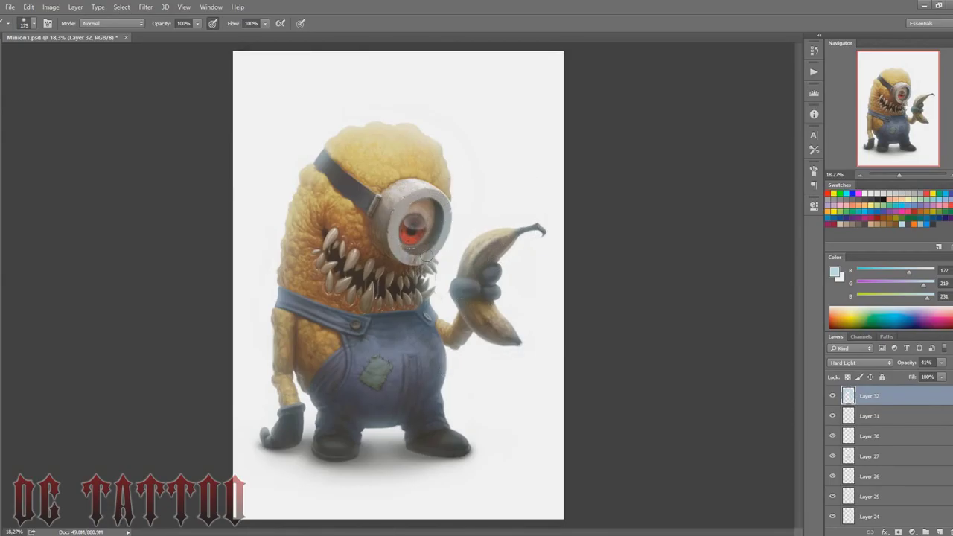
Step: Refine the pale blue light on the goggle with a smaller brush and erase the excess from its side
{"action": "key", "text": "bracketleft"}
{"action": "key", "text": "bracketleft"}
{"action": "key", "text": "bracketleft"}
{"action": "key", "text": "bracketleft"}
{"action": "key", "text": "bracketleft"}
{"action": "key", "text": "bracketleft"}
{"action": "key", "text": "bracketleft"}
{"action": "key", "text": "bracketleft"}
{"action": "key", "text": "bracketleft"}
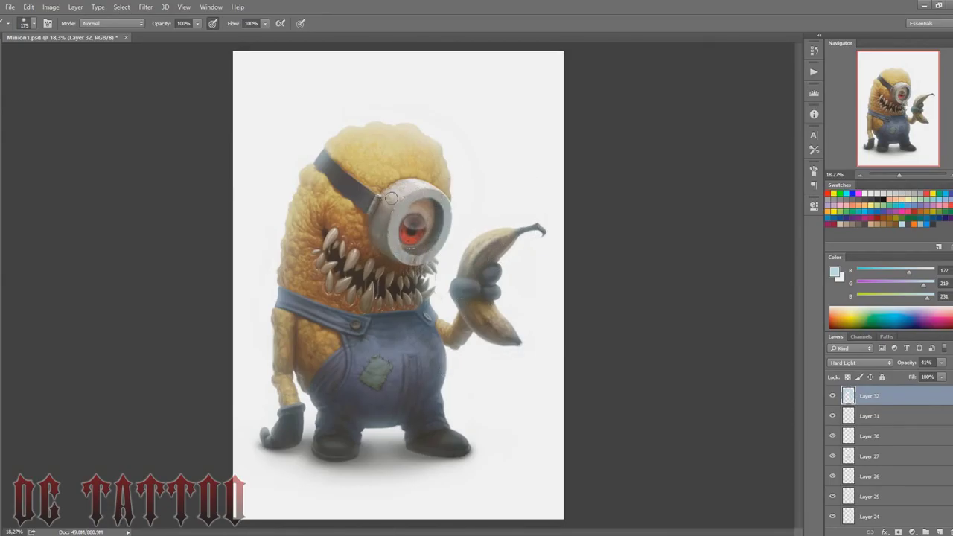
{"action": "key", "text": "e"}
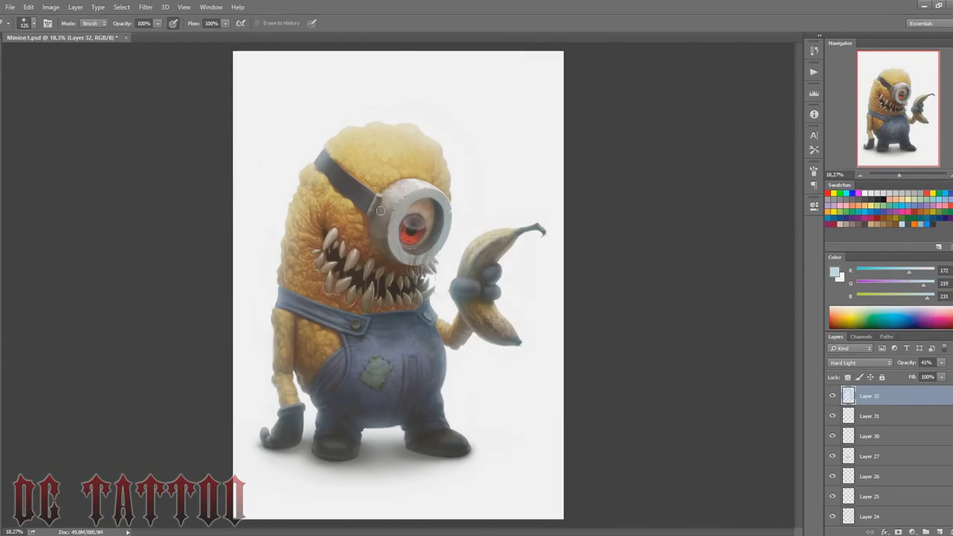
{"action": "key", "text": "b"}
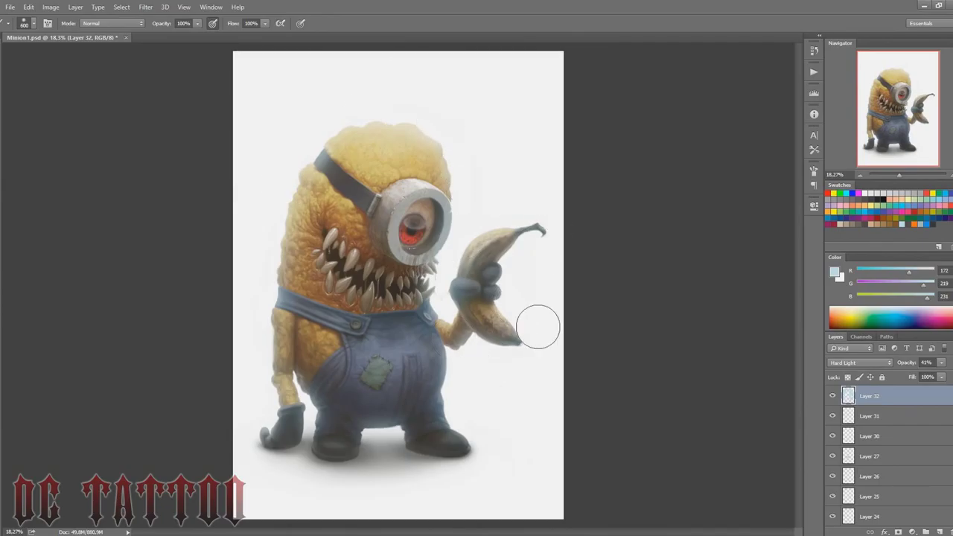
Step: Add a Color layer above Layer 30, tint the banana with yellow sampled from the head, and erase the tint over the fingers
{"action": "left_click", "coordinate": [849, 435]}
{"action": "key", "text": "ctrl+shift+alt+n"}
{"action": "left_click", "coordinate": [425, 158], "text": "alt"}
{"action": "key", "text": "bracketleft"}
{"action": "left_click_drag", "start_coordinate": [475, 273], "coordinate": [503, 242]}
{"action": "key", "text": "shift+alt+c"}
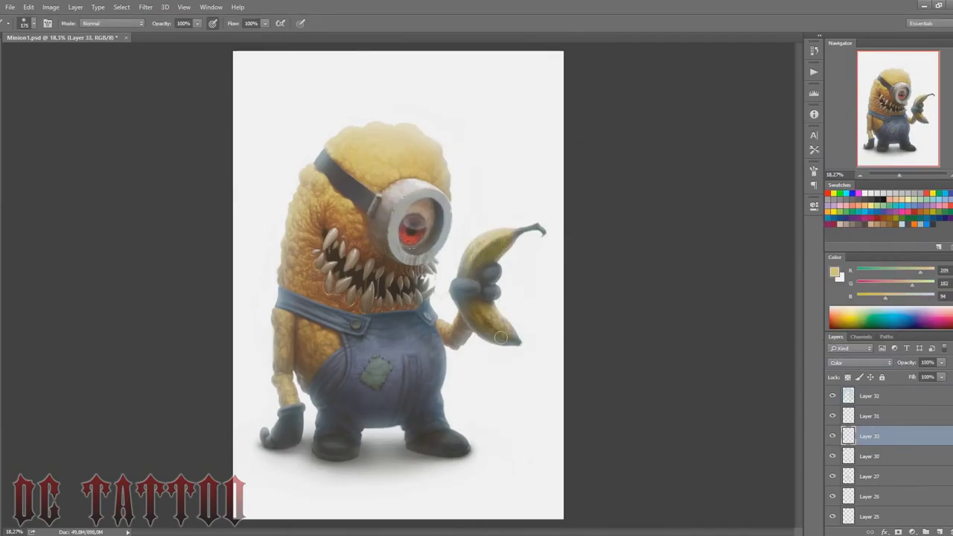
{"action": "key", "text": "e"}
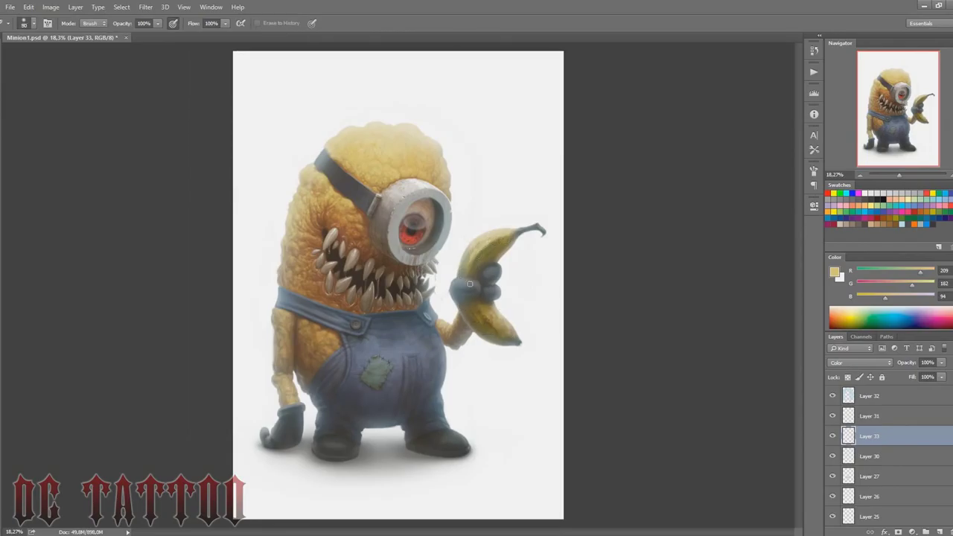
{"action": "key", "text": "bracketleft"}
{"action": "key", "text": "bracketleft"}
Step: Crop the canvas closer to the figure by trimming the top and bottom and slightly widening the sides
{"action": "left_click", "coordinate": [0, 119]}
{"action": "left_click_drag", "start_coordinate": [398, 51], "coordinate": [398, 71]}
{"action": "left_click_drag", "start_coordinate": [398, 499], "coordinate": [398, 488]}
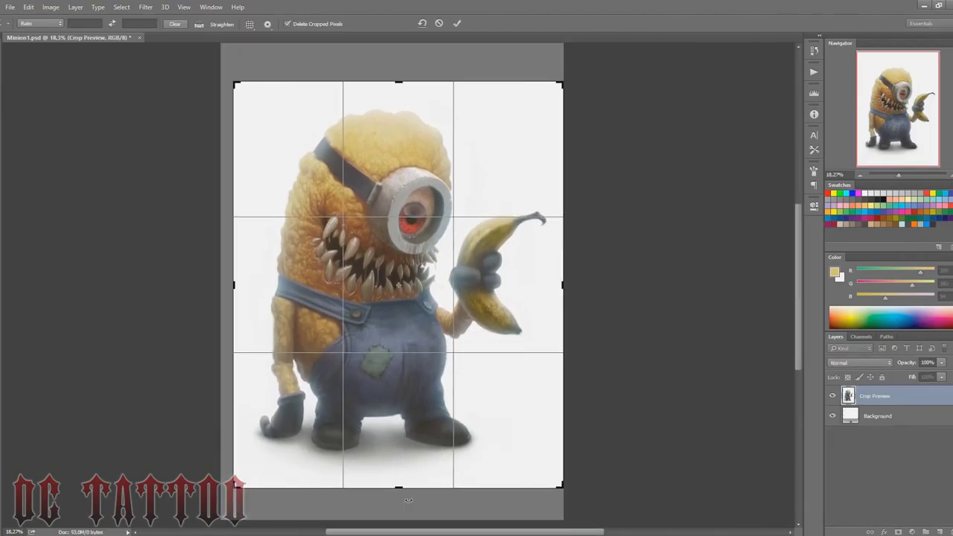
{"action": "left_click_drag", "start_coordinate": [564, 285], "coordinate": [567, 284]}
{"action": "key", "text": "Return"}
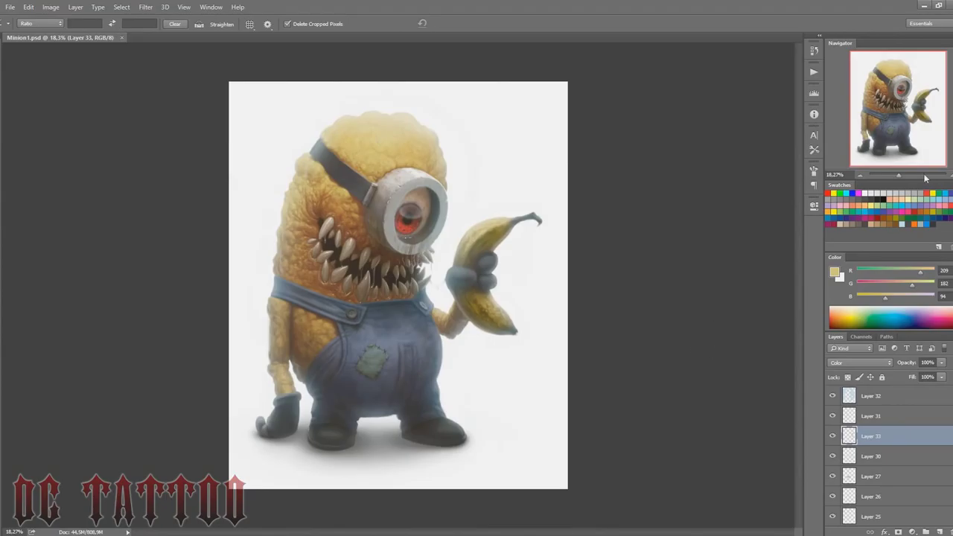
Step: Stamp all visible layers into a new top layer and apply the High Pass filter to it
{"action": "key", "text": "ctrl+shift+alt+e"}
{"action": "left_click", "coordinate": [146, 7]}
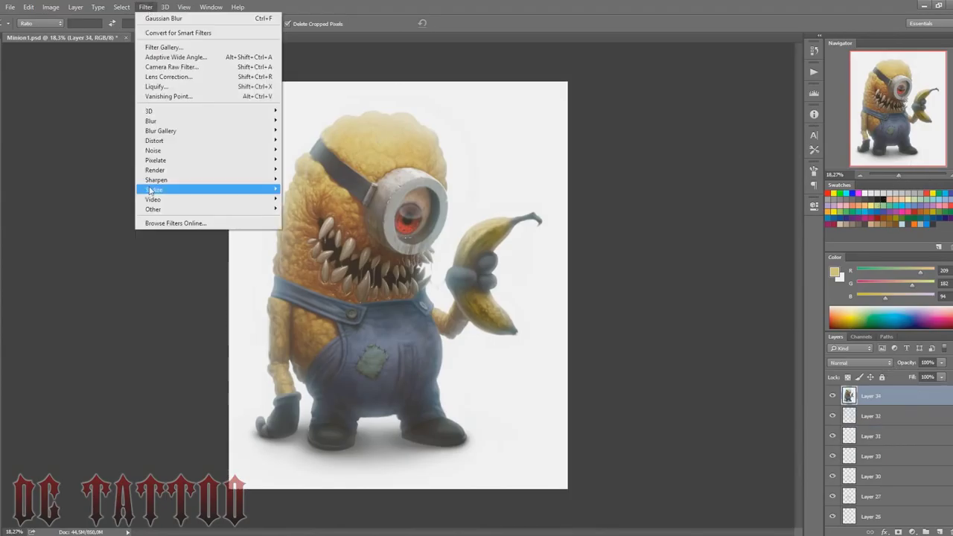
{"action": "mouse_move", "coordinate": [152, 210]}
{"action": "left_click", "coordinate": [111, 219]}
{"action": "left_click", "coordinate": [534, 142]}
Step: Set the high-pass layer to Hard Light and toggle its visibility to compare the sharpening
{"action": "left_click", "coordinate": [866, 364]}
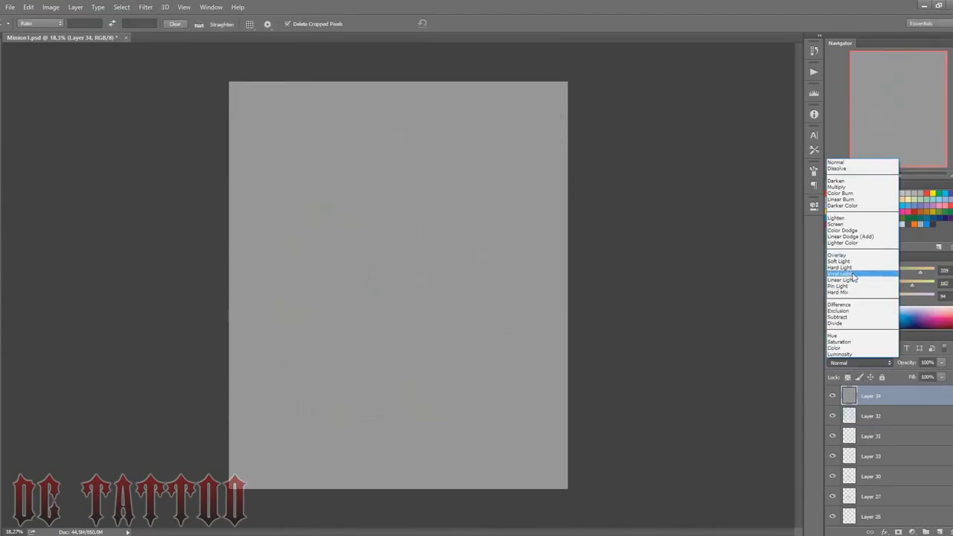
{"action": "left_click", "coordinate": [844, 268]}
{"action": "left_click_drag", "start_coordinate": [899, 176], "coordinate": [903, 177]}
{"action": "left_click", "coordinate": [833, 396]}
{"action": "left_click", "coordinate": [833, 396]}
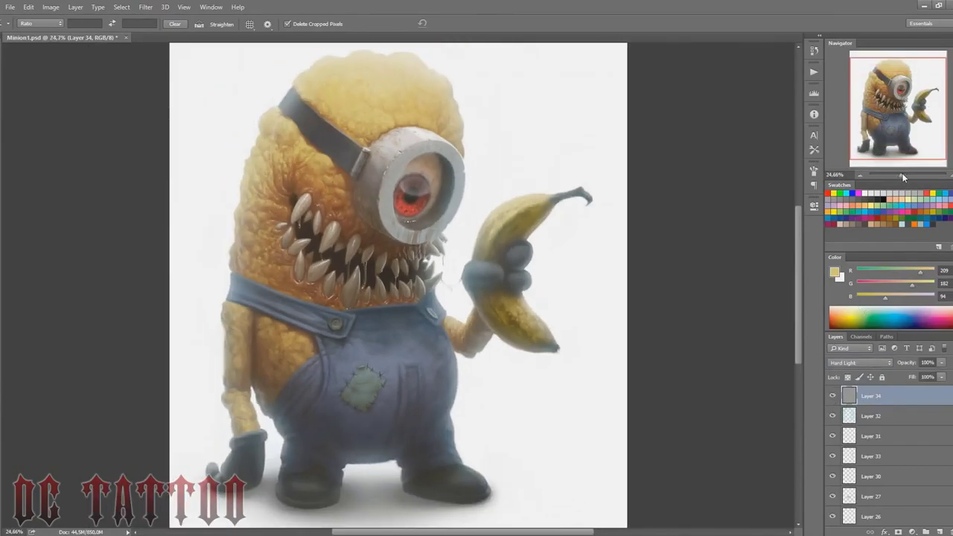
Step: Recolour the gloves and boots with muted brown-grey tones on the Color layer, Layer 33
{"action": "left_click", "coordinate": [856, 455]}
{"action": "key", "text": "b"}
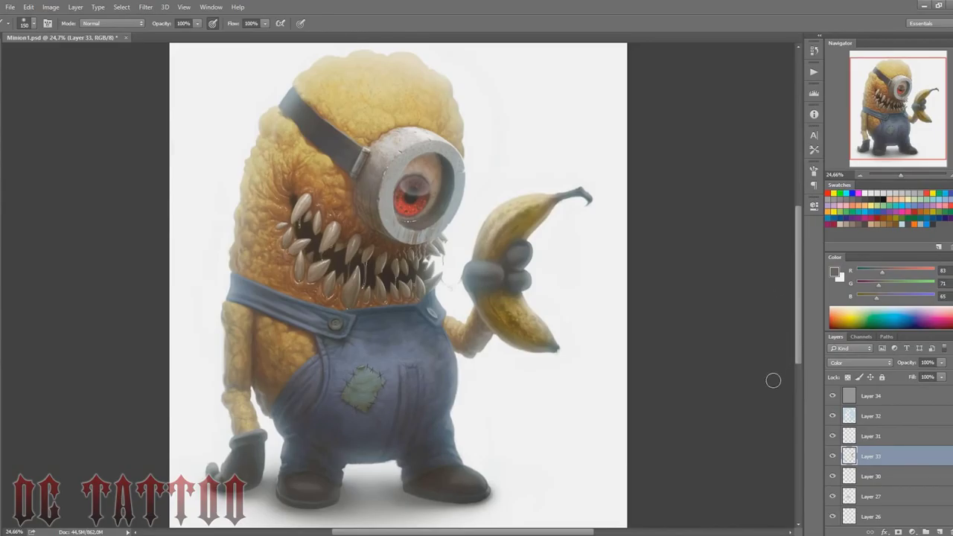
Step: Add a new blank layer above the high-pass layer for the signature
{"action": "left_click", "coordinate": [871, 396]}
{"action": "key", "text": "ctrl+shift+n"}
{"action": "key", "text": "Return"}
{"action": "key", "text": "c"}
{"action": "key", "text": "b"}
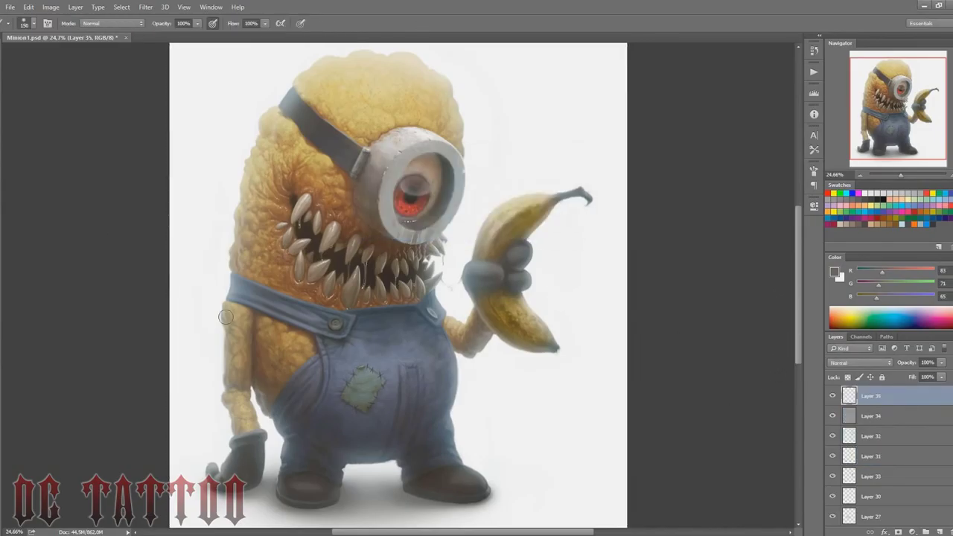
Step: Set up a black 23 px brush preset with pen pressure controlling size and not opacity
{"action": "right_click", "coordinate": [374, 234]}
{"action": "left_click", "coordinate": [399, 348]}
{"action": "key", "text": "Return"}
{"action": "key", "text": "d"}
{"action": "left_click_drag", "start_coordinate": [901, 176], "coordinate": [902, 176]}
{"action": "left_click", "coordinate": [213, 24]}
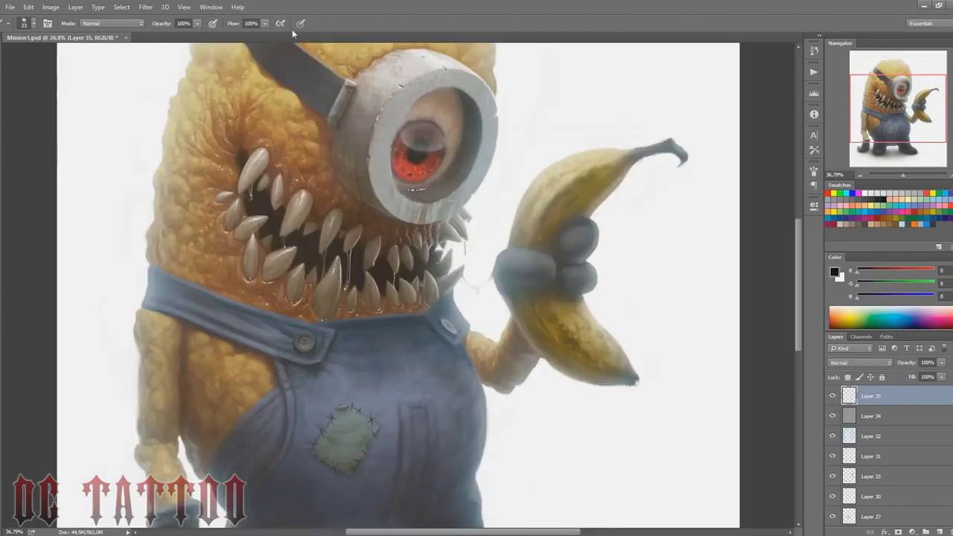
{"action": "left_click", "coordinate": [300, 24]}
Step: Handwrite the artist's signature in black with the year 2016 beneath it
{"action": "left_click_drag", "start_coordinate": [477, 446], "coordinate": [420, 277]}
{"action": "mouse_move", "coordinate": [475, 305]}
{"action": "left_mouse_down"}
{"action": "mouse_move", "coordinate": [495, 346]}
{"action": "mouse_move", "coordinate": [486, 350]}
{"action": "left_mouse_up"}
{"action": "left_click_drag", "start_coordinate": [509, 322], "coordinate": [554, 279]}
{"action": "left_click_drag", "start_coordinate": [507, 344], "coordinate": [573, 264]}
{"action": "left_click_drag", "start_coordinate": [528, 328], "coordinate": [539, 339]}
{"action": "left_click_drag", "start_coordinate": [558, 299], "coordinate": [557, 309]}
Step: Scale the signature and place it just above the far boot, beside the trouser leg
{"action": "left_click_drag", "start_coordinate": [903, 176], "coordinate": [900, 175]}
{"action": "key", "text": "ctrl+t"}
{"action": "left_click_drag", "start_coordinate": [528, 356], "coordinate": [502, 378]}
{"action": "key", "text": "Return"}
{"action": "key", "text": "v"}
{"action": "mouse_move", "coordinate": [521, 411]}
{"action": "left_mouse_down"}
{"action": "mouse_move", "coordinate": [527, 468]}
{"action": "mouse_move", "coordinate": [516, 434]}
{"action": "left_mouse_up"}
Step: Add a new layer directly beneath Layer 32 and set its blend mode to Soft Light
{"action": "key", "text": "ctrl+shift+n"}
{"action": "key", "text": "Return"}
{"action": "left_click_drag", "start_coordinate": [891, 396], "coordinate": [889, 437]}
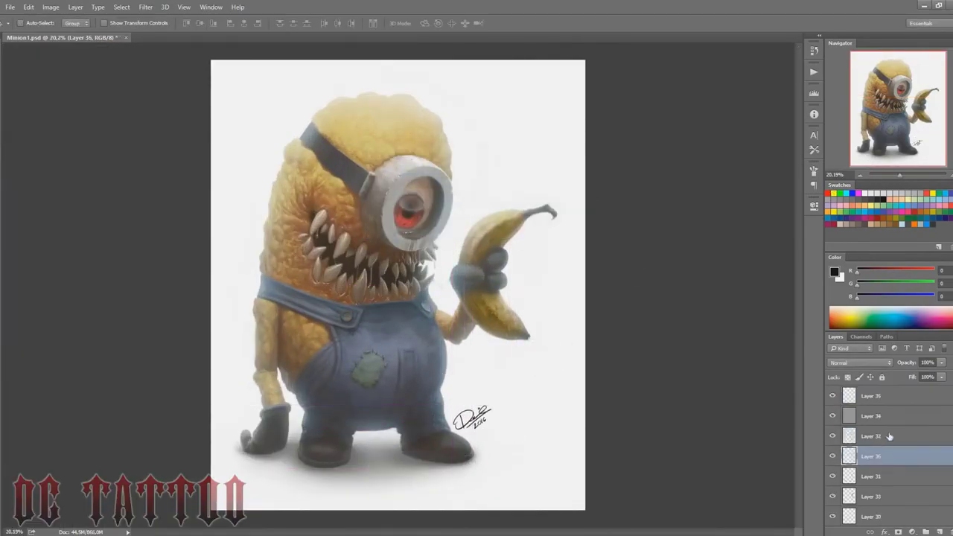
{"action": "left_click", "coordinate": [860, 363]}
{"action": "left_click", "coordinate": [856, 270]}
Step: Sample a pale grey-beige from the teeth and set up a brush preset with pen pressure controlling opacity, not size
{"action": "key", "text": "b"}
{"action": "left_click", "coordinate": [325, 218], "text": "alt"}
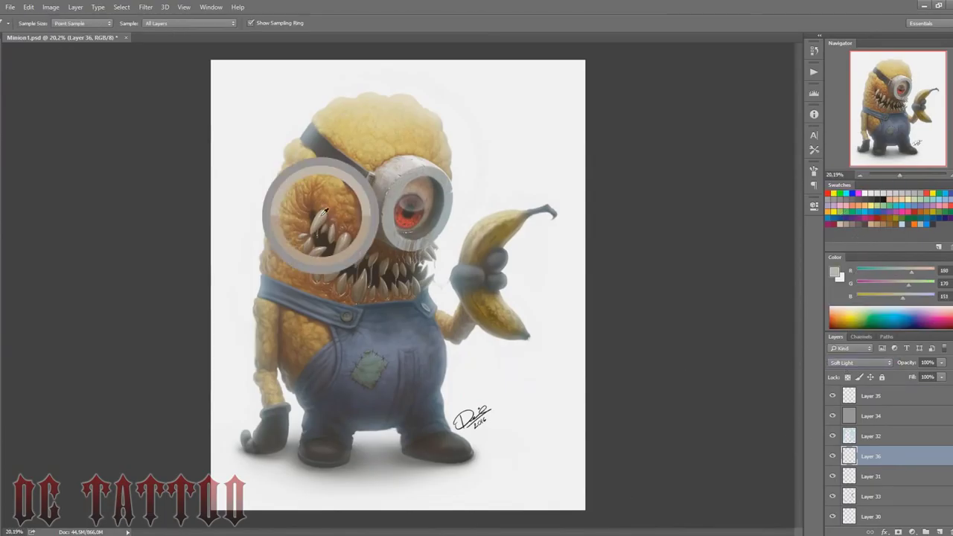
{"action": "key", "text": "ctrl+1"}
{"action": "left_click_drag", "start_coordinate": [901, 114], "coordinate": [888, 99]}
{"action": "right_click", "coordinate": [266, 230]}
{"action": "left_click", "coordinate": [492, 287]}
{"action": "left_click", "coordinate": [213, 23]}
{"action": "left_click", "coordinate": [300, 23]}
Step: Lighten the upper teeth at the near corner of the mouth with soft strokes, undoing the trial stroke across the cheek
{"action": "left_click_drag", "start_coordinate": [347, 156], "coordinate": [439, 258]}
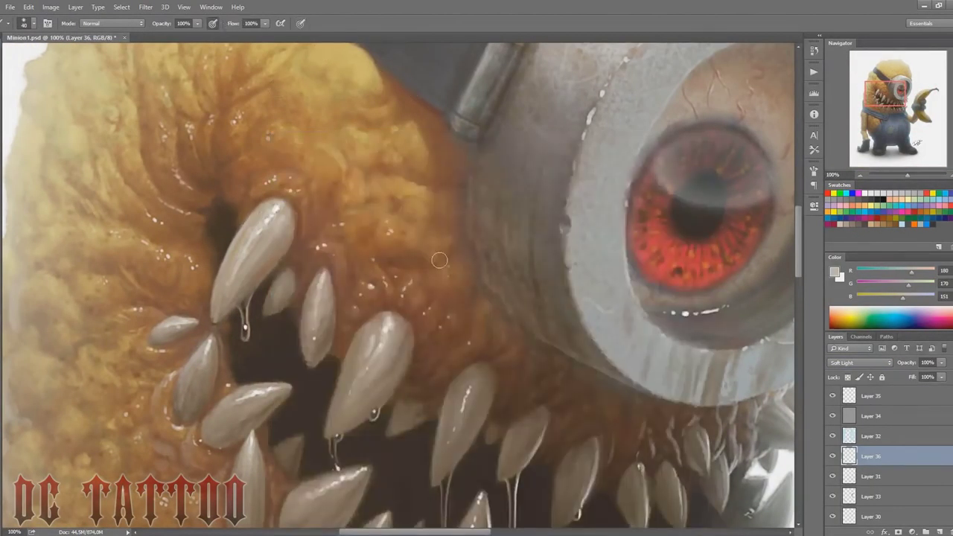
{"action": "key", "text": "ctrl+z"}
{"action": "key", "text": "bracketleft"}
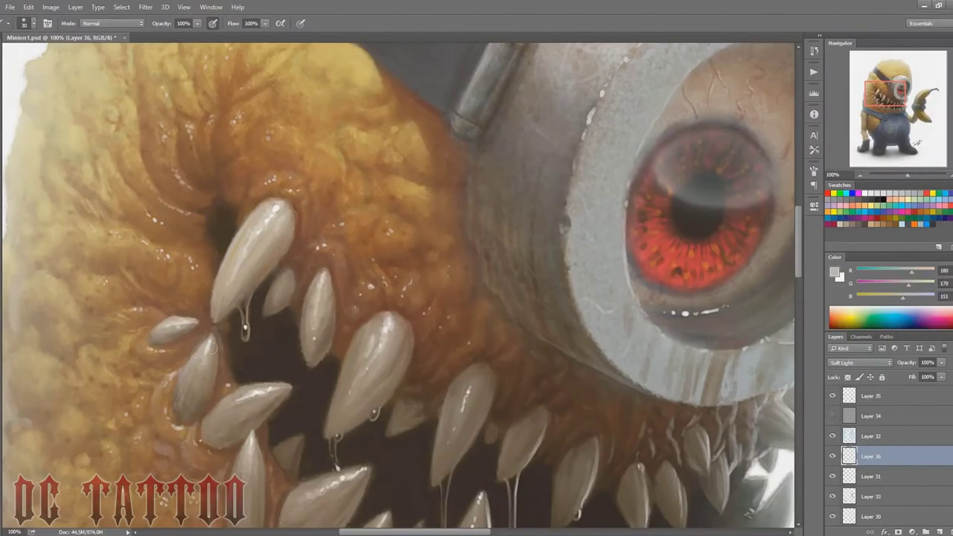
{"action": "key", "text": "bracketright"}
{"action": "left_click_drag", "start_coordinate": [353, 361], "coordinate": [362, 409]}
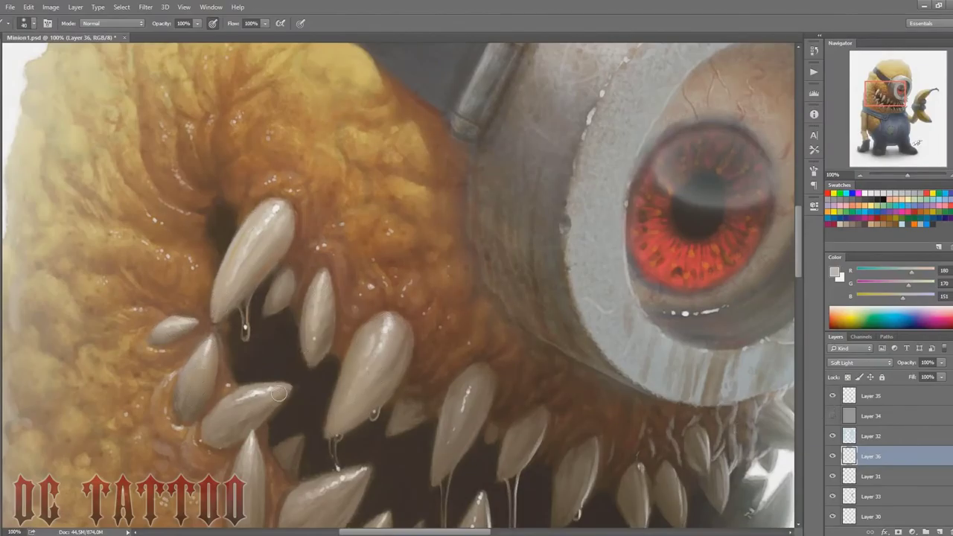
{"action": "left_click_drag", "start_coordinate": [258, 401], "coordinate": [246, 414]}
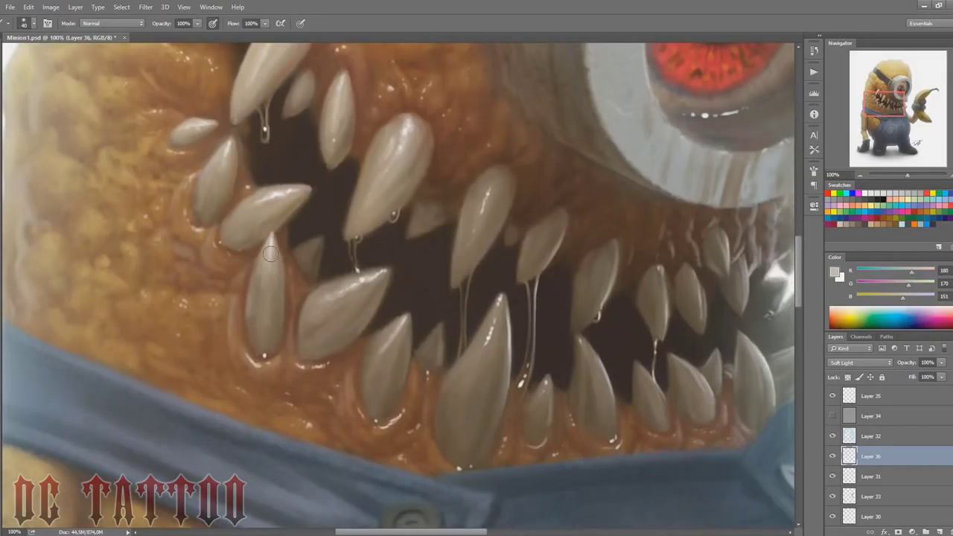
Step: Brush the pale tooth colour over the lower row of teeth, from the near corner to the large middle fang
{"action": "mouse_move", "coordinate": [270, 252]}
{"action": "left_mouse_down"}
{"action": "mouse_move", "coordinate": [313, 287]}
{"action": "mouse_move", "coordinate": [376, 401]}
{"action": "left_mouse_up"}
{"action": "mouse_move", "coordinate": [507, 310]}
{"action": "left_mouse_down"}
{"action": "mouse_move", "coordinate": [452, 435]}
{"action": "mouse_move", "coordinate": [490, 417]}
{"action": "left_mouse_up"}
{"action": "key", "text": "bracketleft"}
{"action": "key", "text": "bracketleft"}
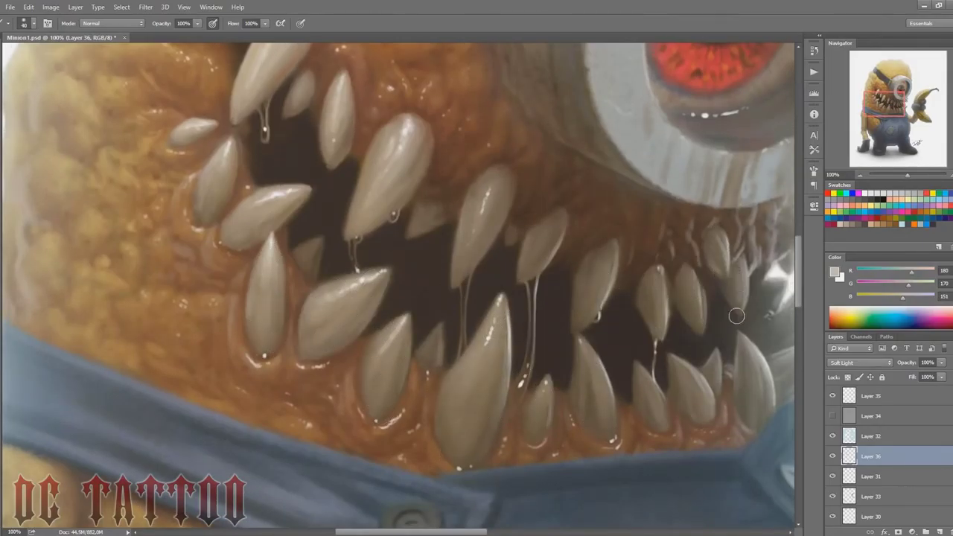
{"action": "key", "text": "bracketright"}
{"action": "key", "text": "bracketright"}
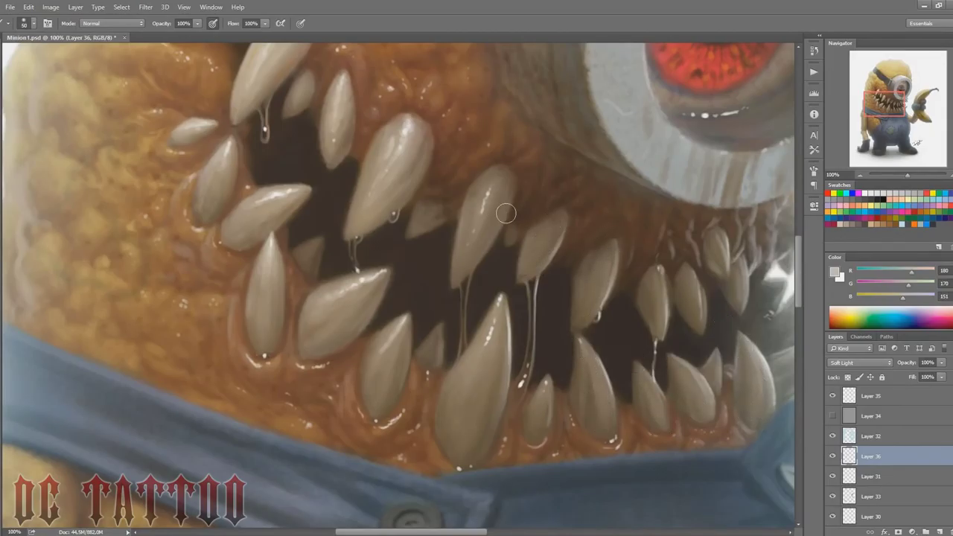
Step: Brighten the teeth on the far side of the mouth beneath the goggle, reducing the brush for the small ones
{"action": "left_click", "coordinate": [893, 103]}
{"action": "key", "text": "bracketright"}
{"action": "key", "text": "bracketleft"}
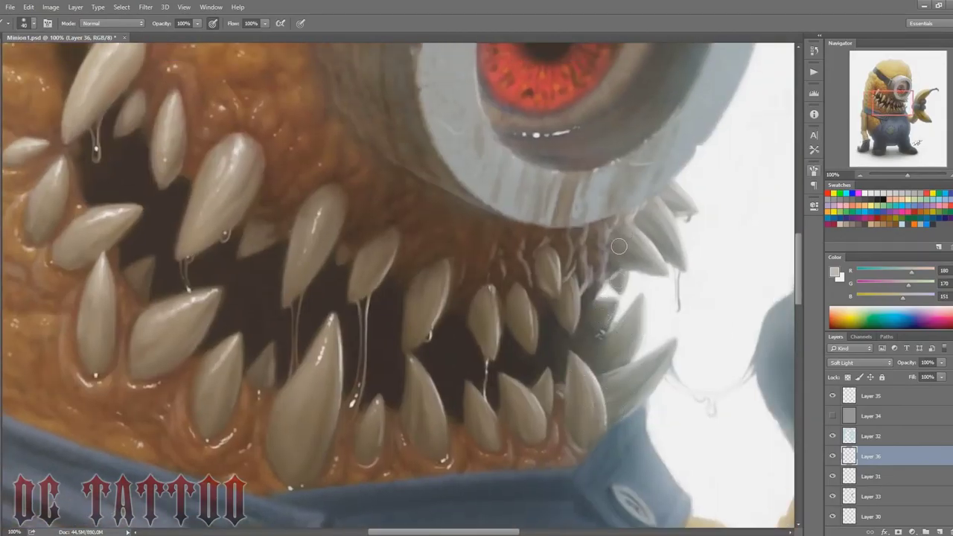
{"action": "mouse_move", "coordinate": [634, 230]}
{"action": "left_mouse_down"}
{"action": "mouse_move", "coordinate": [667, 250]}
{"action": "mouse_move", "coordinate": [681, 207]}
{"action": "left_mouse_up"}
{"action": "left_click_drag", "start_coordinate": [554, 264], "coordinate": [573, 282]}
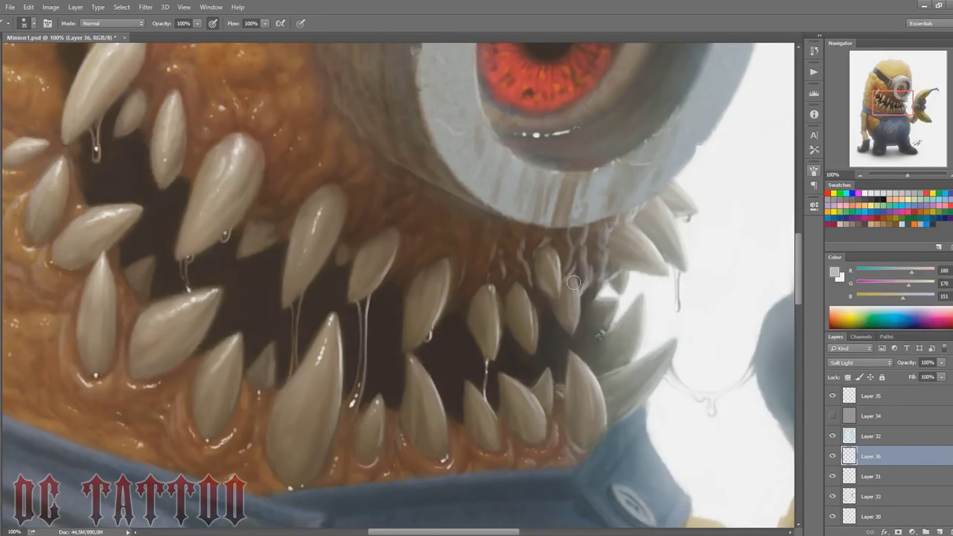
{"action": "key", "text": "bracketleft"}
{"action": "key", "text": "bracketleft"}
{"action": "key", "text": "bracketleft"}
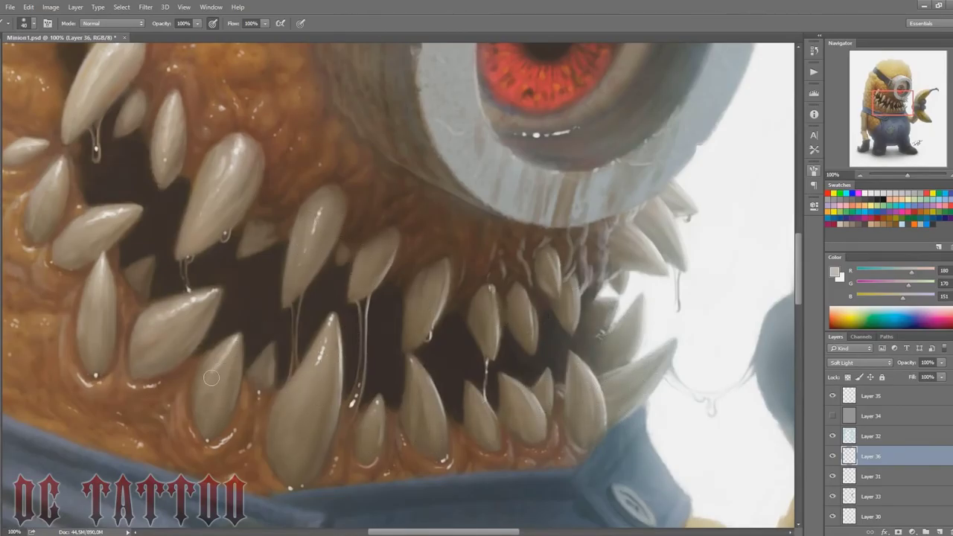
Step: On Layer 32, brush pale blue (RGB 172, 219, 231) softly over the upper rim of the goggle
{"action": "key", "text": "ctrl+minus"}
{"action": "key", "text": "ctrl+minus"}
{"action": "key", "text": "ctrl+minus"}
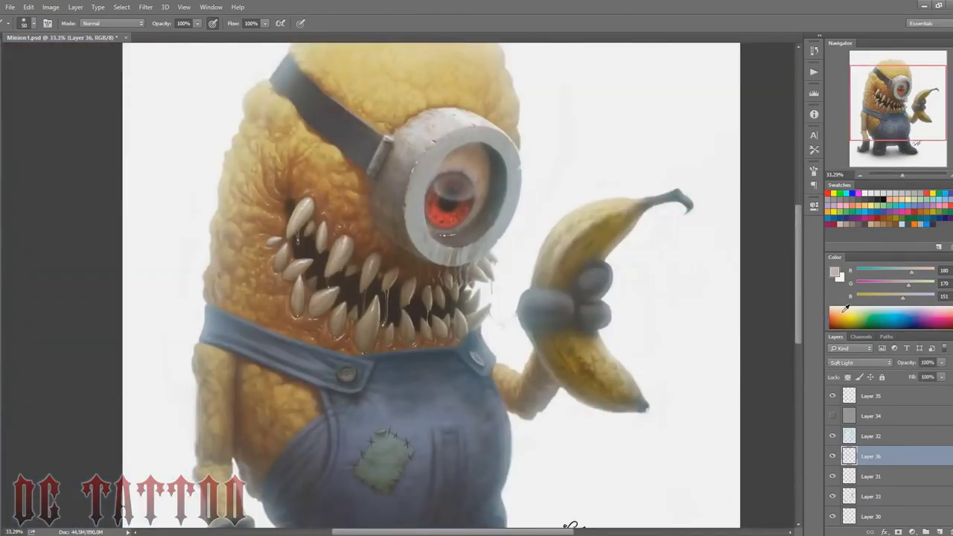
{"action": "left_click_drag", "start_coordinate": [899, 107], "coordinate": [896, 102]}
{"action": "left_click", "coordinate": [887, 431]}
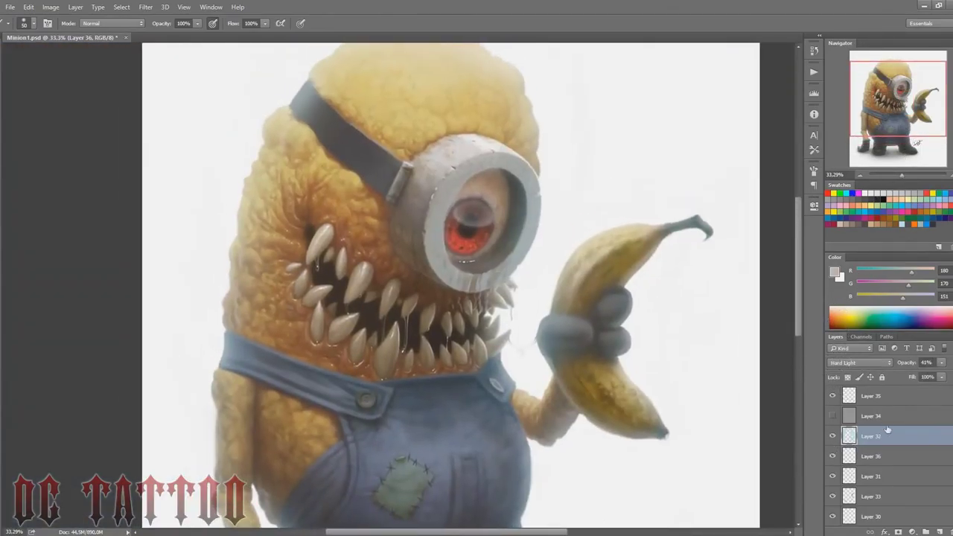
{"action": "left_click", "coordinate": [902, 224]}
{"action": "key", "text": "bracketright"}
{"action": "key", "text": "bracketright"}
{"action": "key", "text": "bracketright"}
{"action": "key", "text": "bracketright"}
{"action": "key", "text": "bracketright"}
{"action": "key", "text": "bracketright"}
{"action": "key", "text": "bracketright"}
{"action": "key", "text": "bracketright"}
{"action": "left_click_drag", "start_coordinate": [492, 150], "coordinate": [501, 151]}
{"action": "key", "text": "bracketleft"}
{"action": "key", "text": "bracketleft"}
{"action": "key", "text": "bracketleft"}
{"action": "key", "text": "bracketleft"}
{"action": "key", "text": "bracketleft"}
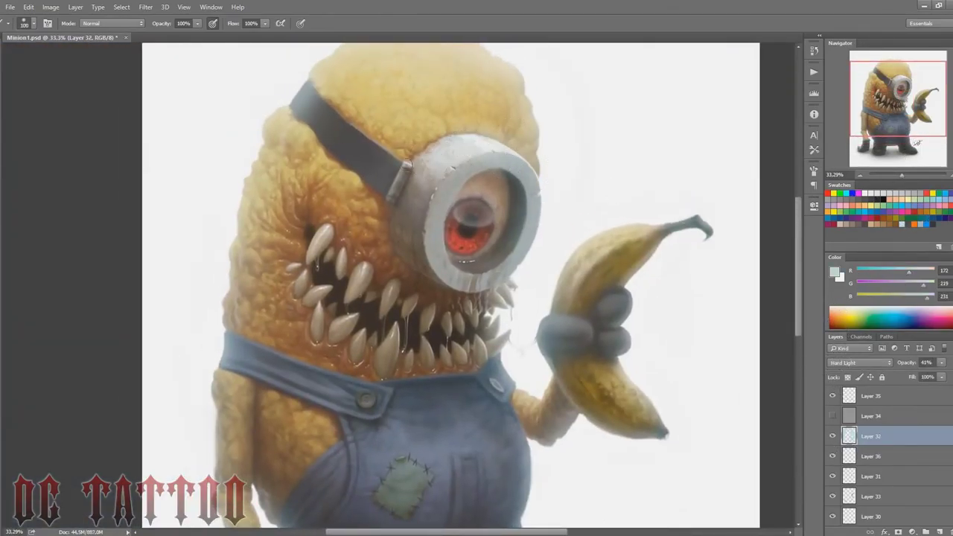
{"action": "key", "text": "bracketright"}
{"action": "key", "text": "bracketright"}
Step: Select the high-pass Layer 34 and make it visible again to restore the sharpening
{"action": "left_click", "coordinate": [872, 416]}
{"action": "left_click", "coordinate": [832, 417]}
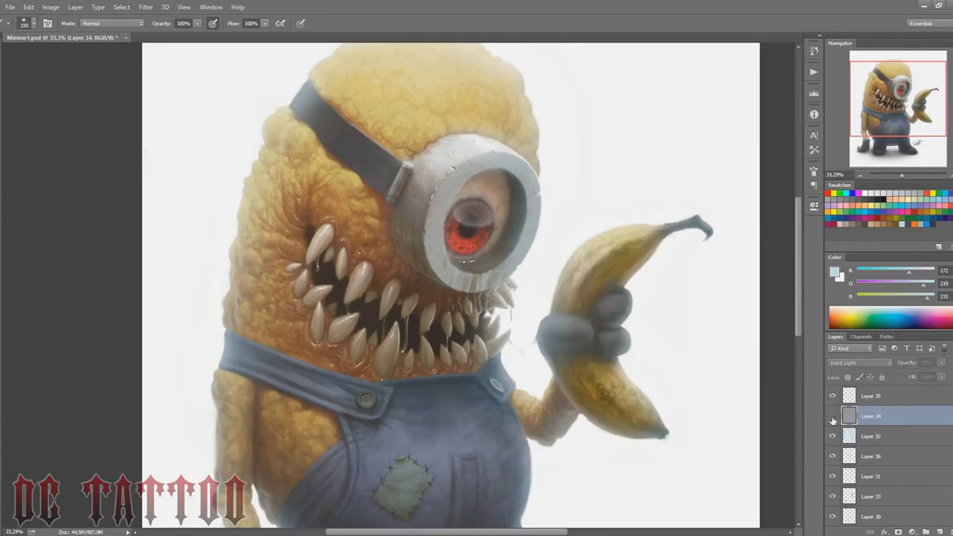
{"action": "left_click", "coordinate": [833, 417]}
{"action": "left_click_drag", "start_coordinate": [902, 175], "coordinate": [894, 175]}
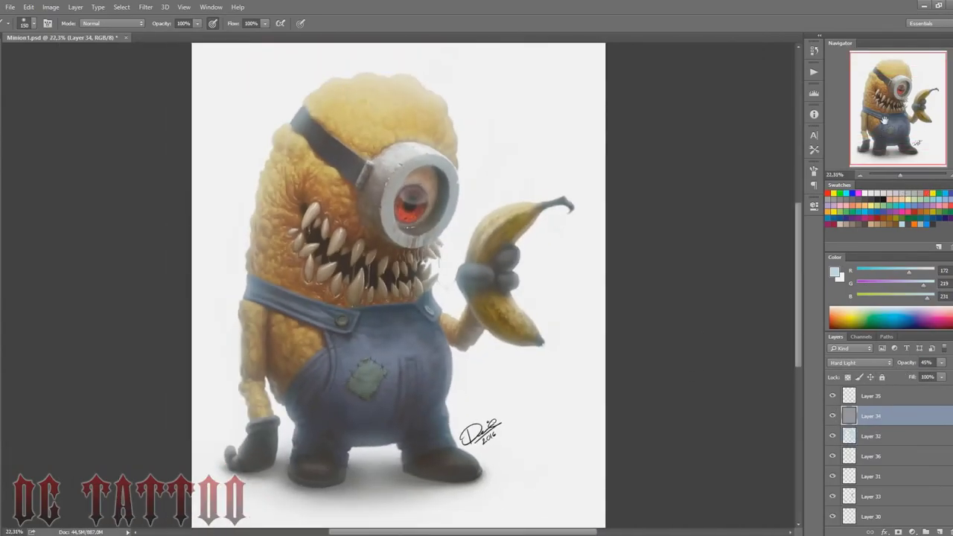
Step: Add a Color Balance adjustment layer above Layer 34, shifting colours slightly toward cyan and the highlights toward blue
{"action": "left_click", "coordinate": [912, 532]}
{"action": "left_click", "coordinate": [875, 415]}
{"action": "left_click_drag", "start_coordinate": [699, 255], "coordinate": [692, 256]}
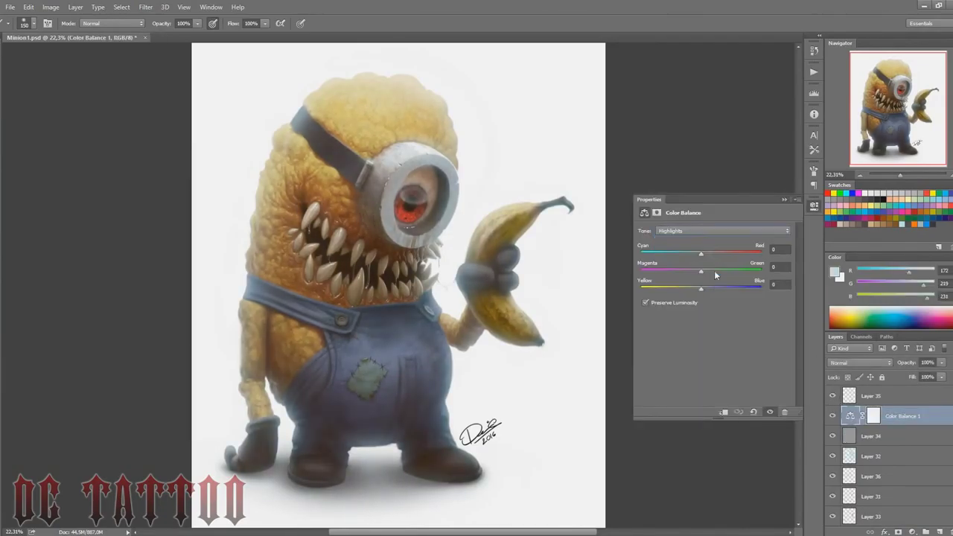
{"action": "left_click_drag", "start_coordinate": [700, 289], "coordinate": [711, 291]}
{"action": "left_click", "coordinate": [707, 231]}
{"action": "left_click", "coordinate": [706, 242]}
{"action": "left_click", "coordinate": [813, 205]}
Step: Add a Curves adjustment layer that raises the black input slightly and sets the upper curve point to input 155, output 143
{"action": "left_click", "coordinate": [913, 532]}
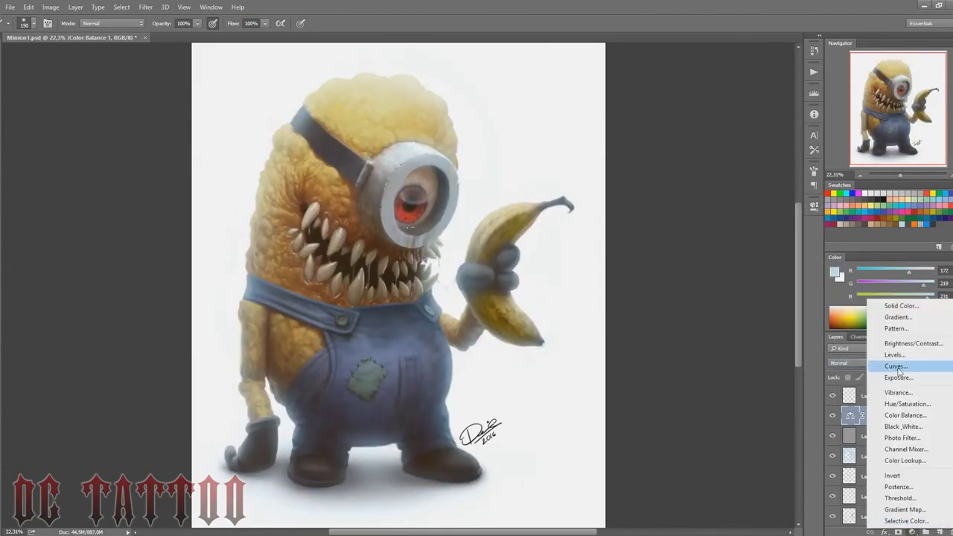
{"action": "left_click", "coordinate": [897, 367]}
{"action": "left_click_drag", "start_coordinate": [731, 308], "coordinate": [738, 317]}
{"action": "left_click_drag", "start_coordinate": [693, 355], "coordinate": [688, 343]}
{"action": "left_click_drag", "start_coordinate": [662, 385], "coordinate": [668, 385]}
{"action": "left_click_drag", "start_coordinate": [688, 342], "coordinate": [694, 346]}
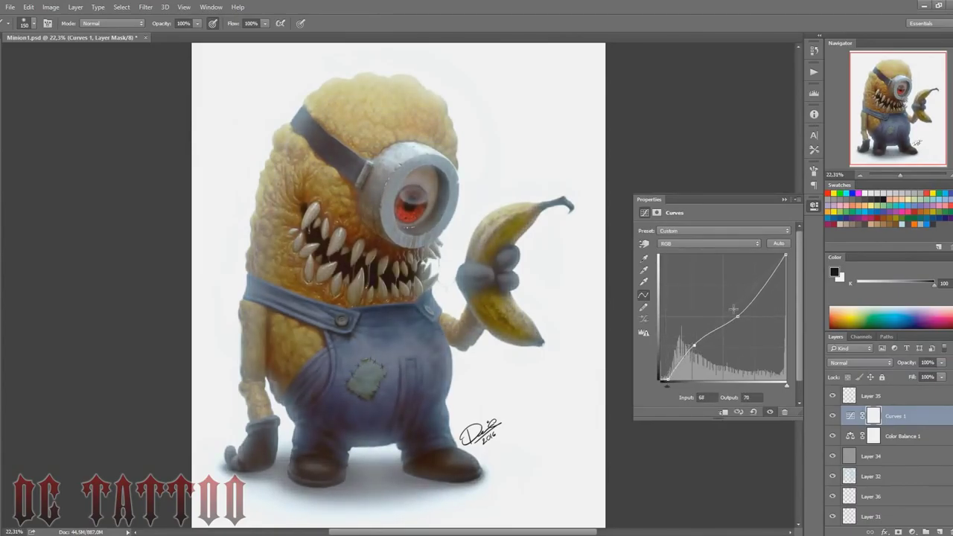
{"action": "left_click_drag", "start_coordinate": [737, 315], "coordinate": [736, 309]}
{"action": "left_click", "coordinate": [832, 418]}
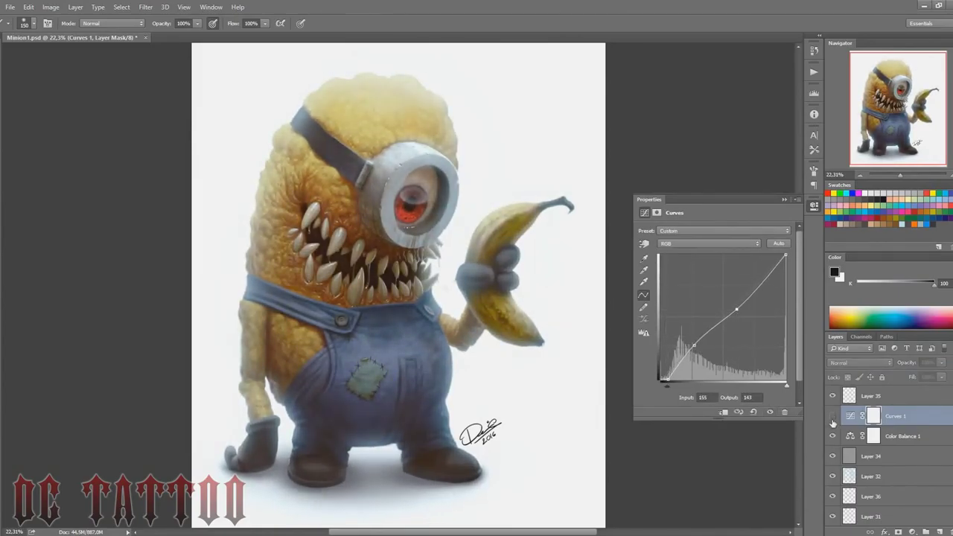
{"action": "left_click", "coordinate": [833, 417]}
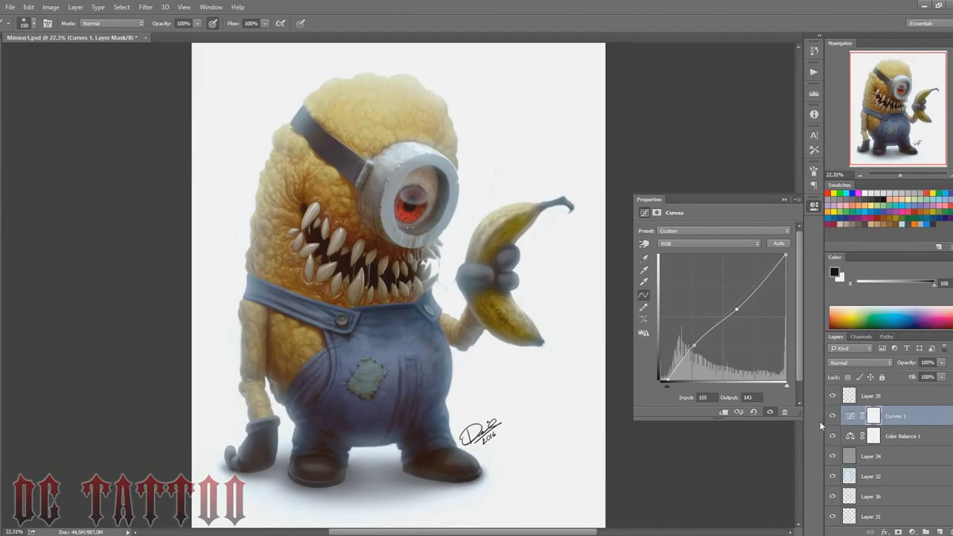
{"action": "left_click", "coordinate": [784, 200]}
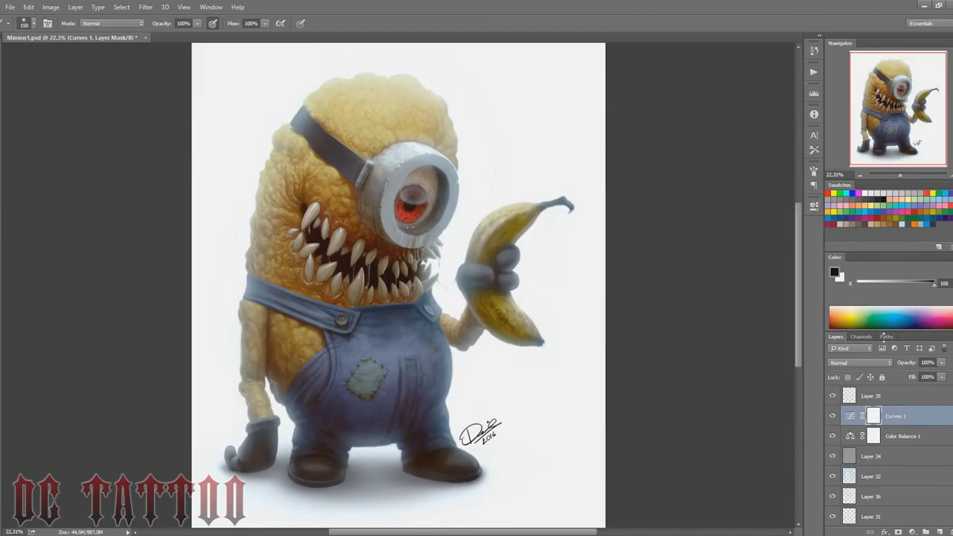
Step: Find Layer 20 further down the layer stack, check its effect by toggling its visibility, and select it
{"action": "scroll", "coordinate": [842, 484], "scroll_direction": "down", "scroll_amount": 3}
{"action": "scroll", "coordinate": [842, 484], "scroll_direction": "down", "scroll_amount": 5}
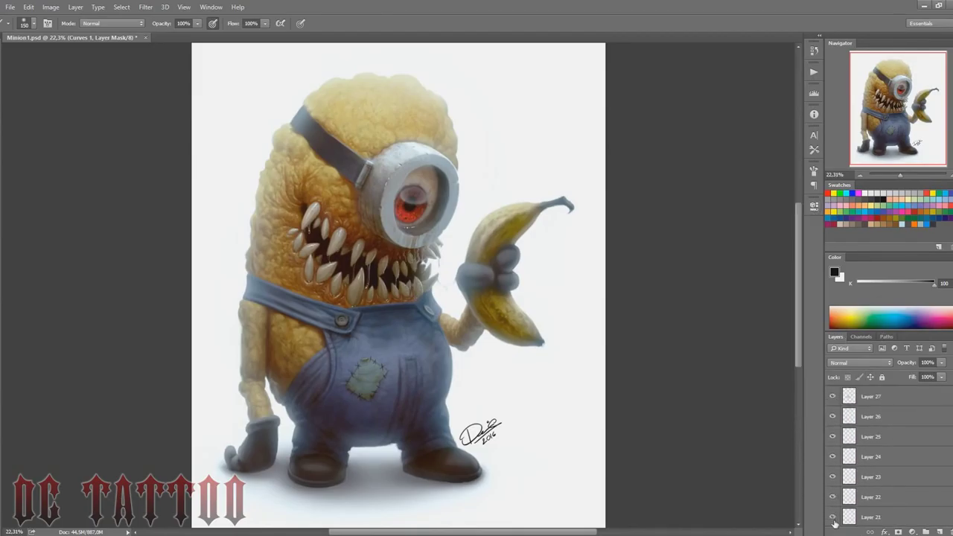
{"action": "left_click", "coordinate": [833, 429]}
{"action": "left_click", "coordinate": [832, 429]}
{"action": "left_click", "coordinate": [874, 426]}
{"action": "left_click", "coordinate": [833, 427]}
{"action": "left_click", "coordinate": [833, 426]}
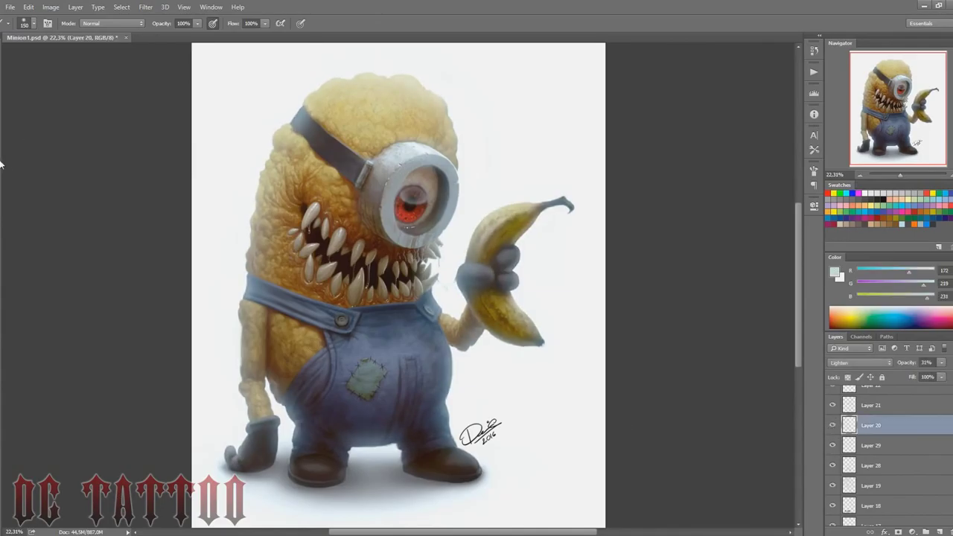
Step: Erase stray marks on Layer 20 around the banana's upper half with a small pressure-sensitive eraser
{"action": "left_click", "coordinate": [0, 164]}
{"action": "left_click_drag", "start_coordinate": [900, 175], "coordinate": [911, 175]}
{"action": "left_click", "coordinate": [917, 92]}
{"action": "left_click_drag", "start_coordinate": [917, 93], "coordinate": [918, 90]}
{"action": "key", "text": "bracketleft"}
{"action": "key", "text": "bracketleft"}
{"action": "key", "text": "bracketleft"}
{"action": "key", "text": "bracketleft"}
{"action": "key", "text": "bracketleft"}
{"action": "key", "text": "bracketleft"}
{"action": "key", "text": "bracketleft"}
{"action": "key", "text": "bracketleft"}
{"action": "key", "text": "bracketleft"}
{"action": "key", "text": "bracketleft"}
{"action": "key", "text": "bracketleft"}
{"action": "key", "text": "bracketleft"}
{"action": "key", "text": "bracketleft"}
{"action": "key", "text": "bracketleft"}
{"action": "key", "text": "bracketleft"}
{"action": "key", "text": "bracketleft"}
{"action": "left_click", "coordinate": [490, 291]}
{"action": "left_click", "coordinate": [613, 356]}
{"action": "left_click", "coordinate": [598, 377]}
{"action": "key", "text": "bracketleft"}
{"action": "key", "text": "bracketleft"}
{"action": "key", "text": "bracketleft"}
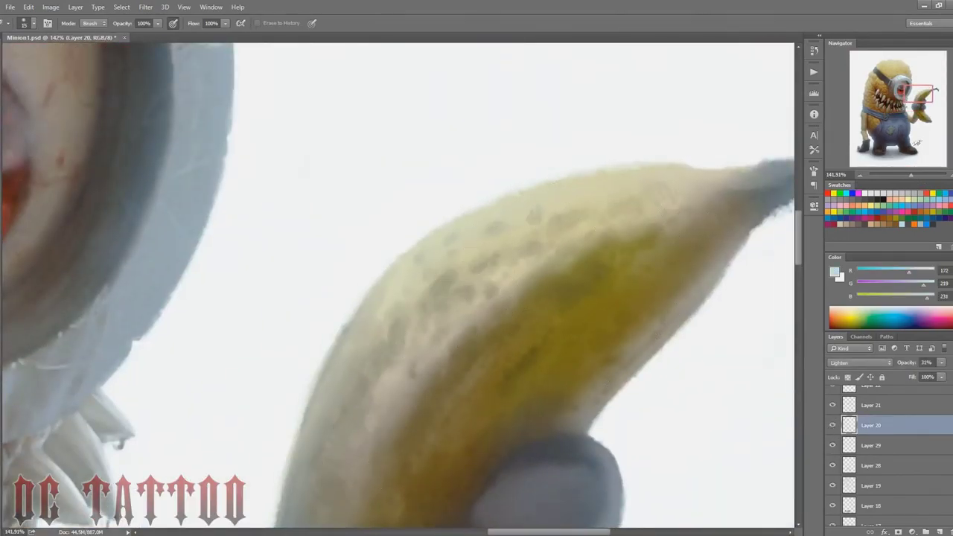
Step: Erase the Layer 20 paint along the inner edge of the banana's lower half, below the fingers
{"action": "left_click", "coordinate": [900, 109]}
{"action": "left_click_drag", "start_coordinate": [901, 110], "coordinate": [921, 115]}
{"action": "key", "text": "bracketright"}
{"action": "left_click_drag", "start_coordinate": [249, 314], "coordinate": [298, 373]}
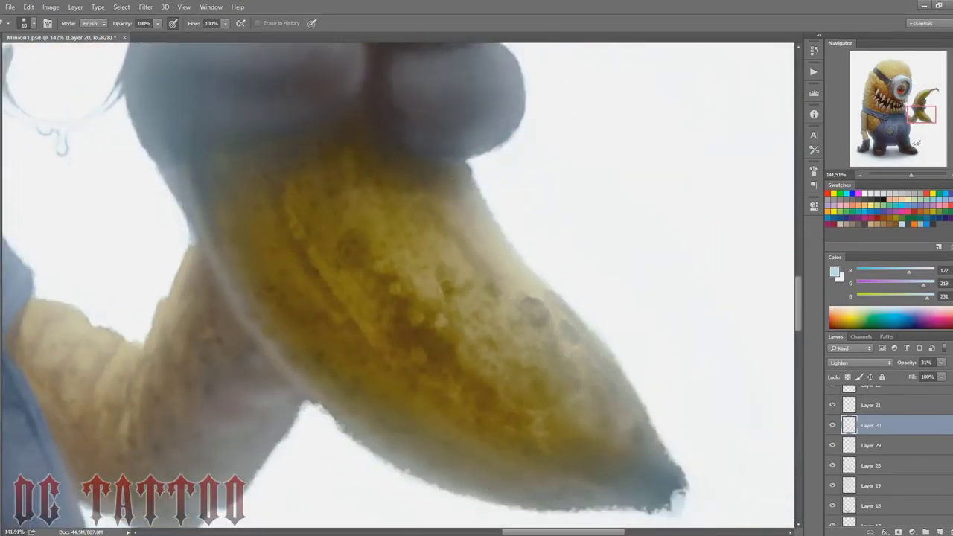
{"action": "key", "text": "ctrl+0"}
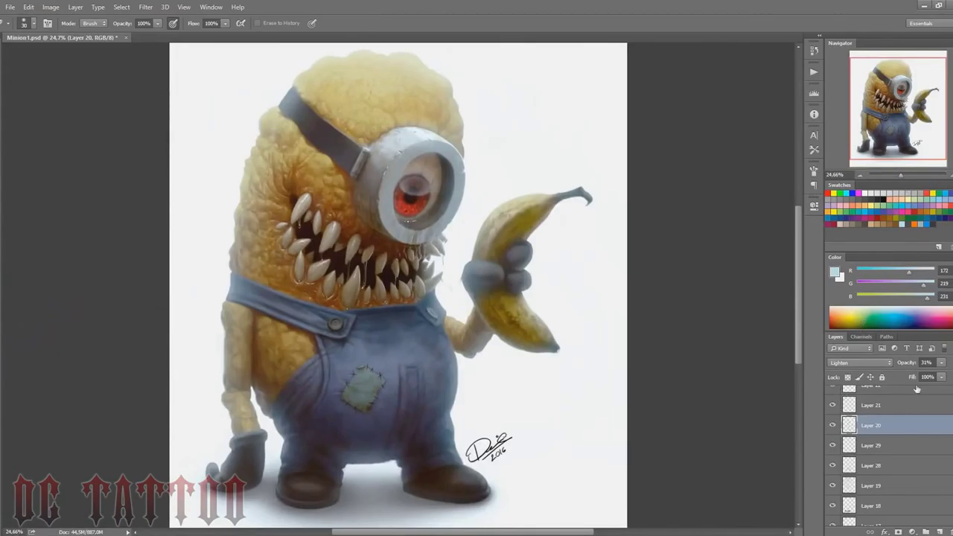
Step: Compare the picture with and without the Color Balance layer and reduce that layer's opacity to 45%
{"action": "scroll", "coordinate": [910, 396], "scroll_direction": "up", "scroll_amount": 10}
{"action": "left_click", "coordinate": [832, 435]}
{"action": "left_click", "coordinate": [832, 436]}
{"action": "left_click", "coordinate": [902, 437]}
{"action": "left_click_drag", "start_coordinate": [908, 365], "coordinate": [881, 364]}
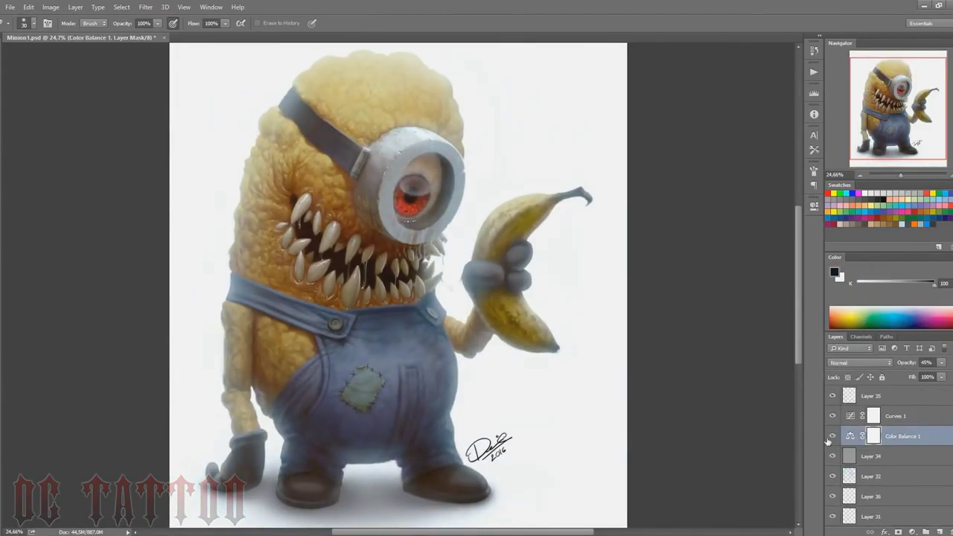
Step: Raise the upper point of the Curves layer to input 149, output 157, comparing both adjustment layers on and off
{"action": "left_click", "coordinate": [832, 417]}
{"action": "left_click", "coordinate": [832, 417]}
{"action": "left_click", "coordinate": [832, 417]}
{"action": "left_click", "coordinate": [833, 417]}
{"action": "double_click", "coordinate": [850, 417]}
{"action": "left_click_drag", "start_coordinate": [737, 313], "coordinate": [737, 308]}
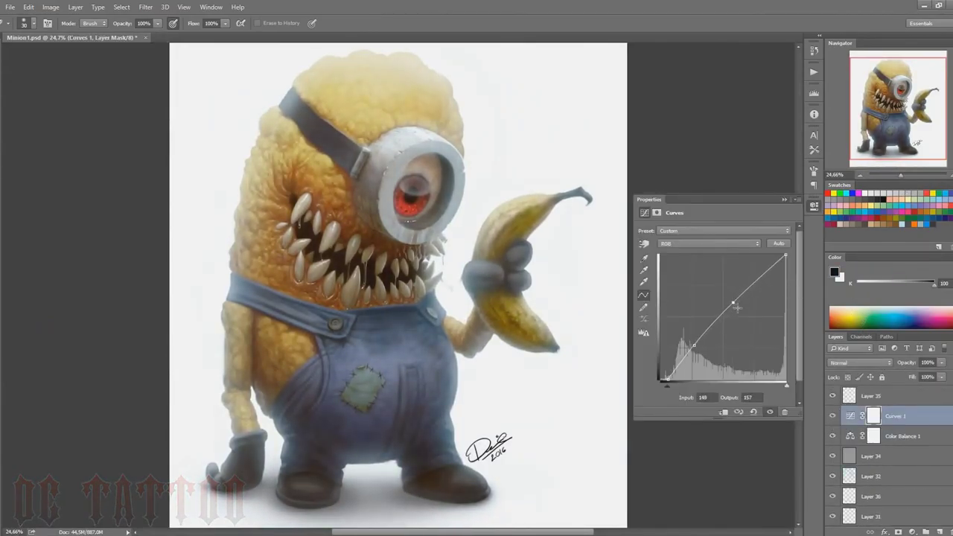
{"action": "left_click", "coordinate": [833, 435]}
{"action": "left_click", "coordinate": [833, 435]}
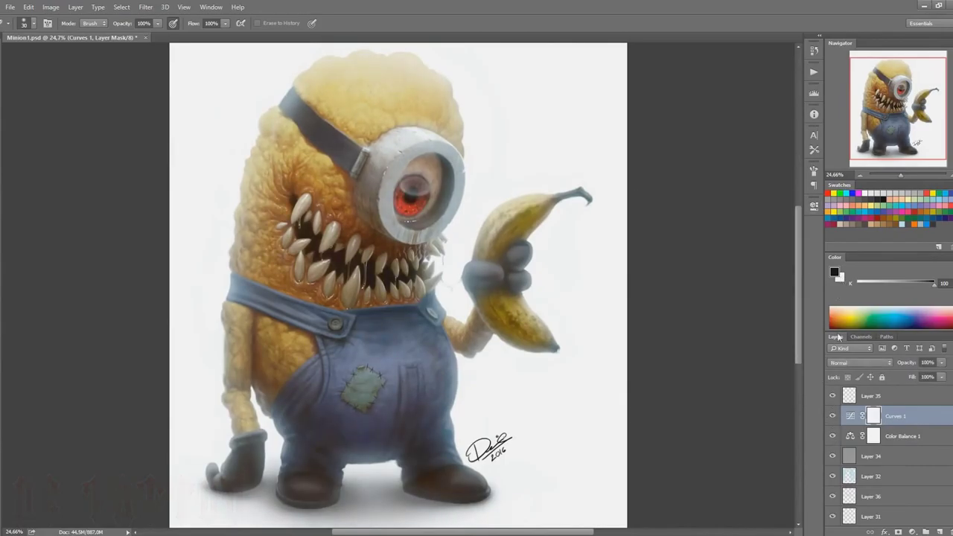